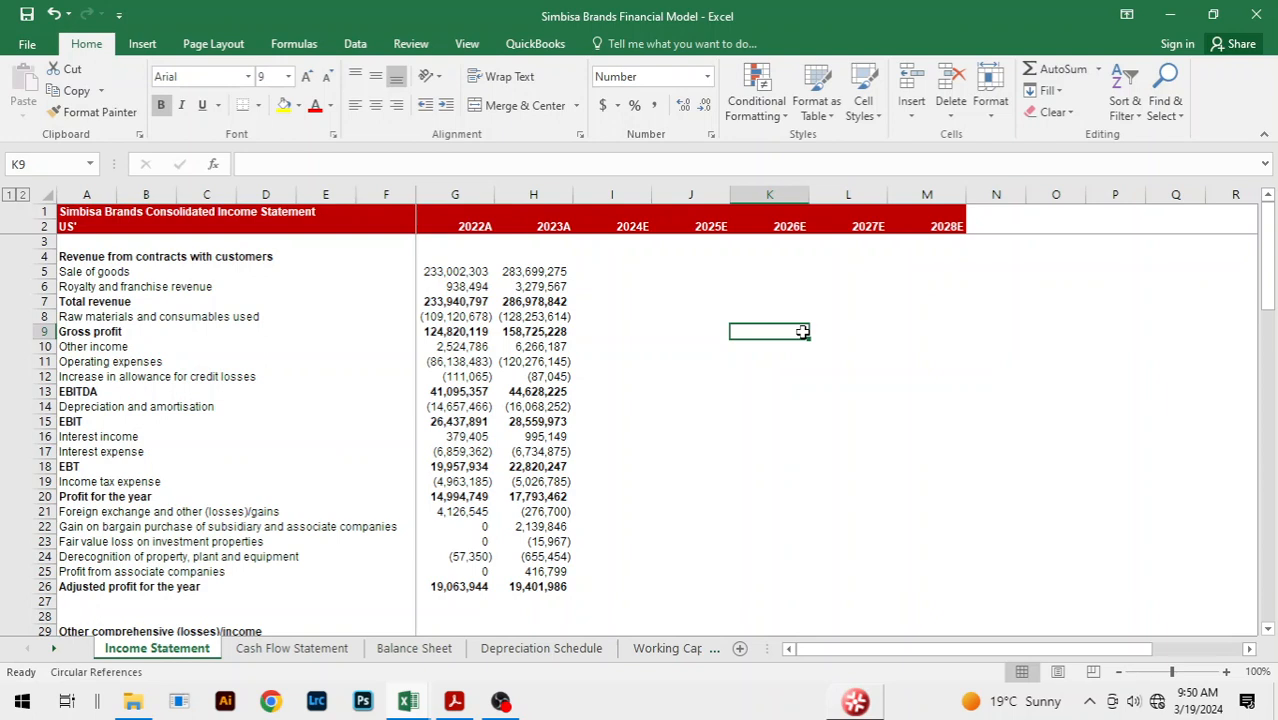
# - Look through the model's worksheets from the Income Statement to the Valuation DCF sheet
pyautogui.click(681, 360)
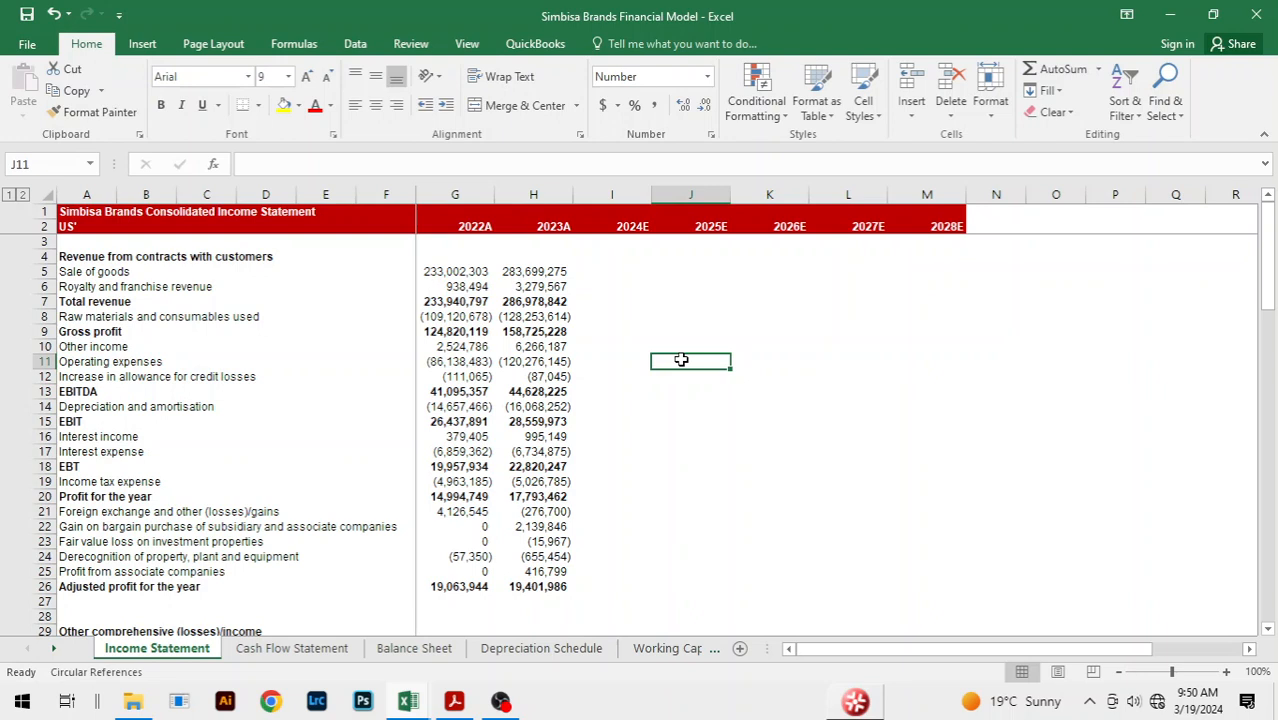
pyautogui.hotkey('ctrl', 'pagedown')
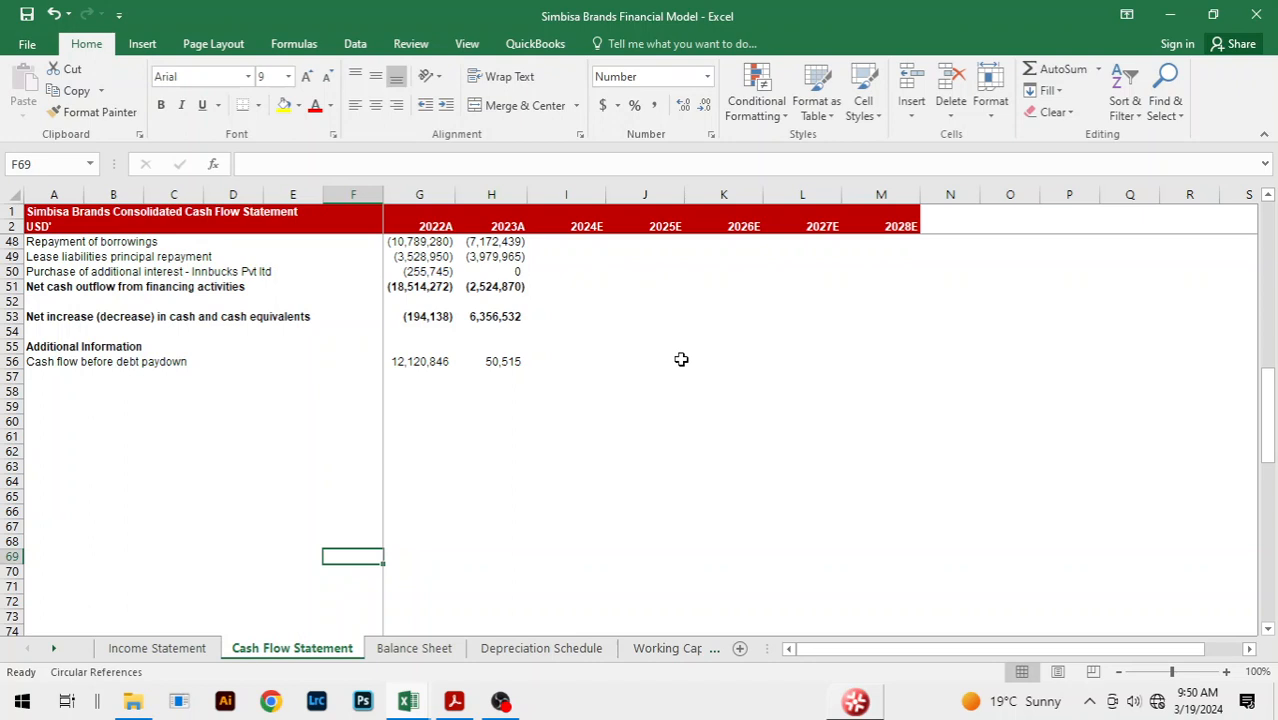
pyautogui.hotkey('ctrl', 'pagedown')
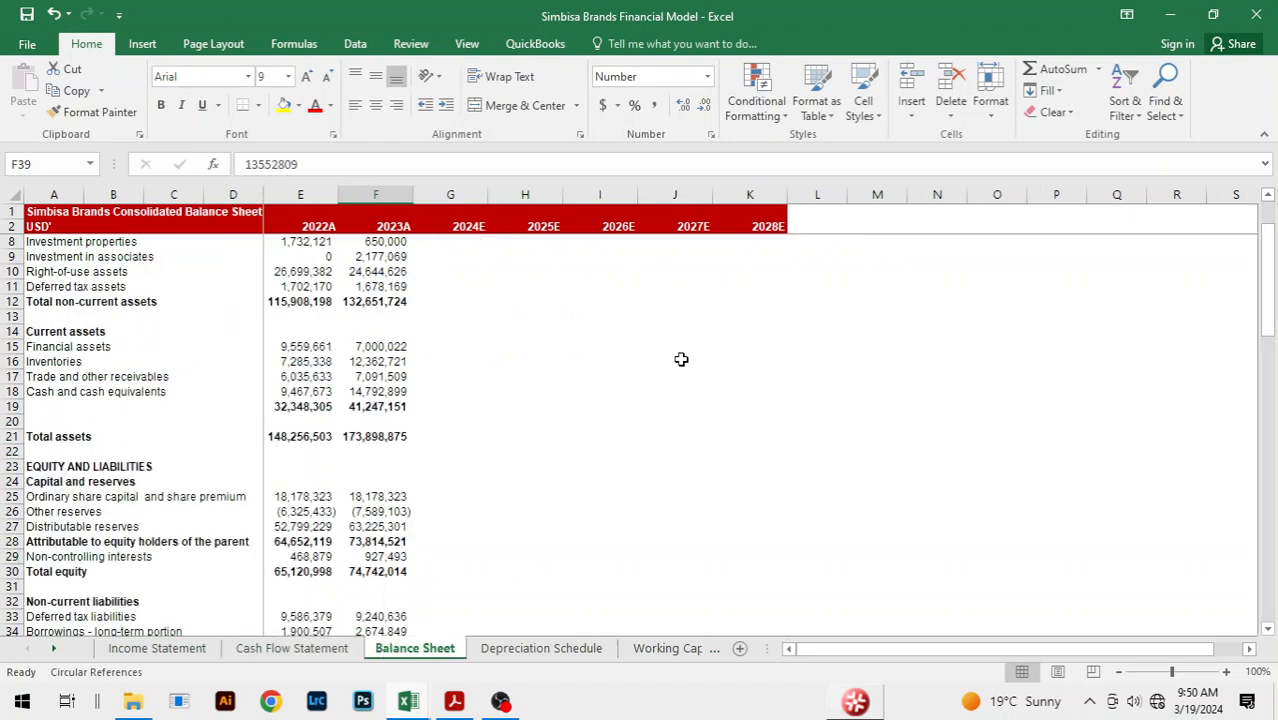
pyautogui.hotkey('ctrl', 'pagedown')
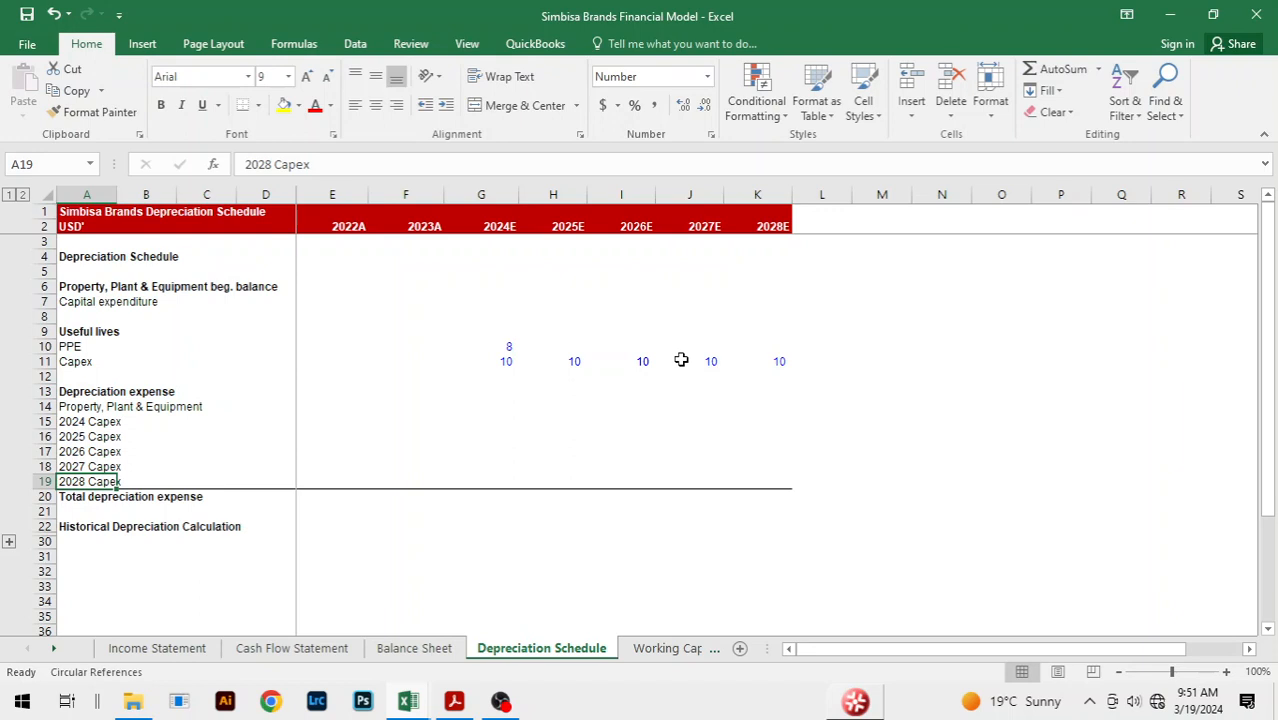
pyautogui.hotkey('ctrl', 'pagedown')
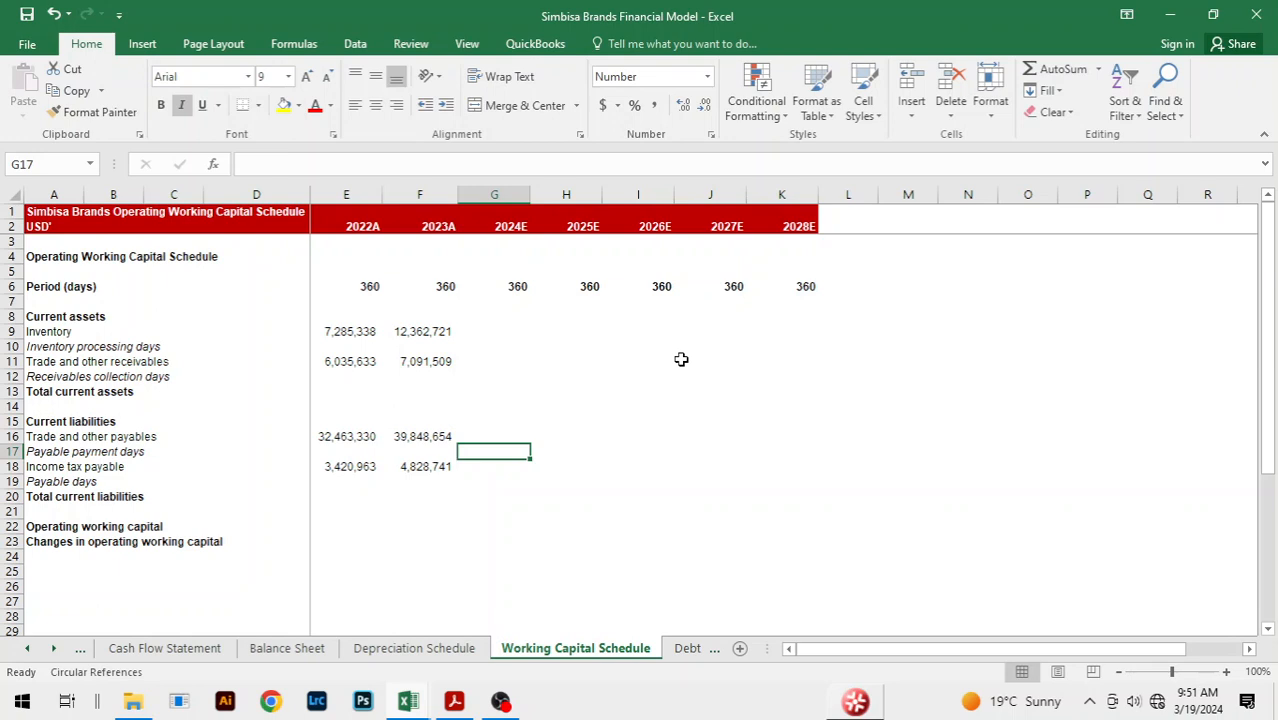
pyautogui.hotkey('ctrl', 'pagedown')
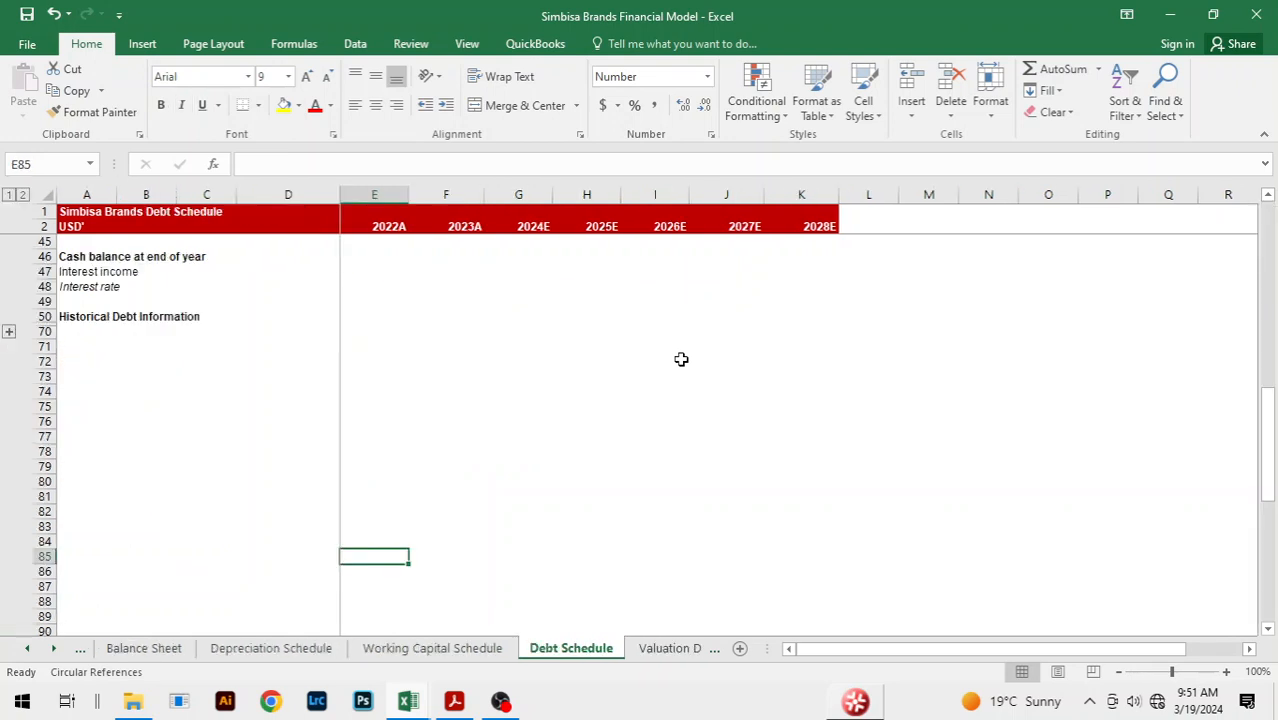
pyautogui.hotkey('ctrl', 'pagedown')
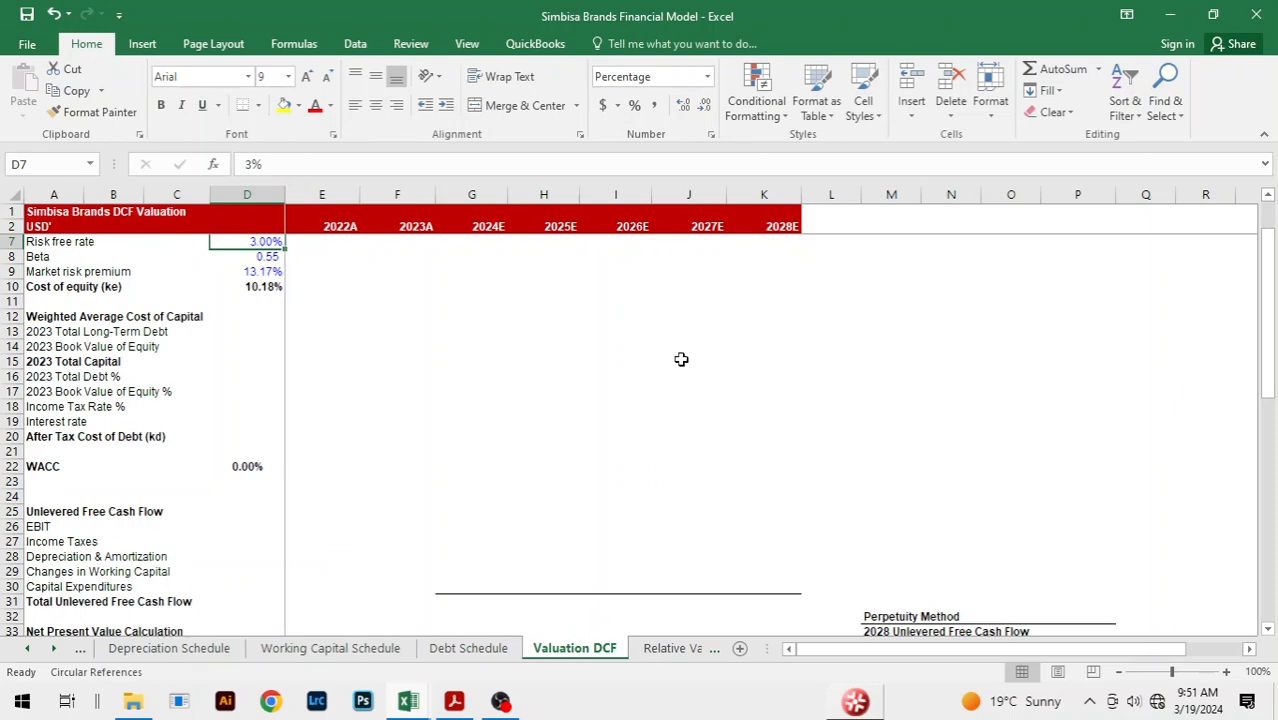
# - Examine the Valuation DCF sheet from the cost of equity inputs down to the potential upside and footnote rows
pyautogui.press('Down')
pyautogui.press('Down')
pyautogui.press('Down')
pyautogui.press('Down')
pyautogui.press('Down')
pyautogui.press('Down')
pyautogui.press('Down')
pyautogui.press('Down')
pyautogui.press('Down')
pyautogui.press('Down')
pyautogui.press('Down')
pyautogui.press('Down')
pyautogui.press('Down')
pyautogui.press('Down')
pyautogui.press('Down')
pyautogui.press('Down')
pyautogui.press('Down')
pyautogui.press('Down')
pyautogui.press('Down')
pyautogui.press('Down')
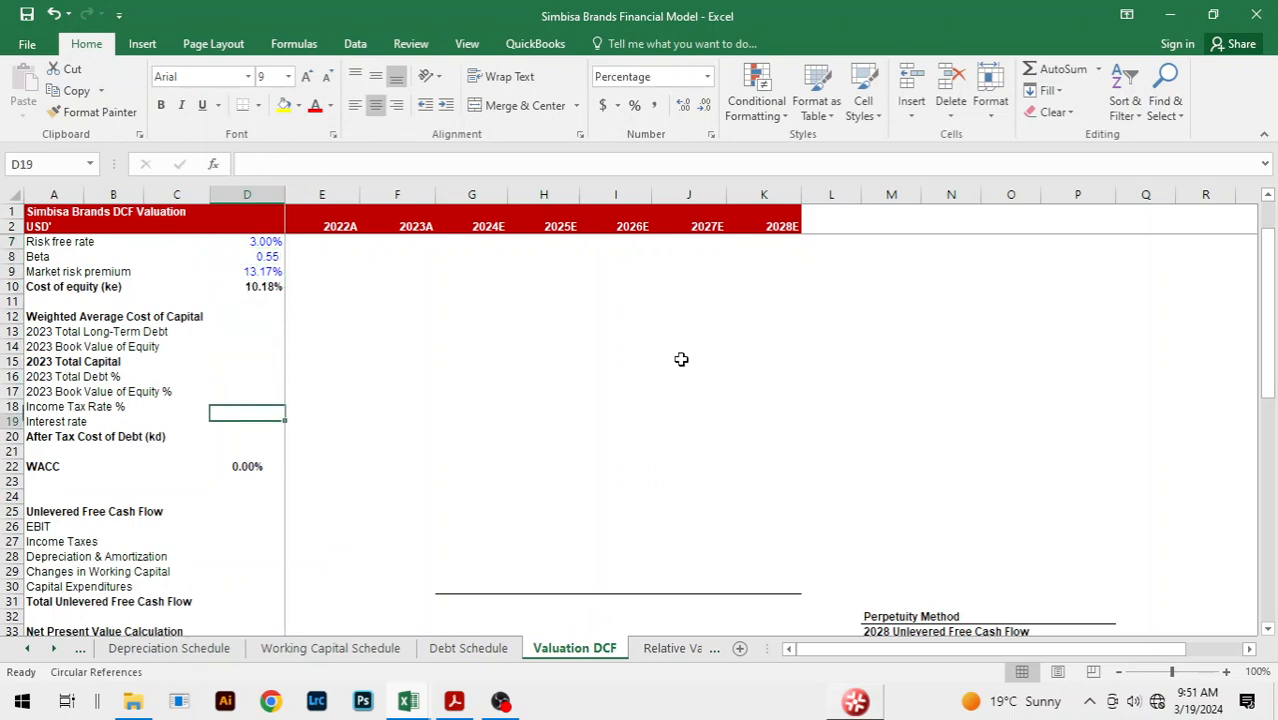
pyautogui.press('Down')
pyautogui.press('Down')
pyautogui.press('Down')
pyautogui.press('Down')
pyautogui.press('Down')
pyautogui.press('Down')
pyautogui.press('Down')
pyautogui.press('Down')
pyautogui.press('Down')
pyautogui.press('Down')
pyautogui.press('Down')
pyautogui.press('Down')
pyautogui.press('Down')
pyautogui.press('Down')
pyautogui.press('Down')
pyautogui.press('Down')
pyautogui.press('Down')
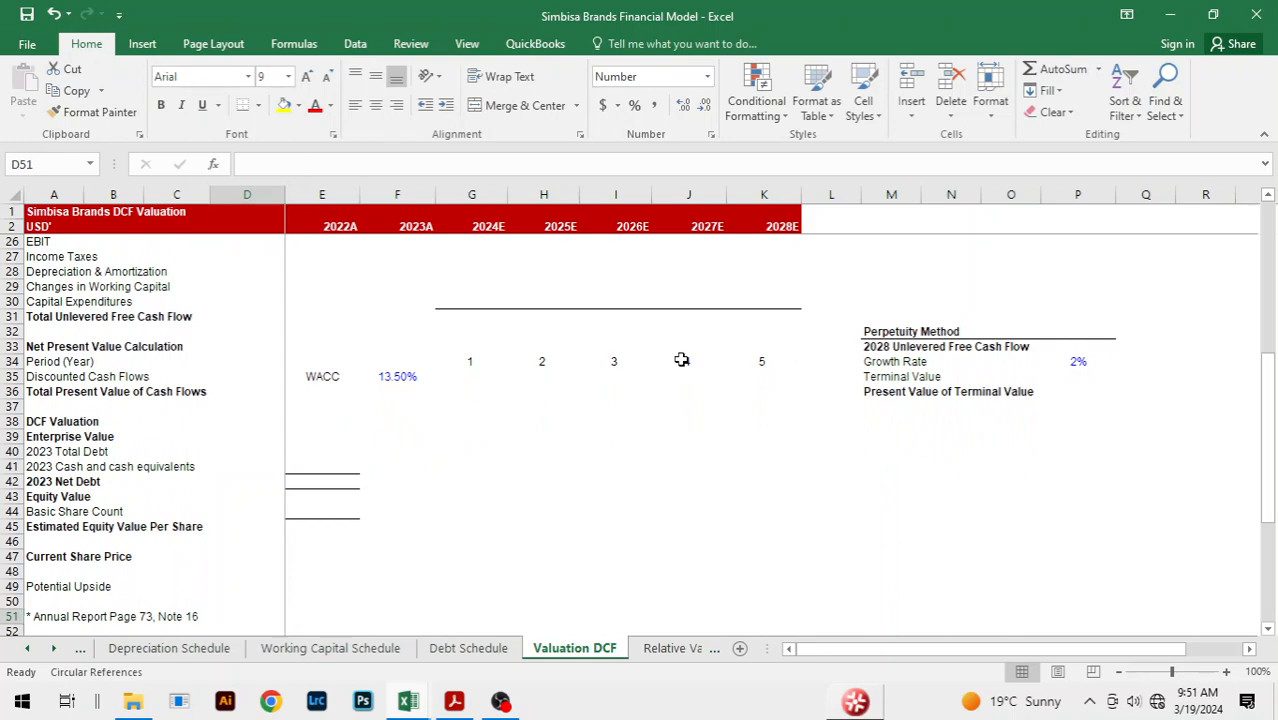
# - Return to the Income Statement worksheet
pyautogui.hotkey('ctrl', 'pageup')
pyautogui.hotkey('ctrl', 'pageup')
pyautogui.hotkey('ctrl', 'pageup')
pyautogui.hotkey('ctrl', 'pageup')
pyautogui.hotkey('ctrl', 'pageup')
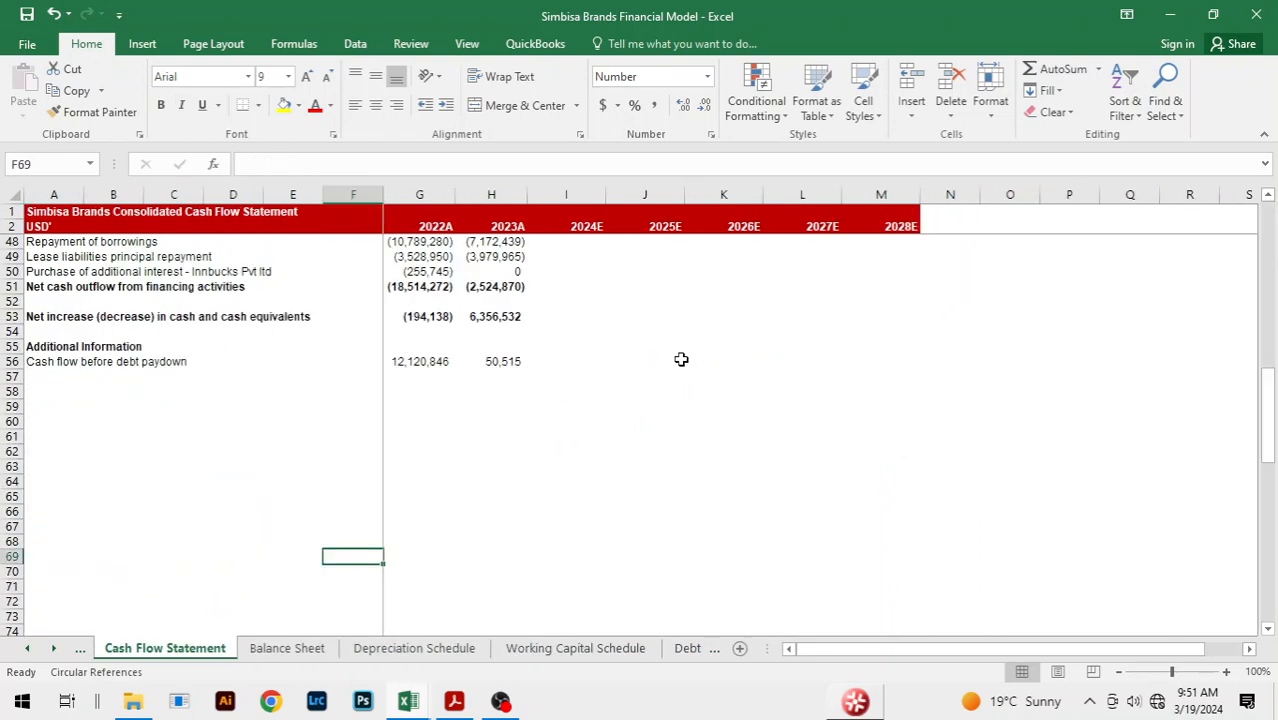
pyautogui.hotkey('ctrl', 'pageup')
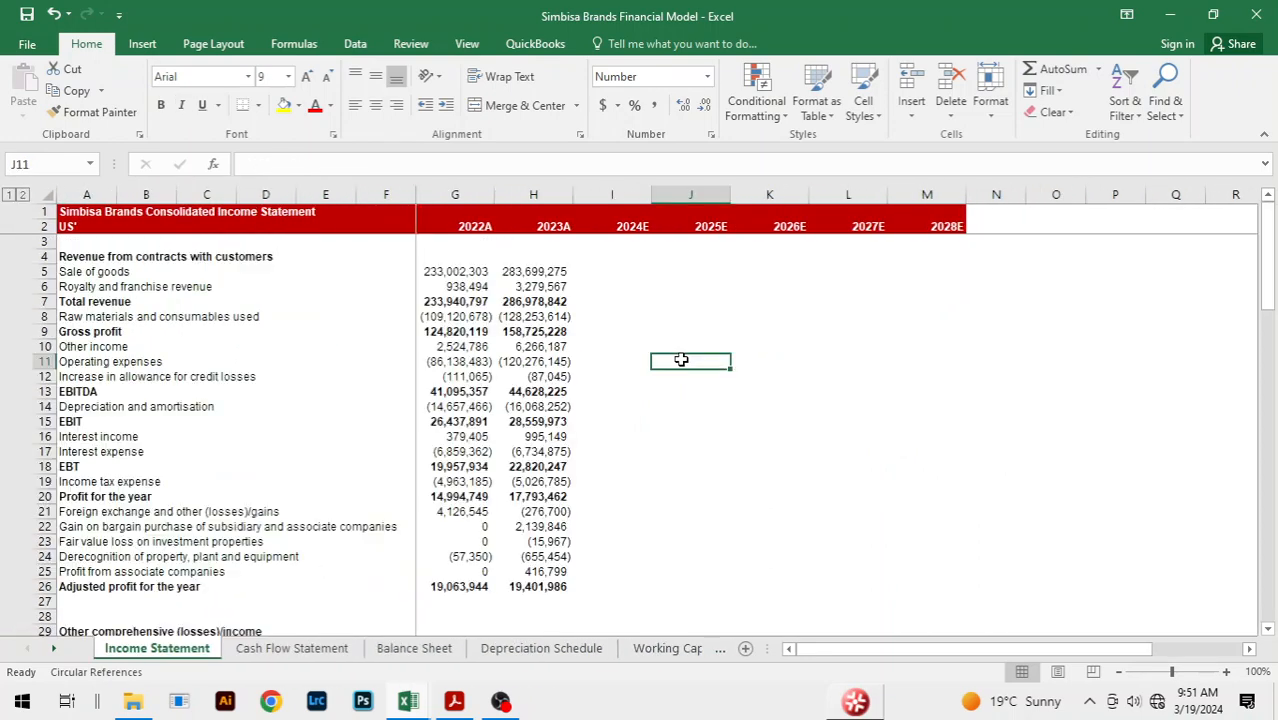
pyautogui.press('Up')
pyautogui.press('Up')
pyautogui.press('Up')
pyautogui.press('Up')
pyautogui.press('Up')
pyautogui.press('Up')
pyautogui.press('Up')
pyautogui.press('Up')
pyautogui.press('Up')
pyautogui.press('Up')
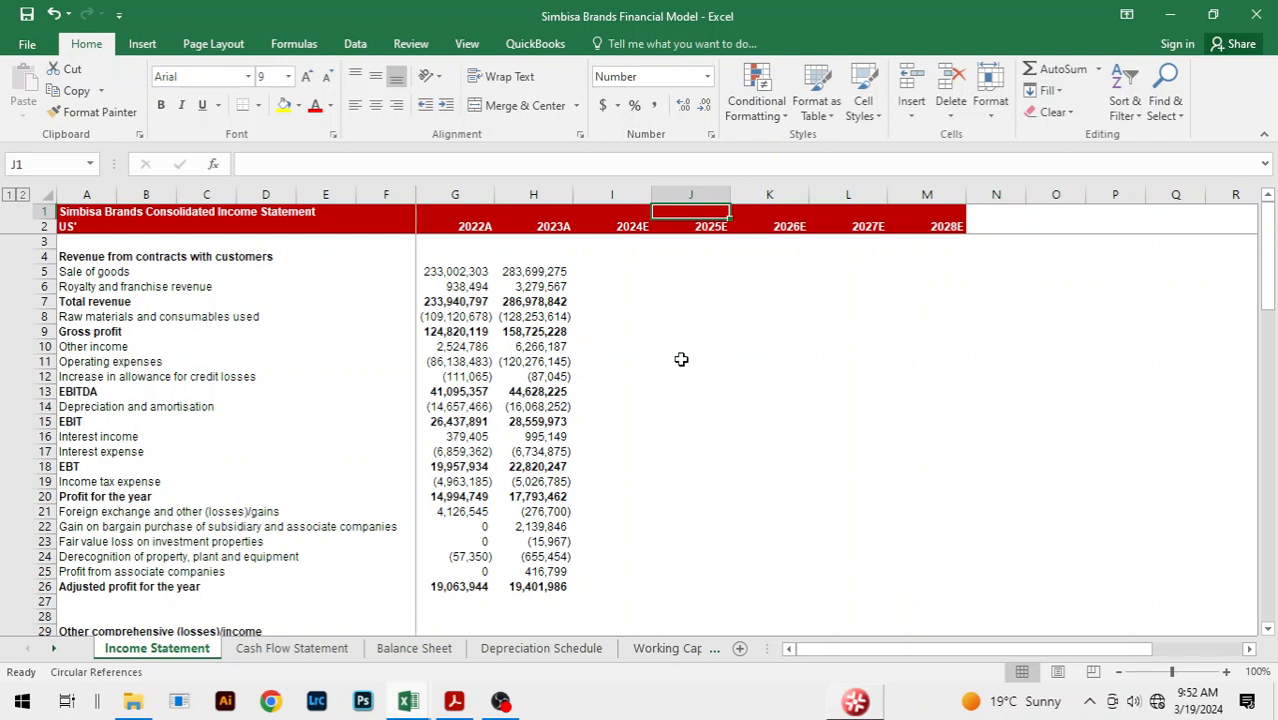
pyautogui.click(685, 359)
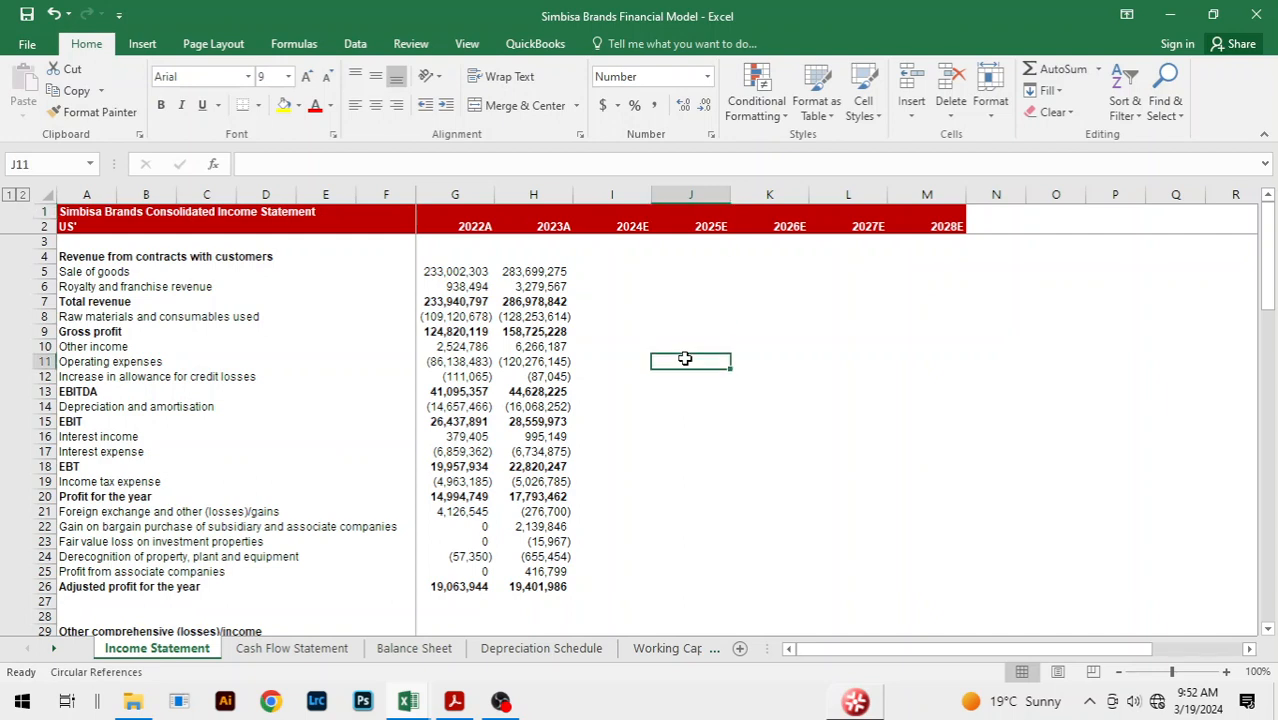
# - Switch to the Simbisa Brands 2023 annual report in Adobe Acrobat Reader and find the Chairman's Statement
pyautogui.click(448, 708)
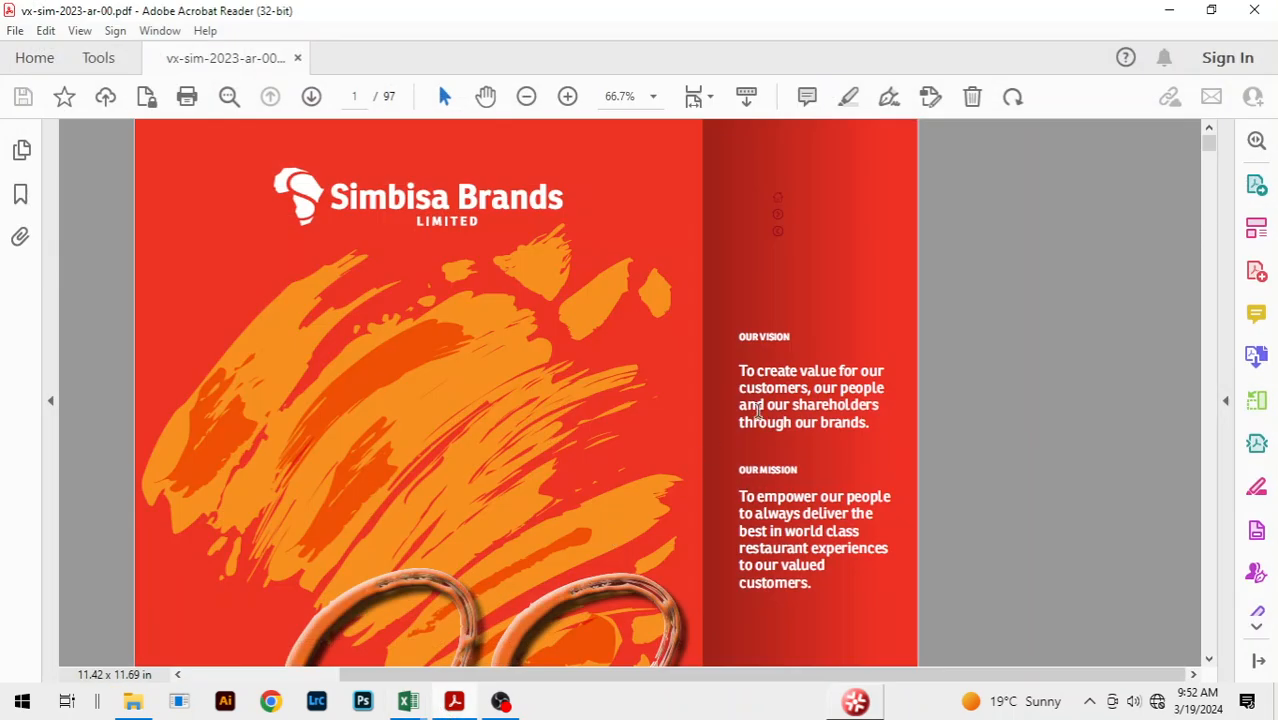
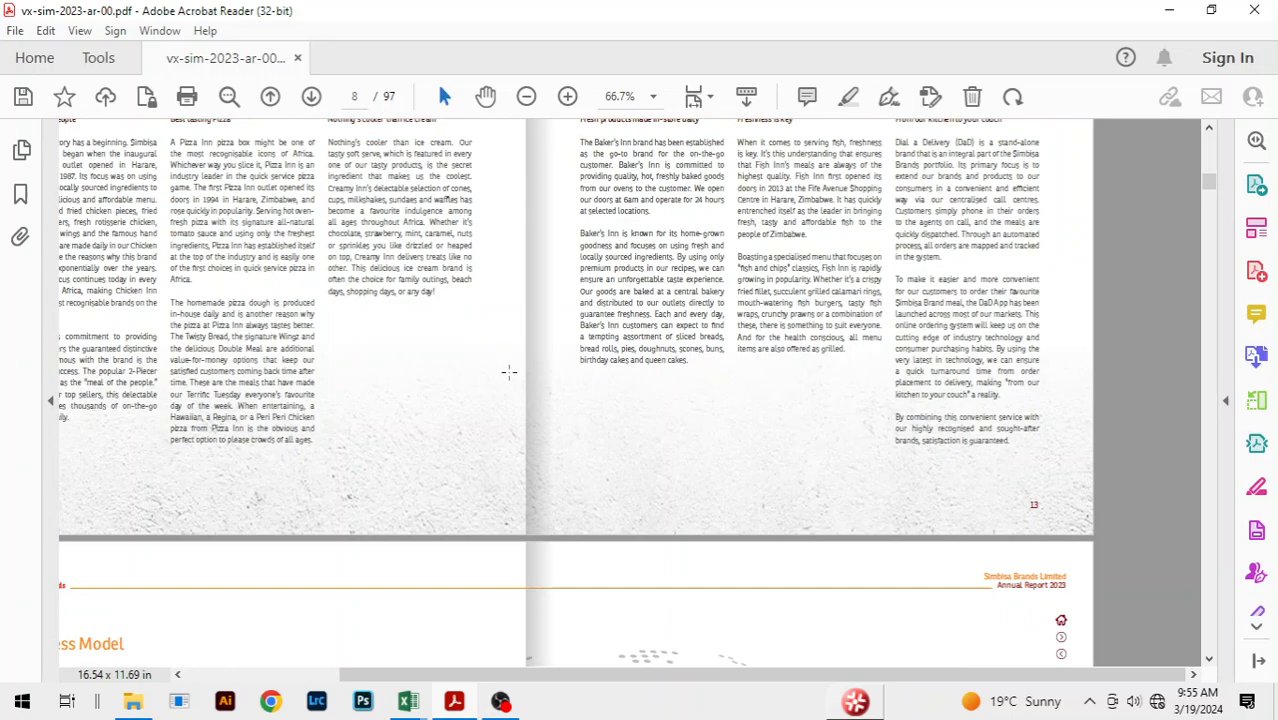
pyautogui.scroll(-1, 509, 371)
pyautogui.scroll(-5, 636, 262)
pyautogui.scroll(-12, 636, 262)
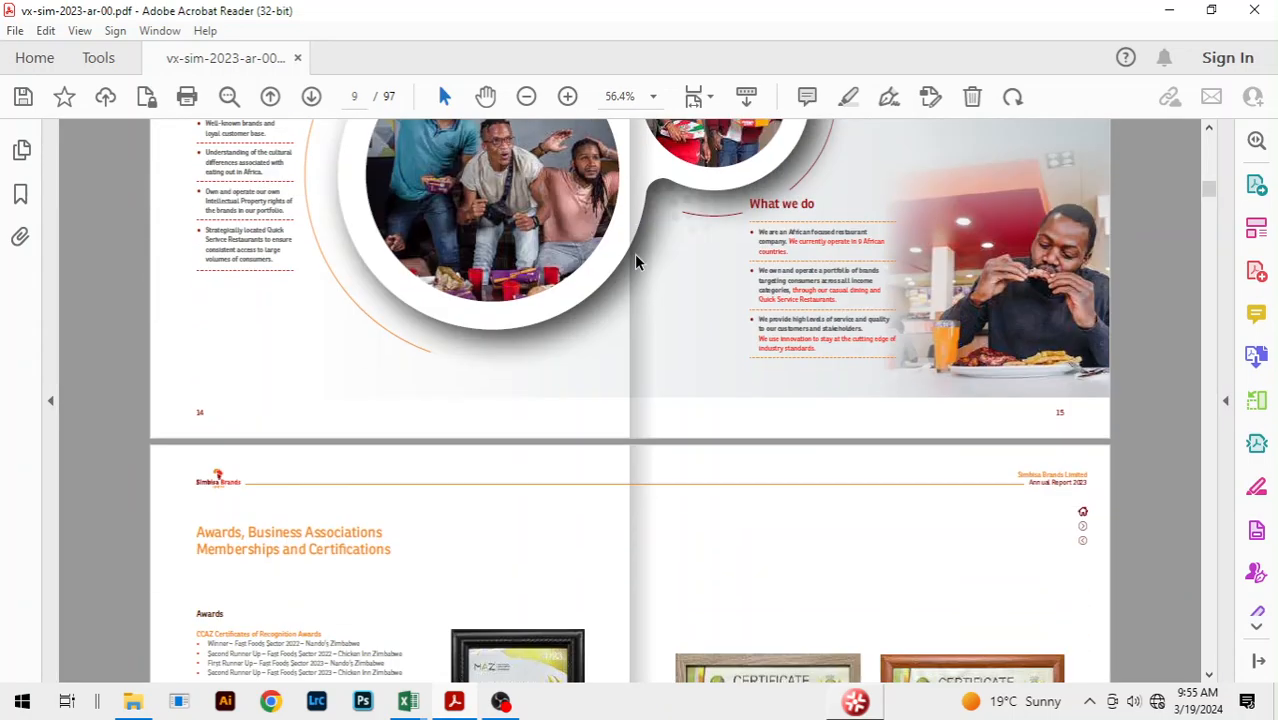
pyautogui.scroll(-12, 634, 256)
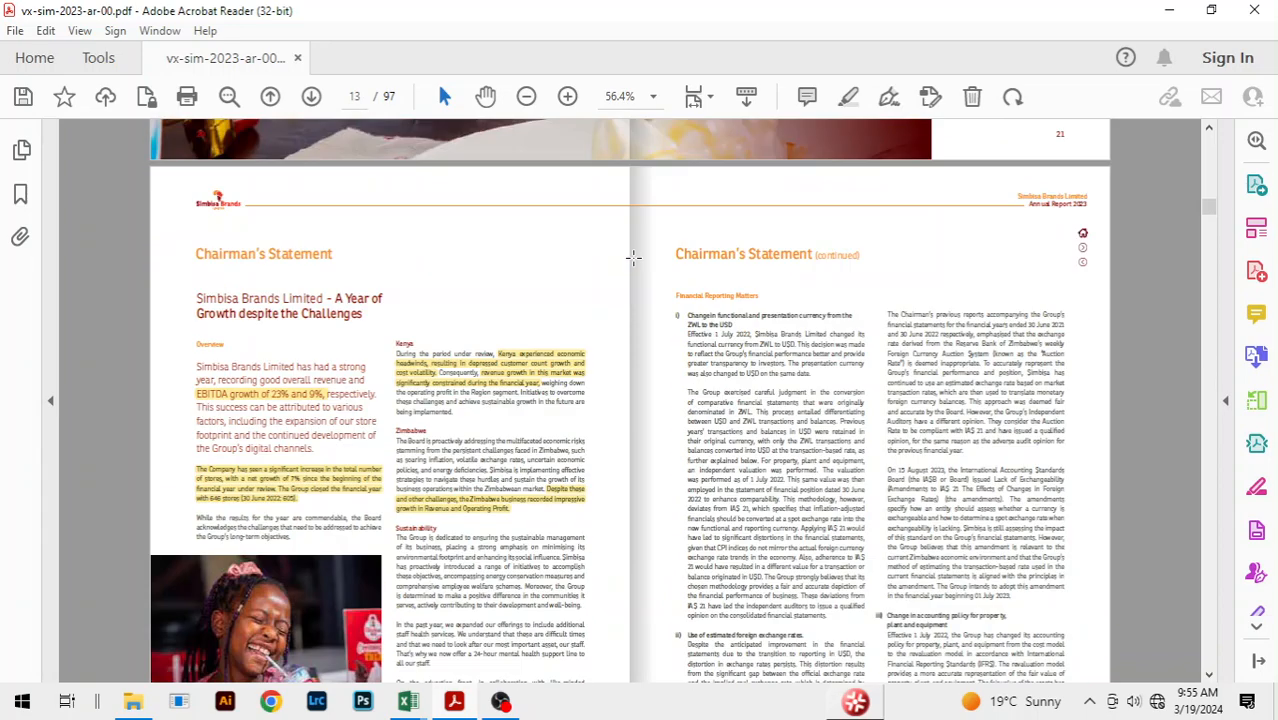
# - Review the Chairman's Statement through its adjusted operating profit tables and Outlook section on pages 24 and 25
pyautogui.scroll(6, 633, 258)
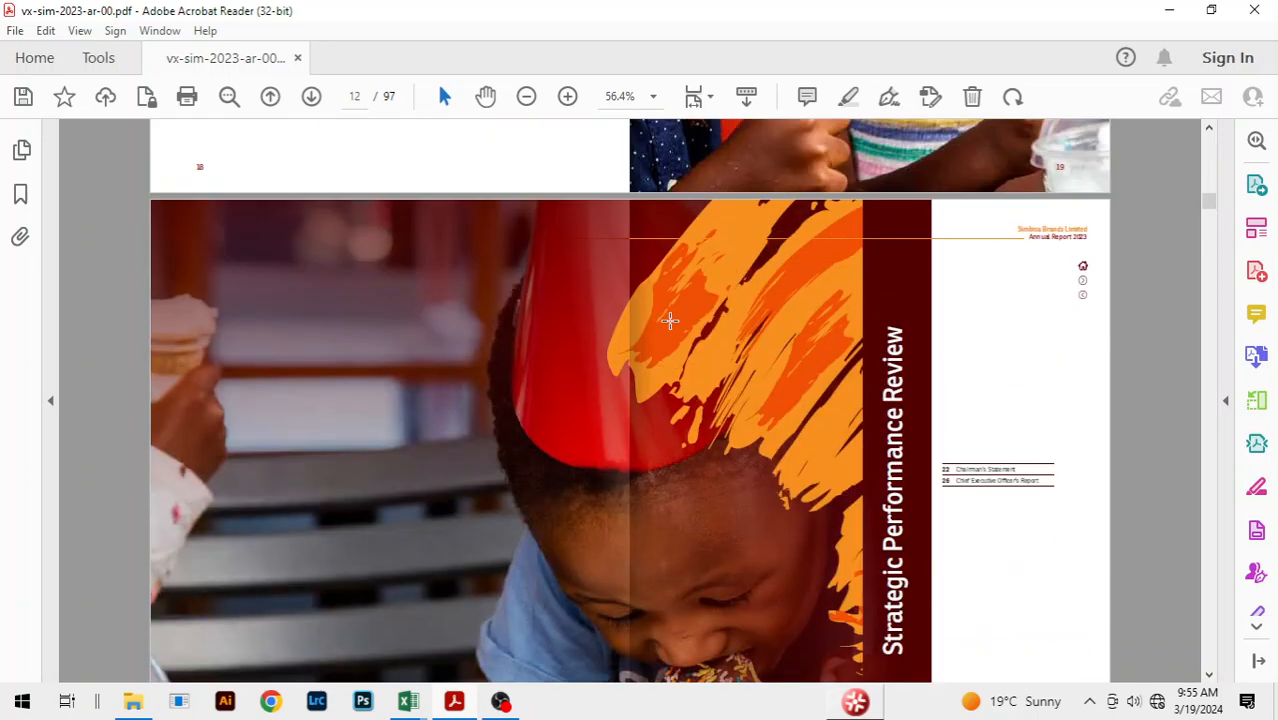
pyautogui.scroll(-5, 788, 337)
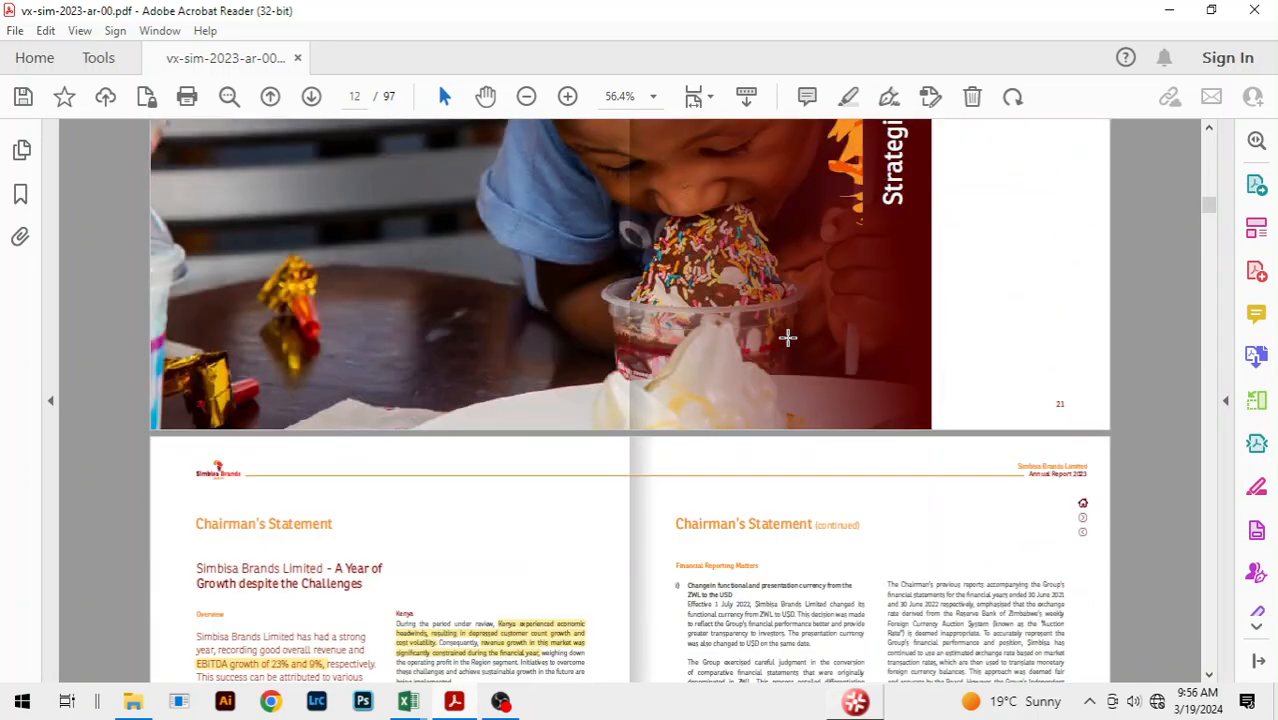
pyautogui.scroll(-3, 788, 337)
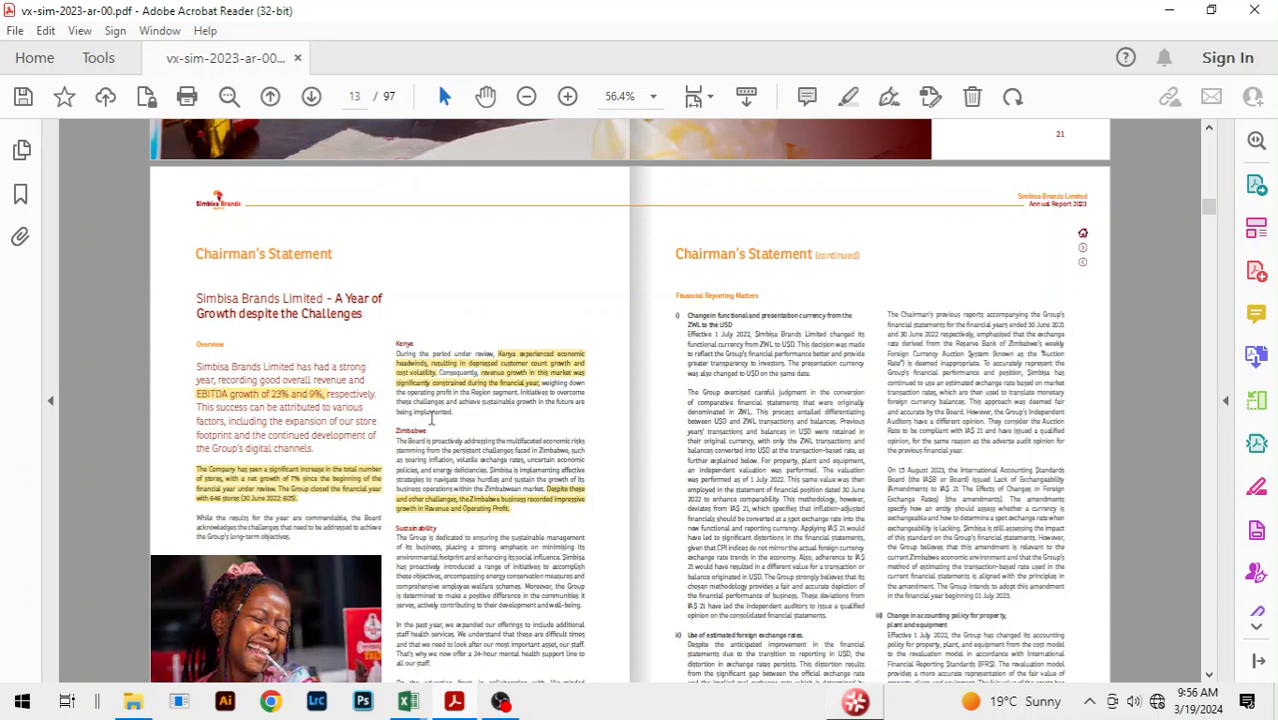
pyautogui.scroll(-3, 651, 299)
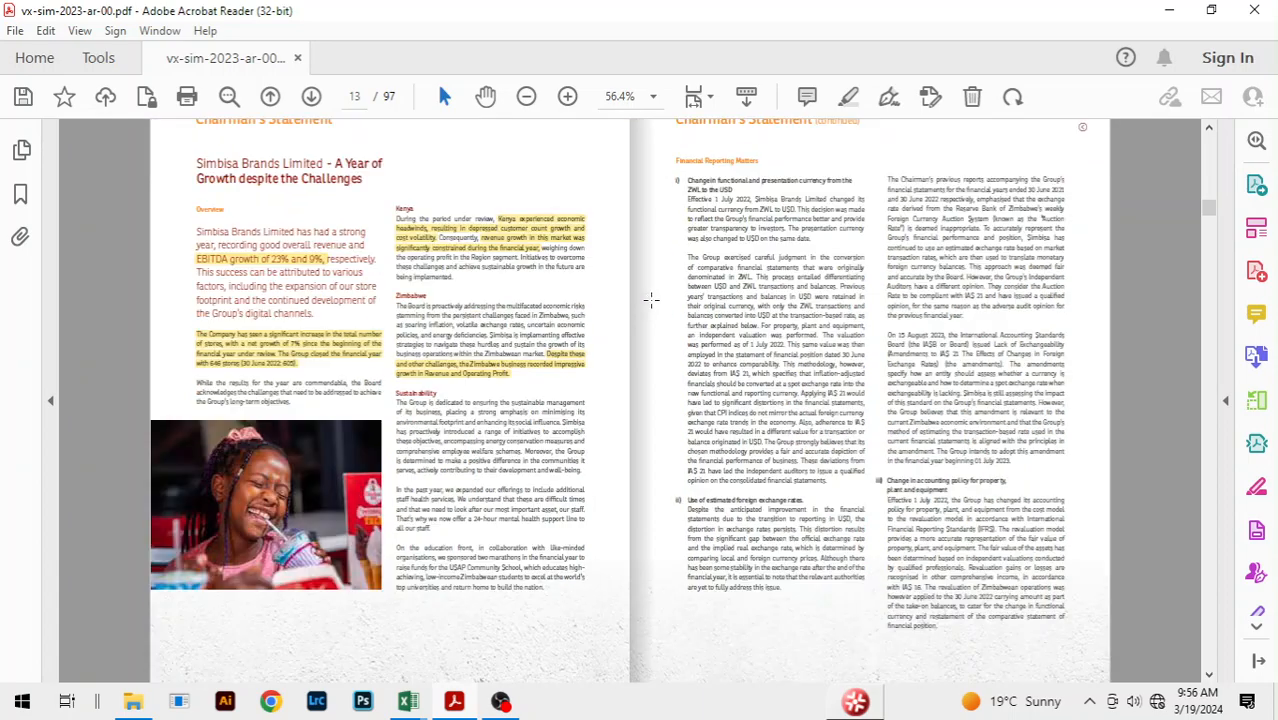
pyautogui.scroll(-15, 651, 299)
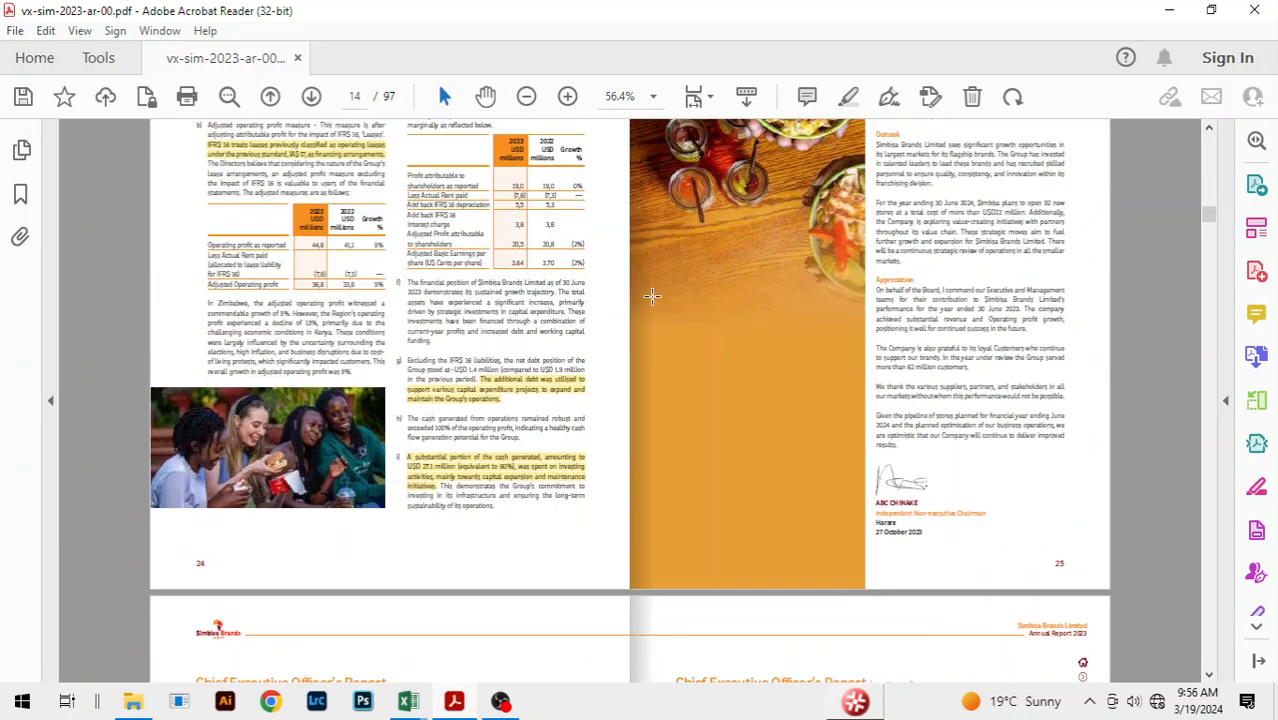
# - Review the Chief Executive Officer's Report on the trading environment, group performance, Zimbabwe and regional operations
pyautogui.scroll(-10, 651, 296)
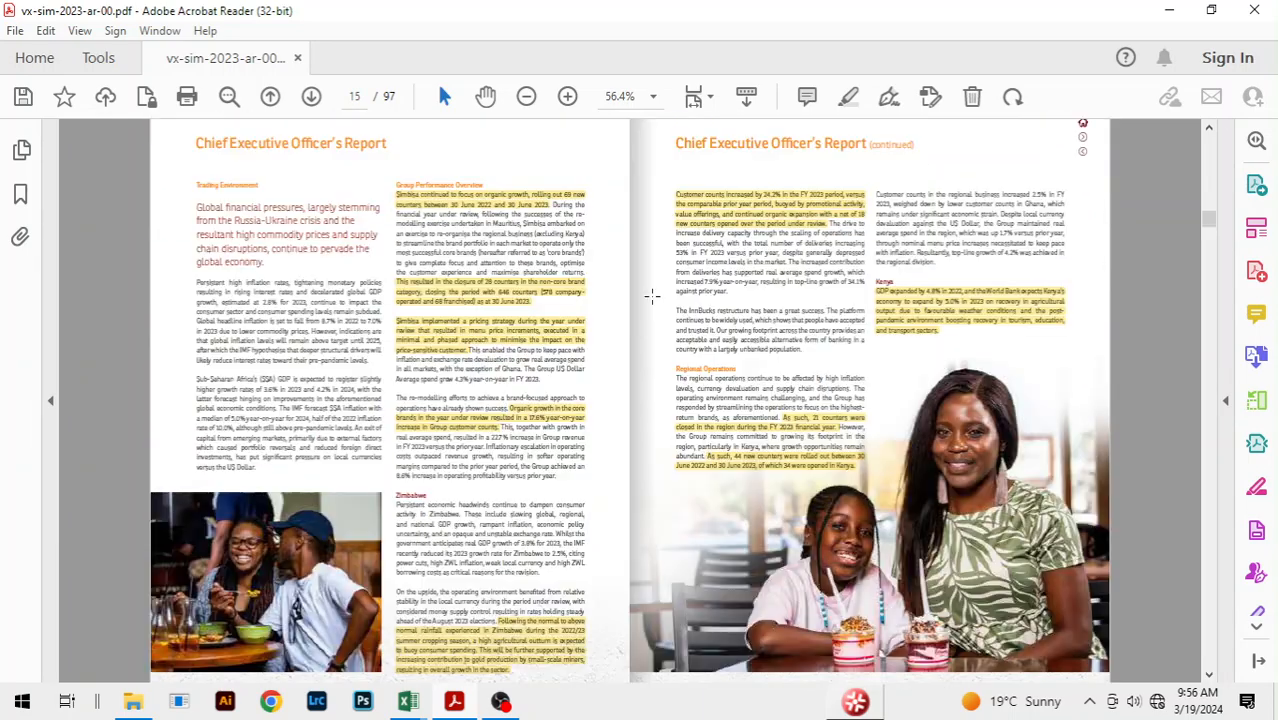
pyautogui.scroll(8, 651, 296)
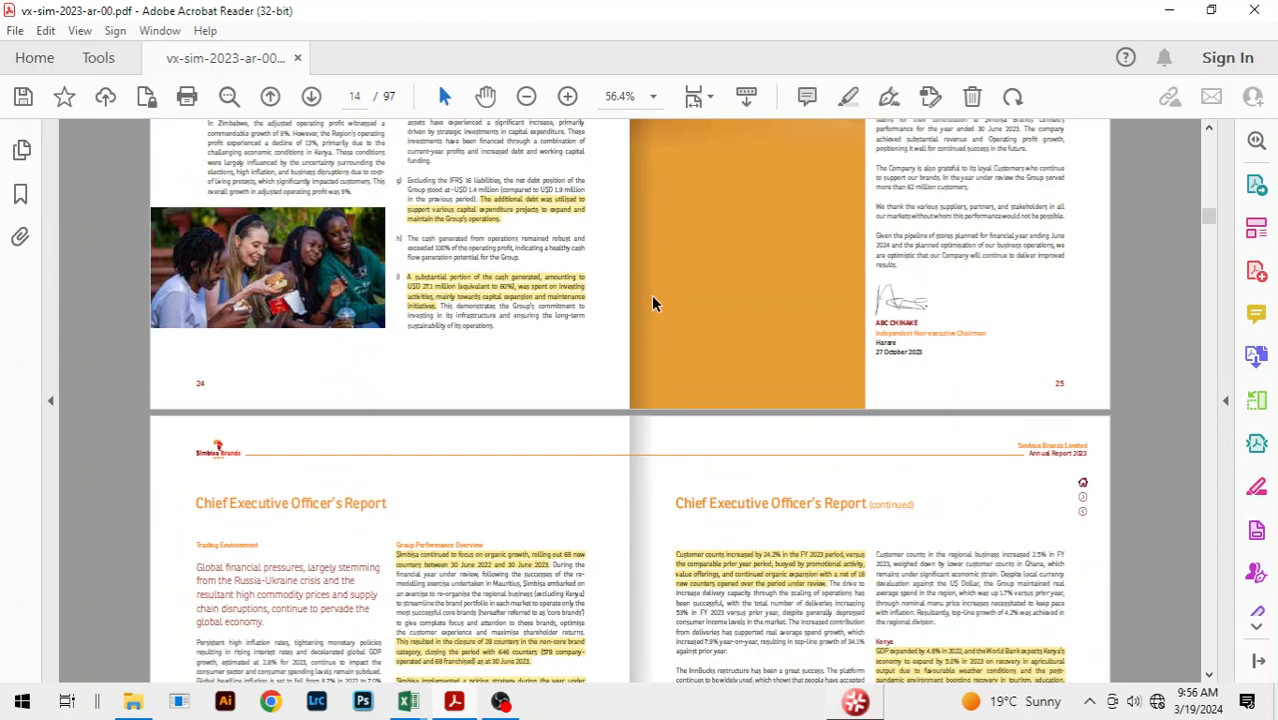
pyautogui.scroll(-5, 651, 298)
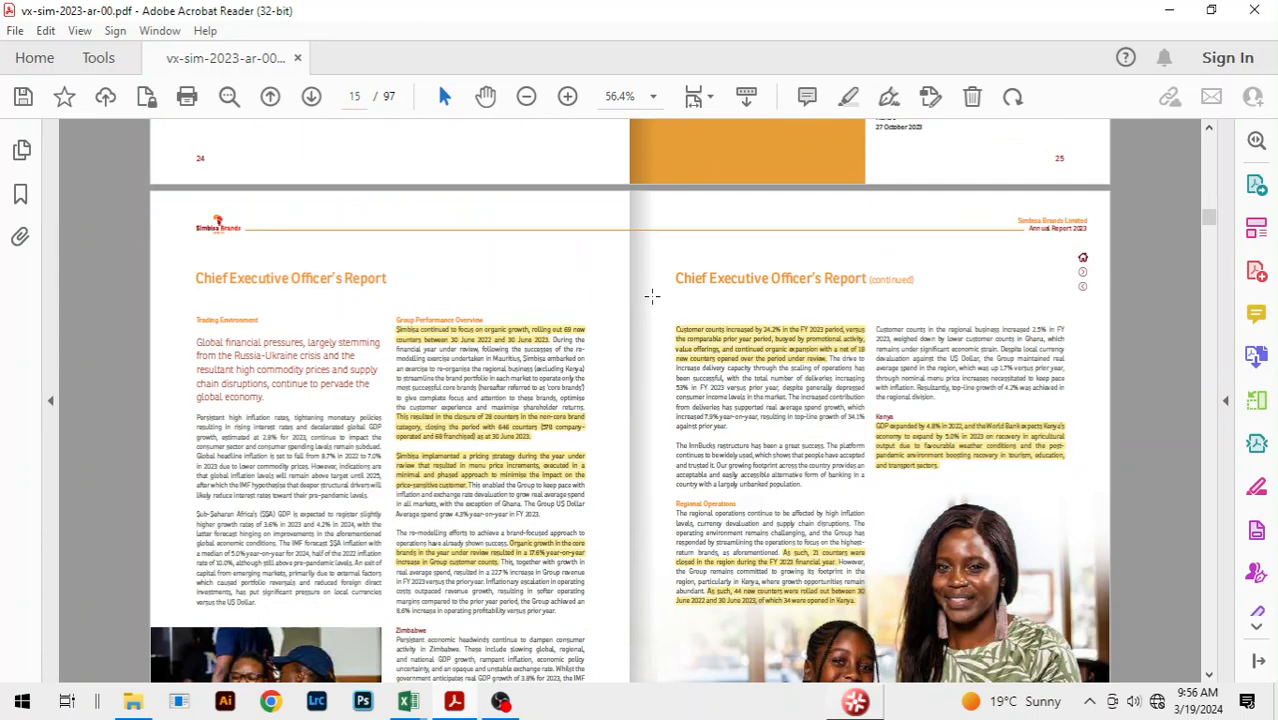
pyautogui.scroll(-4, 651, 296)
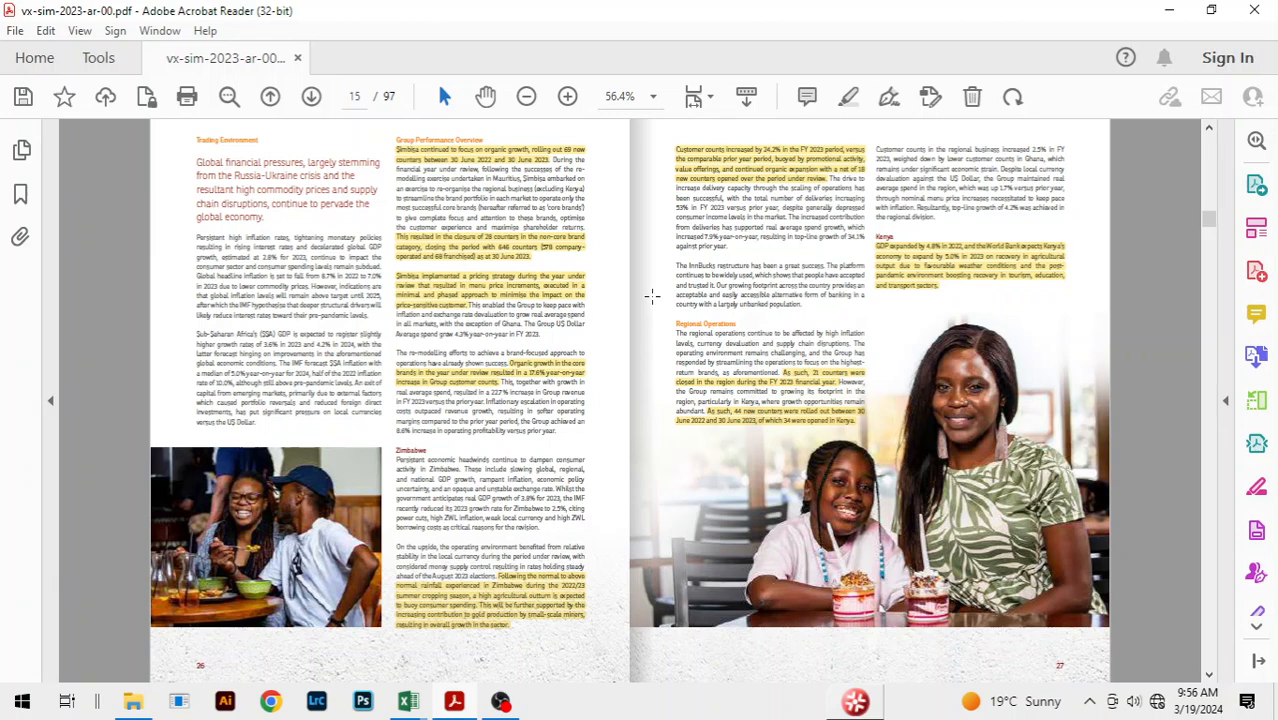
pyautogui.scroll(3, 651, 296)
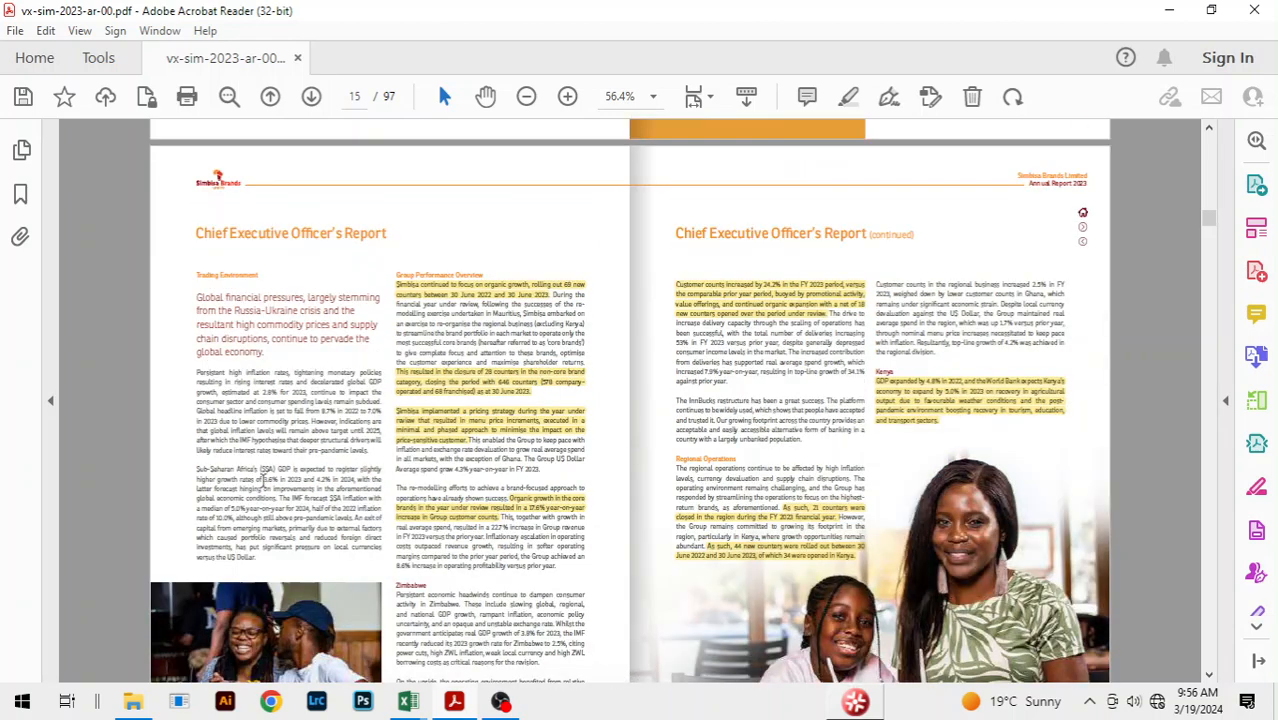
pyautogui.scroll(-4, 557, 414)
pyautogui.scroll(-8, 557, 414)
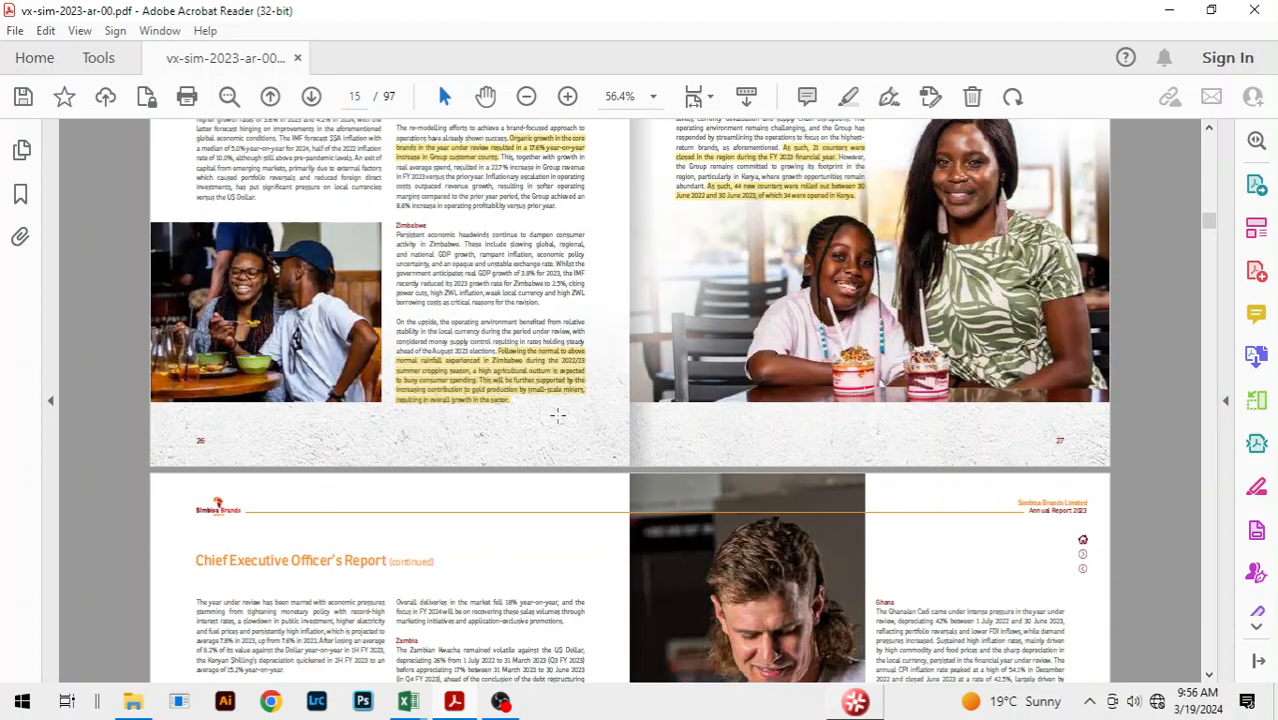
pyautogui.scroll(-5, 557, 414)
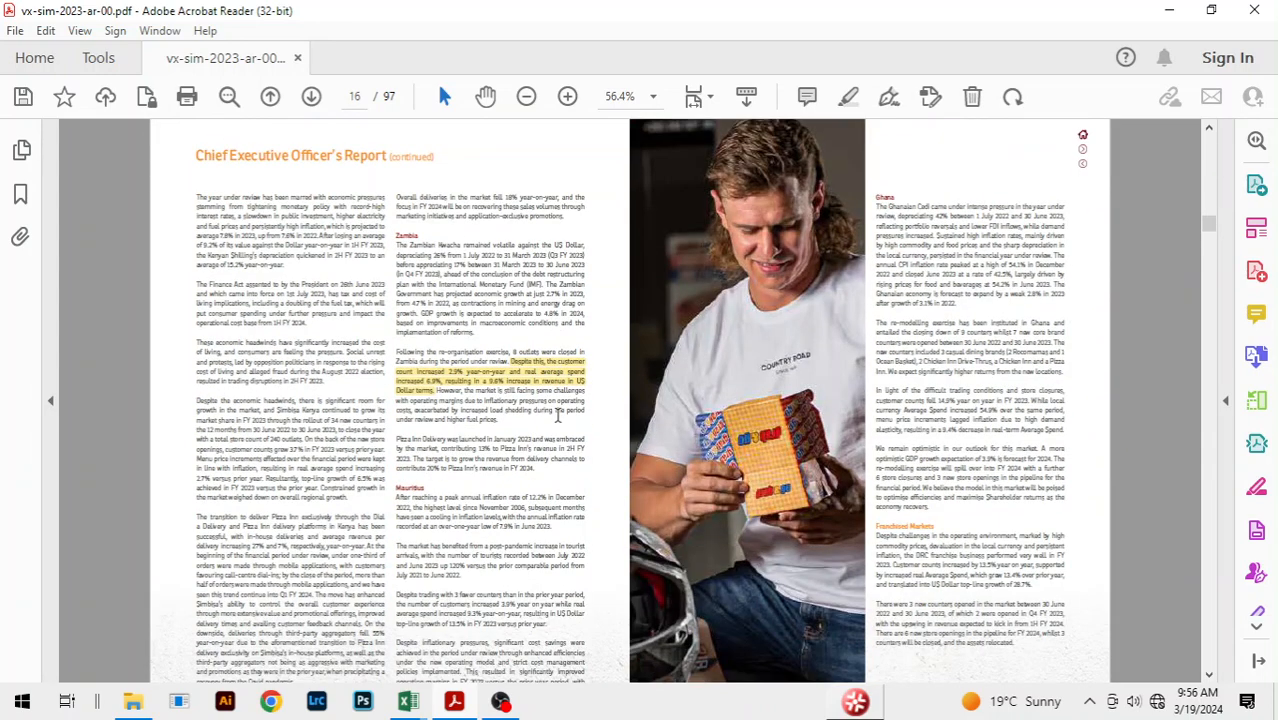
# - Enlarge the report to 66.7% and read the Chief Executive Officer's remarks on individual markets, strategic focus and outlook
pyautogui.scroll(1, 557, 414)
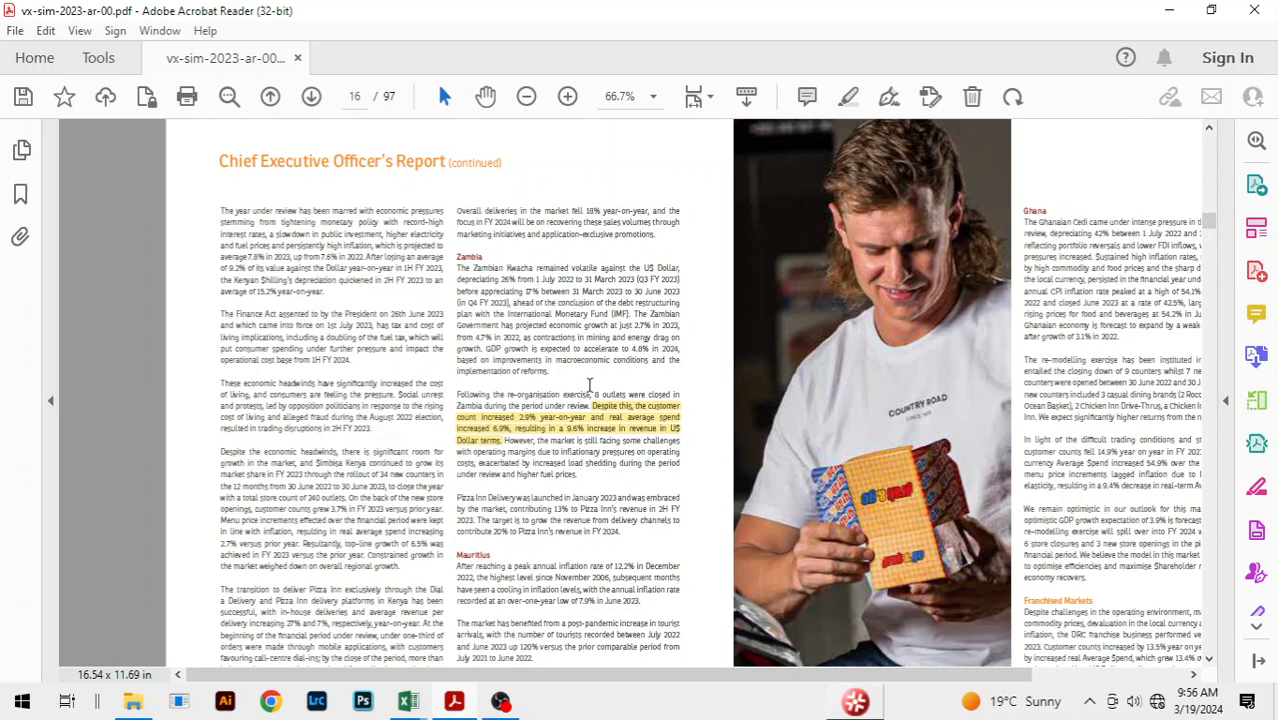
pyautogui.moveTo(524, 675); pyautogui.dragTo(599, 675)
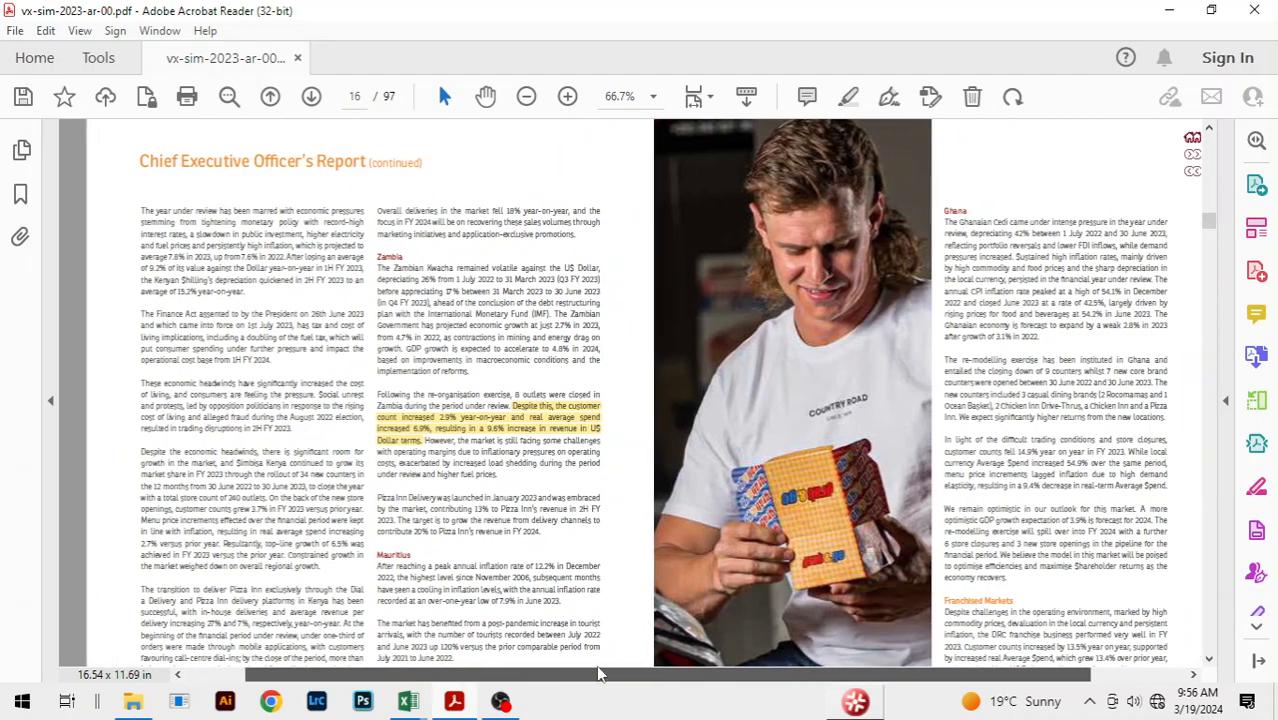
pyautogui.scroll(-5, 932, 288)
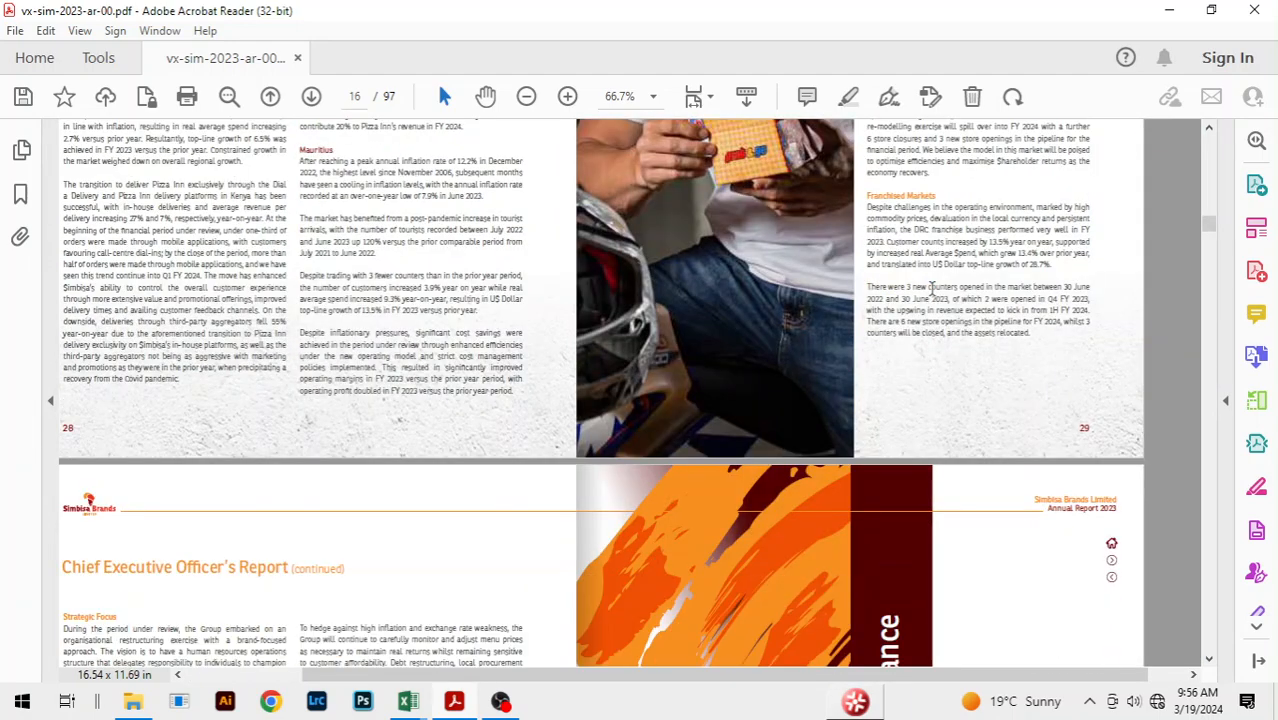
pyautogui.scroll(-6, 932, 288)
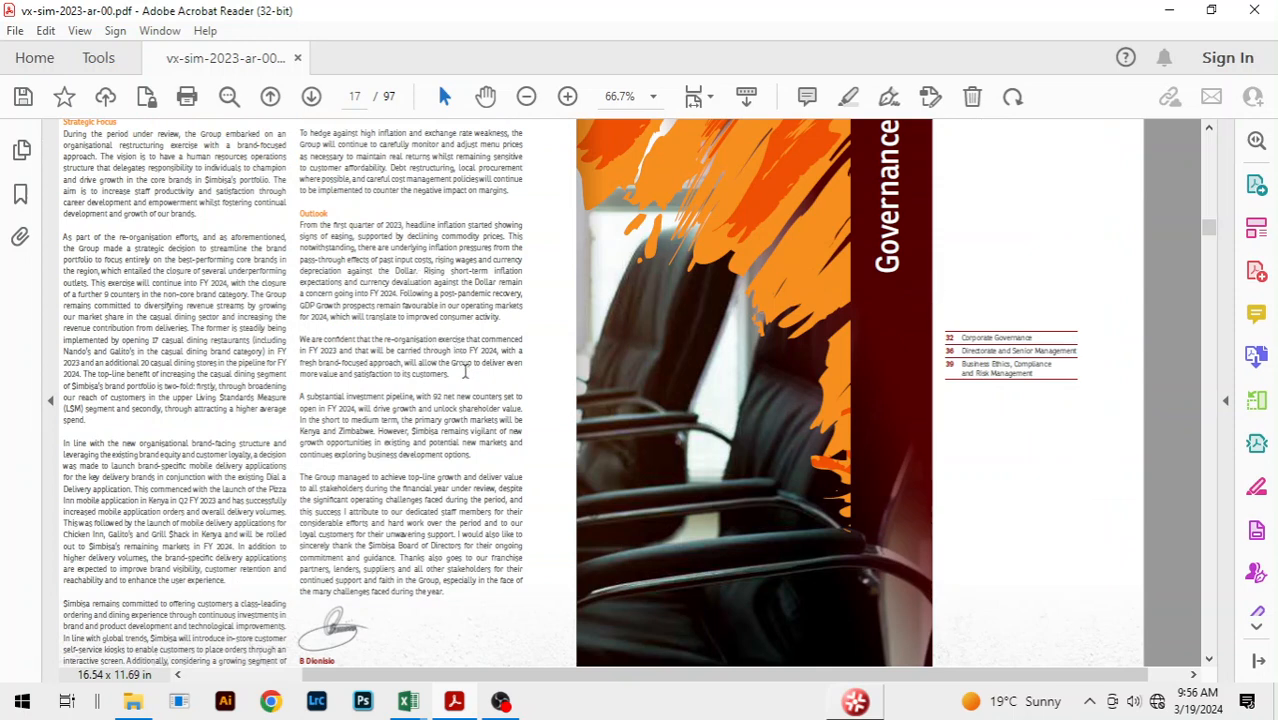
pyautogui.moveTo(593, 675); pyautogui.dragTo(521, 680)
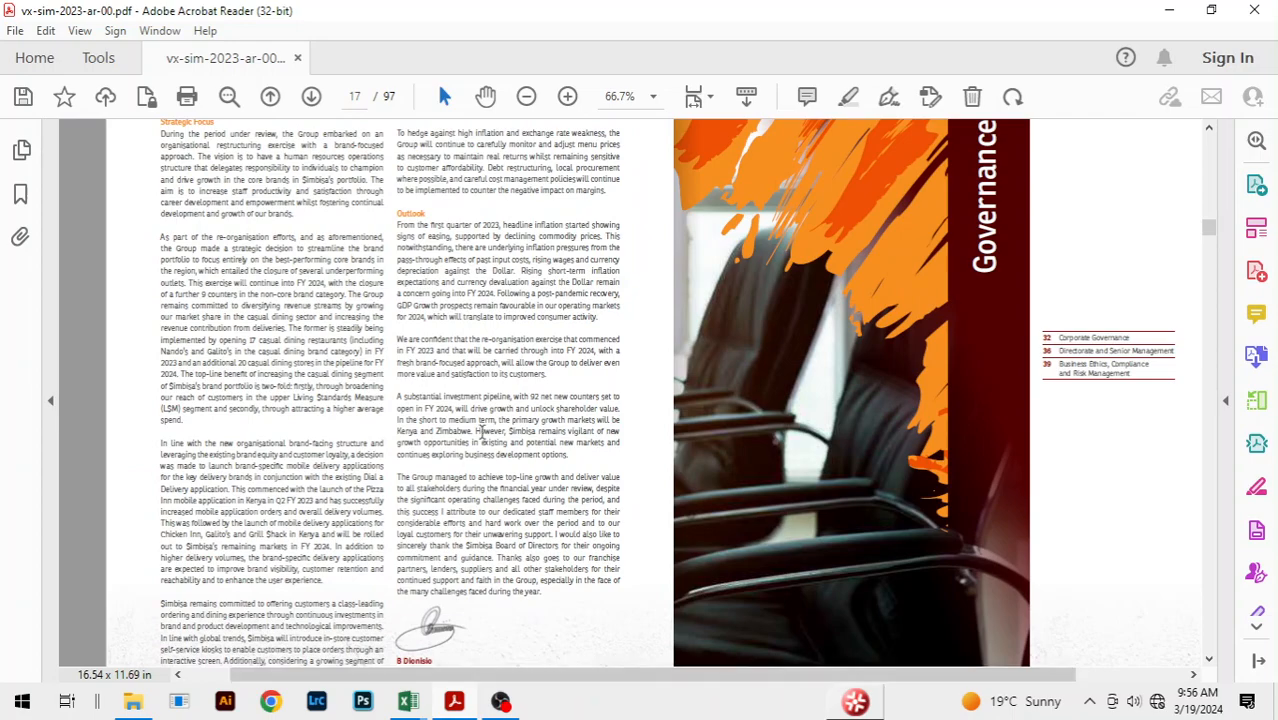
pyautogui.scroll(-3, 482, 432)
pyautogui.scroll(15, 481, 432)
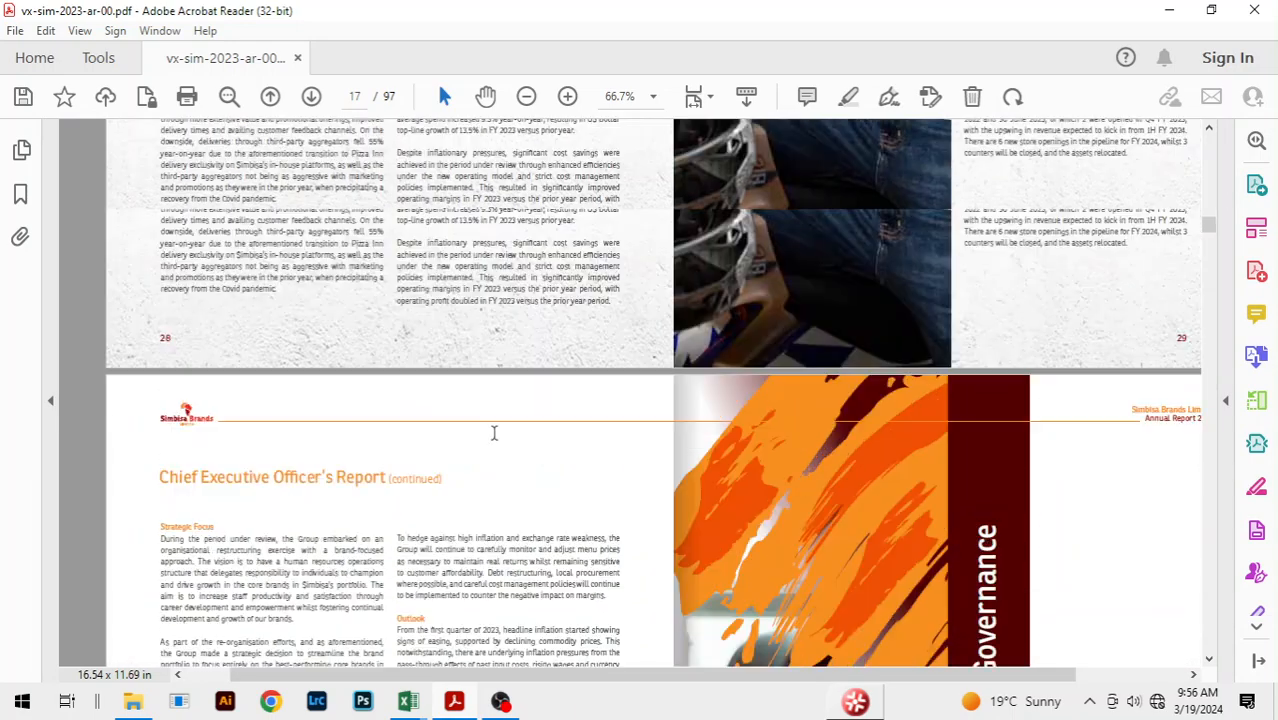
# - Reread the Chief Executive Officer's Report on pages 26 and 27, covering group performance, Zimbabwe and regional operations
pyautogui.scroll(8, 496, 432)
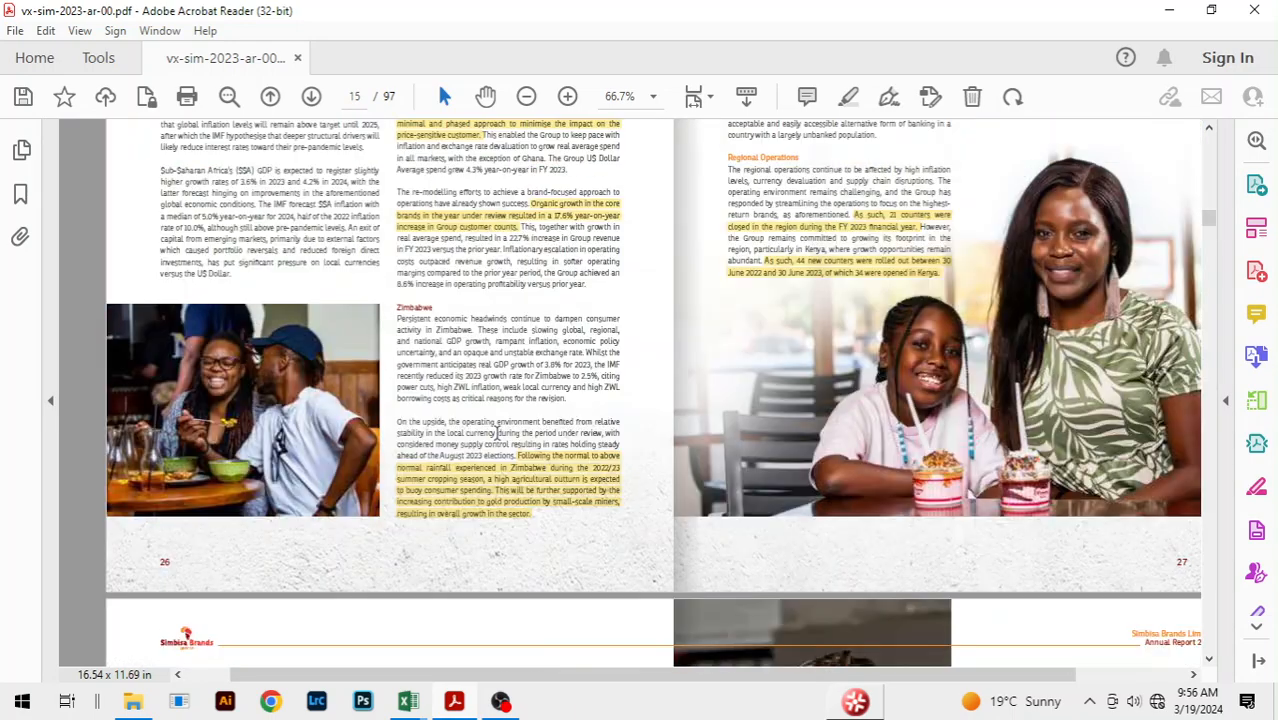
pyautogui.scroll(3, 497, 432)
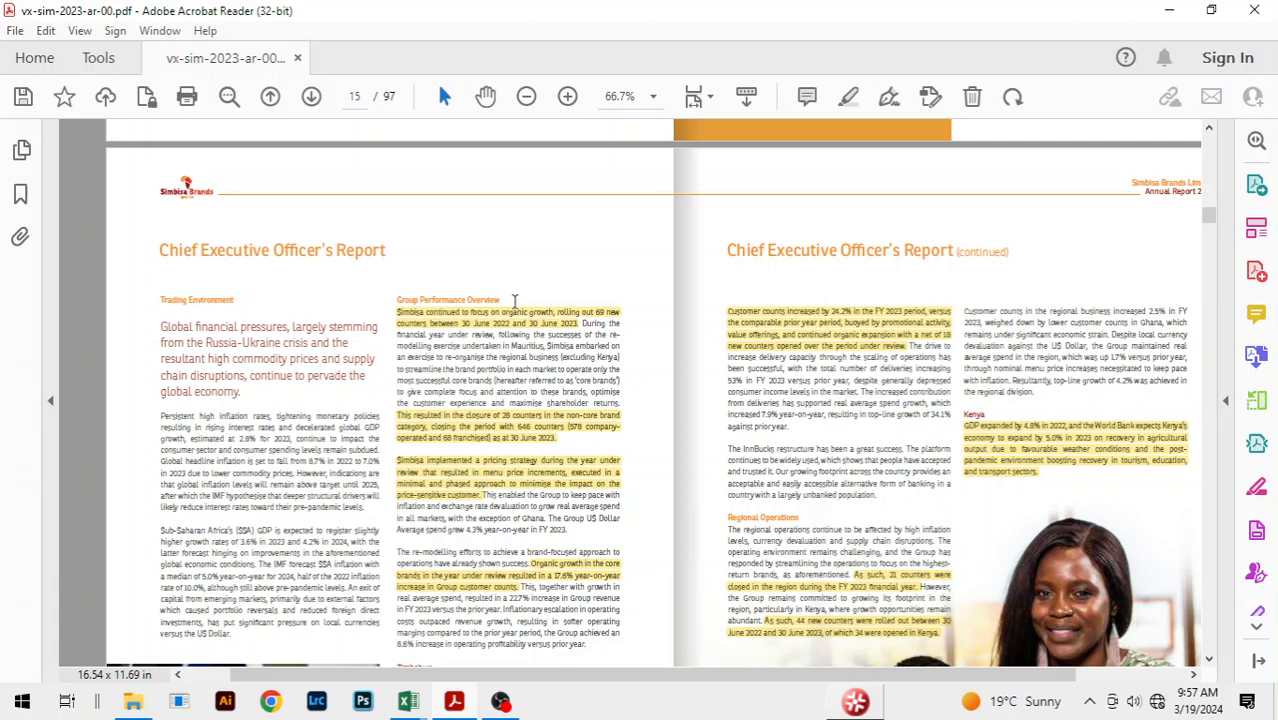
pyautogui.scroll(-5, 500, 295)
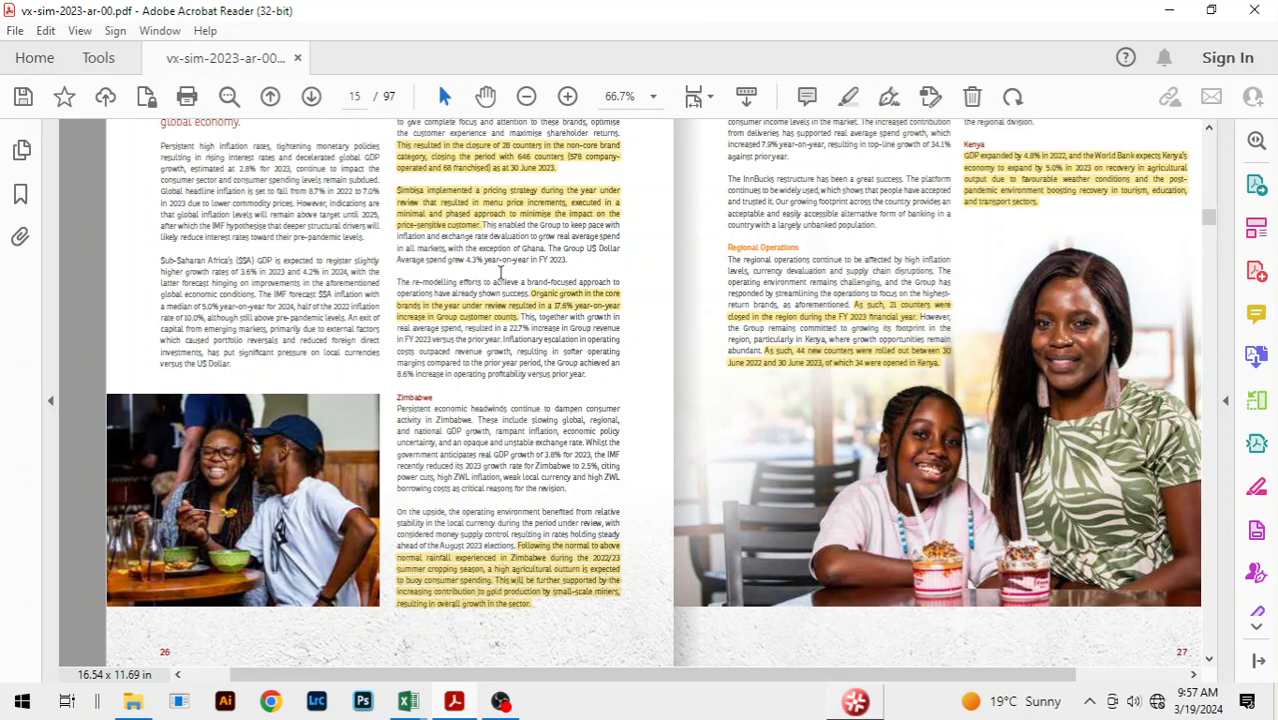
pyautogui.scroll(-2, 501, 271)
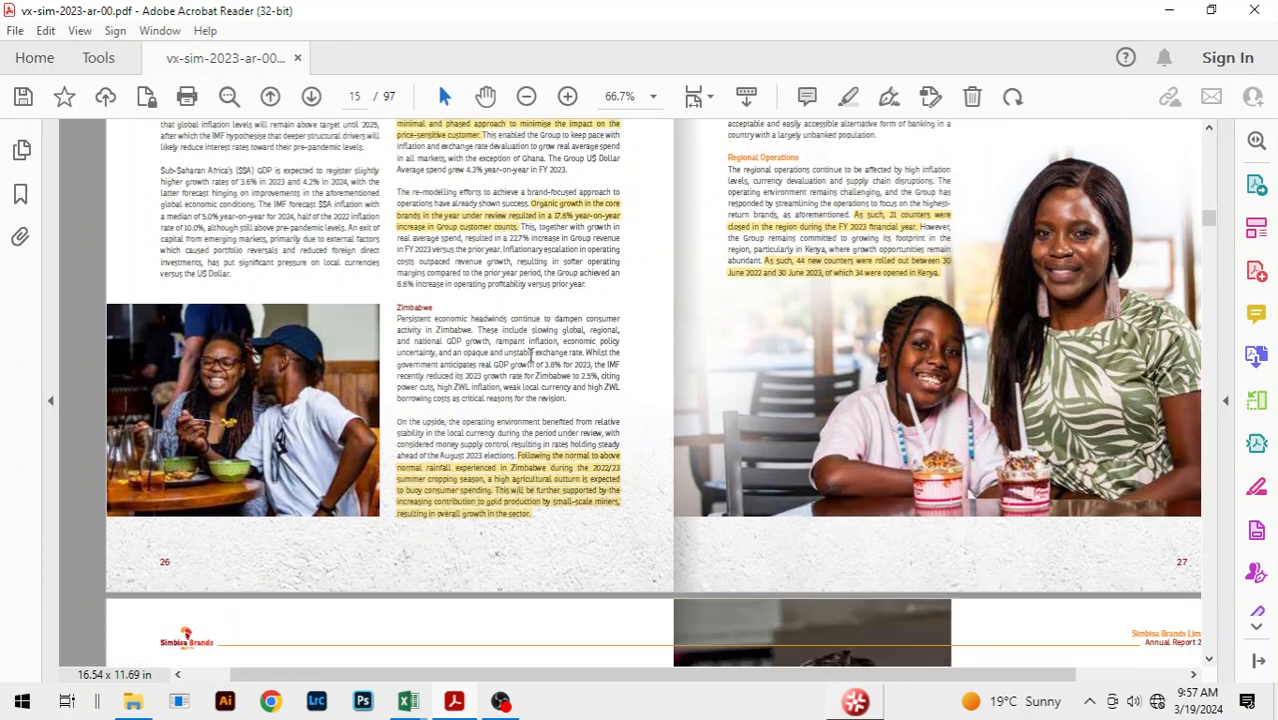
# - Switch to the simbisa_vx_financial_data copy workbook in Excel and review its completed forecast sheets from Income Statement through Working Capital Schedule
pyautogui.hotkey('alt', 'Tab')
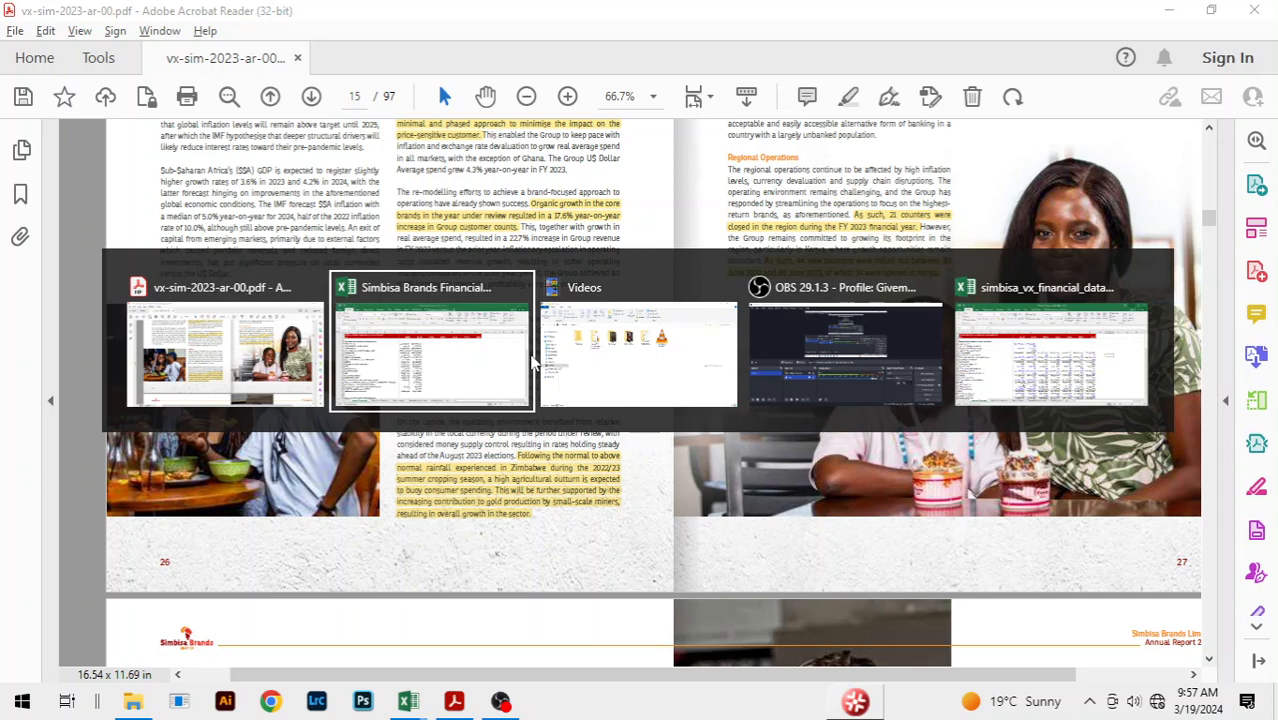
pyautogui.press('Tab')
pyautogui.press('Tab')
pyautogui.press('Tab')
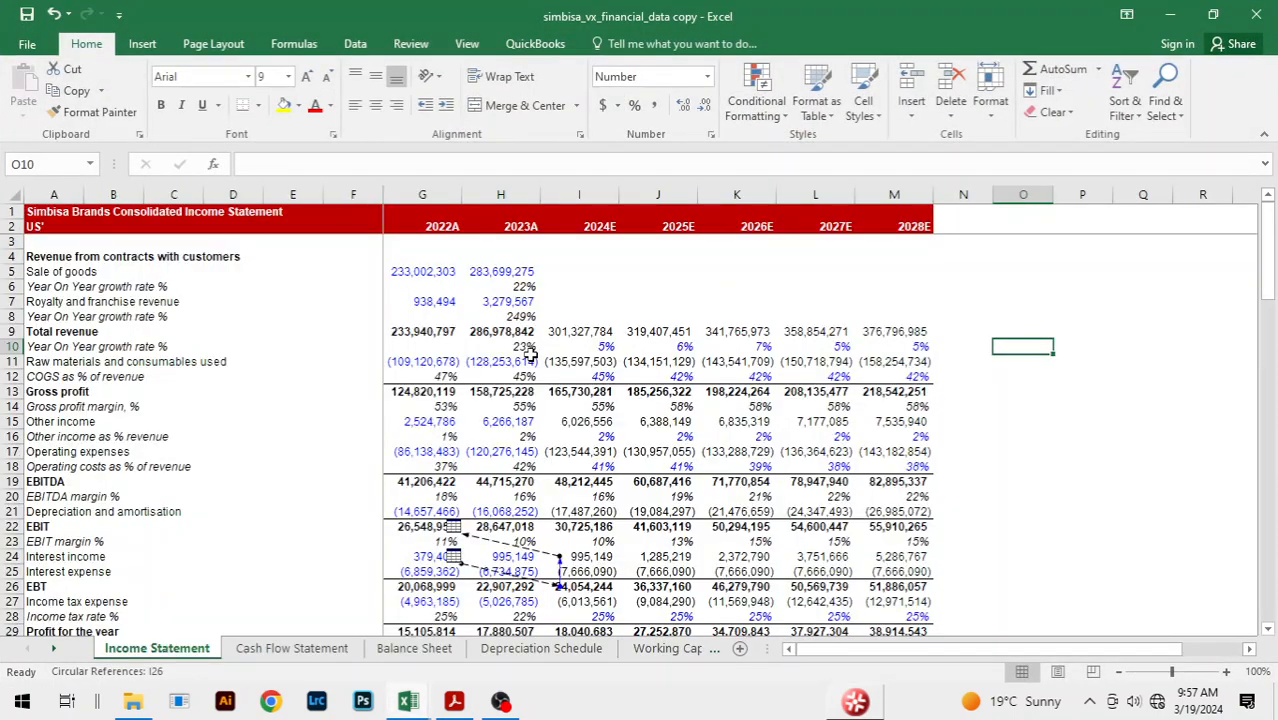
pyautogui.click(703, 284)
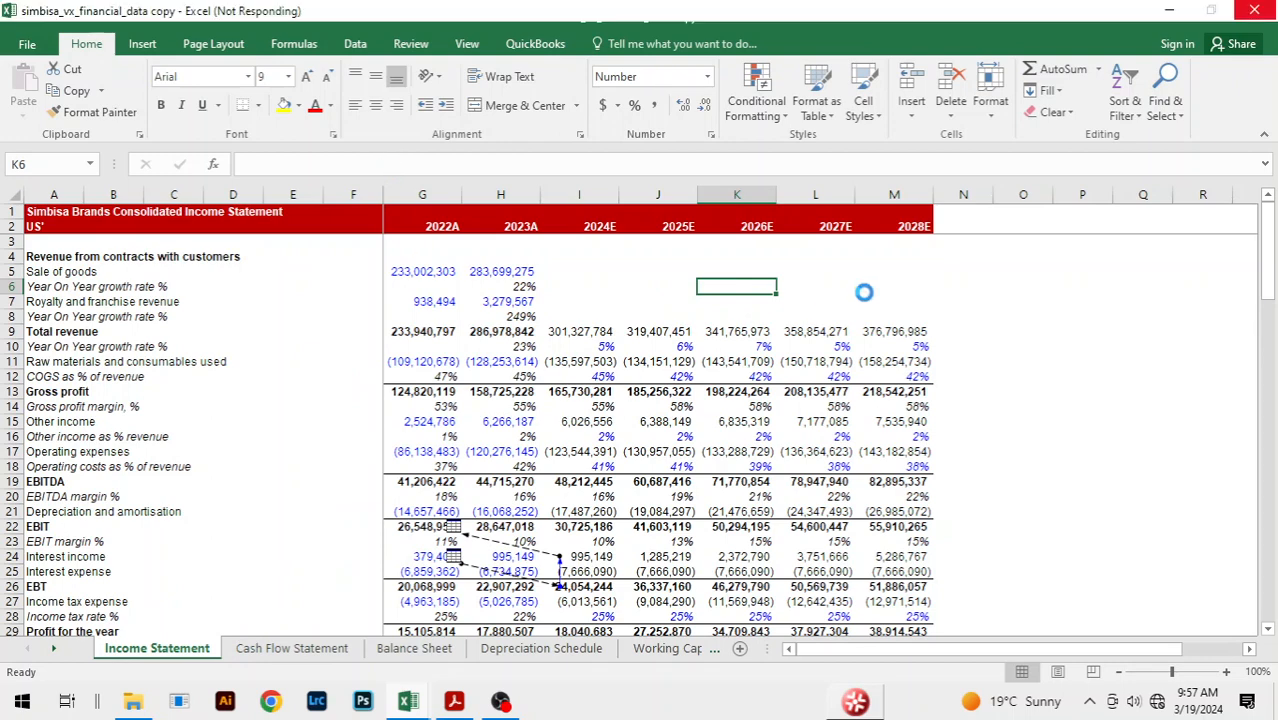
pyautogui.click(285, 648)
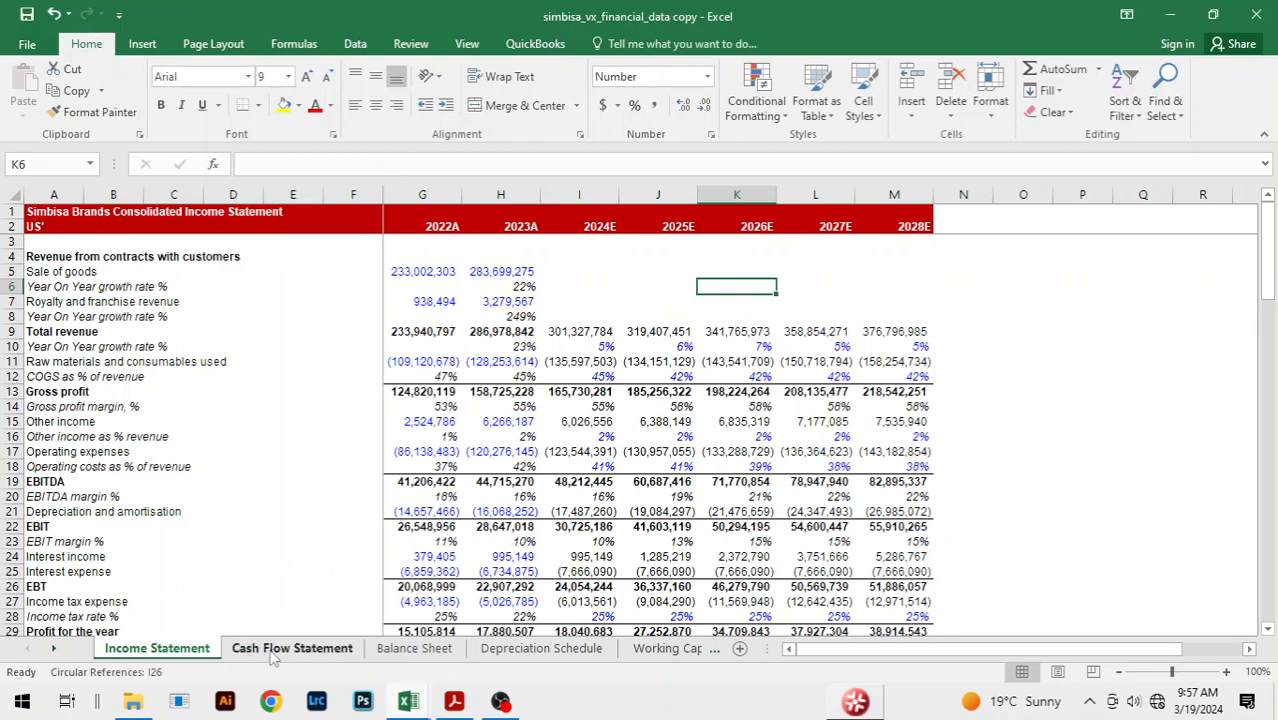
pyautogui.click(412, 652)
pyautogui.click(516, 652)
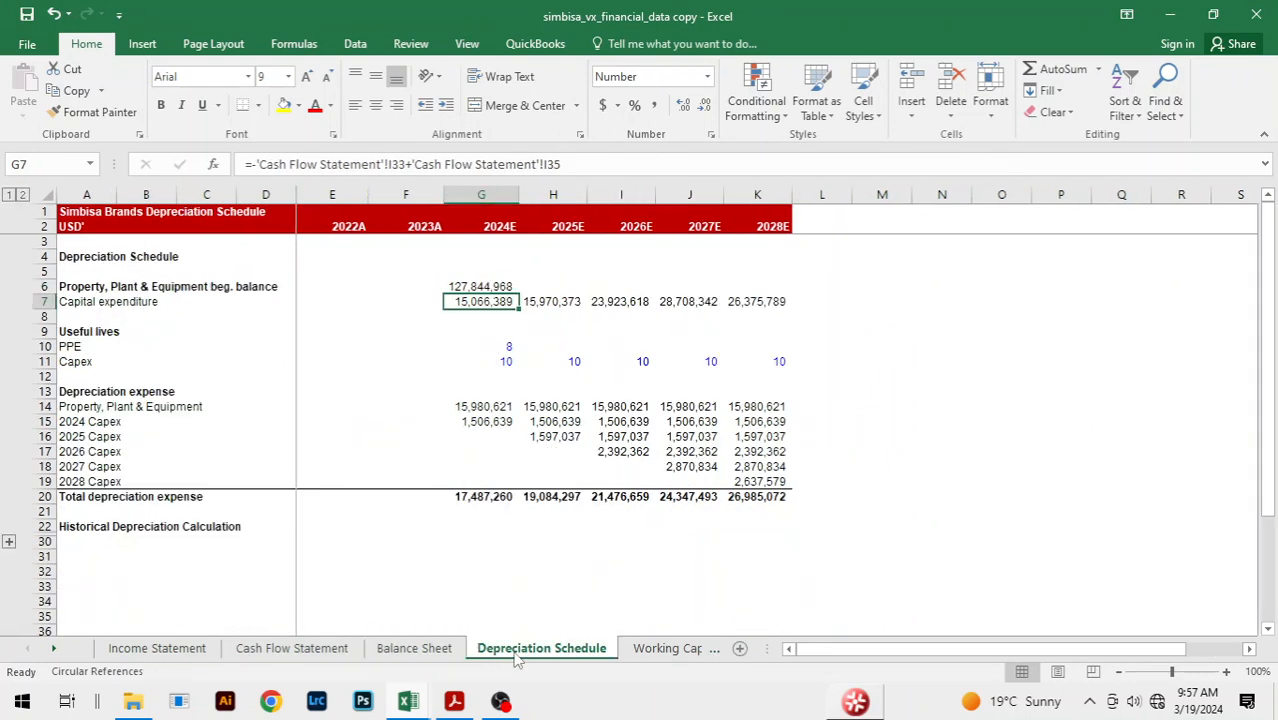
pyautogui.click(650, 650)
pyautogui.click(665, 601)
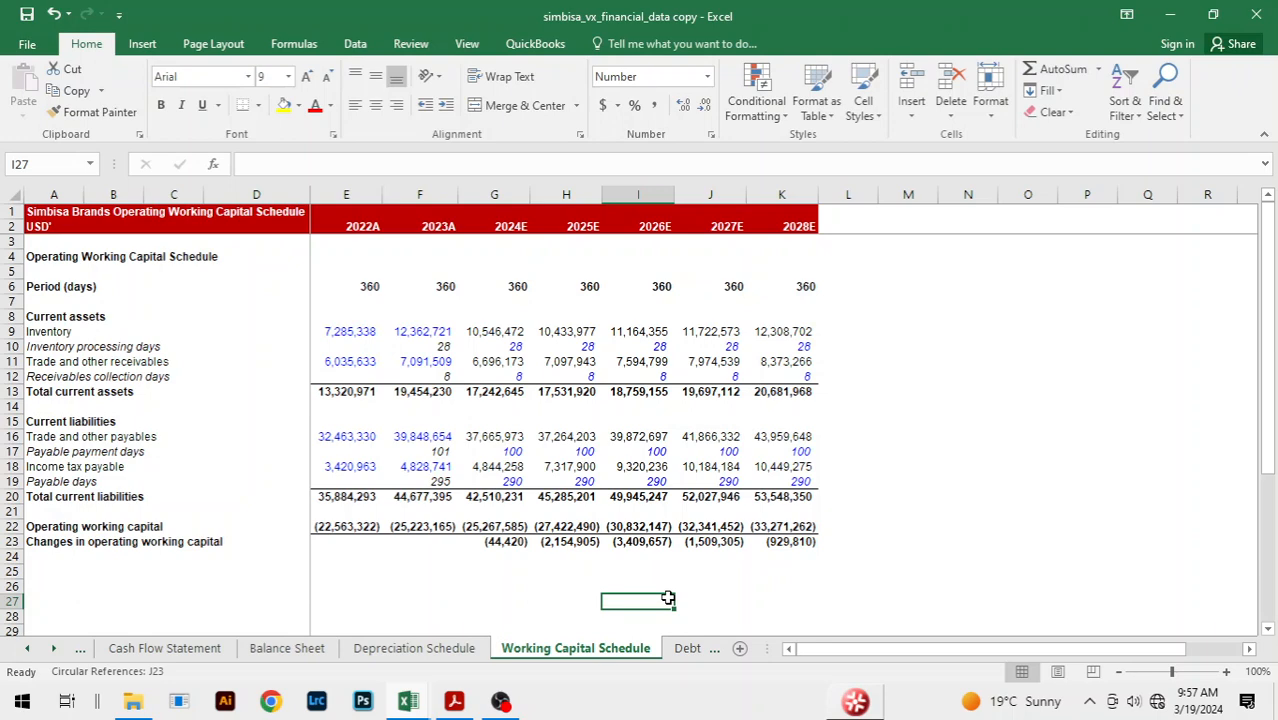
# - Switch back to the Simbisa Brands Financial Model workbook's Income Statement sheet with the empty 2024E–2028E columns
pyautogui.hotkey('alt', 'Tab')
pyautogui.hotkey('alt', 'Tab')
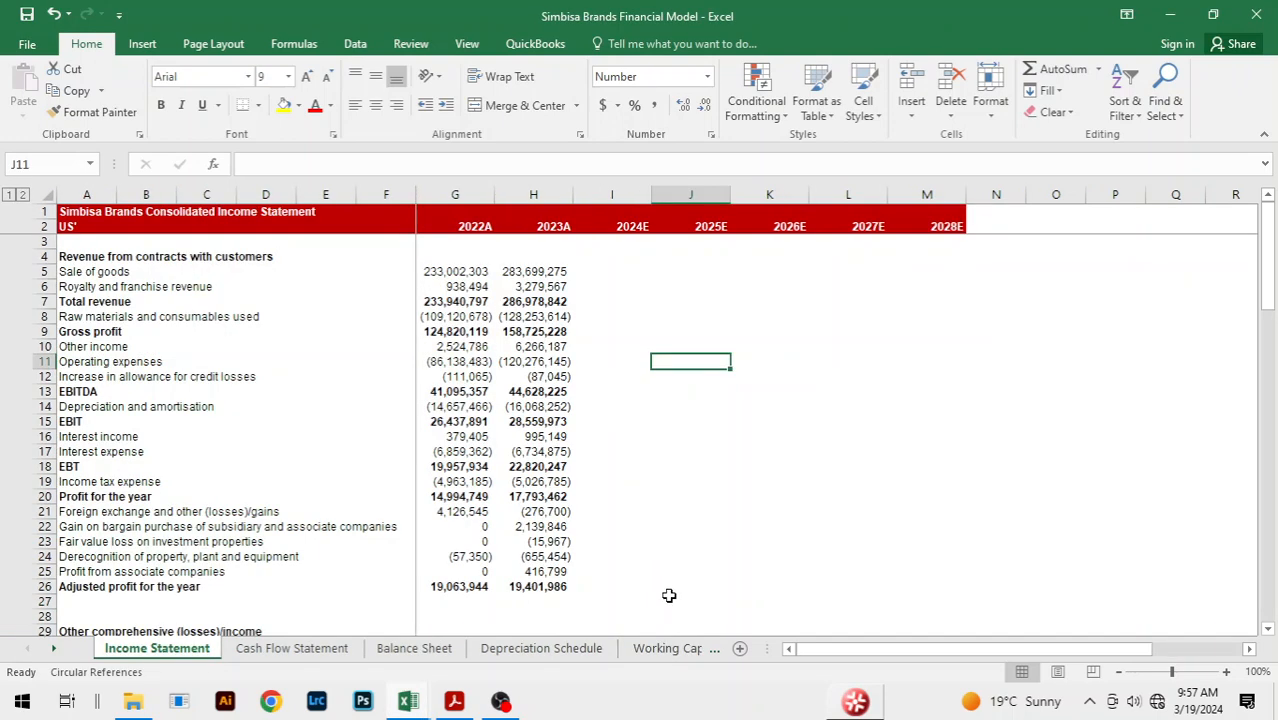
pyautogui.click(644, 315)
pyautogui.click(698, 426)
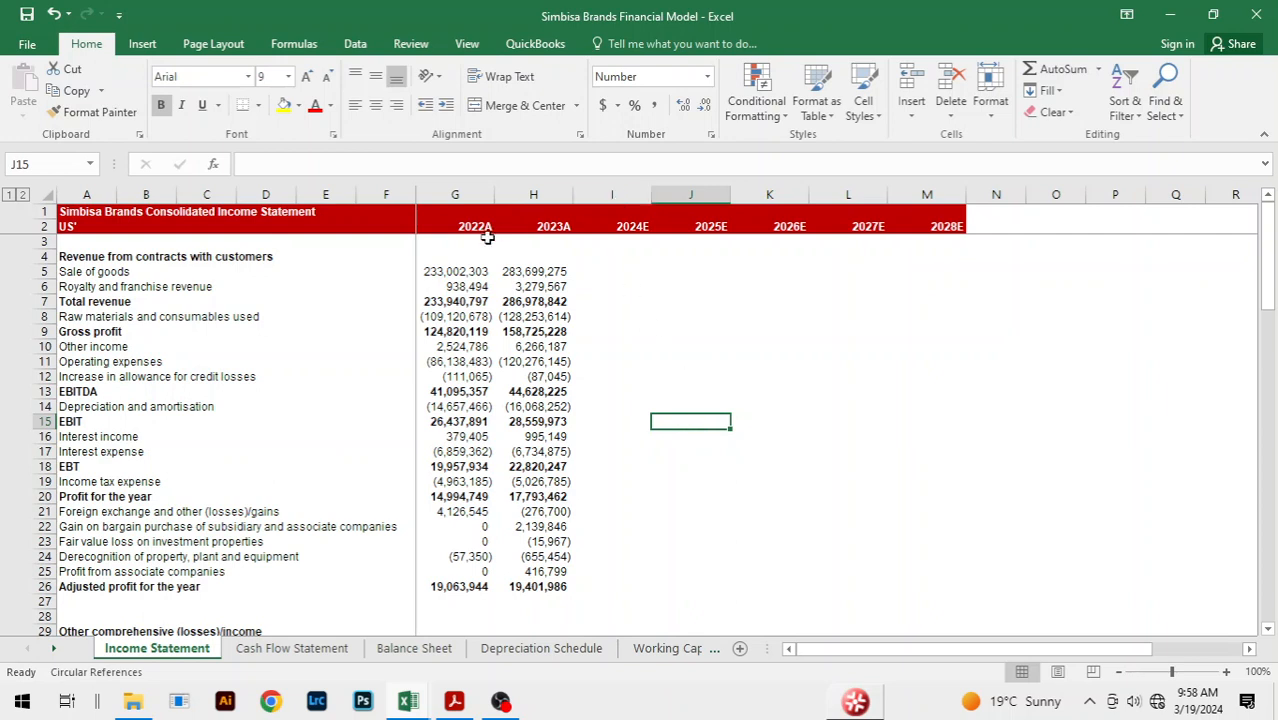
# - Examine the 2022A and 2023A revenue lines on the Income Statement, comparing hard-coded inputs with the Total revenue formula
pyautogui.click(429, 269)
pyautogui.moveTo(487, 277); pyautogui.dragTo(517, 286)
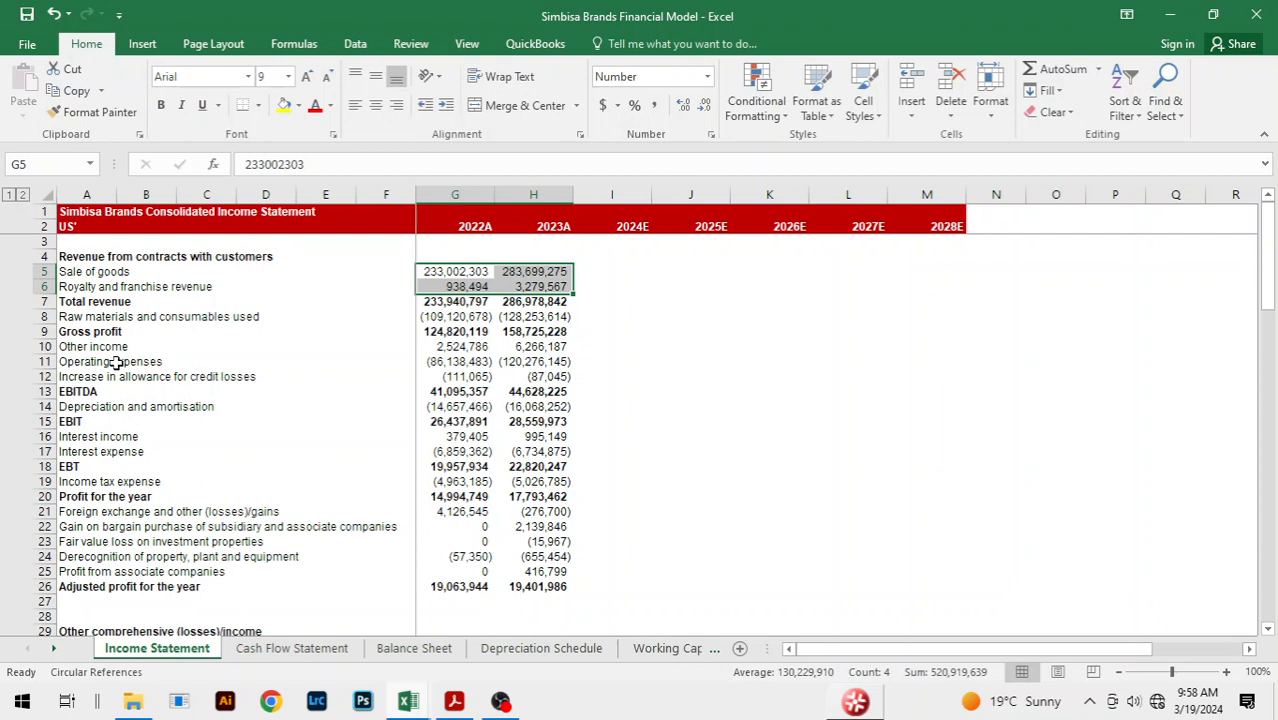
pyautogui.click(332, 390)
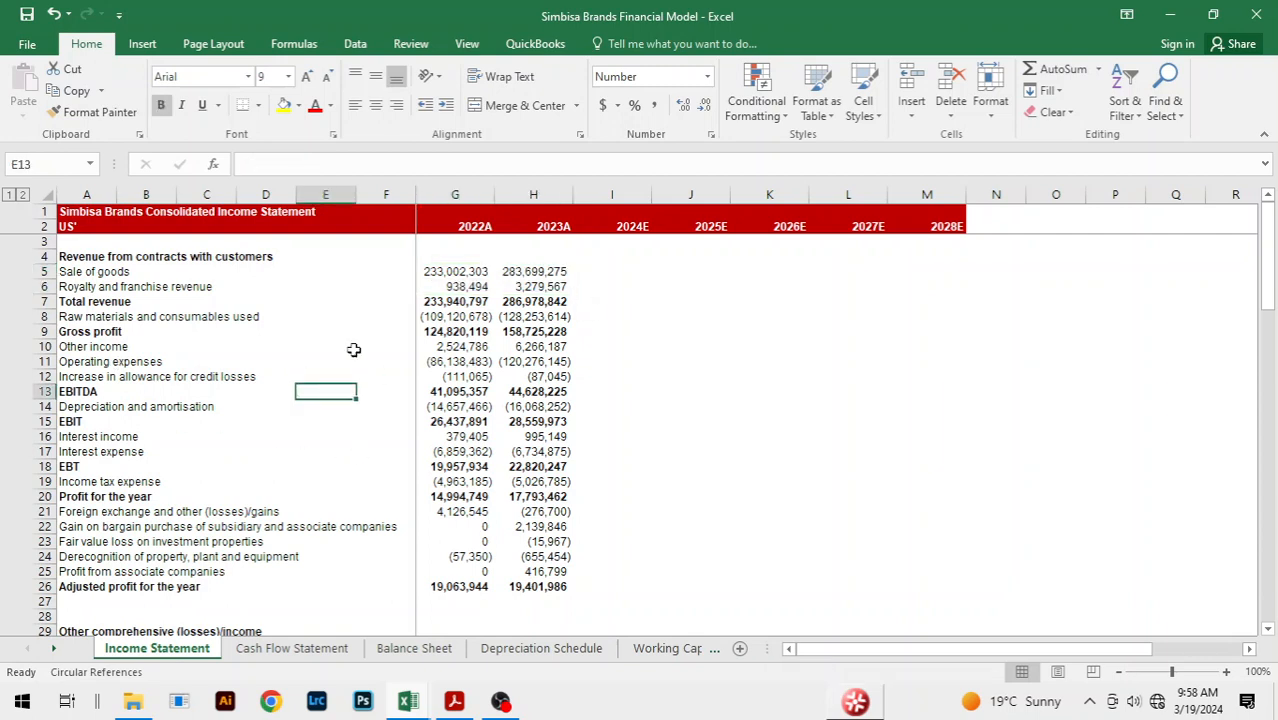
pyautogui.click(353, 350)
pyautogui.click(706, 328)
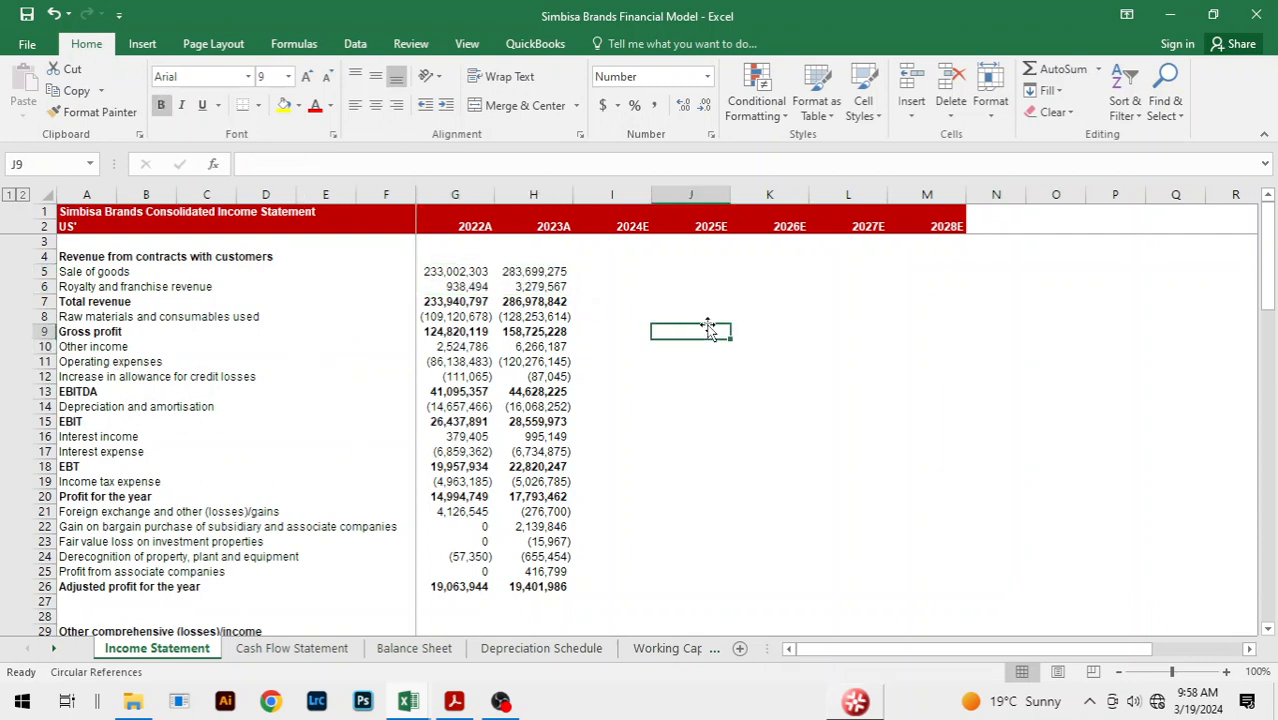
pyautogui.click(432, 302)
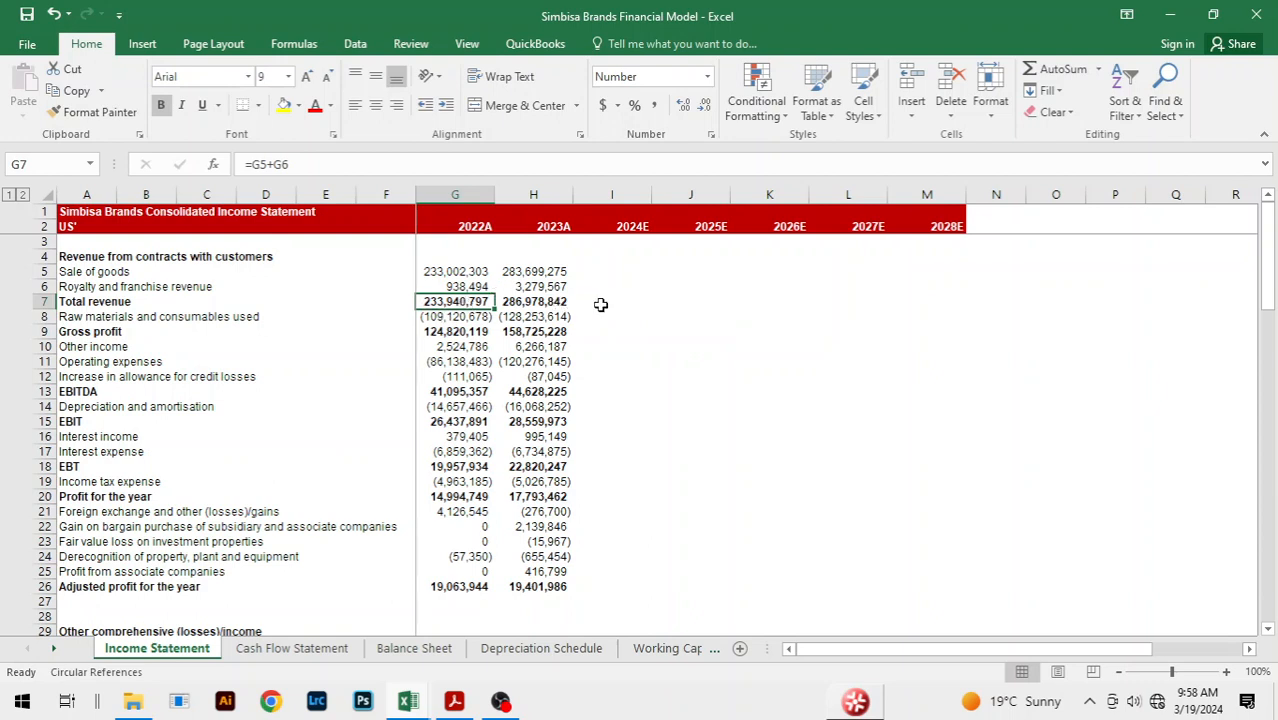
pyautogui.click(468, 271)
pyautogui.moveTo(468, 271); pyautogui.dragTo(540, 287)
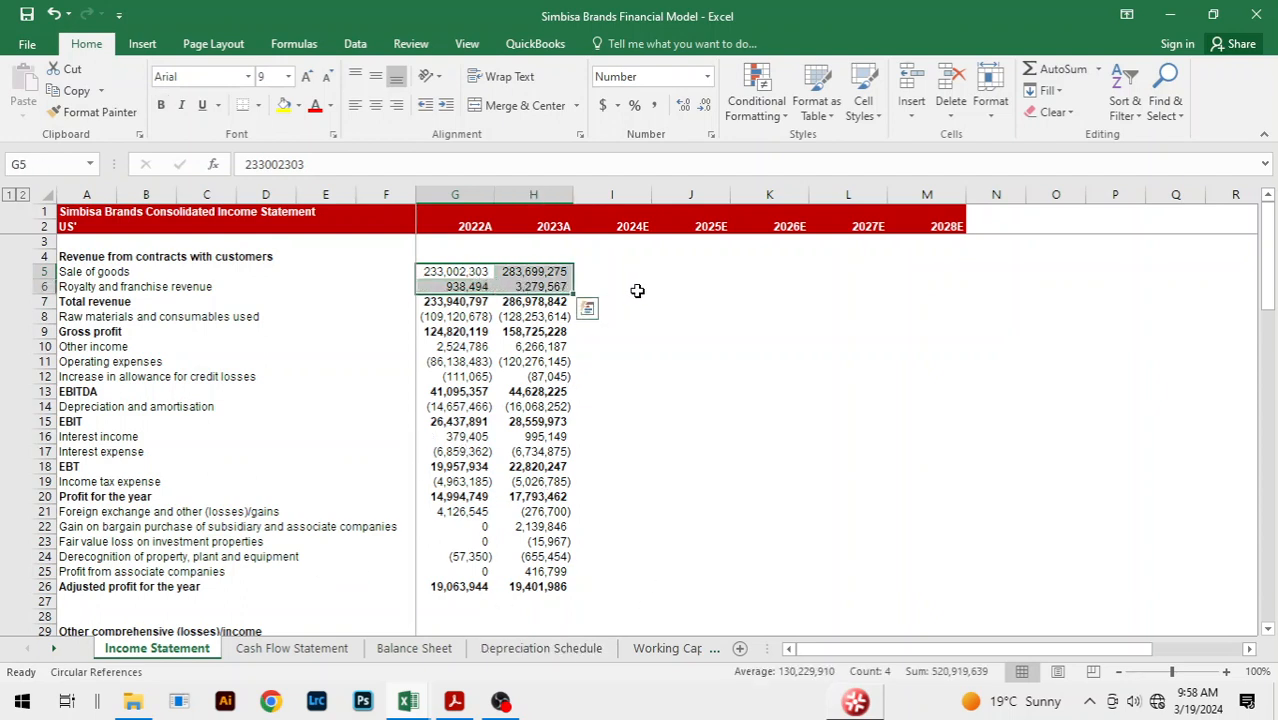
pyautogui.click(670, 359)
pyautogui.click(463, 271)
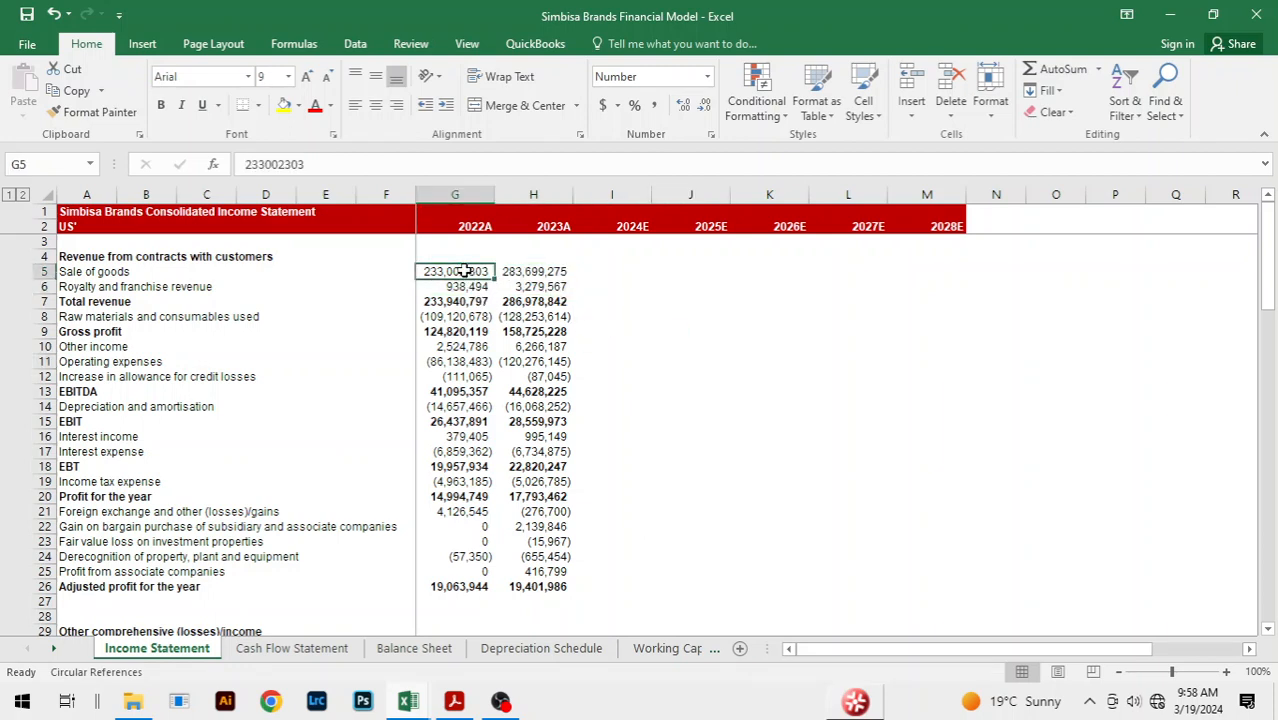
pyautogui.hotkey('shift', 'Down')
pyautogui.hotkey('shift', 'Right')
pyautogui.write('H')
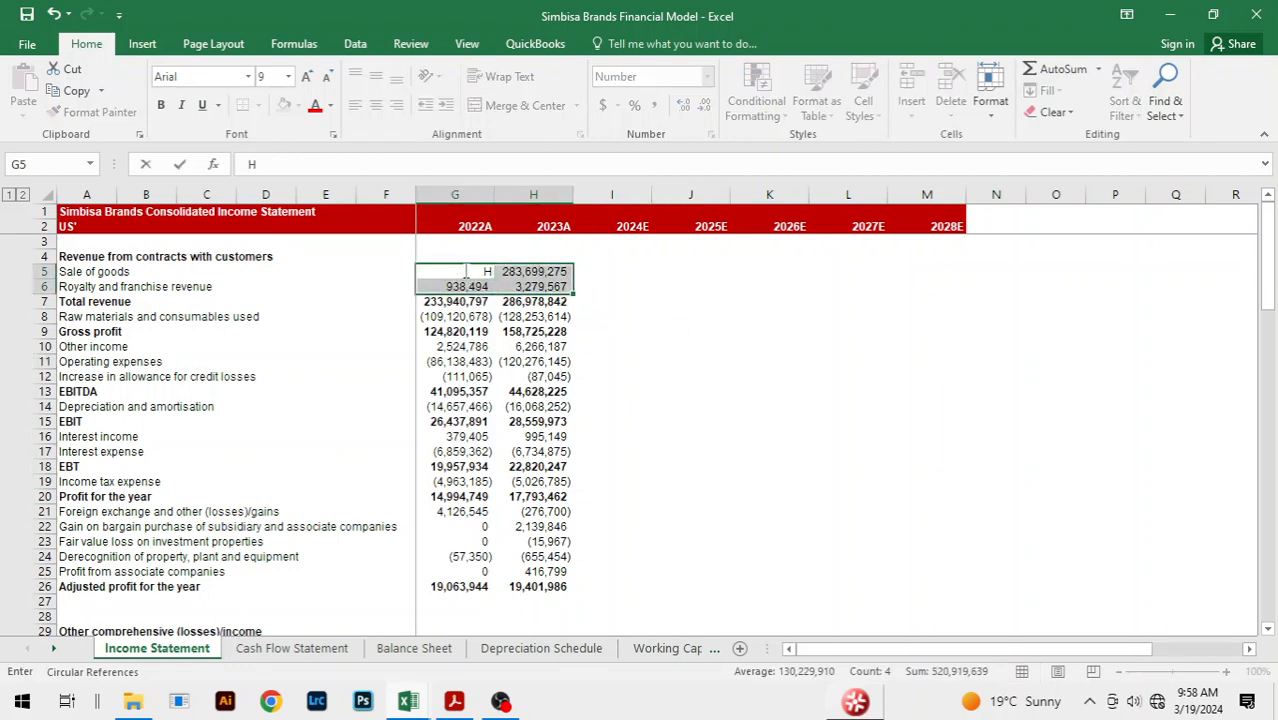
pyautogui.press('Escape')
pyautogui.press('Return')
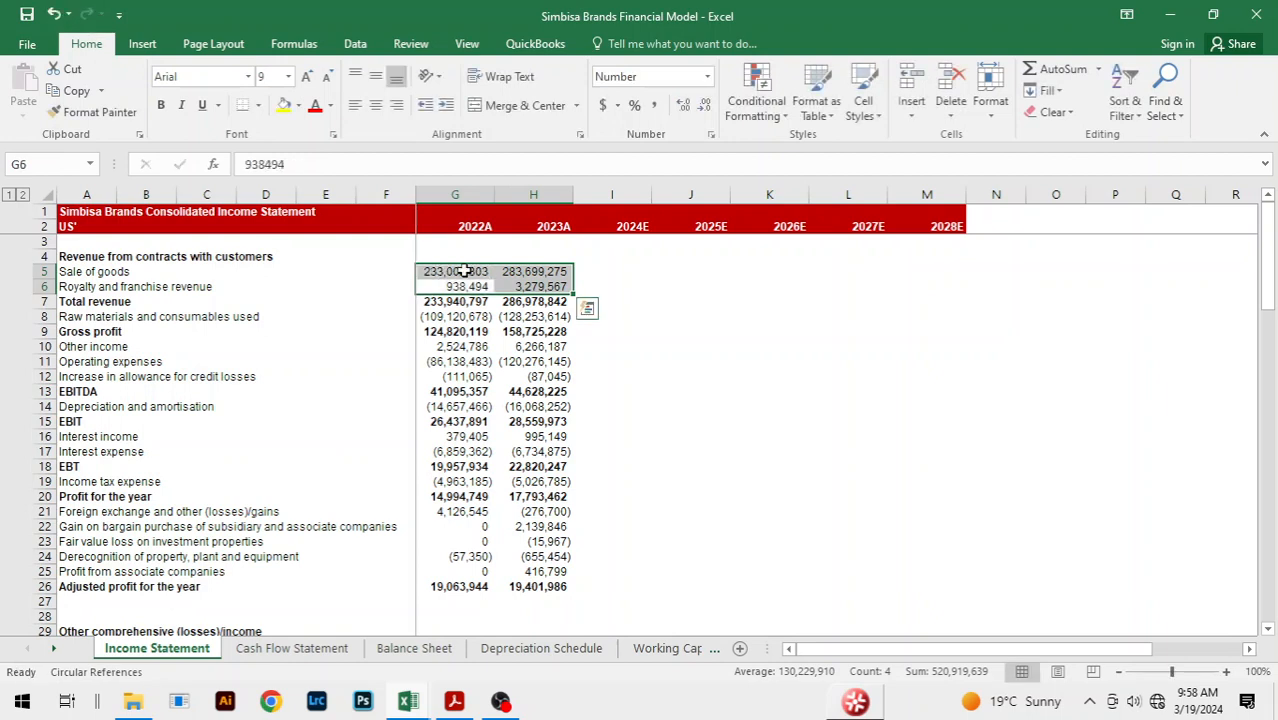
# - Colour the 2022A and 2023A sale of goods and royalty and franchise revenue figures in G5:H6 blue
pyautogui.click(663, 276)
pyautogui.click(467, 277)
pyautogui.hotkey('shift', 'Down')
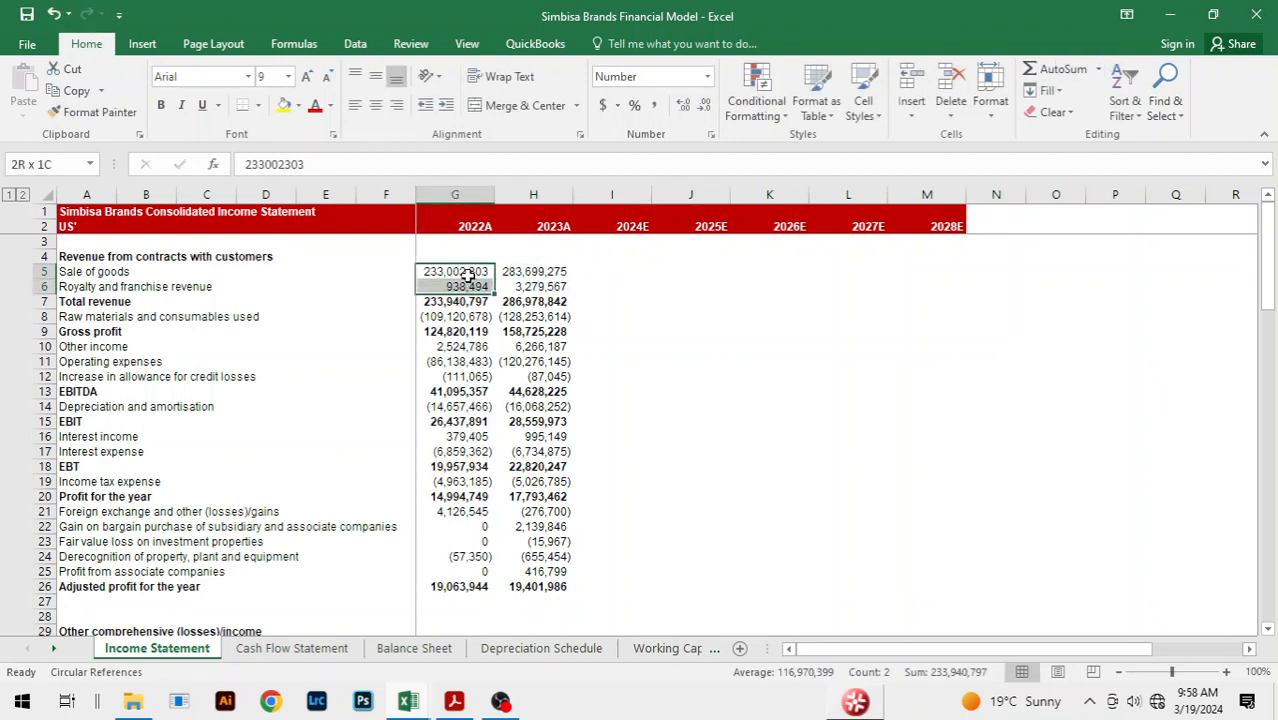
pyautogui.hotkey('shift', 'Right')
pyautogui.press('alt')
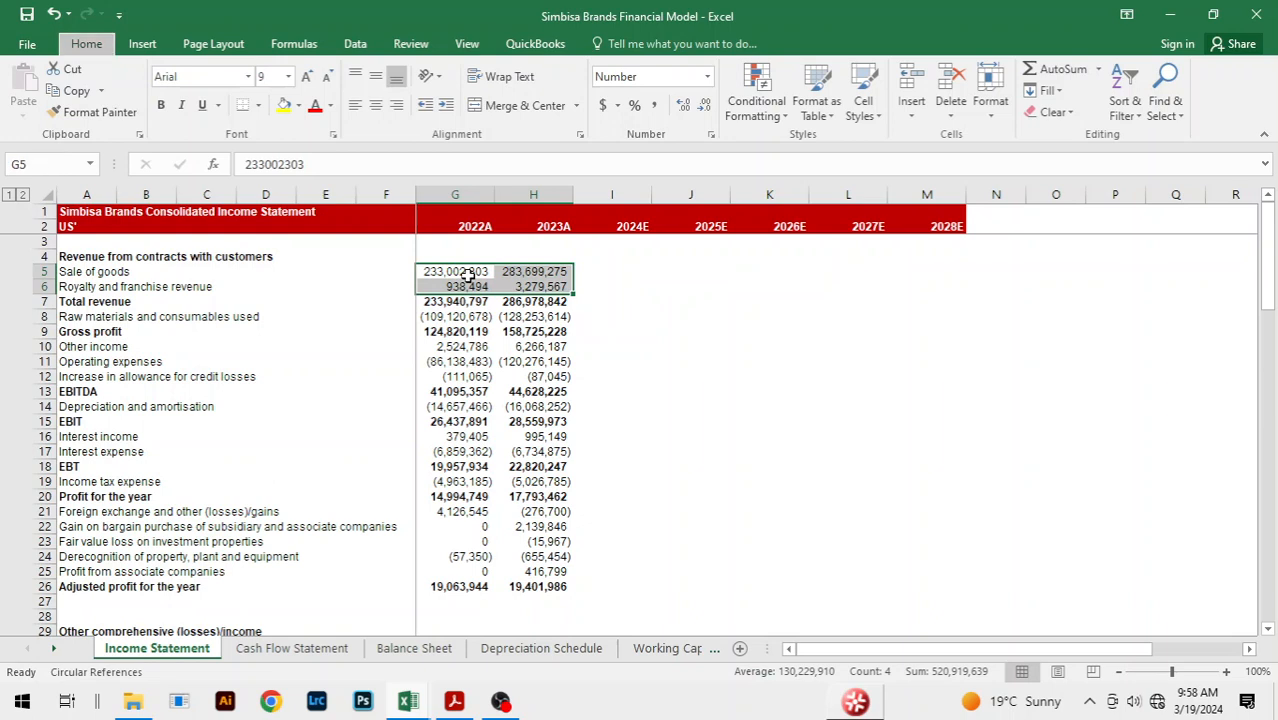
pyautogui.press('h')
pyautogui.press('f')
pyautogui.press('c')
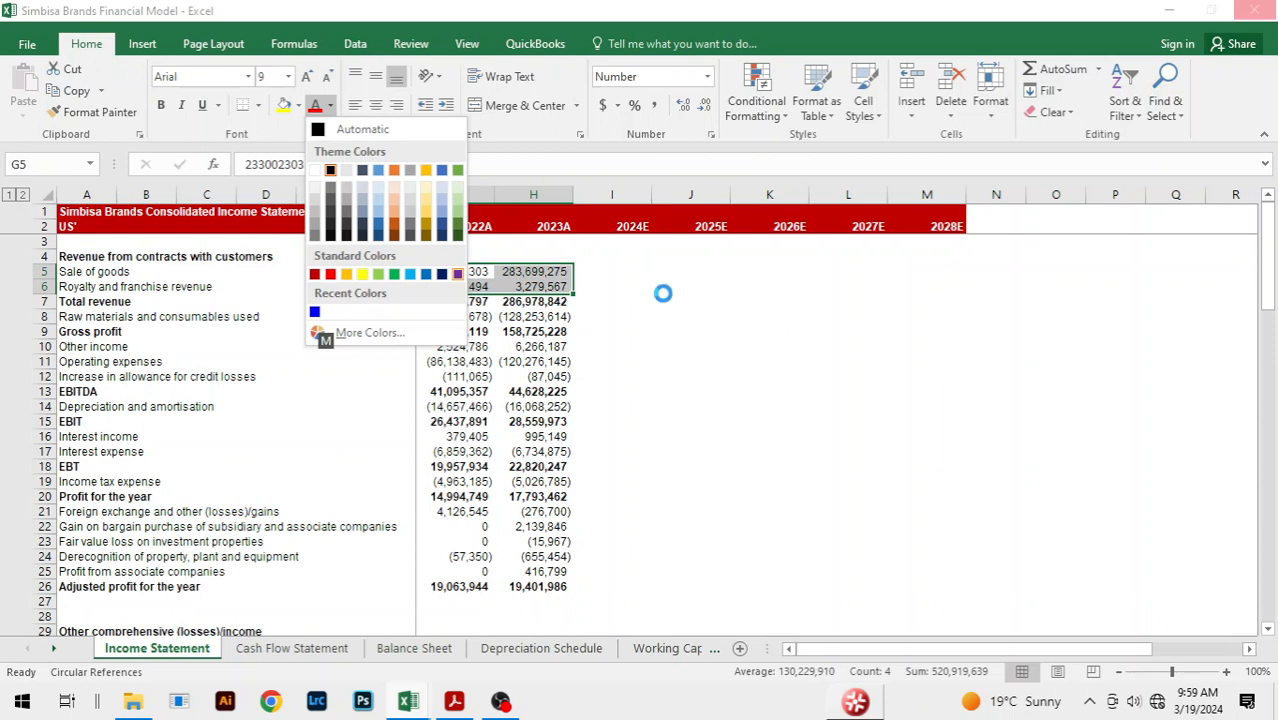
pyautogui.press('Right')
pyautogui.press('Right')
pyautogui.hotkey('shift', 'Right')
pyautogui.click(662, 336)
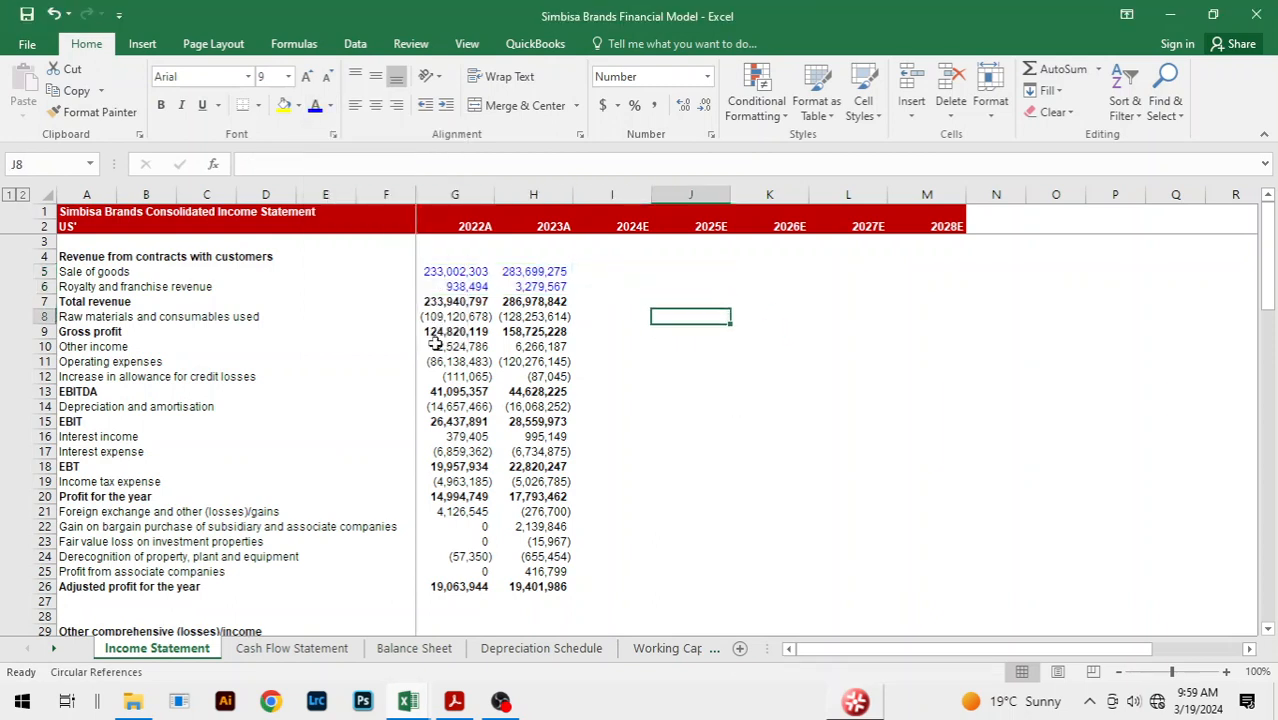
# - Undo the blue font colour on the revenue figures in G5:H6
pyautogui.click(457, 316)
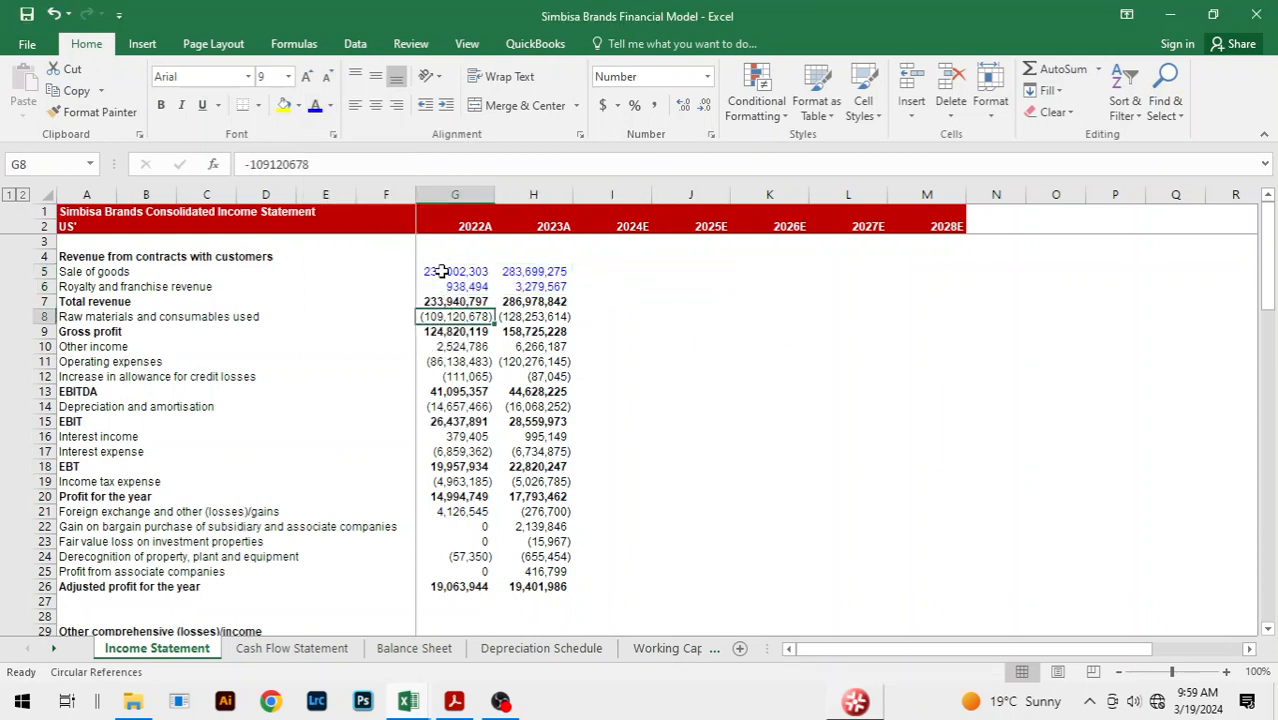
pyautogui.click(442, 271)
pyautogui.hotkey('shift', 'Right')
pyautogui.hotkey('shift', 'Down')
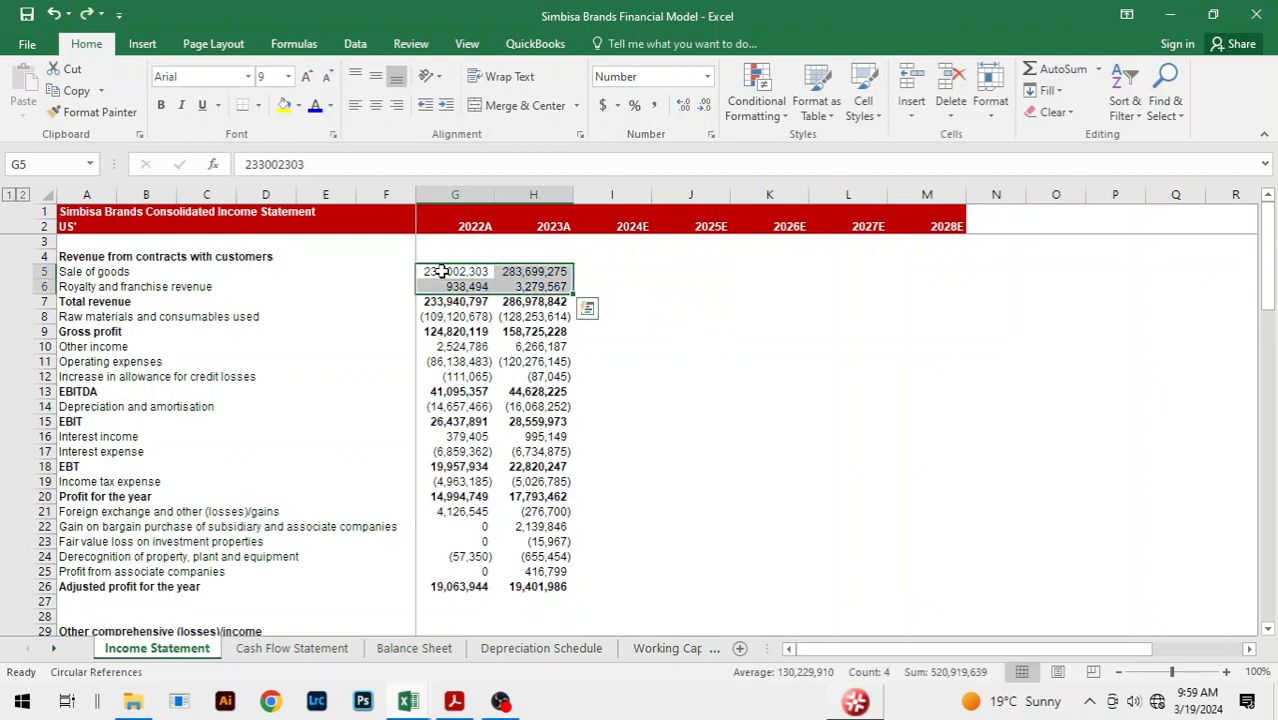
pyautogui.click(700, 296)
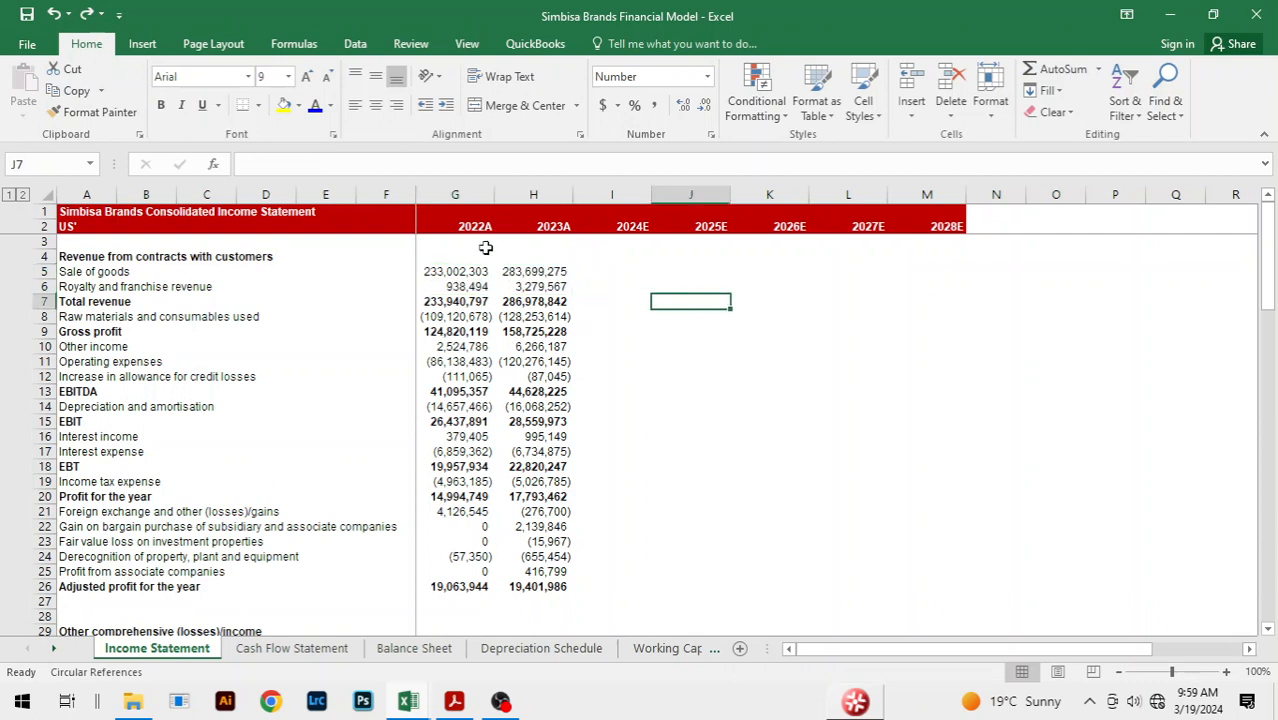
# - Set the font of the hard-coded revenue figures in G5:H6 to a standard blue from the full colour palette
pyautogui.click(466, 268)
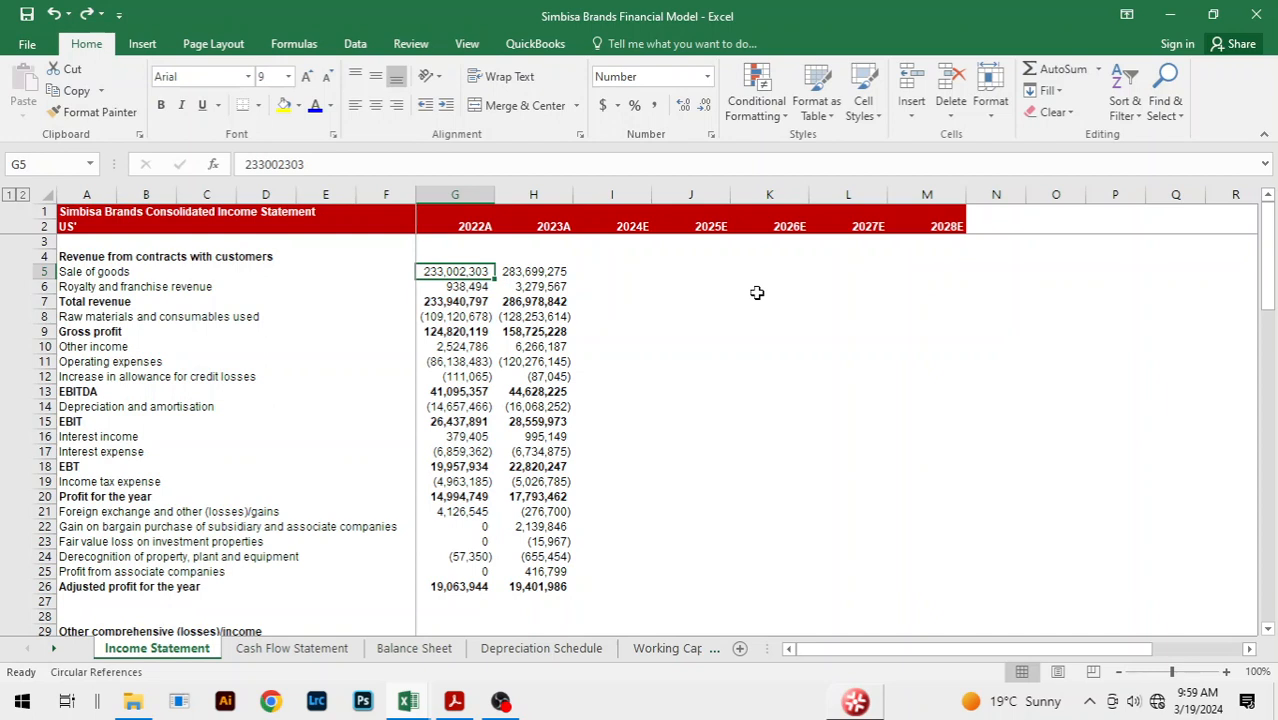
pyautogui.hotkey('shift', 'Down')
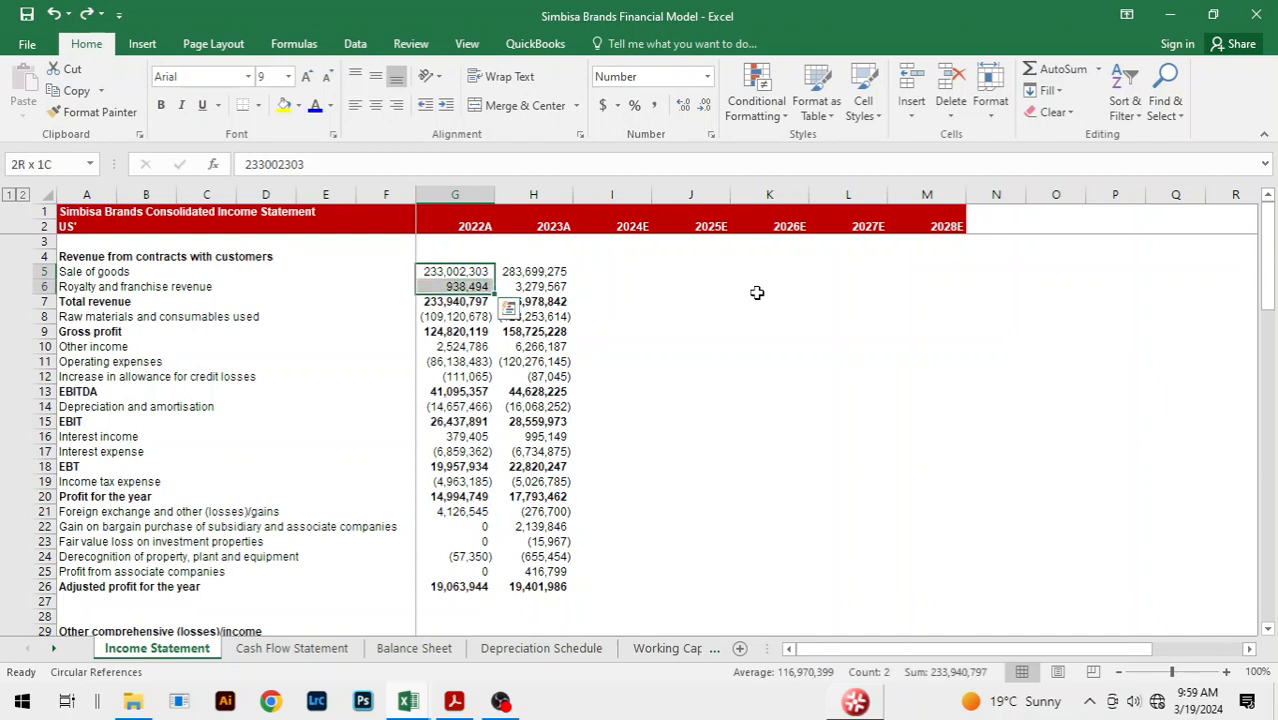
pyautogui.hotkey('shift', 'Right')
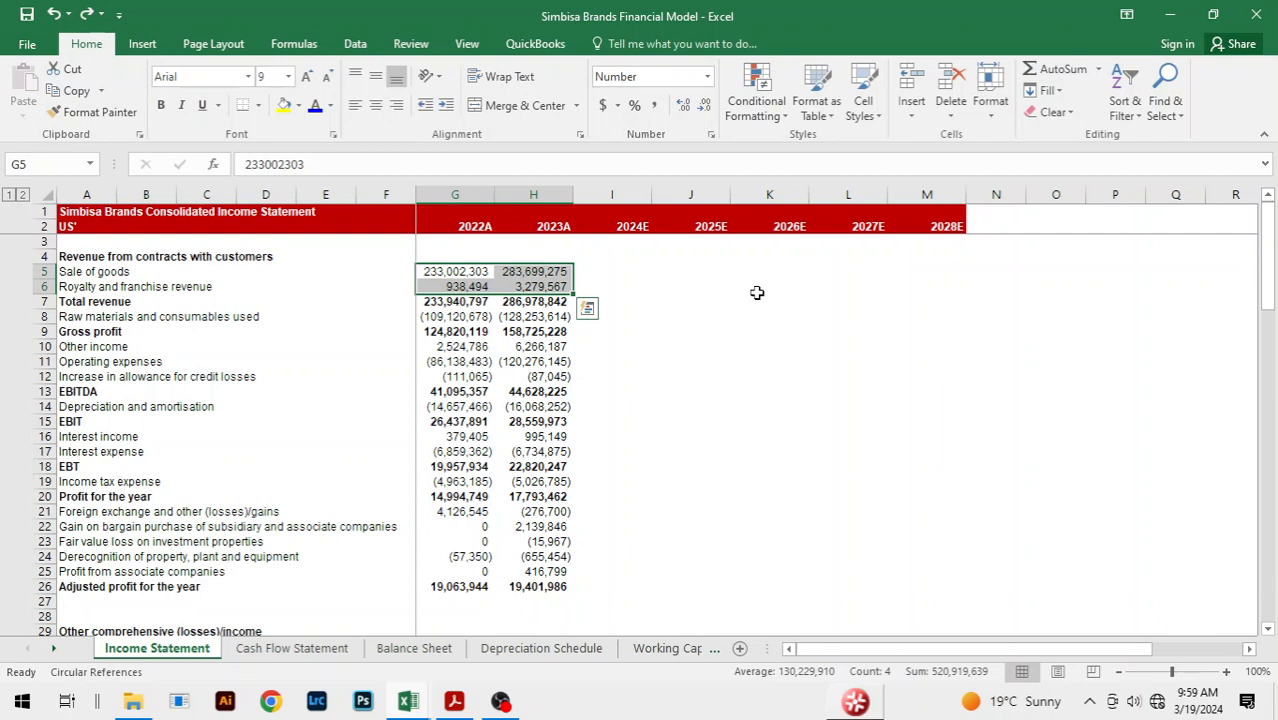
pyautogui.press('alt')
pyautogui.press('h')
pyautogui.press('f')
pyautogui.press('c')
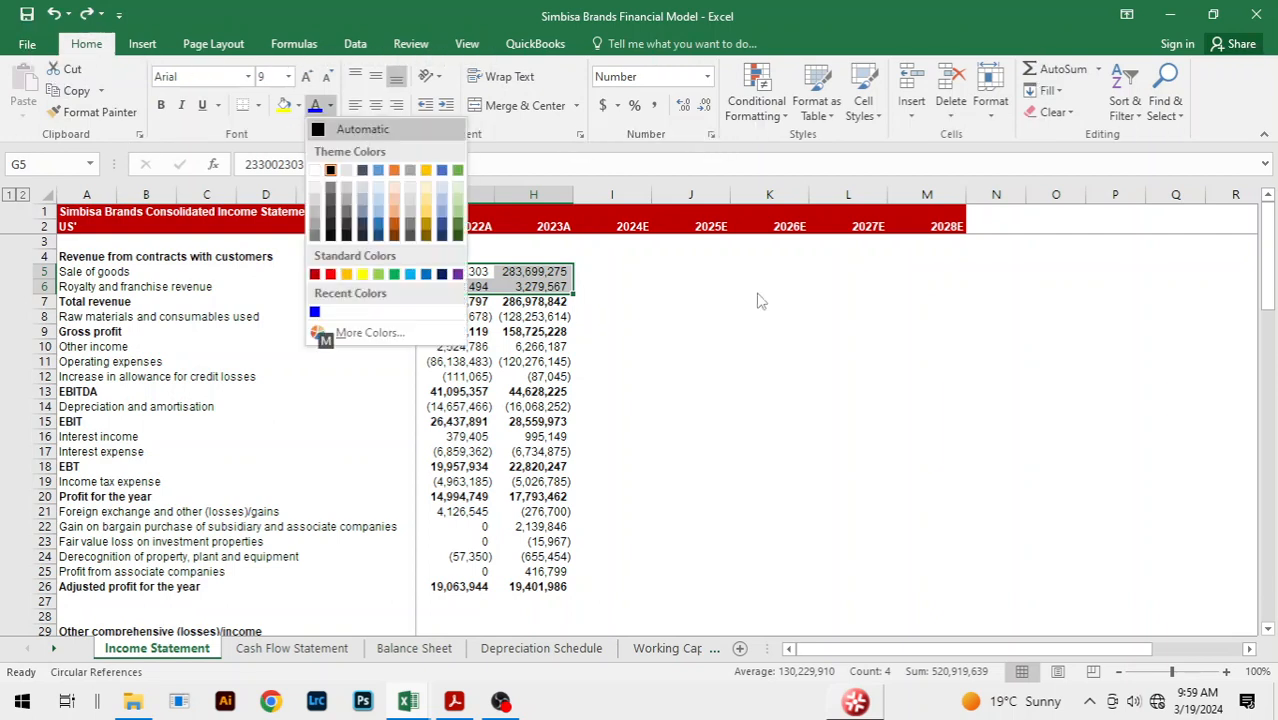
pyautogui.press('Escape')
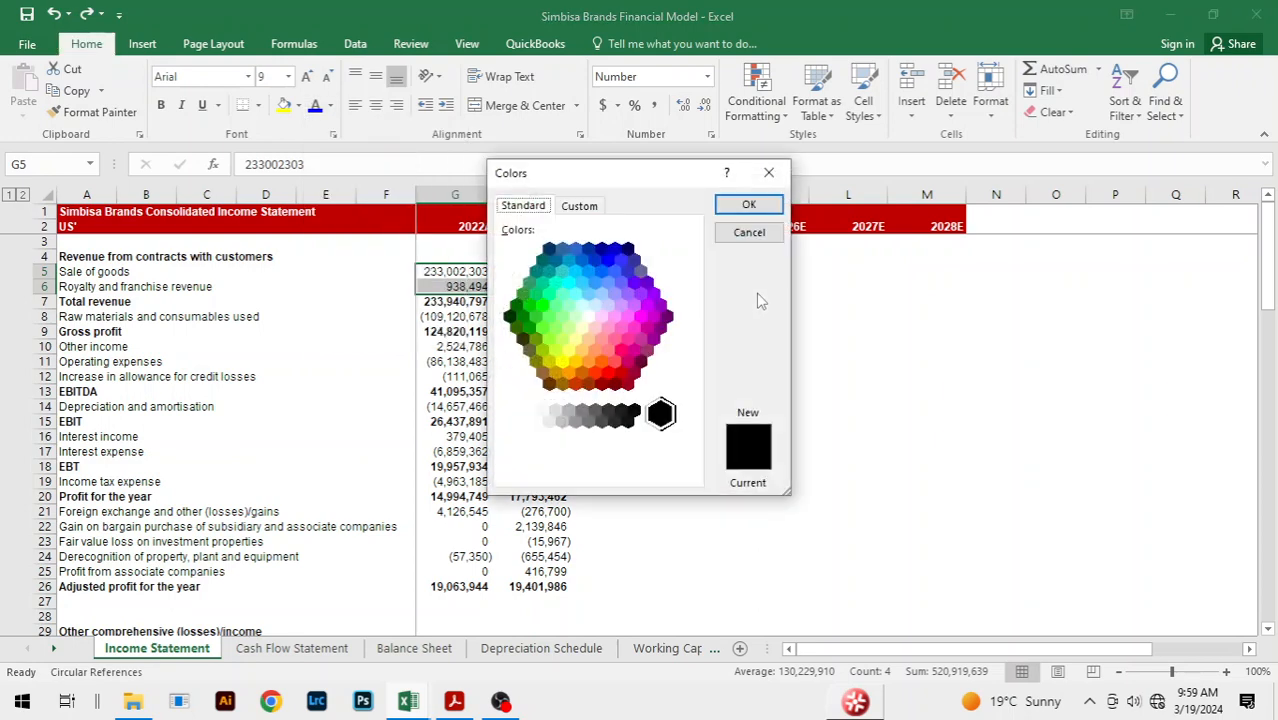
pyautogui.click(609, 260)
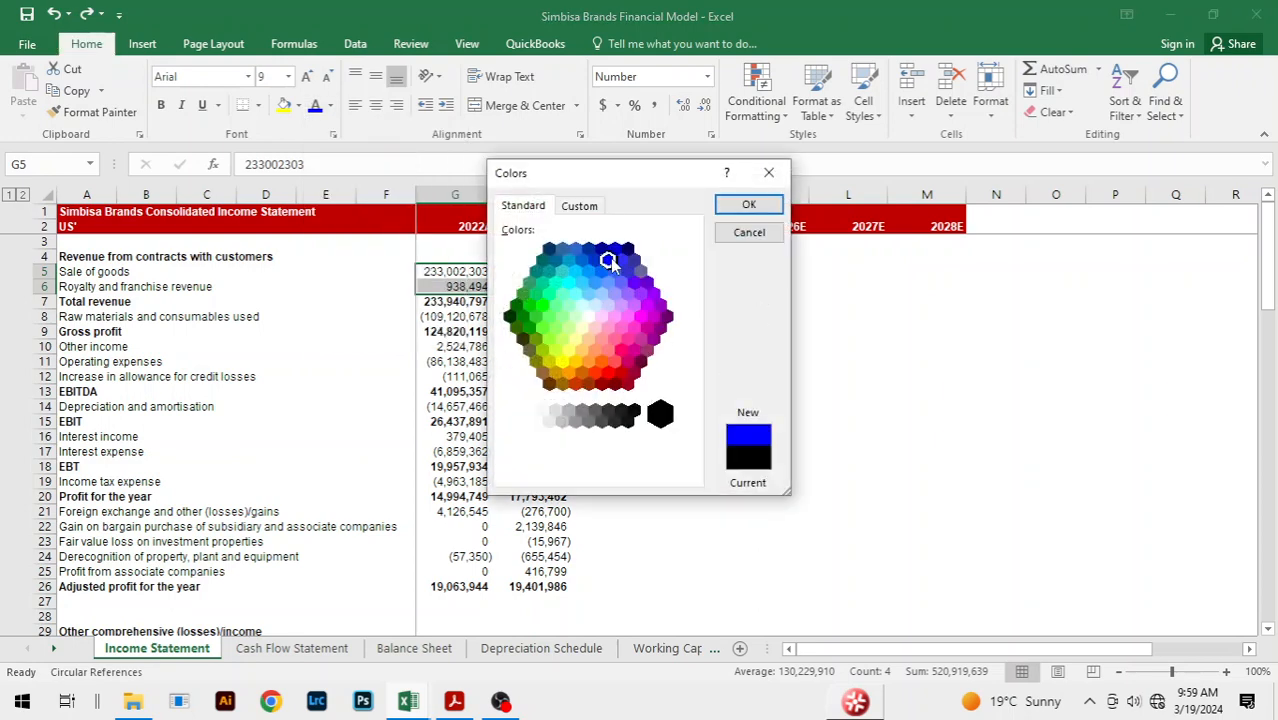
pyautogui.click(733, 205)
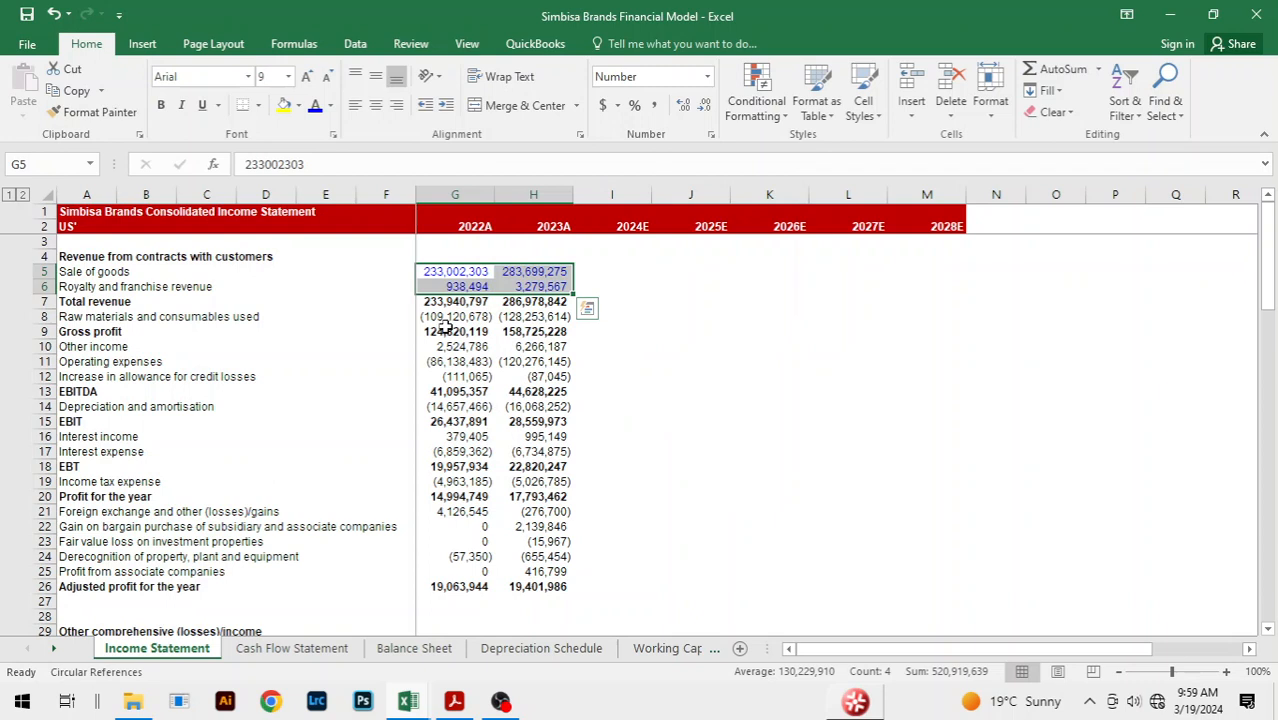
# - Copy the blue revenue figures in G5:H6 and paste only their formats onto raw materials and consumables used in G8:H8
pyautogui.hotkey('ctrl', 'c')
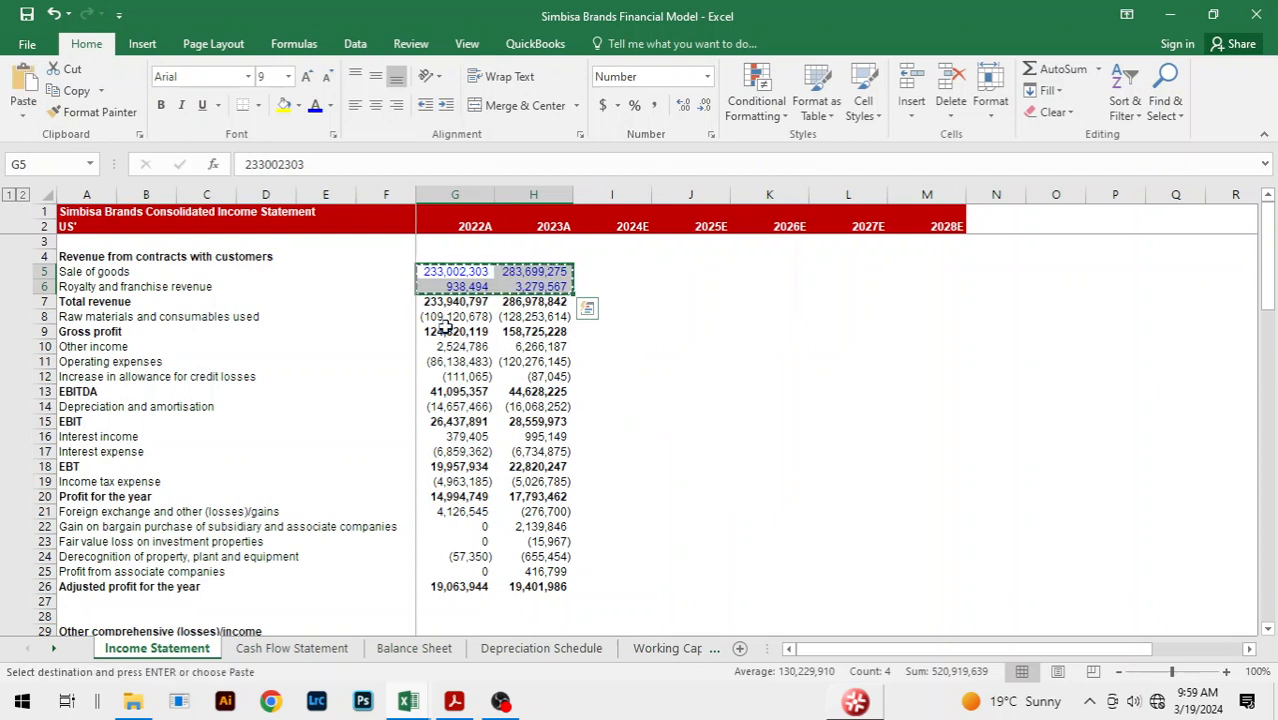
pyautogui.press('Down')
pyautogui.press('Down')
pyautogui.press('Down')
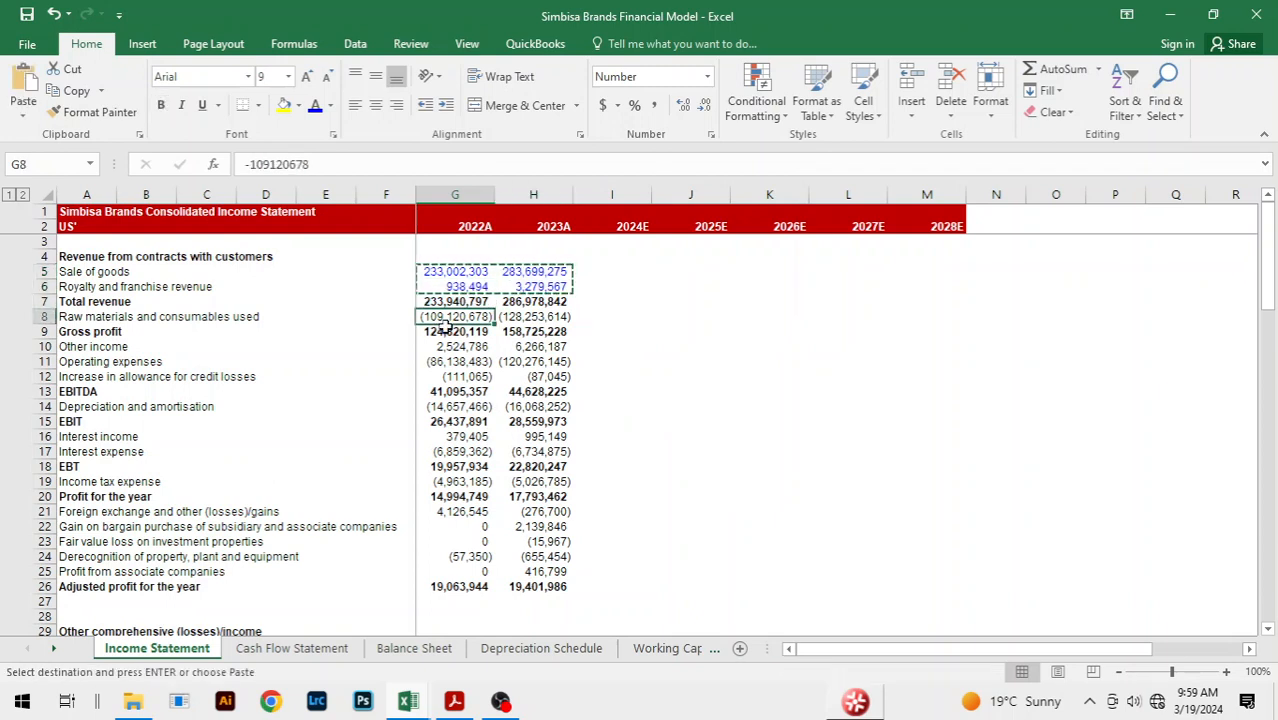
pyautogui.hotkey('shift', 'Right')
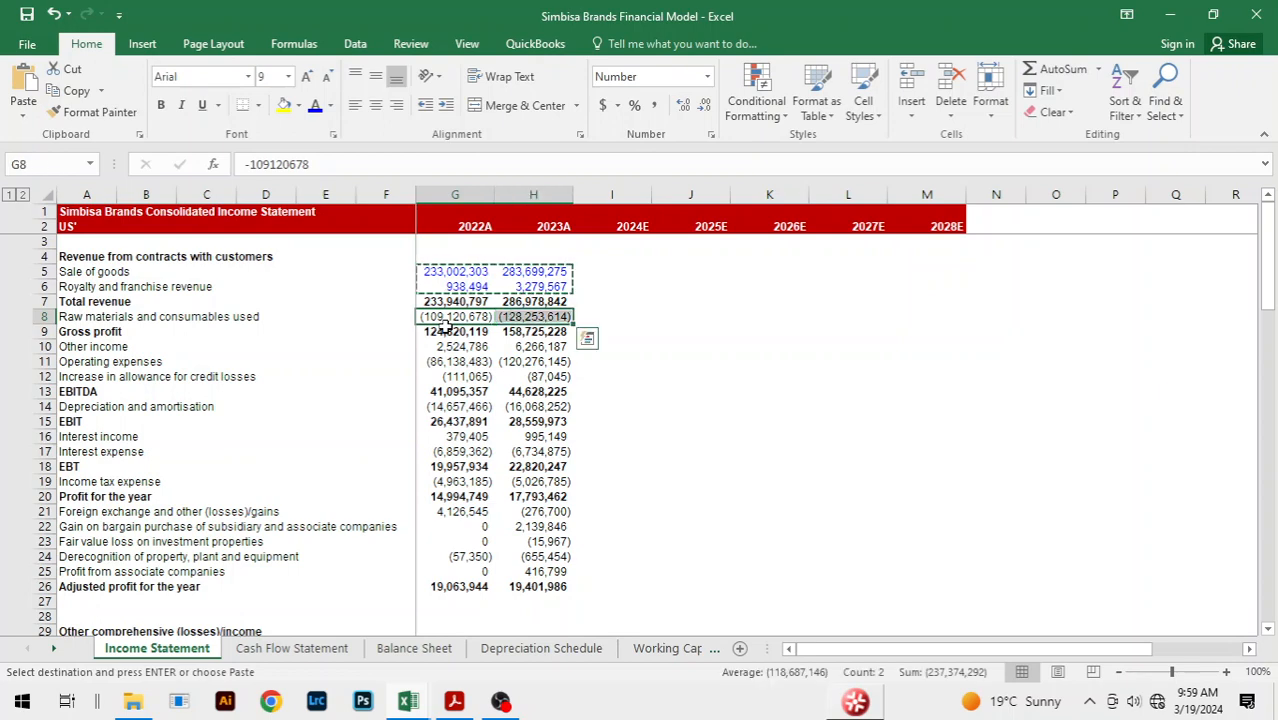
pyautogui.press('alt')
pyautogui.press('e')
pyautogui.press('s')
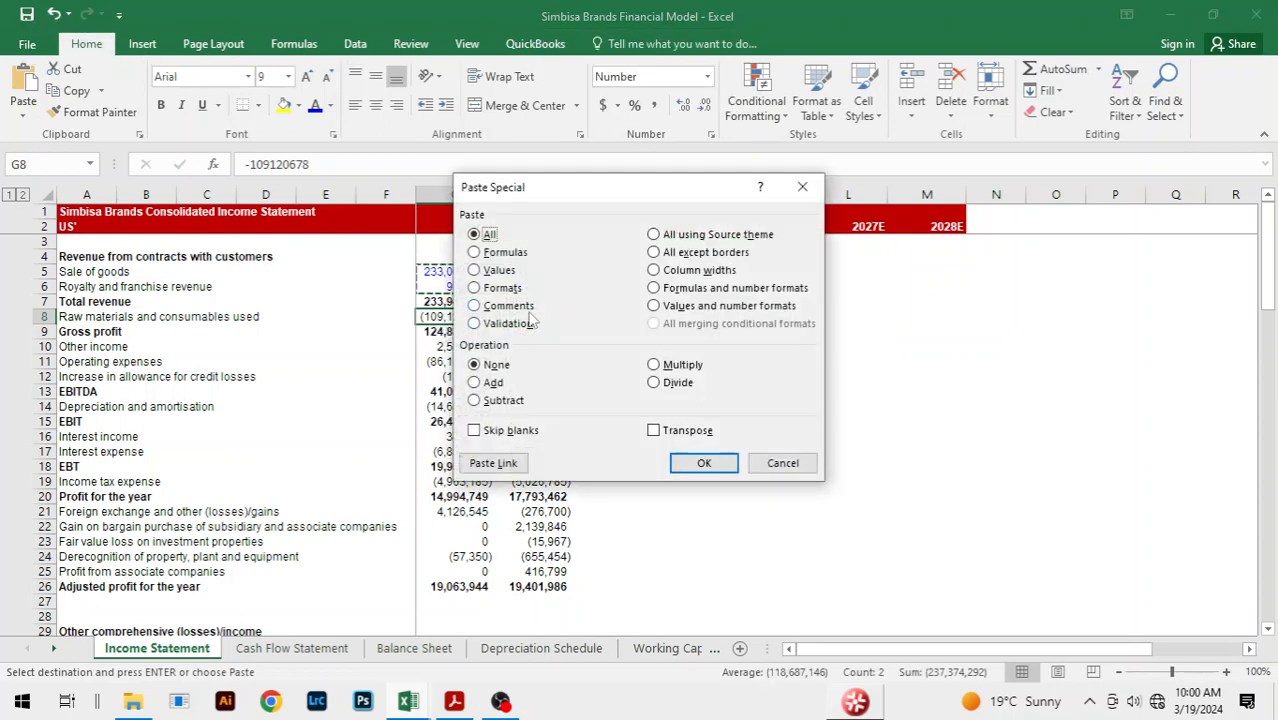
pyautogui.press('t')
pyautogui.click(700, 462)
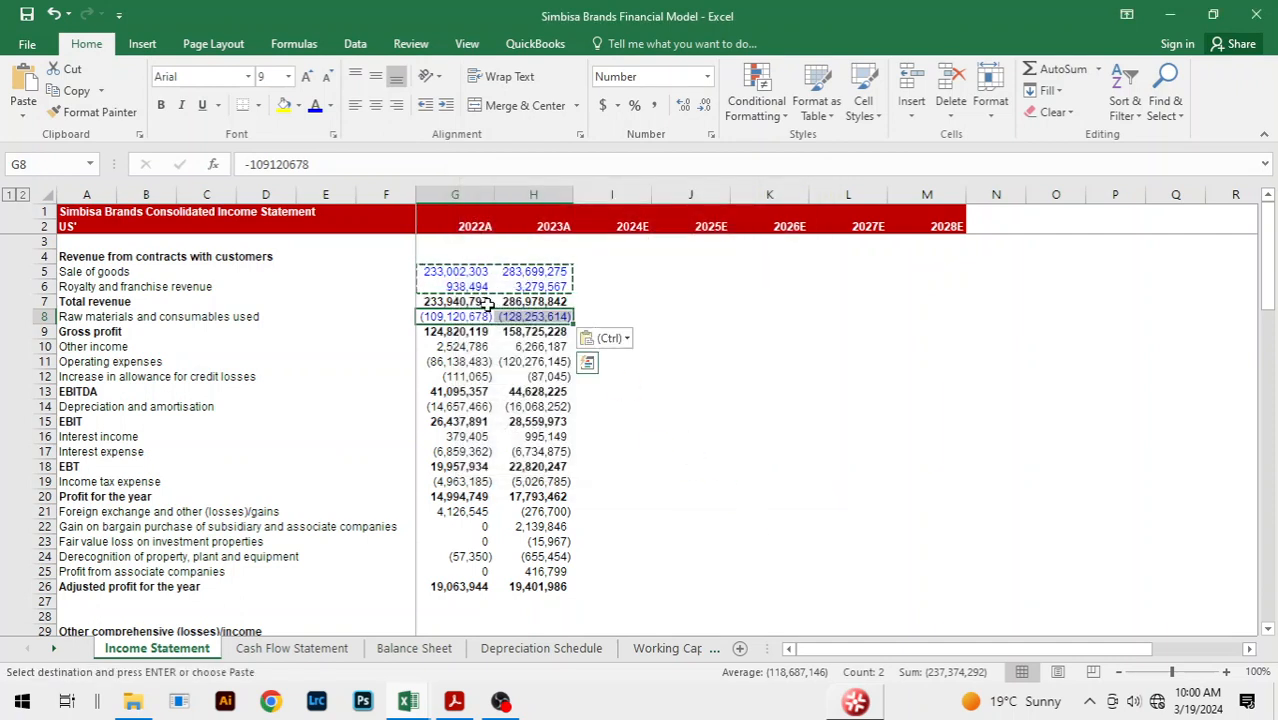
# - Apply the same blue input format to G10:H12, other income through credit loss allowance, and to depreciation and amortisation in G14:H14
pyautogui.click(447, 349)
pyautogui.hotkey('shift', 'Down')
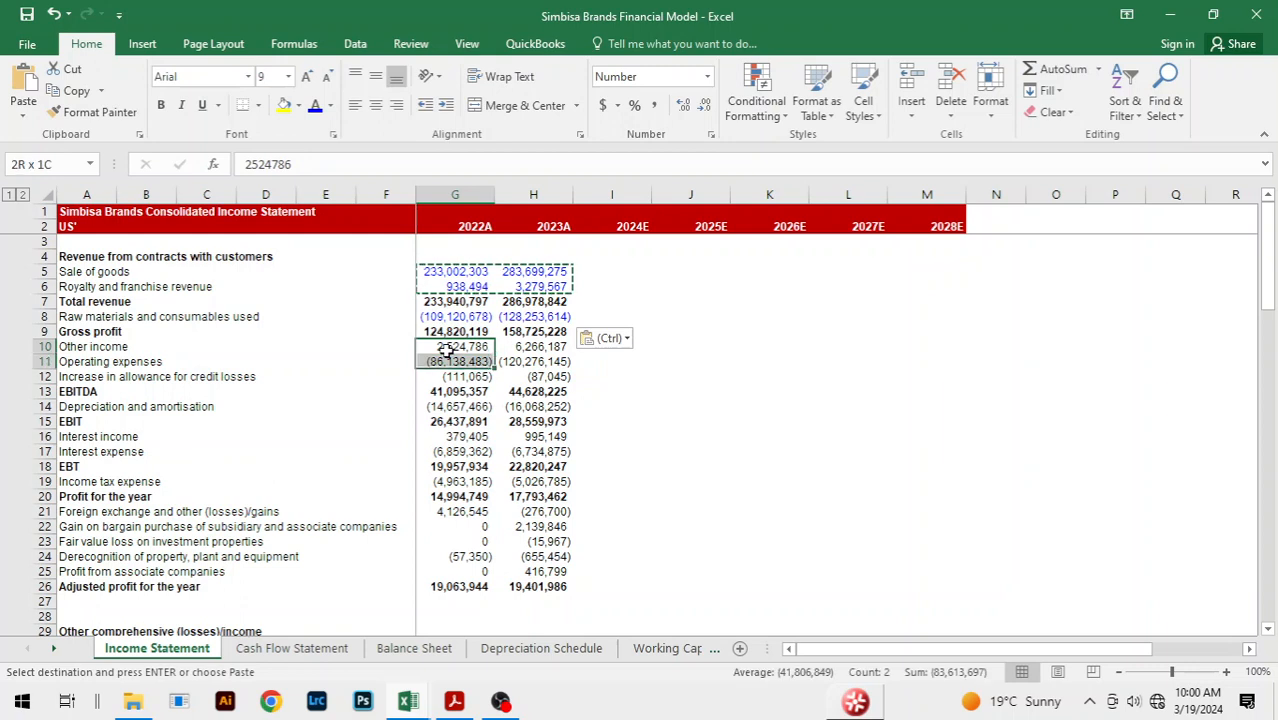
pyautogui.hotkey('shift', 'Down')
pyautogui.hotkey('shift', 'Right')
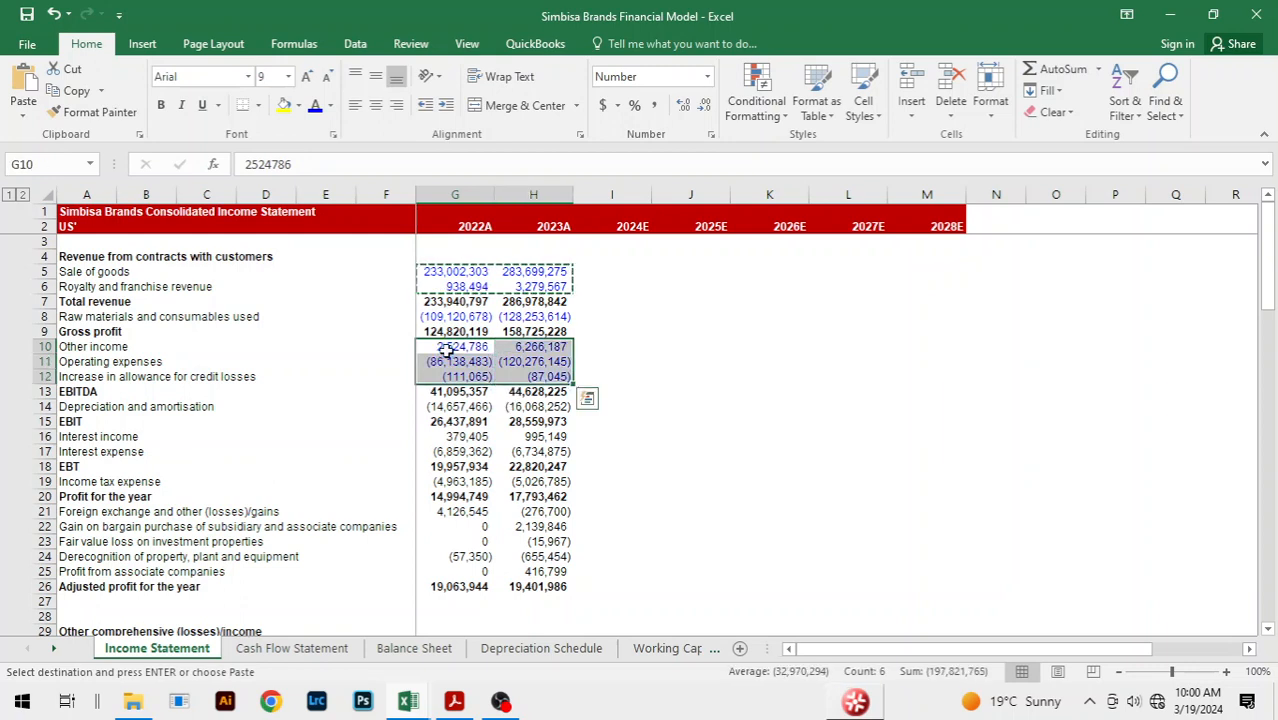
pyautogui.click(461, 407)
pyautogui.hotkey('shift', 'Right')
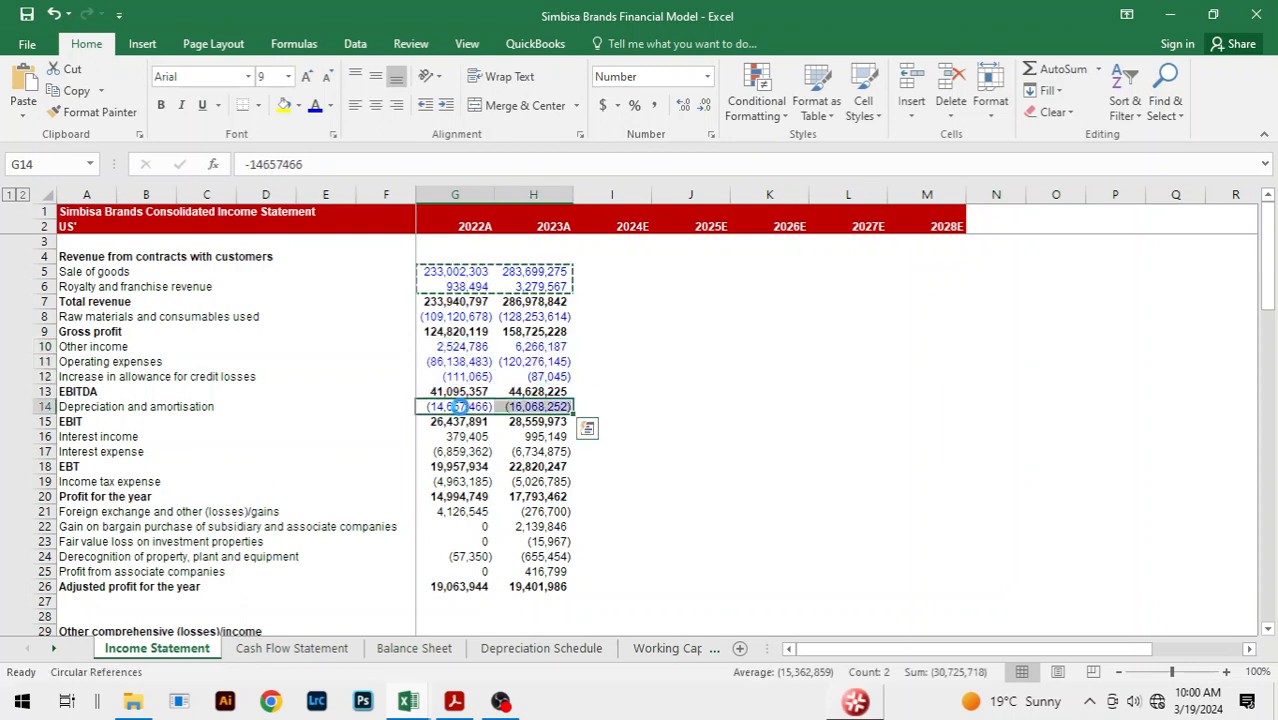
# - Apply the blue input format to the interest income and interest expense figures in G16:H17
pyautogui.press('Down')
pyautogui.press('Down')
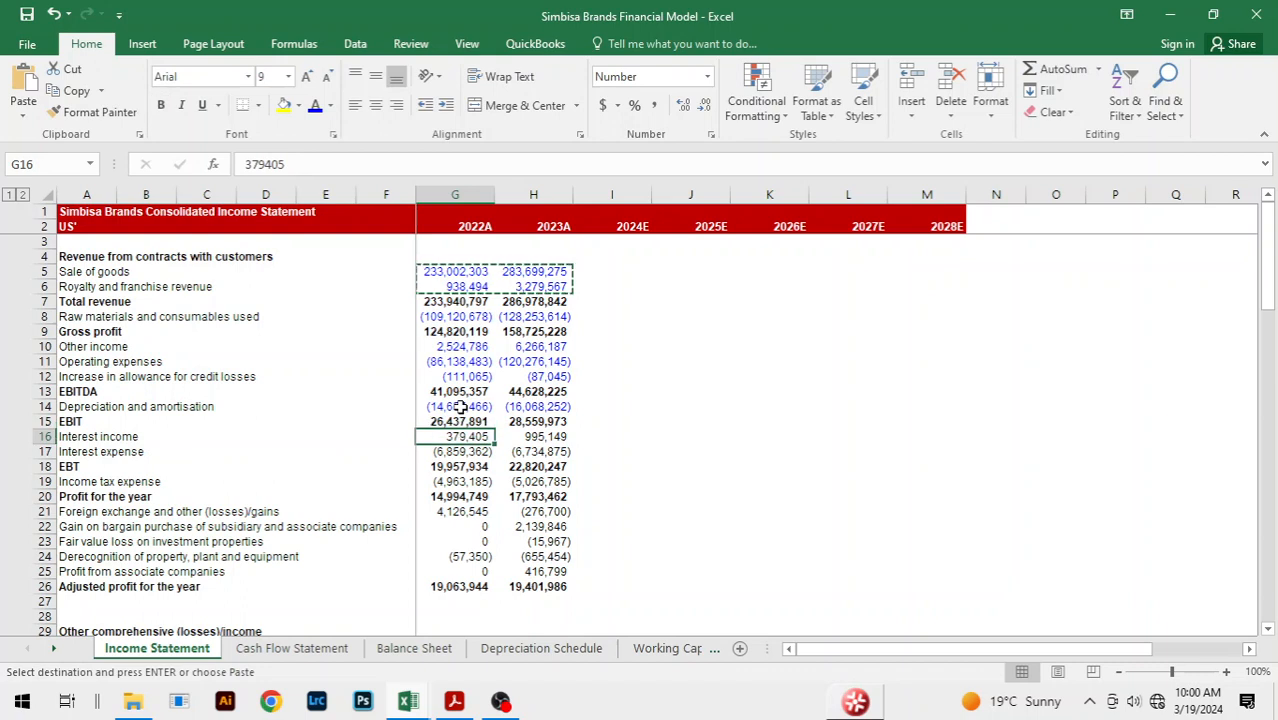
pyautogui.hotkey('shift', 'Down')
pyautogui.hotkey('shift', 'Right')
pyautogui.hotkey('ctrl', 'v')
# - Apply the blue input format to the income tax expense figures in G19:H19
pyautogui.press('Down')
pyautogui.press('Down')
pyautogui.press('Down')
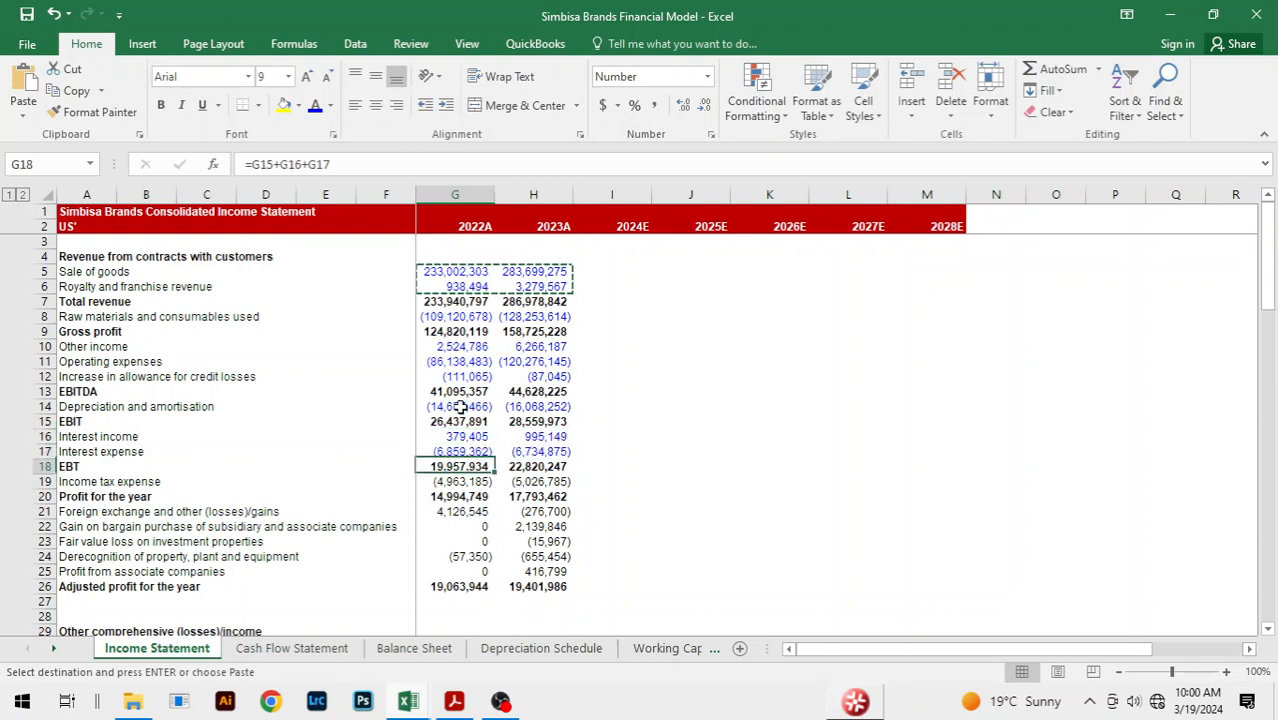
pyautogui.hotkey('shift', 'Right')
pyautogui.press('F4')
# - Apply the blue input format to G21:H25, from foreign exchange and other (losses)/gains to profit from associate companies
pyautogui.press('Down')
pyautogui.press('Down')
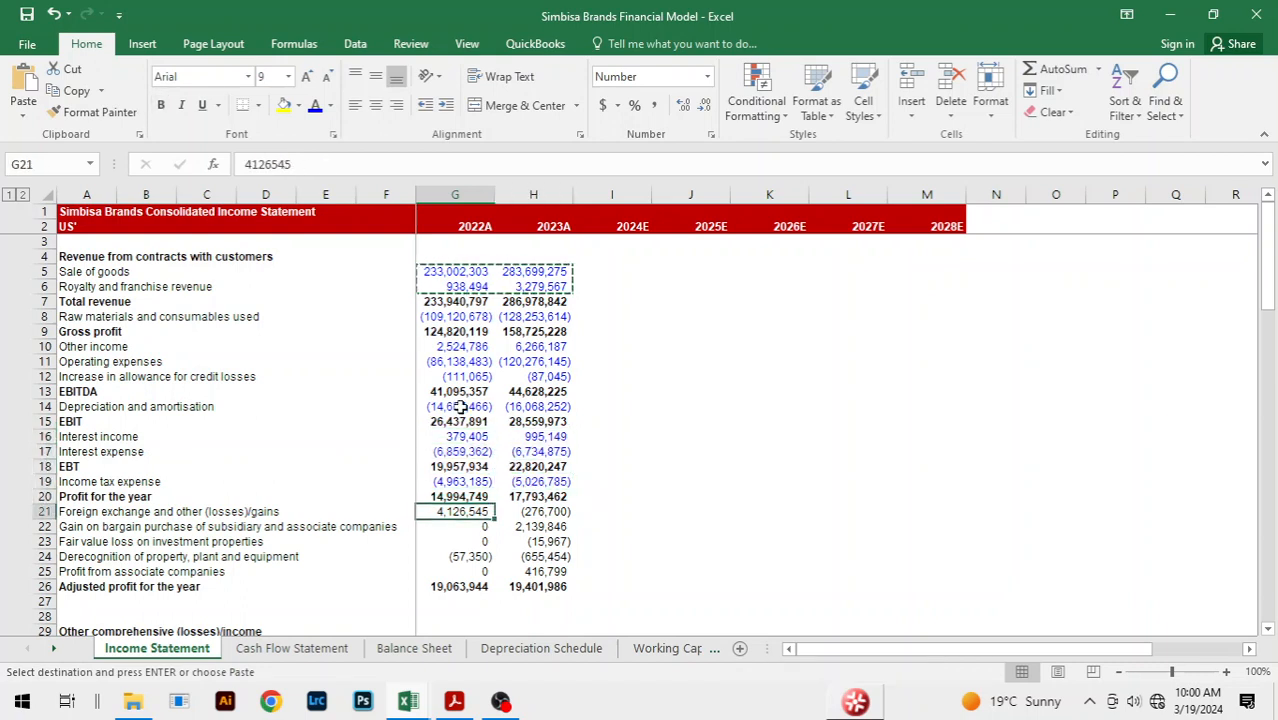
pyautogui.hotkey('shift', 'Right')
pyautogui.hotkey('shift', 'Down')
pyautogui.hotkey('shift', 'Down')
pyautogui.hotkey('shift', 'Down')
pyautogui.hotkey('shift', 'Down')
pyautogui.hotkey('ctrl', 'v')
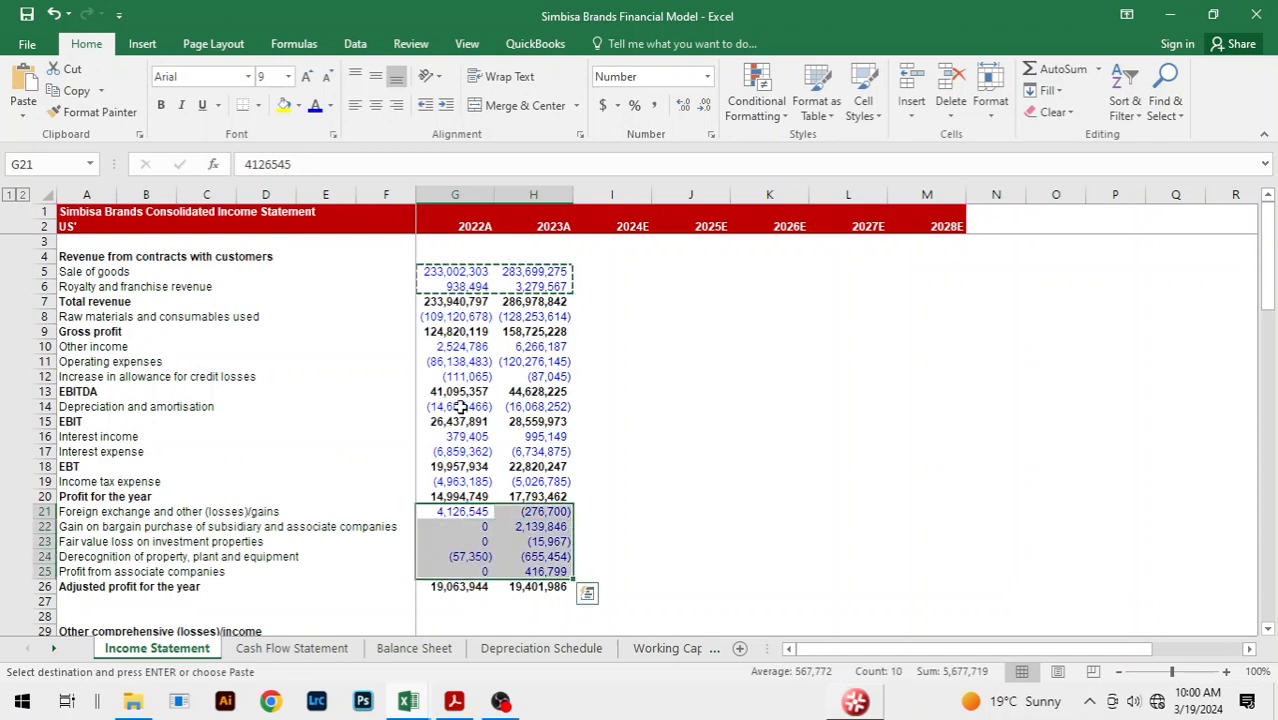
# - Look through the rows below Adjusted profit for the year for remaining hard-coded inputs, and recheck the coloured rows above
pyautogui.press('Down')
pyautogui.press('Down')
pyautogui.press('Down')
pyautogui.press('Down')
pyautogui.press('Down')
pyautogui.press('Down')
pyautogui.press('Down')
pyautogui.press('Down')
pyautogui.press('Down')
pyautogui.press('Down')
pyautogui.press('Down')
pyautogui.press('Down')
pyautogui.press('Down')
pyautogui.press('Down')
pyautogui.press('Down')
pyautogui.press('Down')
pyautogui.press('Down')
pyautogui.press('Down')
pyautogui.press('Down')
pyautogui.press('Down')
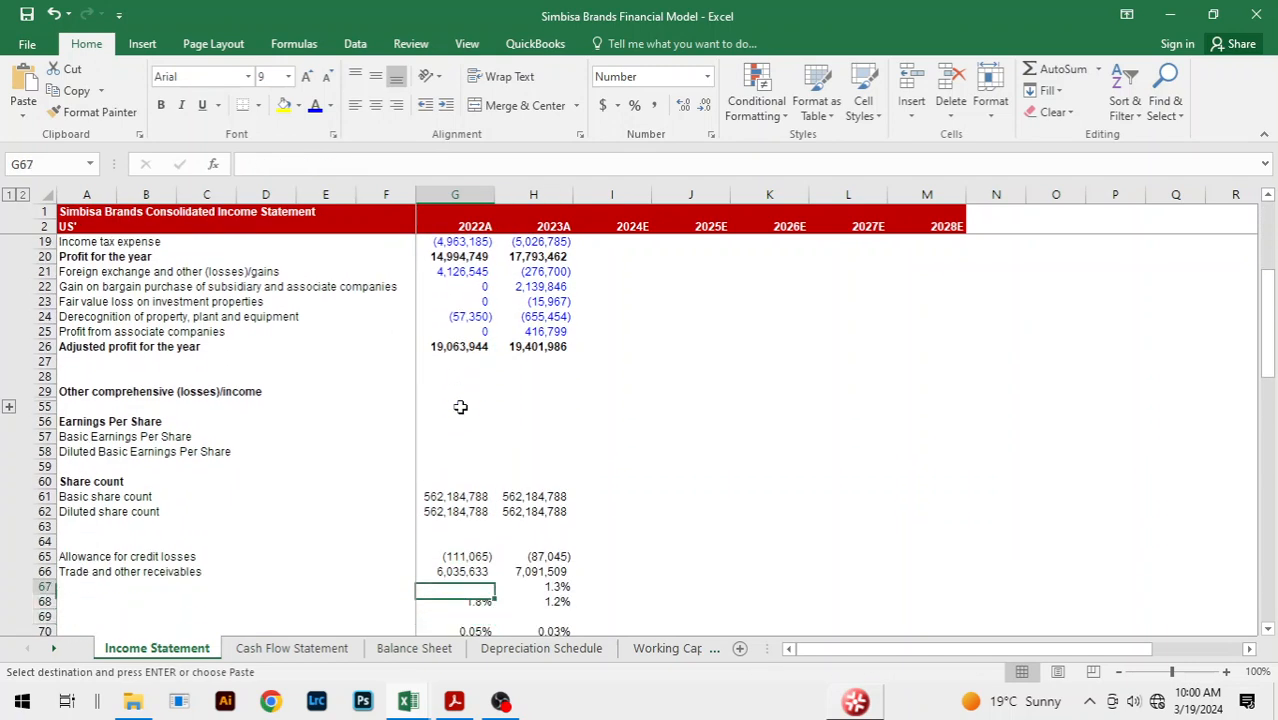
pyautogui.press('Up')
pyautogui.press('Up')
pyautogui.press('Up')
pyautogui.press('Up')
pyautogui.press('Up')
pyautogui.press('Up')
pyautogui.press('Up')
pyautogui.press('Up')
pyautogui.press('Up')
pyautogui.press('Up')
pyautogui.press('Up')
pyautogui.press('Up')
pyautogui.press('Up')
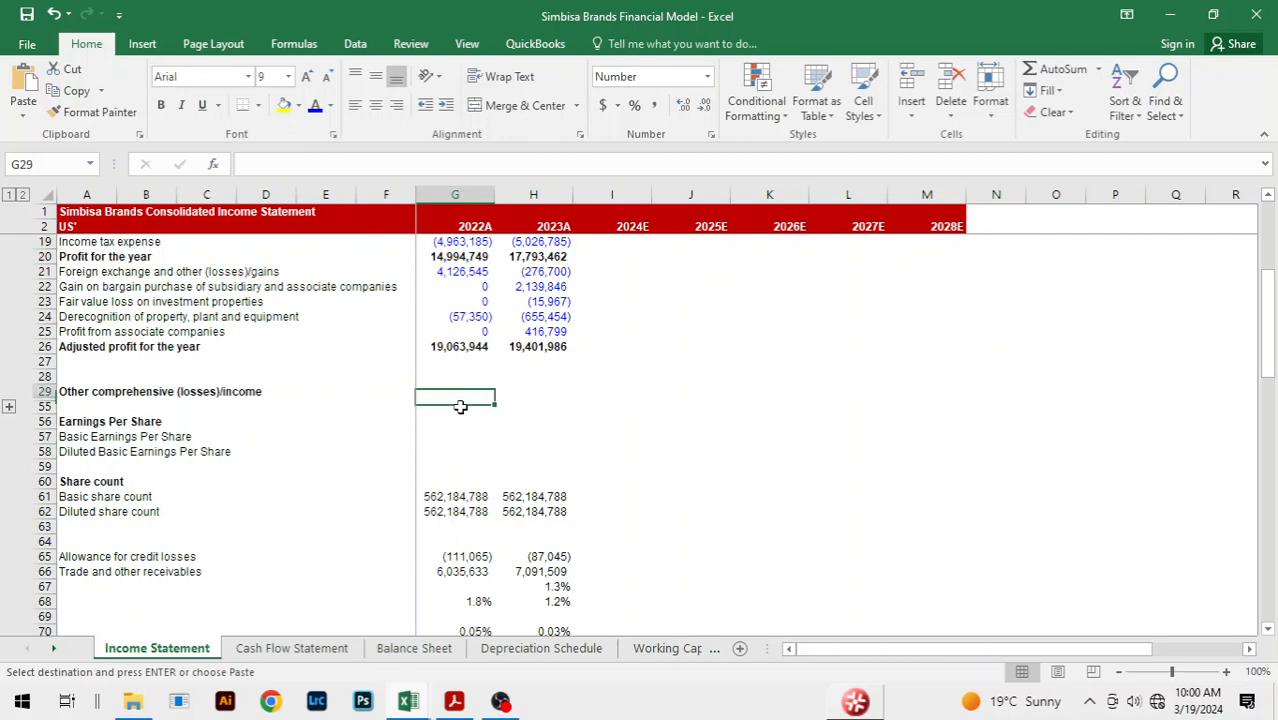
pyautogui.press('Up')
pyautogui.press('Up')
pyautogui.press('Up')
pyautogui.press('Up')
pyautogui.press('Up')
pyautogui.press('Up')
pyautogui.press('Up')
pyautogui.press('Up')
pyautogui.press('Up')
pyautogui.press('Up')
pyautogui.press('Up')
pyautogui.press('Up')
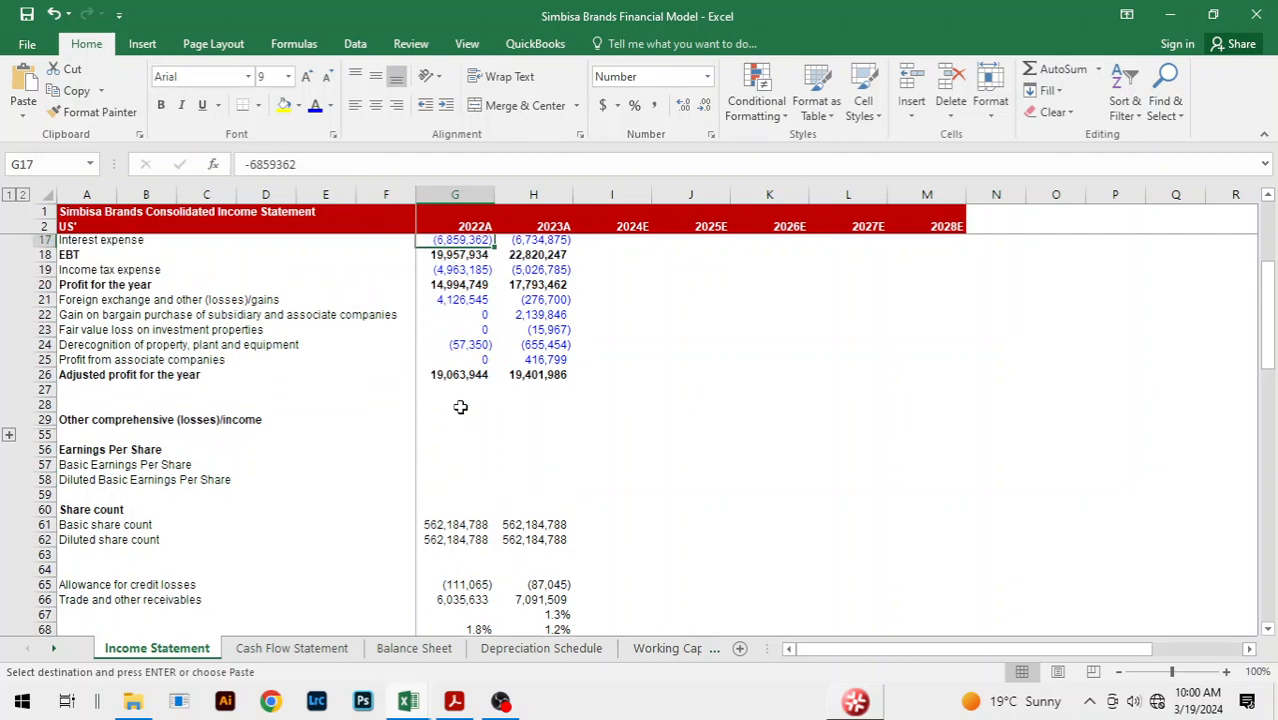
pyautogui.press('Up')
# - Paste only the blue input format onto the basic and diluted share counts in G61:H62, and end the copy mode
pyautogui.press('Down')
pyautogui.press('Down')
pyautogui.press('Down')
pyautogui.press('Down')
pyautogui.press('Down')
pyautogui.press('Down')
pyautogui.press('Down')
pyautogui.press('Down')
pyautogui.press('Down')
pyautogui.press('Down')
pyautogui.press('Down')
pyautogui.press('Down')
pyautogui.press('Down')
pyautogui.press('Down')
pyautogui.press('Down')
pyautogui.press('Down')
pyautogui.press('Down')
pyautogui.press('Down')
pyautogui.press('Down')
pyautogui.press('Down')
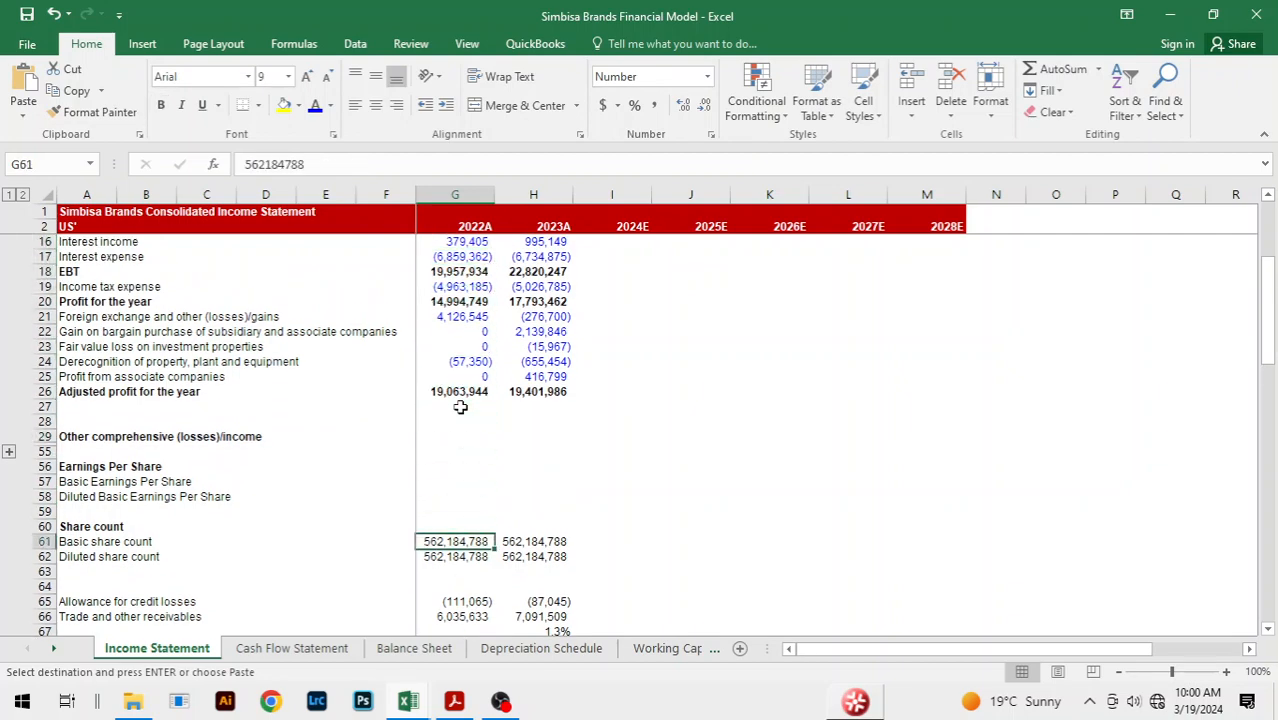
pyautogui.hotkey('shift', 'Down')
pyautogui.hotkey('shift', 'Right')
pyautogui.hotkey('alt', 'e')
pyautogui.press('s')
pyautogui.press('t')
pyautogui.press('Return')
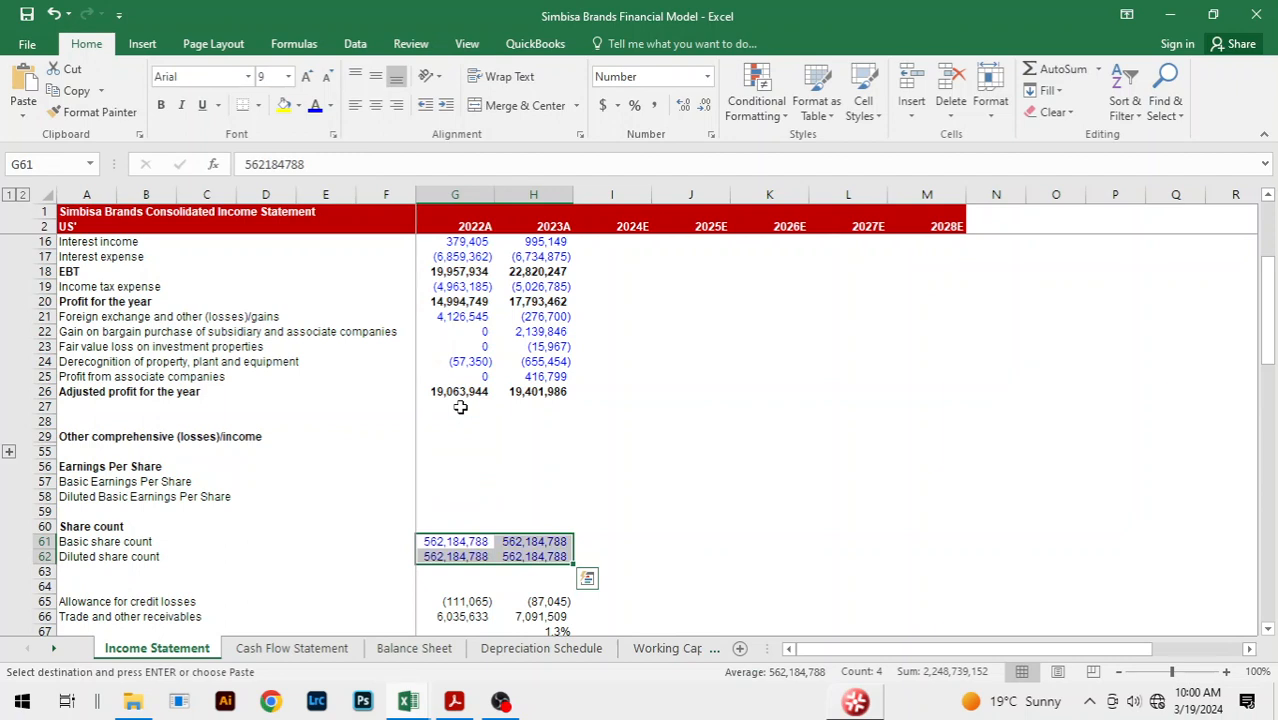
pyautogui.press('Escape')
pyautogui.click(612, 466)
pyautogui.scroll(5, 729, 406)
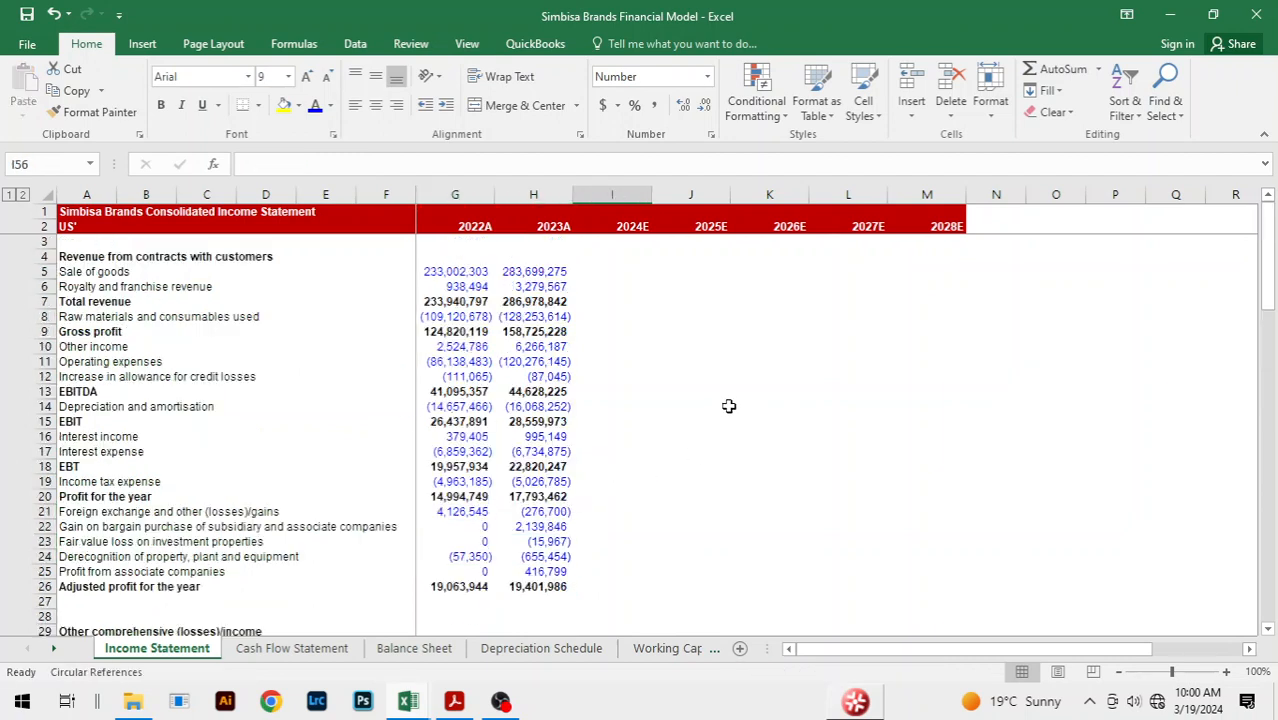
# - Insert a blank row 6 between Sale of goods and Royalty and franchise revenue
pyautogui.click(694, 347)
pyautogui.click(686, 300)
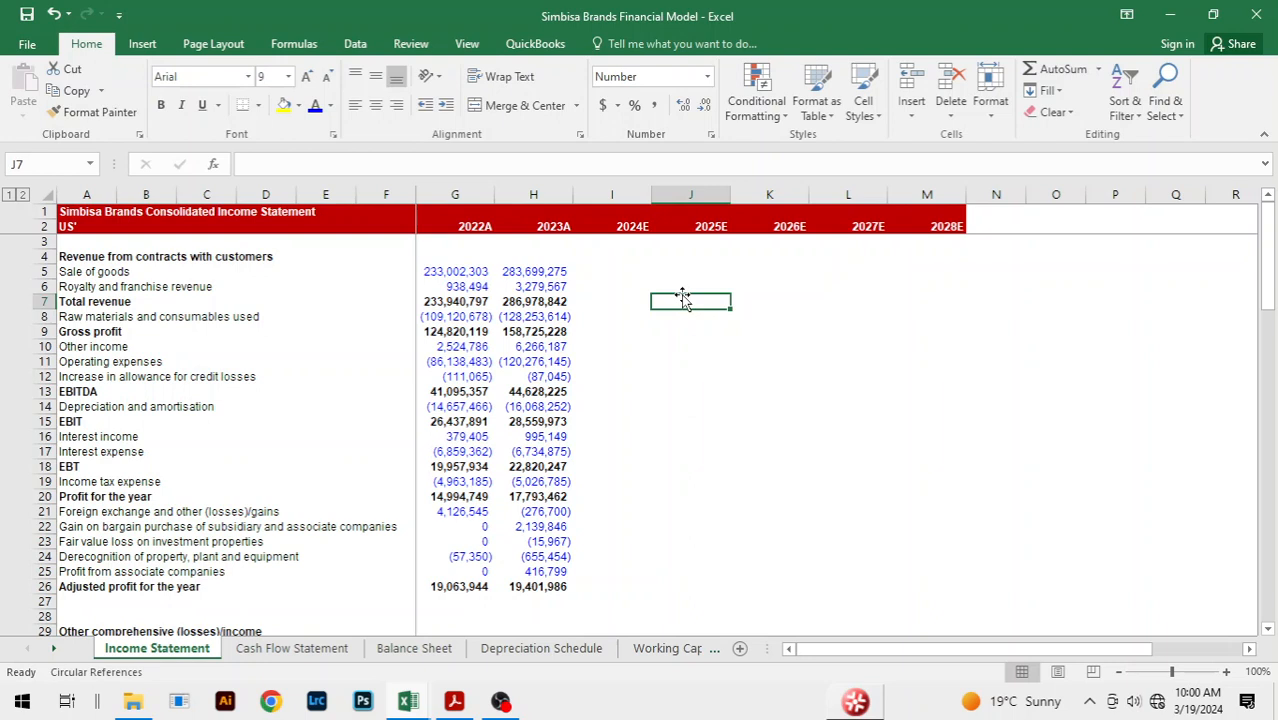
pyautogui.press('Left')
pyautogui.press('Left')
pyautogui.press('Left')
pyautogui.press('Up')
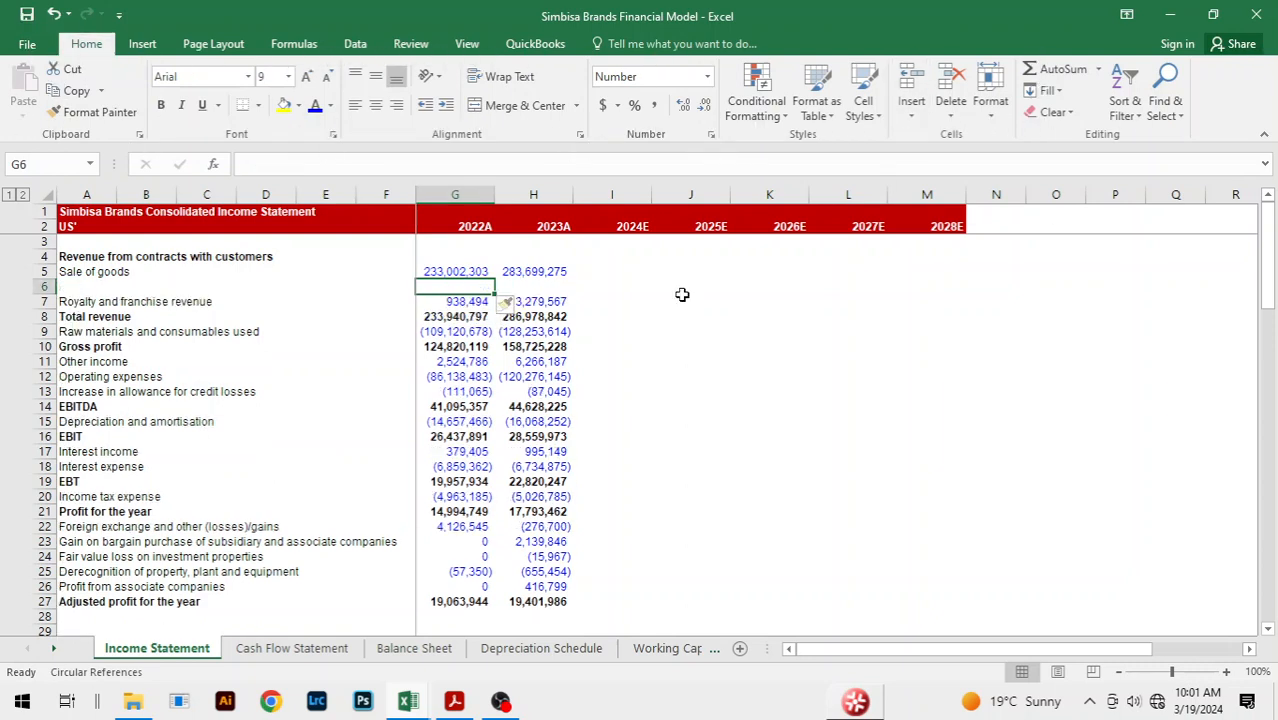
# - Enter the label "Year on Year Growth Rate, %" in A6 of the blank row below Sale of goods
pyautogui.press('Left')
pyautogui.press('Left')
pyautogui.press('Left')
pyautogui.press('Left')
pyautogui.press('Left')
pyautogui.press('Left')
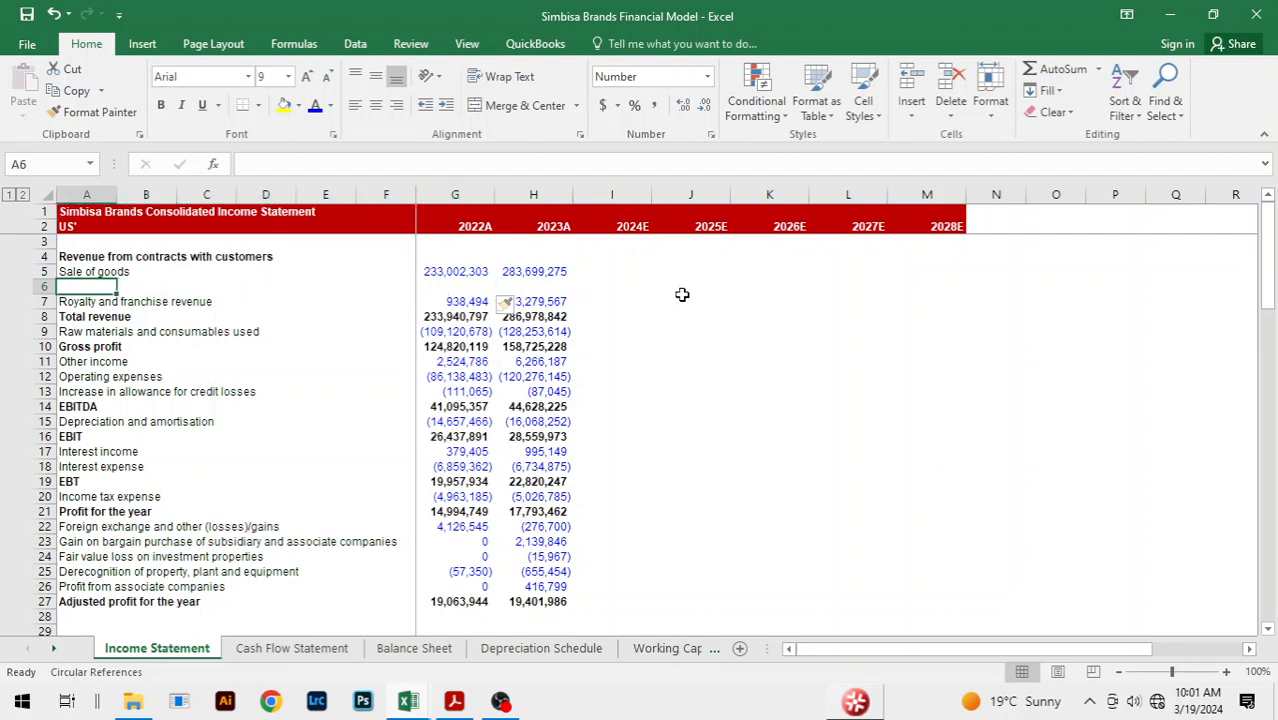
pyautogui.write('y')
pyautogui.press('BackSpace')
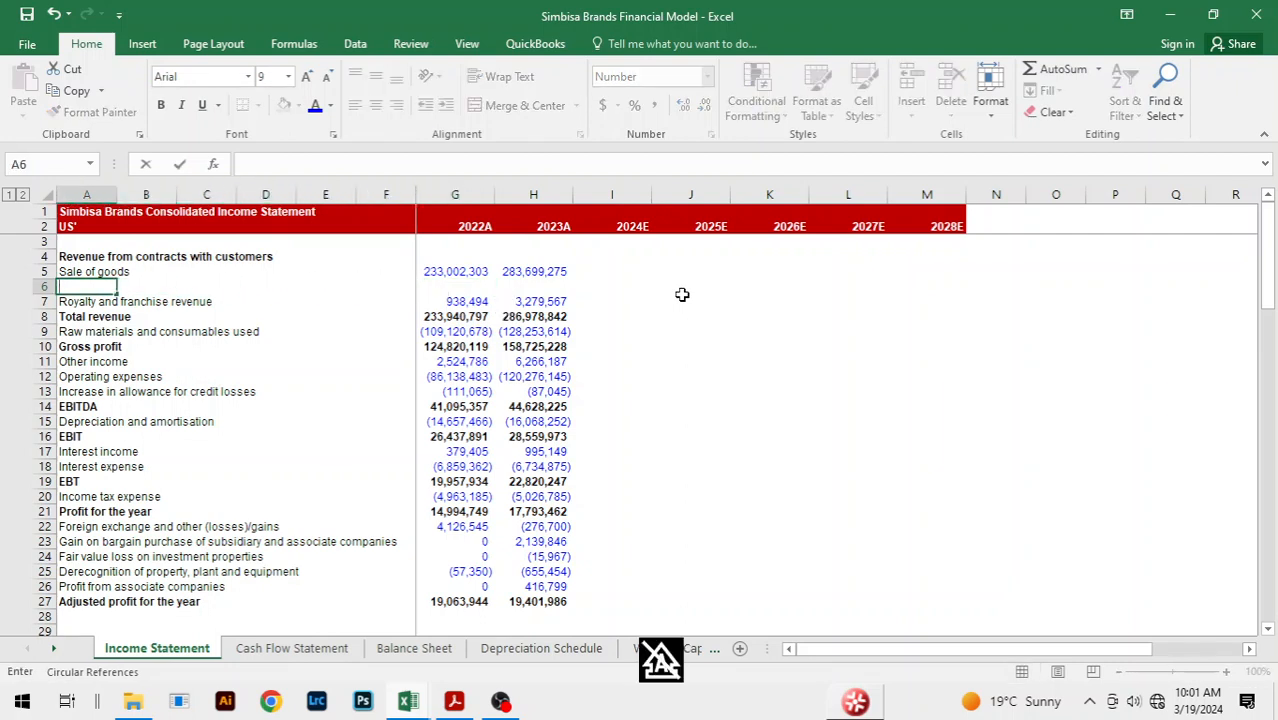
pyautogui.write('Year on Yea')
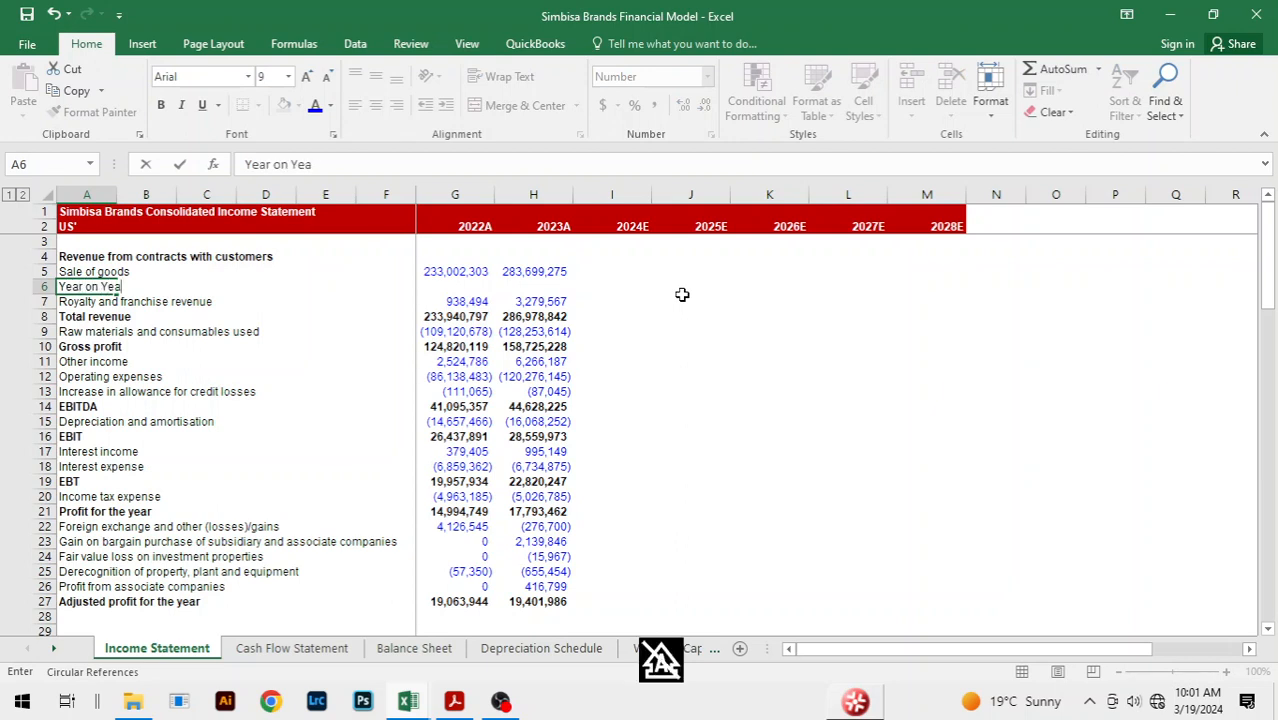
pyautogui.write('r Growth Rate')
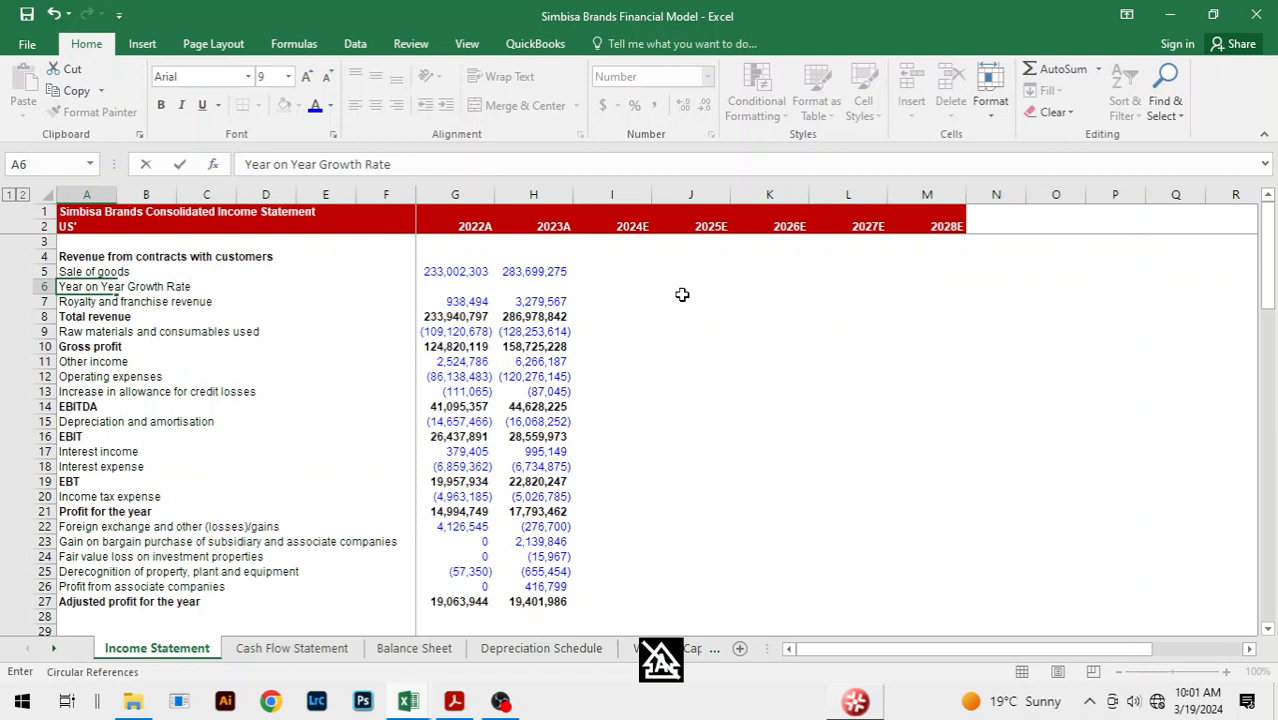
pyautogui.write(', %')
pyautogui.press('Return')
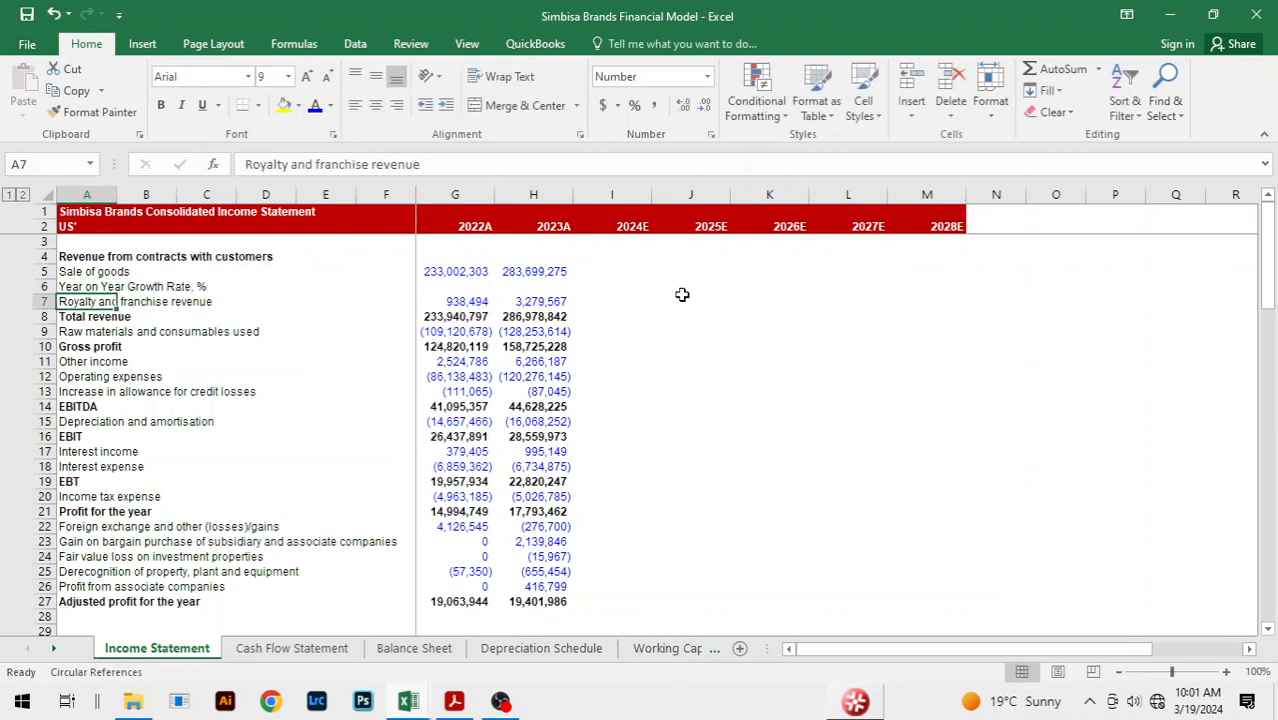
# - Italicise the Year on Year Growth Rate row from A6 to M6
pyautogui.press('Up')
pyautogui.hotkey('shift', 'Right')
pyautogui.hotkey('shift', 'Right')
pyautogui.hotkey('shift', 'Right')
pyautogui.hotkey('shift', 'Right')
pyautogui.hotkey('shift', 'Right')
pyautogui.hotkey('shift', 'Right')
pyautogui.hotkey('shift', 'Right')
pyautogui.hotkey('shift', 'Right')
pyautogui.hotkey('shift', 'Right')
pyautogui.hotkey('shift', 'Right')
pyautogui.hotkey('shift', 'Right')
pyautogui.hotkey('shift', 'Right')
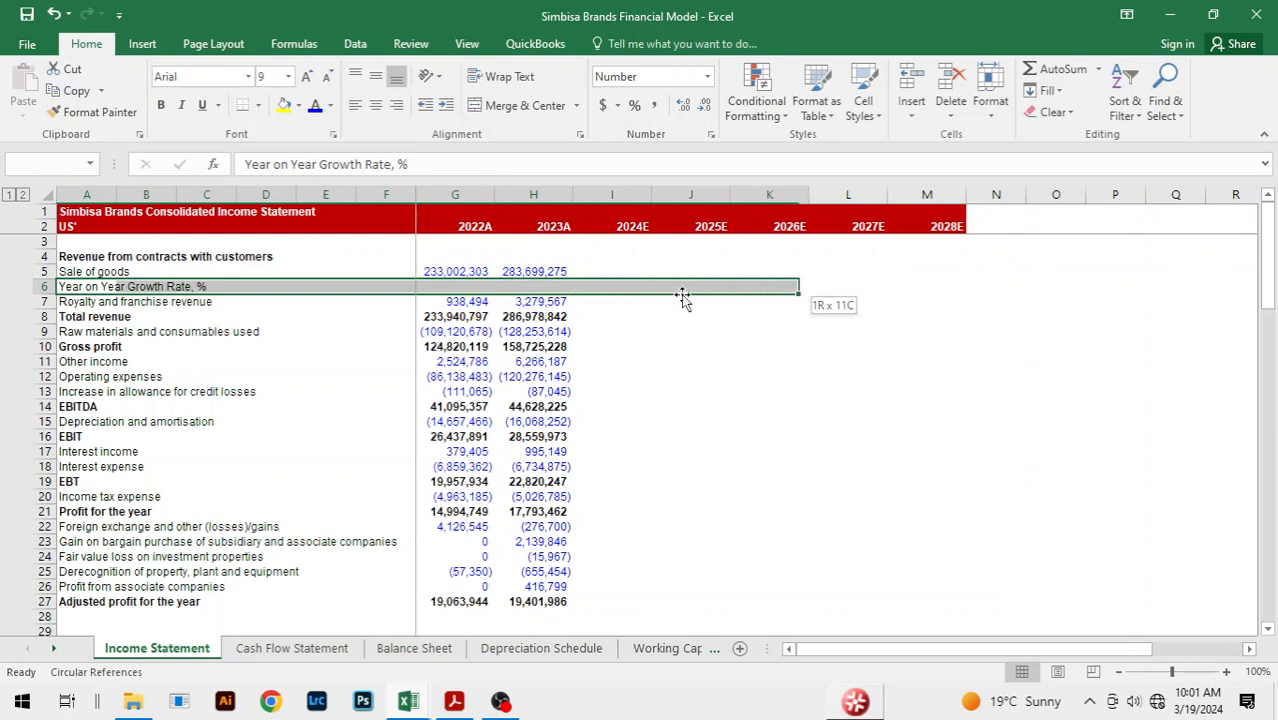
pyautogui.hotkey('ctrl', 'i')
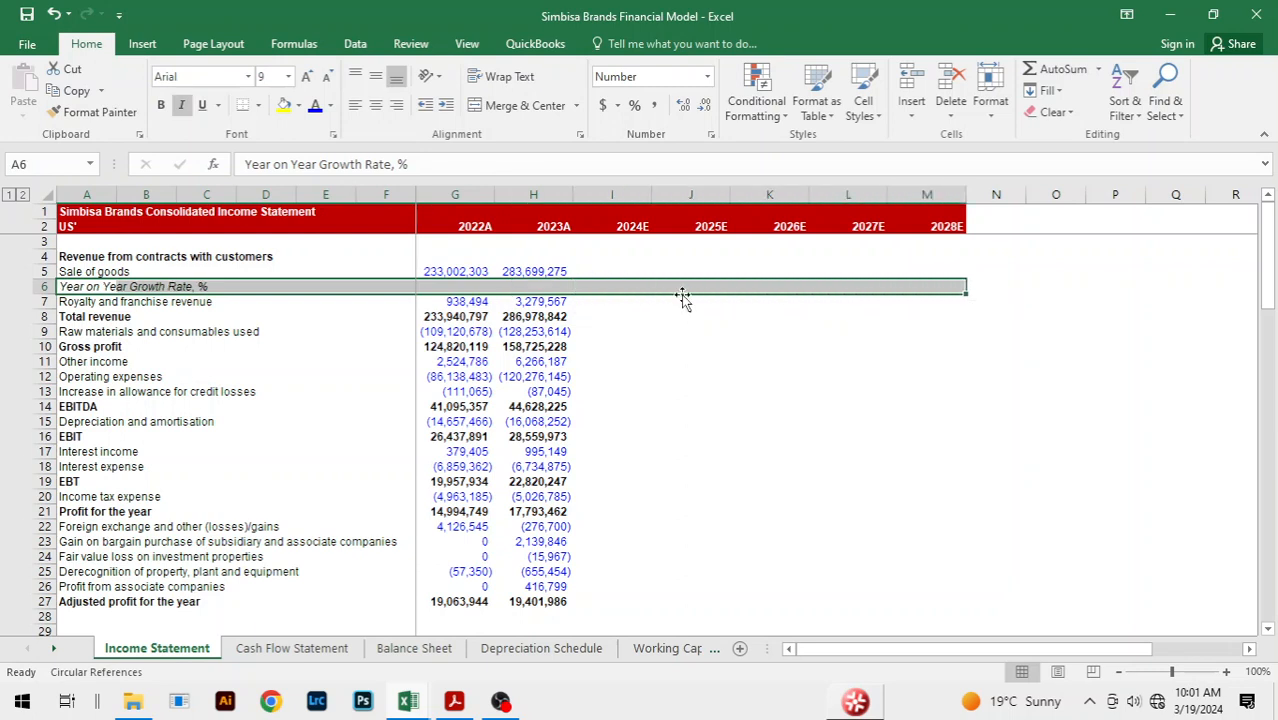
# - Calculate the 2023A sale of goods growth rate in H6 with the formula =H5/G5-1
pyautogui.press('Right')
pyautogui.press('Right')
pyautogui.press('Right')
pyautogui.press('Right')
pyautogui.press('Right')
pyautogui.press('Right')
pyautogui.press('Right')
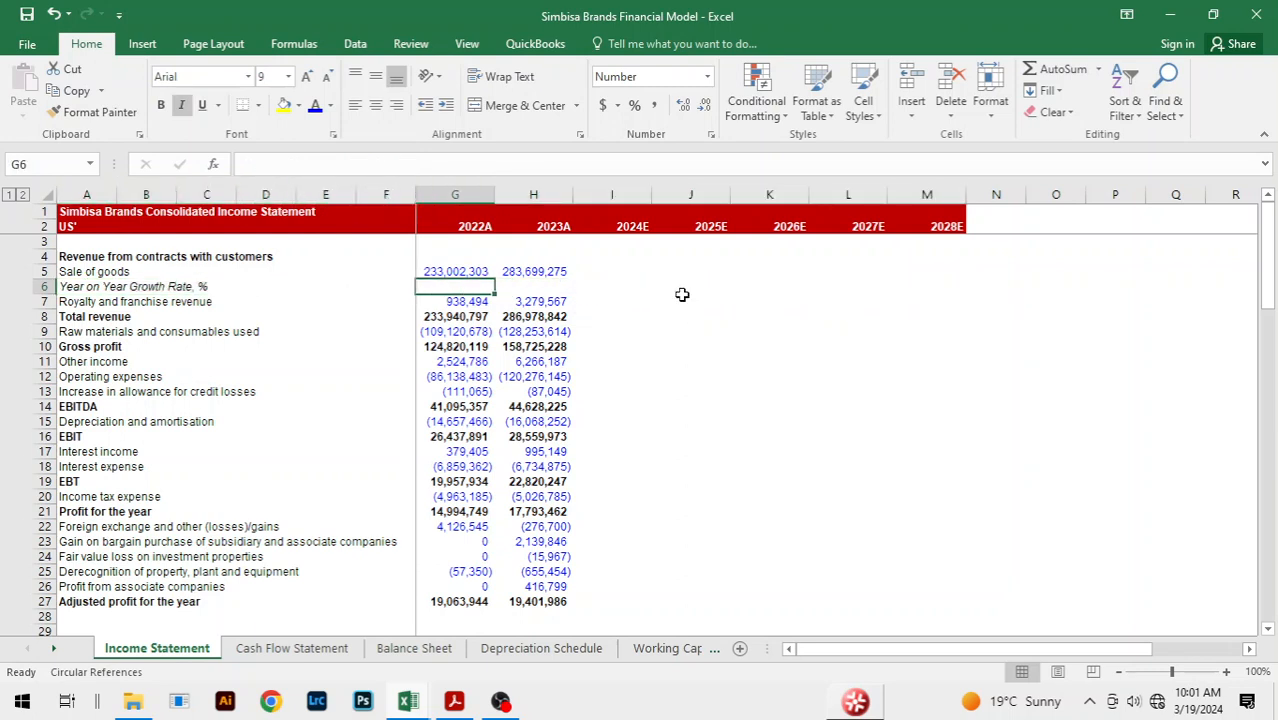
pyautogui.write('=')
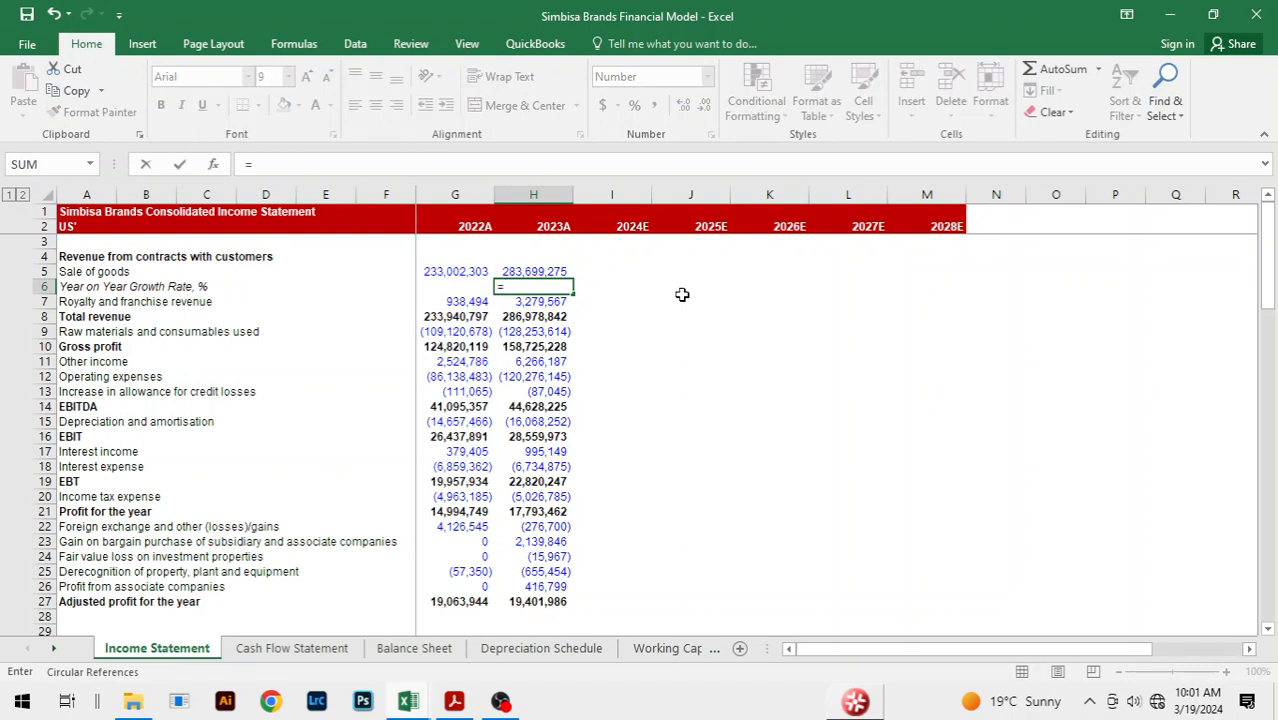
pyautogui.press('Up')
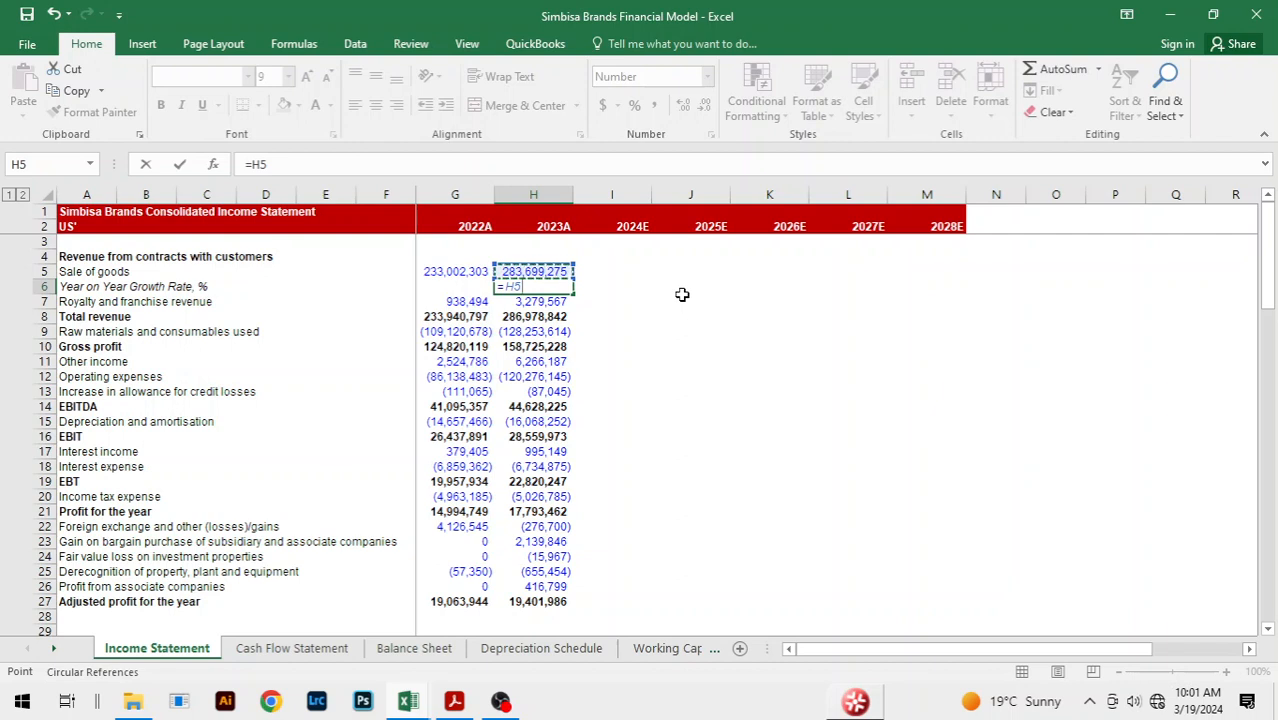
pyautogui.write('/')
pyautogui.press('Left')
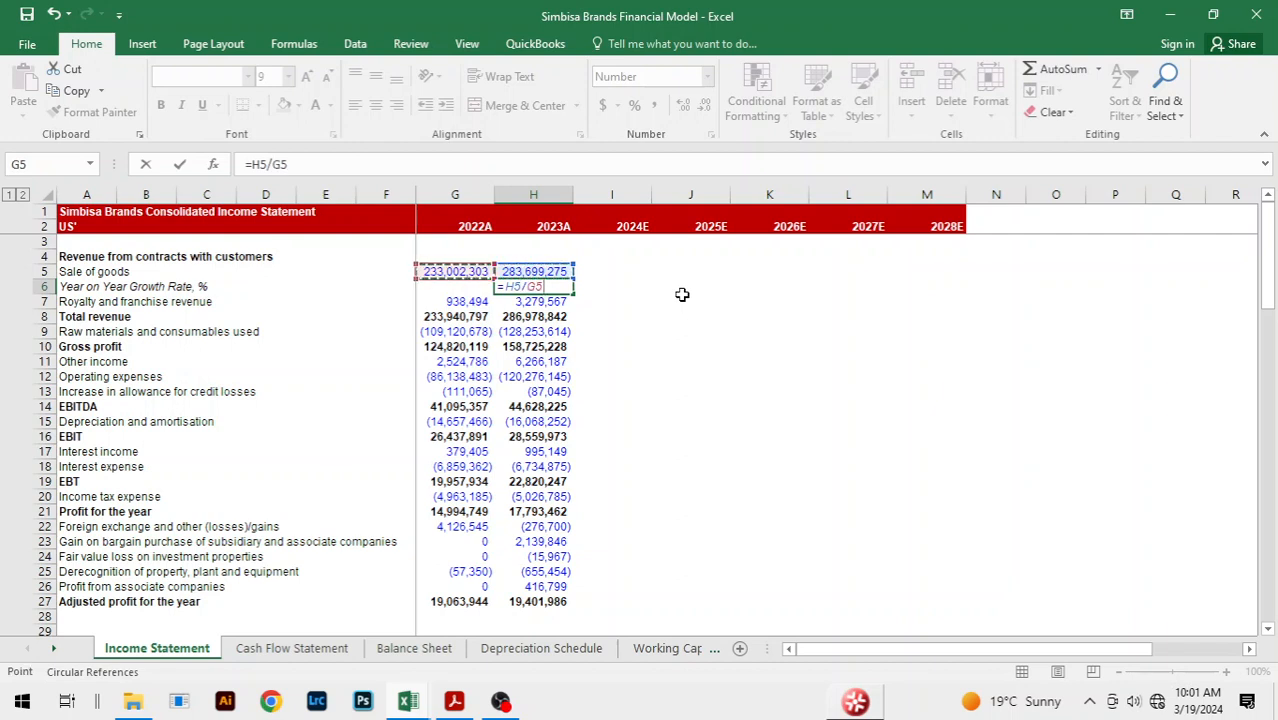
pyautogui.write('-1')
pyautogui.press('Return')
pyautogui.press('Up')
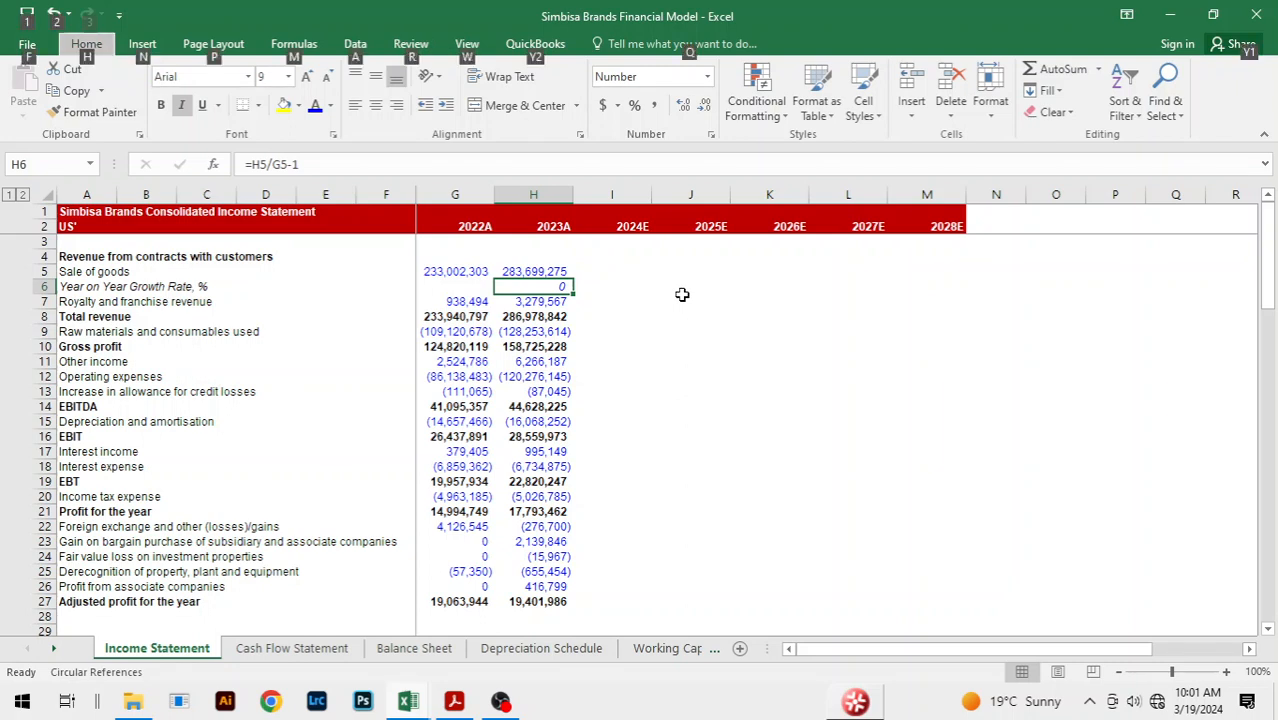
# - Format the 2023A growth rate in H6 as a percentage
pyautogui.hotkey('ctrl', 'shift', '5')
pyautogui.press('Down')
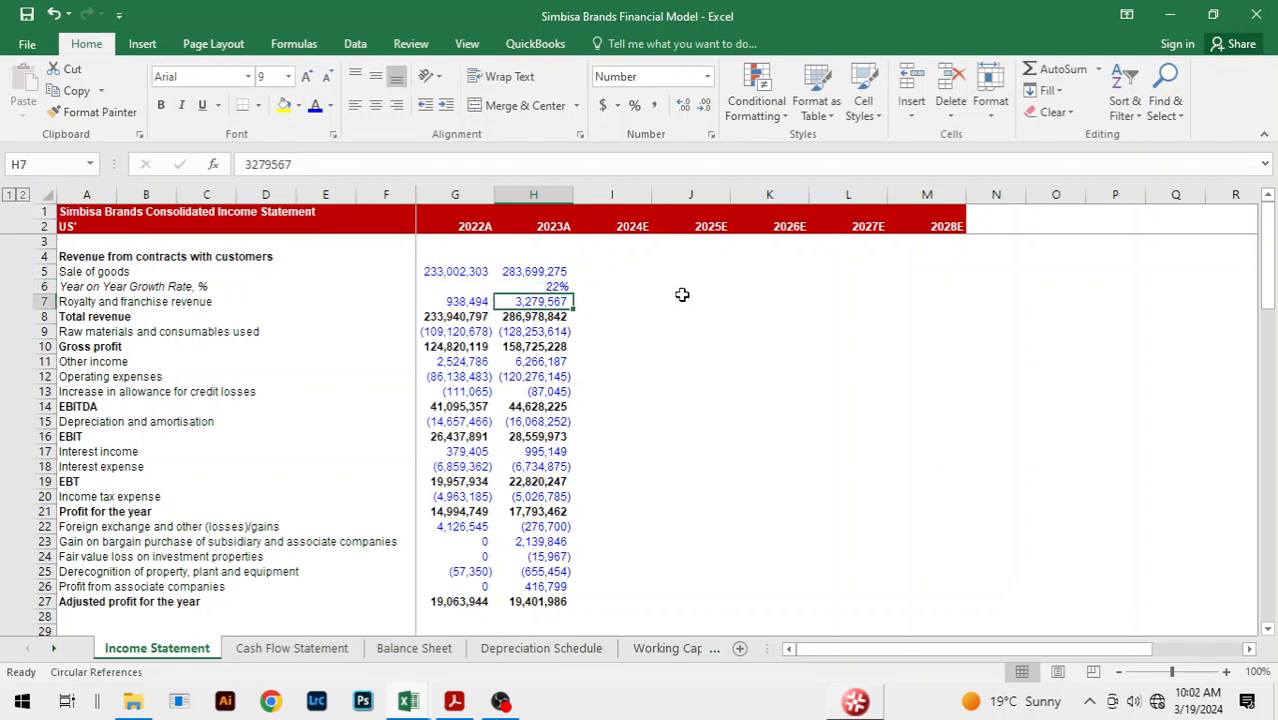
pyautogui.press('Up')
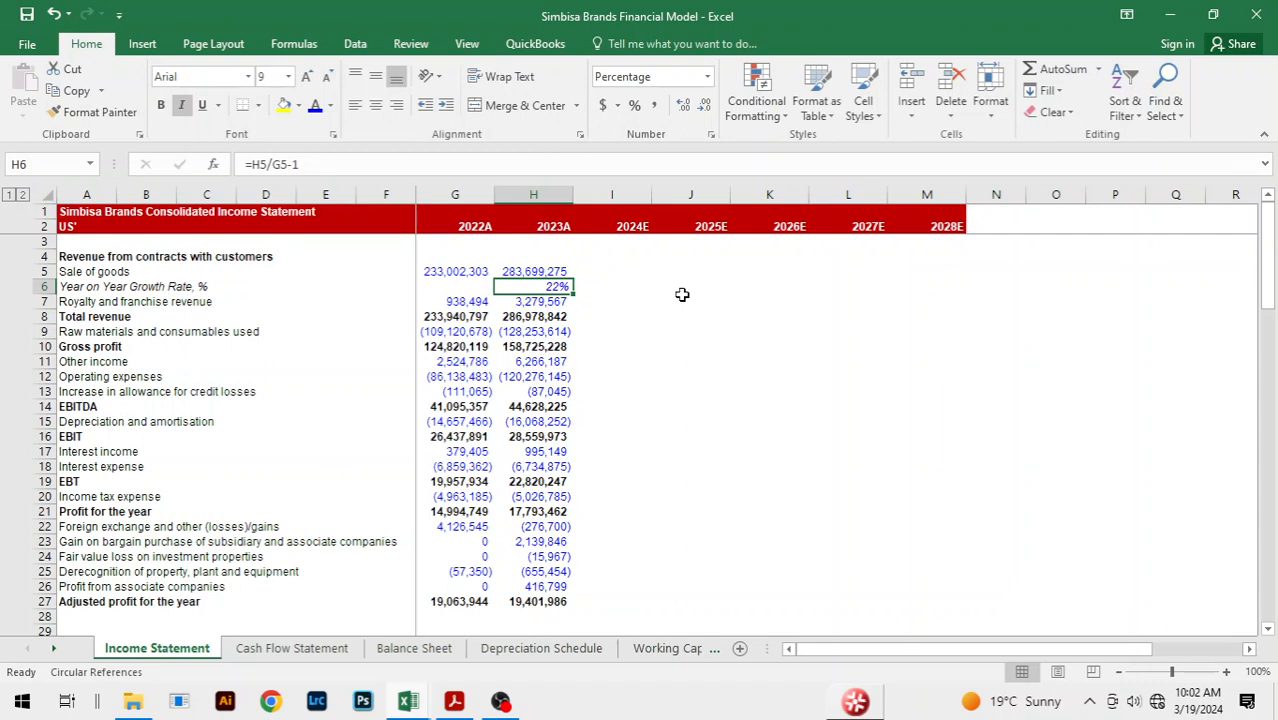
# - Change the font colour of the 2023A sale of goods growth rate in H6 to black
pyautogui.hotkey('alt', 'h')
pyautogui.press('f')
pyautogui.press('c')
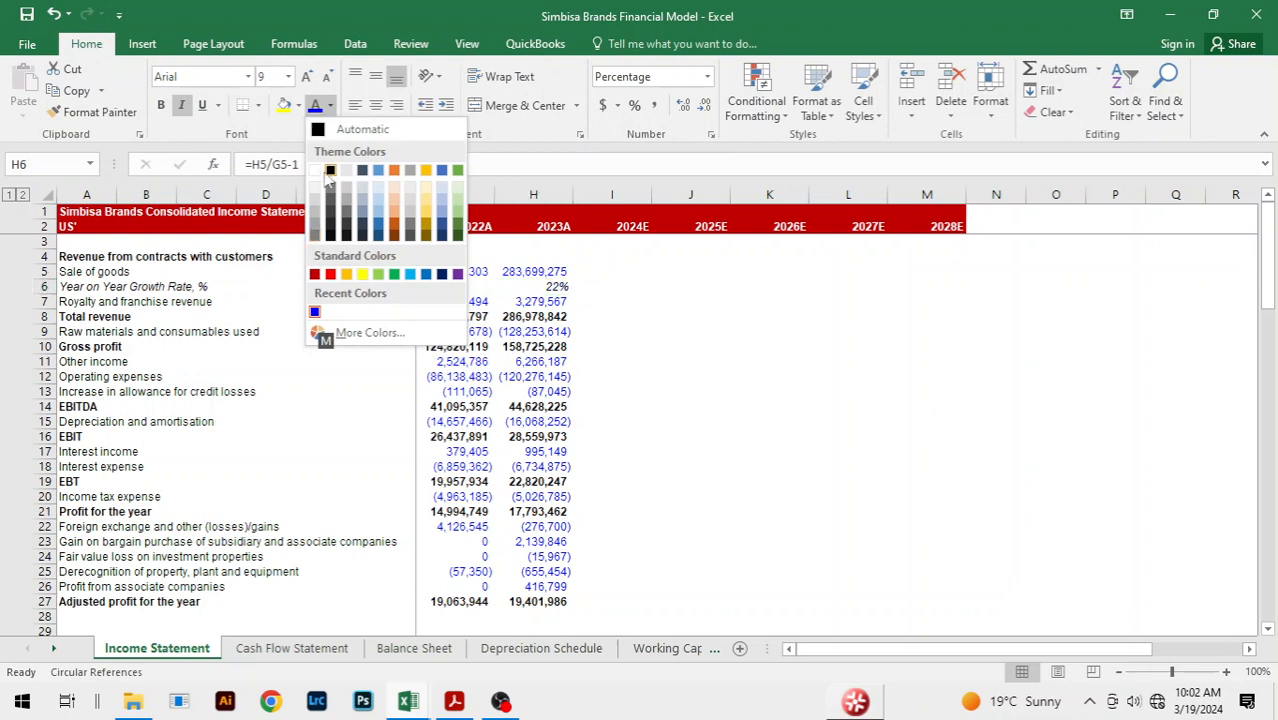
pyautogui.click(329, 171)
pyautogui.click(664, 308)
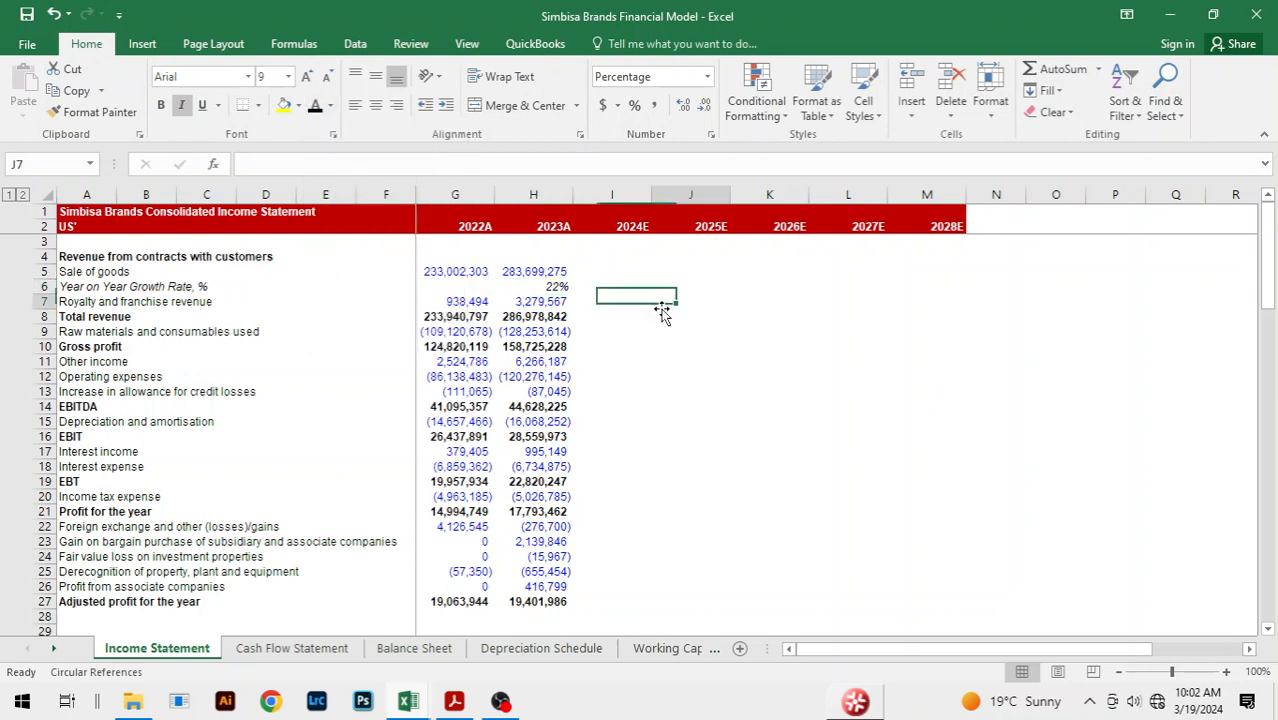
# - Insert a row above Total revenue and enter the label "Year on Year Growth Rate, %" in A8
pyautogui.click(88, 318)
pyautogui.hotkey('alt', 'h')
pyautogui.press('i')
pyautogui.press('r')
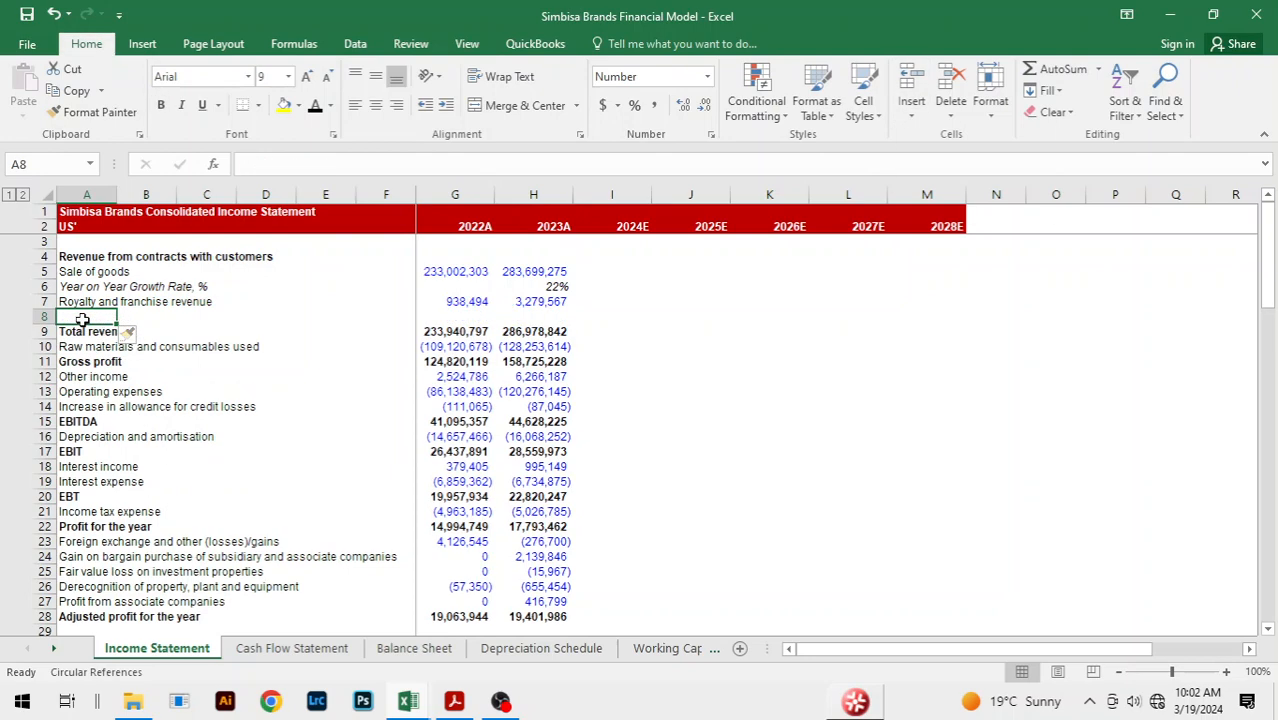
pyautogui.write('Year on Year Growth Rate, %')
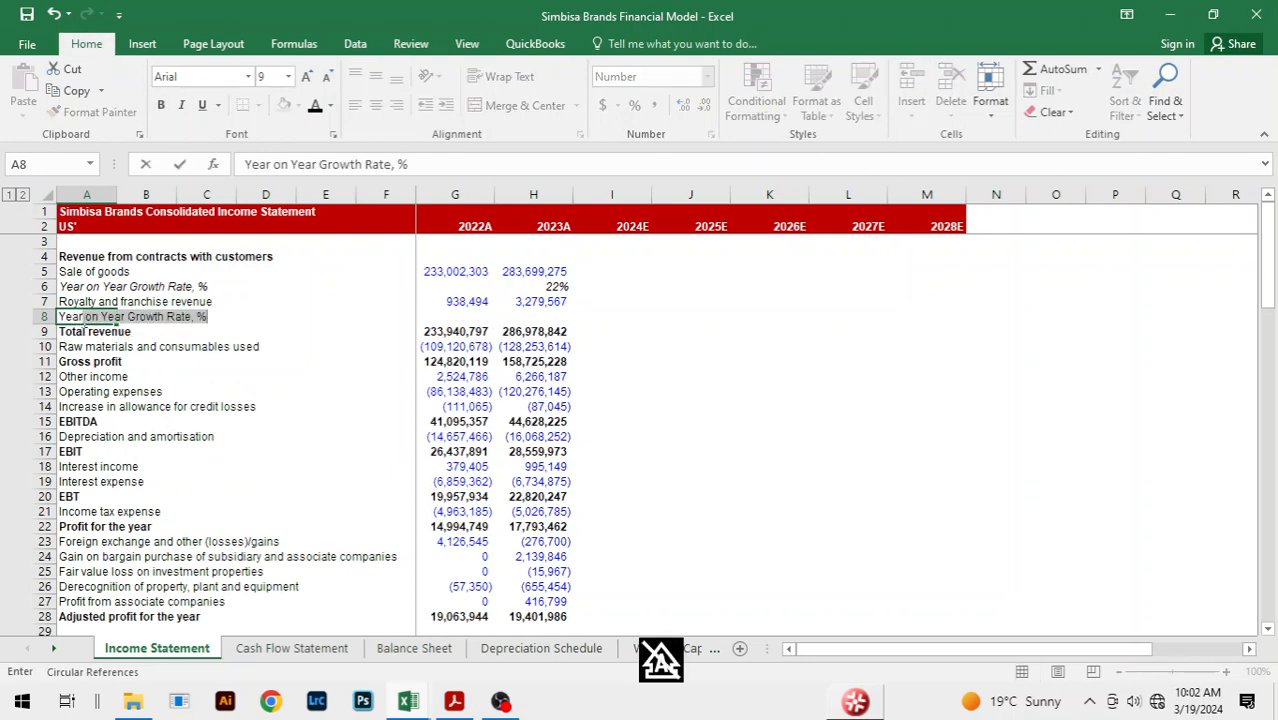
pyautogui.press('Return')
# - Italicise the royalty and franchise revenue growth rate row from A8 to M8
pyautogui.press('Up')
pyautogui.hotkey('shift', 'Right')
pyautogui.hotkey('shift', 'Right')
pyautogui.hotkey('shift', 'Right')
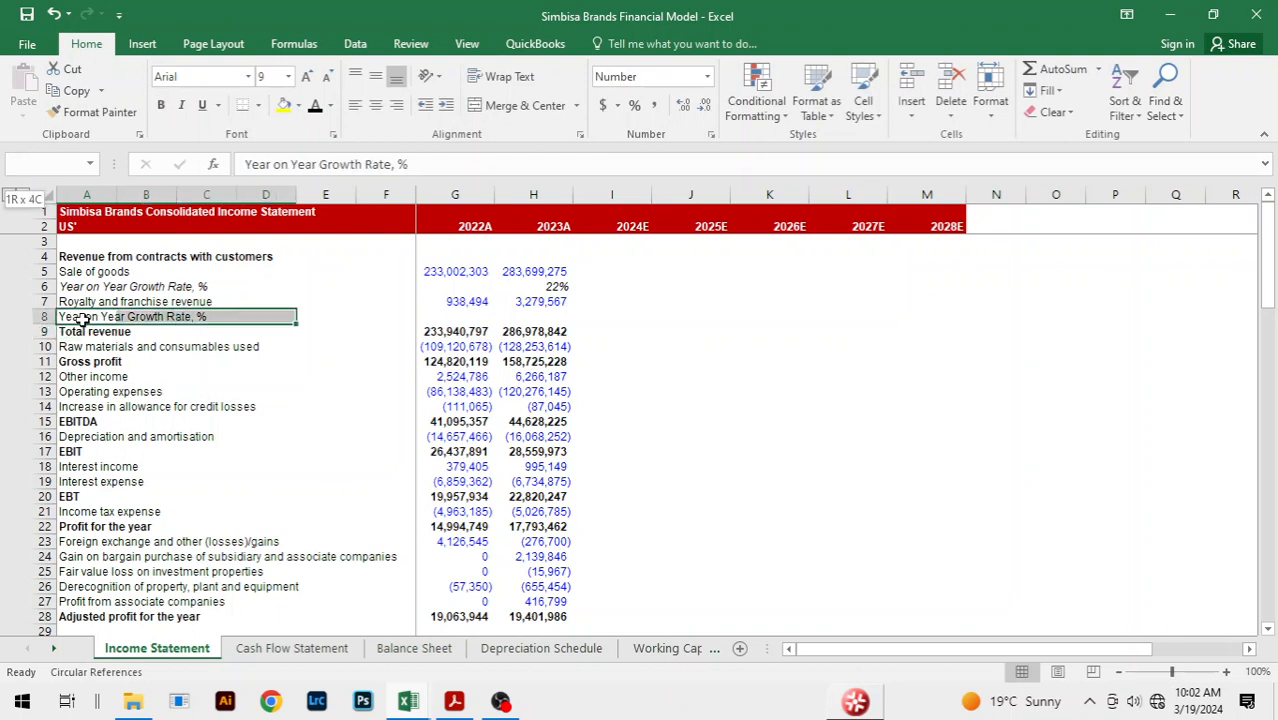
pyautogui.hotkey('shift', 'Right')
pyautogui.hotkey('shift', 'Right')
pyautogui.hotkey('shift', 'Right')
pyautogui.hotkey('shift', 'Right')
pyautogui.hotkey('shift', 'Right')
pyautogui.hotkey('shift', 'Right')
pyautogui.hotkey('shift', 'Right')
pyautogui.hotkey('shift', 'Right')
pyautogui.hotkey('shift', 'Right')
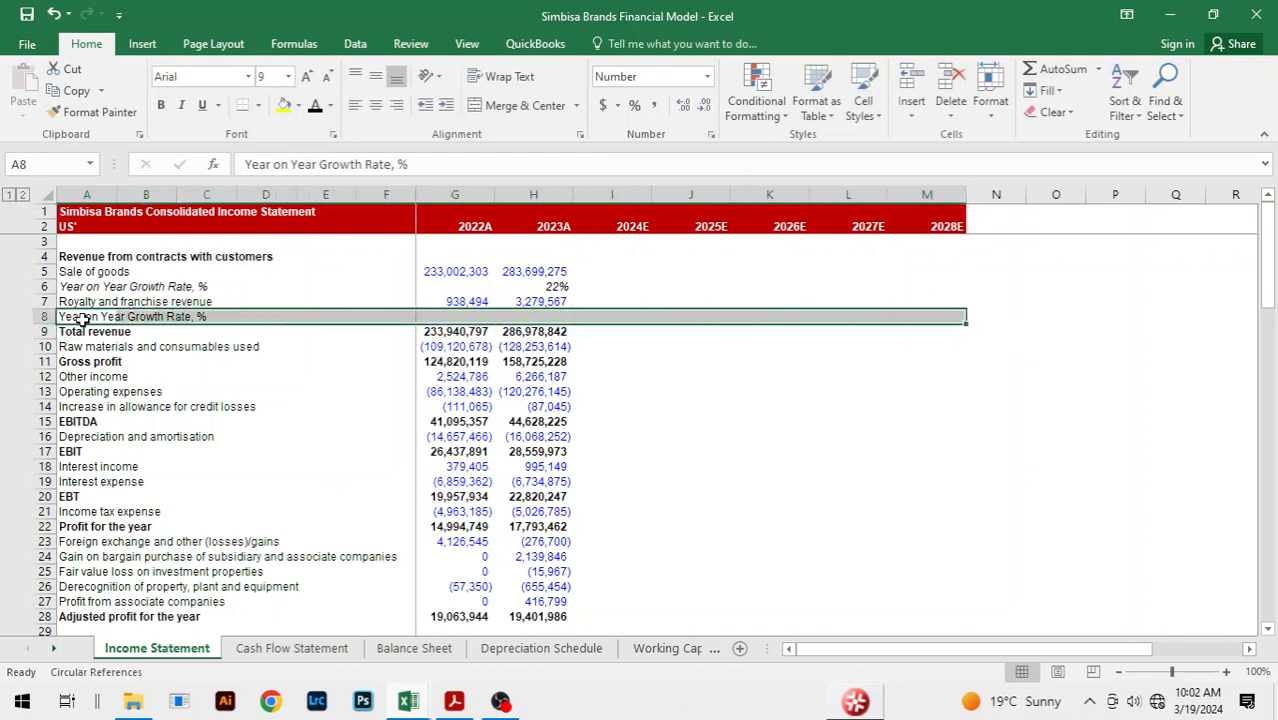
pyautogui.hotkey('ctrl', 'i')
# - Calculate the 2023A royalty and franchise revenue growth rate in H8 with the formula =H7/G7-1
pyautogui.press('Right')
pyautogui.press('Right')
pyautogui.press('Right')
pyautogui.press('Right')
pyautogui.press('Right')
pyautogui.press('Right')
pyautogui.press('Right')
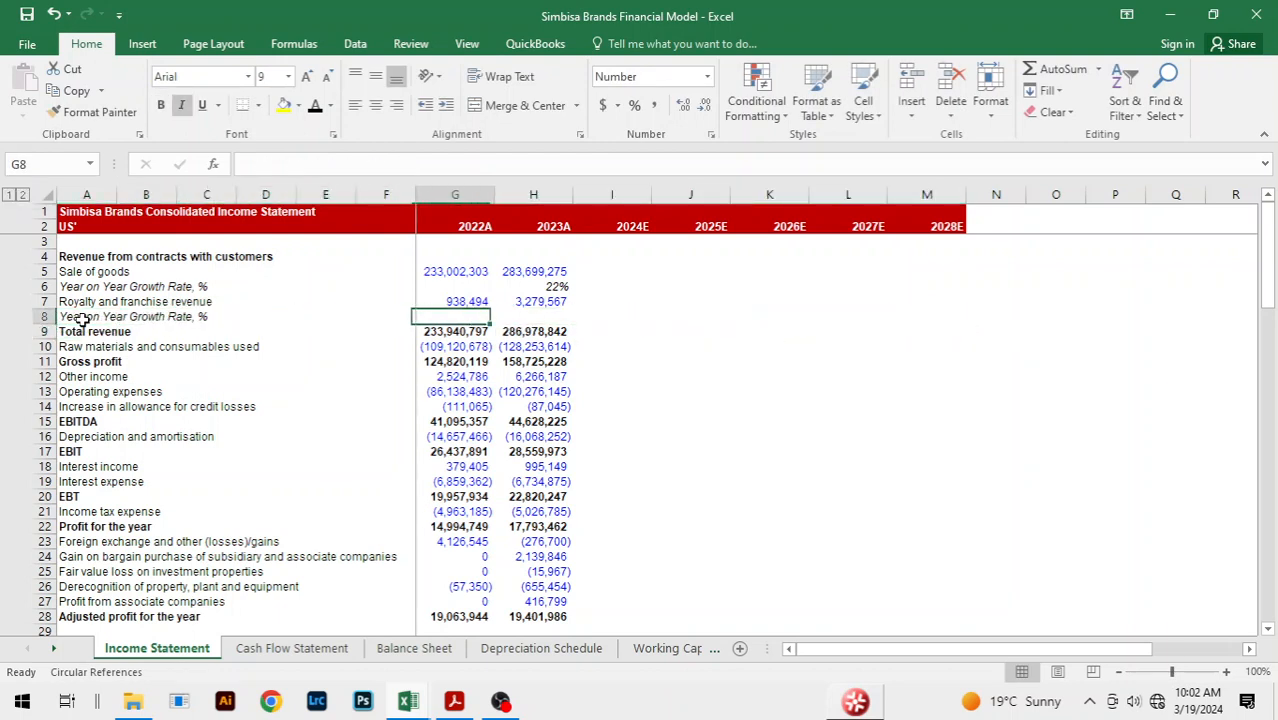
pyautogui.write('=')
pyautogui.press('Up')
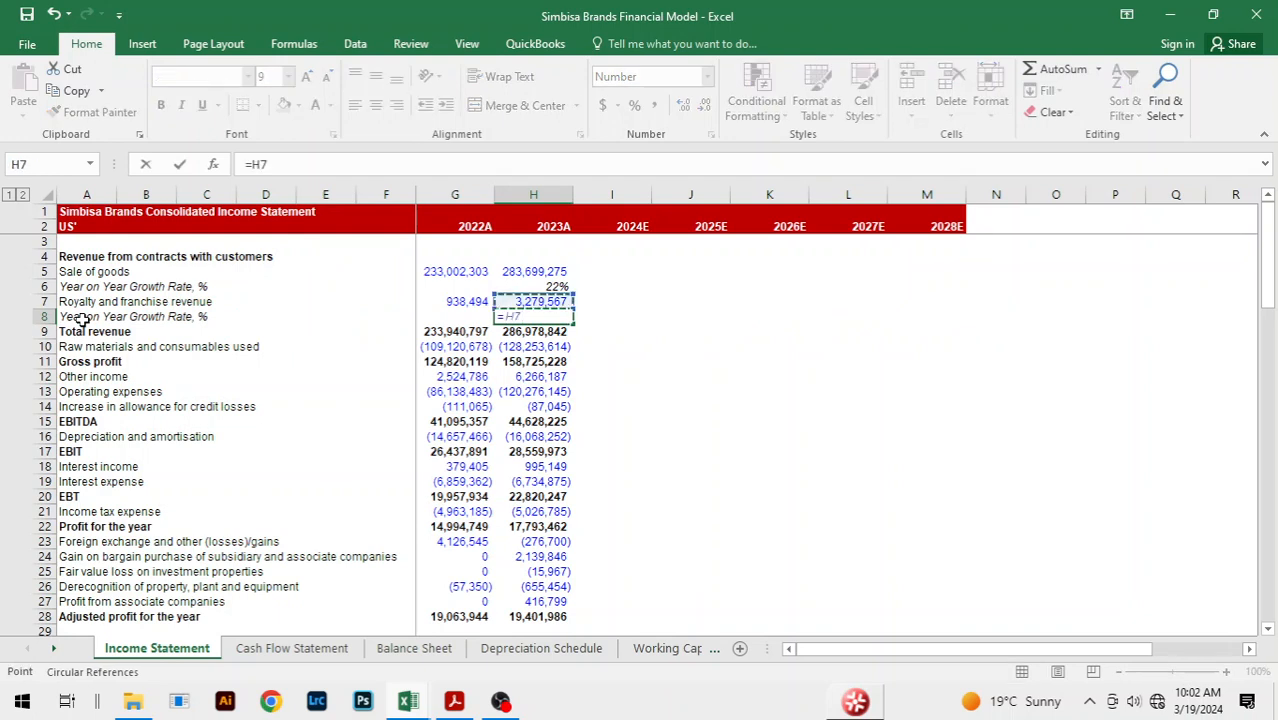
pyautogui.write('/')
pyautogui.press('Up')
pyautogui.press('Left')
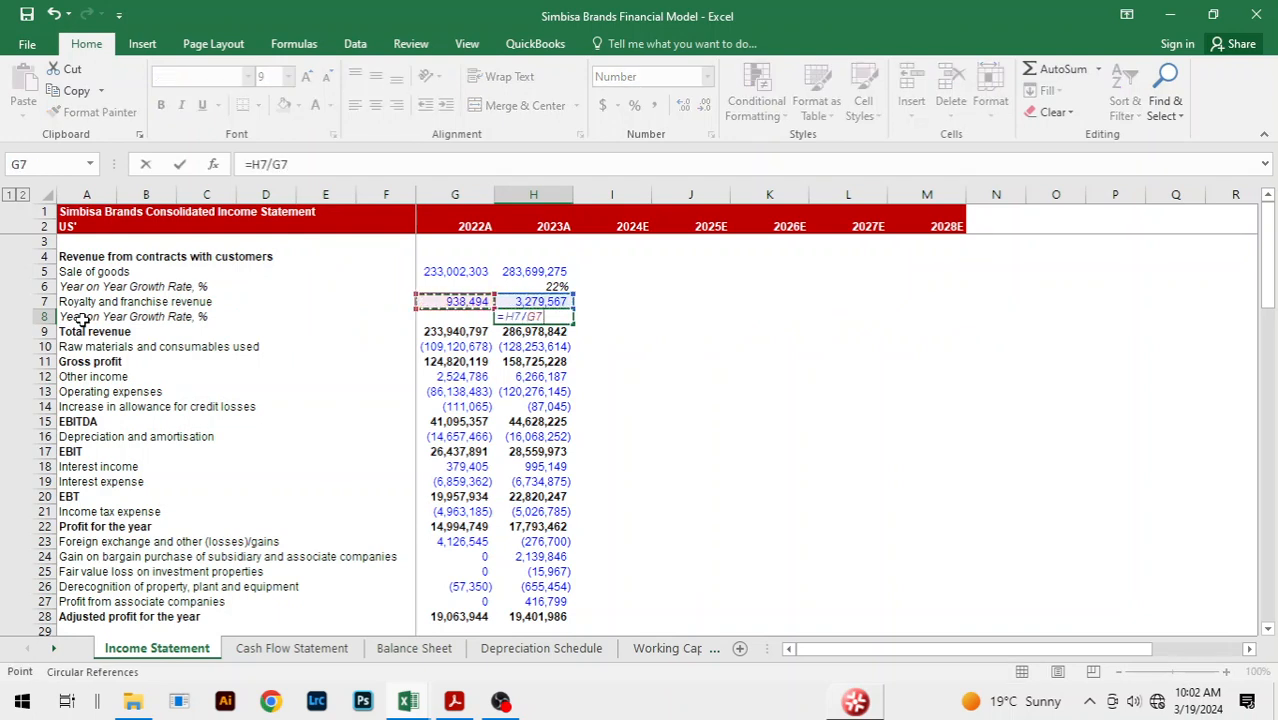
pyautogui.write('-')
pyautogui.write('1')
pyautogui.press('Return')
# - Format the 2023A royalty growth rate in H8 as a percentage with black font
pyautogui.press('Up')
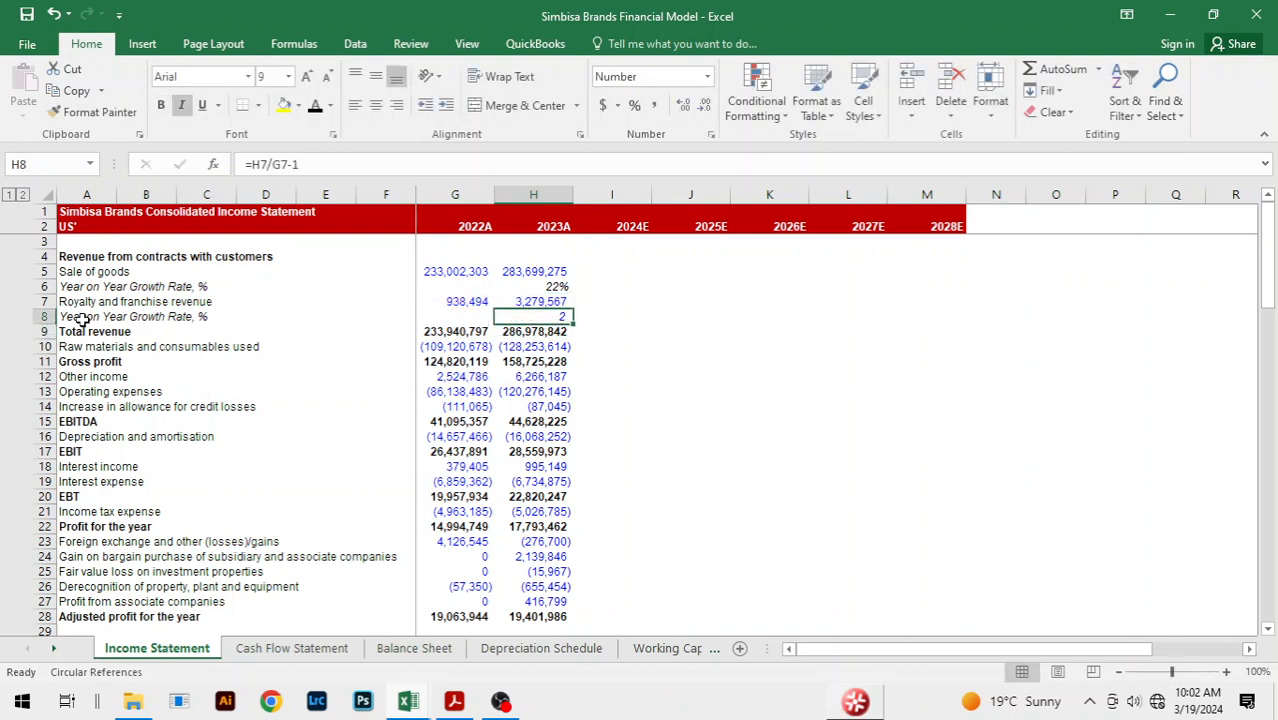
pyautogui.hotkey('ctrl', 'shift', '5')
pyautogui.hotkey('alt', 'h')
pyautogui.press('f')
pyautogui.press('c')
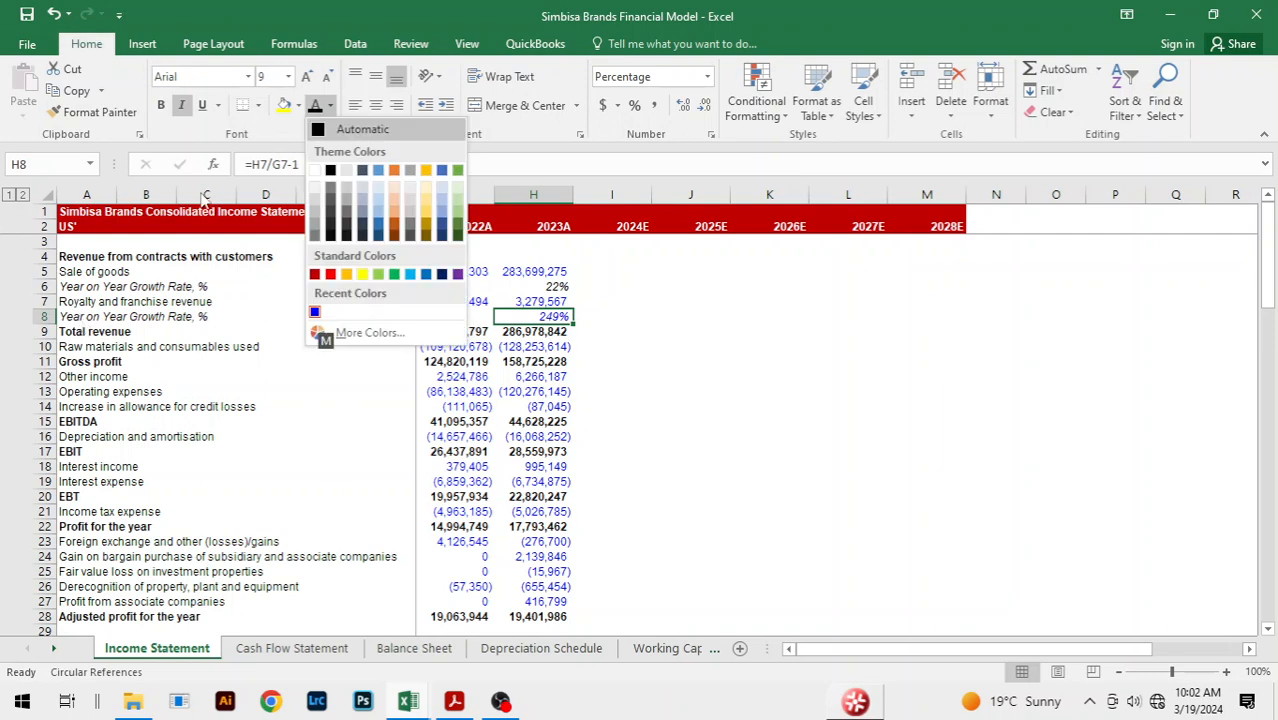
pyautogui.click(330, 171)
pyautogui.click(752, 374)
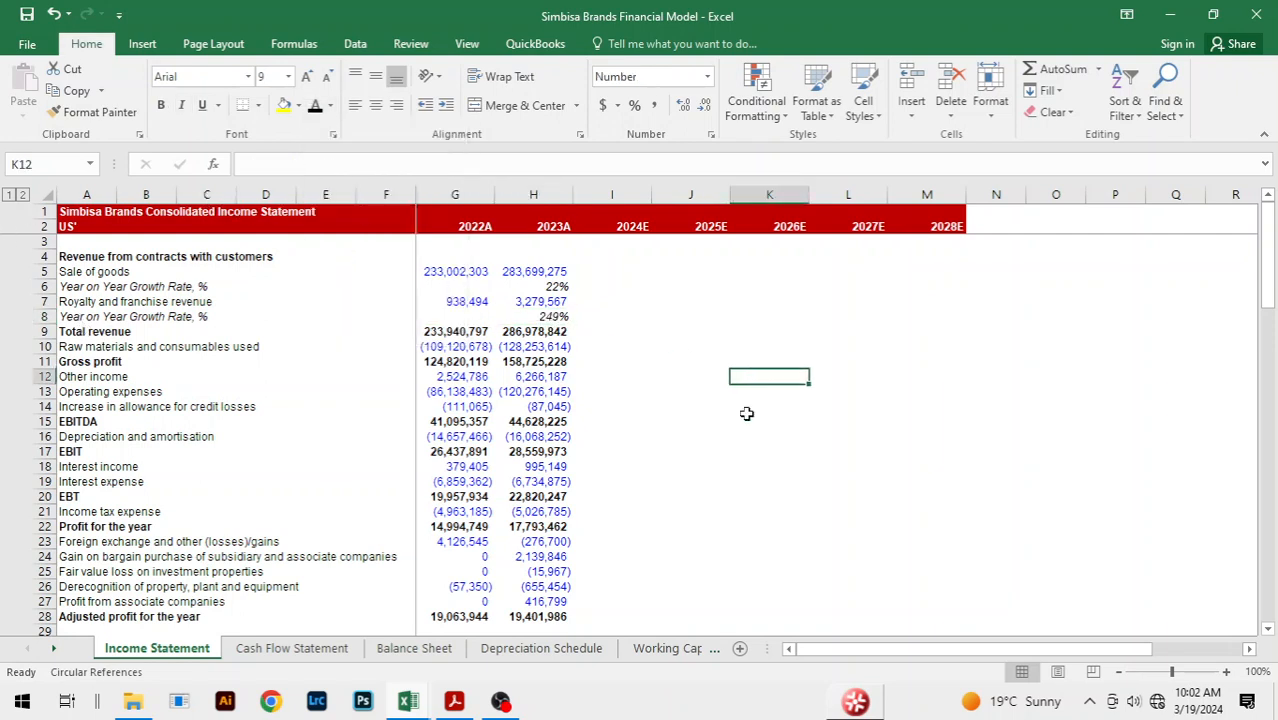
# - Insert a row above Raw materials and consumables used and enter the label "Year on Year Growth Rate, %" in A10
pyautogui.click(597, 388)
pyautogui.click(238, 374)
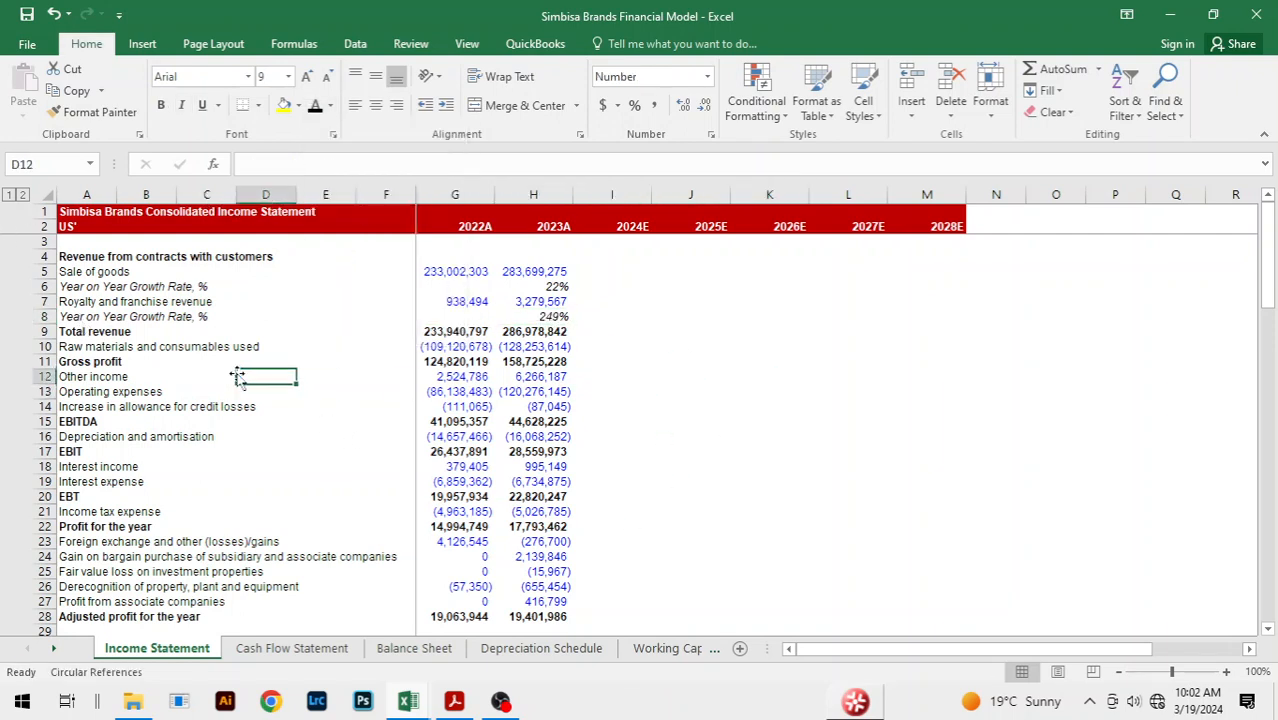
pyautogui.click(83, 348)
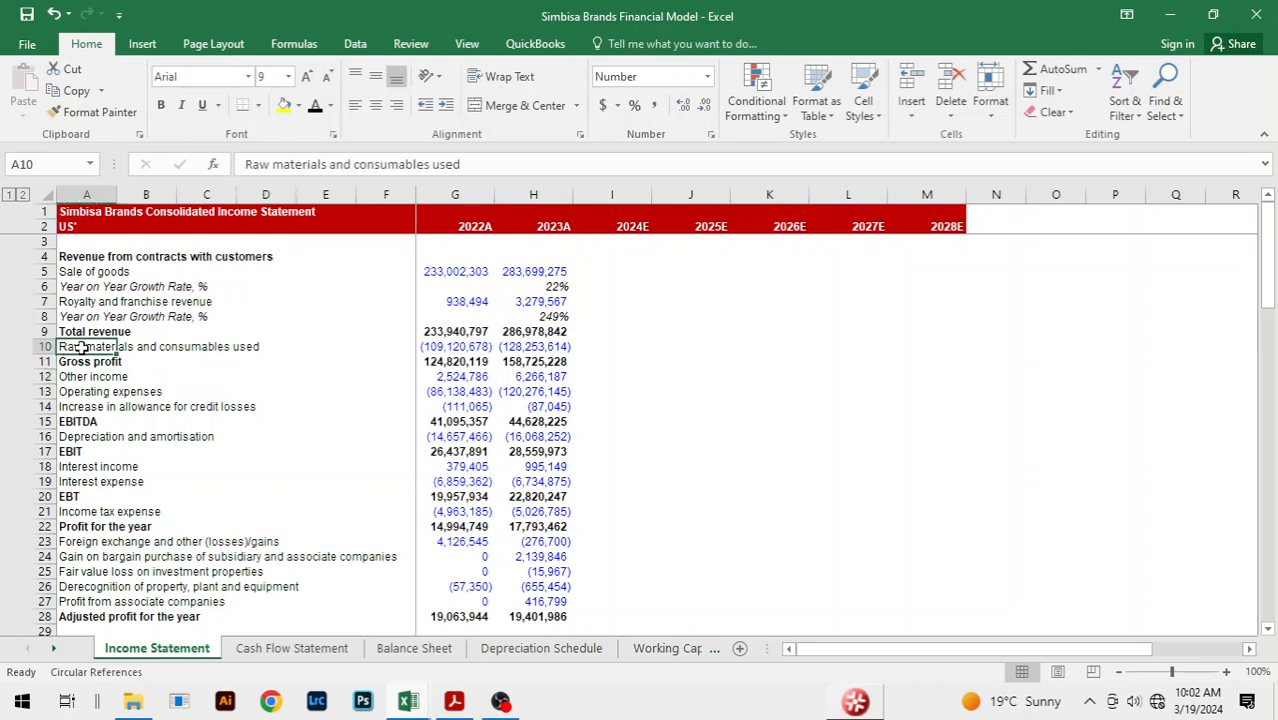
pyautogui.hotkey('alt', 'h')
pyautogui.write('ir')
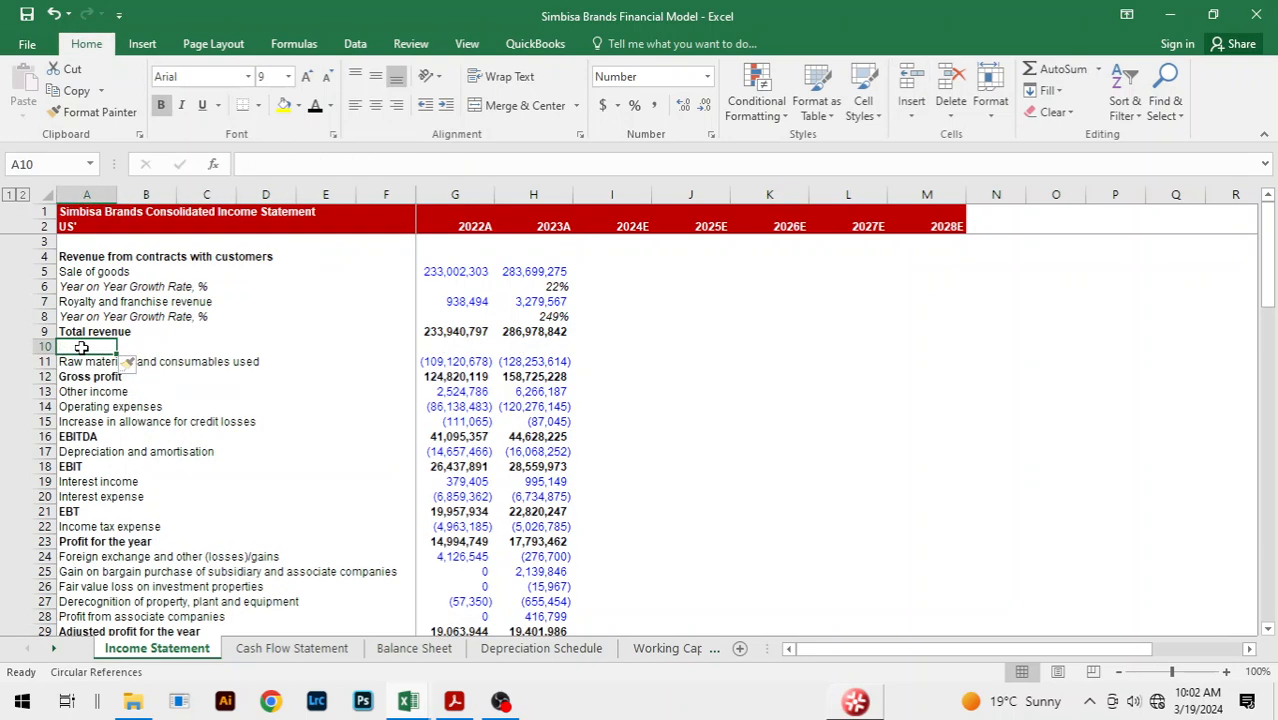
pyautogui.write('Year on Year Growth Rate, %')
pyautogui.press('Return')
# - Italicise the total revenue growth rate row from A10 to M10 and remove its bold formatting
pyautogui.press('Up')
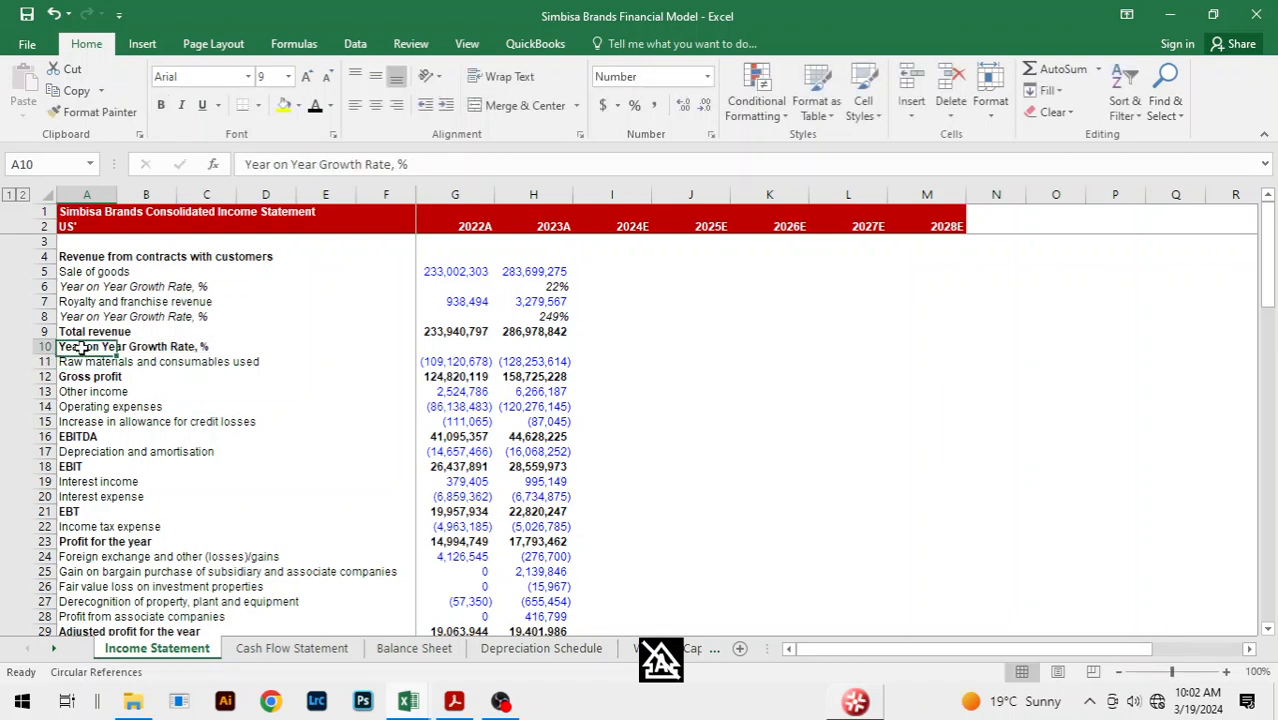
pyautogui.hotkey('shift', 'Right')
pyautogui.hotkey('shift', 'Right')
pyautogui.hotkey('shift', 'Right')
pyautogui.hotkey('shift', 'Right')
pyautogui.hotkey('shift', 'Right')
pyautogui.hotkey('shift', 'Right')
pyautogui.hotkey('shift', 'Right')
pyautogui.hotkey('shift', 'Right')
pyautogui.hotkey('shift', 'Right')
pyautogui.hotkey('shift', 'Right')
pyautogui.hotkey('shift', 'Right')
pyautogui.hotkey('shift', 'Right')
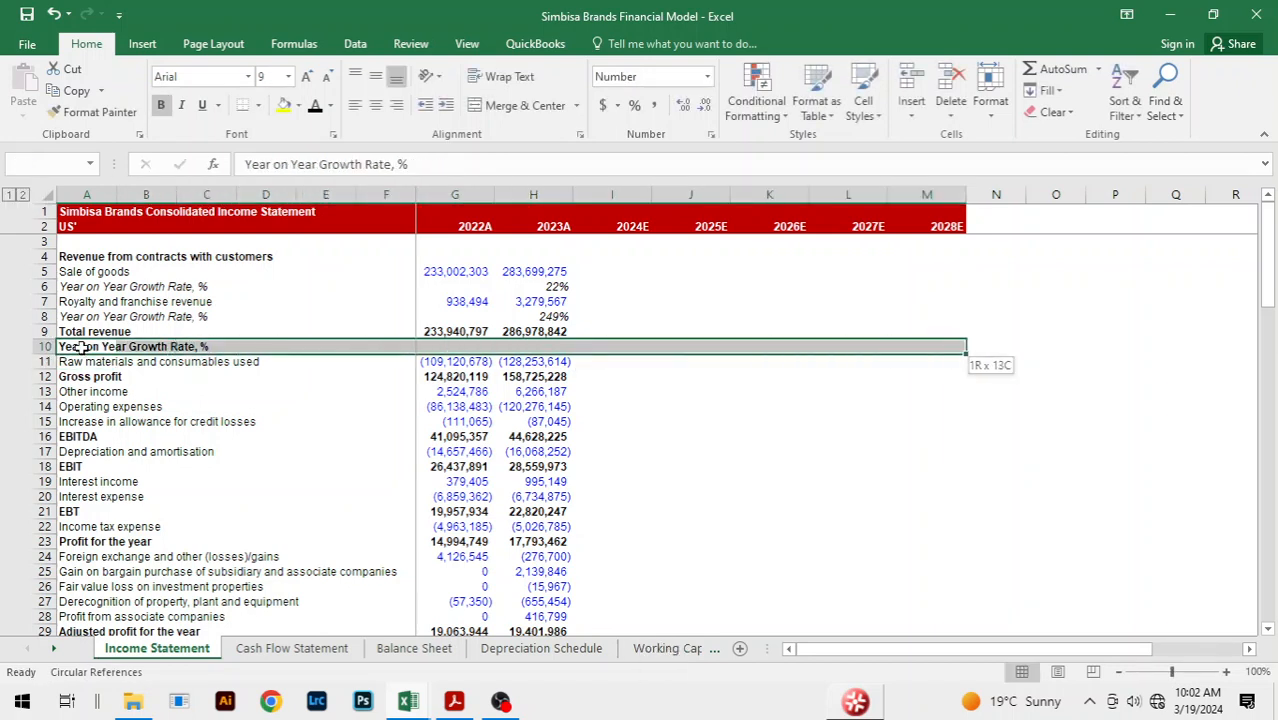
pyautogui.hotkey('ctrl', 'i')
pyautogui.hotkey('ctrl', 'b')
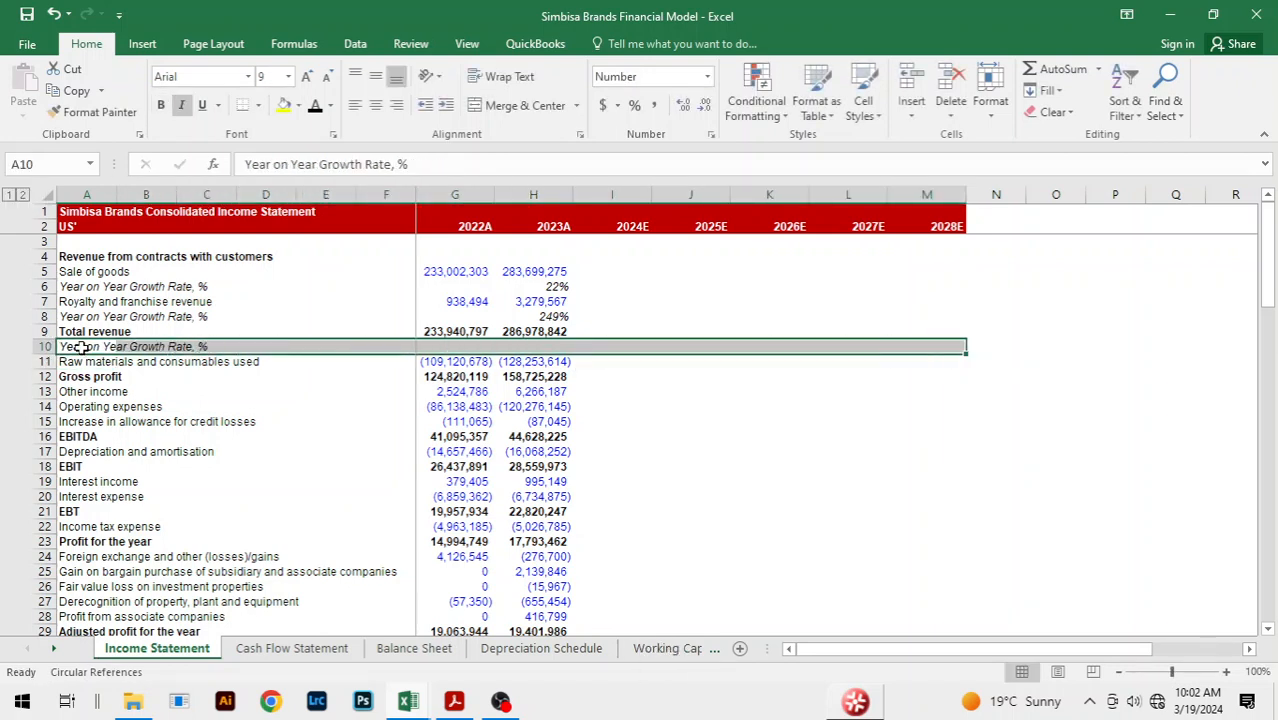
# - Calculate the 2023A total revenue growth rate in H10 with the formula =H9/G9-1 and format it as a percentage
pyautogui.press('Right')
pyautogui.press('Right')
pyautogui.press('Right')
pyautogui.press('Right')
pyautogui.press('Right')
pyautogui.press('Right')
pyautogui.press('Right')
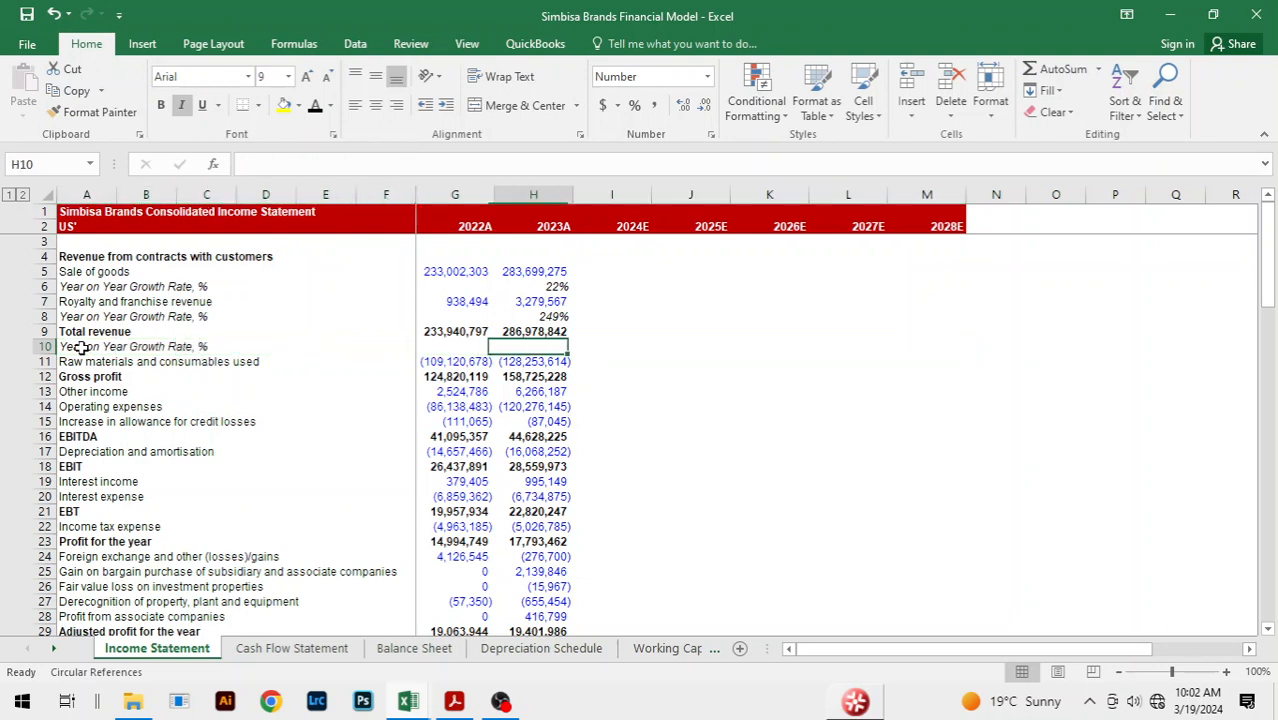
pyautogui.write('=')
pyautogui.press('Up')
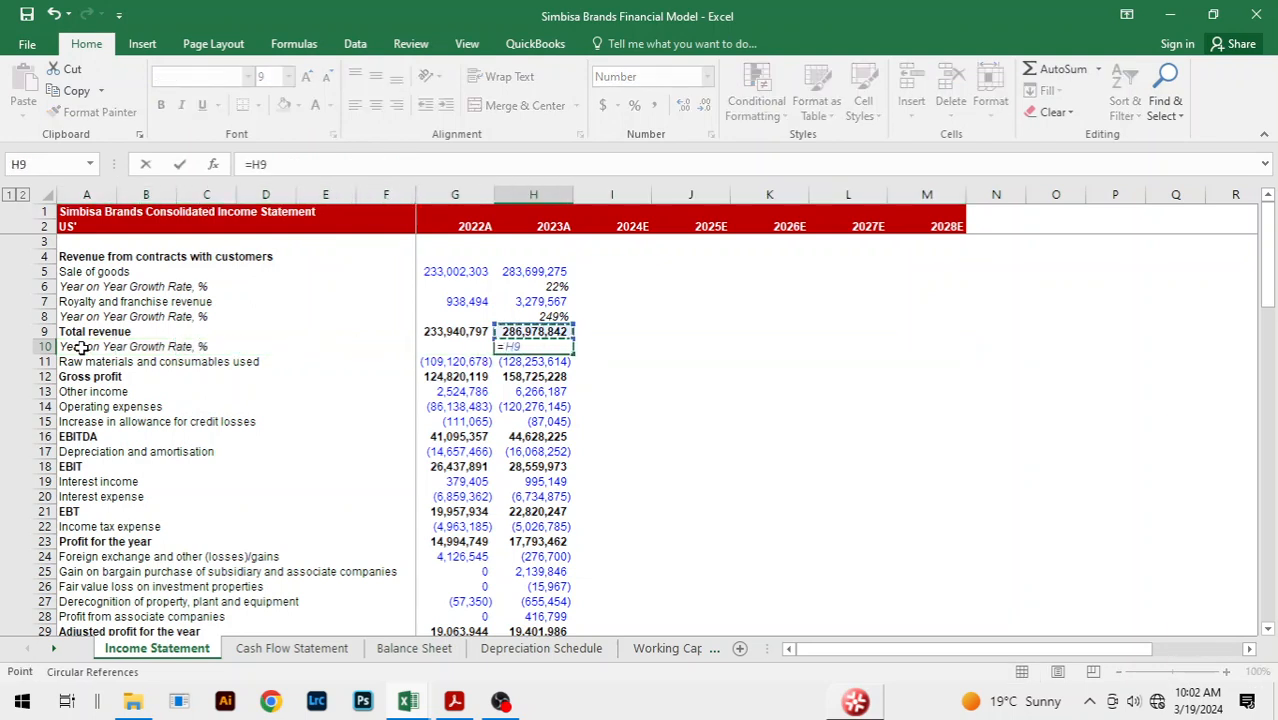
pyautogui.write('/')
pyautogui.press('Left')
pyautogui.press('Up')
pyautogui.write('-')
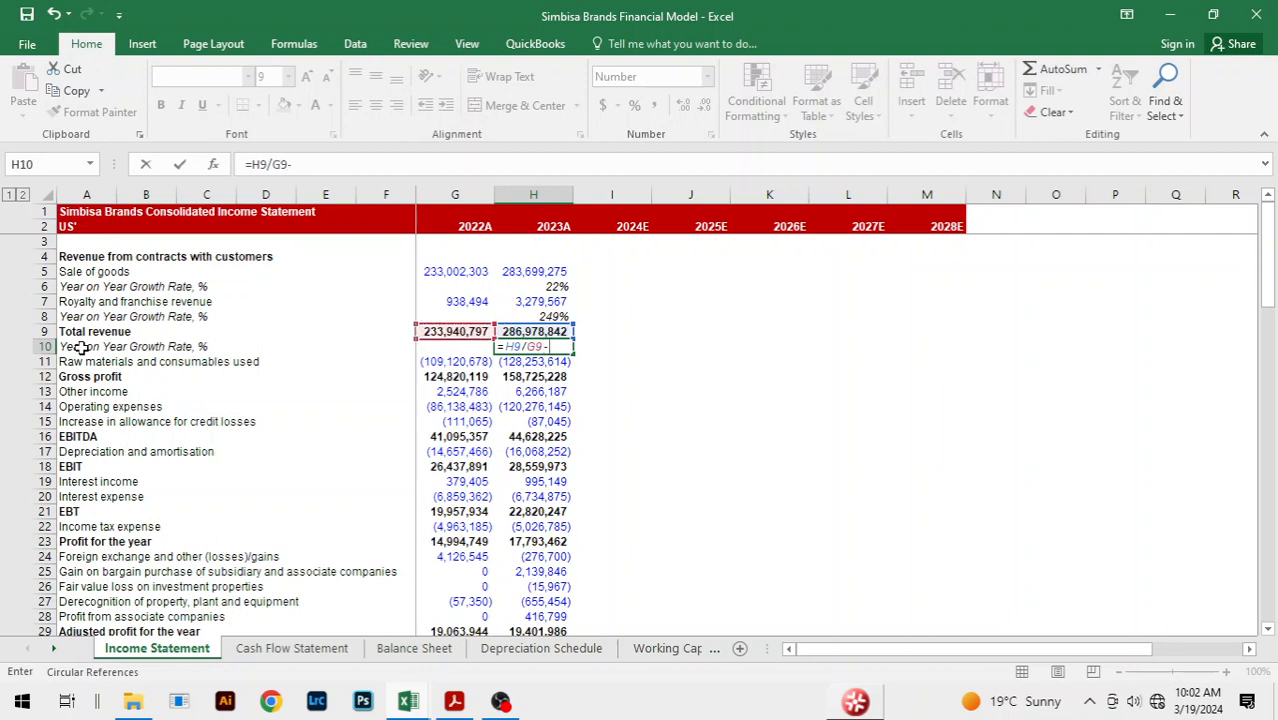
pyautogui.write('1')
pyautogui.press('Return')
pyautogui.press('Up')
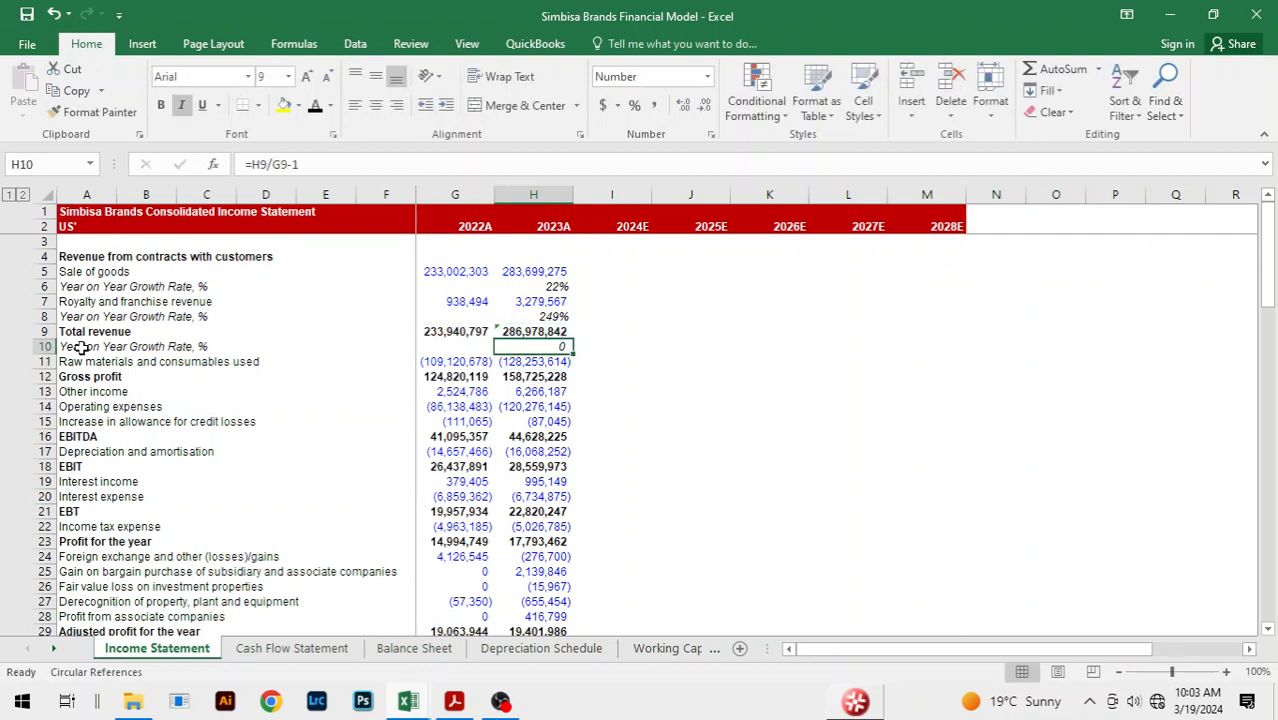
pyautogui.hotkey('ctrl', 'shift', '5')
# - Ignore the formula error flagged on the 2023A total revenue in H9
pyautogui.click(503, 333)
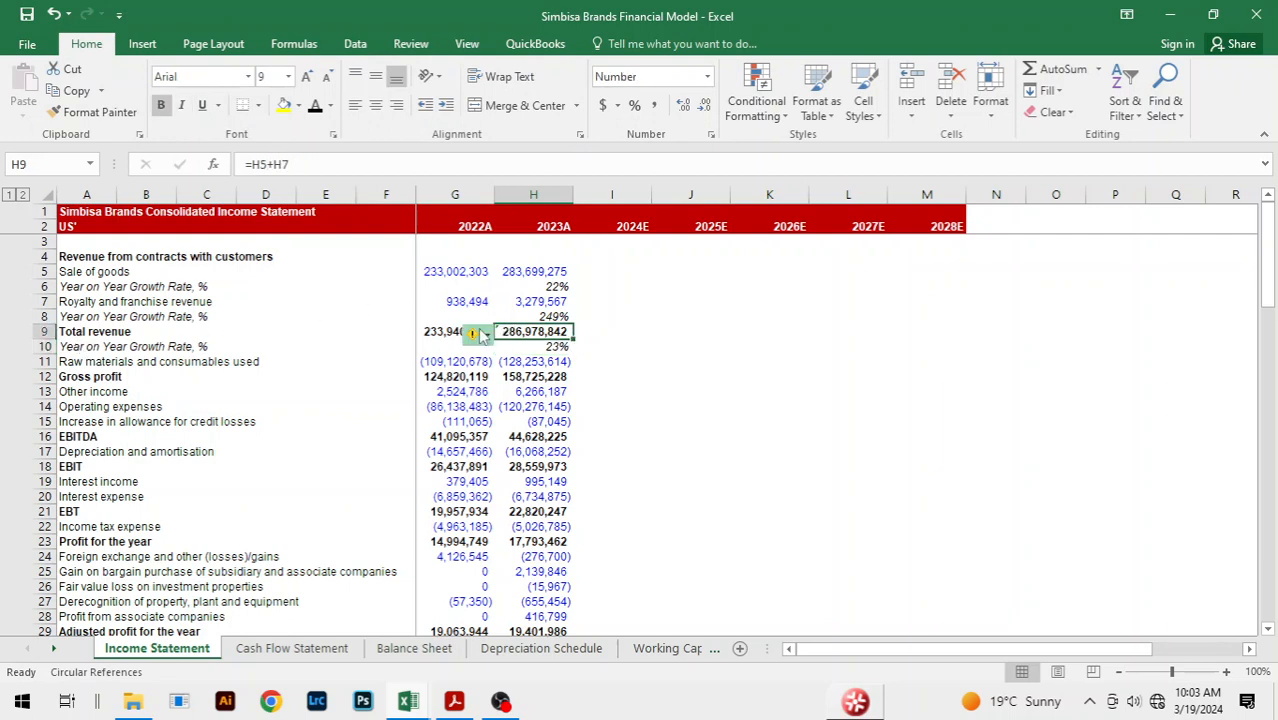
pyautogui.click(478, 334)
pyautogui.click(523, 429)
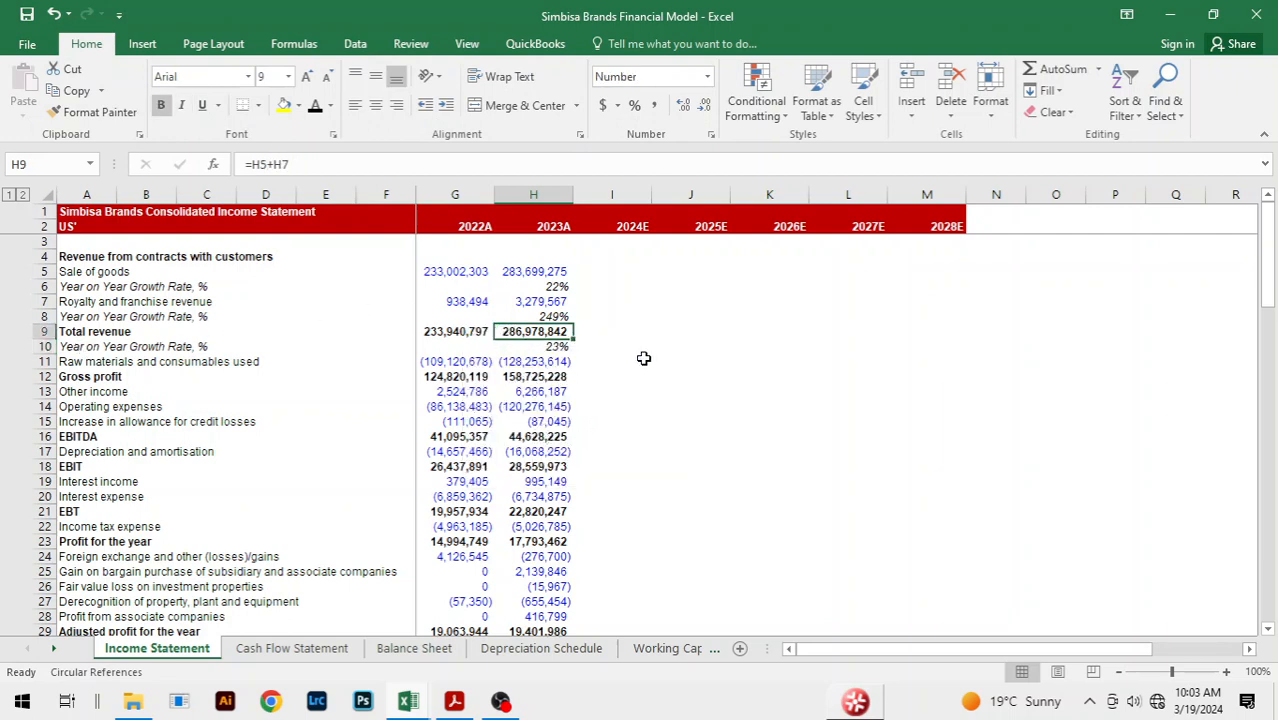
pyautogui.click(652, 345)
pyautogui.click(582, 350)
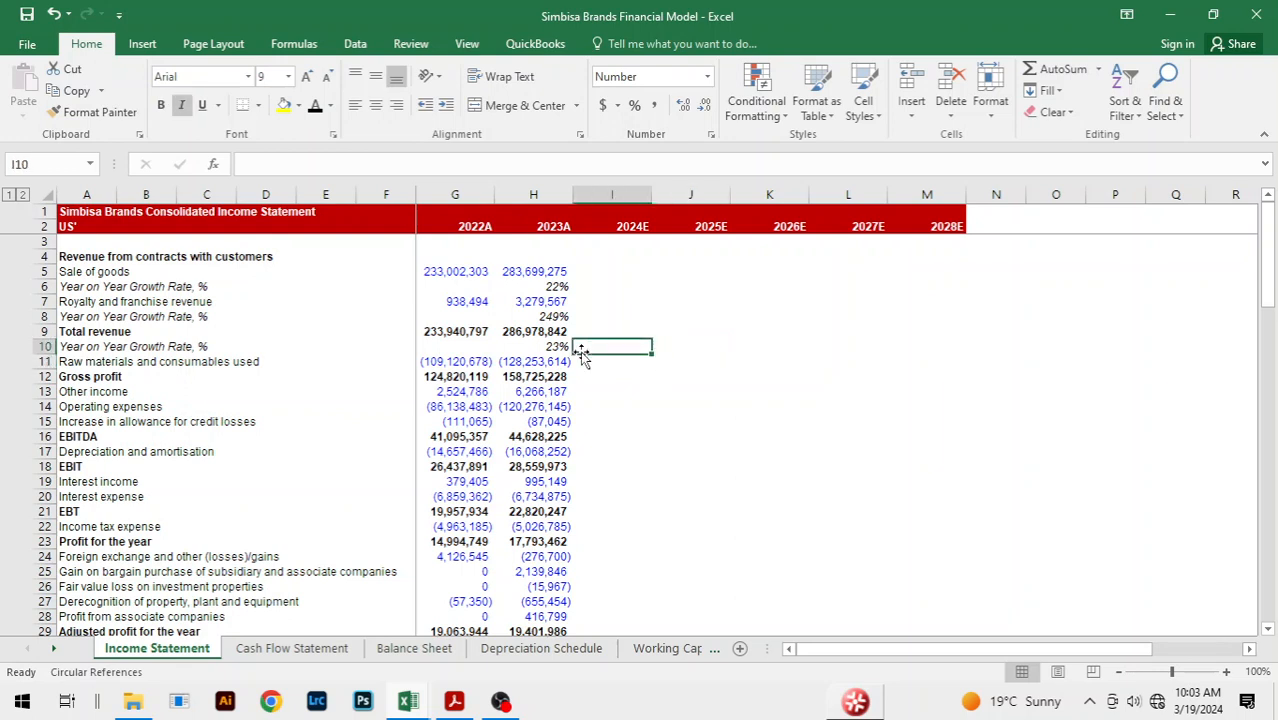
# - Insert a blank row between Raw materials and consumables used and Gross profit
pyautogui.click(540, 349)
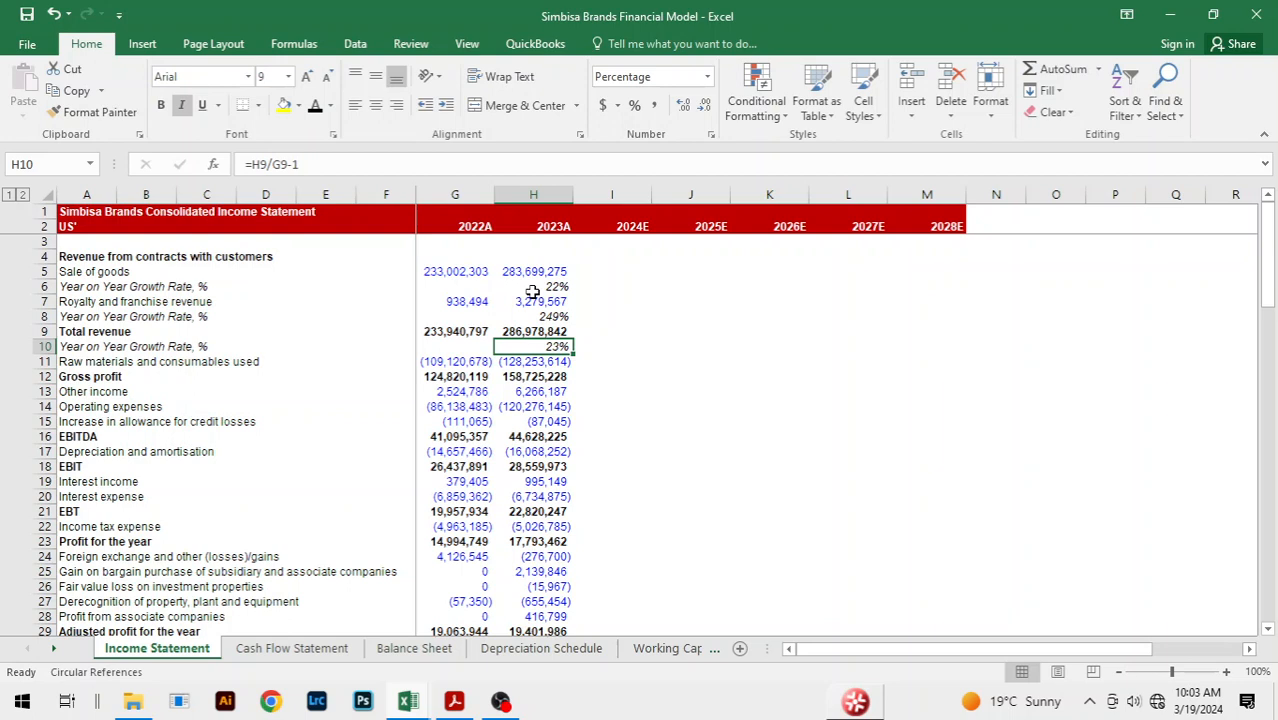
pyautogui.press('Down')
pyautogui.press('Down')
pyautogui.press('Left')
pyautogui.press('Left')
pyautogui.press('Left')
pyautogui.press('Left')
pyautogui.press('Left')
pyautogui.press('Left')
pyautogui.press('Left')
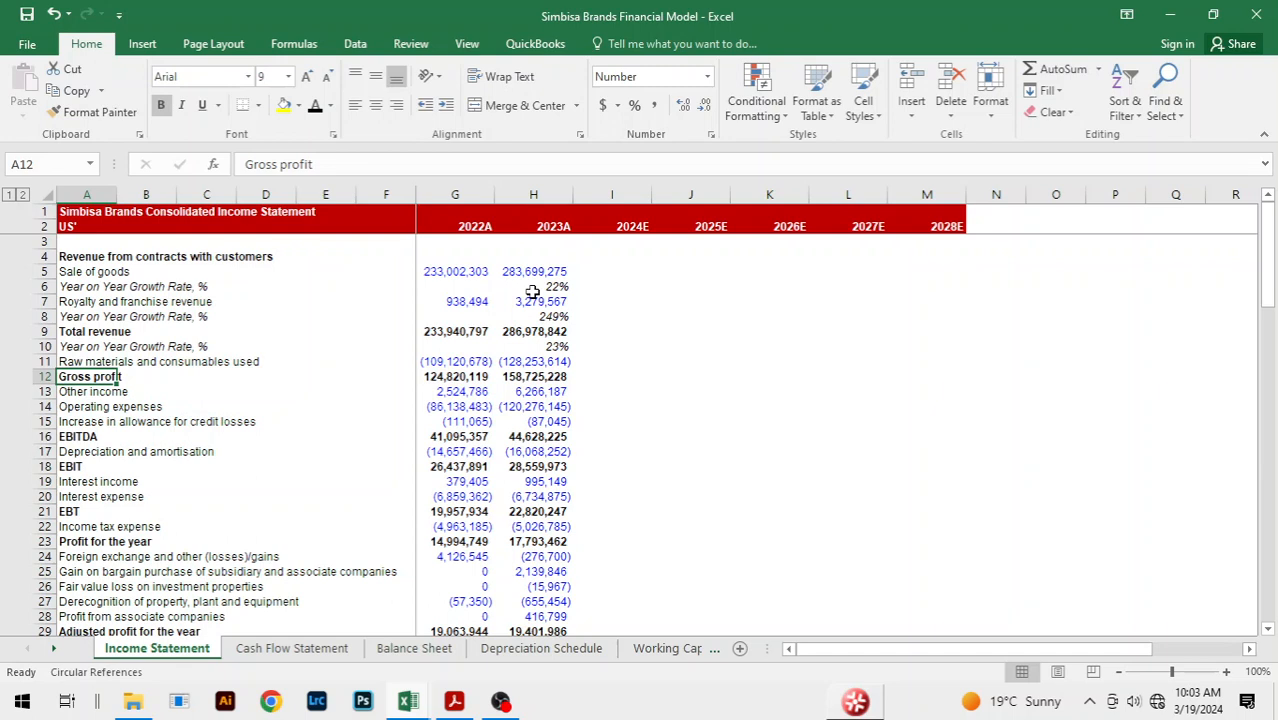
pyautogui.press('Down')
pyautogui.press('Down')
pyautogui.press('Down')
pyautogui.press('Down')
pyautogui.press('Down')
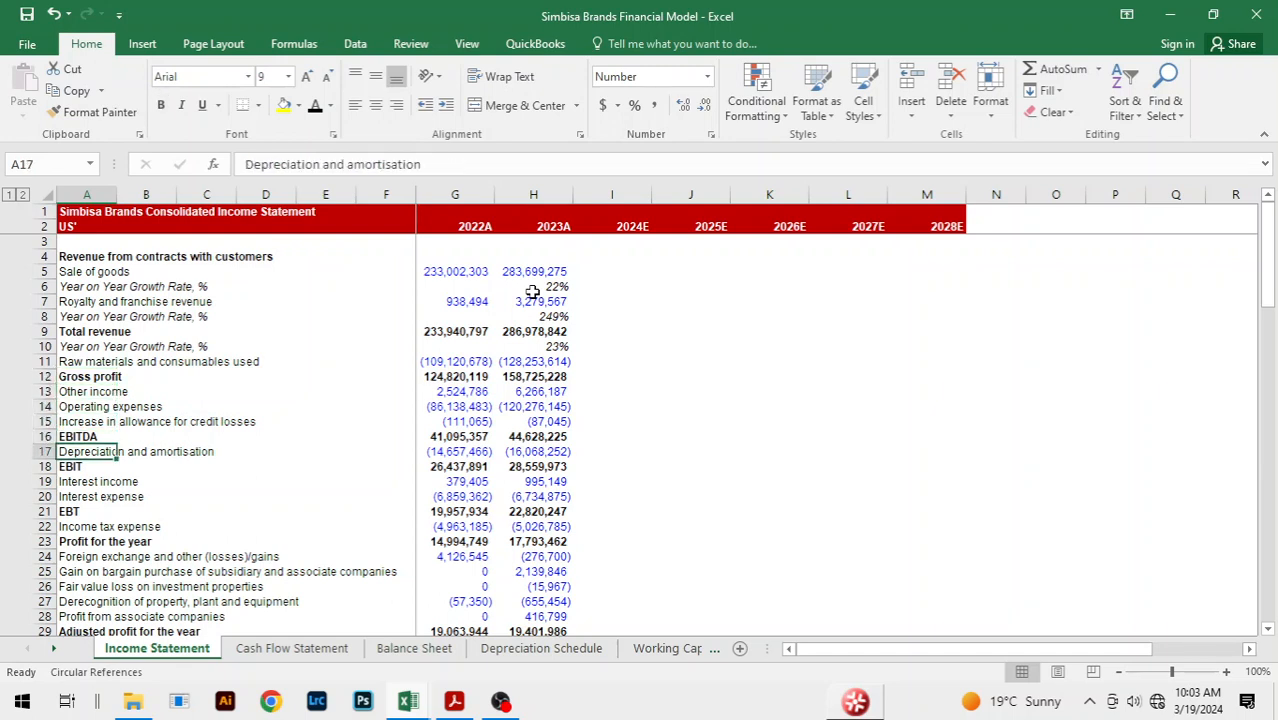
pyautogui.press('Up')
pyautogui.press('Up')
pyautogui.press('Up')
pyautogui.press('Up')
pyautogui.press('Up')
pyautogui.press('Down')
pyautogui.press('Up')
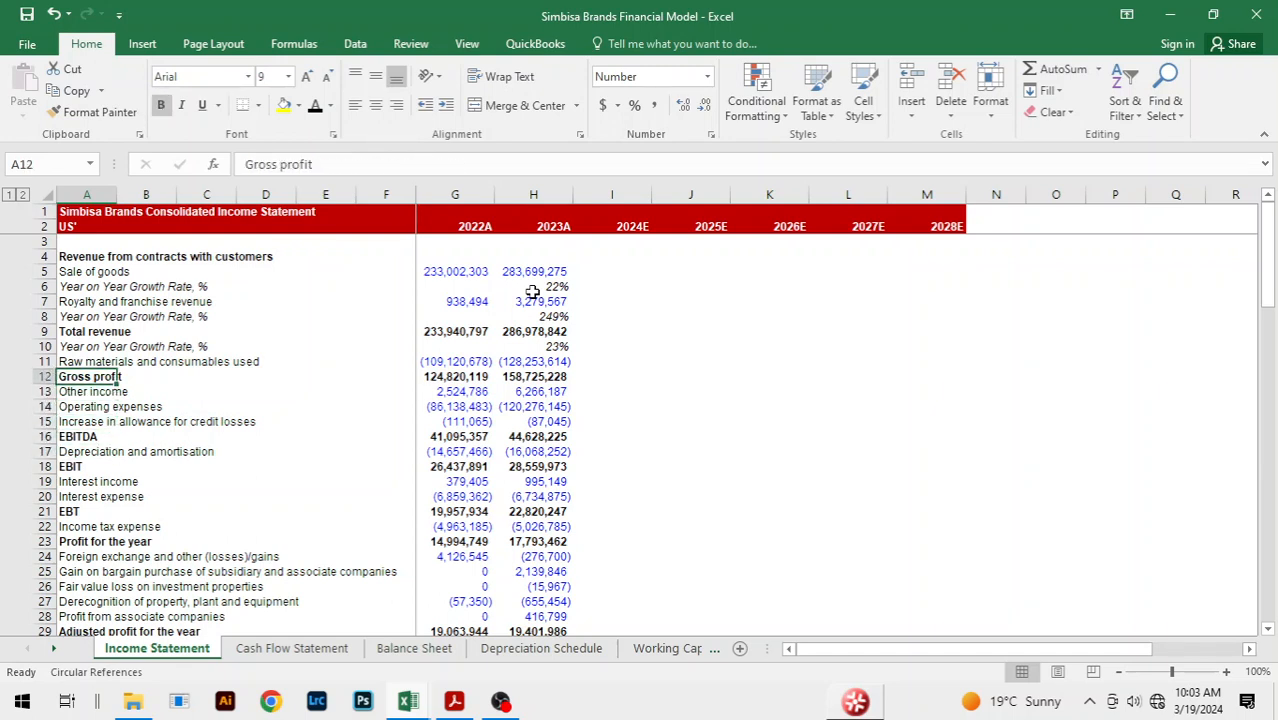
pyautogui.hotkey('alt', 'h')
pyautogui.press('i')
pyautogui.press('r')
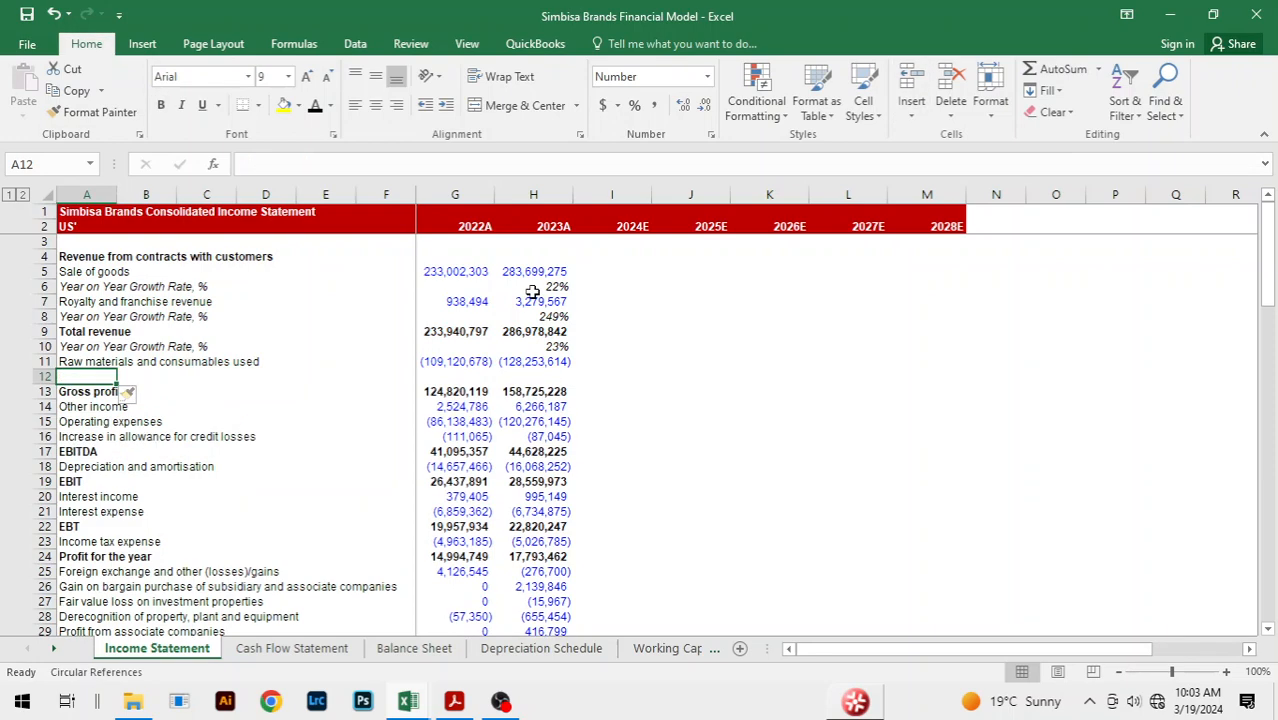
# - Enter the label "COGS as a % of revenue" in A12
pyautogui.write('COGS a')
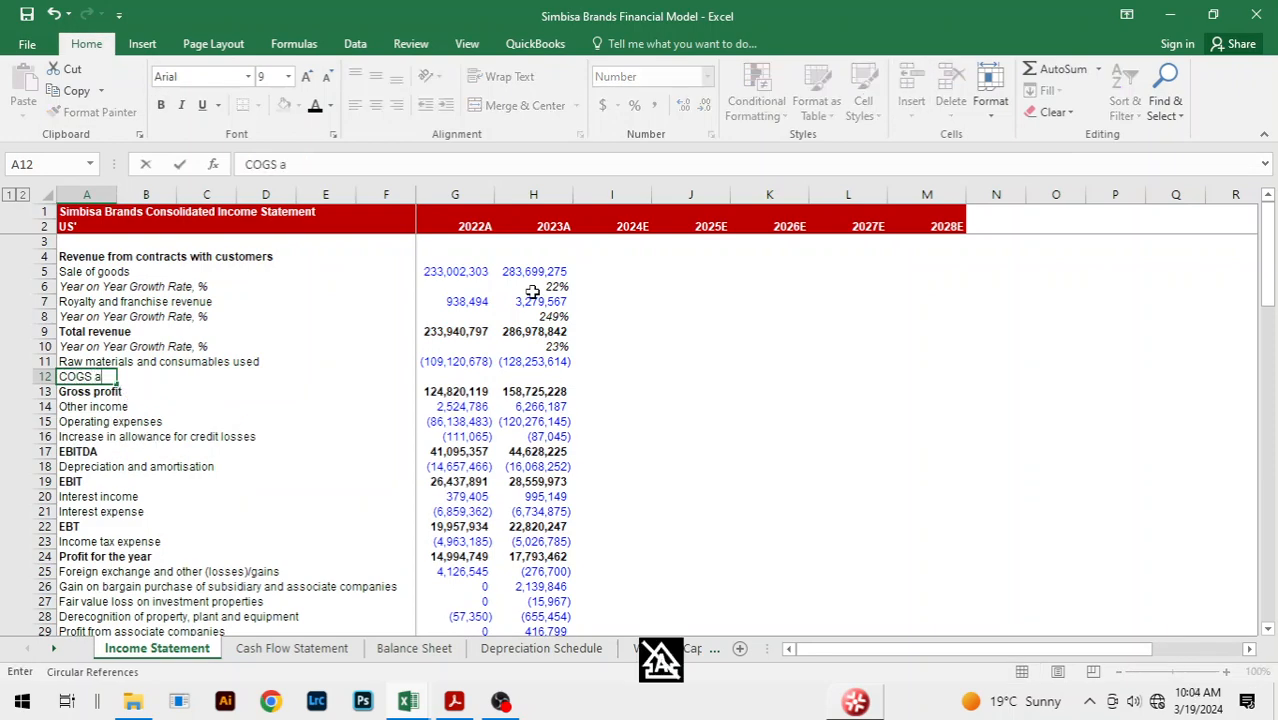
pyautogui.write('s a % o')
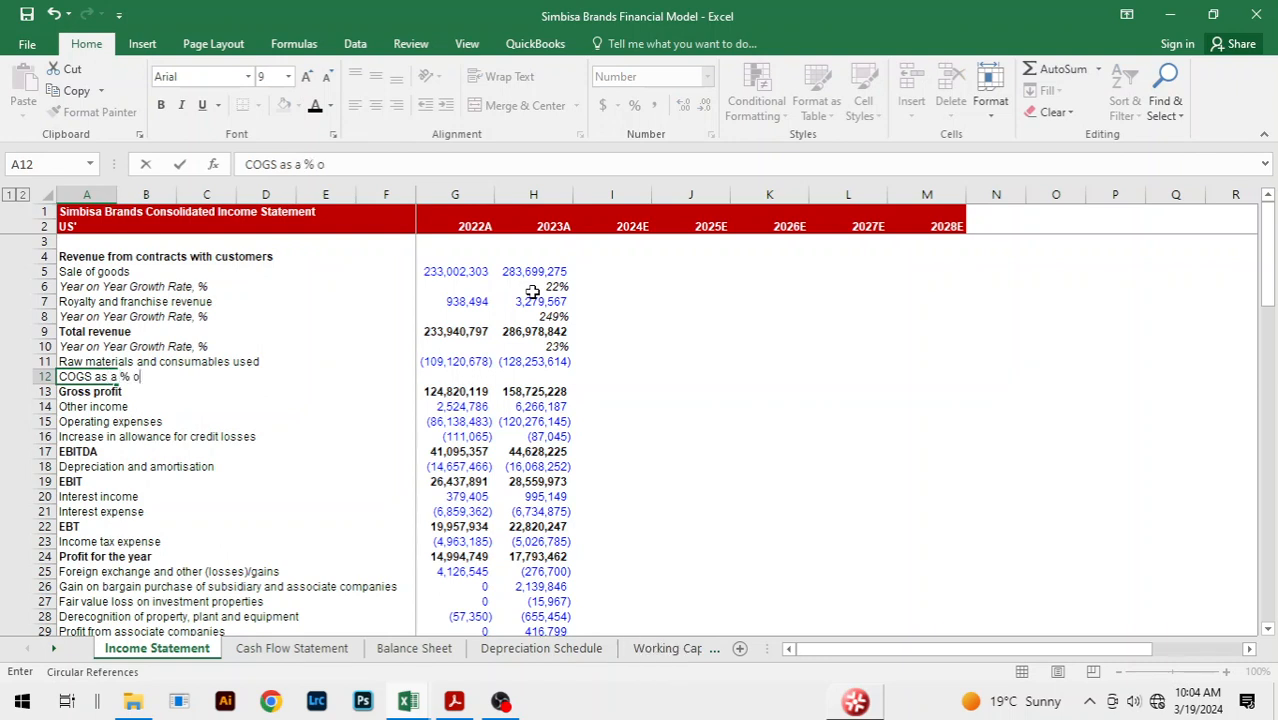
pyautogui.write('f revenue')
pyautogui.hotkey('ctrl', 'Return')
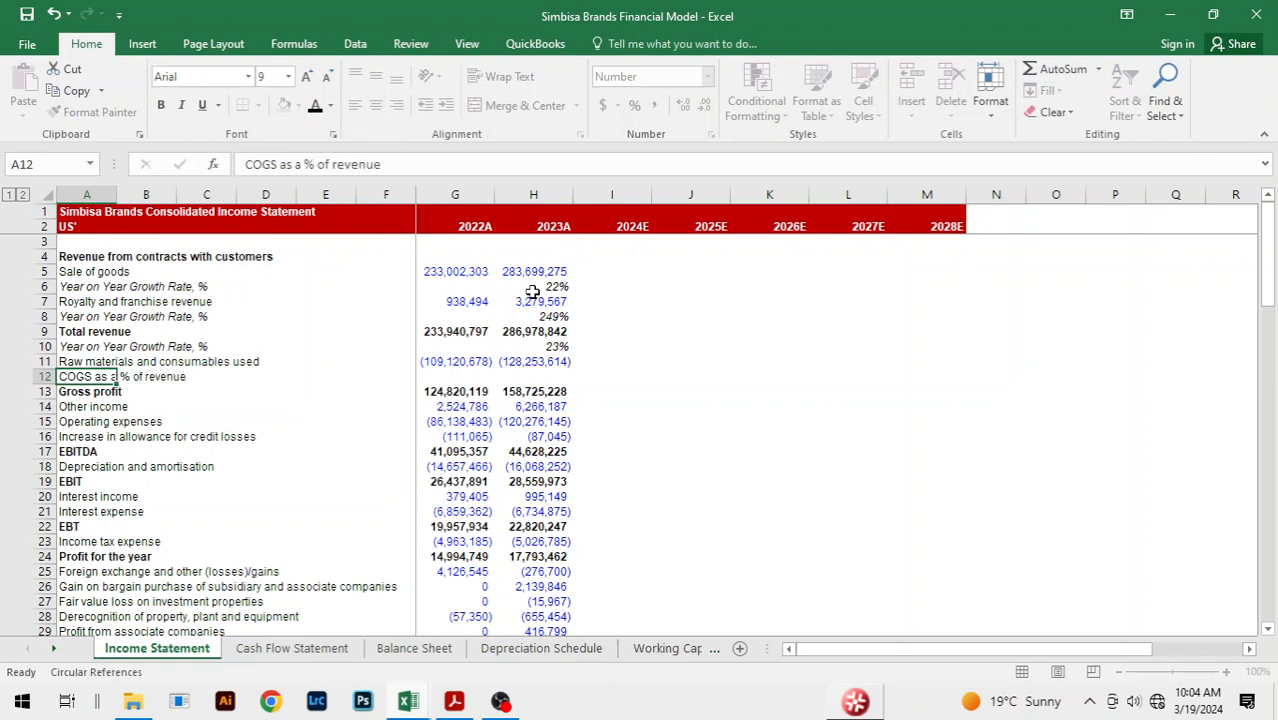
# - Italicise the COGS as a % of revenue row from A12 to M12, then select its 2023A cell H12
pyautogui.moveTo(87, 376); pyautogui.dragTo(955, 376)
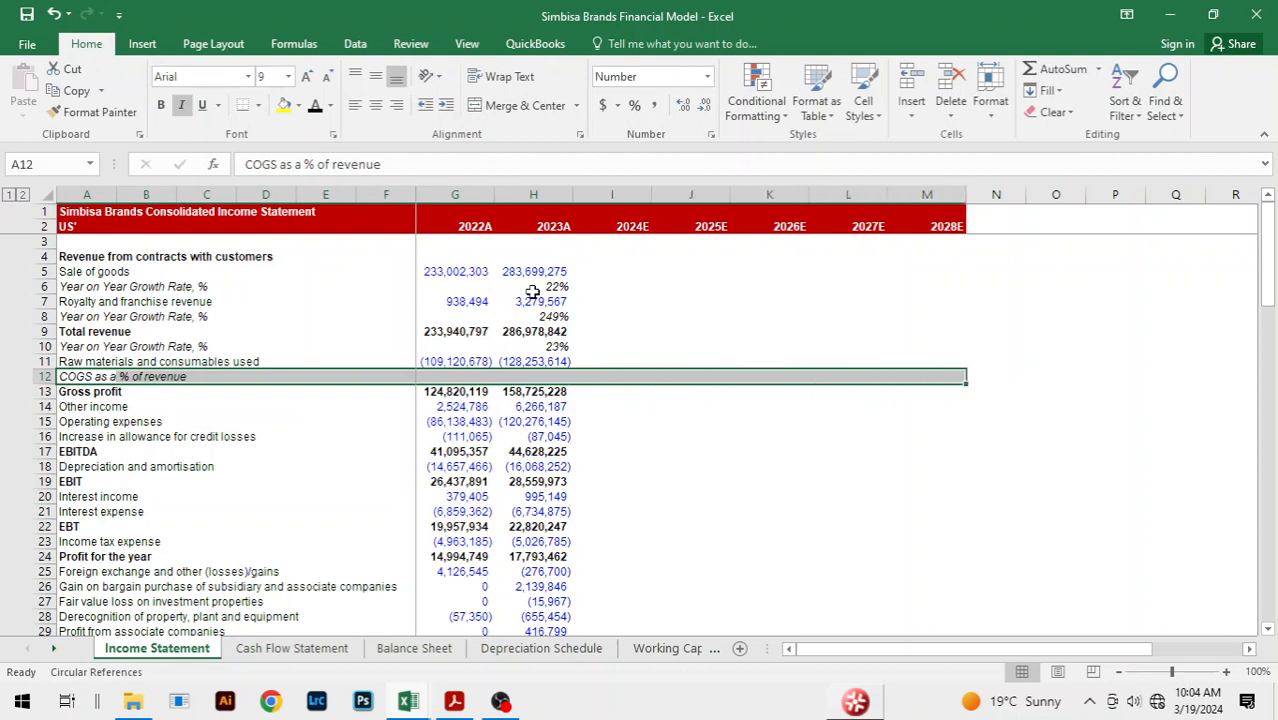
pyautogui.press('Right')
pyautogui.press('Right')
pyautogui.press('Right')
pyautogui.press('Right')
pyautogui.press('Right')
pyautogui.press('Right')
pyautogui.press('Right')
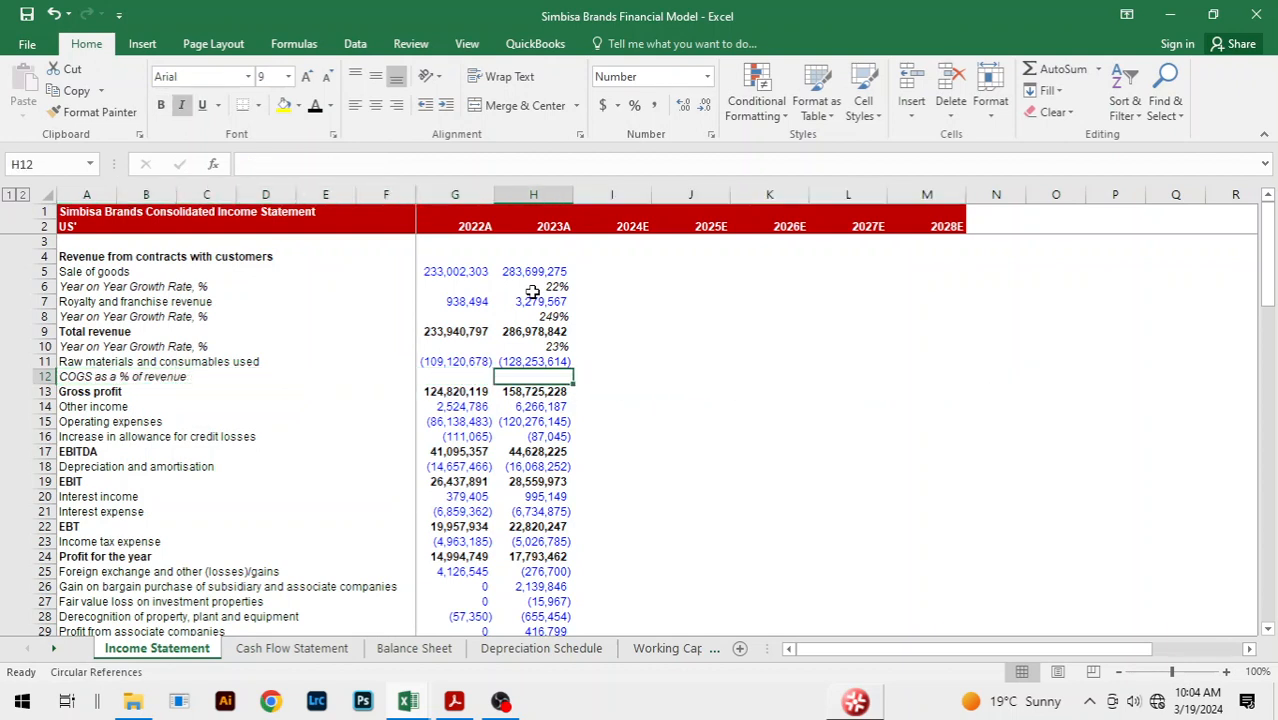
# - Calculate 2022A COGS as a % of revenue in G12 with the formula =-G11/G9
pyautogui.press('Left')
pyautogui.write('=')
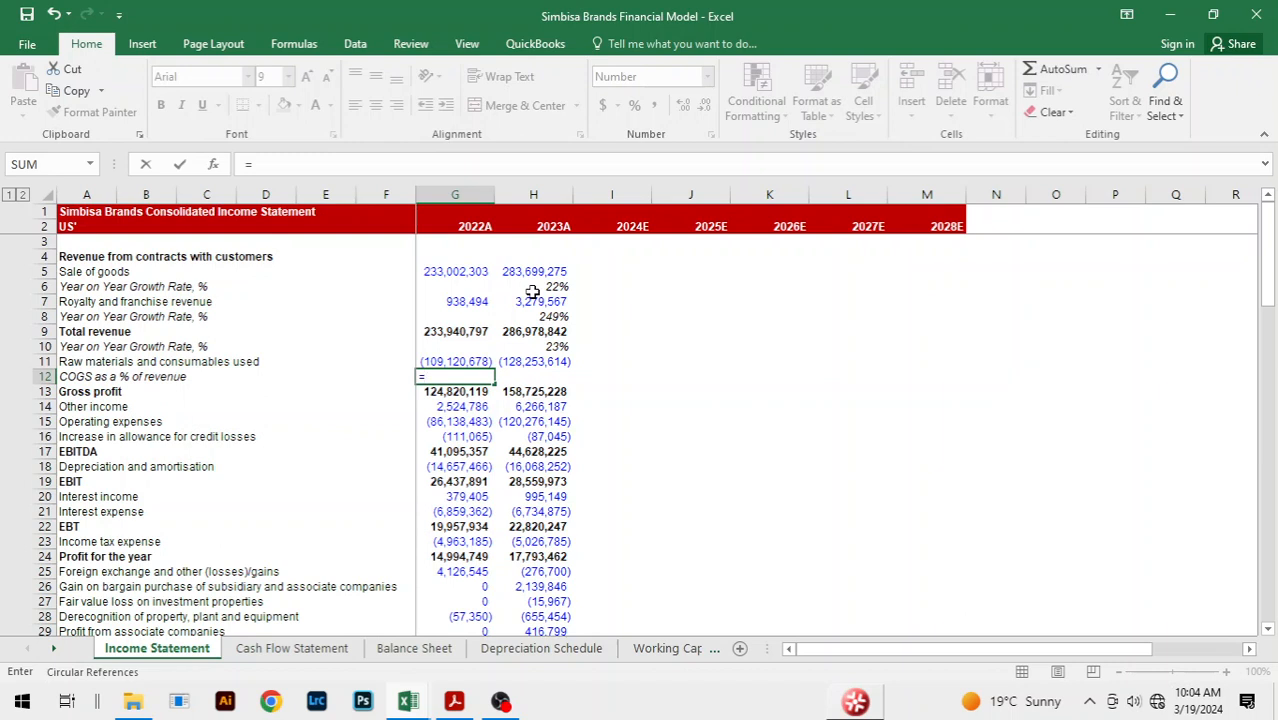
pyautogui.write('-')
pyautogui.press('Up')
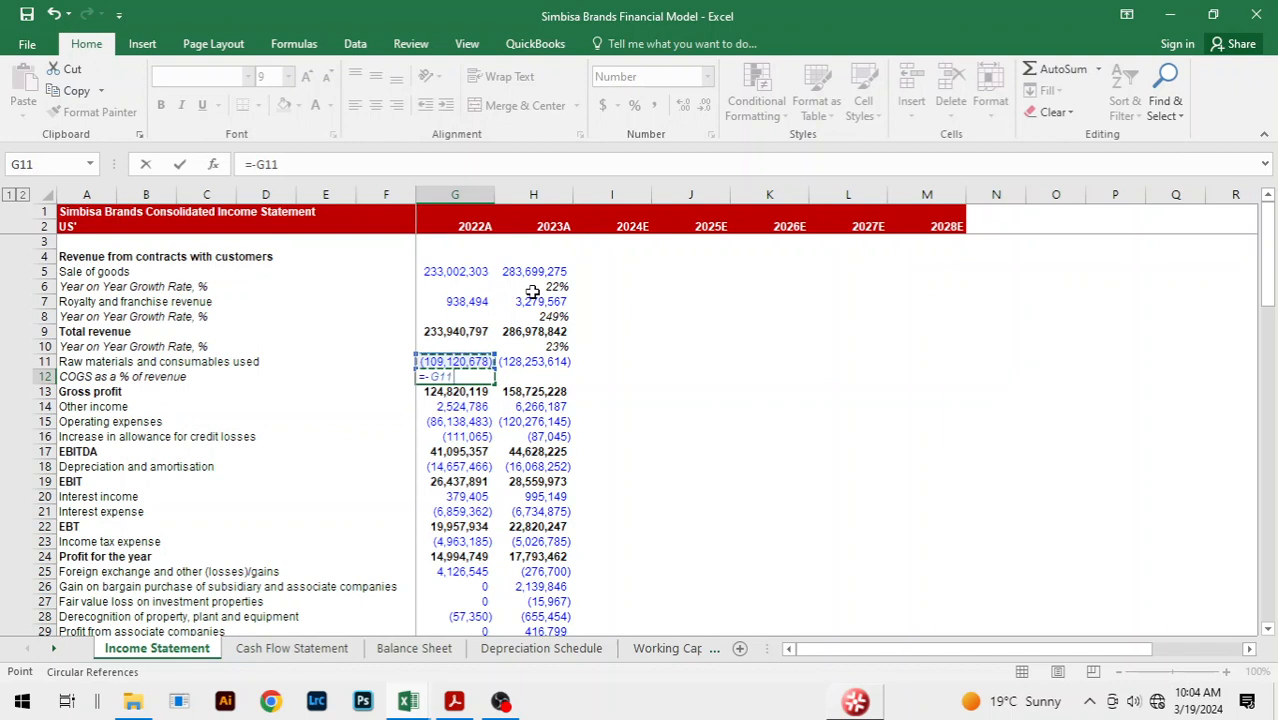
pyautogui.write('/')
pyautogui.press('Up')
pyautogui.press('Up')
pyautogui.press('Up')
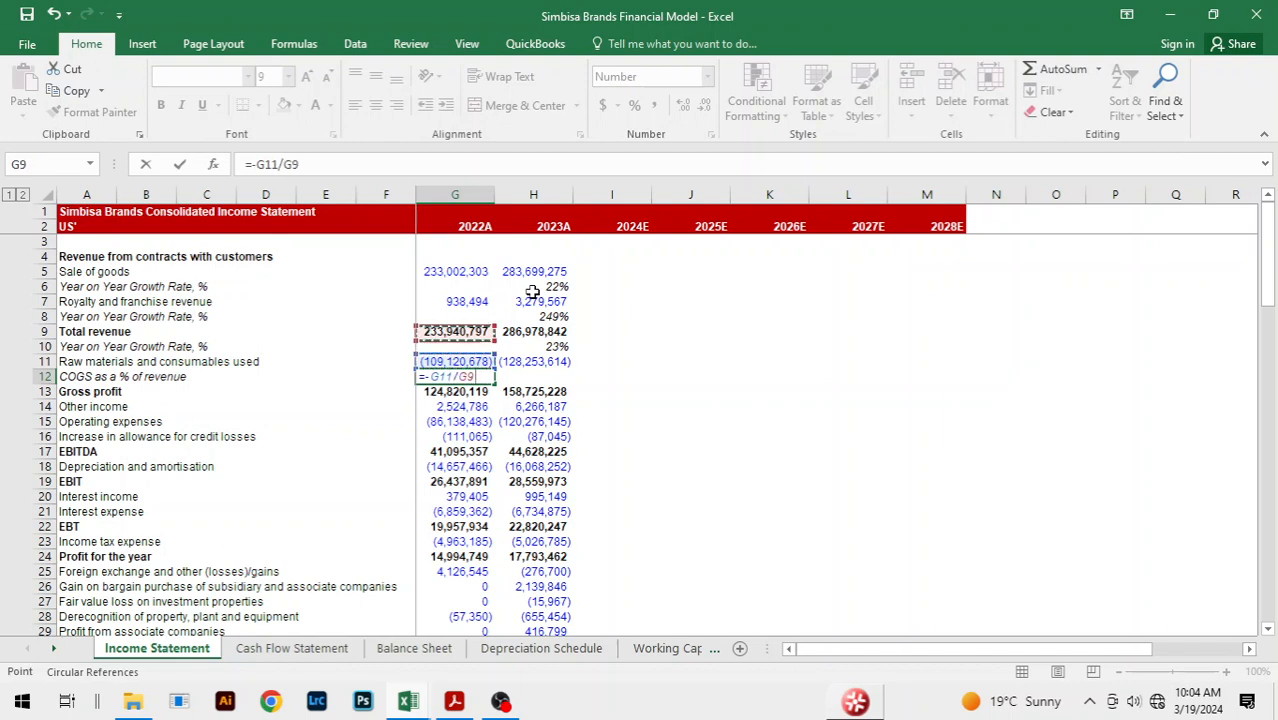
pyautogui.press('Return')
# - Copy the G12 formula across to H12 and format both cells as percentages
pyautogui.press('Up')
pyautogui.hotkey('shift', 'Right')
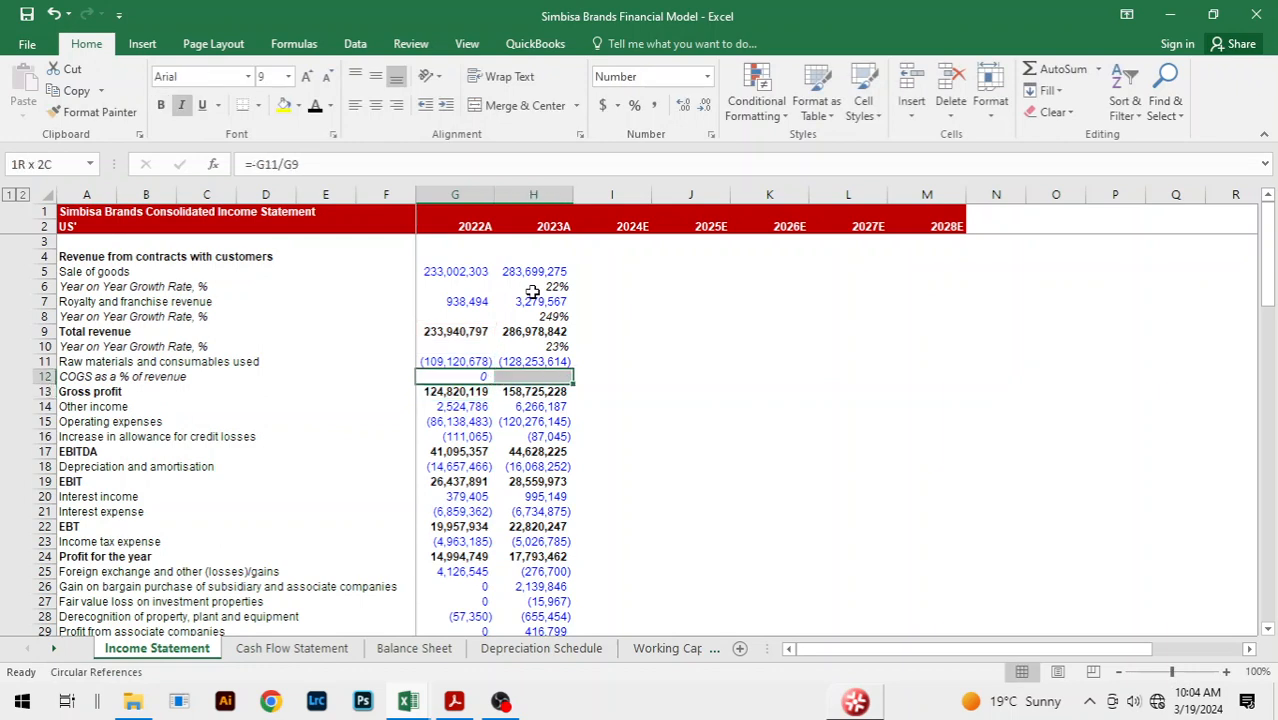
pyautogui.hotkey('ctrl', 'r')
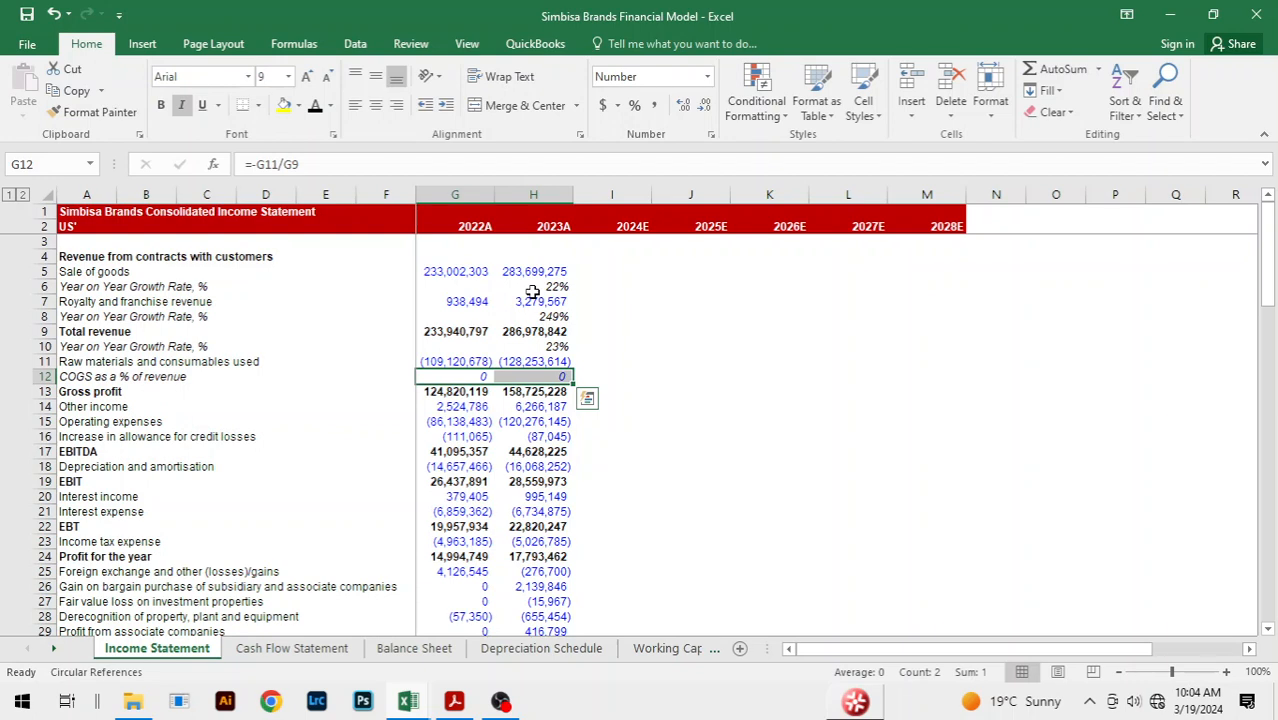
pyautogui.hotkey('ctrl', 'shift', '5')
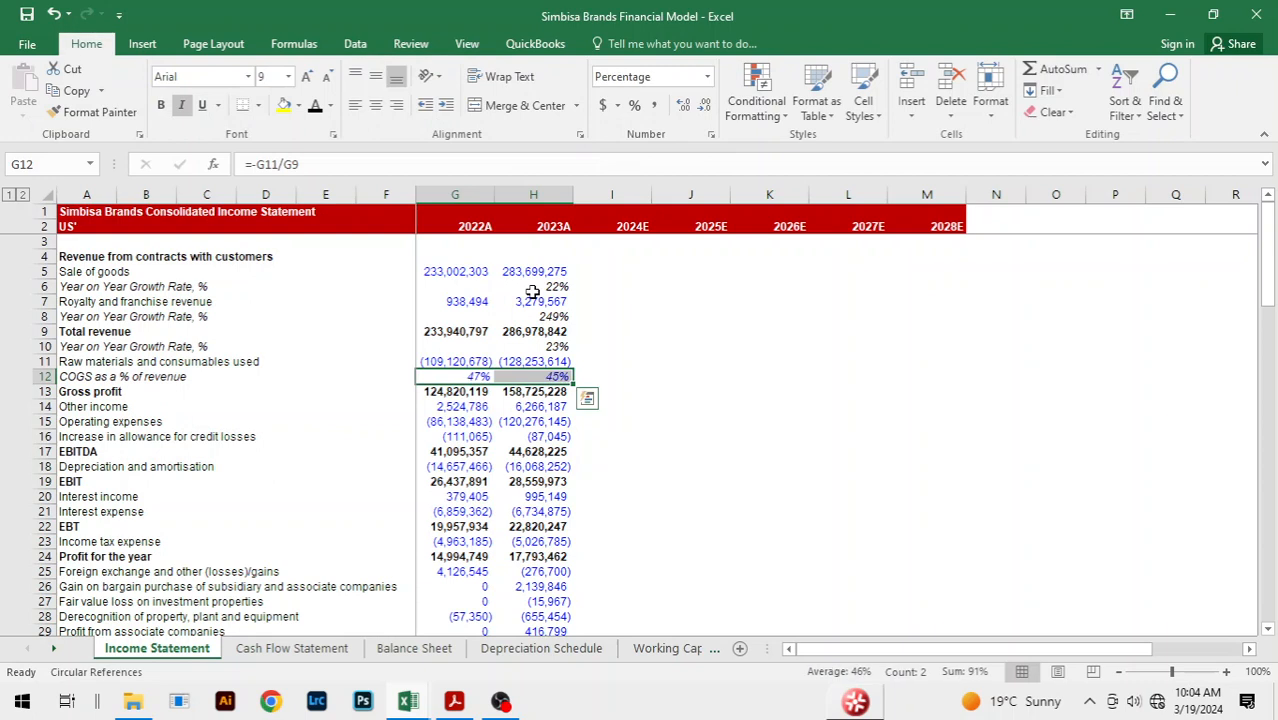
# - Set the font colour of the COGS percentages in G12:H12 to Automatic black
pyautogui.press('alt')
pyautogui.press('h')
pyautogui.press('f')
pyautogui.press('c')
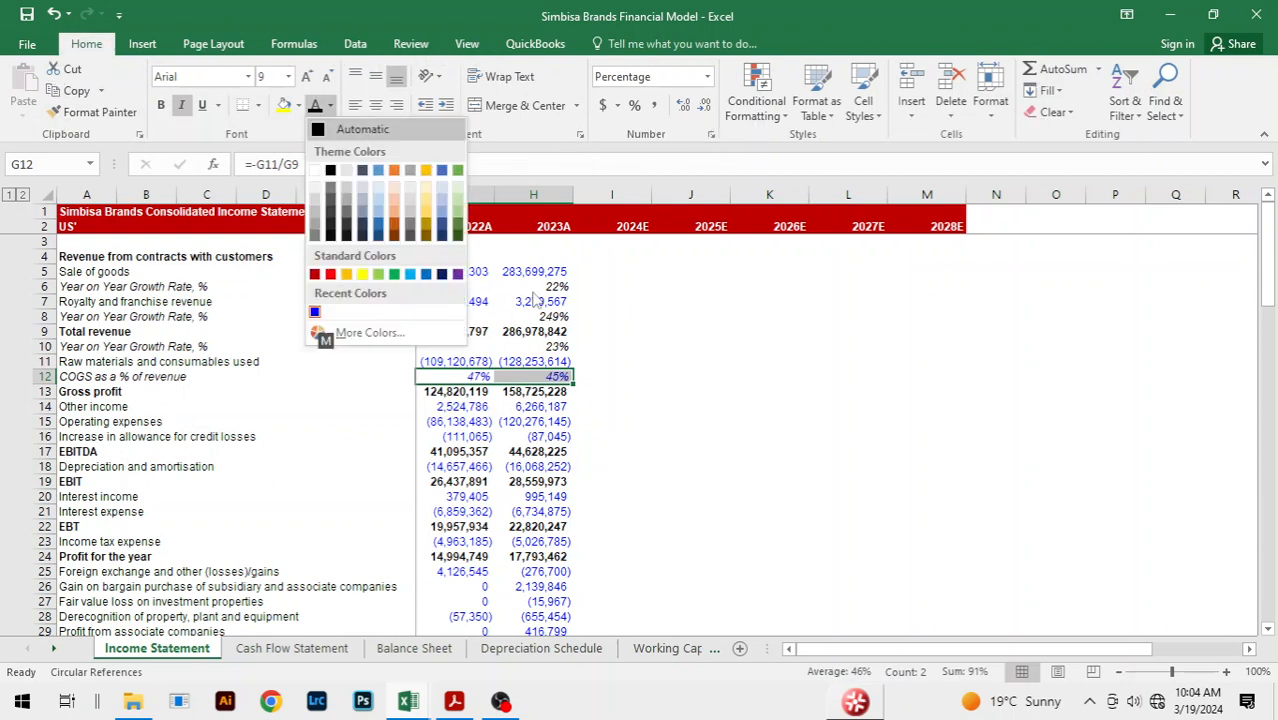
pyautogui.press('Escape')
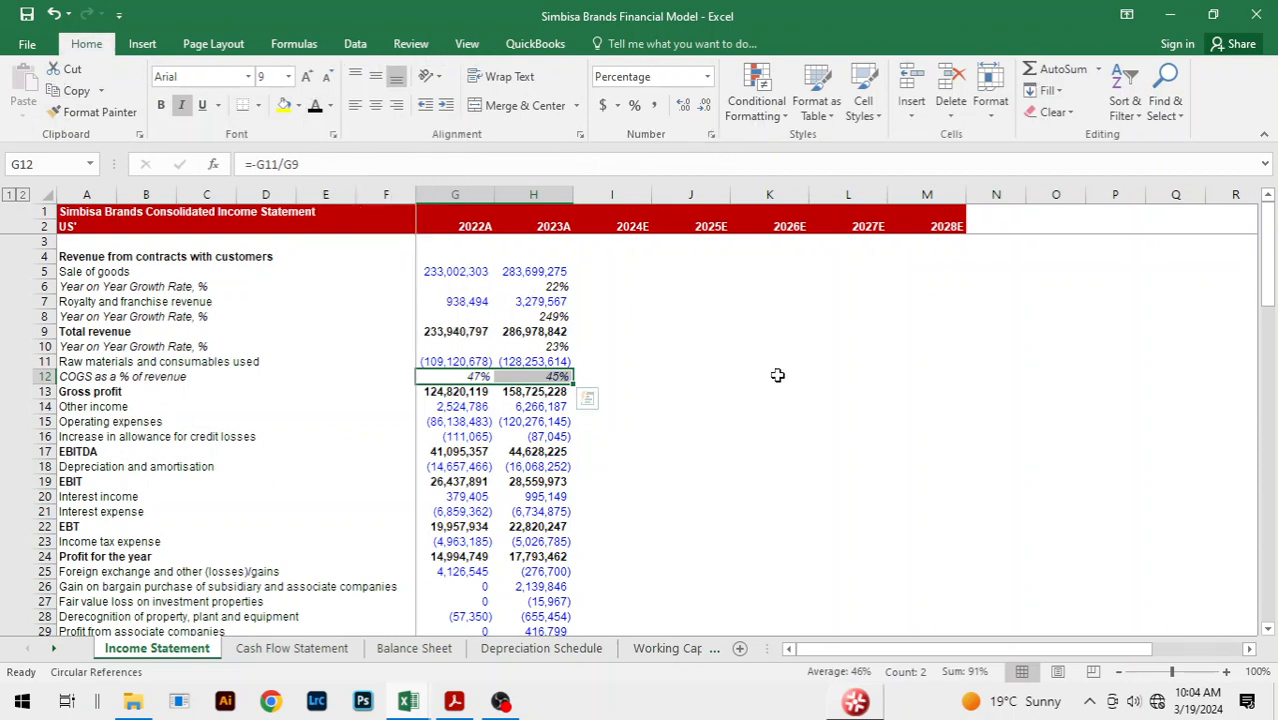
pyautogui.click(772, 376)
pyautogui.click(632, 450)
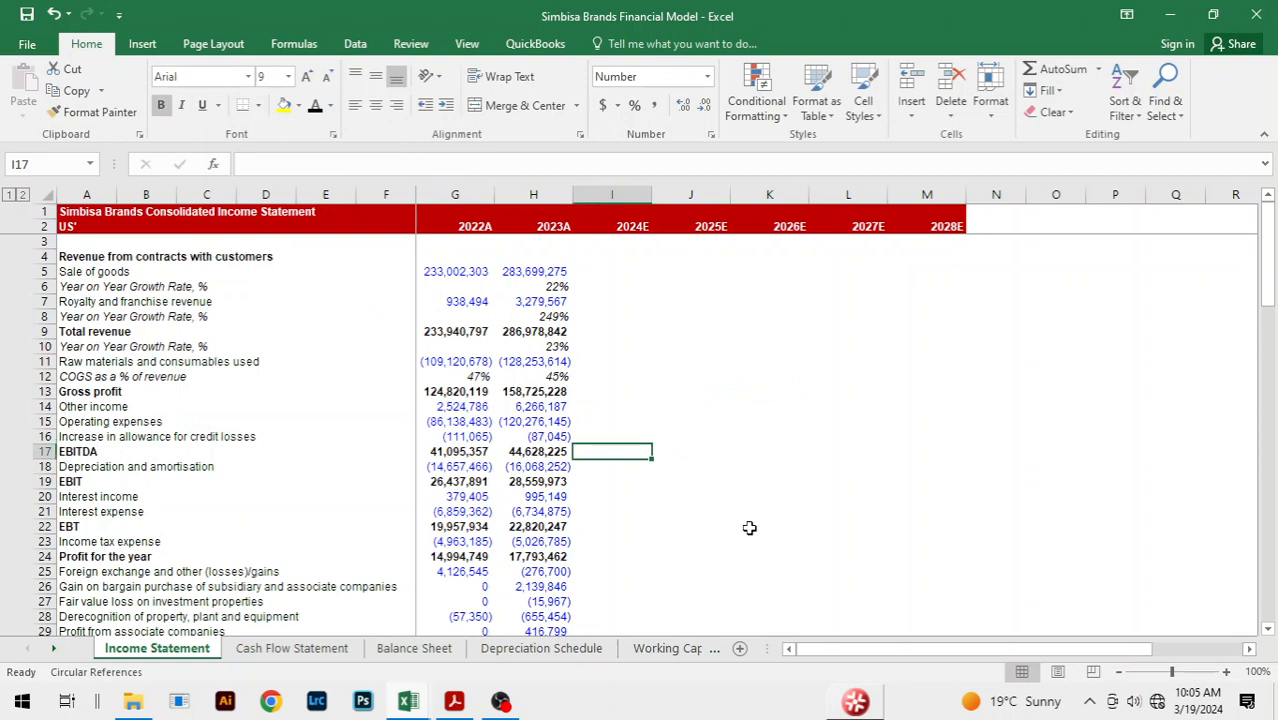
# - Insert a row between Gross profit and Other income and label it "Gross profit margin, %" in A14
pyautogui.click(91, 407)
pyautogui.hotkey('alt', 'h')
pyautogui.write('ir')
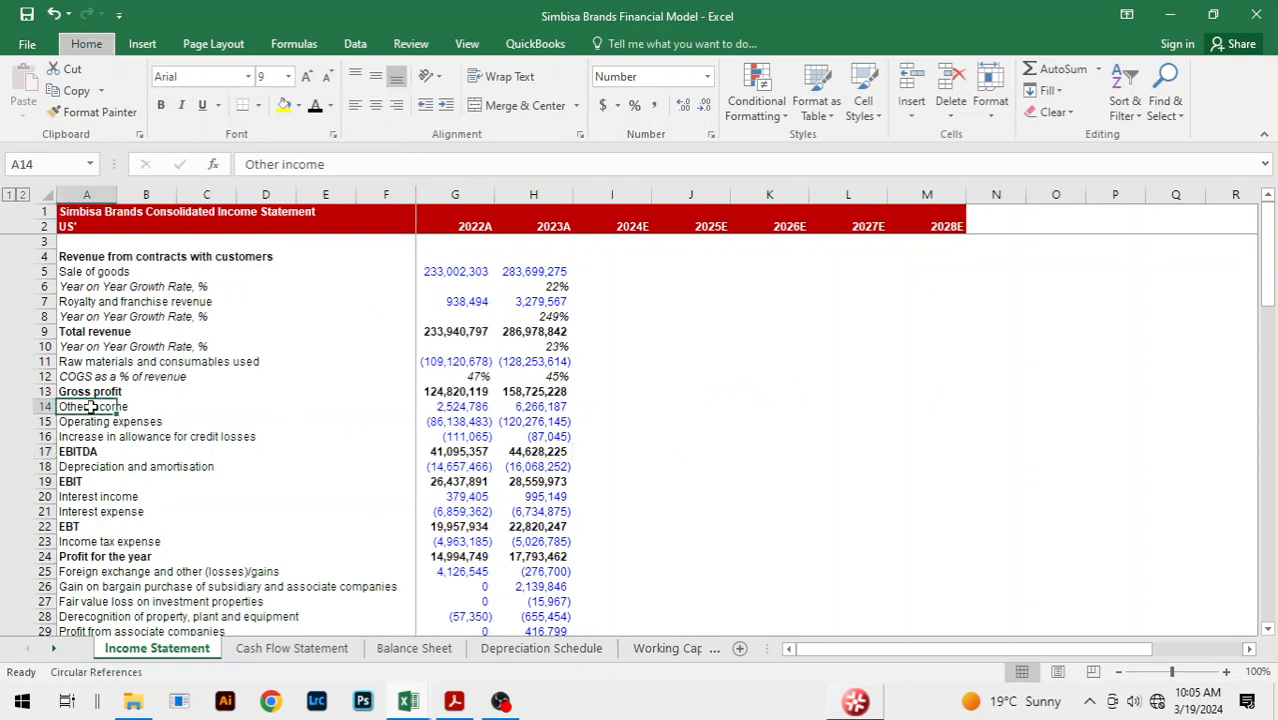
pyautogui.write('Gross profit')
pyautogui.doubleClick(107, 406)
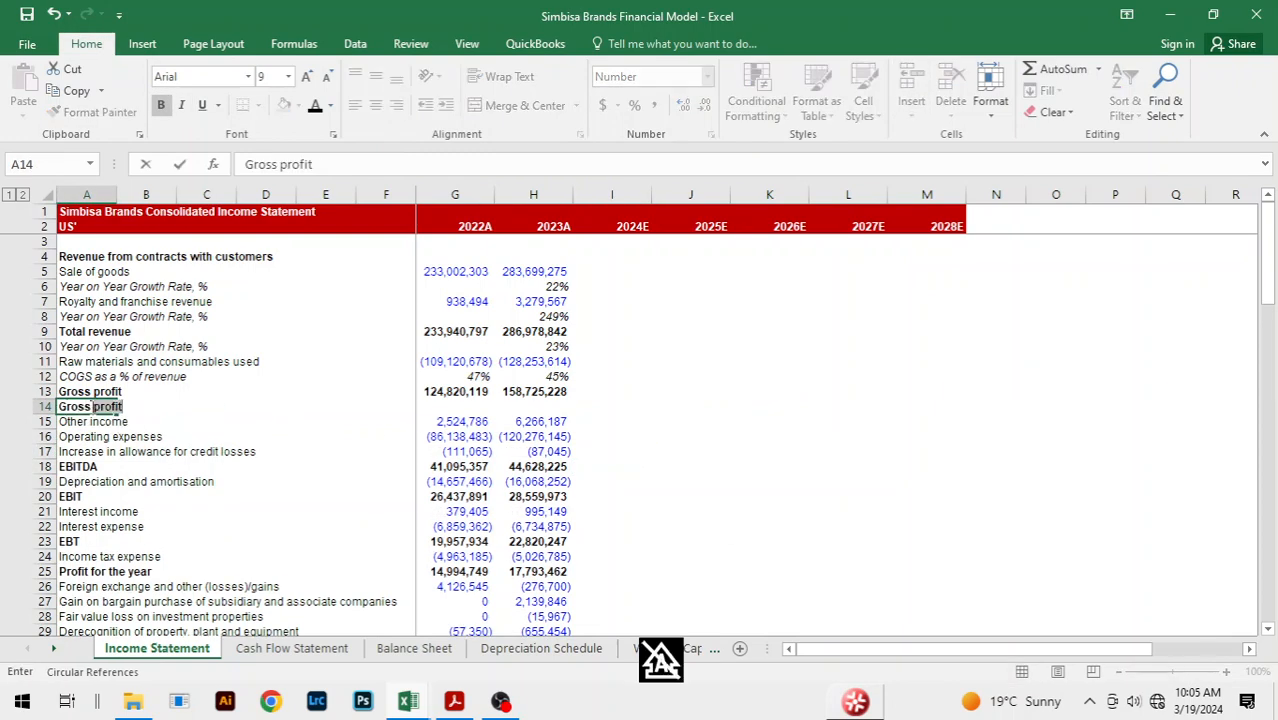
pyautogui.write('profit ma')
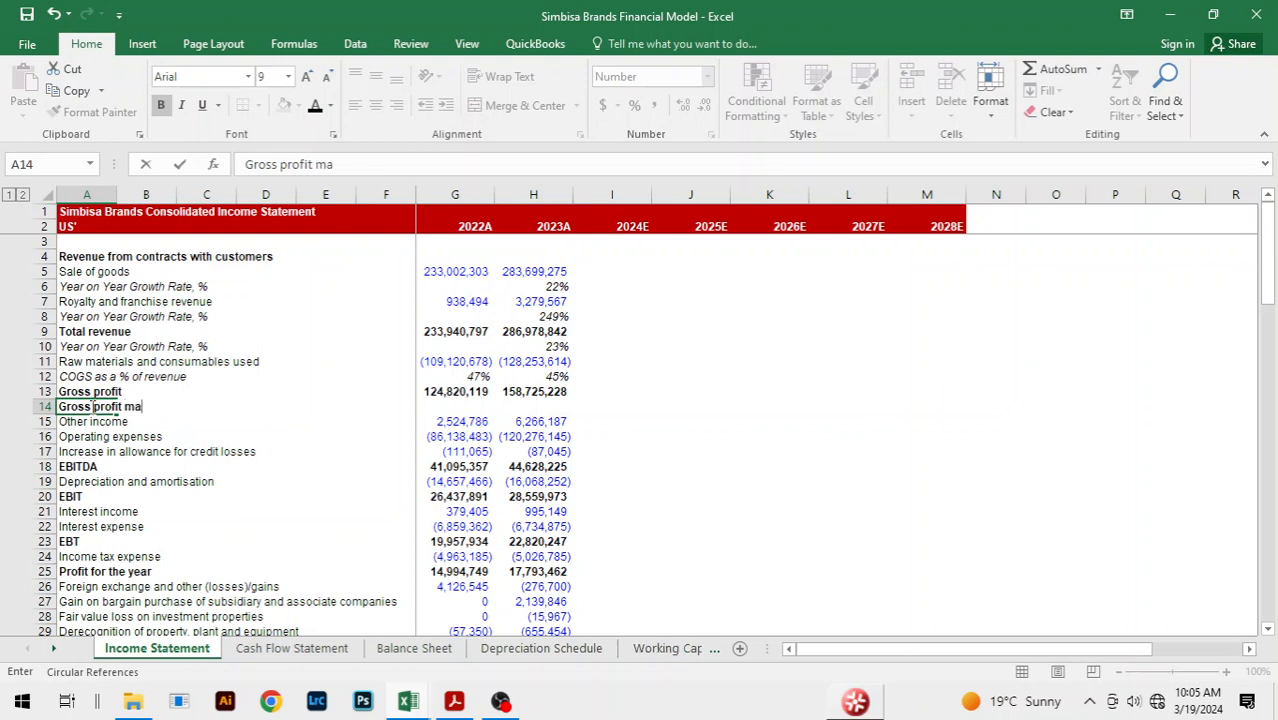
pyautogui.write('rgin, %')
pyautogui.press('Return')
# - Remove the bold from the Gross profit margin row A14:M14 and italicise it
pyautogui.moveTo(91, 406); pyautogui.dragTo(955, 410)
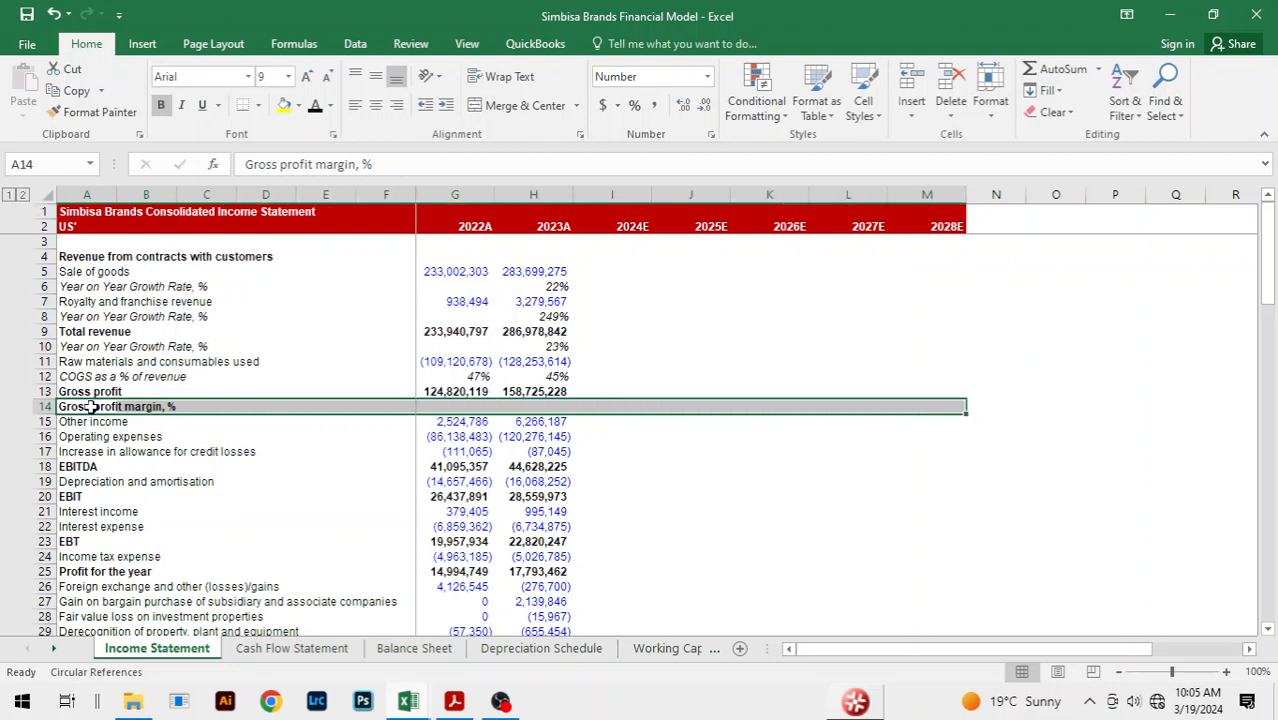
pyautogui.hotkey('ctrl', 'b')
pyautogui.hotkey('ctrl', 'i')
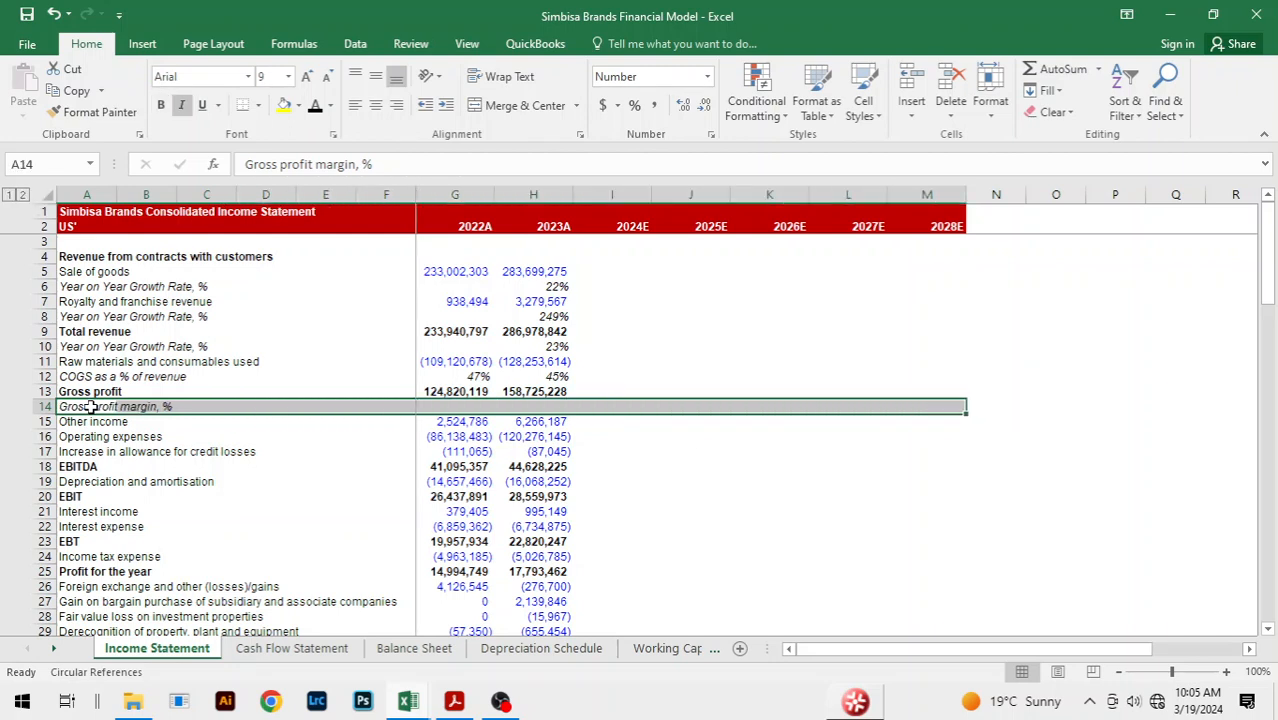
# - Calculate the 2022A gross profit margin in G14 with the formula =G13/G9
pyautogui.press('Right')
pyautogui.press('Right')
pyautogui.press('Right')
pyautogui.press('Right')
pyautogui.press('Right')
pyautogui.press('Right')
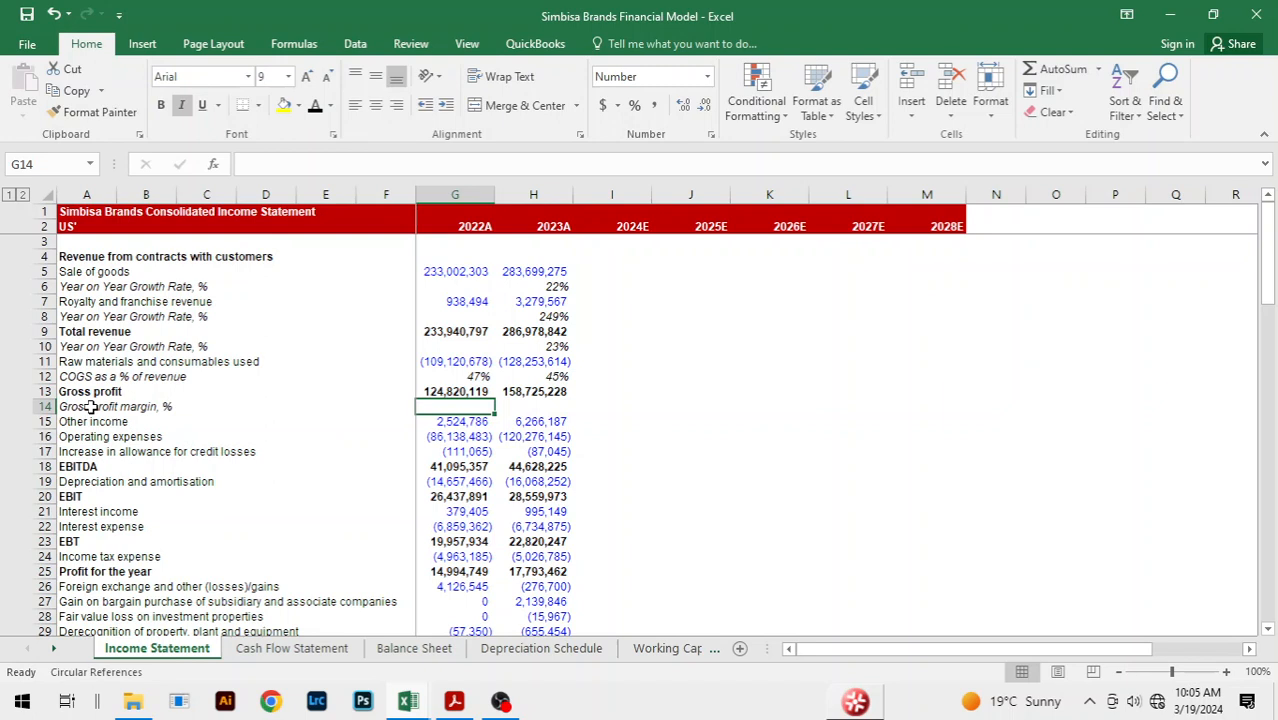
pyautogui.write('=')
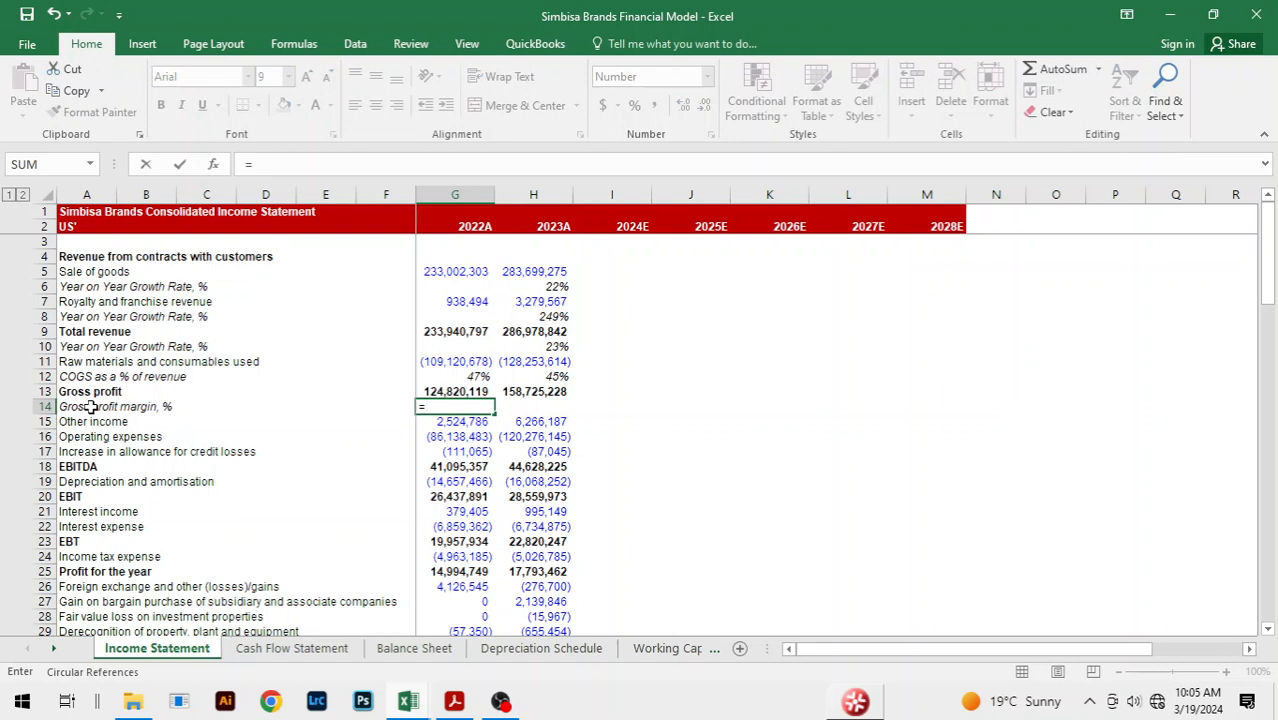
pyautogui.press('Up')
pyautogui.write('/')
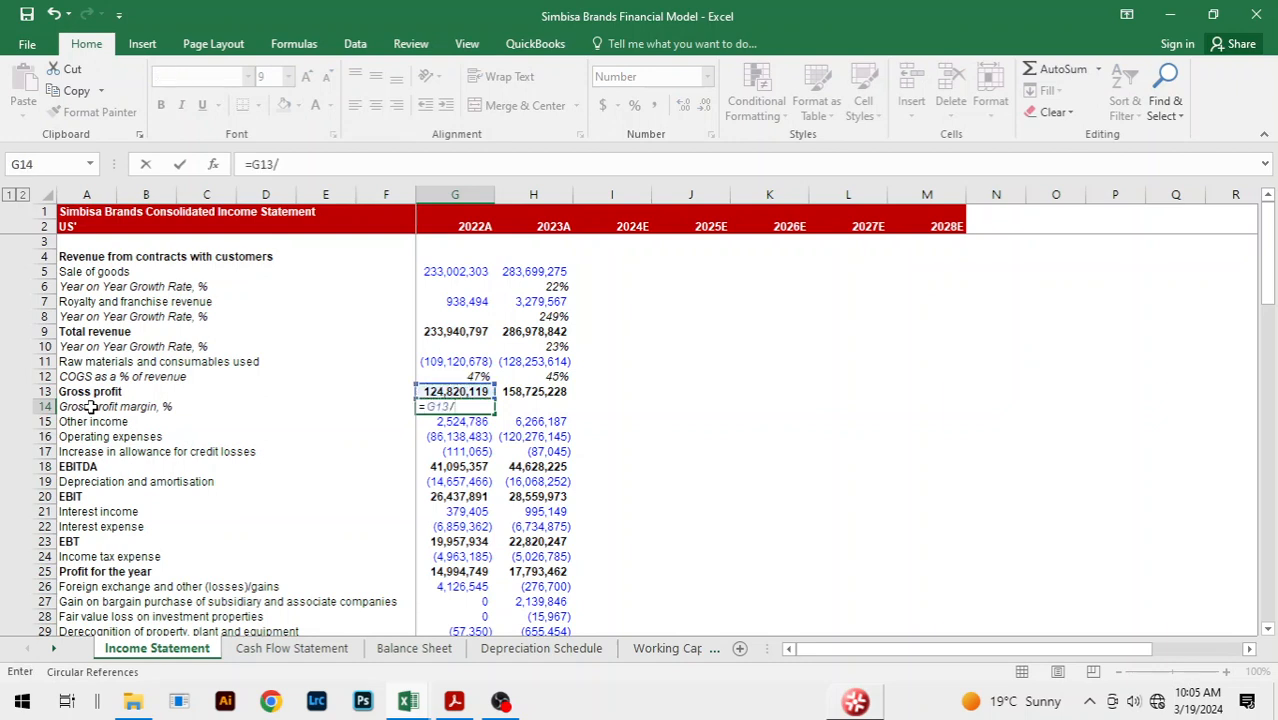
pyautogui.press('Up')
pyautogui.press('Up')
pyautogui.press('Up')
pyautogui.press('Up')
pyautogui.press('Up')
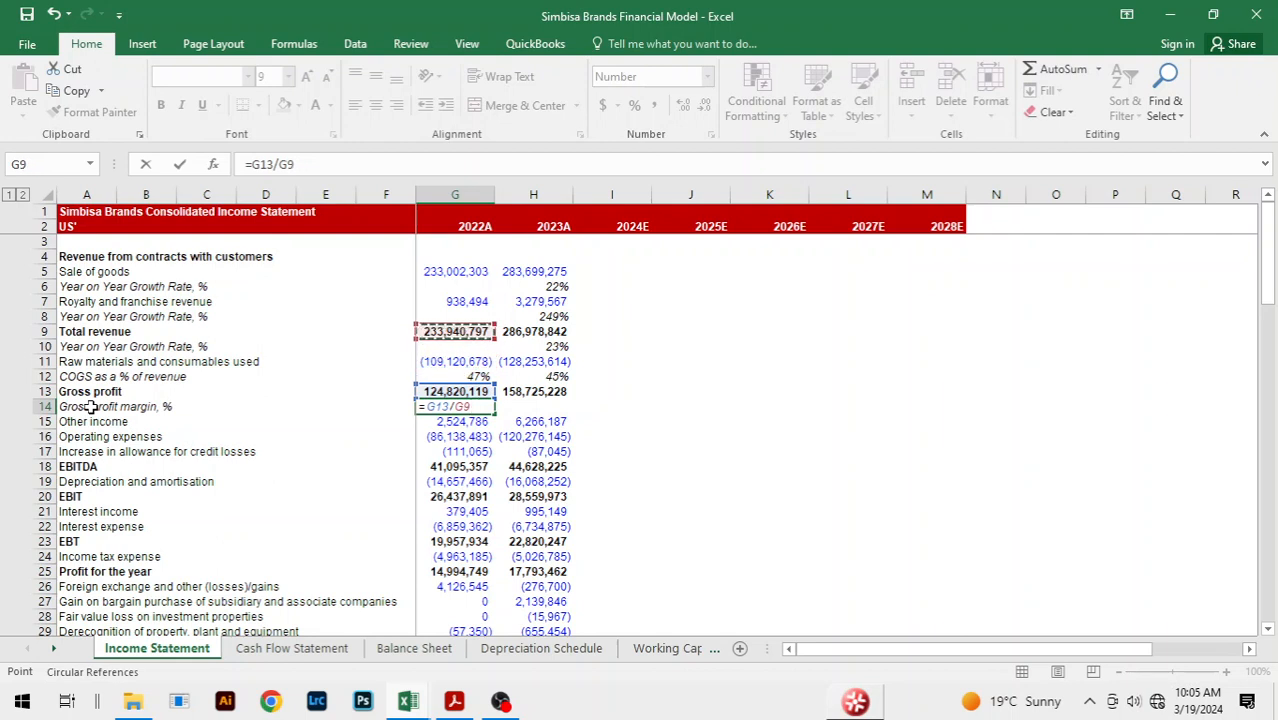
pyautogui.press('Return')
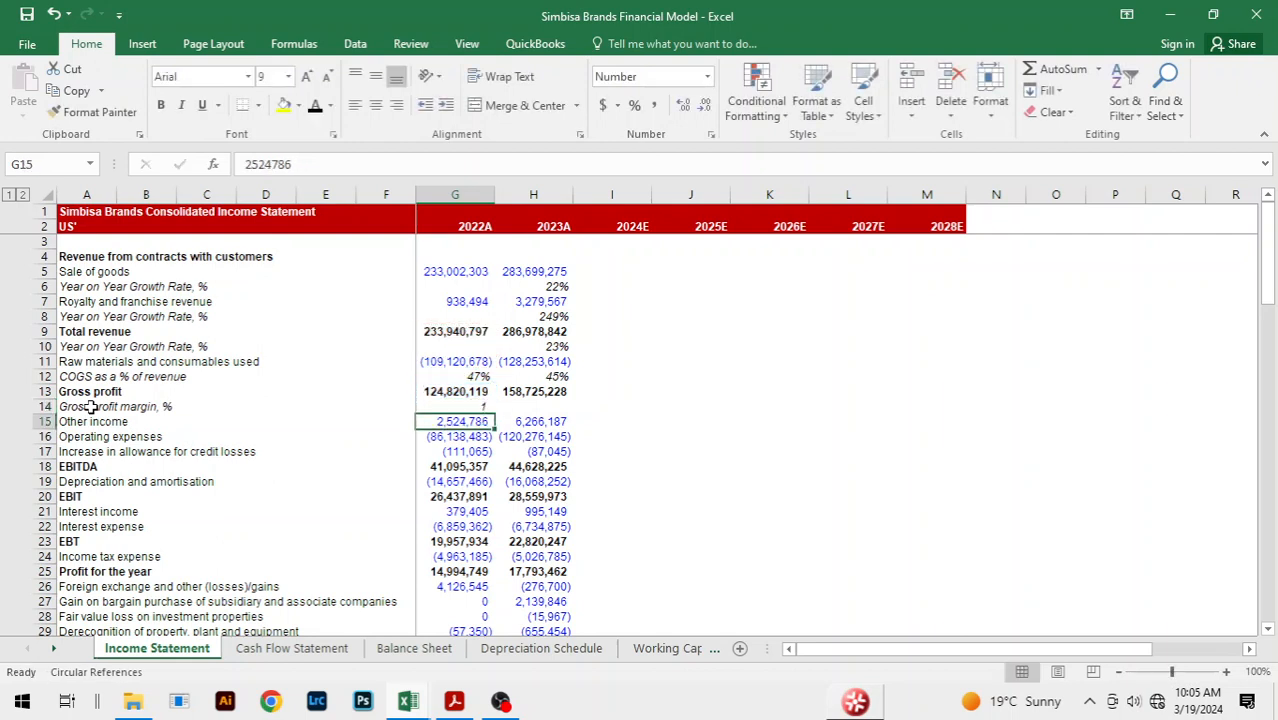
# - Copy the gross profit margin formula from G14 to H14 and format both cells as percentages
pyautogui.press('Up')
pyautogui.hotkey('shift', 'Right')
pyautogui.hotkey('ctrl', 'r')
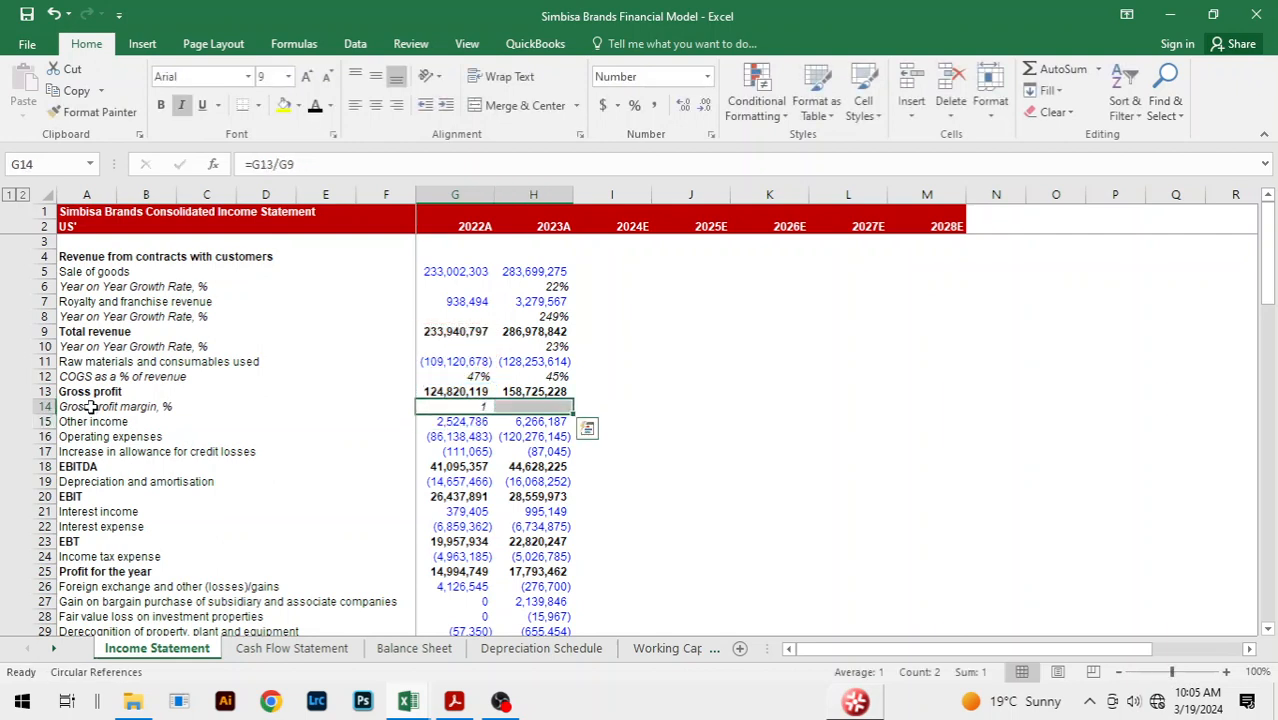
pyautogui.press('alt')
pyautogui.press('h')
pyautogui.press('p')
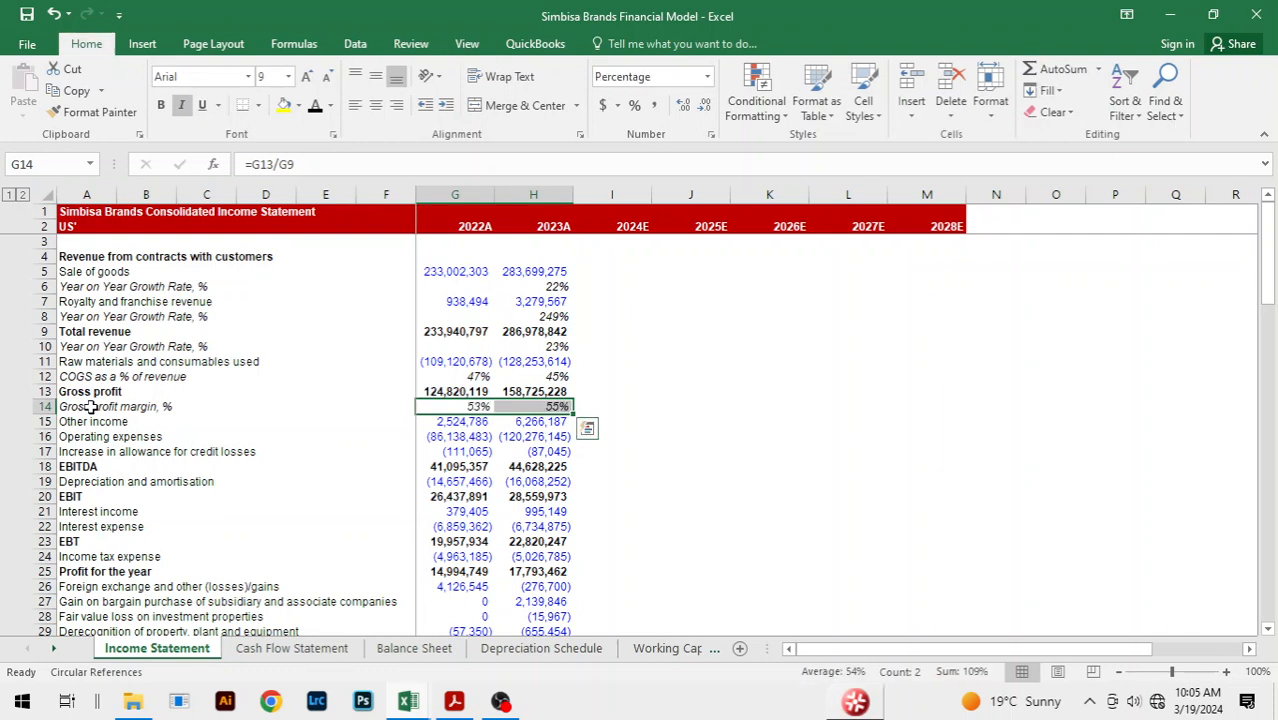
# - Insert a blank row between Other income and Operating expenses
pyautogui.press('Down')
pyautogui.press('Down')
pyautogui.press('Down')
pyautogui.press('Down')
pyautogui.press('Up')
pyautogui.press('Up')
pyautogui.press('Up')
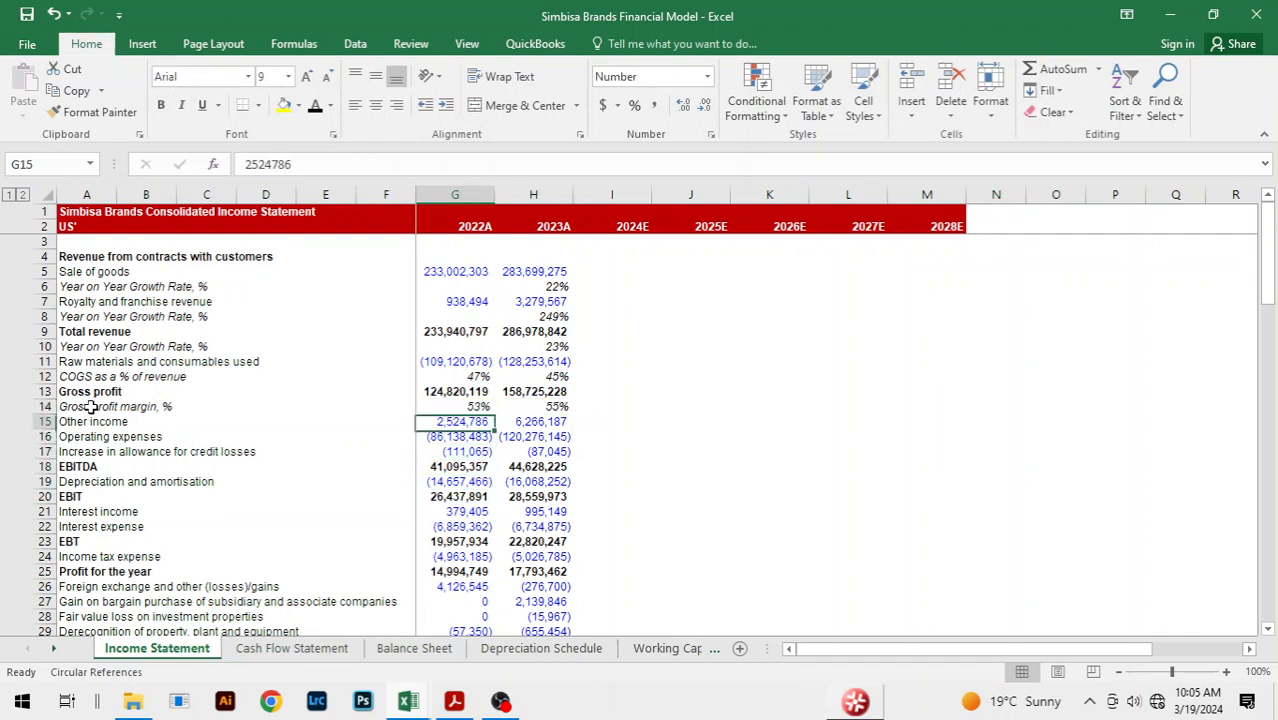
pyautogui.press('Up')
pyautogui.press('Up')
pyautogui.press('Down')
pyautogui.press('Down')
pyautogui.press('Down')
pyautogui.press('Left')
pyautogui.press('Left')
pyautogui.press('Left')
pyautogui.press('Left')
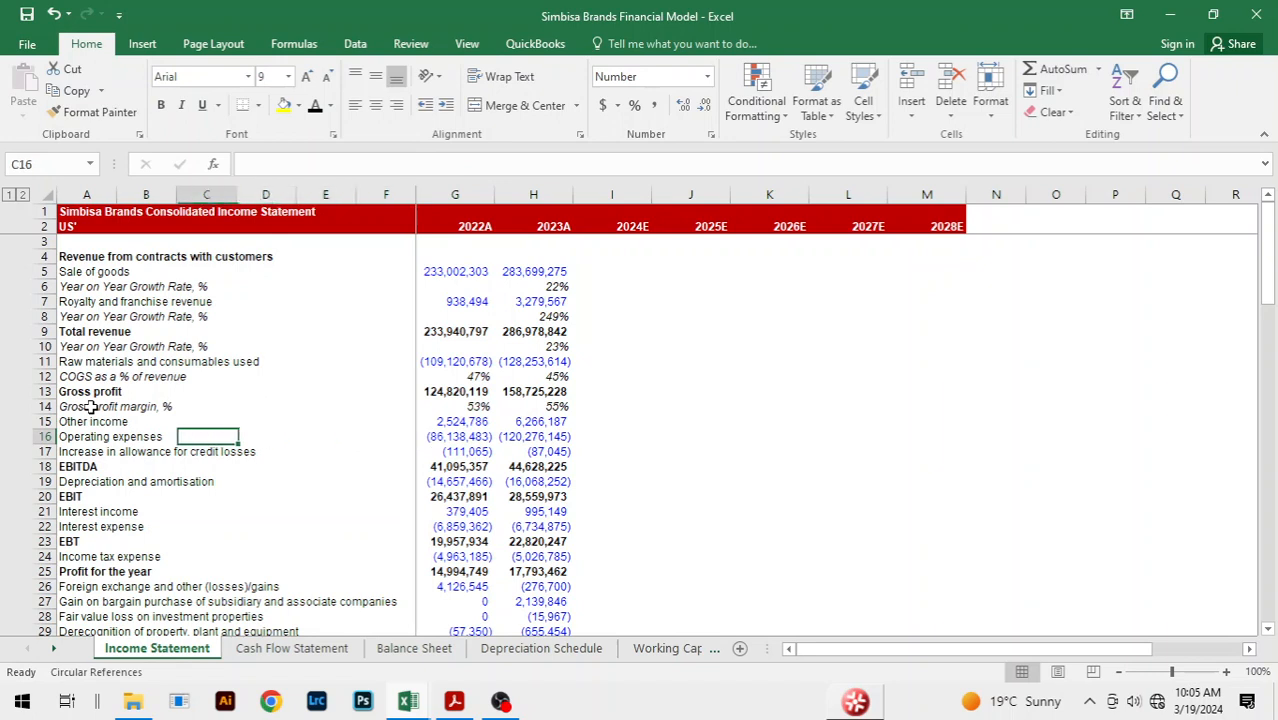
pyautogui.press('Left')
pyautogui.press('Left')
pyautogui.hotkey('alt', 'h')
pyautogui.press('i')
pyautogui.press('r')
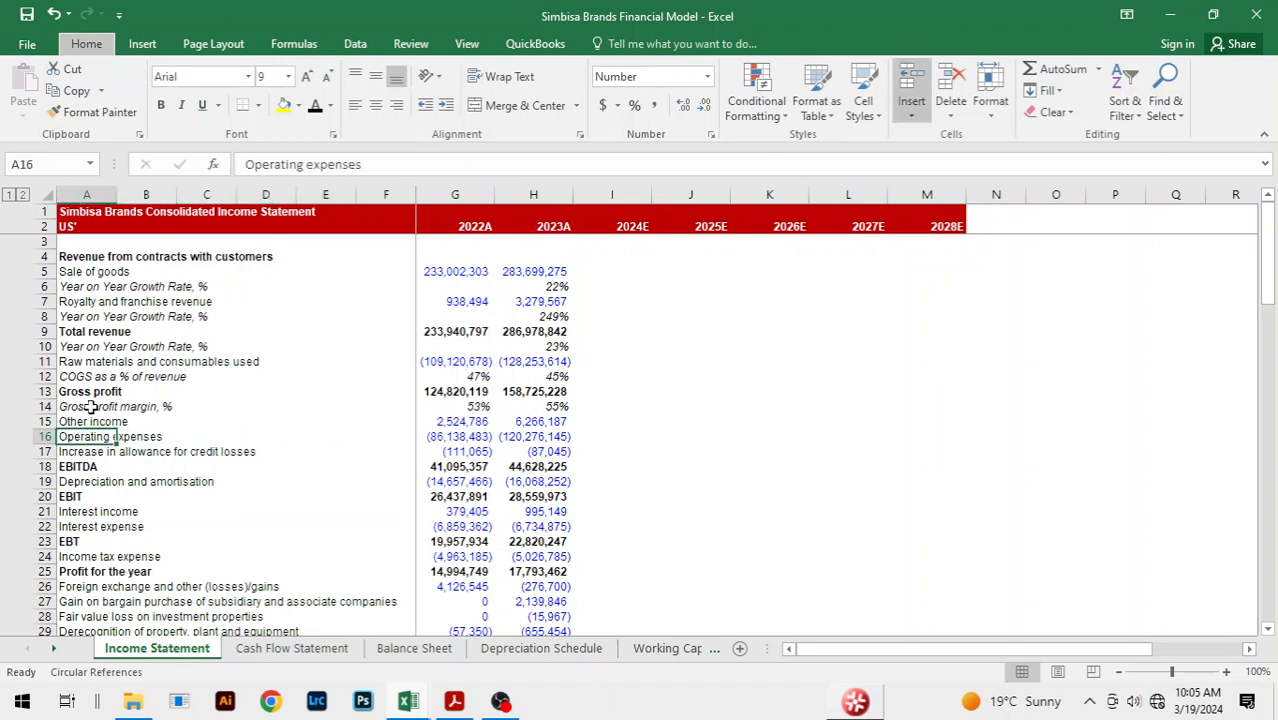
# - Label A16 "Other income as a % of revenue" and italicise the row from A16 to M16
pyautogui.write('Other income')
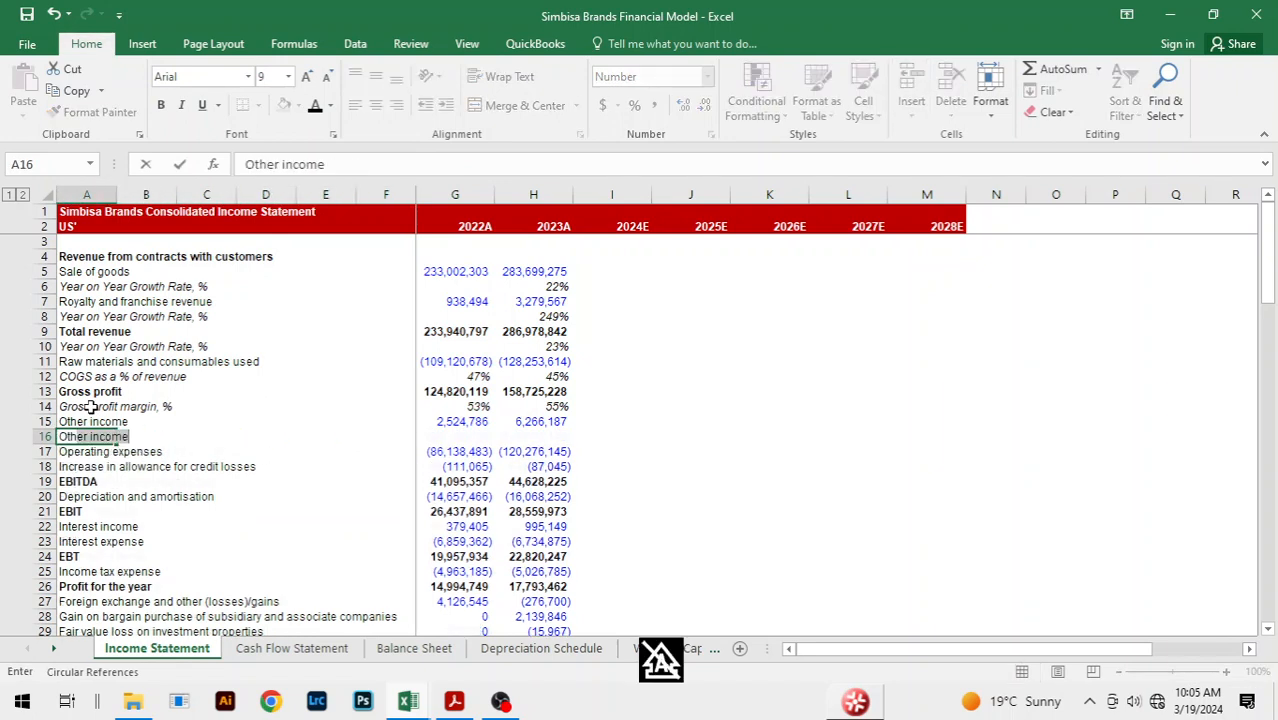
pyautogui.write(' as a')
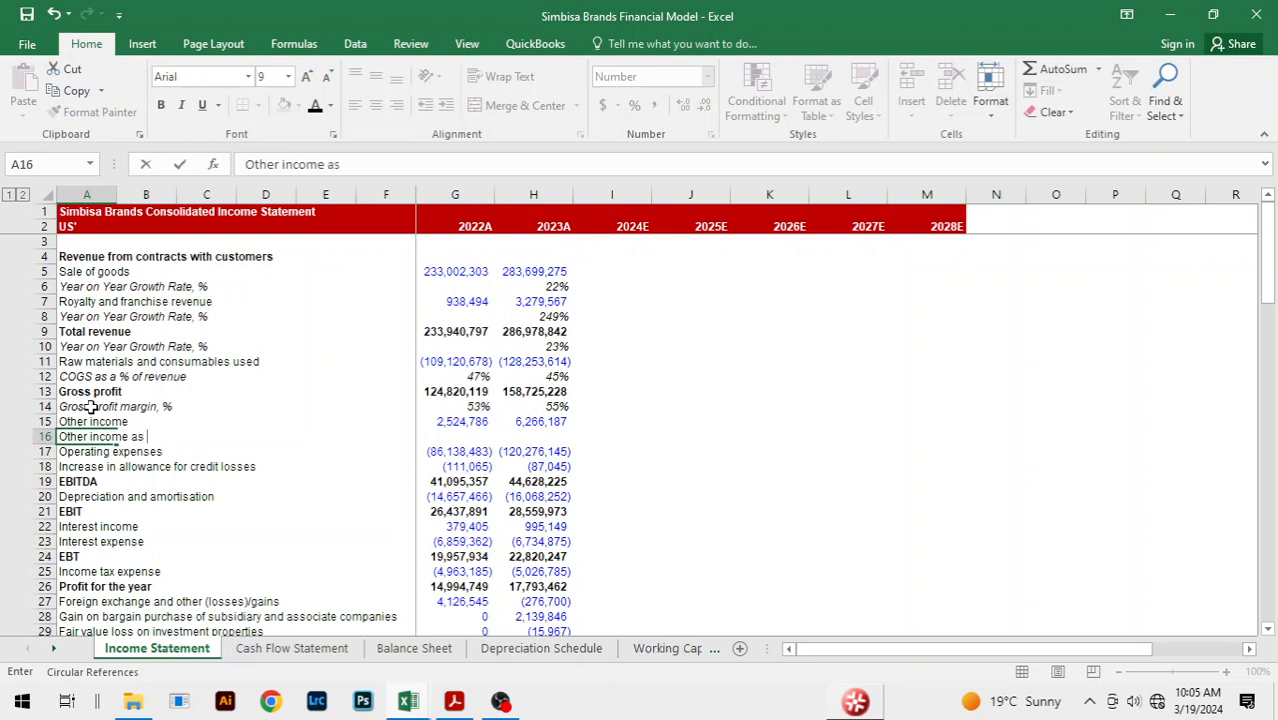
pyautogui.write('of revenue')
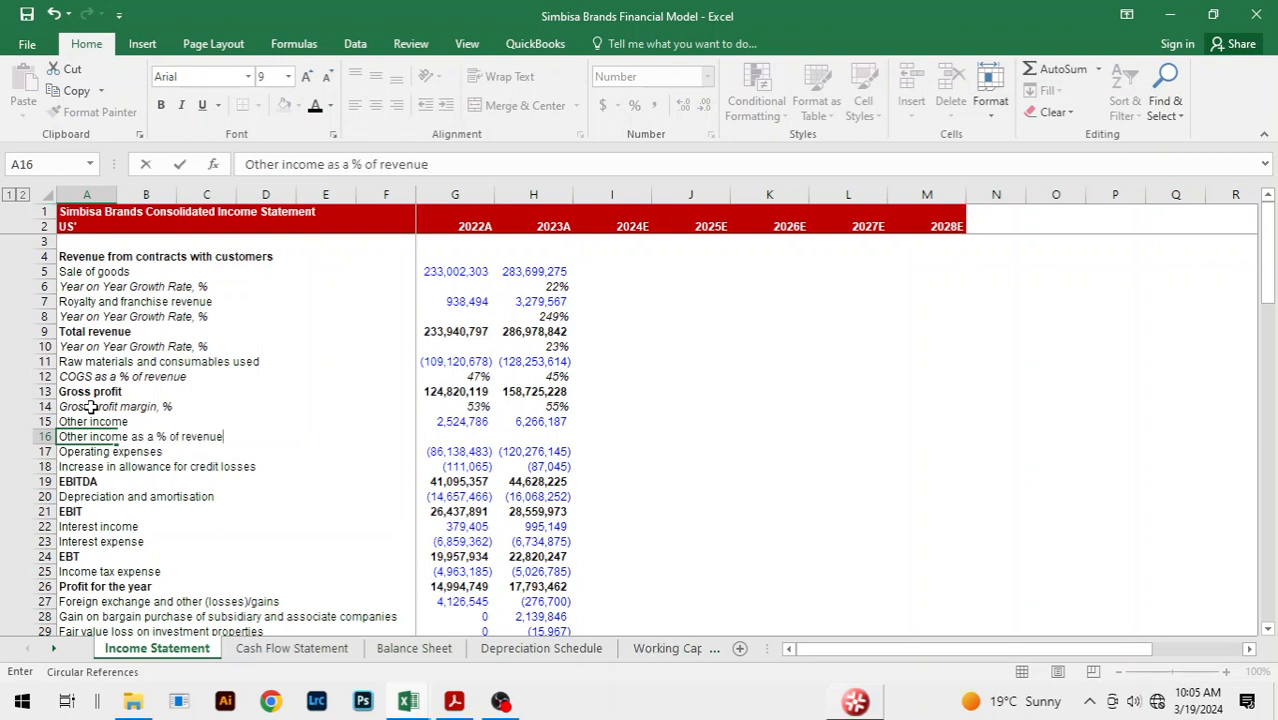
pyautogui.moveTo(90, 437); pyautogui.dragTo(962, 438)
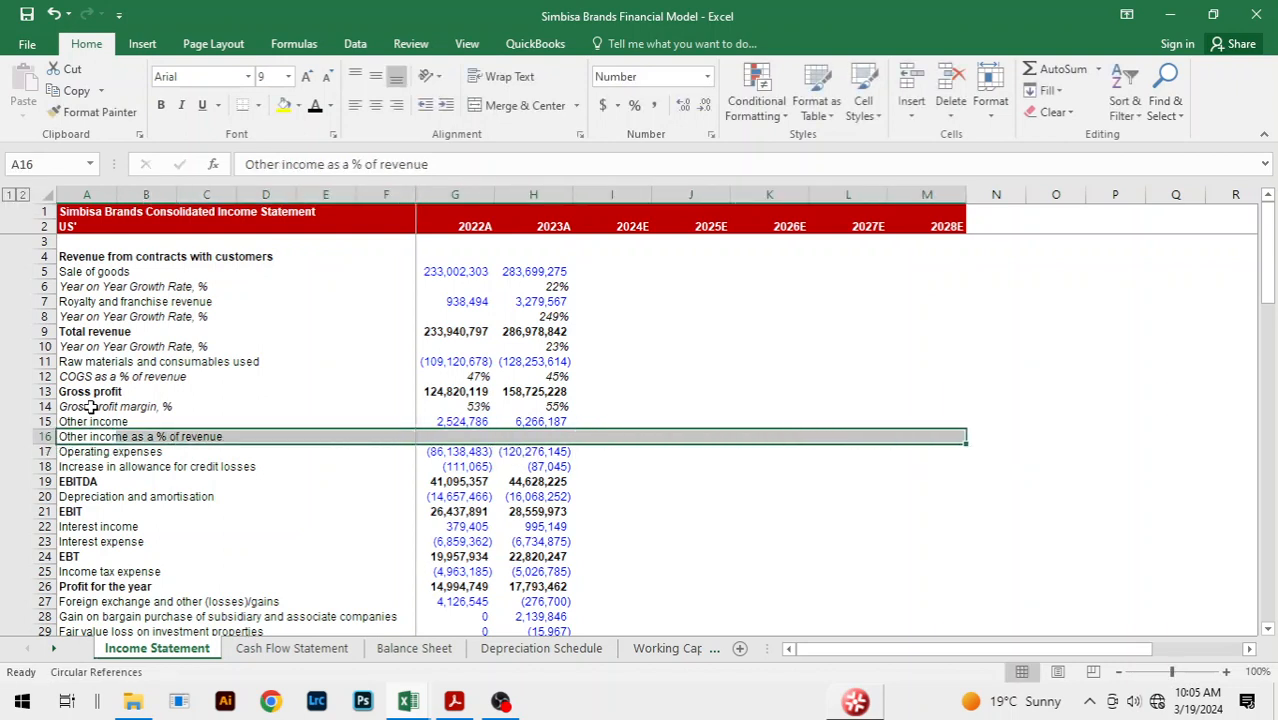
pyautogui.hotkey('ctrl', 'i')
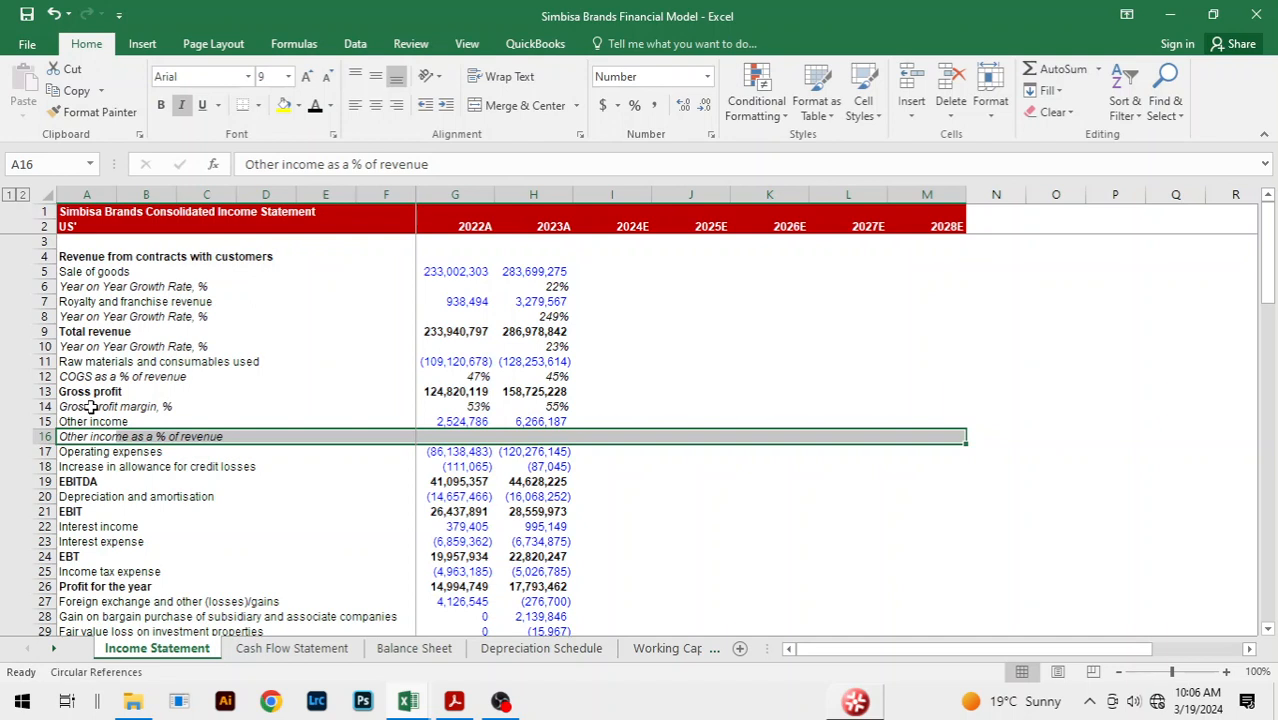
# - Calculate 2022A other income as a % of revenue in G16 with the formula =G15/G9
pyautogui.press('Right')
pyautogui.press('Right')
pyautogui.press('Right')
pyautogui.press('Right')
pyautogui.press('Right')
pyautogui.press('Right')
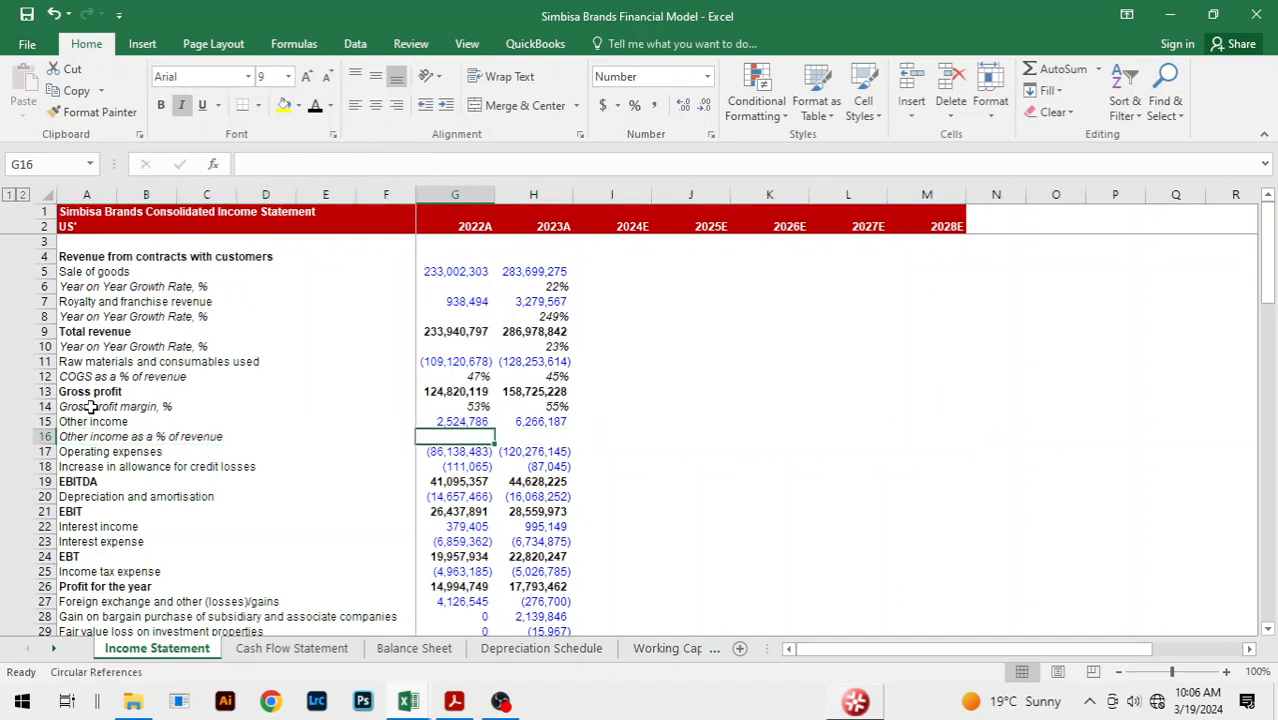
pyautogui.write('=')
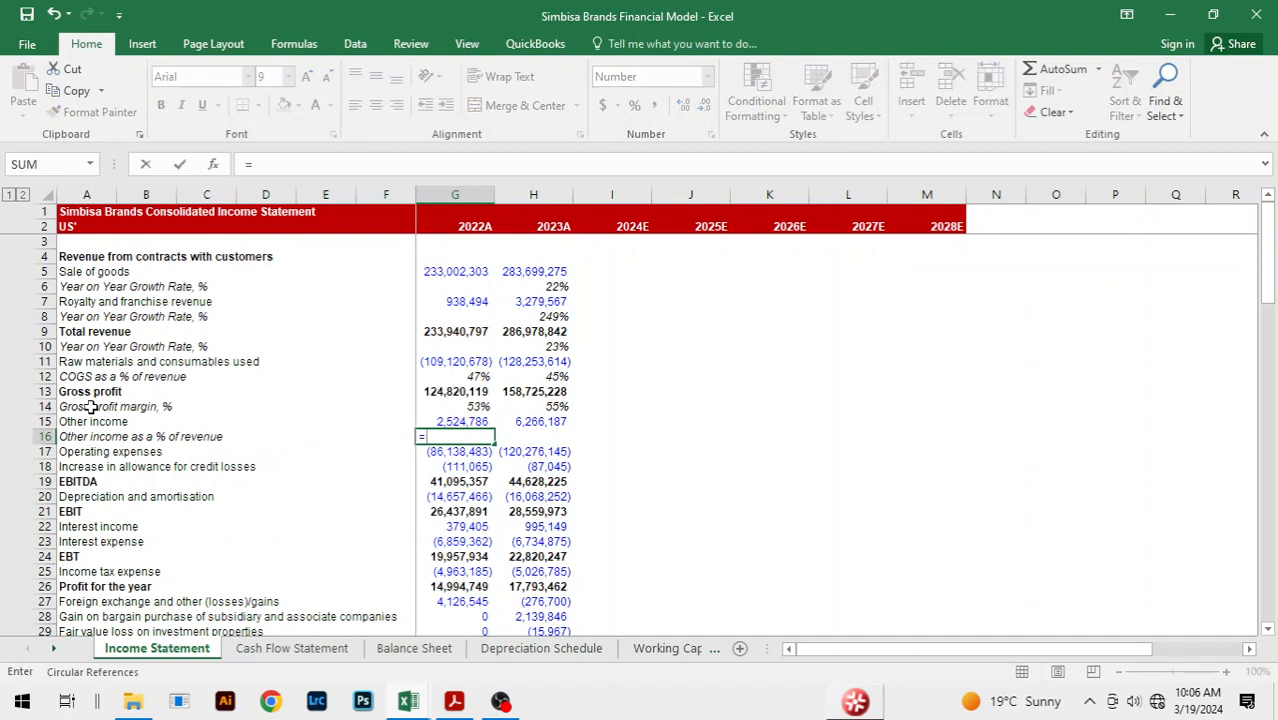
pyautogui.press('Up')
pyautogui.write('/')
pyautogui.press('Up')
pyautogui.press('Up')
pyautogui.press('Up')
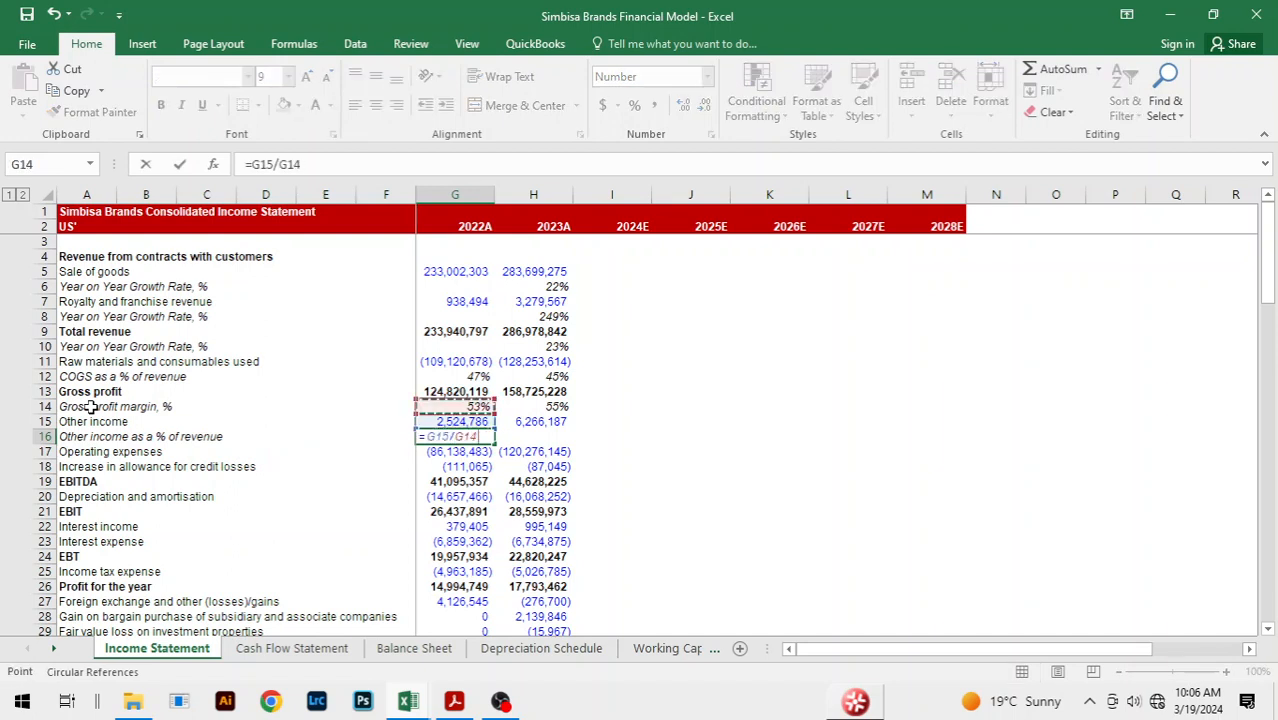
pyautogui.press('Up')
pyautogui.press('Up')
pyautogui.press('Up')
pyautogui.press('Return')
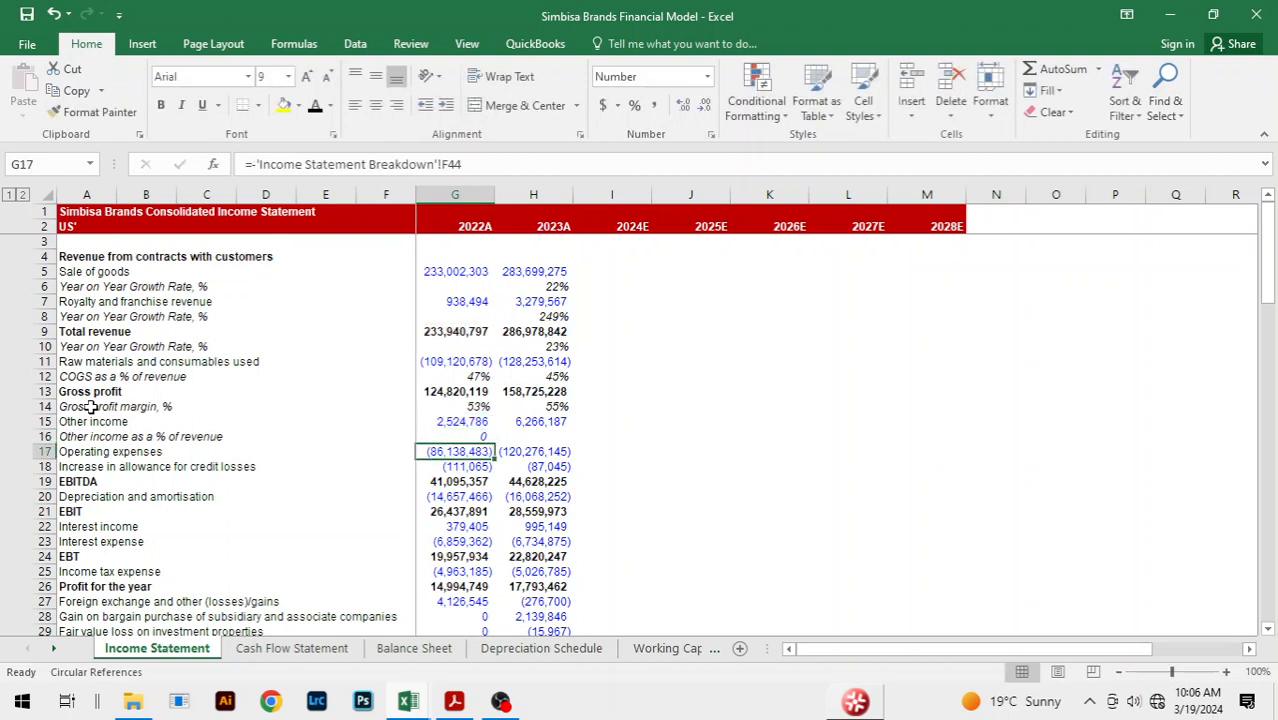
# - Copy the other income ratio from G16 to H16 and format both cells as percentages
pyautogui.press('Up')
pyautogui.hotkey('shift', 'Right')
pyautogui.hotkey('ctrl', 'r')
pyautogui.hotkey('ctrl', 'shift', '5')
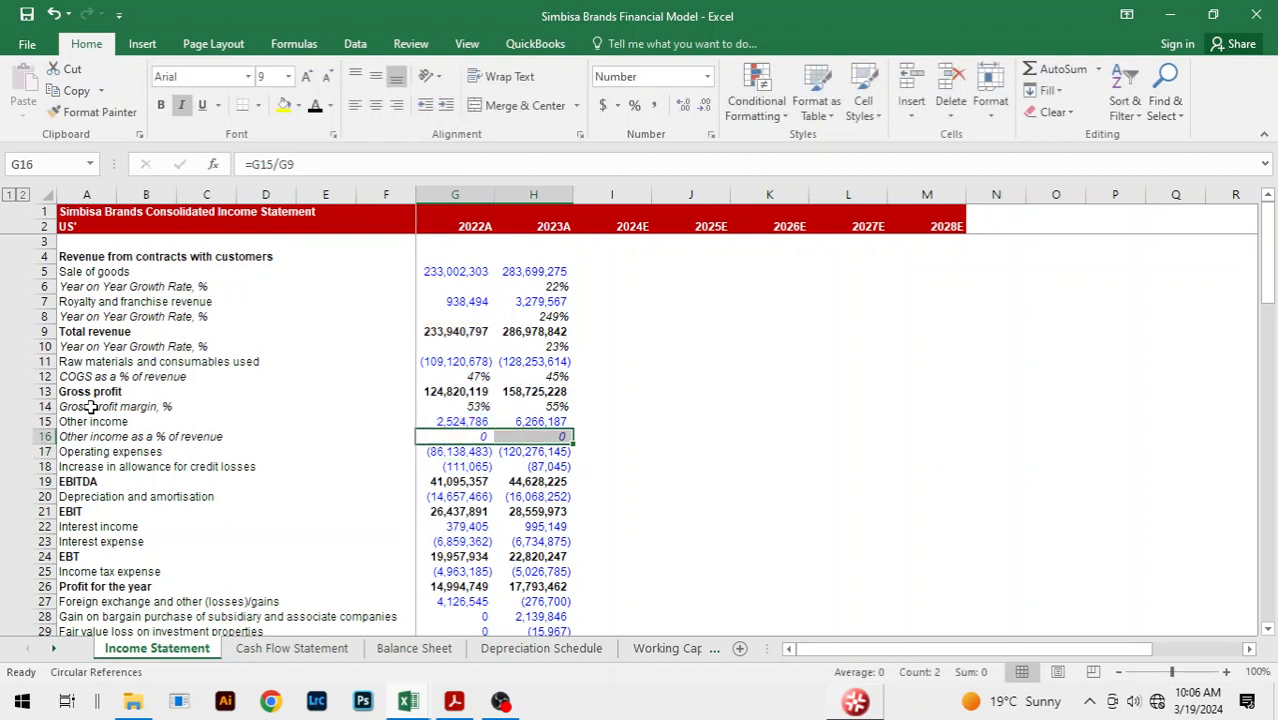
pyautogui.press('alt')
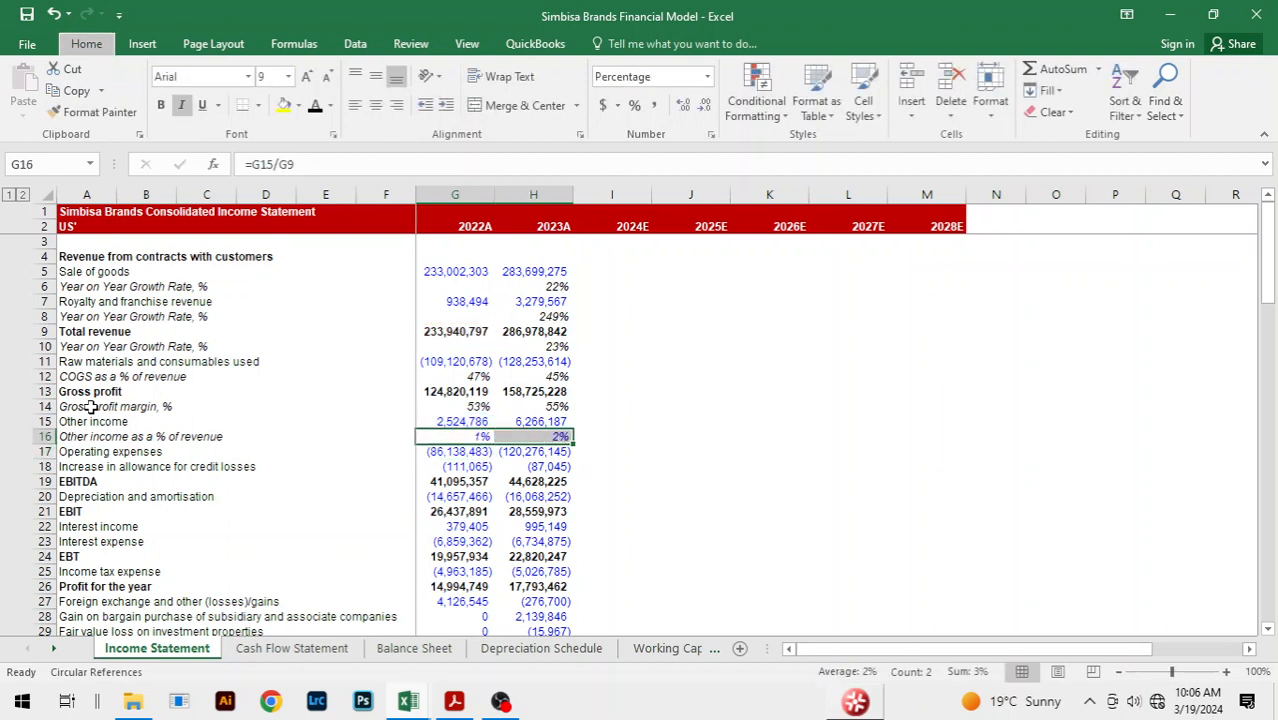
# - Set the font colour of the other income ratios in G16:H16 to black
pyautogui.press('h')
pyautogui.press('f')
pyautogui.press('c')
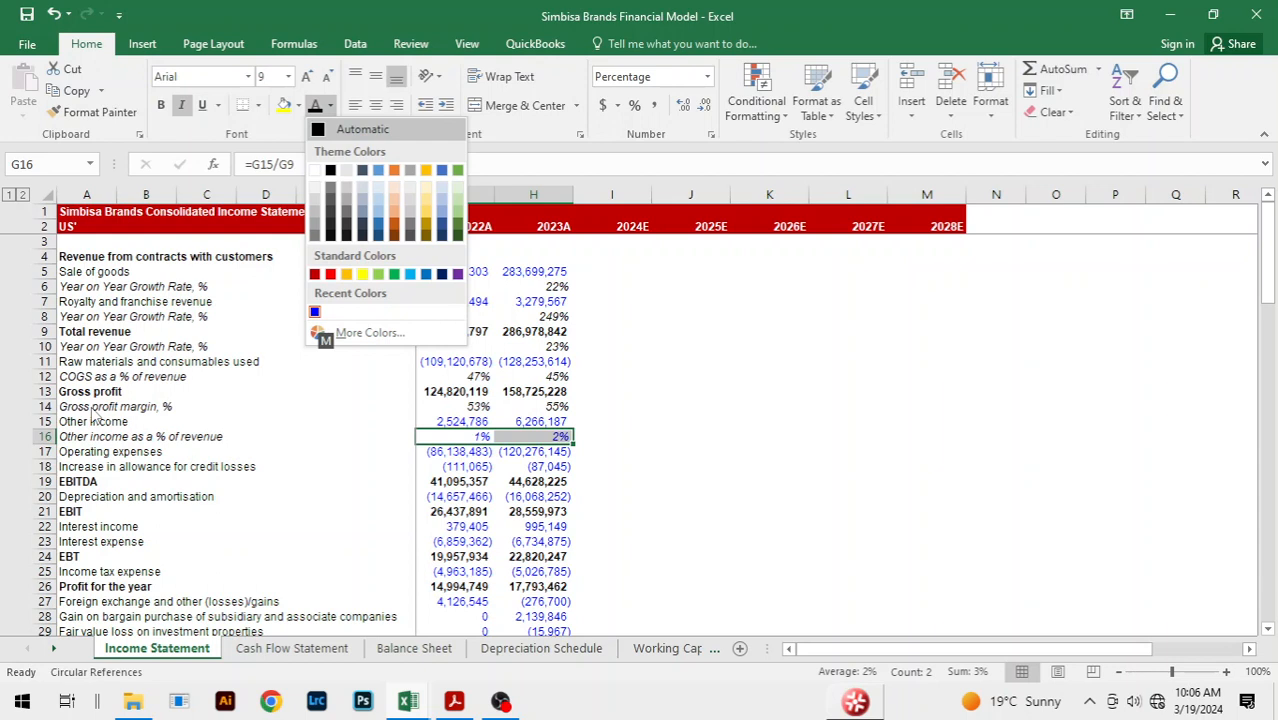
pyautogui.click(328, 170)
pyautogui.click(700, 423)
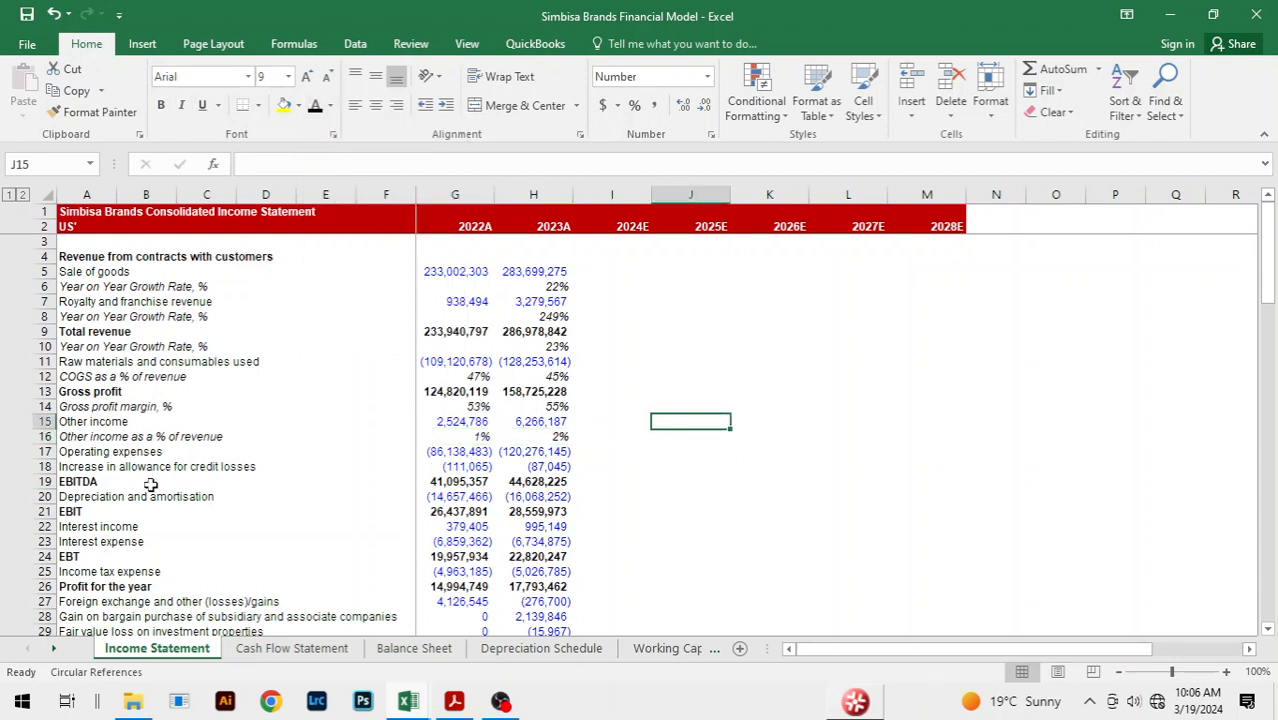
# - Insert a row below Operating expenses and label A18 "Operating costs as a % of revenue"
pyautogui.click(80, 468)
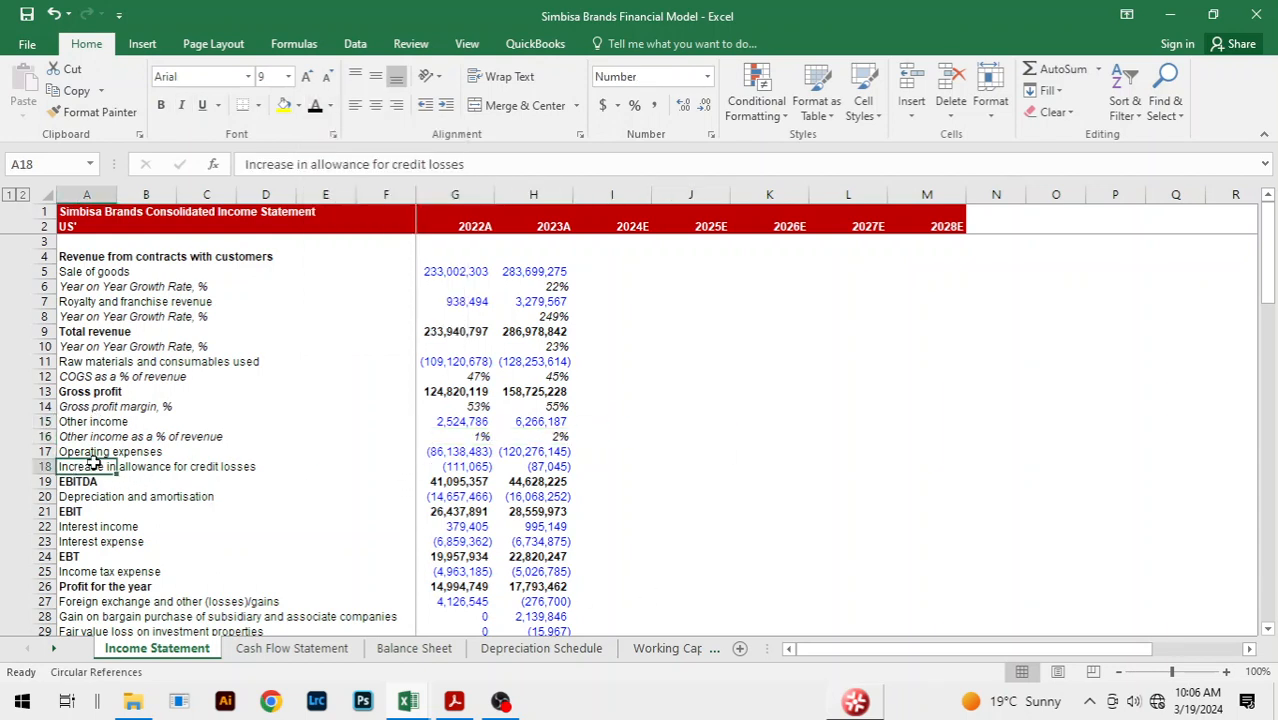
pyautogui.hotkey('alt', 'h')
pyautogui.write('ir')
pyautogui.write('Op')
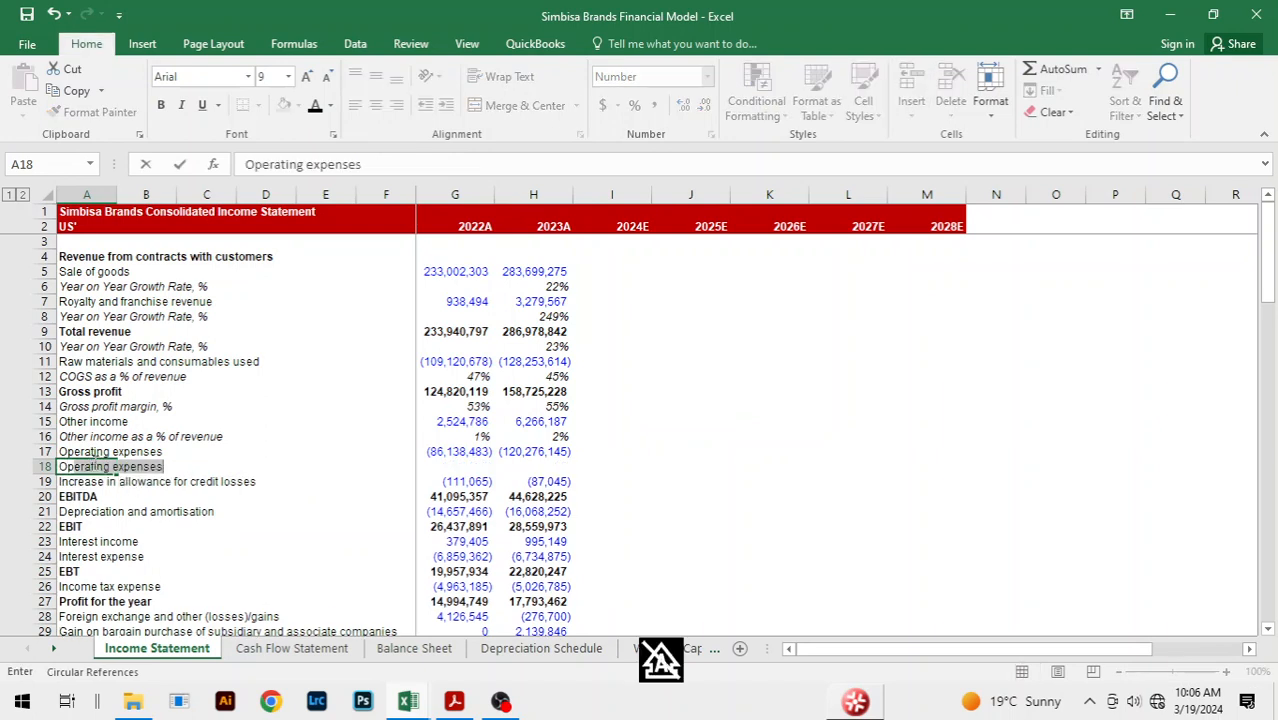
pyautogui.write('erating co')
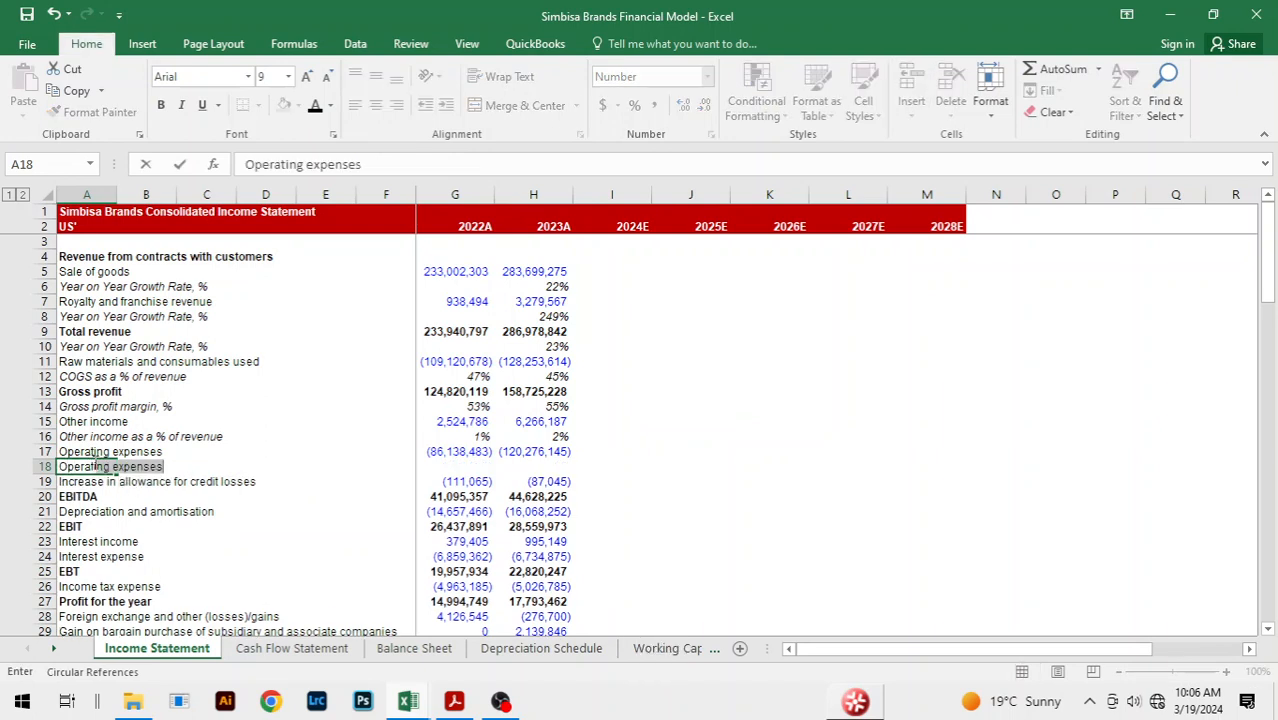
pyautogui.write('sts as ')
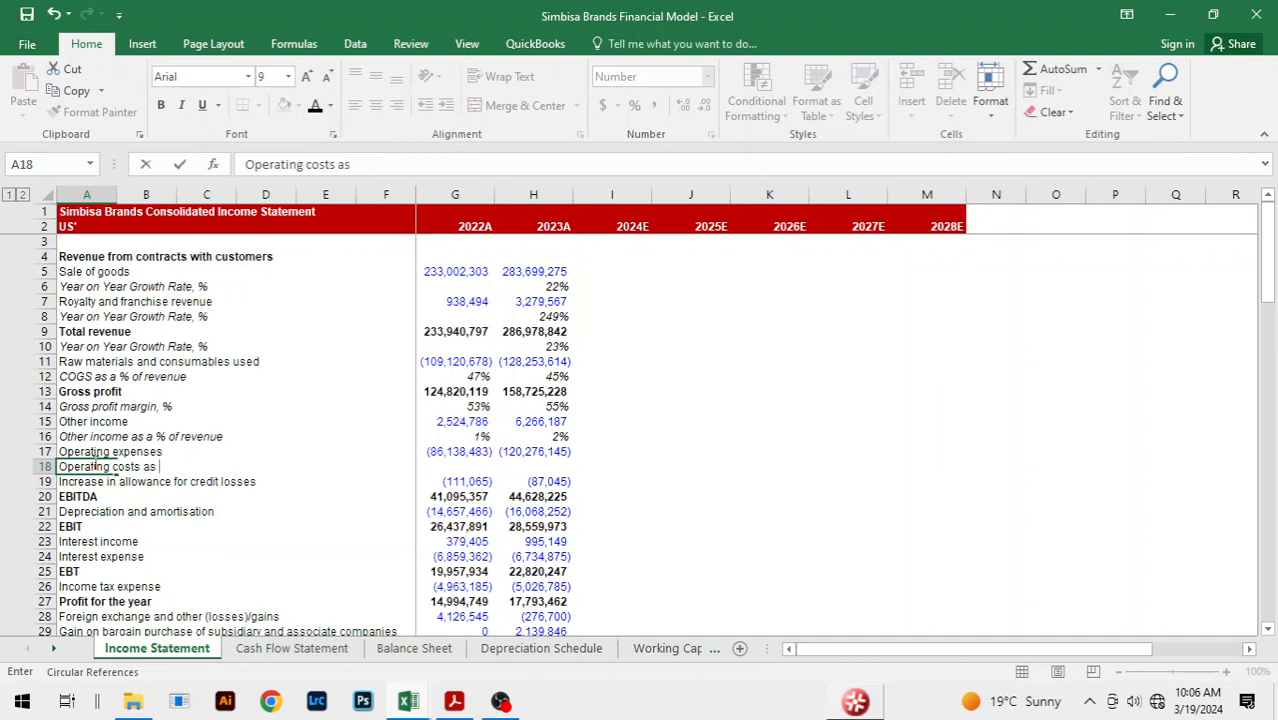
pyautogui.write('a % of revenue')
pyautogui.press('Return')
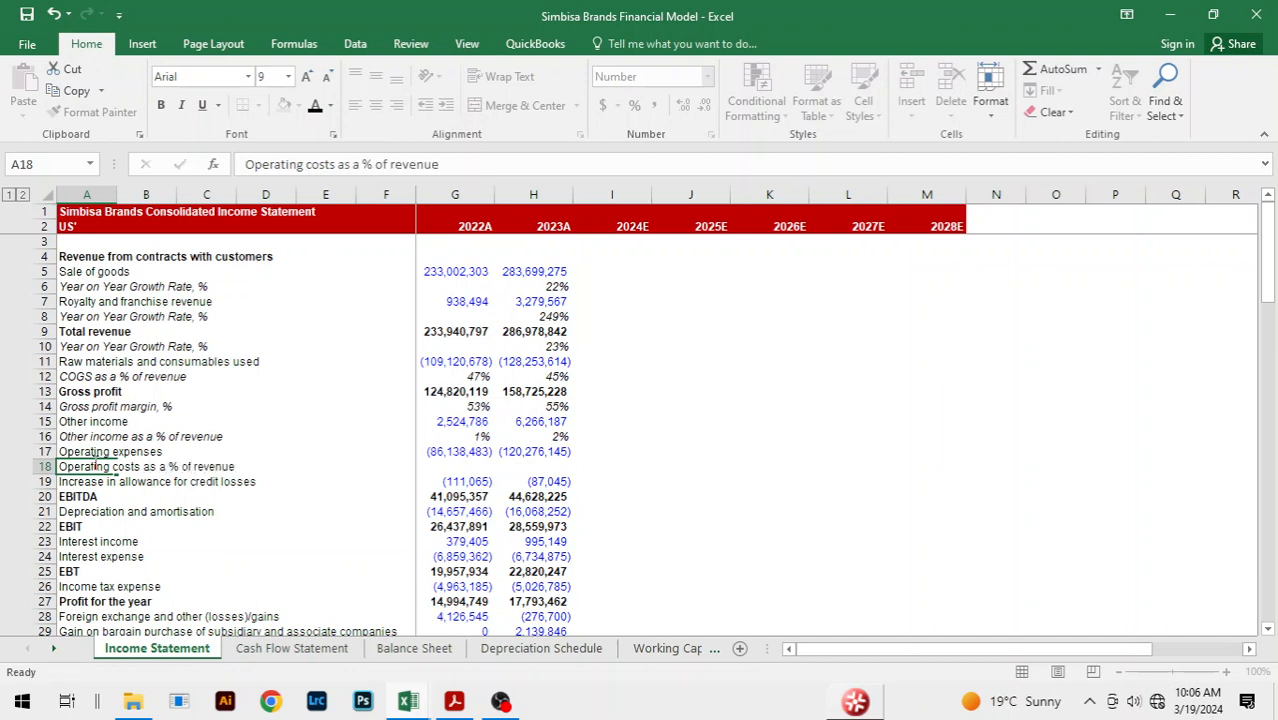
# - Italicise the operating costs ratio row from A18 to M18
pyautogui.hotkey('shift', 'Right')
pyautogui.hotkey('shift', 'Right')
pyautogui.hotkey('shift', 'Right')
pyautogui.hotkey('shift', 'Right')
pyautogui.hotkey('shift', 'Right')
pyautogui.hotkey('shift', 'Right')
pyautogui.hotkey('shift', 'Right')
pyautogui.hotkey('shift', 'Right')
pyautogui.hotkey('shift', 'Right')
pyautogui.hotkey('shift', 'Right')
pyautogui.hotkey('shift', 'Right')
pyautogui.hotkey('shift', 'Right')
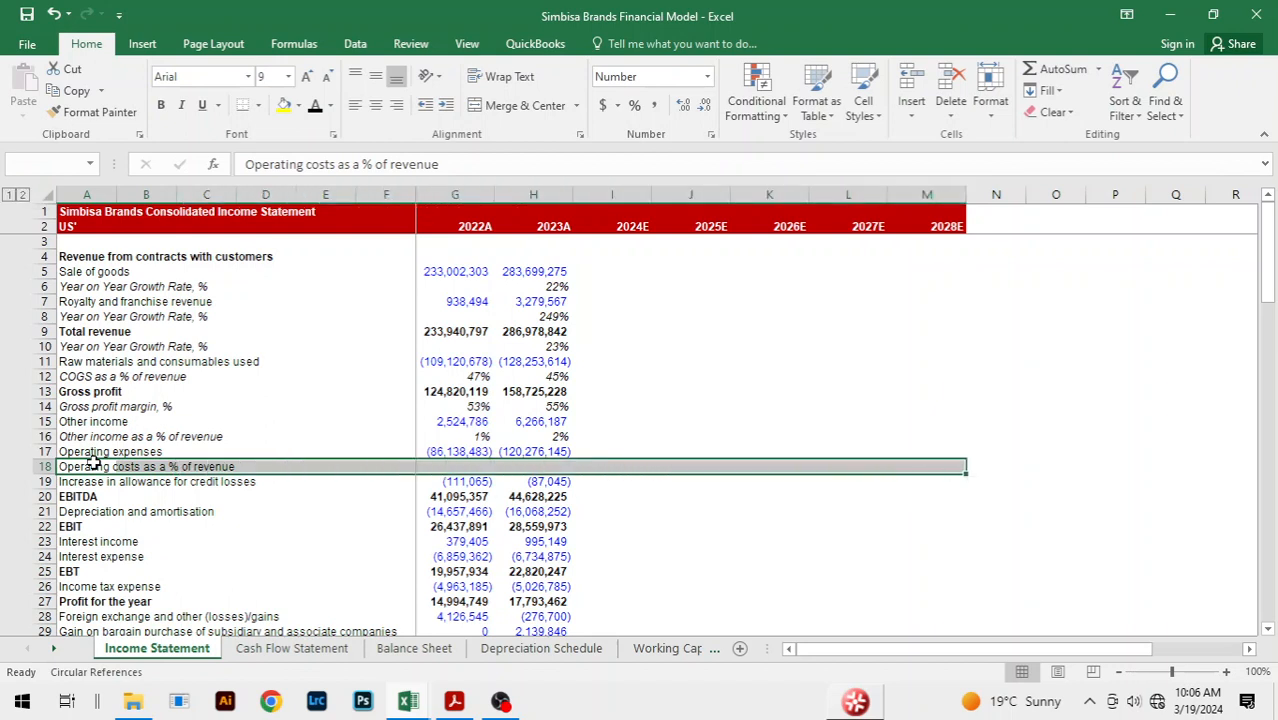
pyautogui.hotkey('ctrl', 'i')
# - Calculate 2022A operating costs as a % of revenue in G18 with the formula =-G17/G9
pyautogui.press('Right')
pyautogui.press('Right')
pyautogui.press('Right')
pyautogui.press('Right')
pyautogui.press('Right')
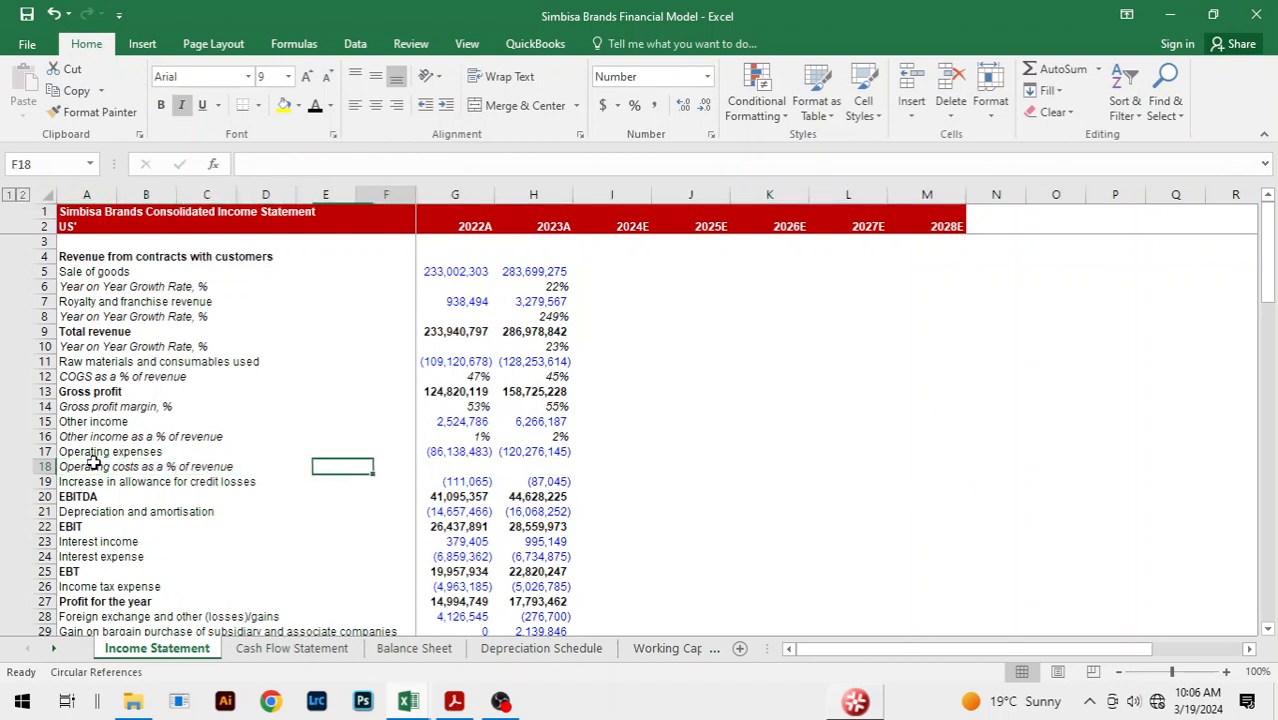
pyautogui.press('Right')
pyautogui.write('=-')
pyautogui.press('Up')
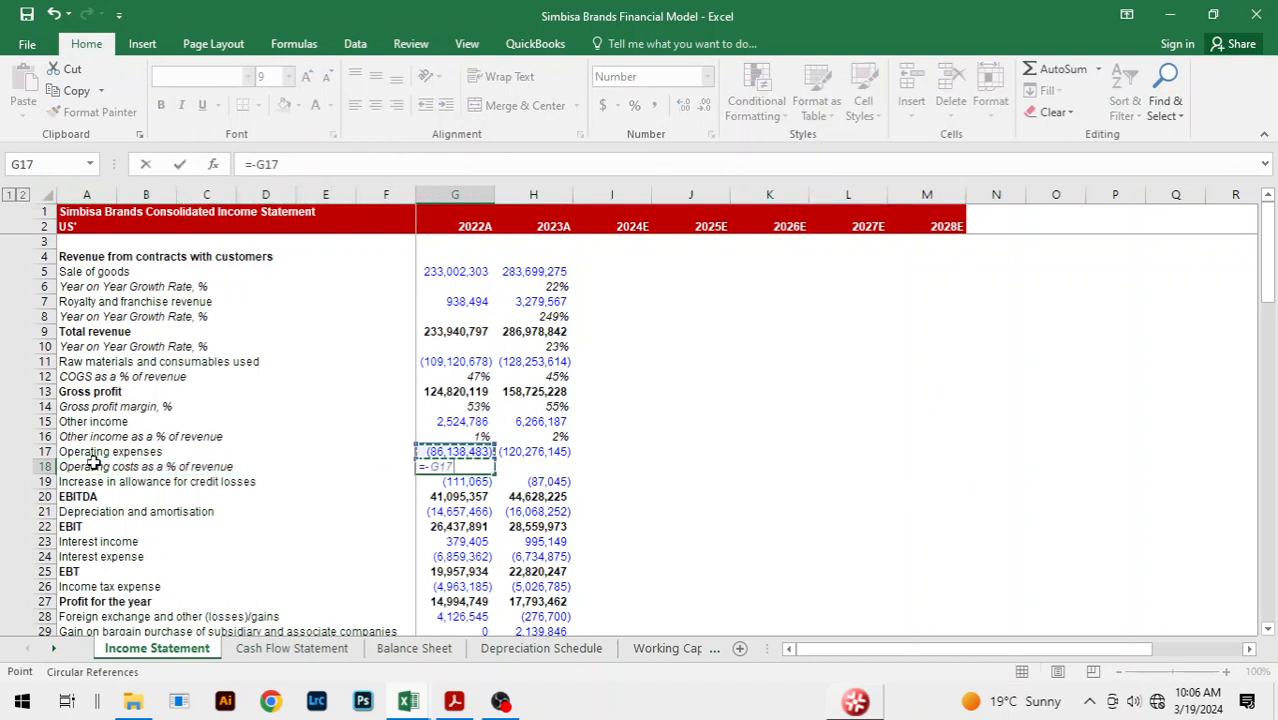
pyautogui.write('/')
pyautogui.press('Up')
pyautogui.press('Up')
pyautogui.press('Up')
pyautogui.press('Up')
pyautogui.press('Up')
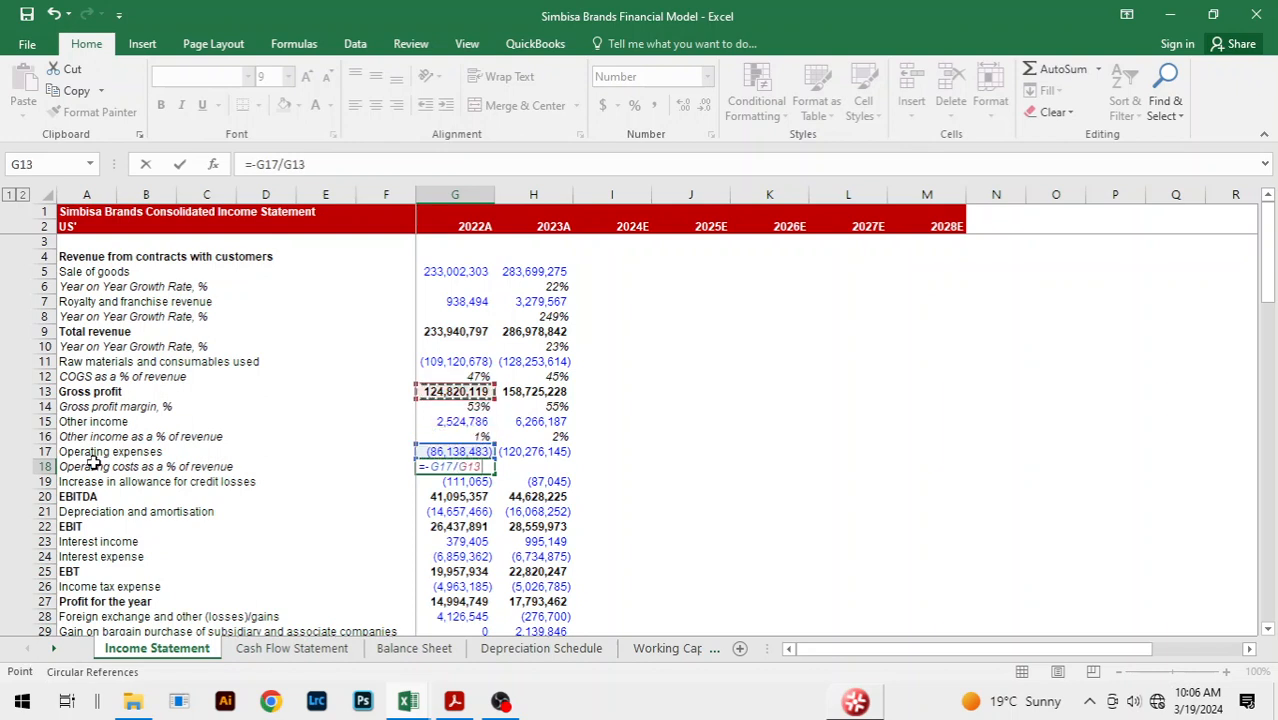
pyautogui.press('Up')
pyautogui.press('Up')
pyautogui.press('Up')
pyautogui.press('Up')
pyautogui.press('Return')
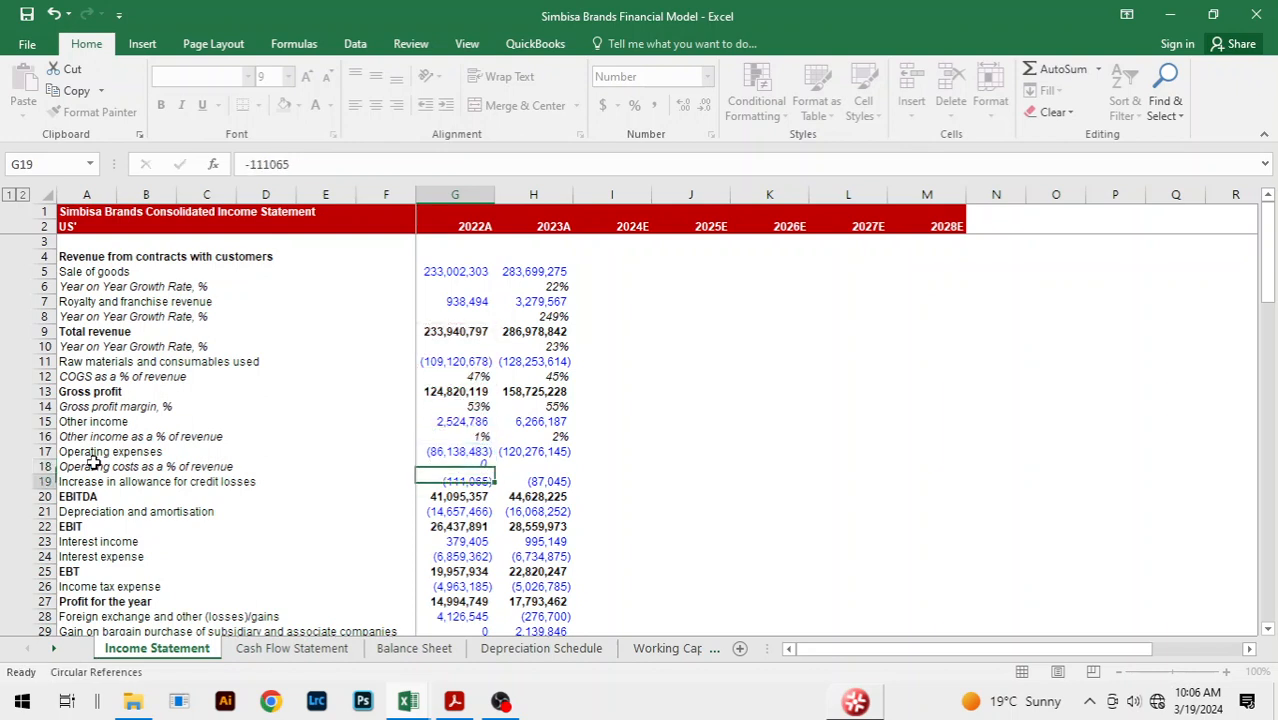
# - Copy the operating costs ratio from G18 to H18 and format both cells as percentages
pyautogui.press('Up')
pyautogui.hotkey('shift', 'Right')
pyautogui.hotkey('ctrl', 'r')
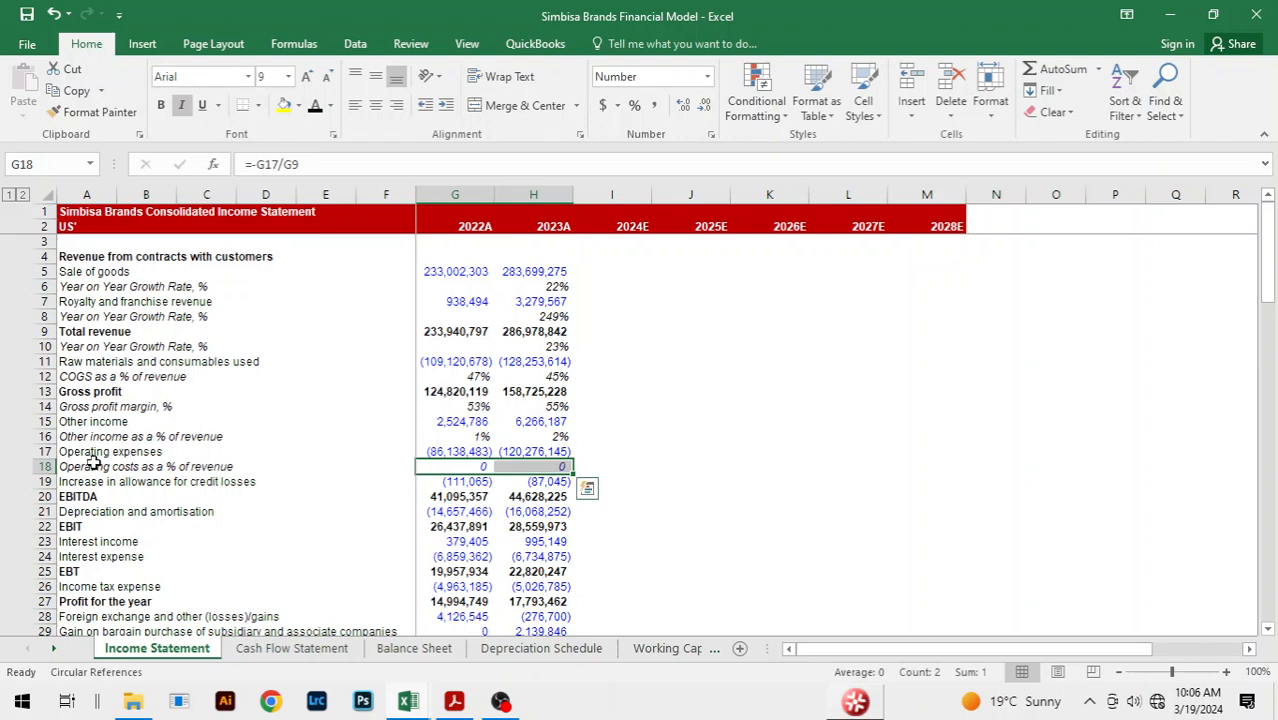
pyautogui.hotkey('ctrl', 'shift', '5')
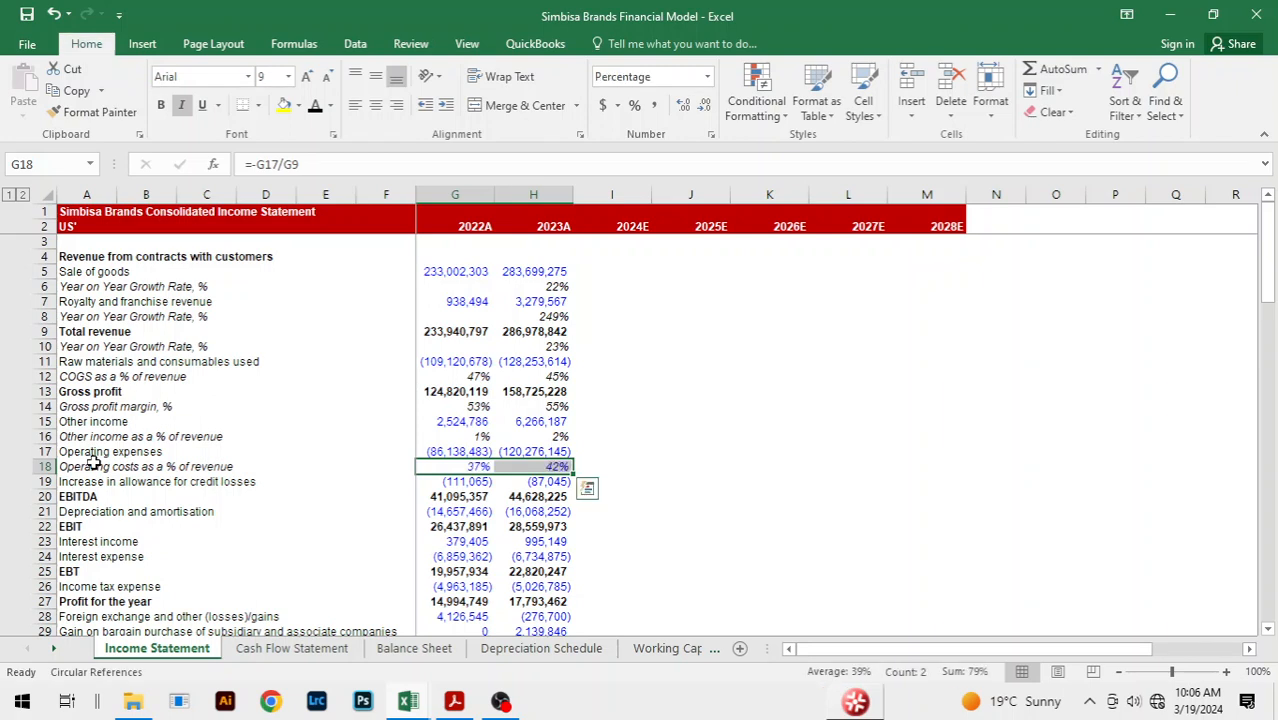
# - Set the font colour of the operating costs ratios in G18:H18 to black
pyautogui.hotkey('alt', 'h')
pyautogui.press('f')
pyautogui.press('c')
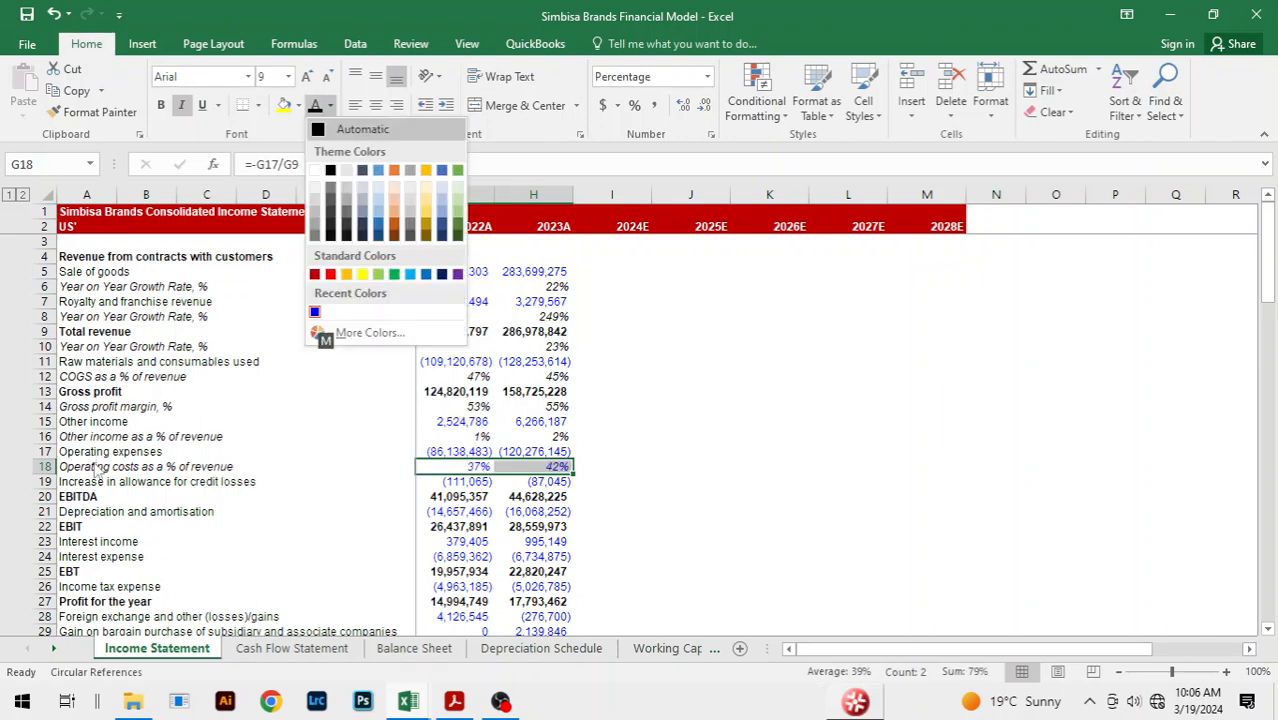
pyautogui.click(330, 172)
pyautogui.click(690, 436)
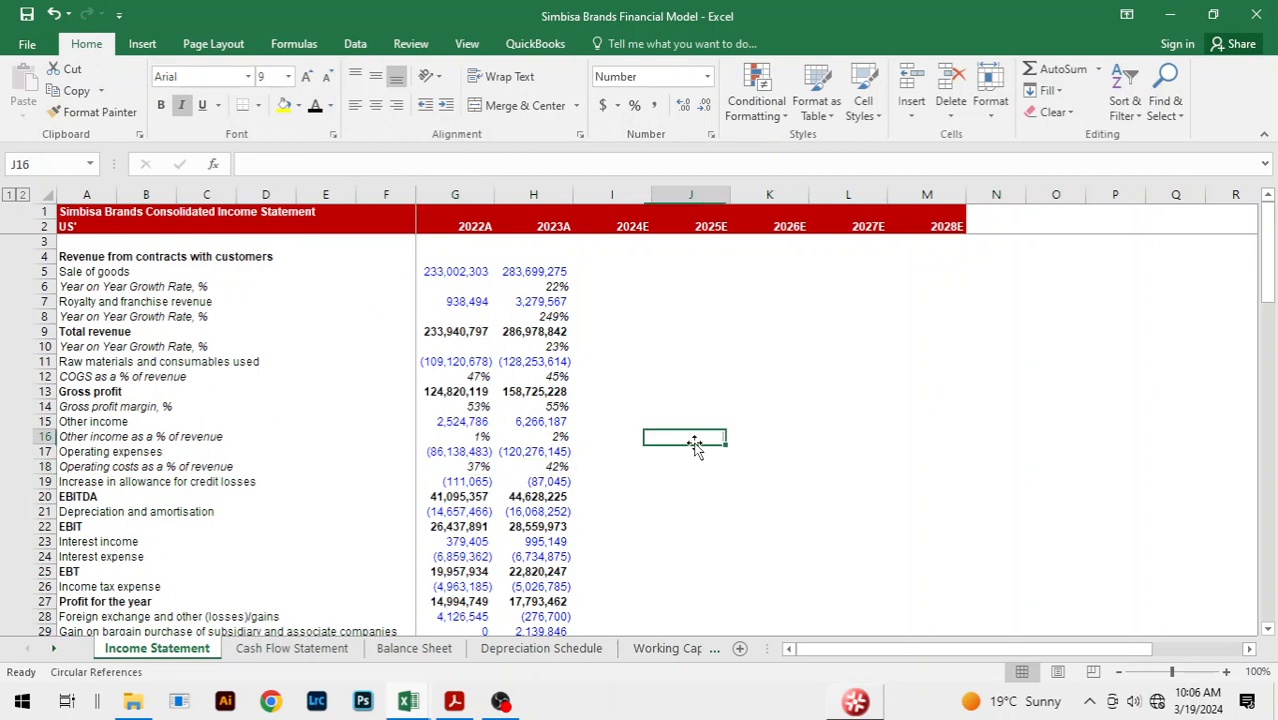
# - Insert a row between EBITDA and Depreciation and amortisation, and label A21 "EBITDA margin %"
pyautogui.click(80, 497)
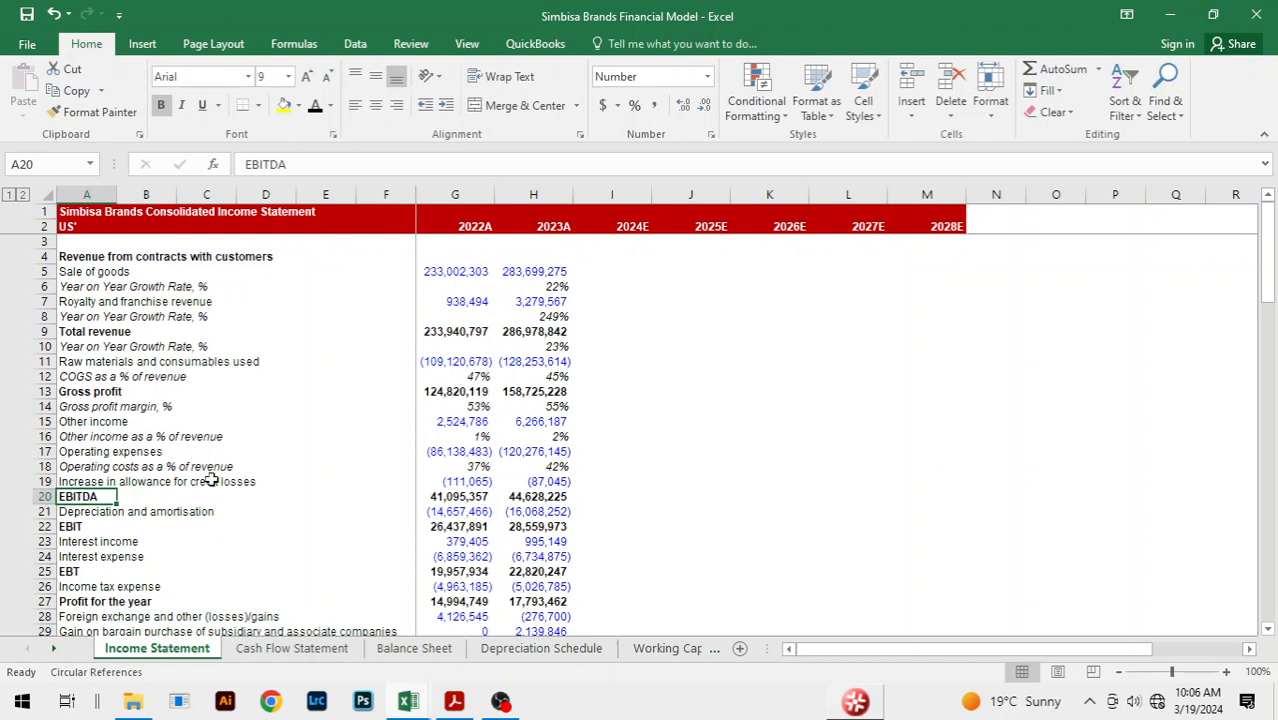
pyautogui.click(88, 524)
pyautogui.press('Up')
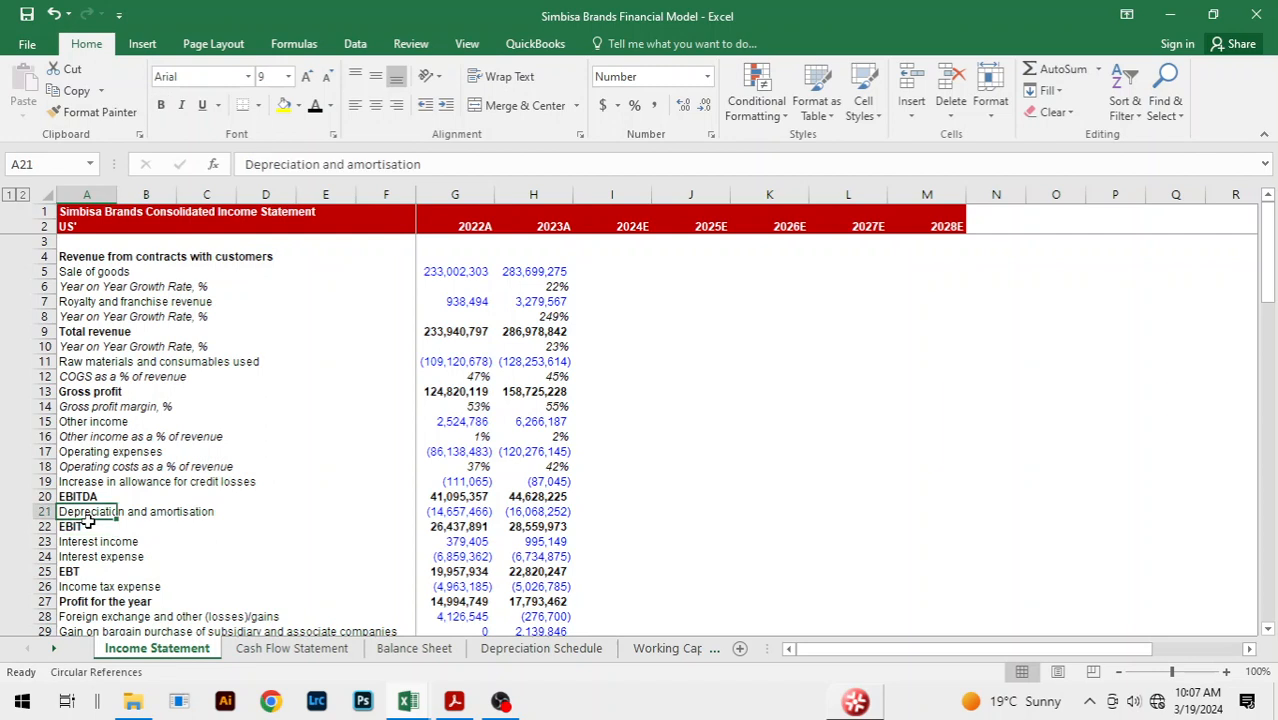
pyautogui.hotkey('alt', 'h')
pyautogui.write('ir')
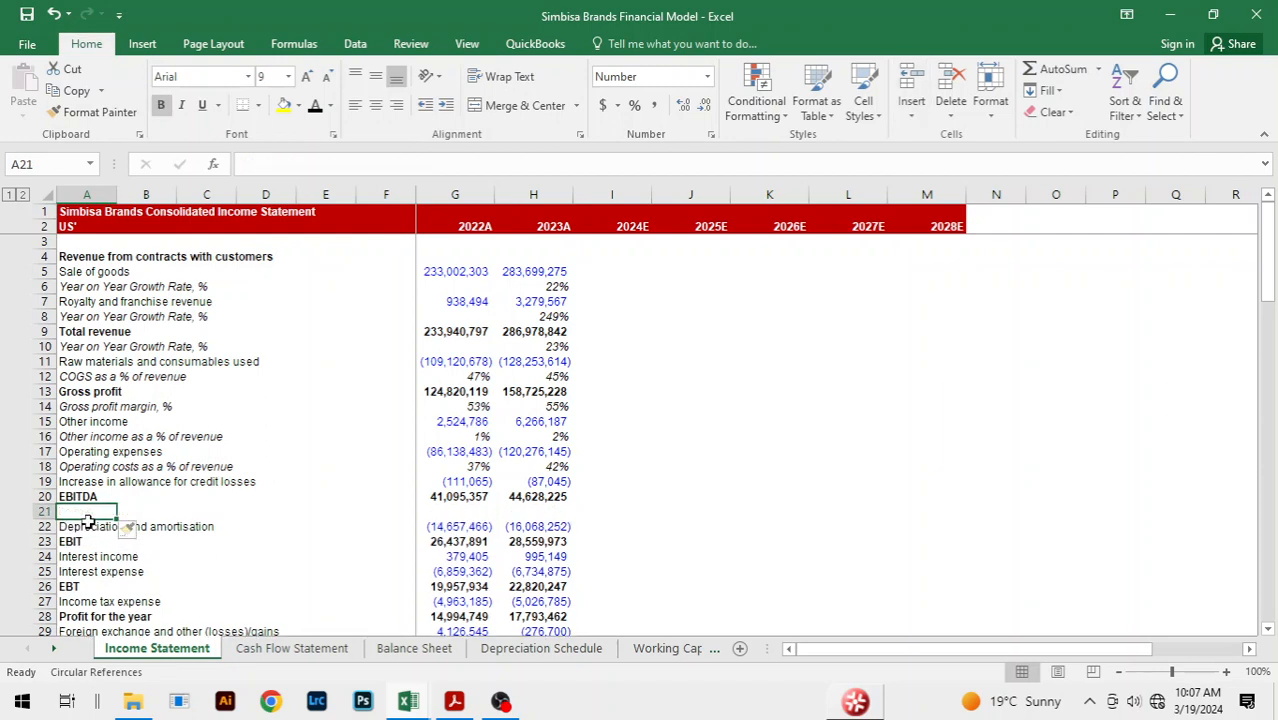
pyautogui.write('EBITDA')
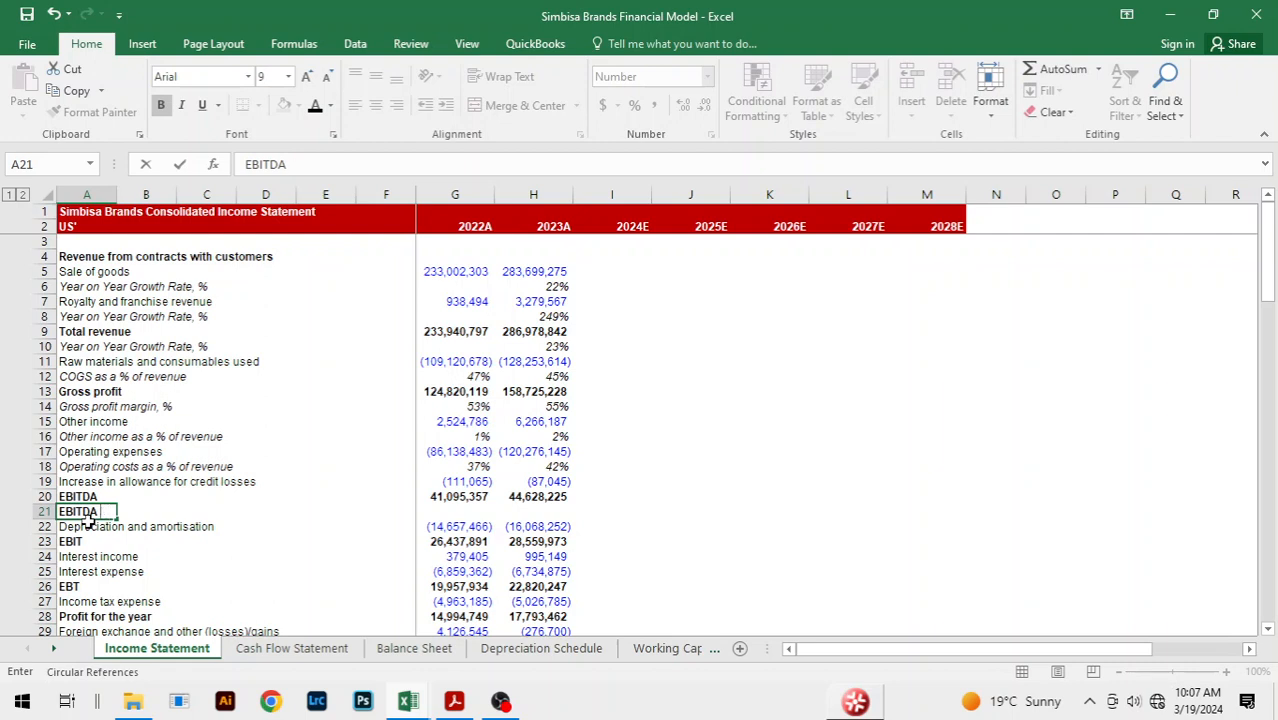
pyautogui.write(' margin %')
# - Italicise the EBITDA margin row from A21 to M21 and remove its bold formatting
pyautogui.moveTo(88, 519); pyautogui.dragTo(960, 512)
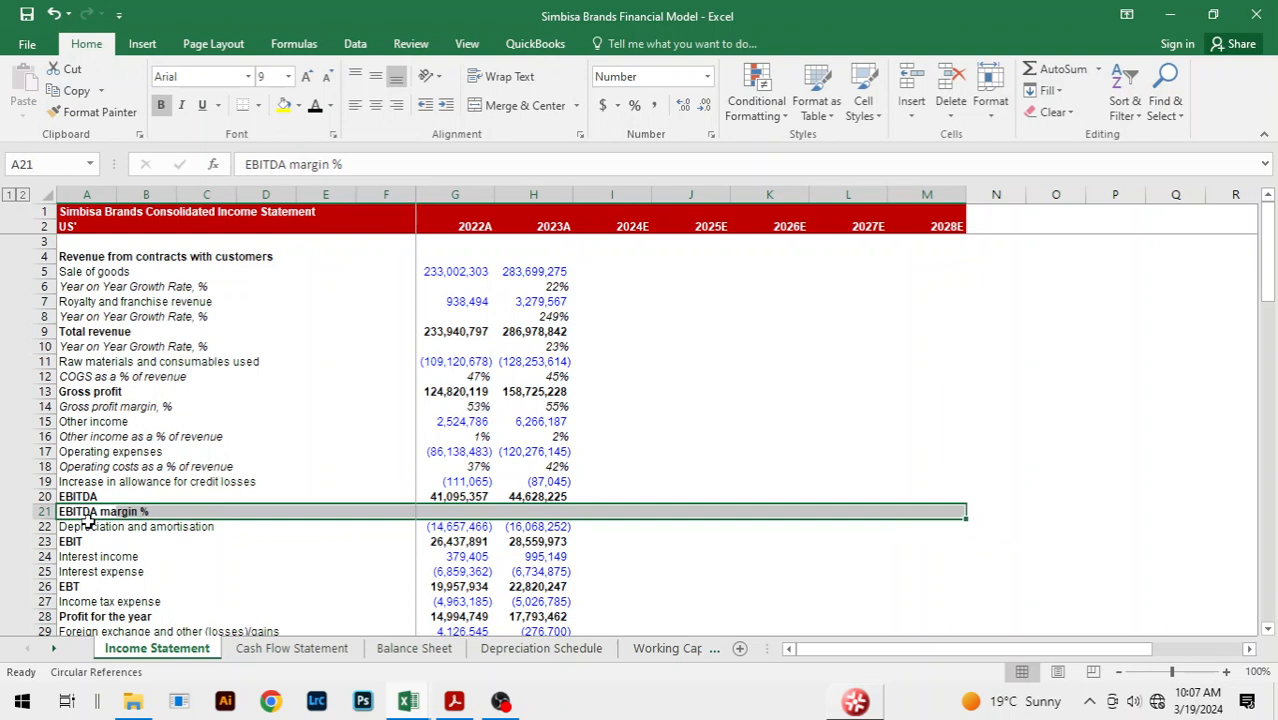
pyautogui.hotkey('ctrl', 'i')
pyautogui.hotkey('ctrl', 'b')
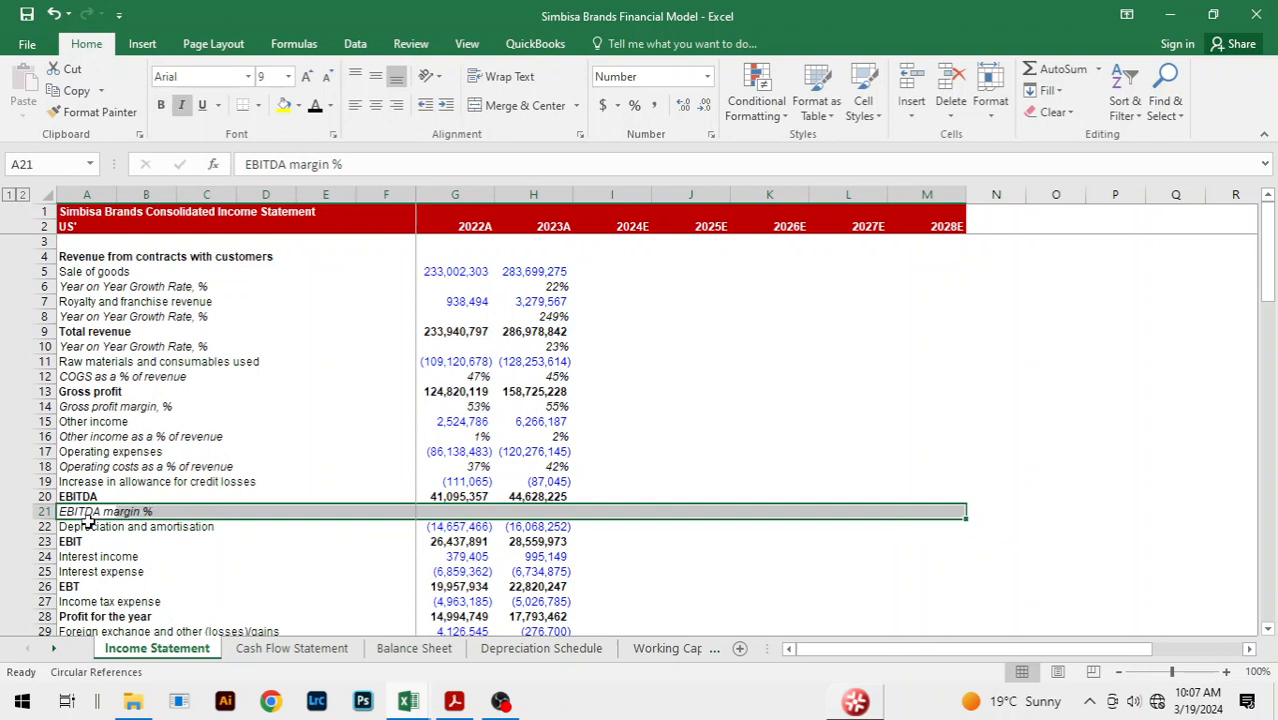
pyautogui.click(88, 520)
pyautogui.press('Up')
pyautogui.press('Up')
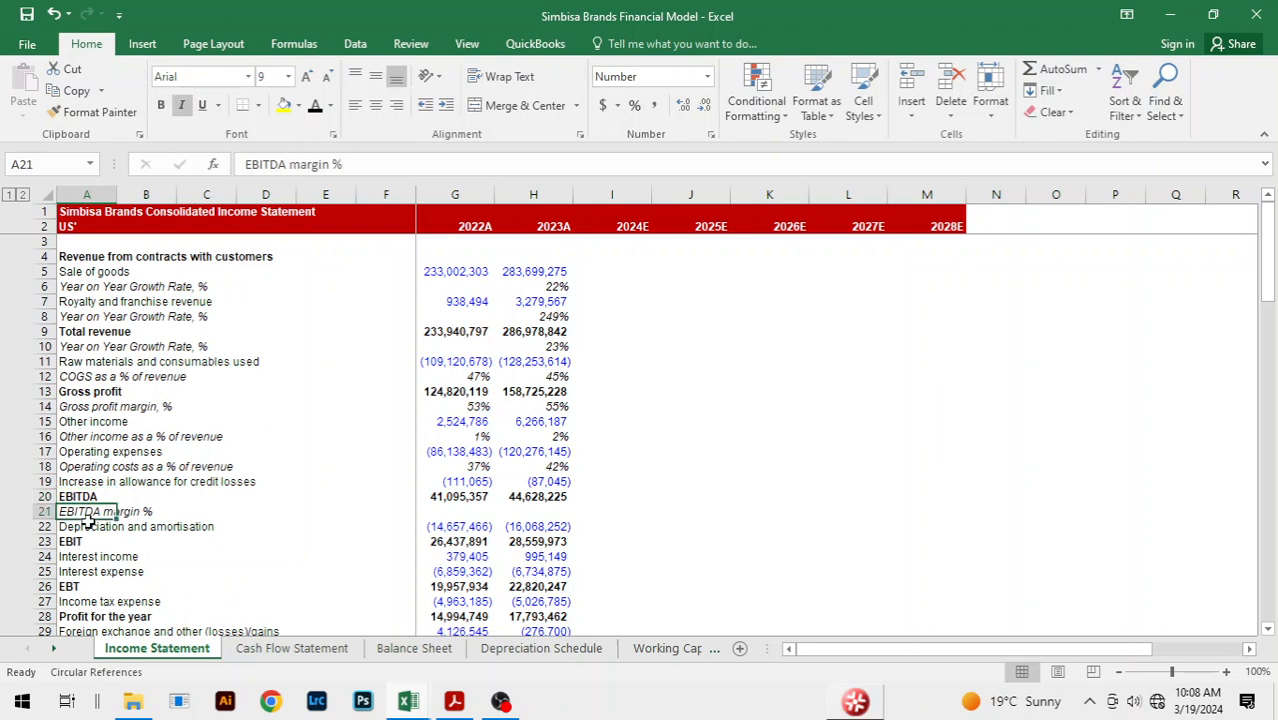
pyautogui.hotkey('ctrl', 'c')
pyautogui.hotkey('ctrl', 'z')
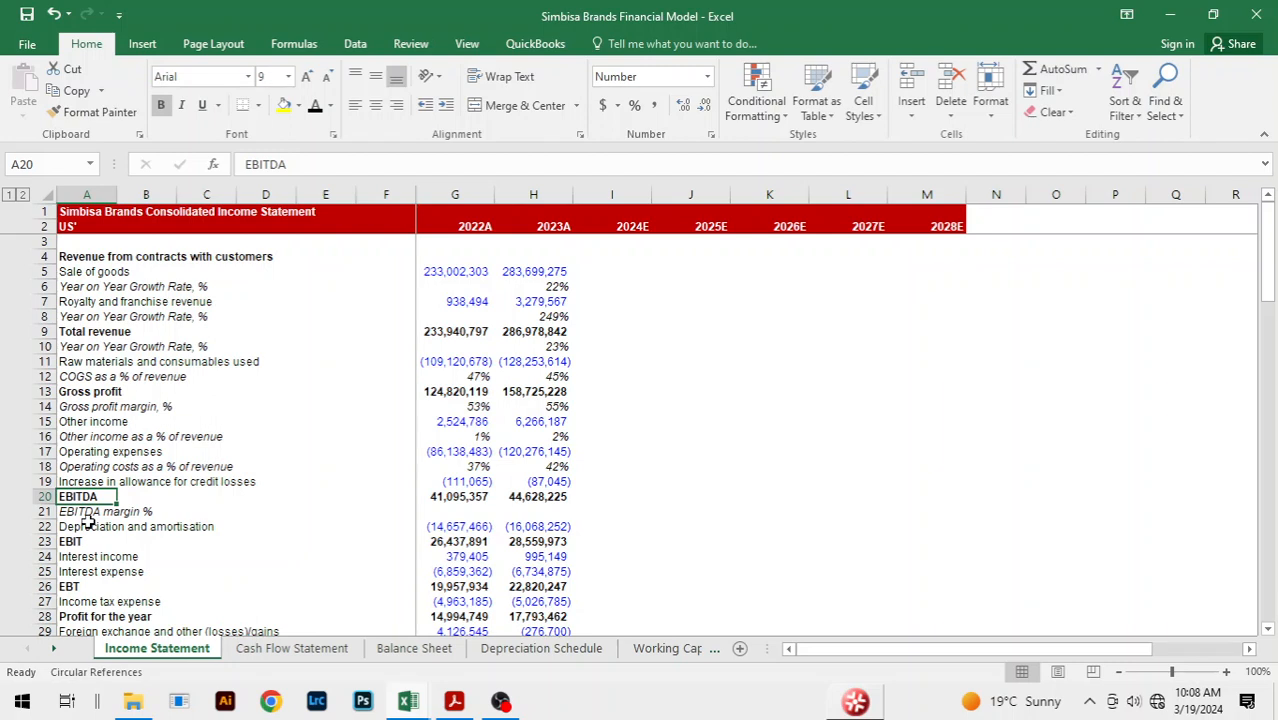
# - Calculate the 2022A EBITDA margin in G21 with the formula =G20/G9
pyautogui.press('Right')
pyautogui.press('Right')
pyautogui.press('Right')
pyautogui.press('Right')
pyautogui.press('Right')
pyautogui.press('Right')
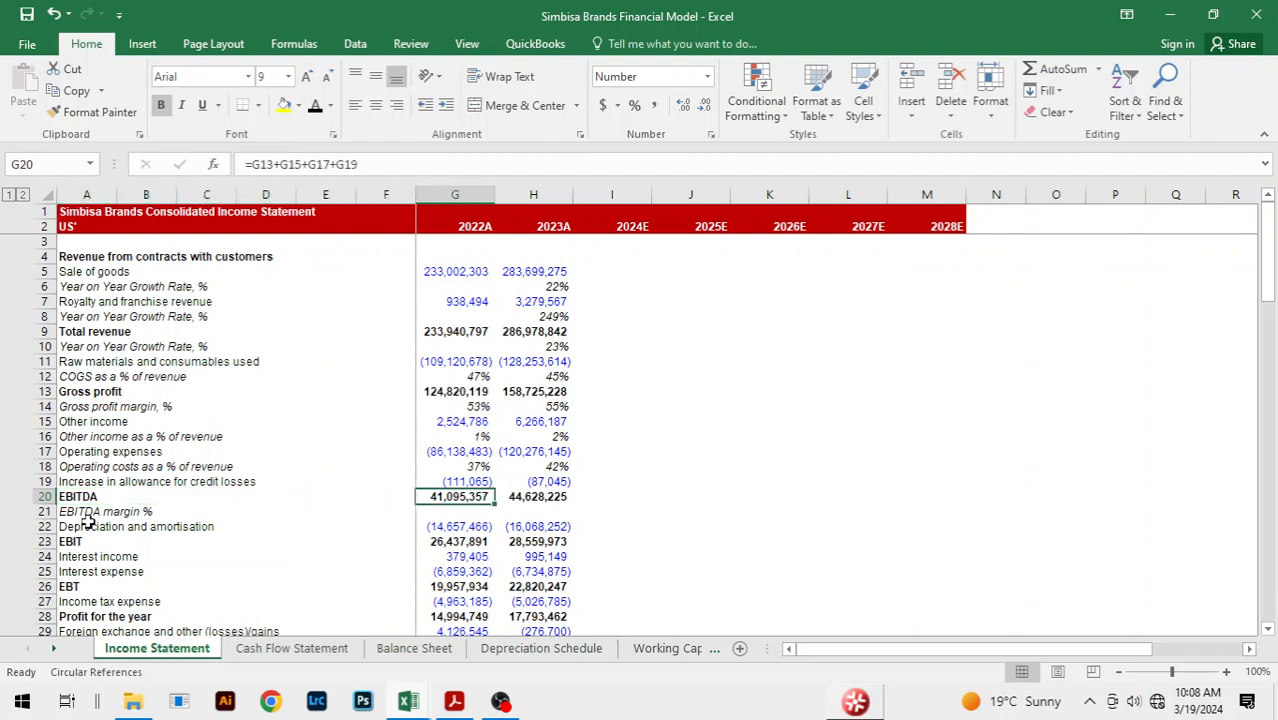
pyautogui.press('Down')
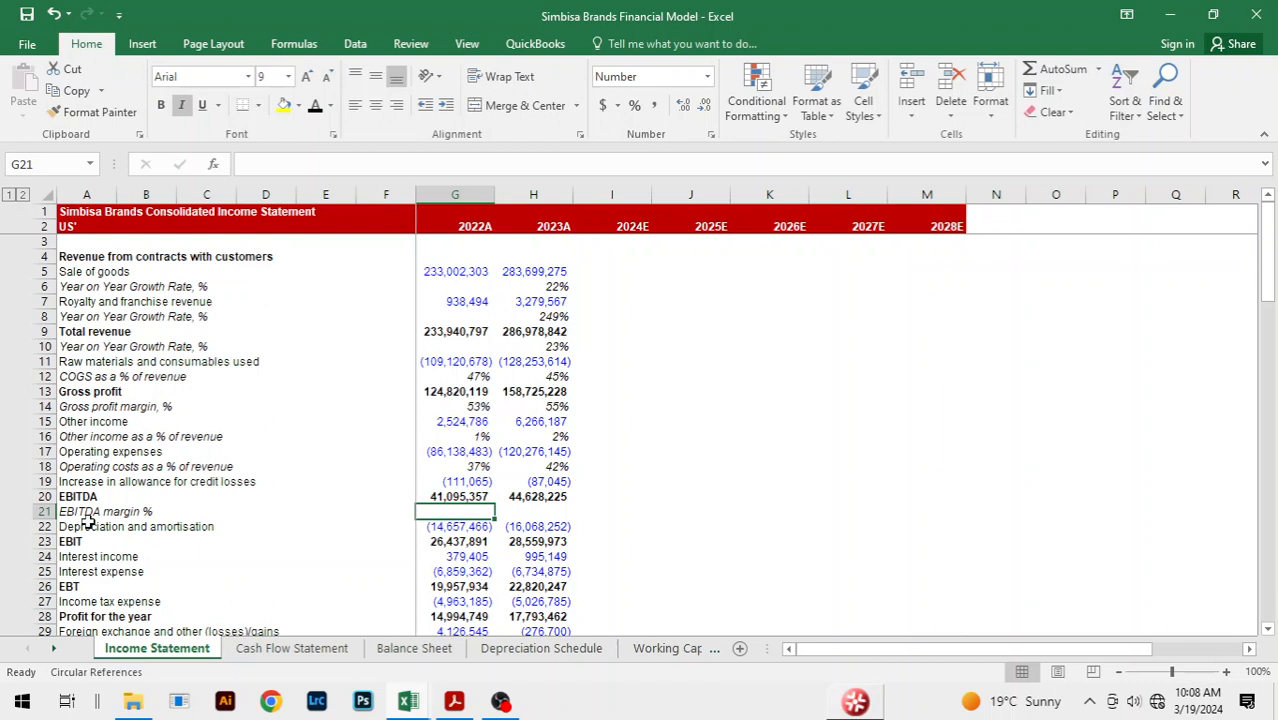
pyautogui.write('=')
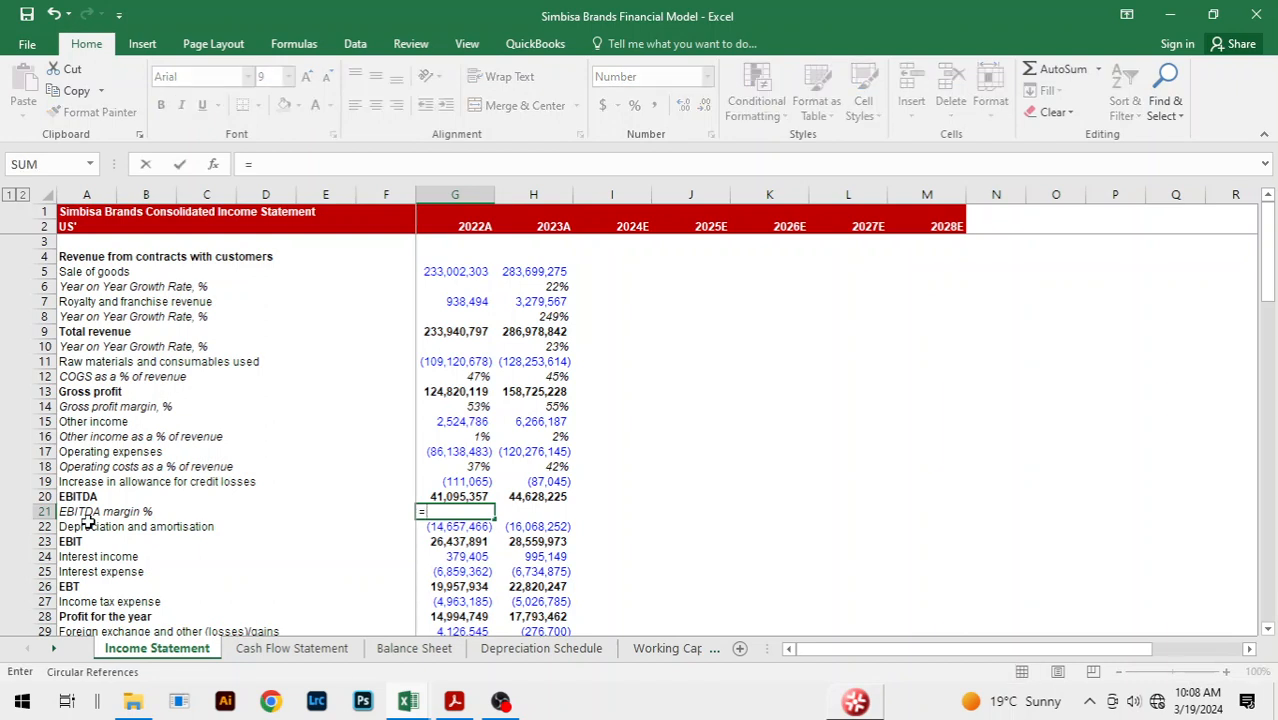
pyautogui.press('Up')
pyautogui.write('/')
pyautogui.press('Up')
pyautogui.press('Up')
pyautogui.press('Up')
pyautogui.press('Up')
pyautogui.press('Up')
pyautogui.press('Up')
pyautogui.press('Up')
pyautogui.press('Up')
pyautogui.press('Up')
pyautogui.press('Up')
pyautogui.press('Up')
pyautogui.press('Up')
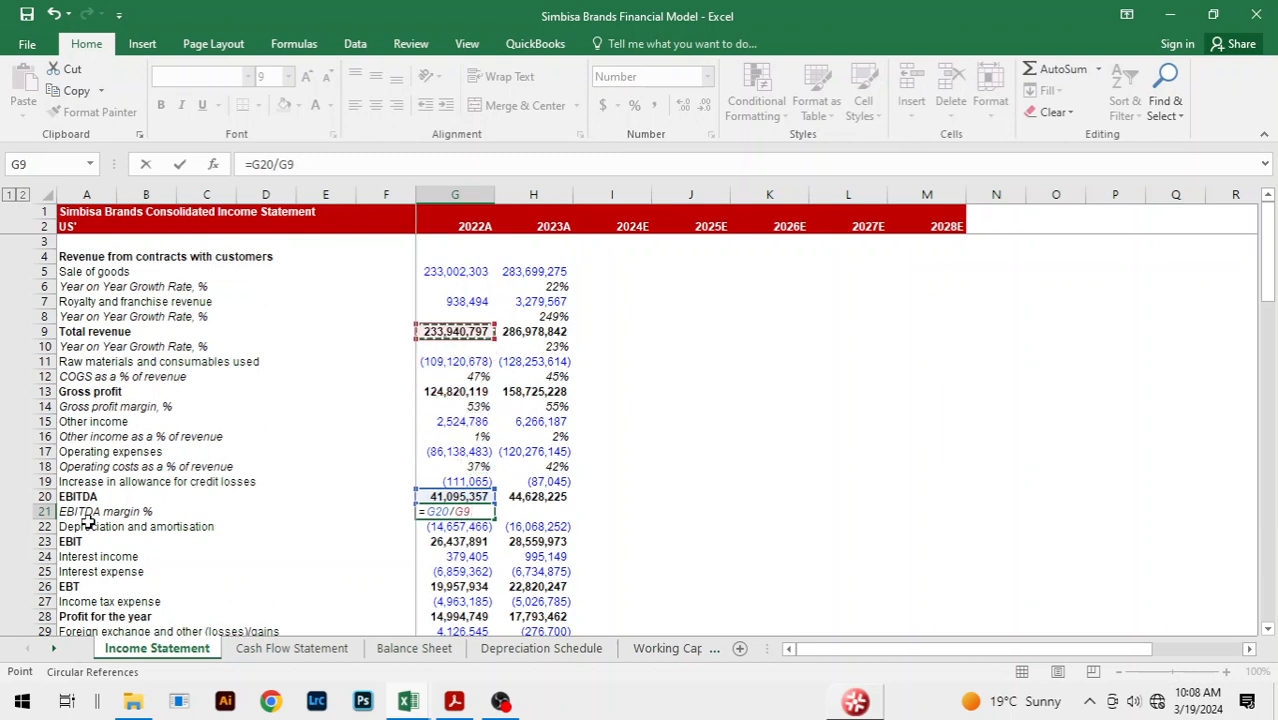
pyautogui.press('Return')
# - Copy the EBITDA margin formula from G21 to H21 and format both cells as percentages
pyautogui.press('Up')
pyautogui.hotkey('shift', 'Right')
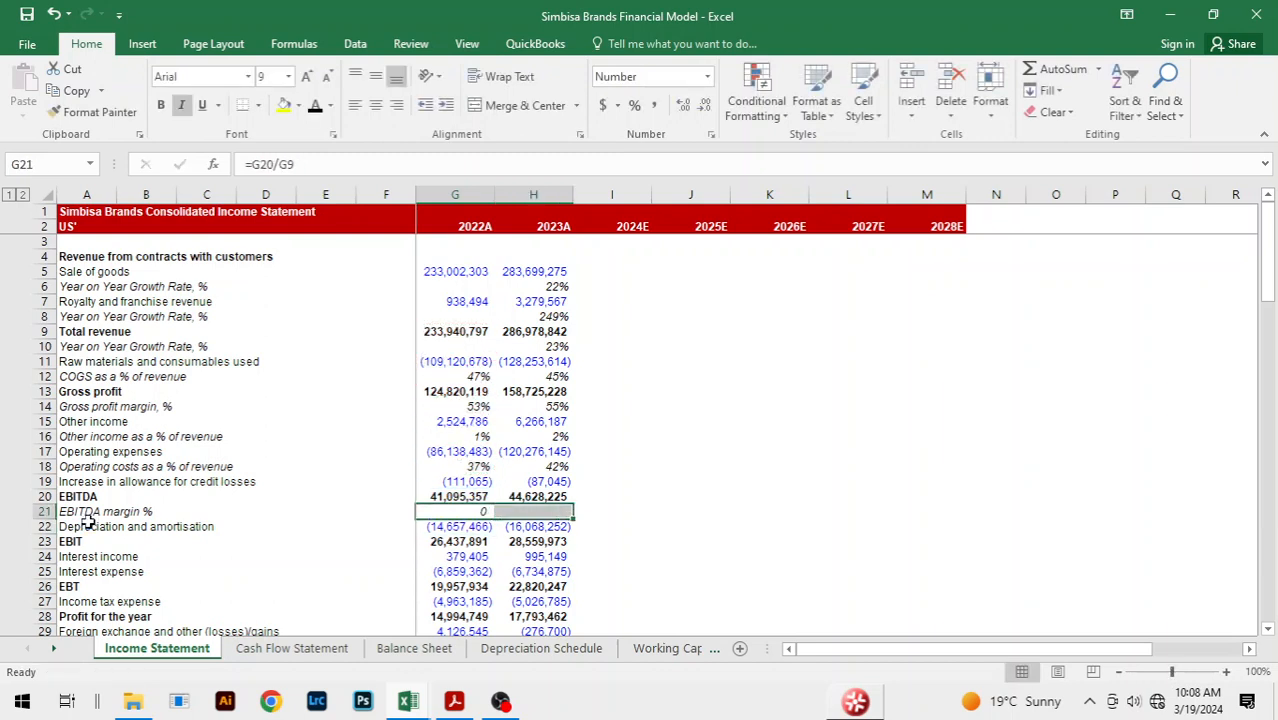
pyautogui.hotkey('ctrl', 'r')
pyautogui.hotkey('ctrl', 'shift', '5')
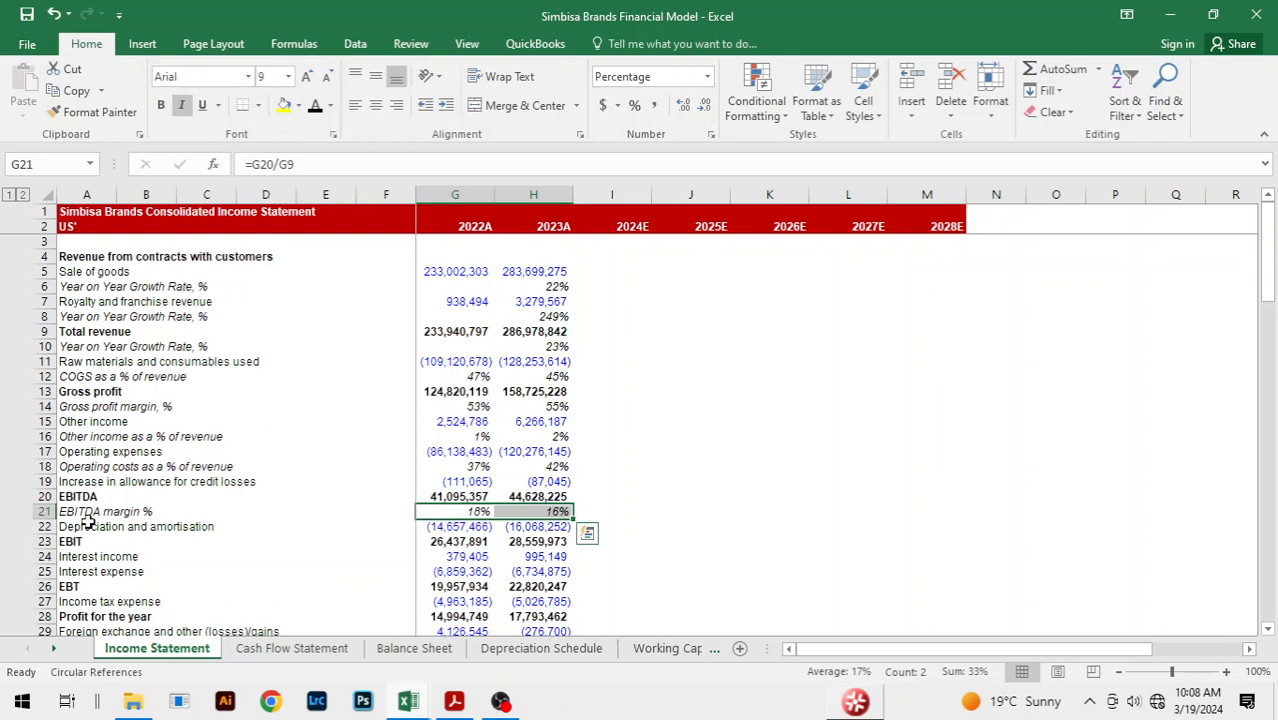
# - Insert a blank row between EBIT and Interest income
pyautogui.press('Down')
pyautogui.press('Down')
pyautogui.press('Down')
pyautogui.press('Down')
pyautogui.press('Down')
pyautogui.press('Down')
pyautogui.press('Up')
pyautogui.press('Up')
pyautogui.press('Up')
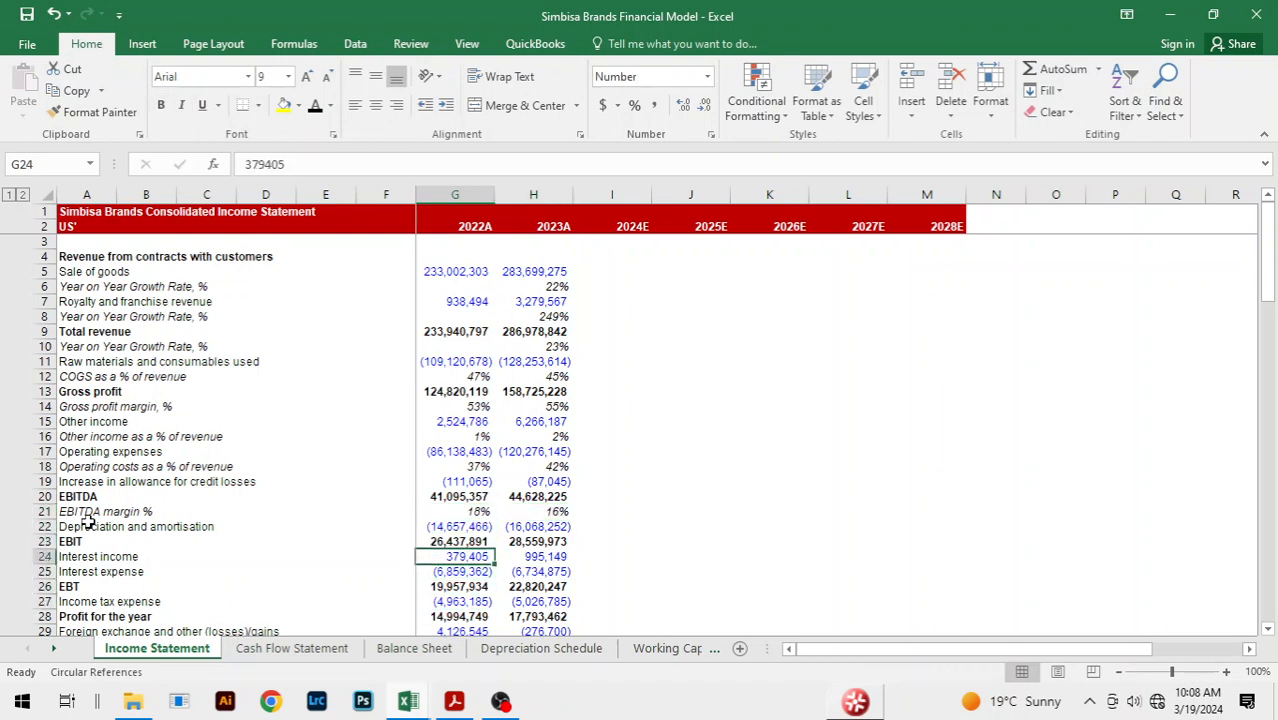
pyautogui.press('Left')
pyautogui.press('Left')
pyautogui.press('Left')
pyautogui.press('Left')
pyautogui.press('Left')
pyautogui.press('Left')
pyautogui.hotkey('alt', 'h')
pyautogui.press('i')
pyautogui.press('r')
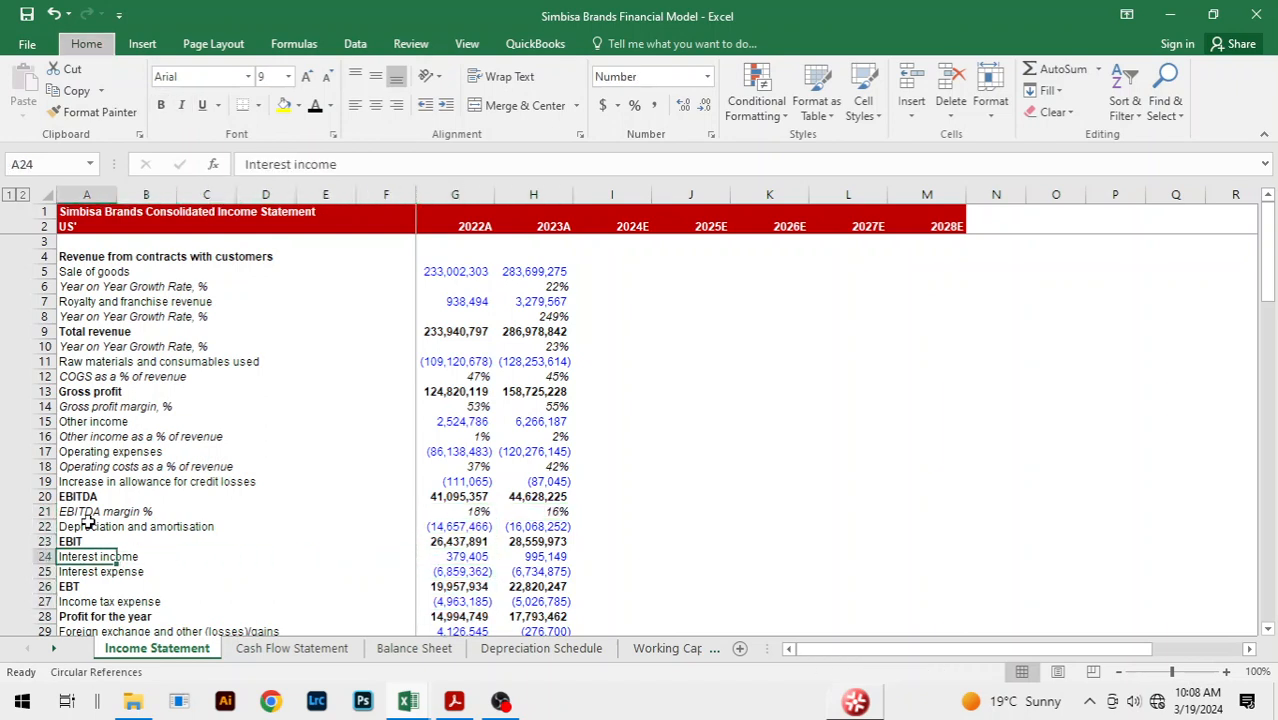
# - Label A24 "EBIT margin %"
pyautogui.write('EB')
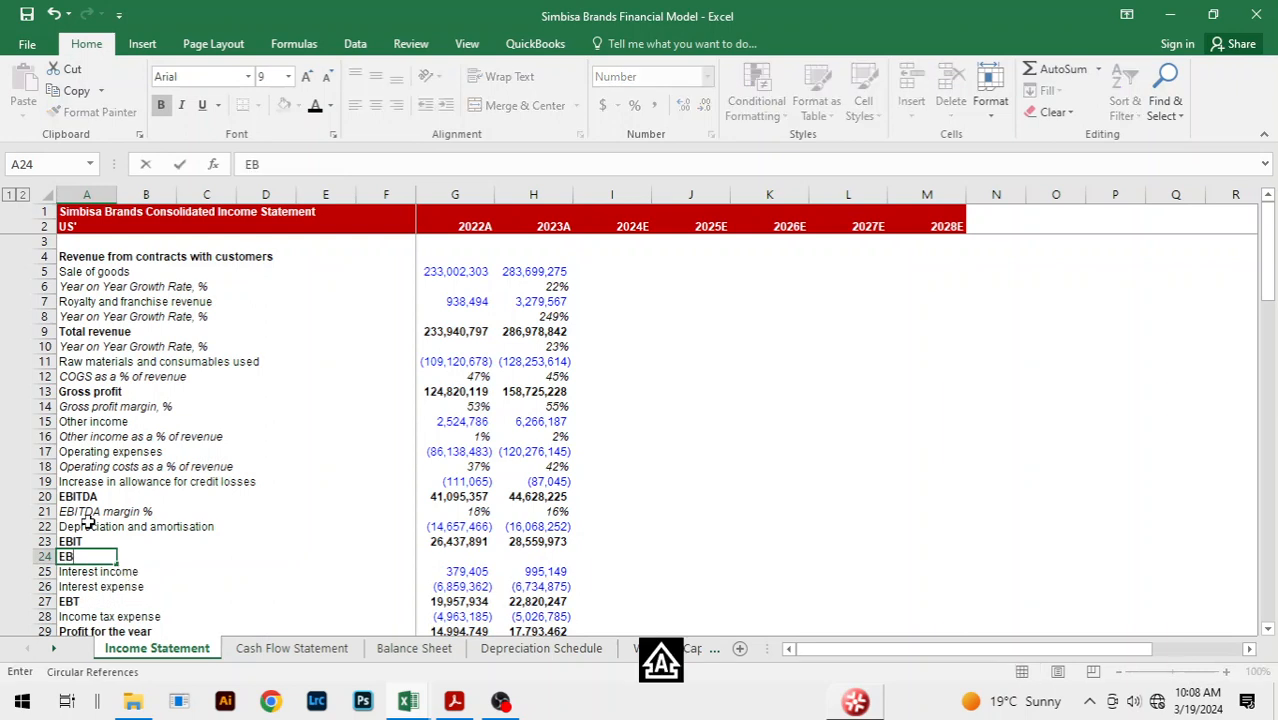
pyautogui.write('IT amort')
pyautogui.press('BackSpace')
pyautogui.press('BackSpace')
pyautogui.press('BackSpace')
pyautogui.press('BackSpace')
pyautogui.press('BackSpace')
pyautogui.write('ma')
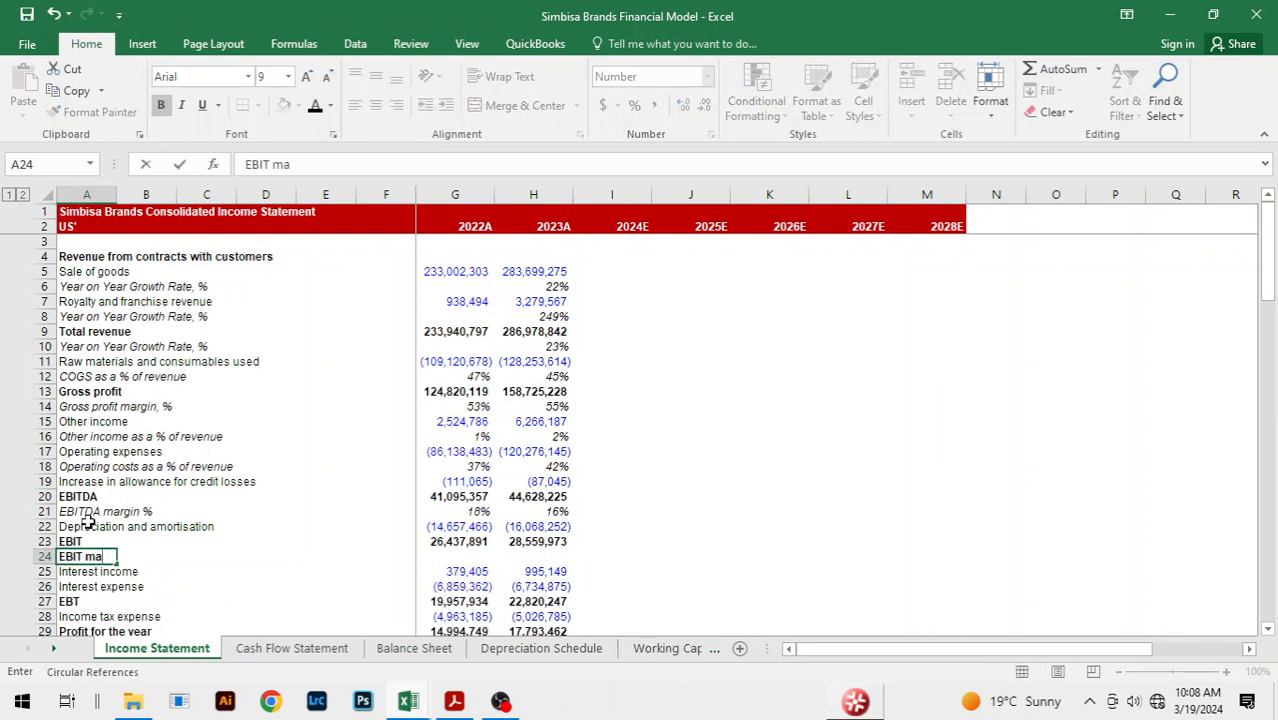
pyautogui.write('rgin %')
pyautogui.hotkey('ctrl', 'Return')
# - Italicise the EBIT margin % row across A24:M24
pyautogui.hotkey('shift', 'Right')
pyautogui.hotkey('shift', 'Right')
pyautogui.hotkey('shift', 'Right')
pyautogui.hotkey('shift', 'Right')
pyautogui.hotkey('shift', 'Right')
pyautogui.hotkey('shift', 'Right')
pyautogui.hotkey('shift', 'Right')
pyautogui.hotkey('shift', 'Right')
pyautogui.hotkey('shift', 'Right')
pyautogui.hotkey('shift', 'Right')
pyautogui.hotkey('shift', 'Right')
pyautogui.hotkey('shift', 'Right')
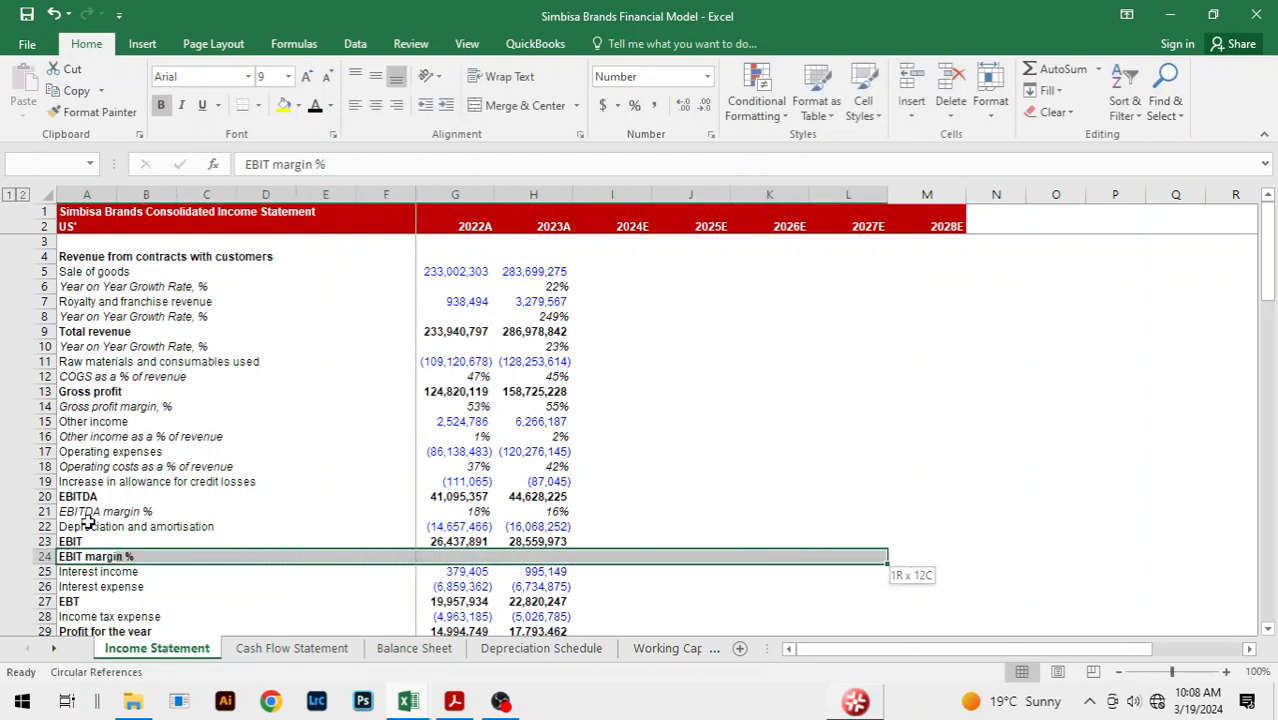
pyautogui.hotkey('ctrl', 'i')
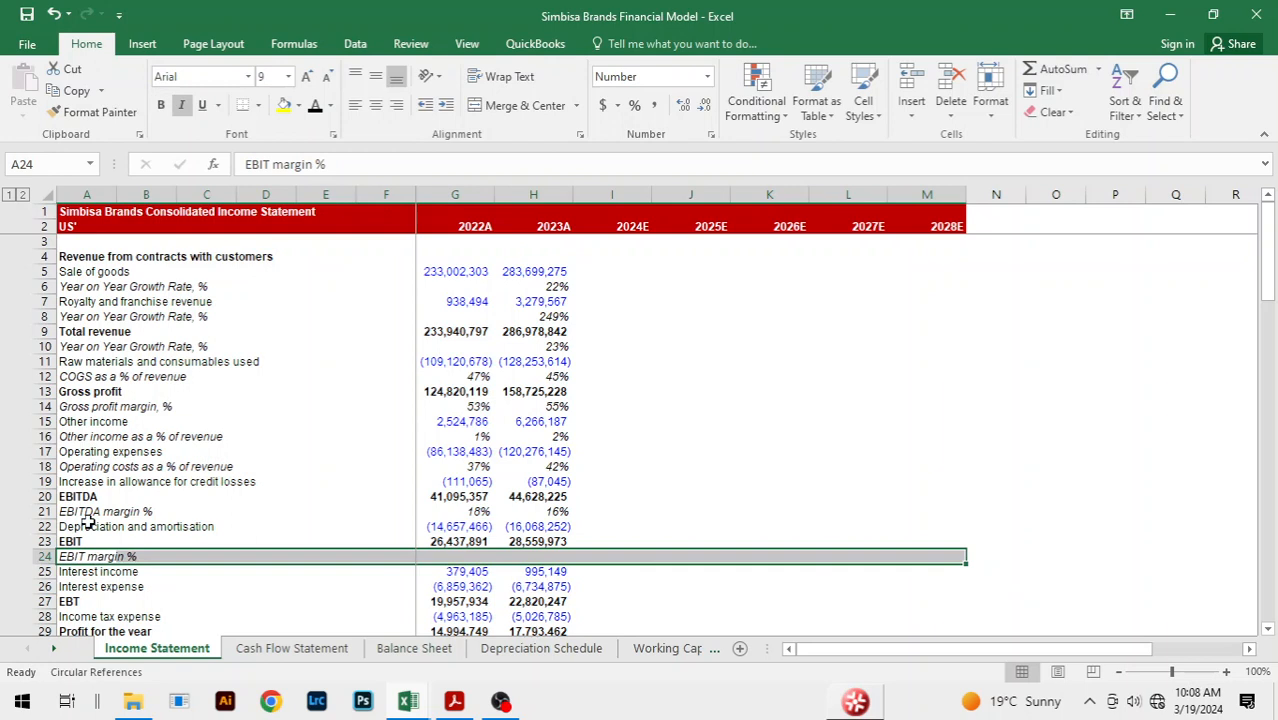
# - Calculate the 2022A EBIT margin in G24 with the formula =G23/G9
pyautogui.press('Right')
pyautogui.press('Right')
pyautogui.press('Right')
pyautogui.press('Right')
pyautogui.press('Right')
pyautogui.press('Right')
pyautogui.write('=')
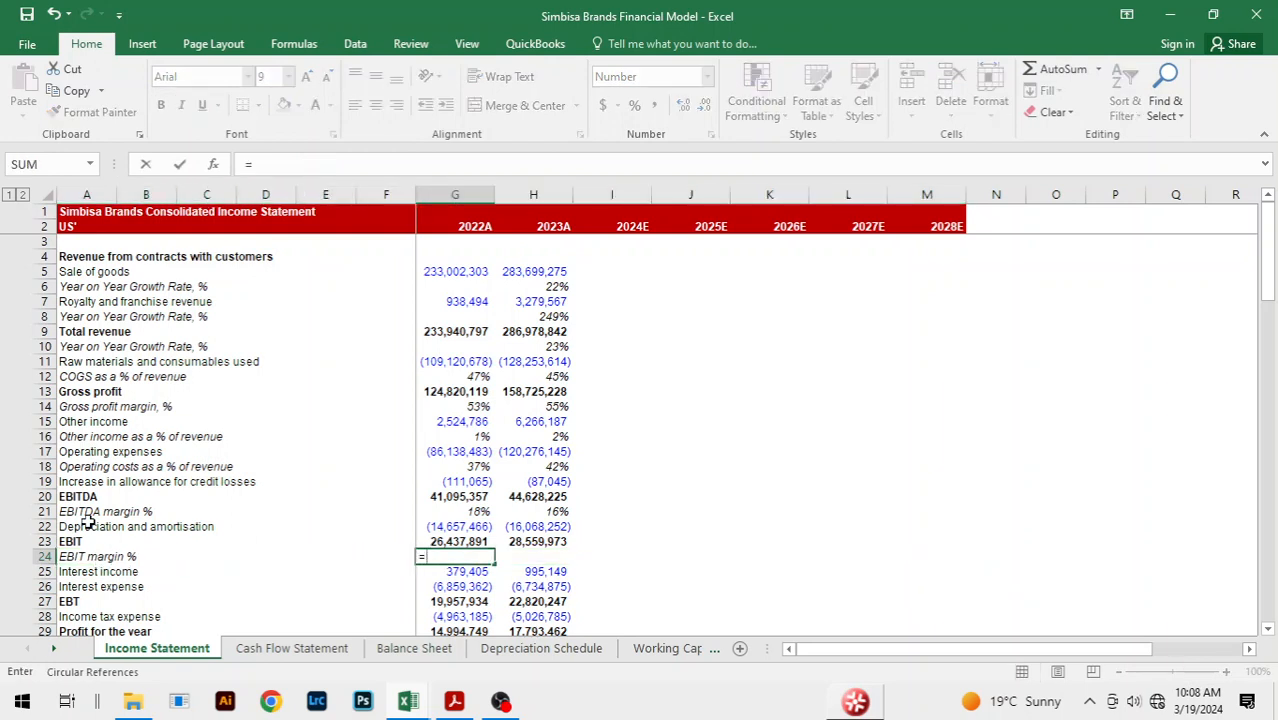
pyautogui.press('Up')
pyautogui.write('/')
pyautogui.press('Up')
pyautogui.press('Up')
pyautogui.press('Up')
pyautogui.press('Up')
pyautogui.press('Up')
pyautogui.press('Up')
pyautogui.press('Up')
pyautogui.press('Up')
pyautogui.press('Up')
pyautogui.press('Up')
pyautogui.press('Up')
pyautogui.press('Up')
pyautogui.press('Up')
pyautogui.press('Up')
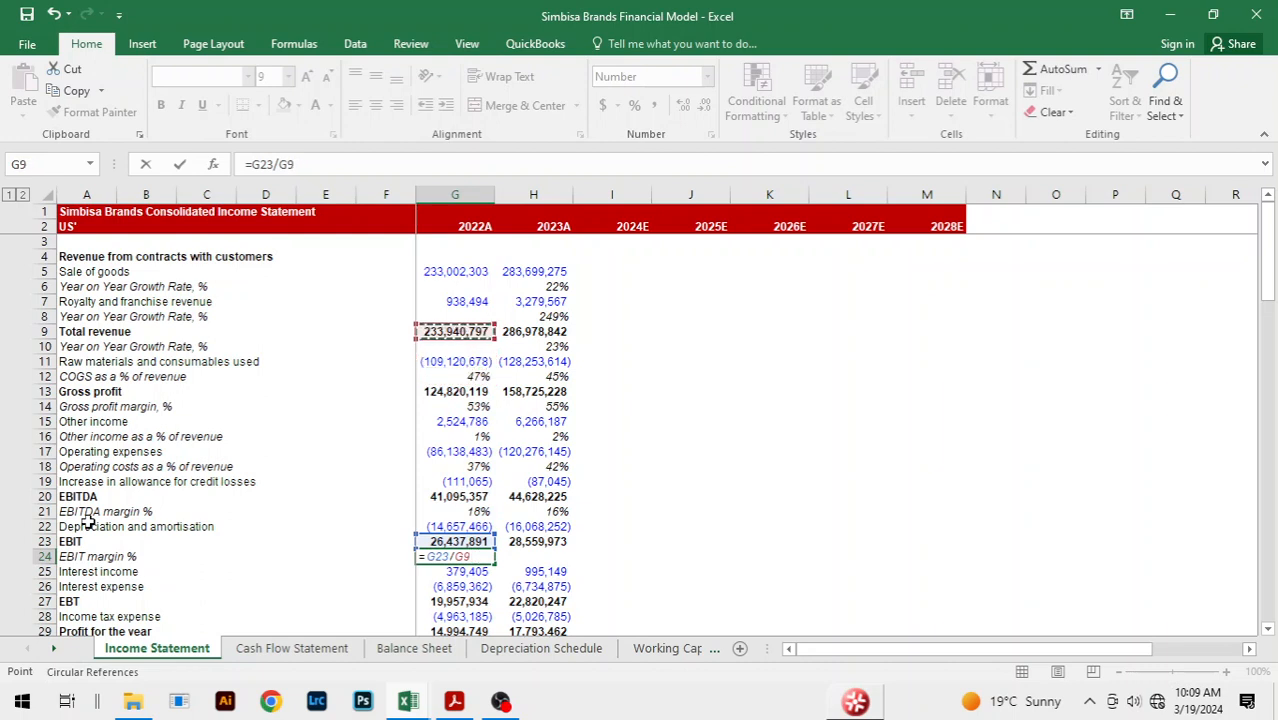
pyautogui.press('Return')
# - Copy the EBIT margin formula from G24 to H24 and format both cells as percentages
pyautogui.press('Up')
pyautogui.hotkey('shift', 'Right')
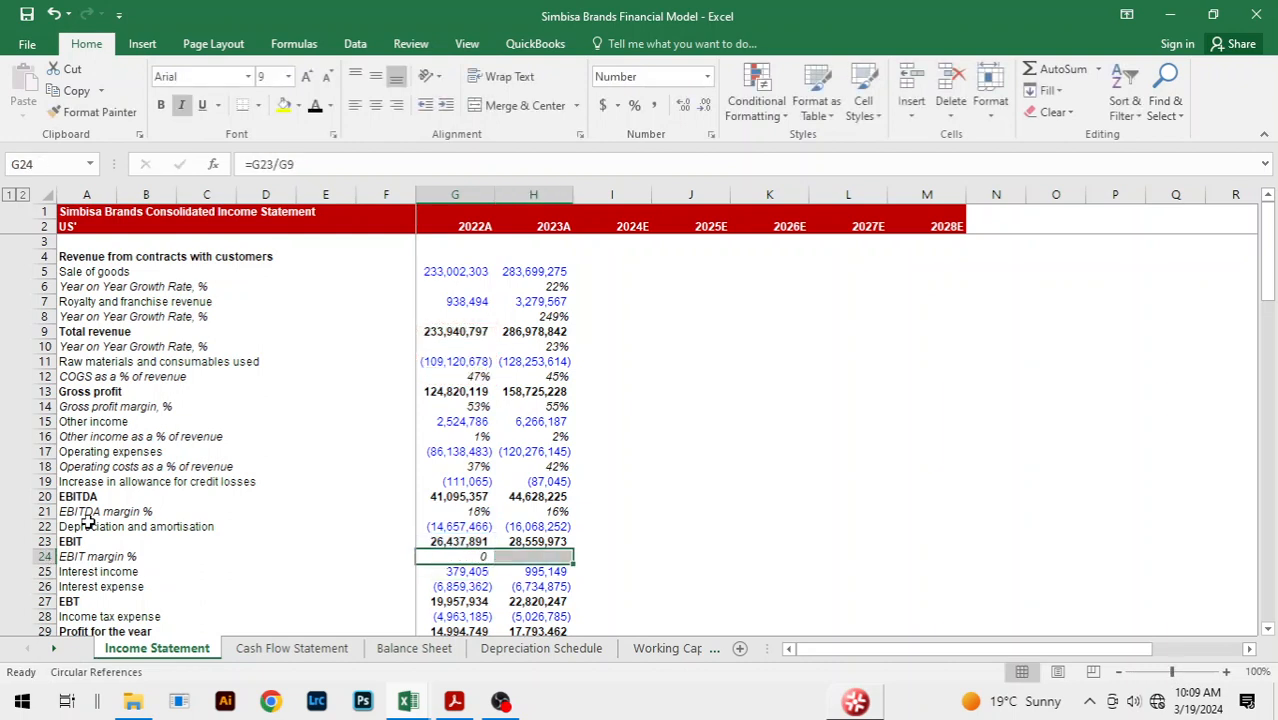
pyautogui.hotkey('ctrl', 'r')
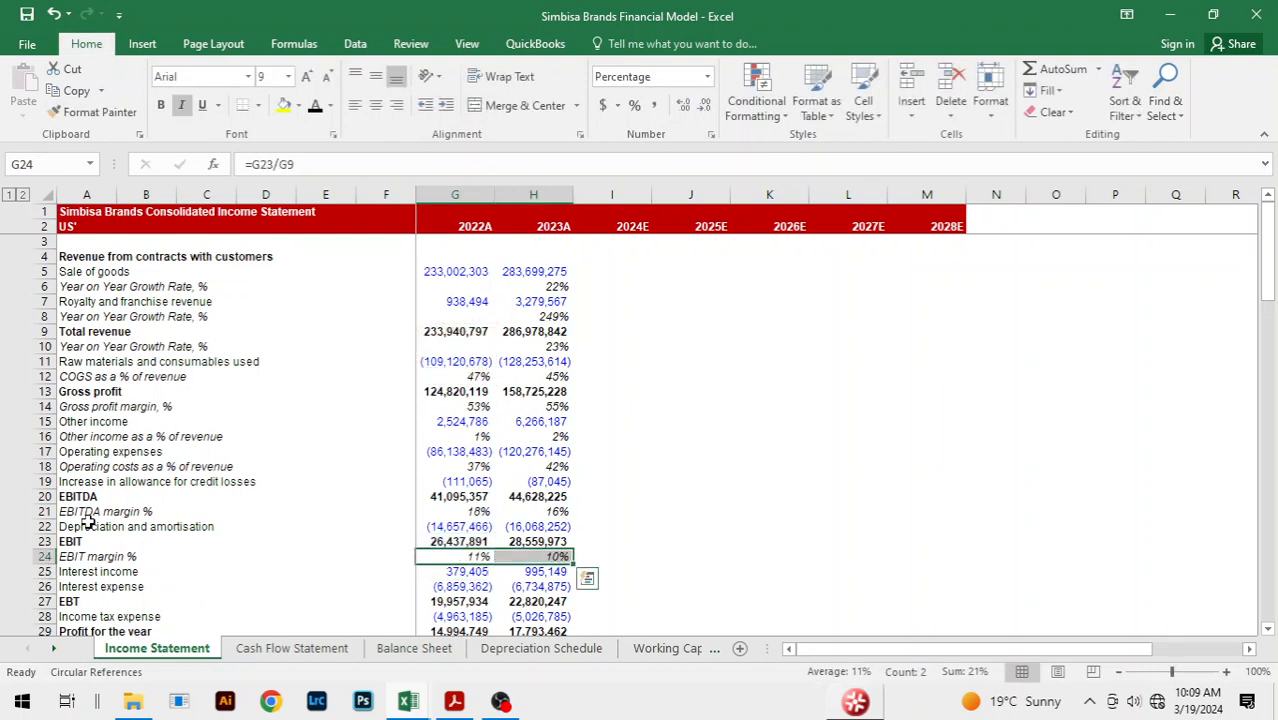
# - Review the income statement lines below EBIT margin, from Interest income down to Derecognition of property, plant and equipment
pyautogui.press('Down')
pyautogui.press('Down')
pyautogui.press('Down')
pyautogui.press('Down')
pyautogui.press('Down')
pyautogui.press('Down')
pyautogui.press('Down')
pyautogui.press('Down')
pyautogui.press('Down')
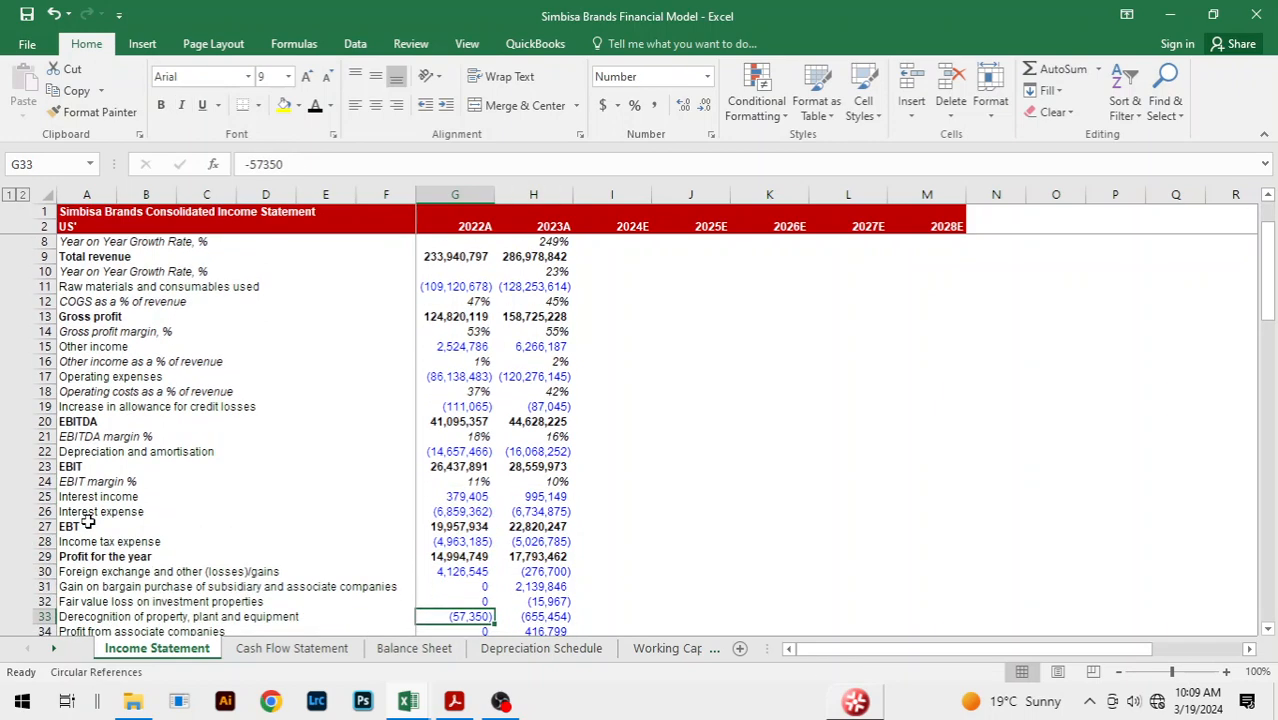
pyautogui.press('Up')
pyautogui.press('Up')
pyautogui.press('Up')
pyautogui.press('Up')
pyautogui.press('Up')
pyautogui.press('Up')
pyautogui.press('Down')
pyautogui.press('Up')
pyautogui.press('Up')
pyautogui.press('Up')
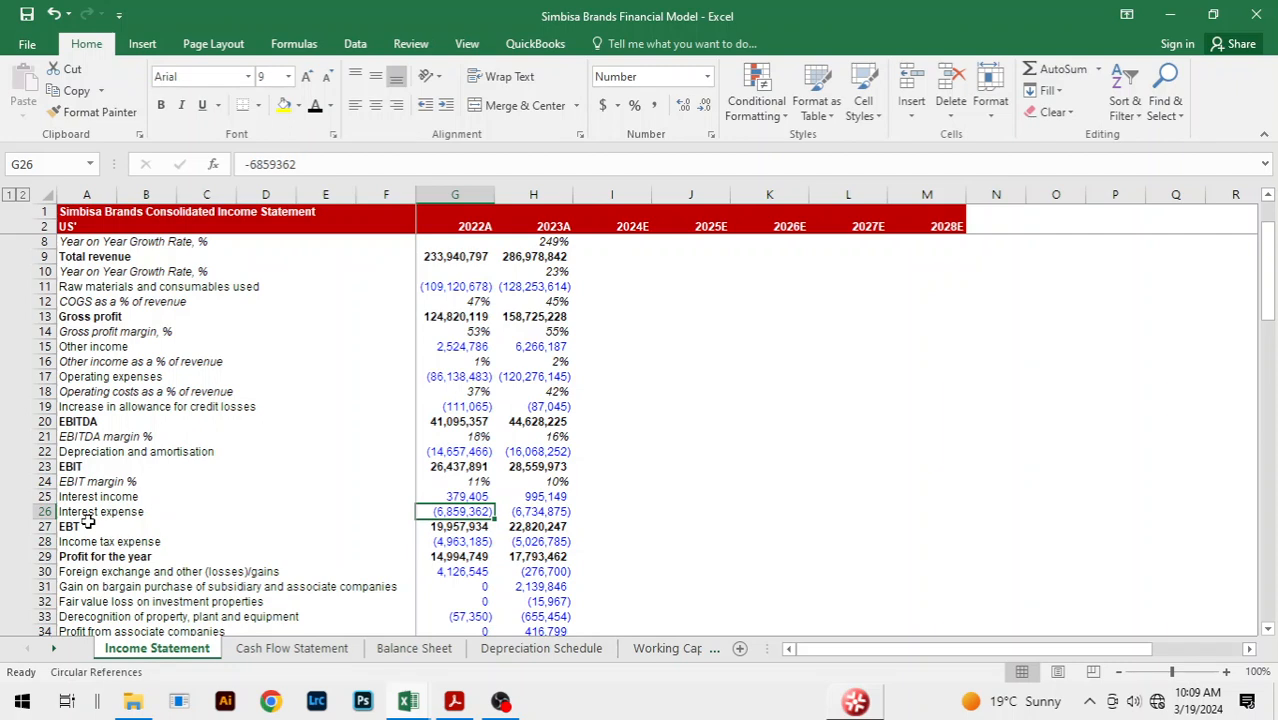
# - Review the Depreciation and amortisation, Interest income and Interest expense rows across to their forecast columns
pyautogui.press('Down')
pyautogui.press('Up')
pyautogui.press('Up')
pyautogui.press('Up')
pyautogui.press('Up')
pyautogui.press('Up')
pyautogui.press('Right')
pyautogui.press('Right')
pyautogui.press('Right')
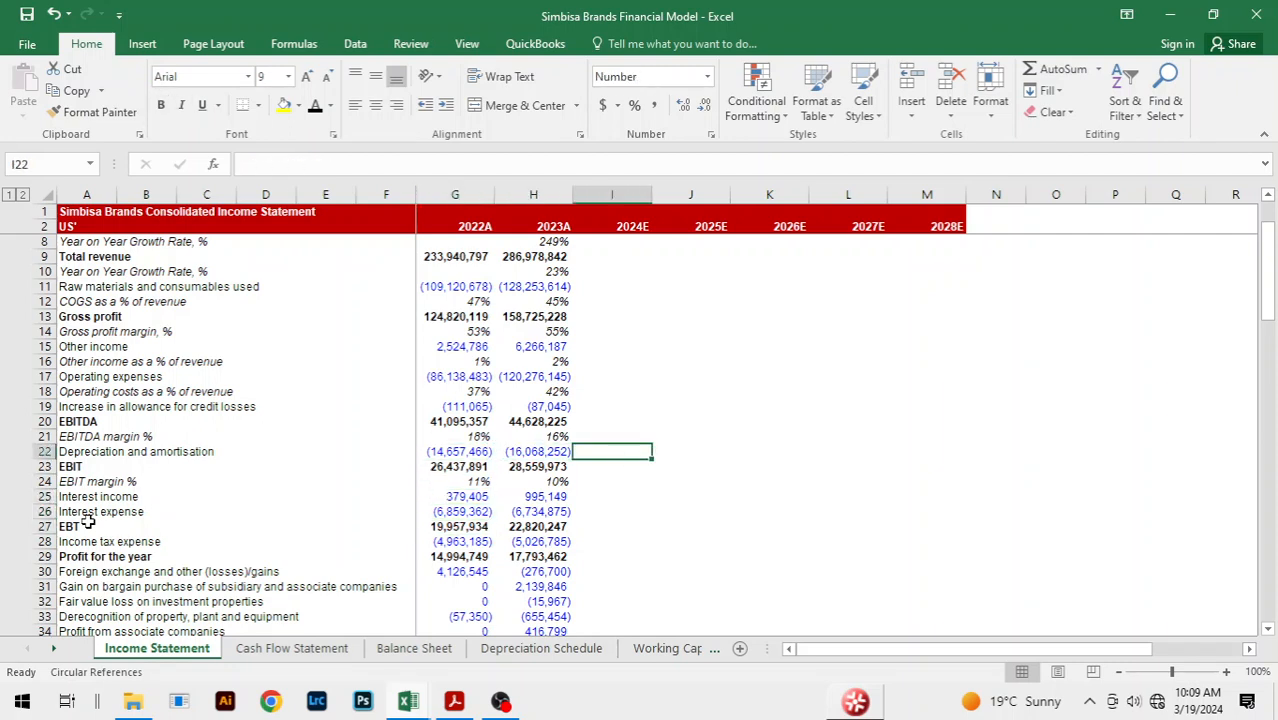
pyautogui.press('Left')
pyautogui.press('Right')
pyautogui.press('Right')
pyautogui.press('Down')
pyautogui.press('Down')
pyautogui.press('Down')
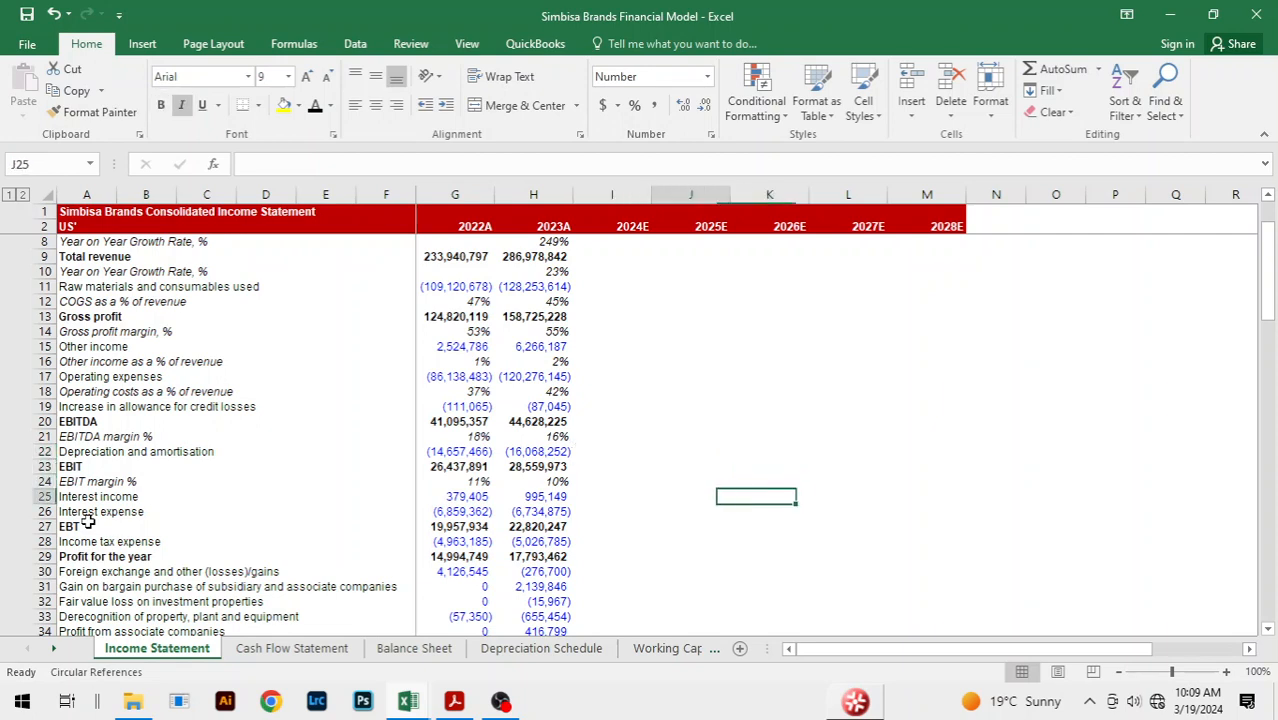
pyautogui.press('Left')
pyautogui.press('Left')
pyautogui.press('Left')
pyautogui.press('Right')
pyautogui.press('Down')
pyautogui.press('Right')
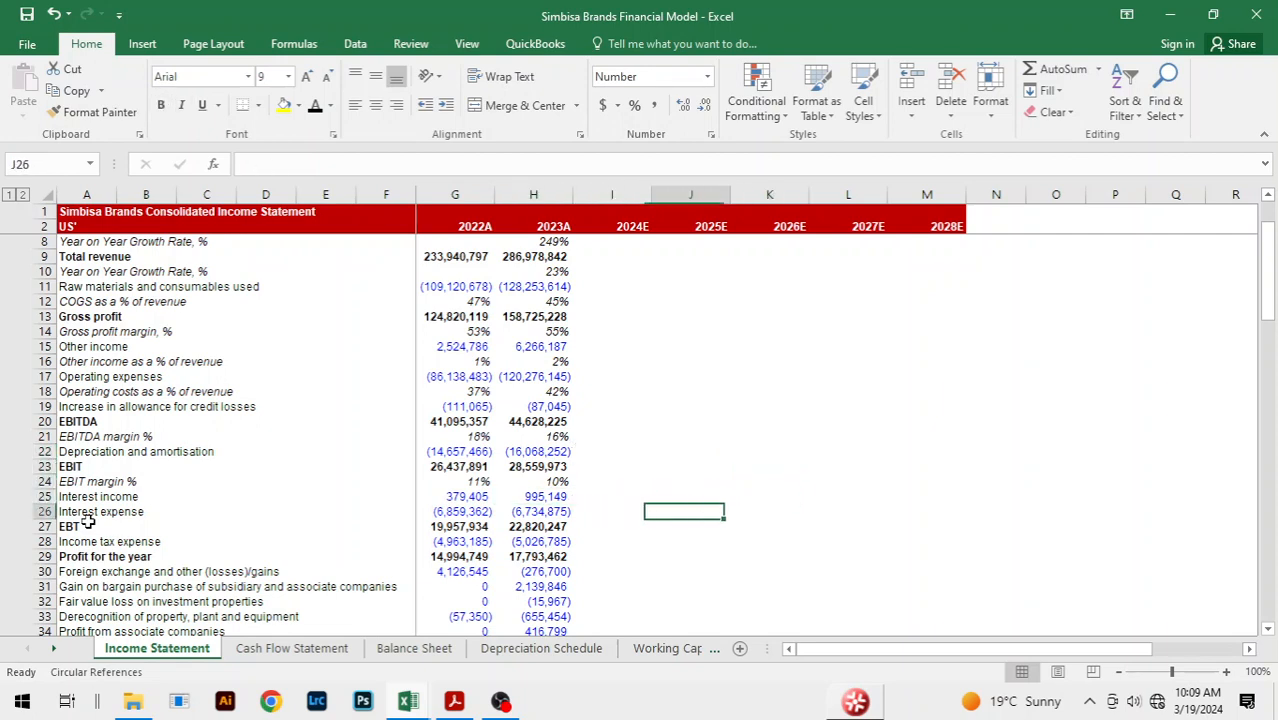
# - Insert a row above Profit for the year and label A29 "Income tax rate %"
pyautogui.press('Left')
pyautogui.press('Left')
pyautogui.press('Left')
pyautogui.press('Left')
pyautogui.press('Left')
pyautogui.press('Left')
pyautogui.press('Left')
pyautogui.press('Left')
pyautogui.press('Left')
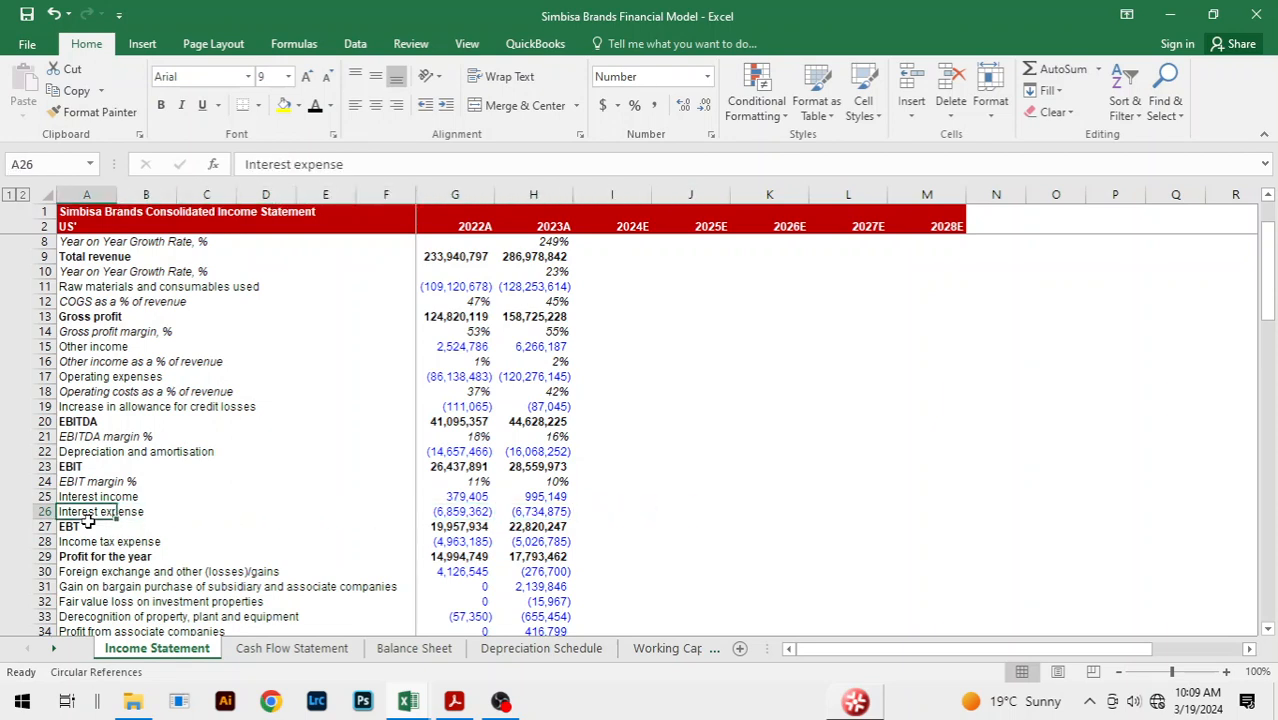
pyautogui.press('Down')
pyautogui.press('Down')
pyautogui.press('Down')
pyautogui.hotkey('alt', 'h')
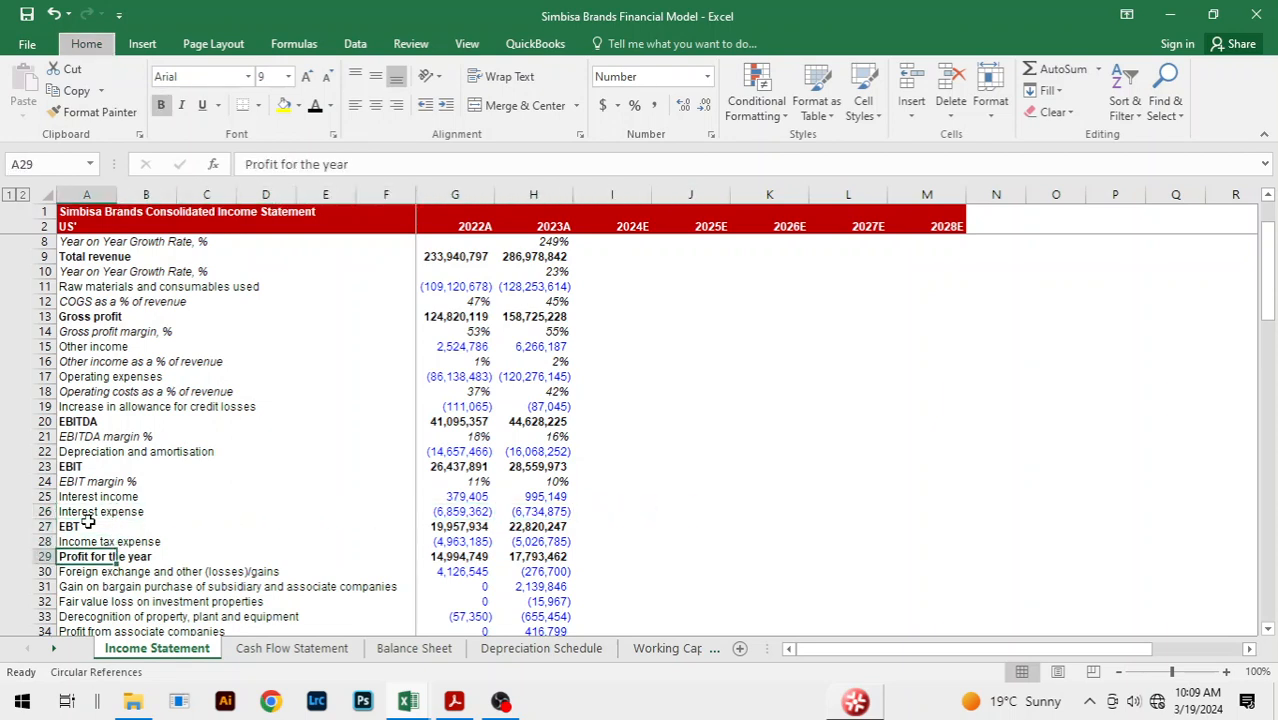
pyautogui.write('irIncome tax ')
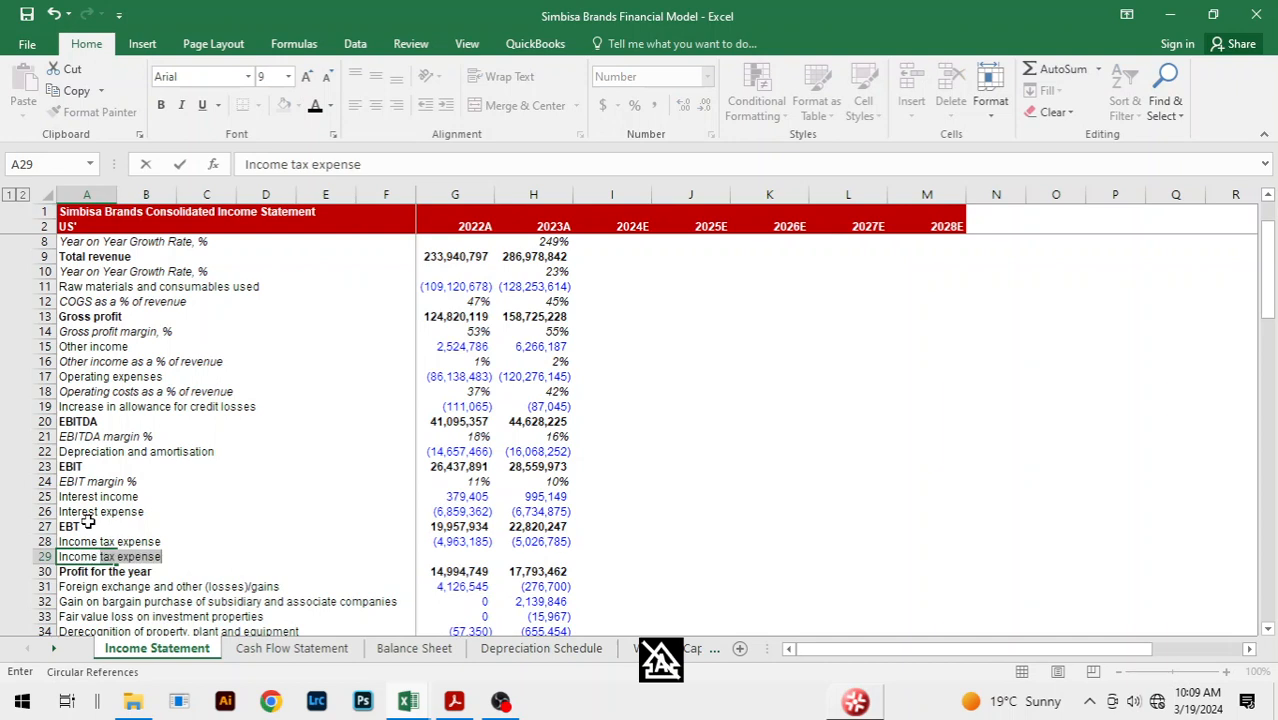
pyautogui.write('rate')
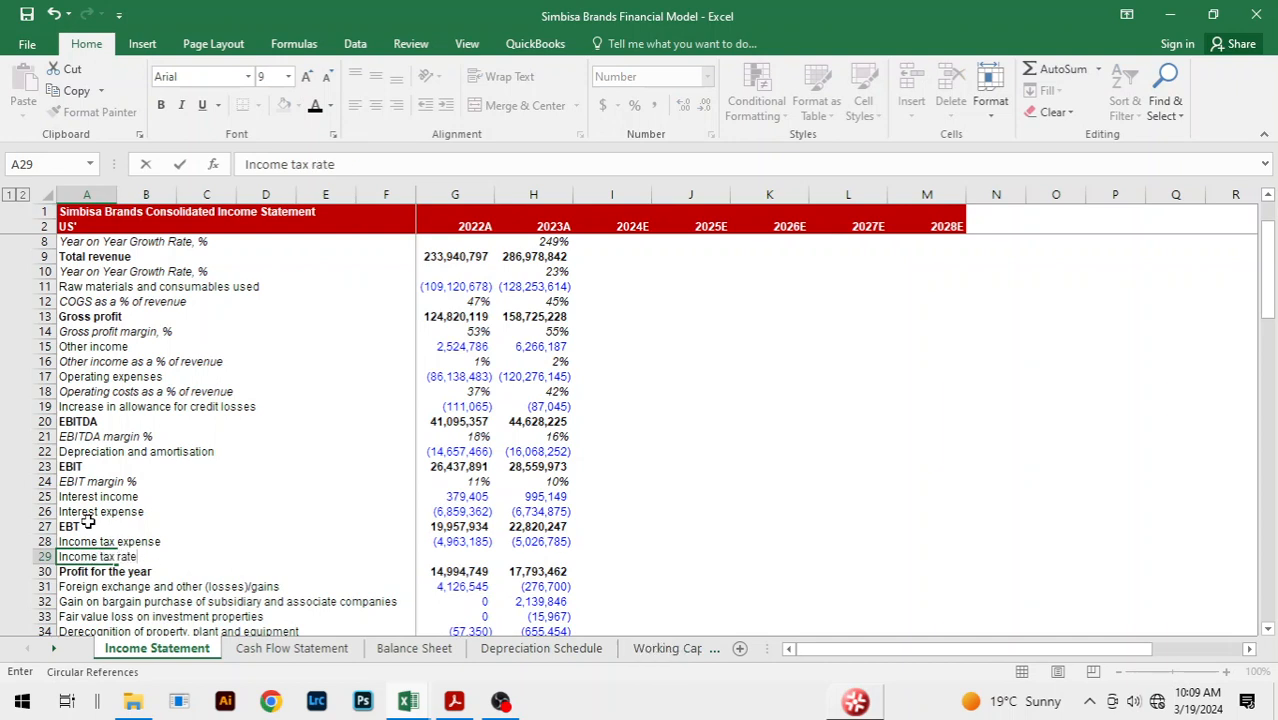
pyautogui.write(' %')
# - Italicise the Income tax rate % row across A29:M29
pyautogui.moveTo(90, 556); pyautogui.dragTo(1020, 560)
pyautogui.hotkey('shift', 'Left')
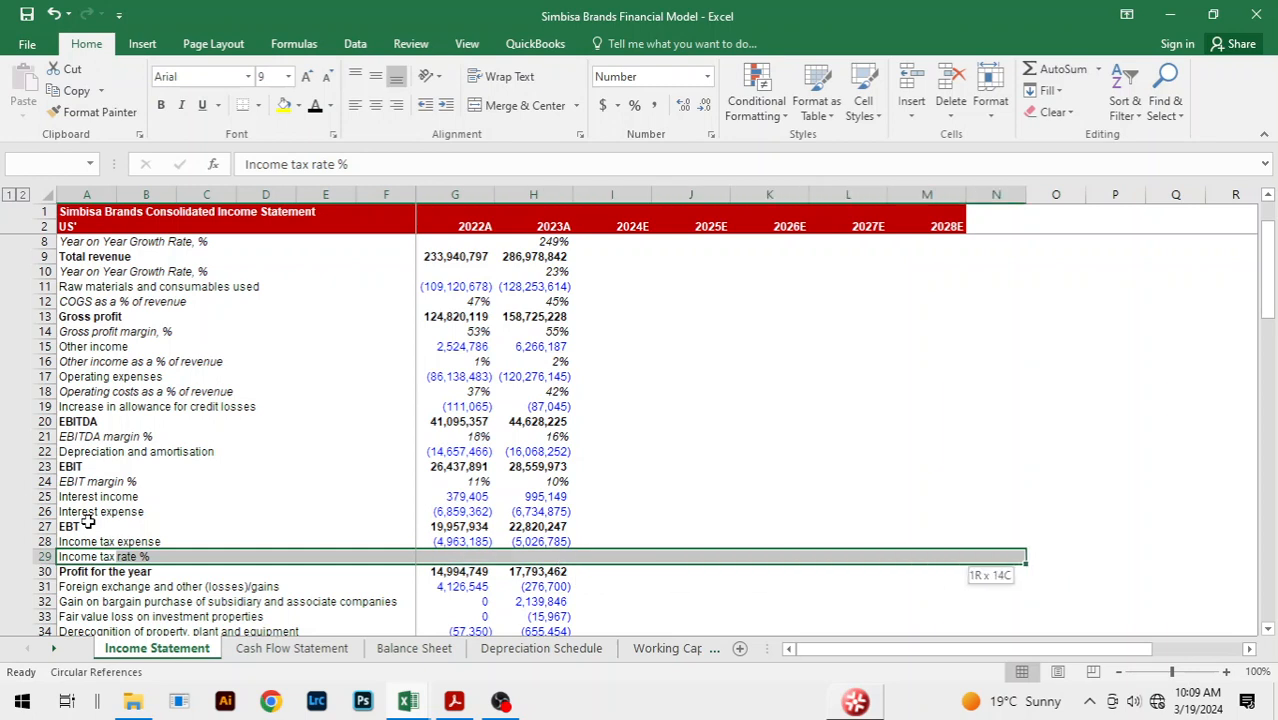
pyautogui.hotkey('ctrl', 'i')
# - Calculate the 2022A income tax rate in G29 with the formula =-G28/G27
pyautogui.press('Right')
pyautogui.press('Right')
pyautogui.press('Right')
pyautogui.press('Right')
pyautogui.press('Right')
pyautogui.press('Right')
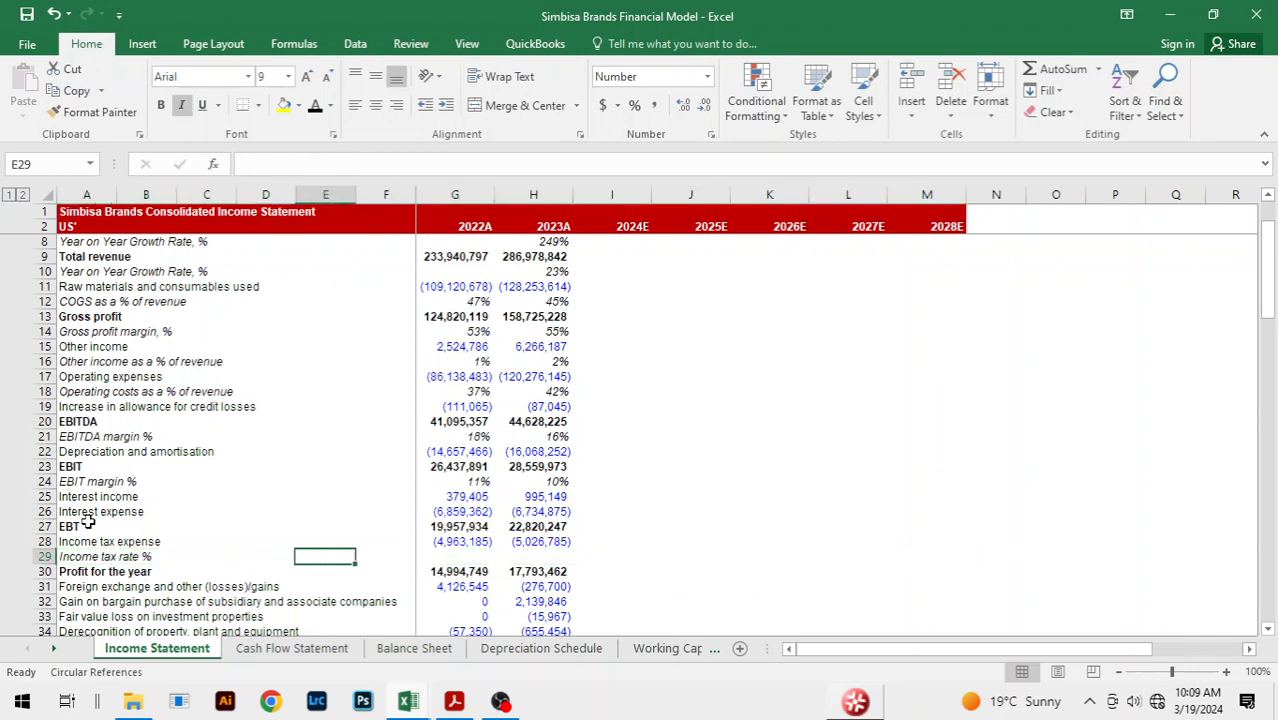
pyautogui.write('=-')
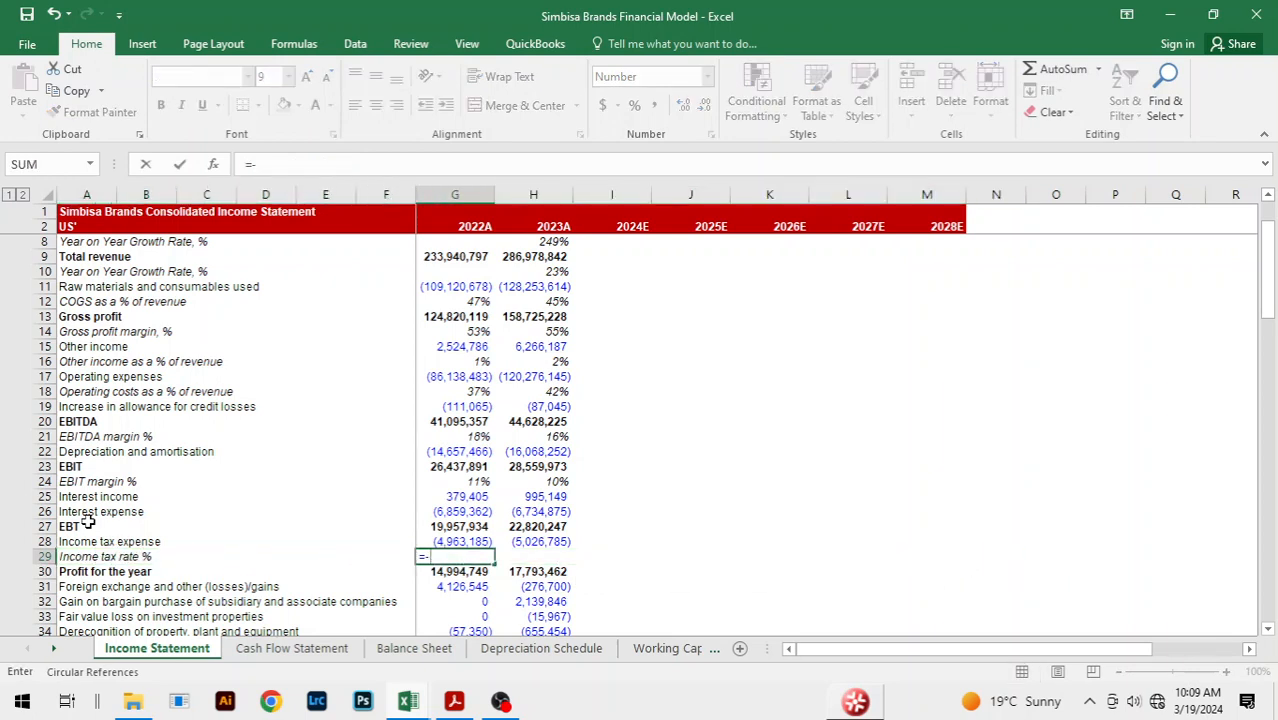
pyautogui.press('Up')
pyautogui.write('/')
pyautogui.press('Up')
pyautogui.press('Up')
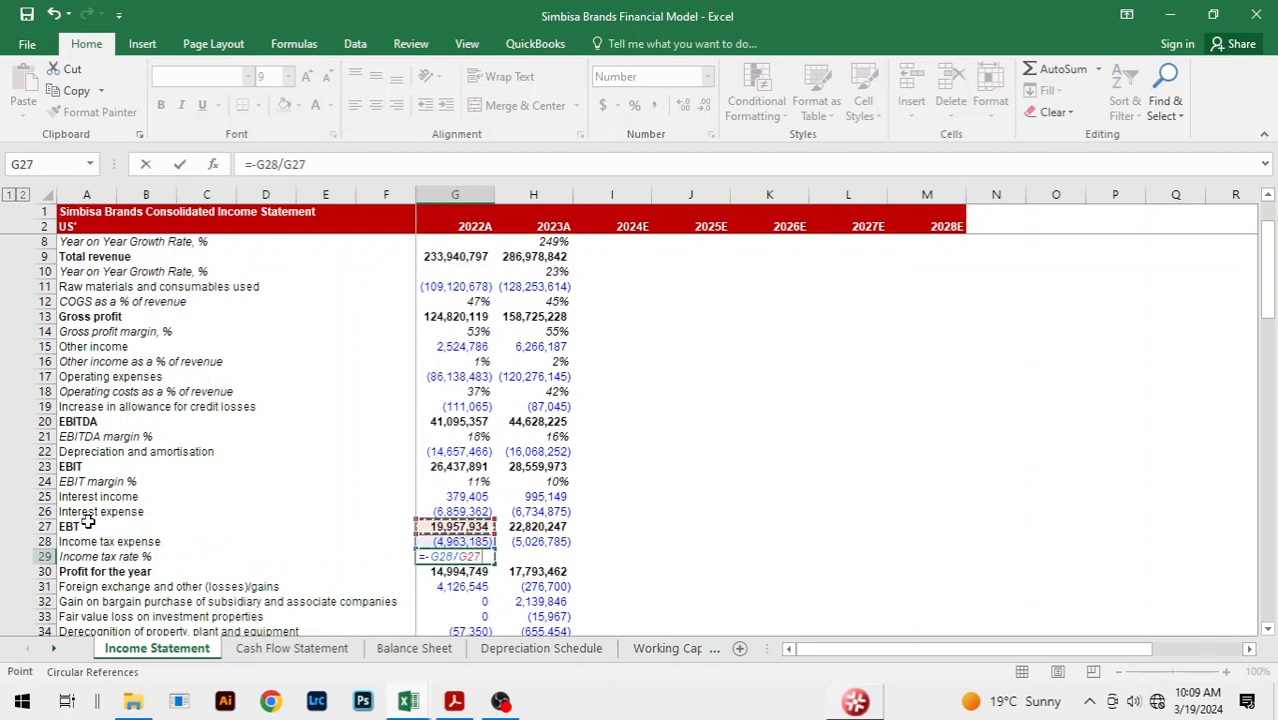
pyautogui.press('Return')
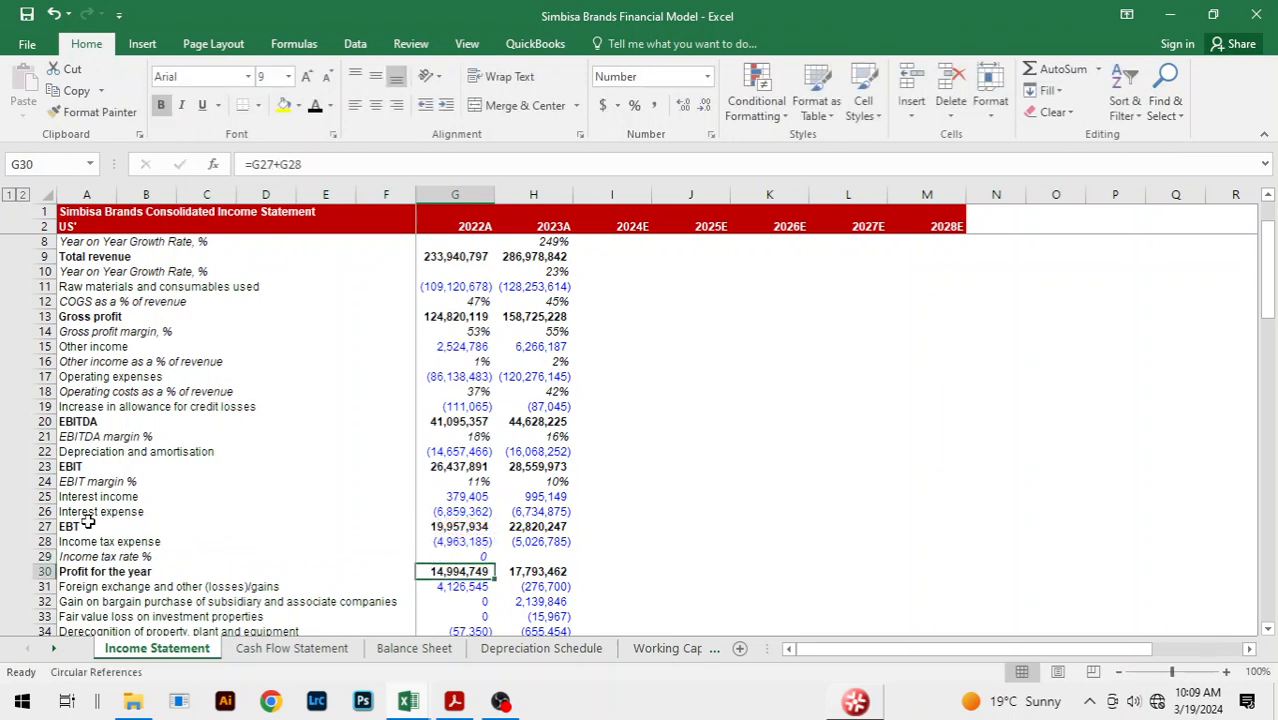
# - Copy the income tax rate formula from G29 to H29 and format both cells as percentages
pyautogui.press('Up')
pyautogui.hotkey('shift', 'Right')
pyautogui.hotkey('ctrl', 'r')
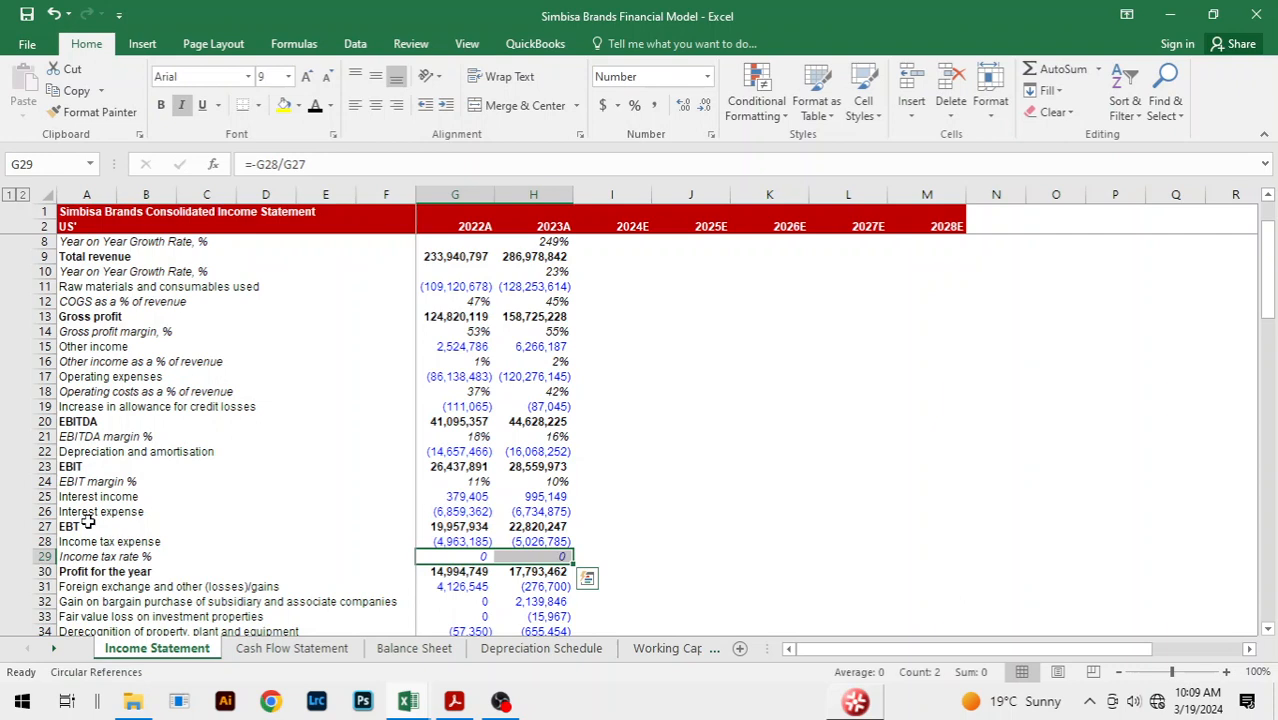
pyautogui.hotkey('alt', 'h')
pyautogui.press('p')
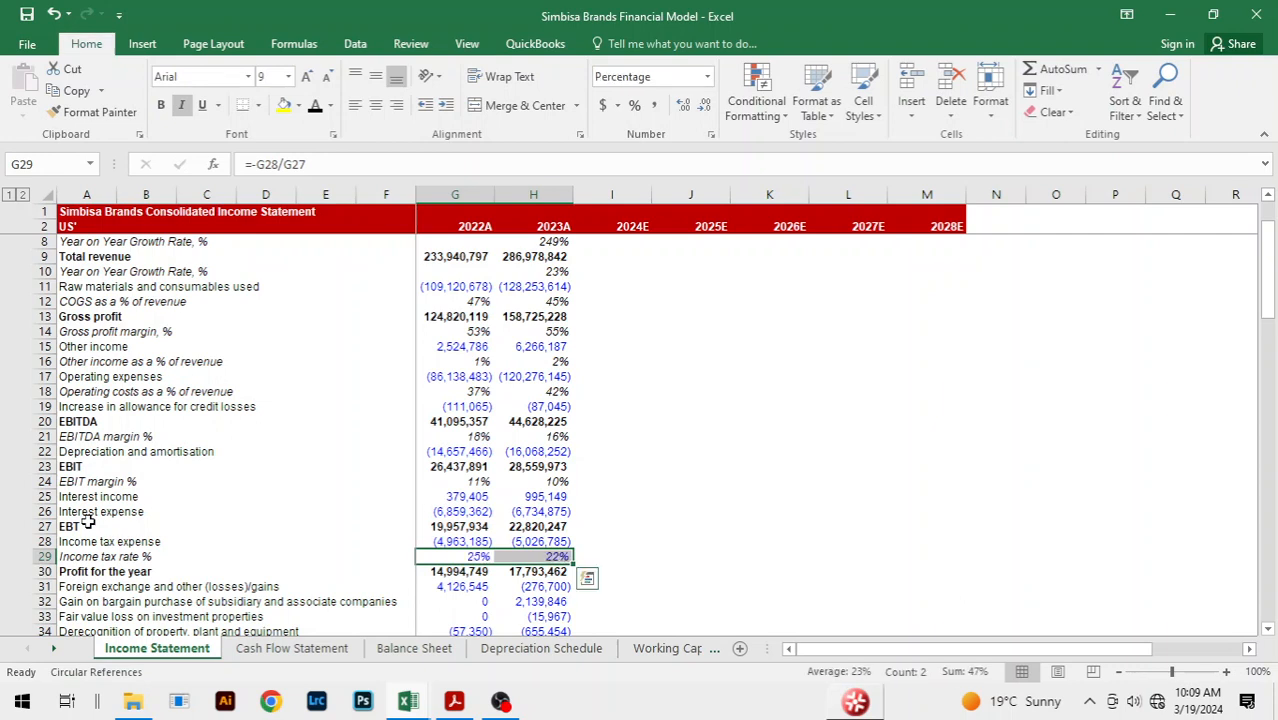
# - Set the font colour of the income tax rates in G29:H29 to Automatic
pyautogui.hotkey('alt', 'h')
pyautogui.press('f')
pyautogui.press('c')
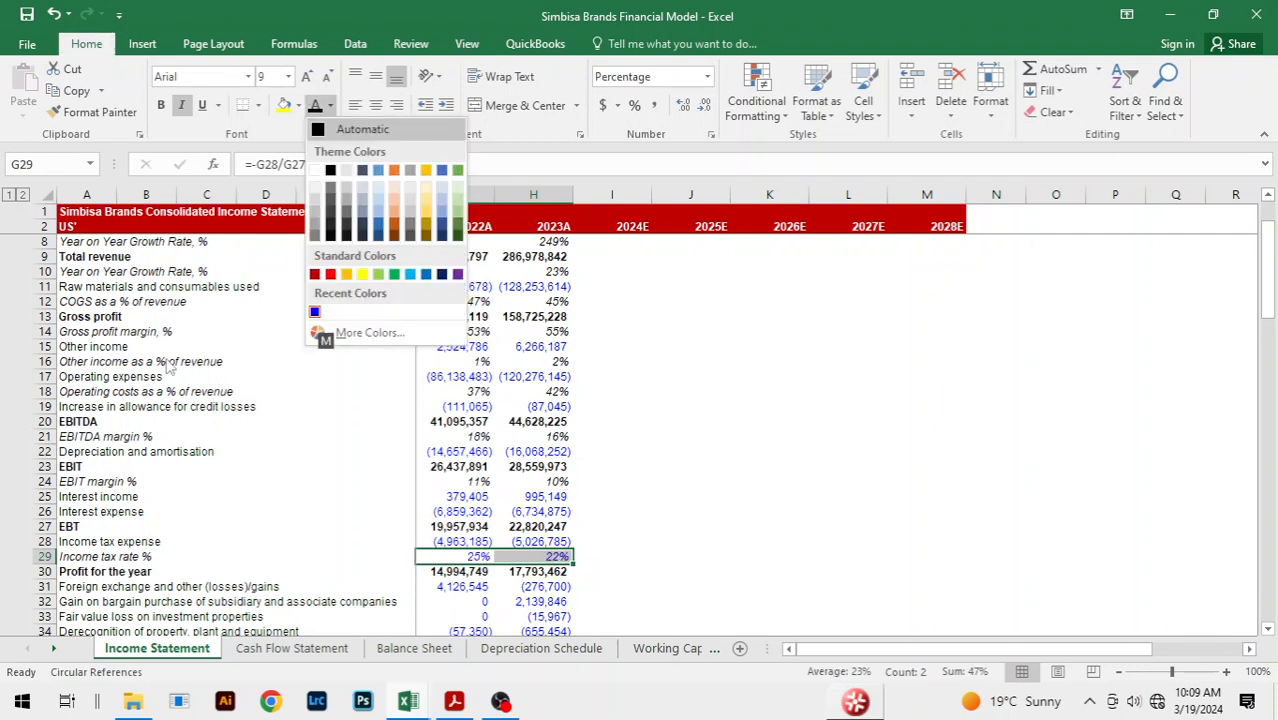
pyautogui.press('Return')
pyautogui.click(706, 514)
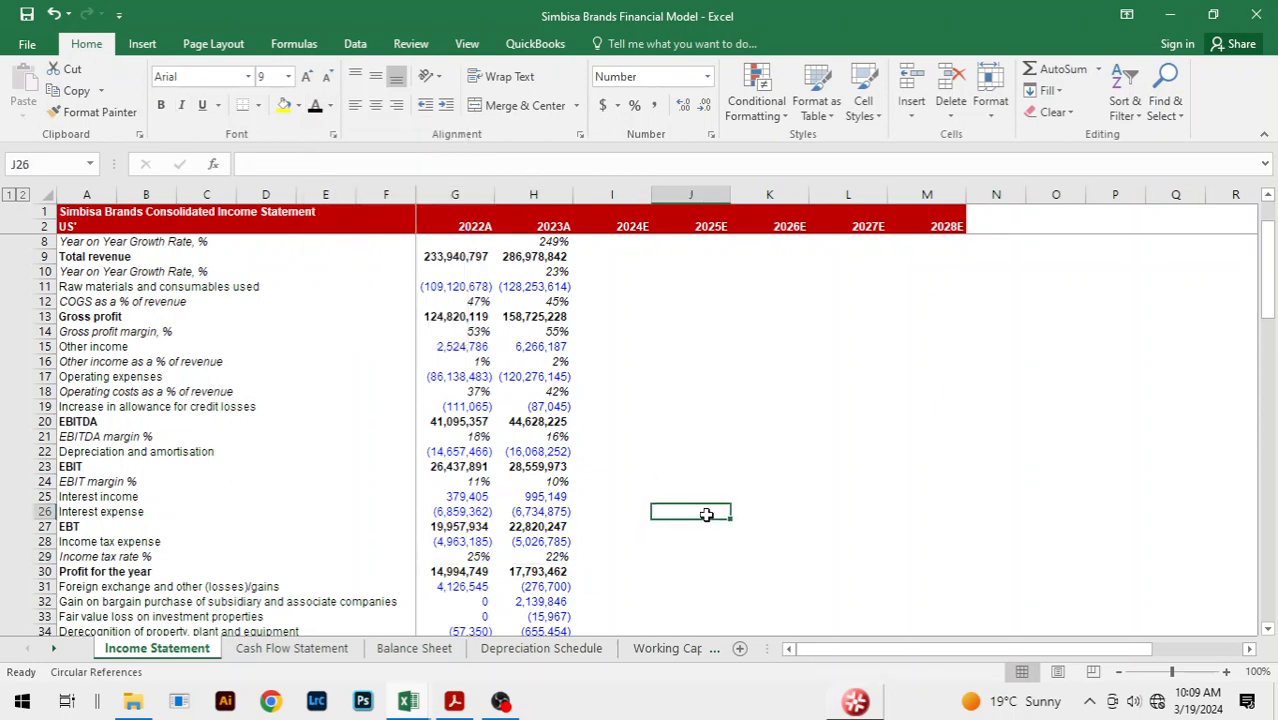
# - Look over the whole income statement, from Sale of goods down to Adjusted profit for the year
pyautogui.click(674, 390)
pyautogui.scroll(-3, 725, 543)
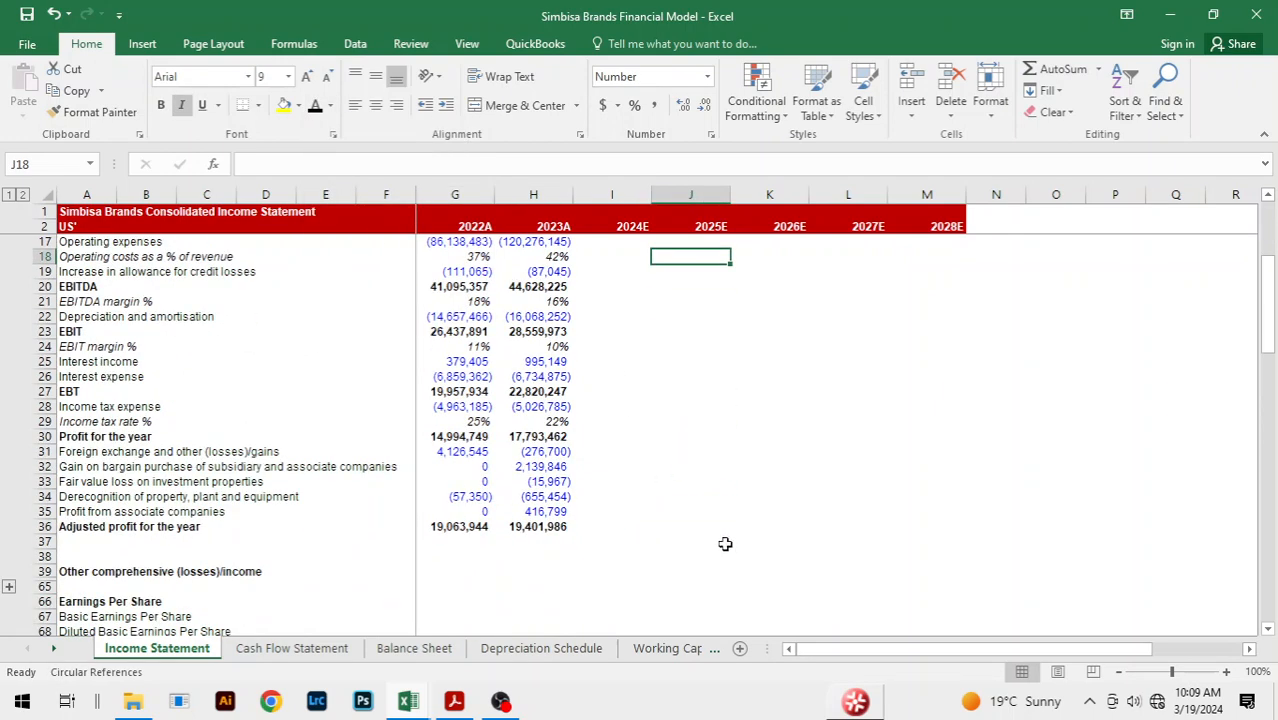
pyautogui.click(458, 557)
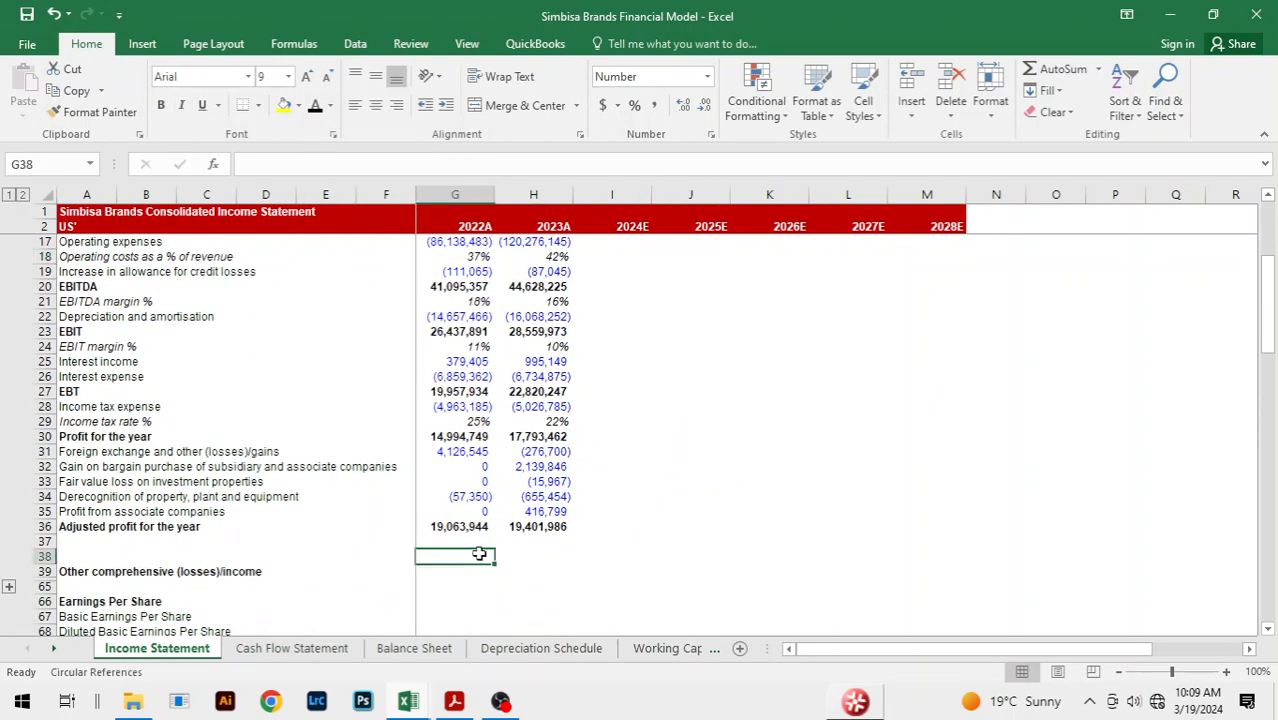
pyautogui.click(640, 480)
pyautogui.scroll(5, 716, 392)
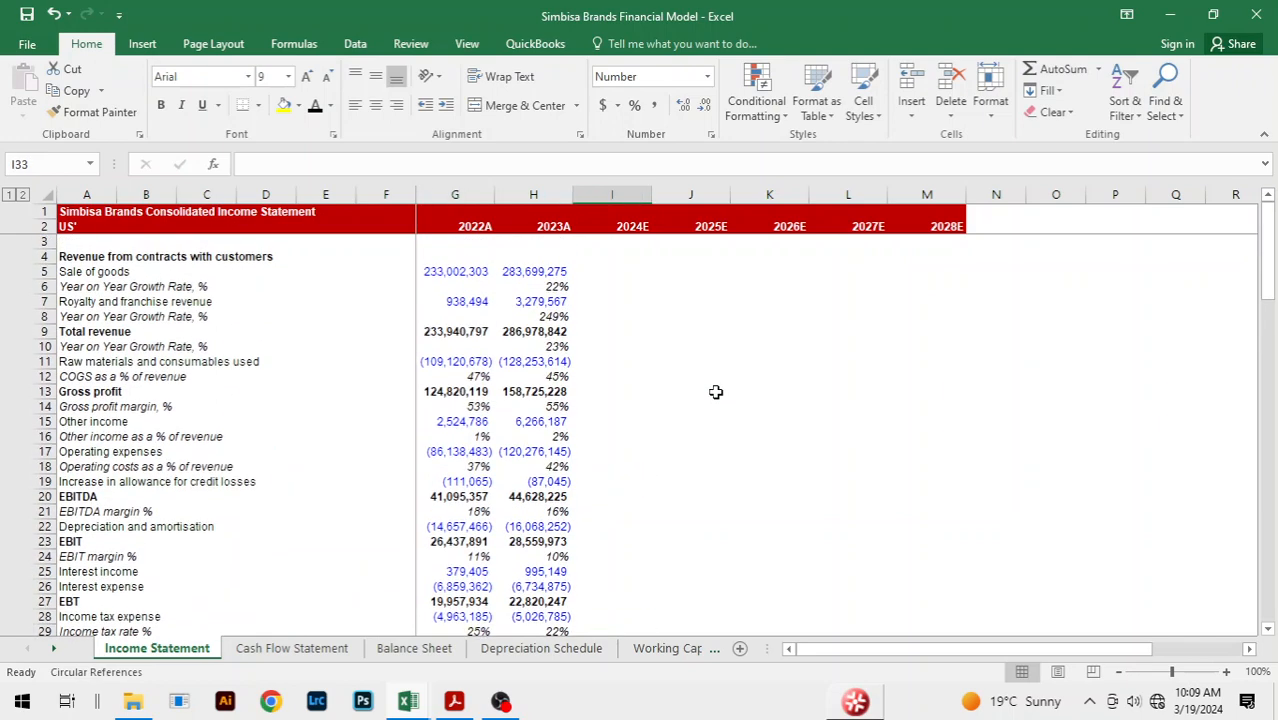
pyautogui.scroll(-3, 716, 392)
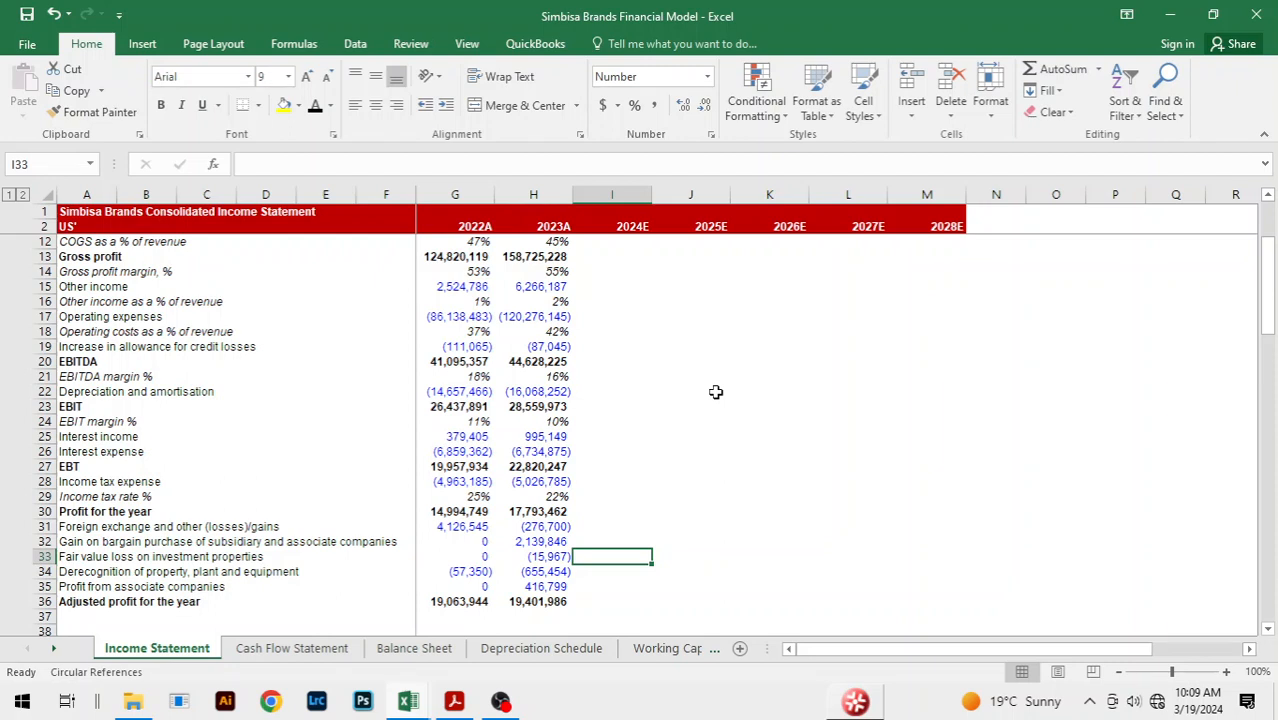
pyautogui.click(716, 392)
pyautogui.click(705, 478)
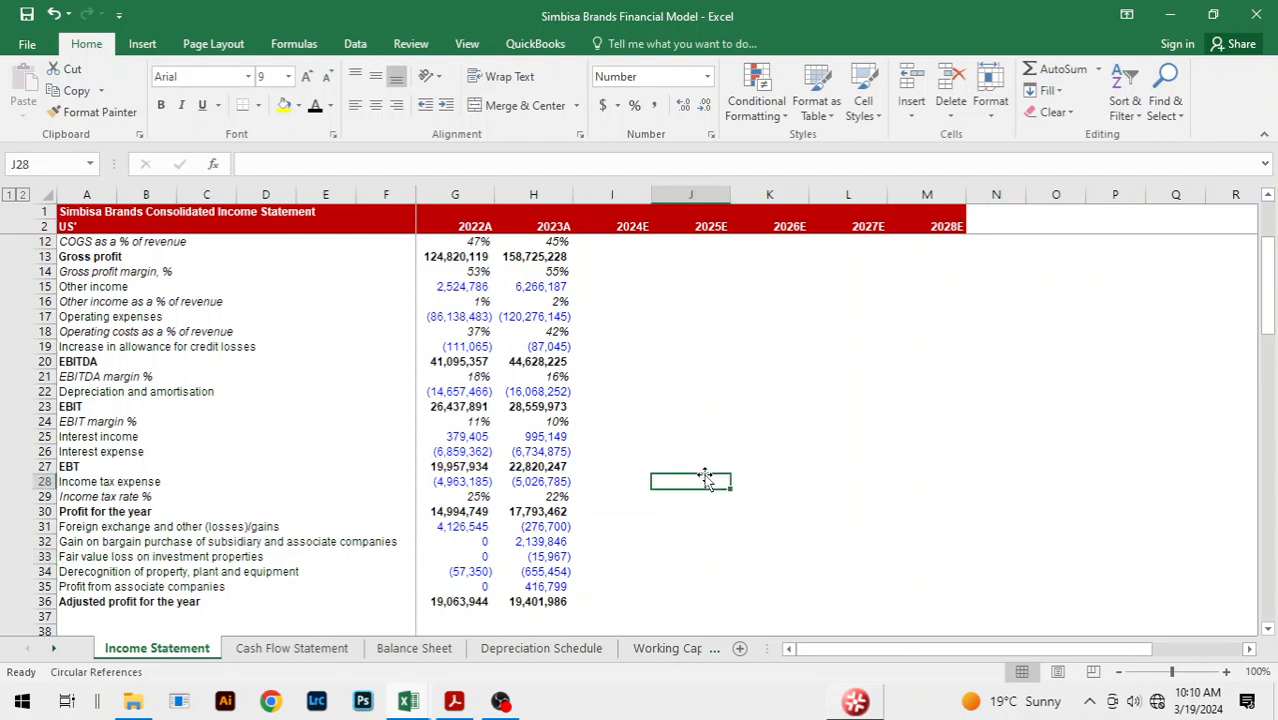
# - Switch to the annual report PDF, find the consolidated profit or loss statement on page 52, and select the operating profit before depreciation, amortisation and impairment label
pyautogui.hotkey('alt', 'Tab')
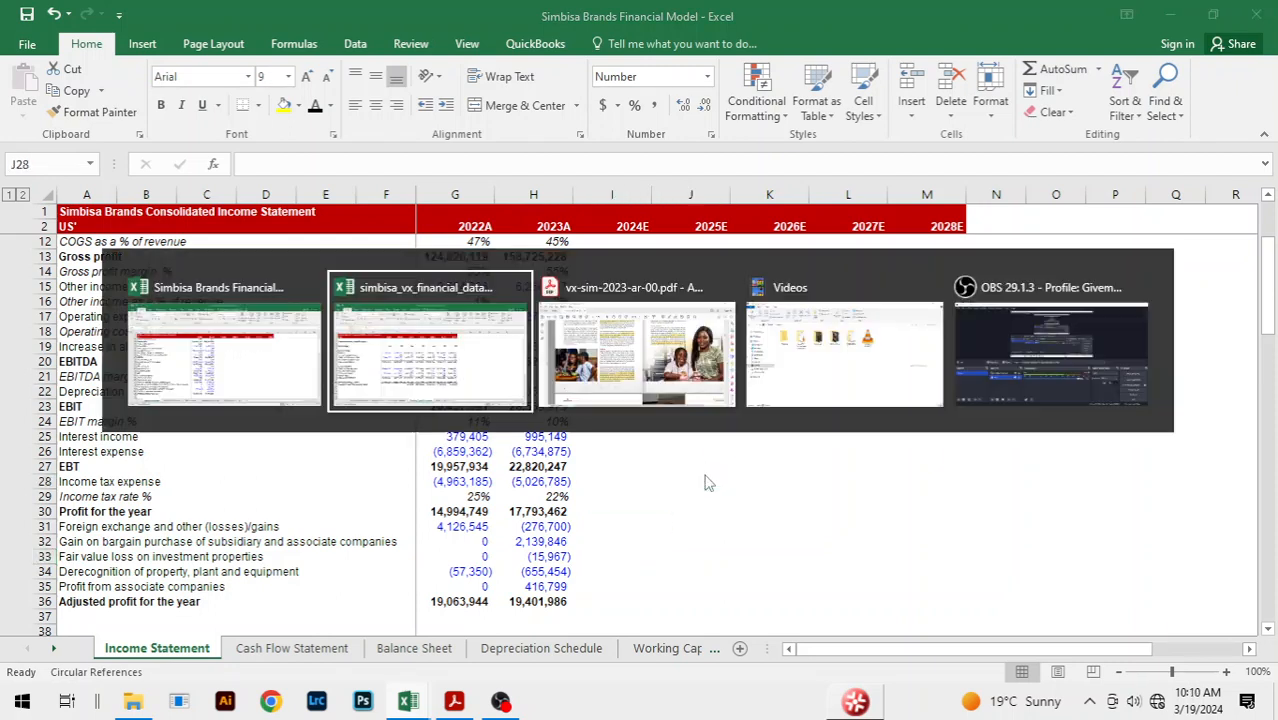
pyautogui.hotkey('alt', 'Tab')
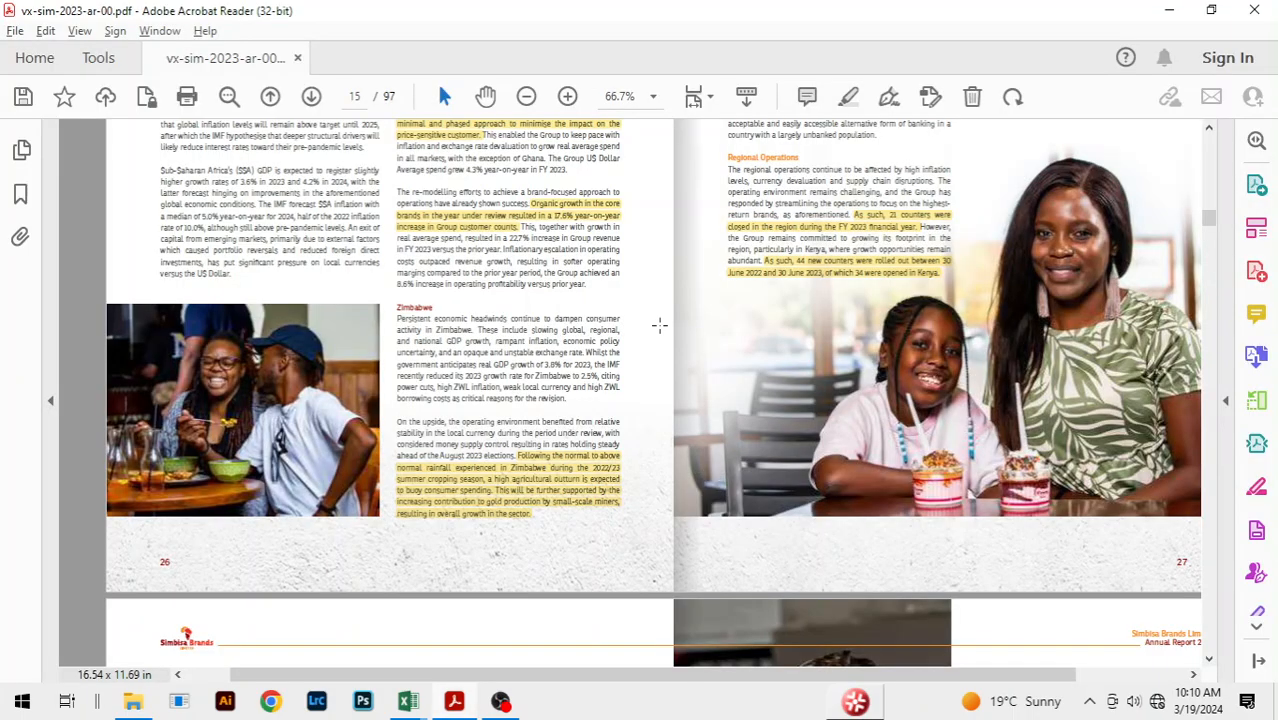
pyautogui.scroll(-10, 666, 325)
pyautogui.scroll(-15, 666, 325)
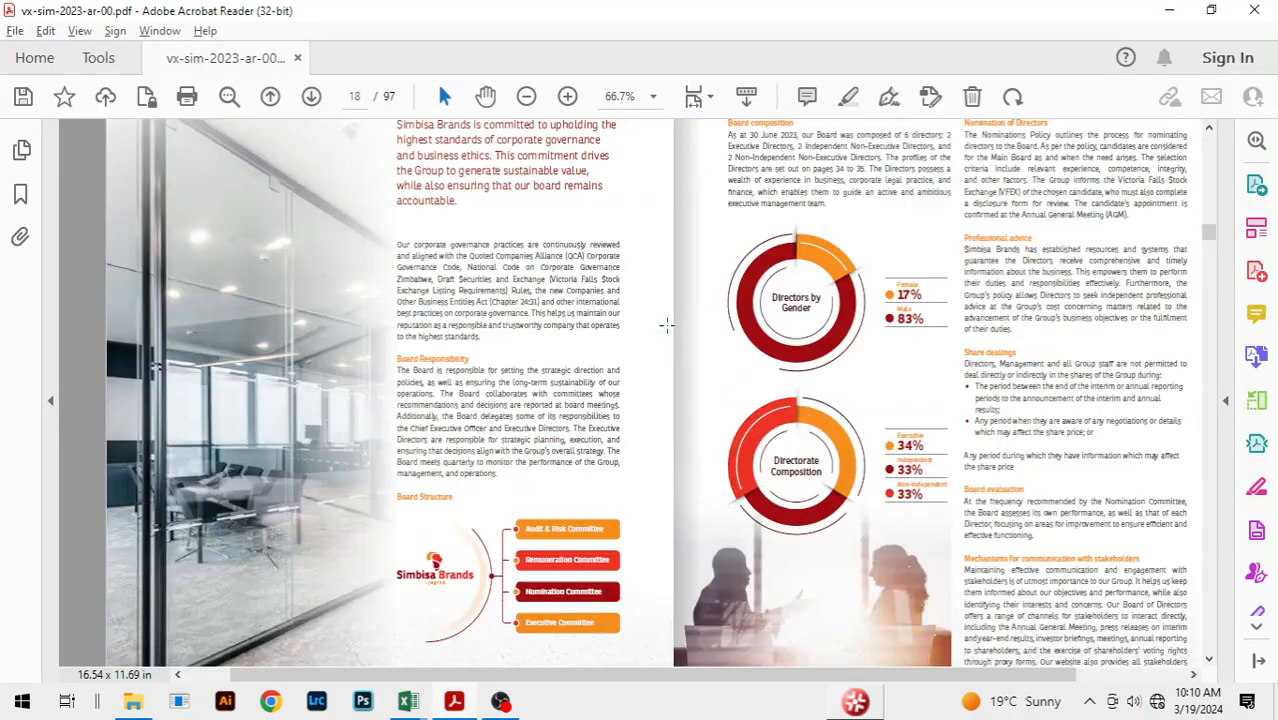
pyautogui.scroll(-20, 669, 321)
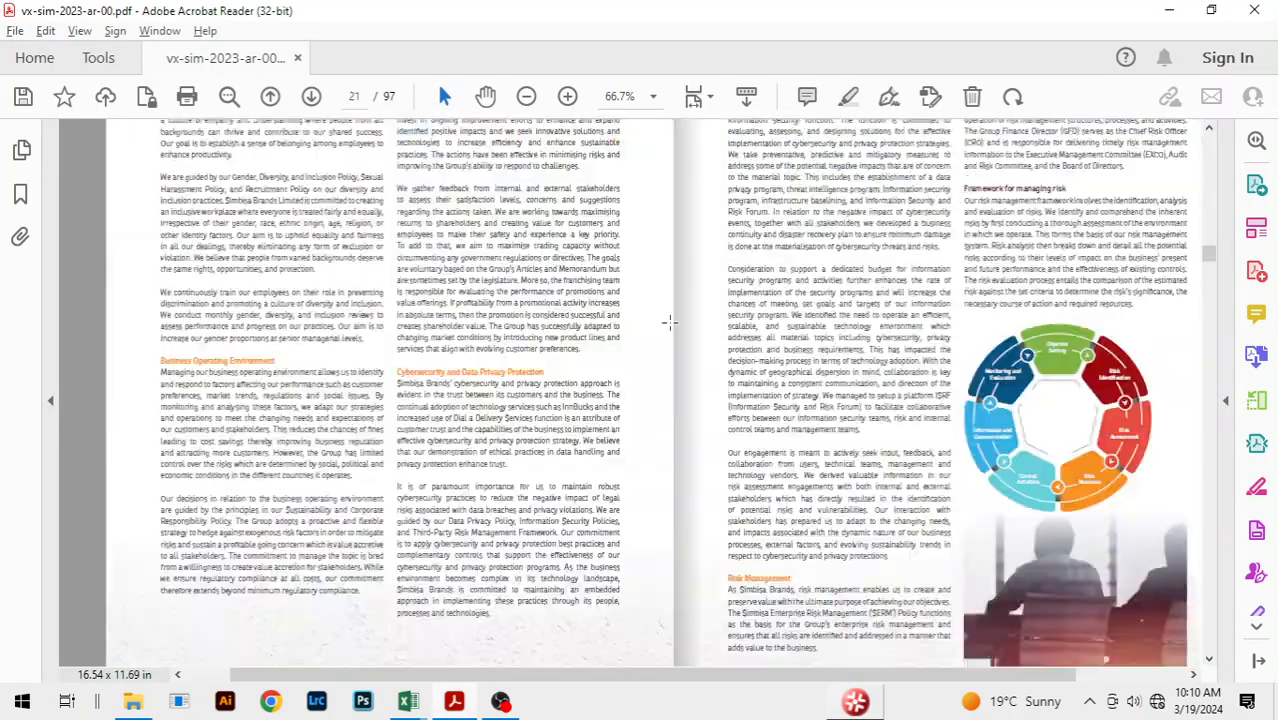
pyautogui.scroll(-20, 669, 321)
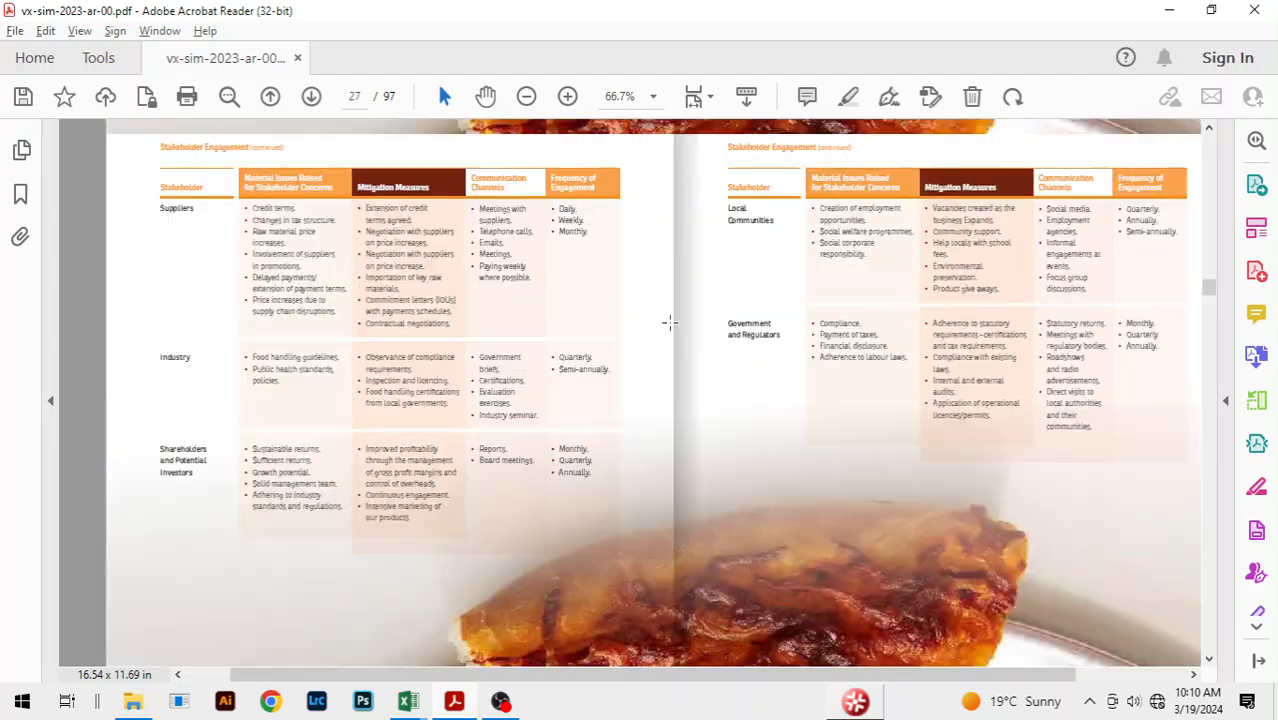
pyautogui.scroll(-20, 669, 321)
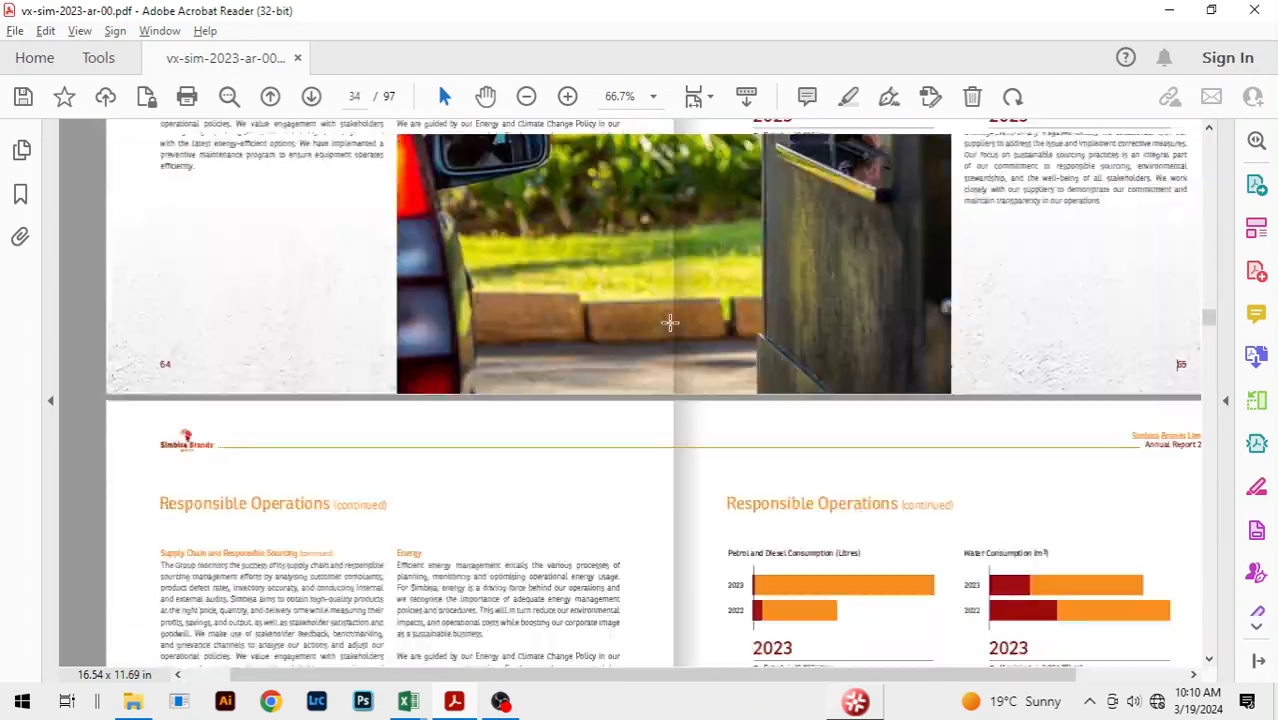
pyautogui.scroll(-20, 669, 321)
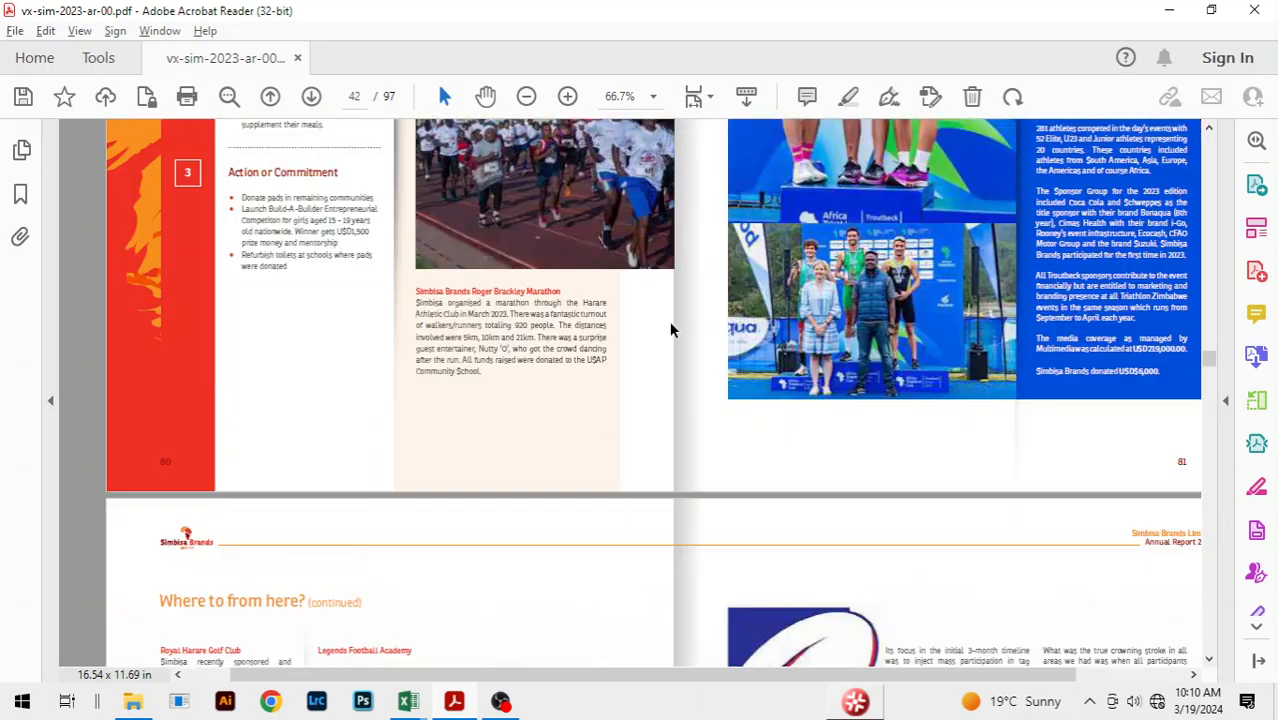
pyautogui.scroll(-15, 669, 321)
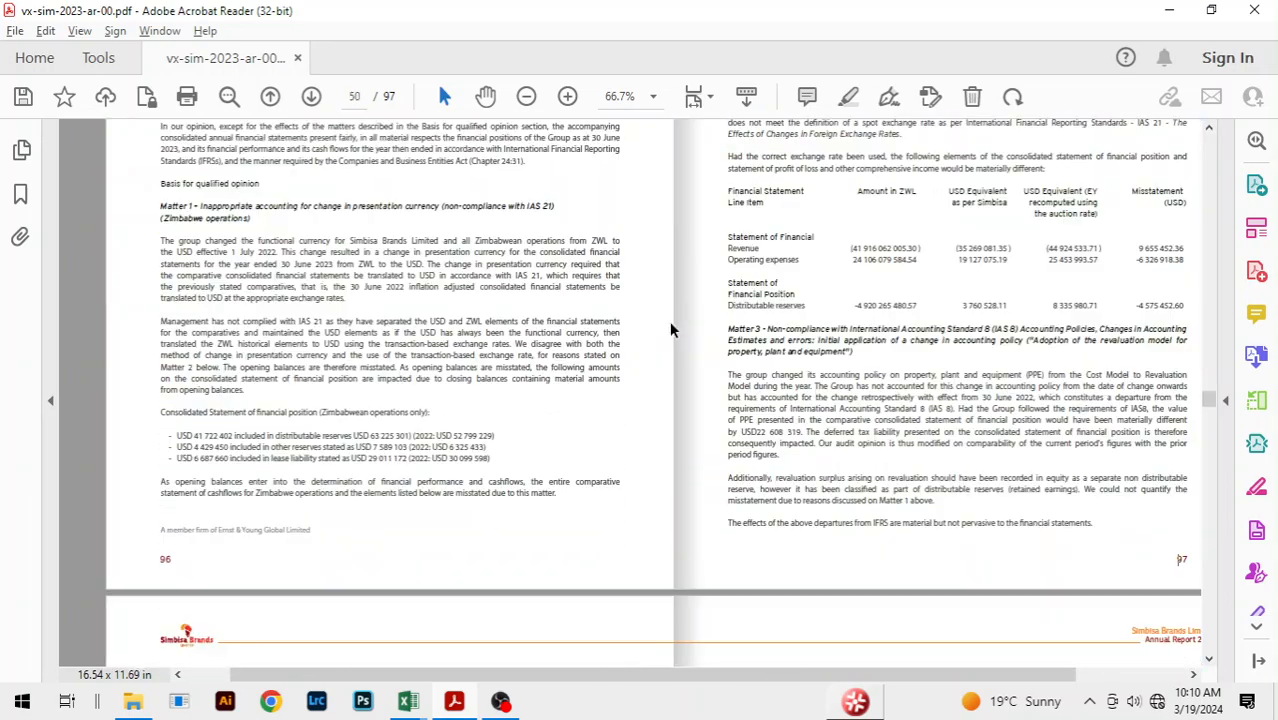
pyautogui.scroll(10, 742, 310)
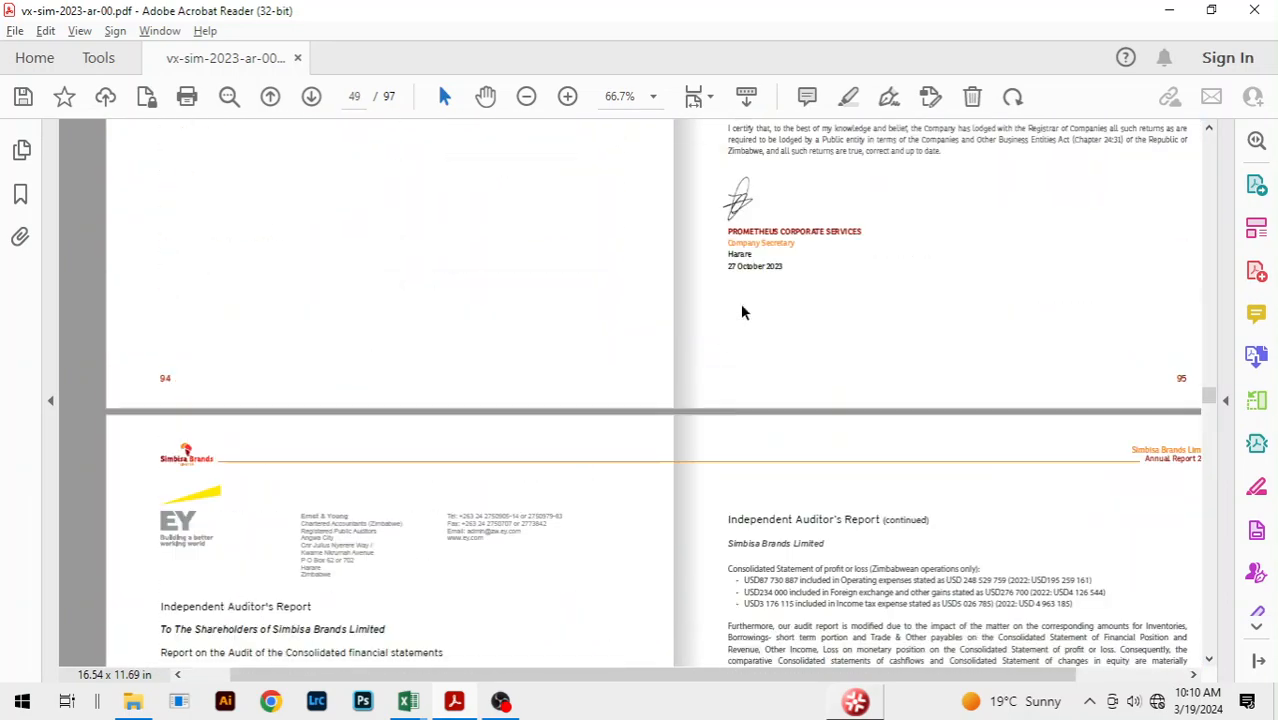
pyautogui.scroll(-15, 742, 313)
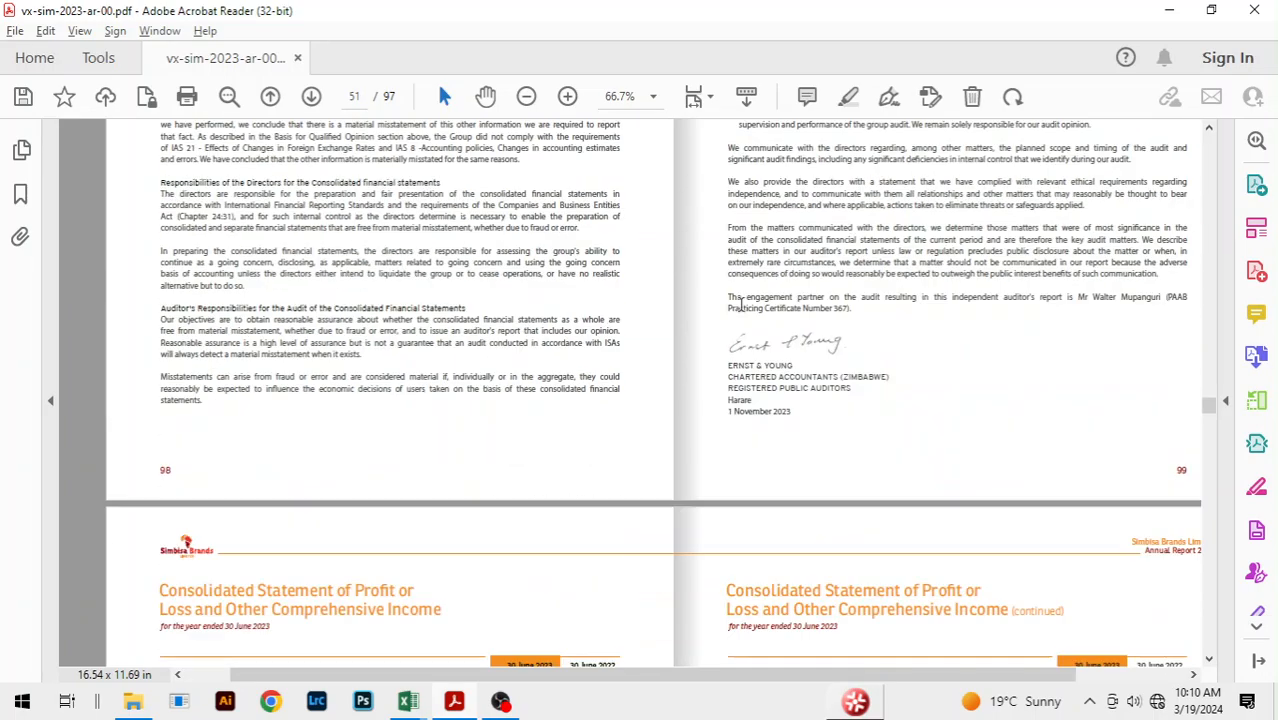
pyautogui.scroll(-3, 741, 304)
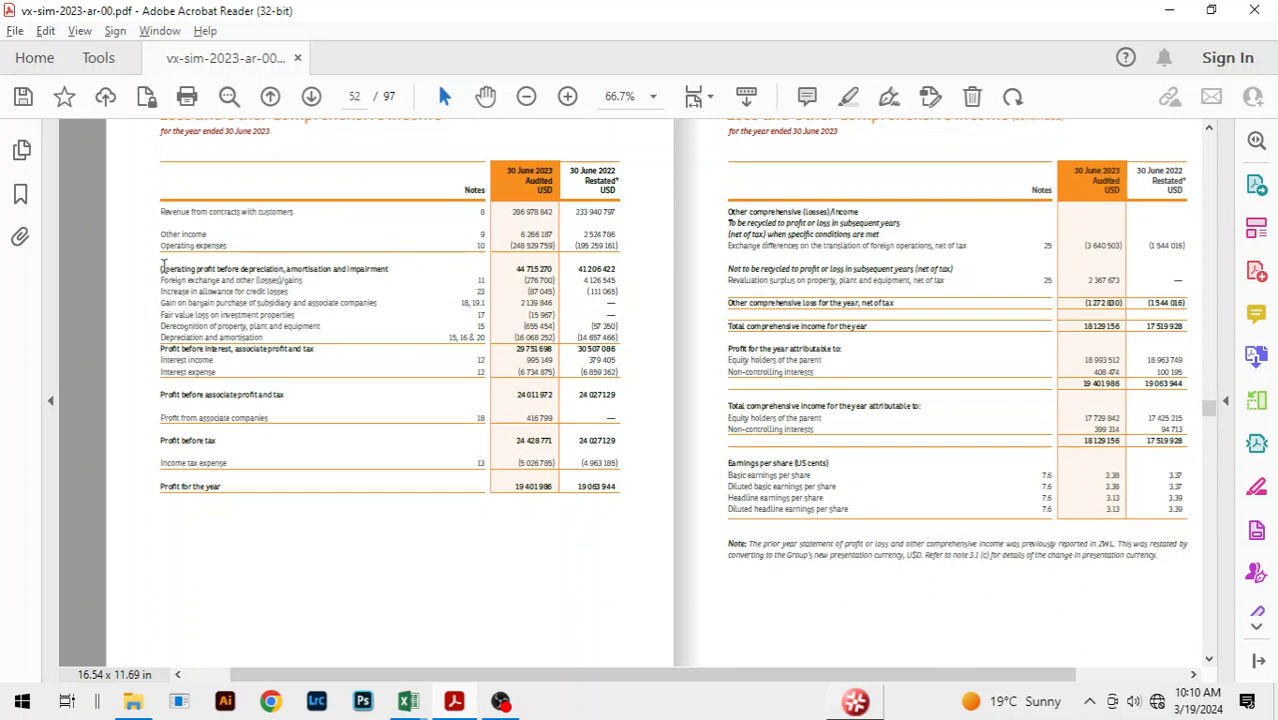
pyautogui.moveTo(161, 268); pyautogui.dragTo(419, 272)
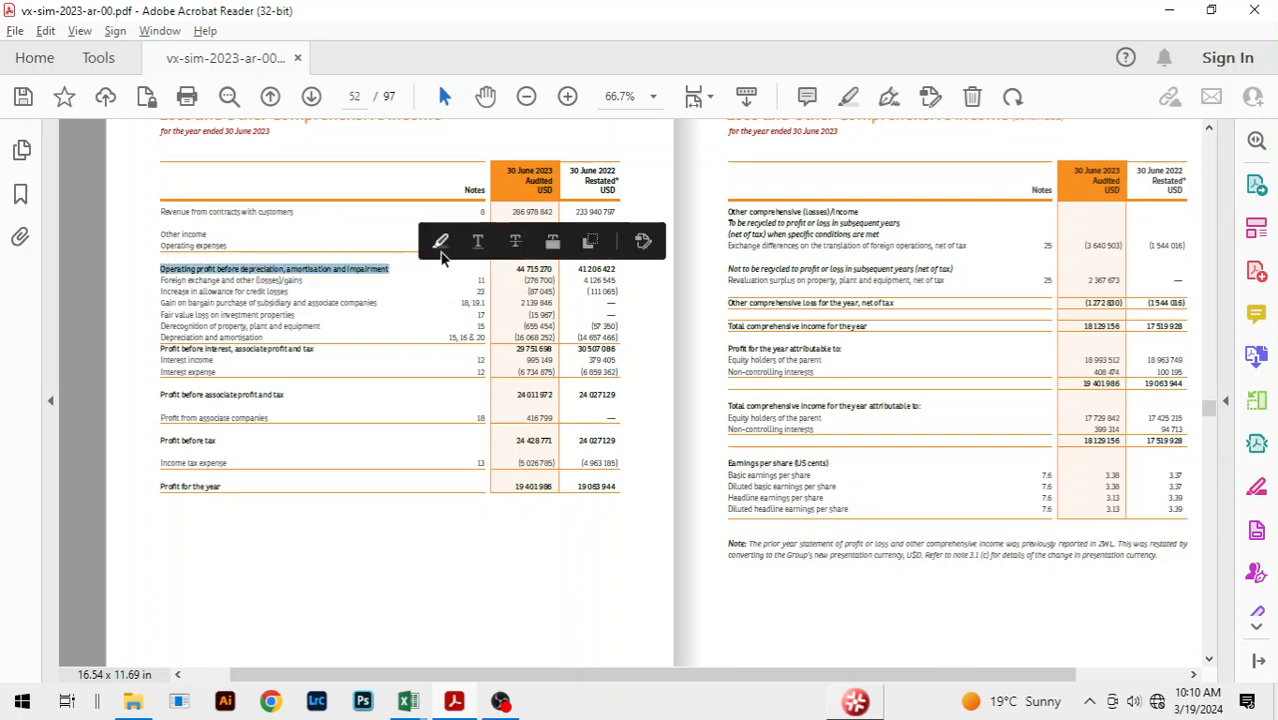
# - Highlight the operating profit before depreciation, amortisation and impairment line and review the items below it down to profit before interest
pyautogui.click(441, 252)
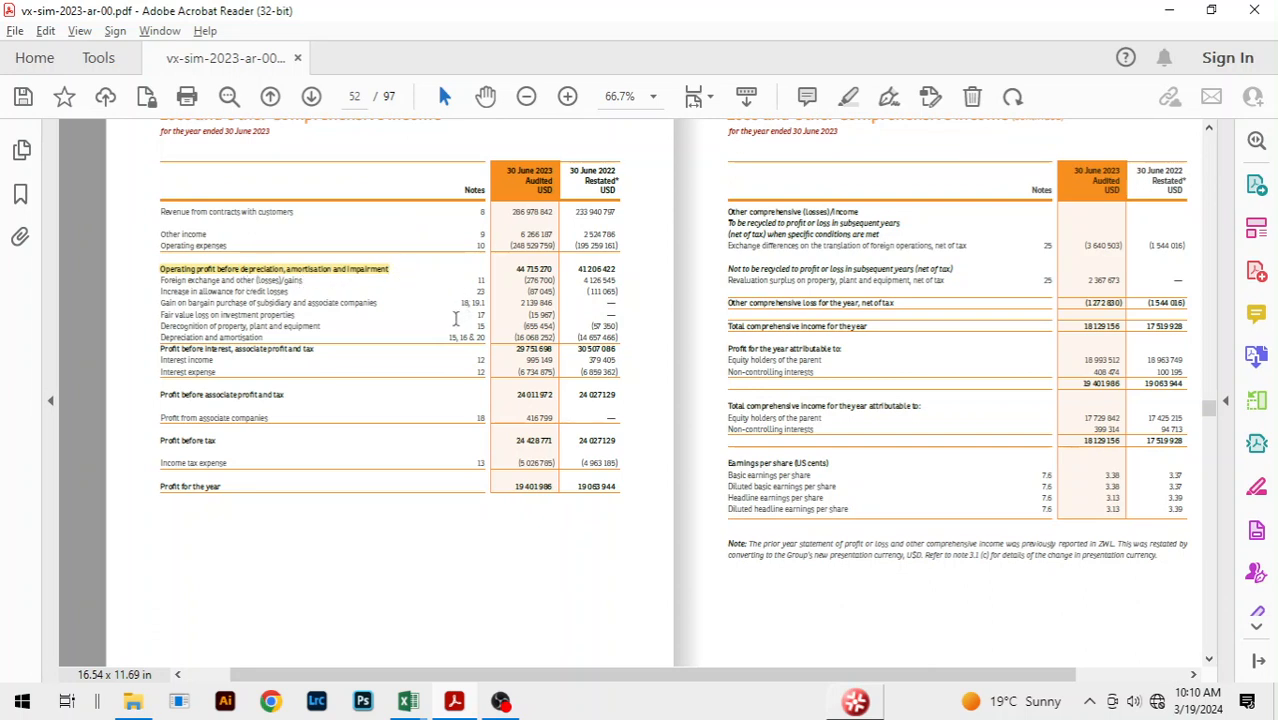
pyautogui.scroll(1, 456, 318)
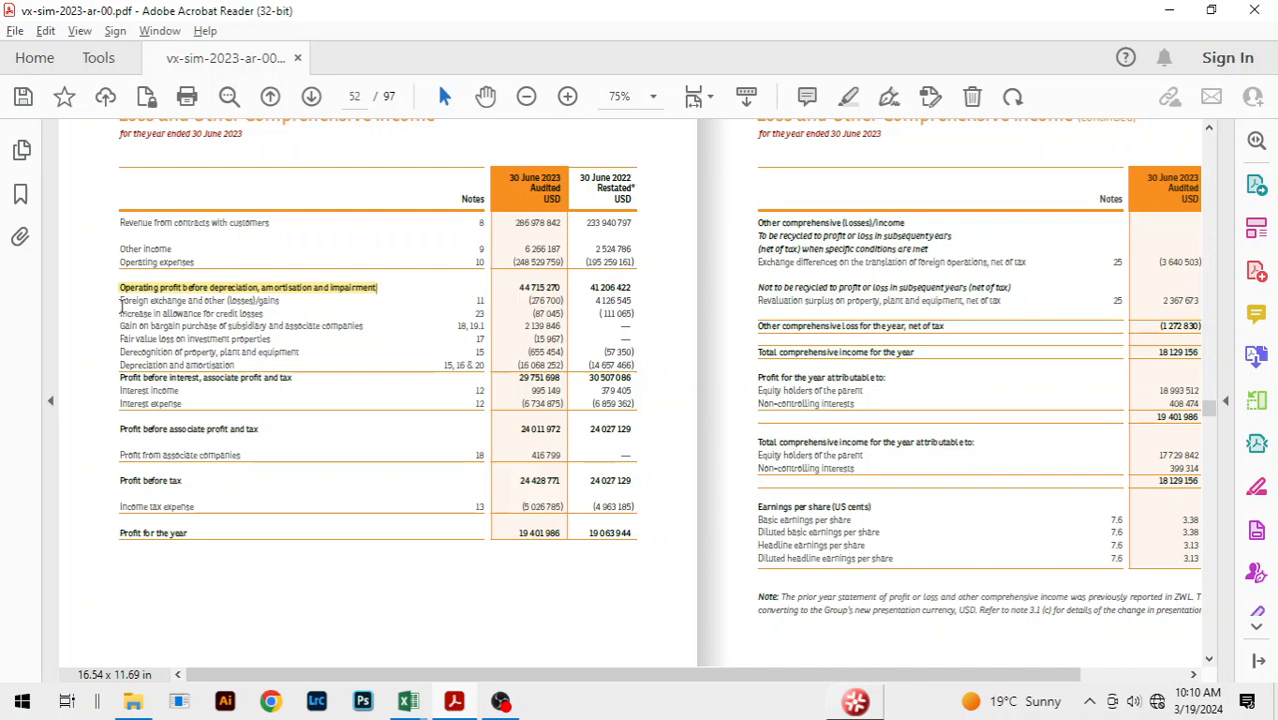
pyautogui.moveTo(121, 303); pyautogui.dragTo(314, 328)
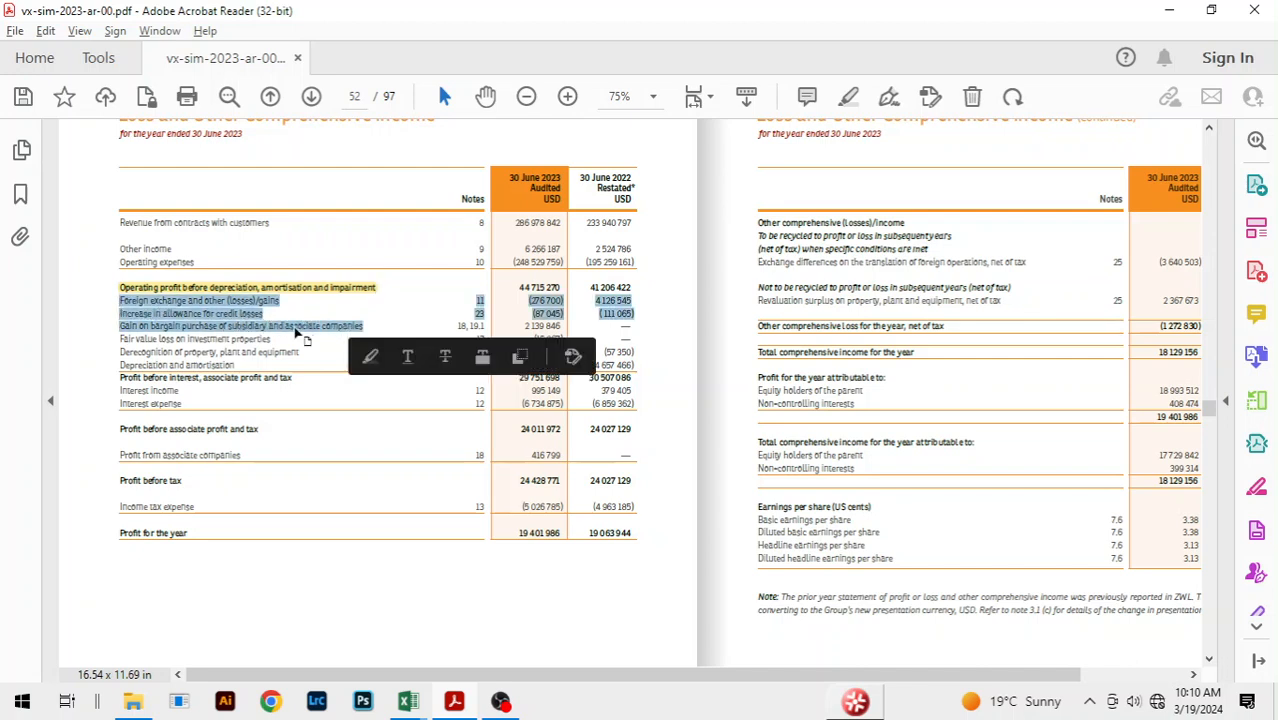
pyautogui.click(245, 303)
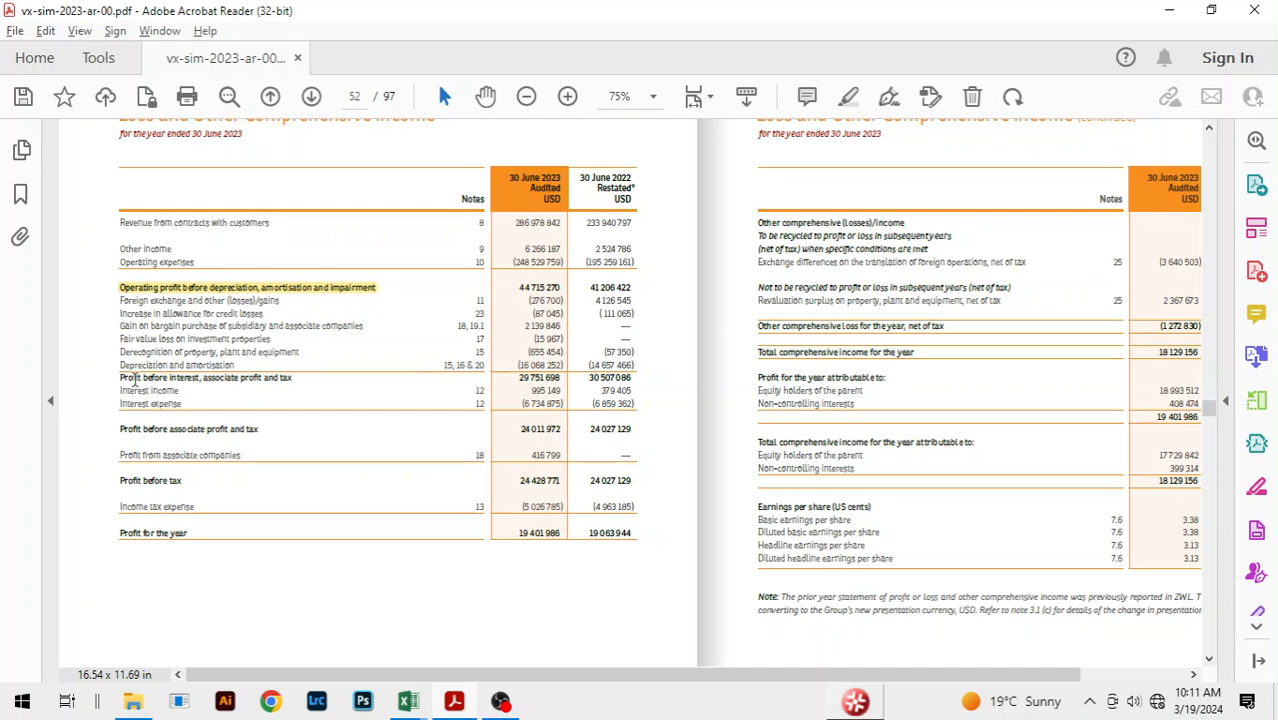
pyautogui.moveTo(631, 377); pyautogui.dragTo(112, 375)
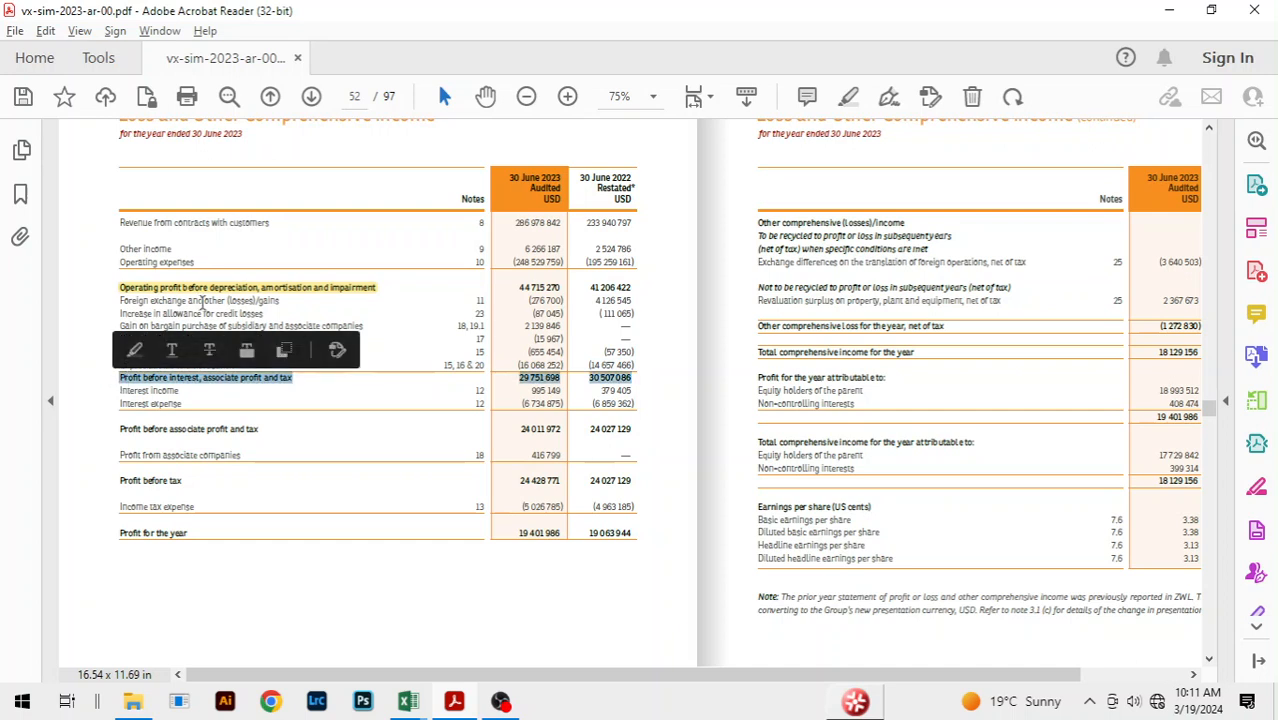
pyautogui.click(203, 300)
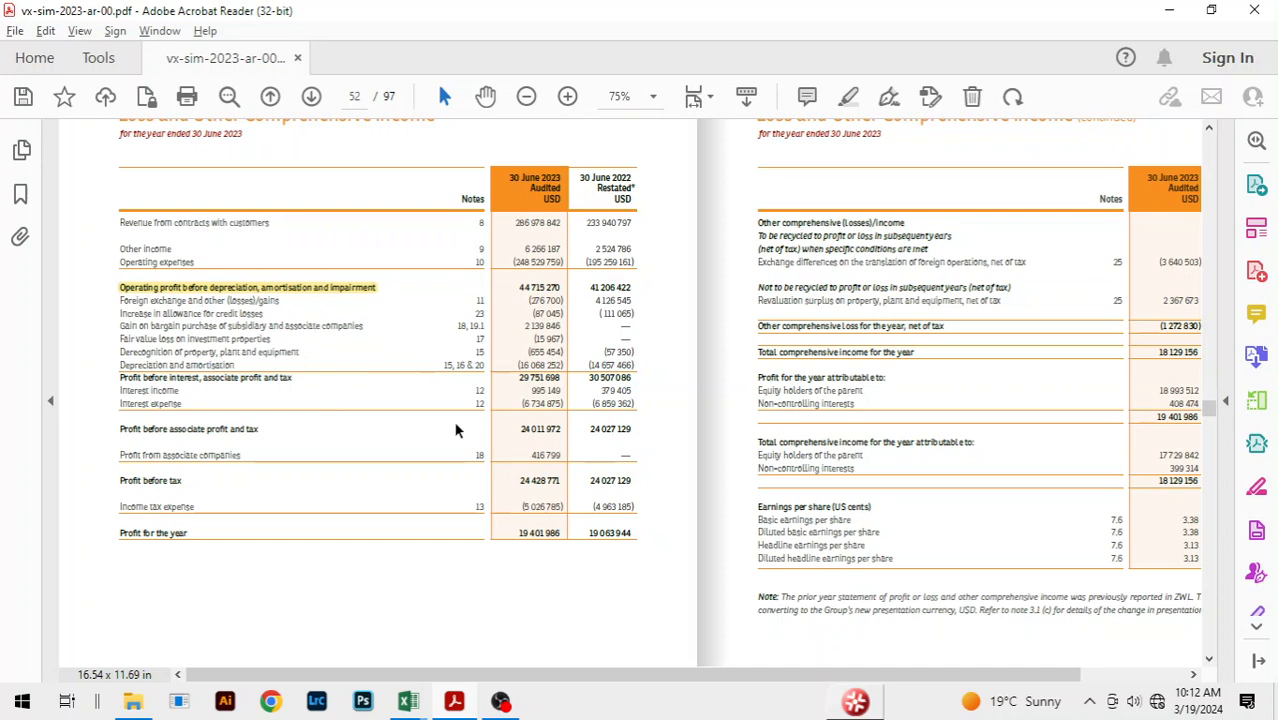
# - Switch to the Simbisa Brands Financial Model workbook in Excel with the Income Statement sheet showing
pyautogui.moveTo(410, 700)
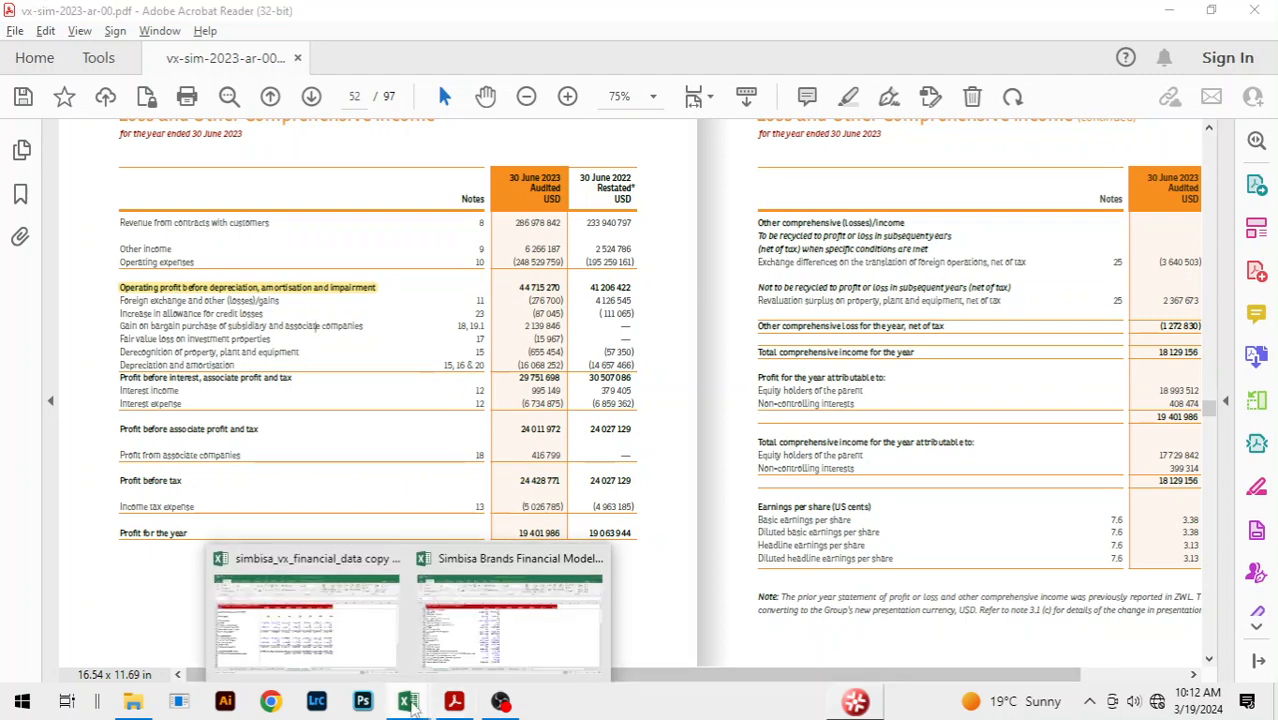
pyautogui.click(394, 670)
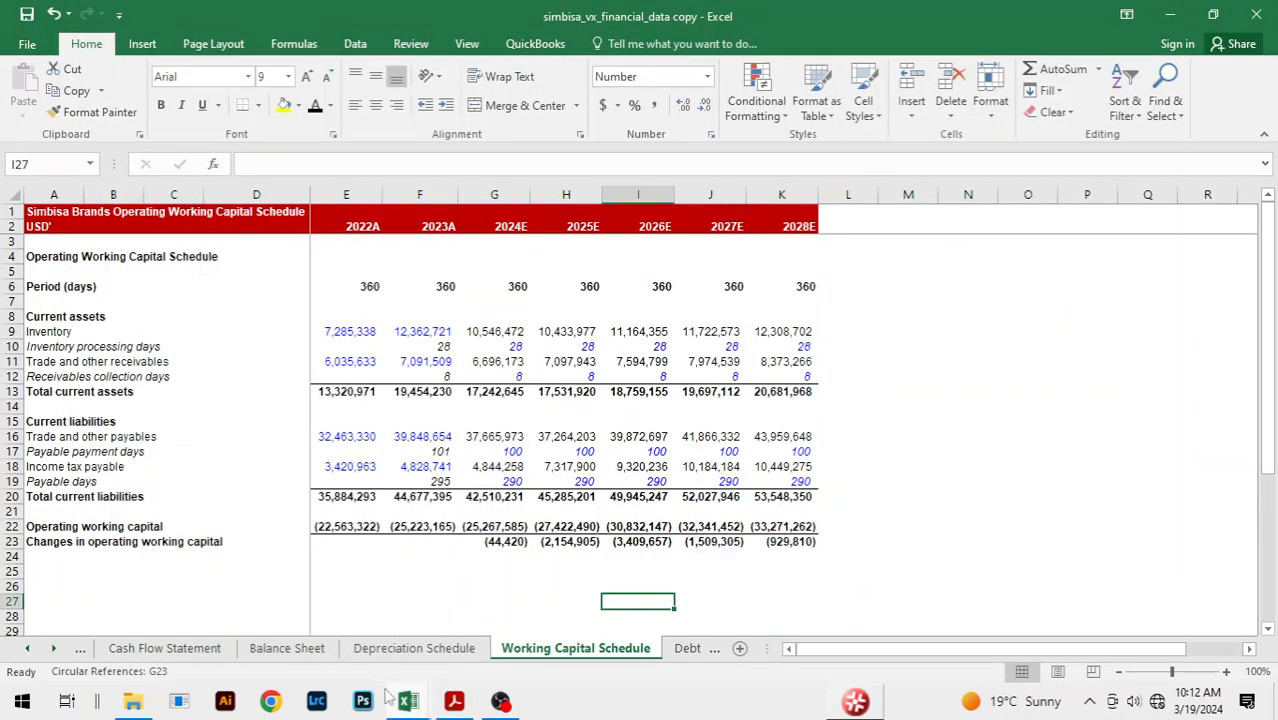
pyautogui.click(512, 632)
pyautogui.moveTo(692, 497); pyautogui.dragTo(742, 492)
pyautogui.click(764, 408)
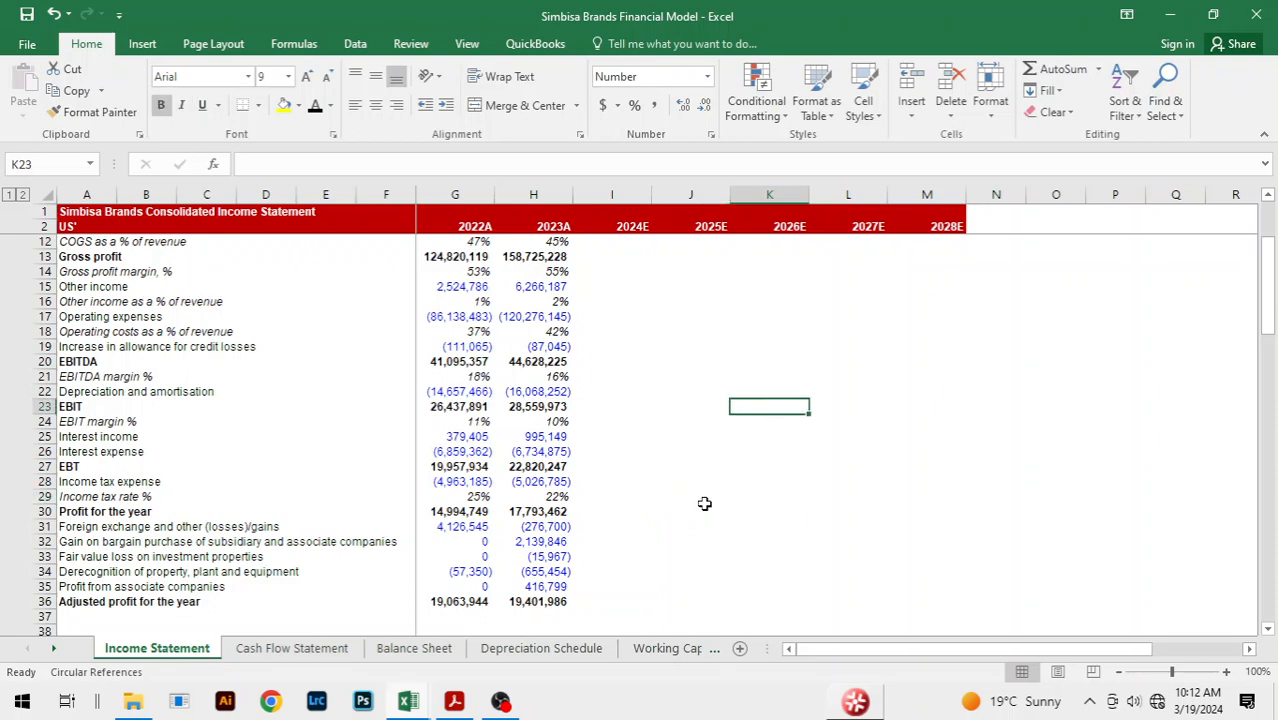
# - Examine the adjusting items between Profit for the year and Adjusted profit for the year on the income statement
pyautogui.click(702, 510)
pyautogui.scroll(-3, 702, 510)
pyautogui.click(470, 496)
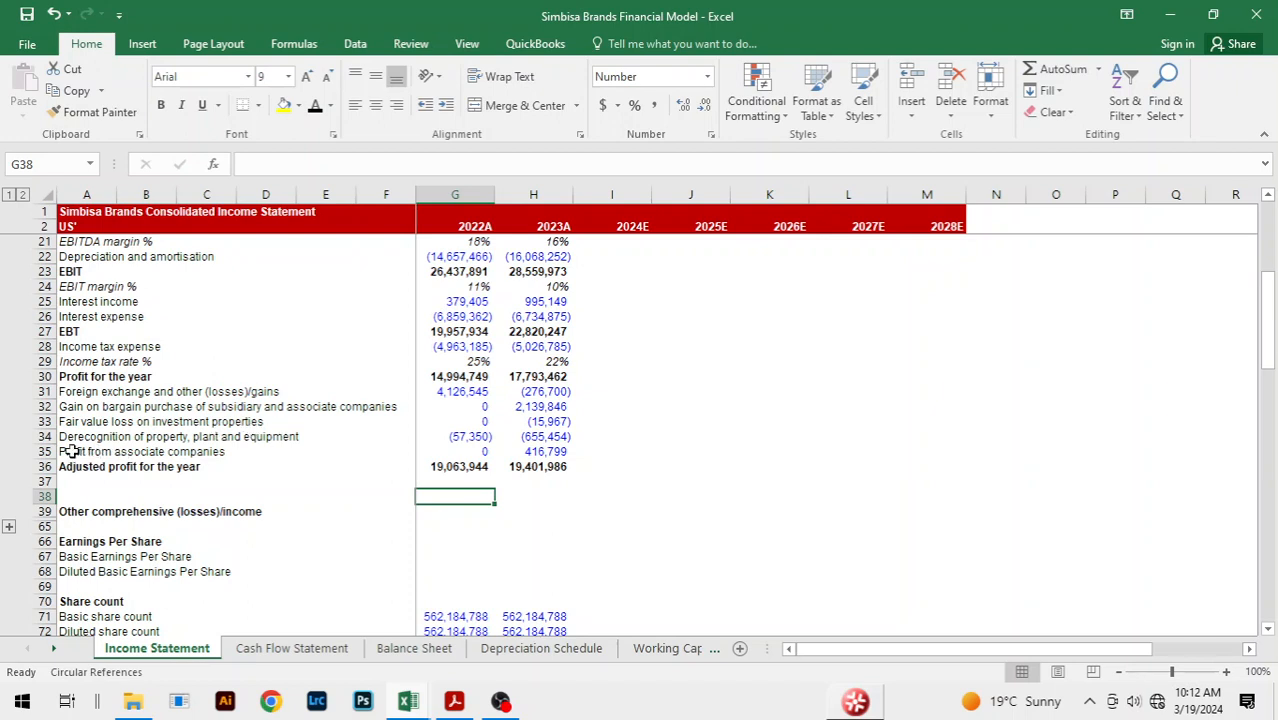
pyautogui.click(100, 421)
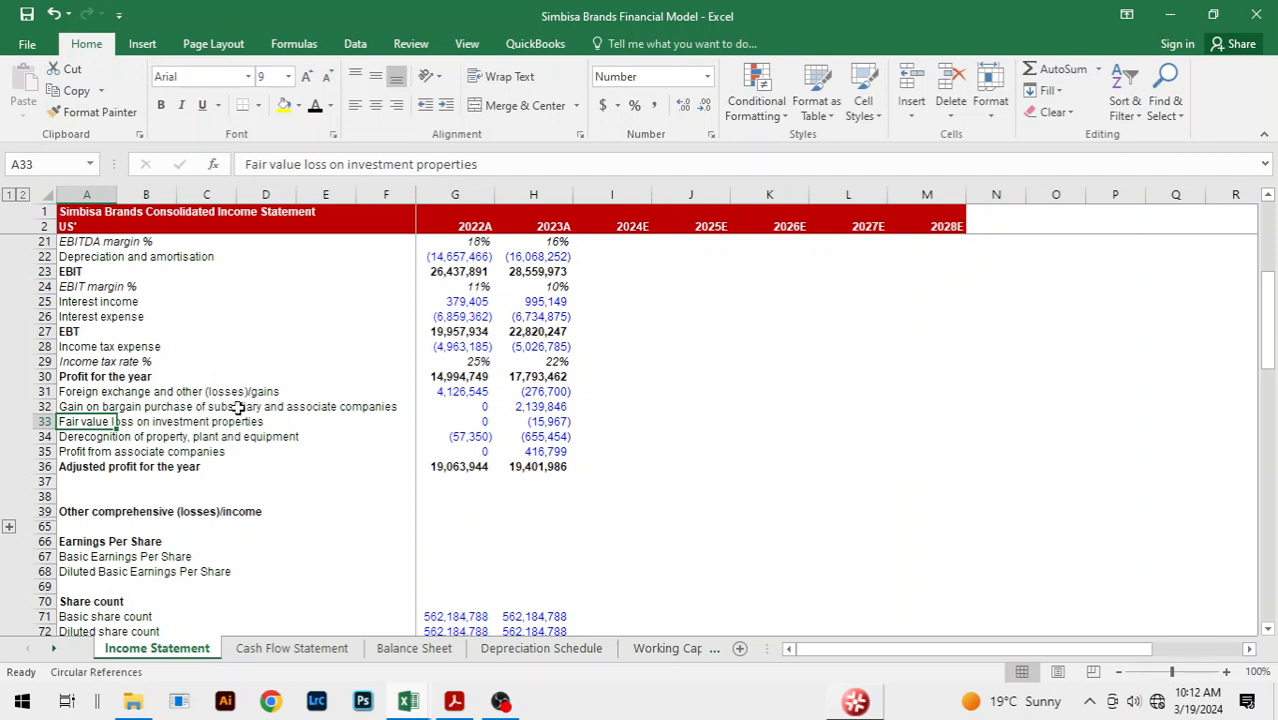
pyautogui.click(133, 420)
pyautogui.click(86, 422)
pyautogui.click(90, 466)
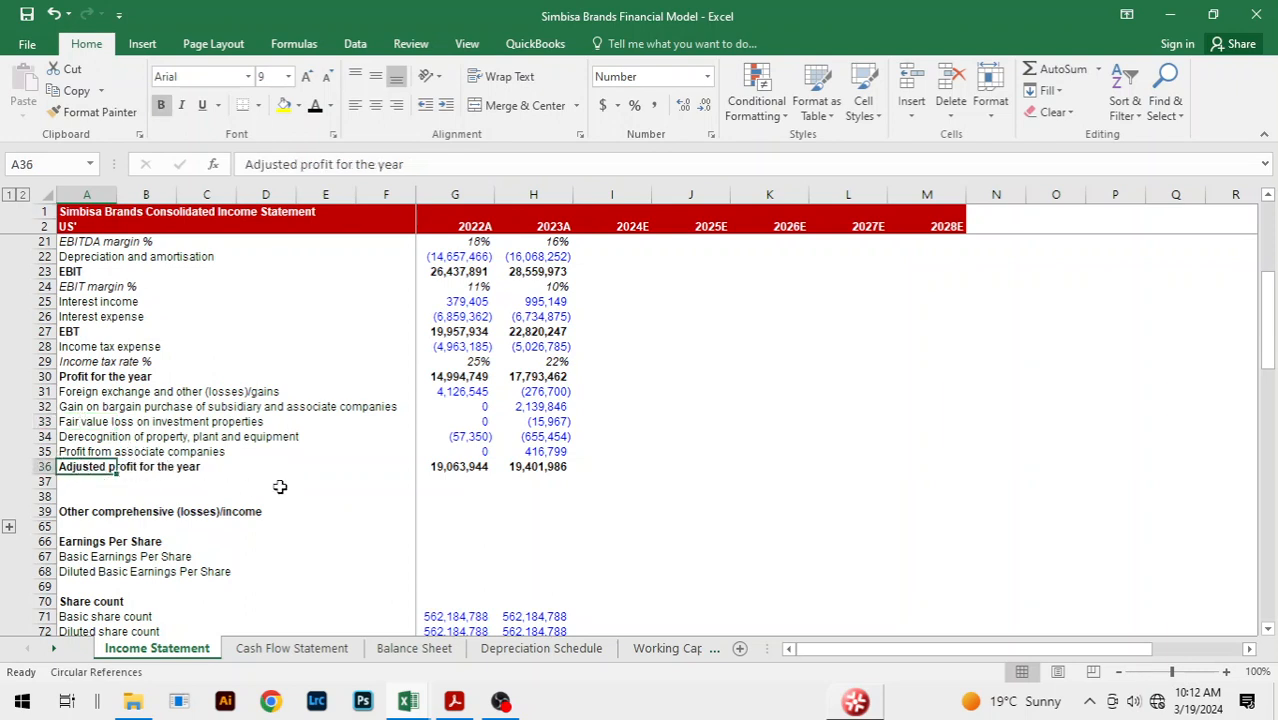
pyautogui.click(613, 478)
pyautogui.click(678, 434)
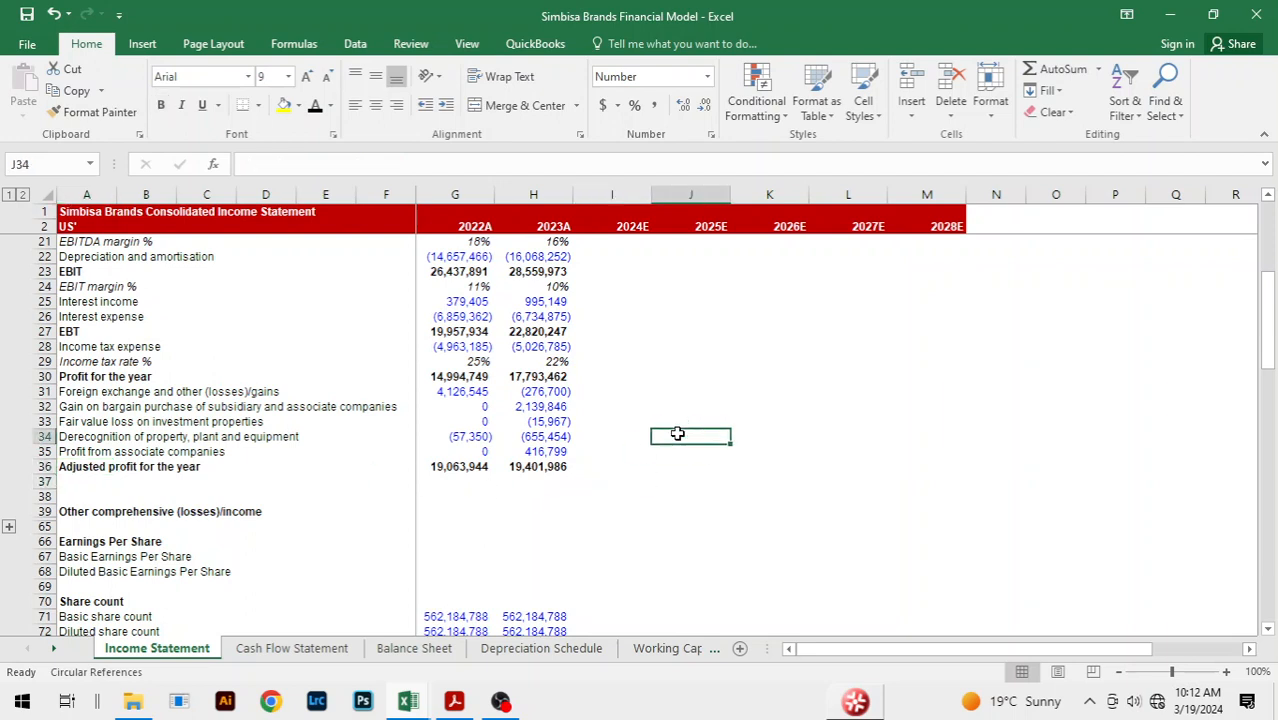
# - Label cell A37 "Adjusted net profit margin %" and set A37:M37 in italic without bold
pyautogui.click(104, 479)
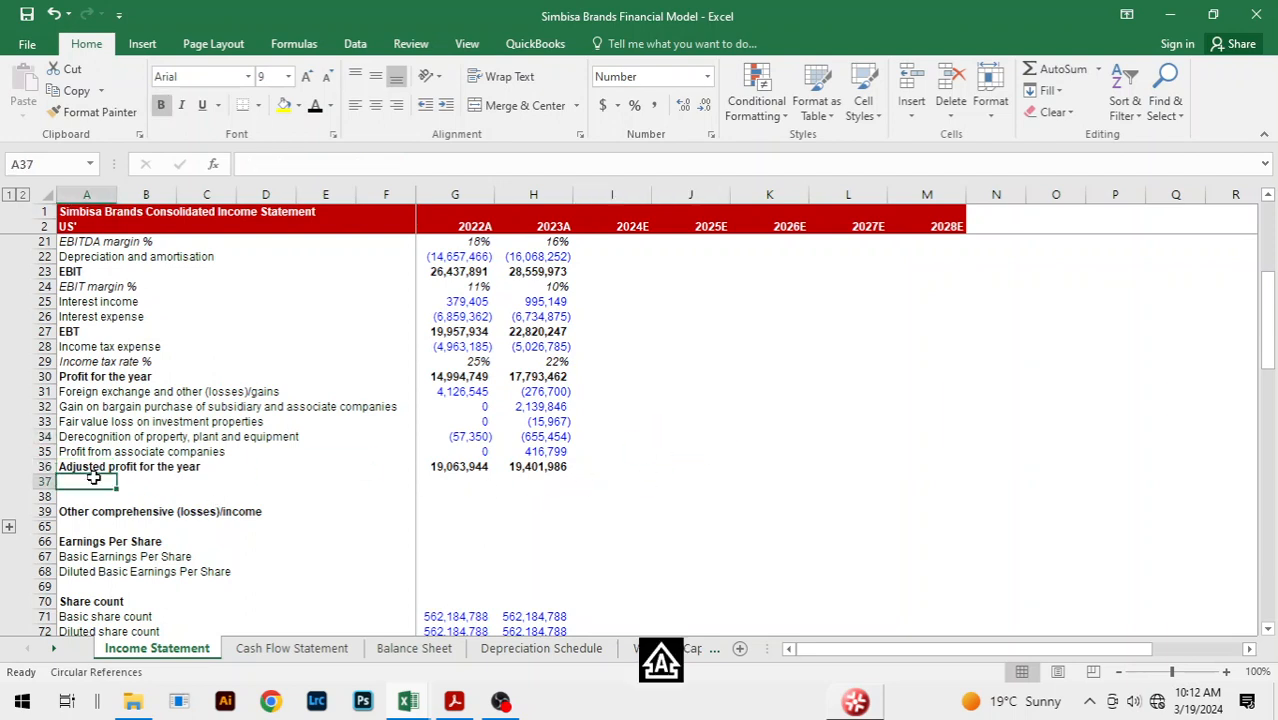
pyautogui.write('Net profit')
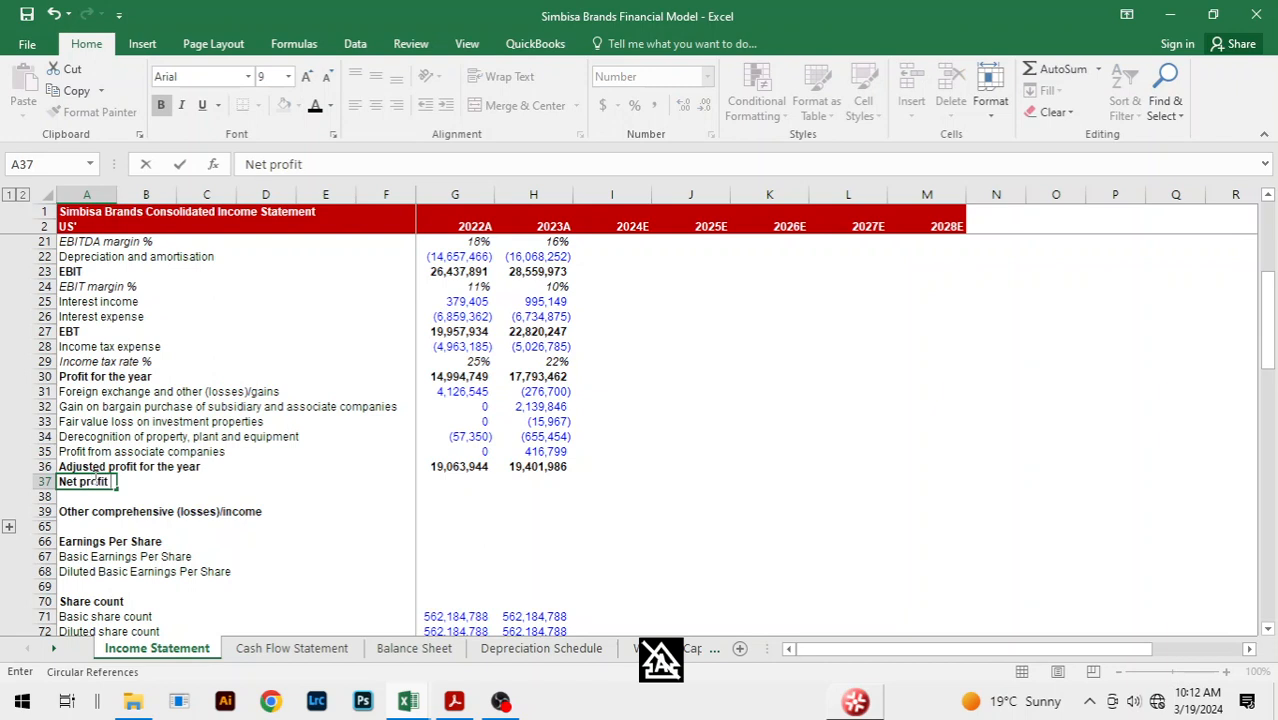
pyautogui.write(' margin %')
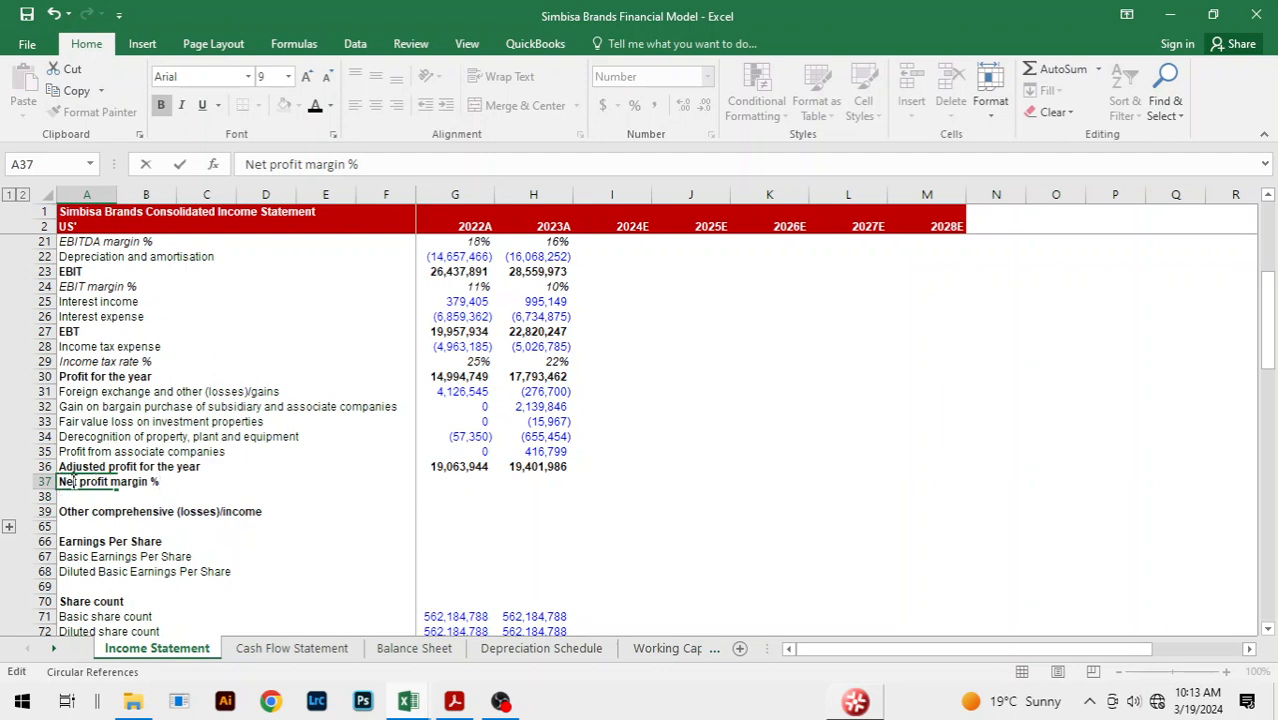
pyautogui.write('Adjusted')
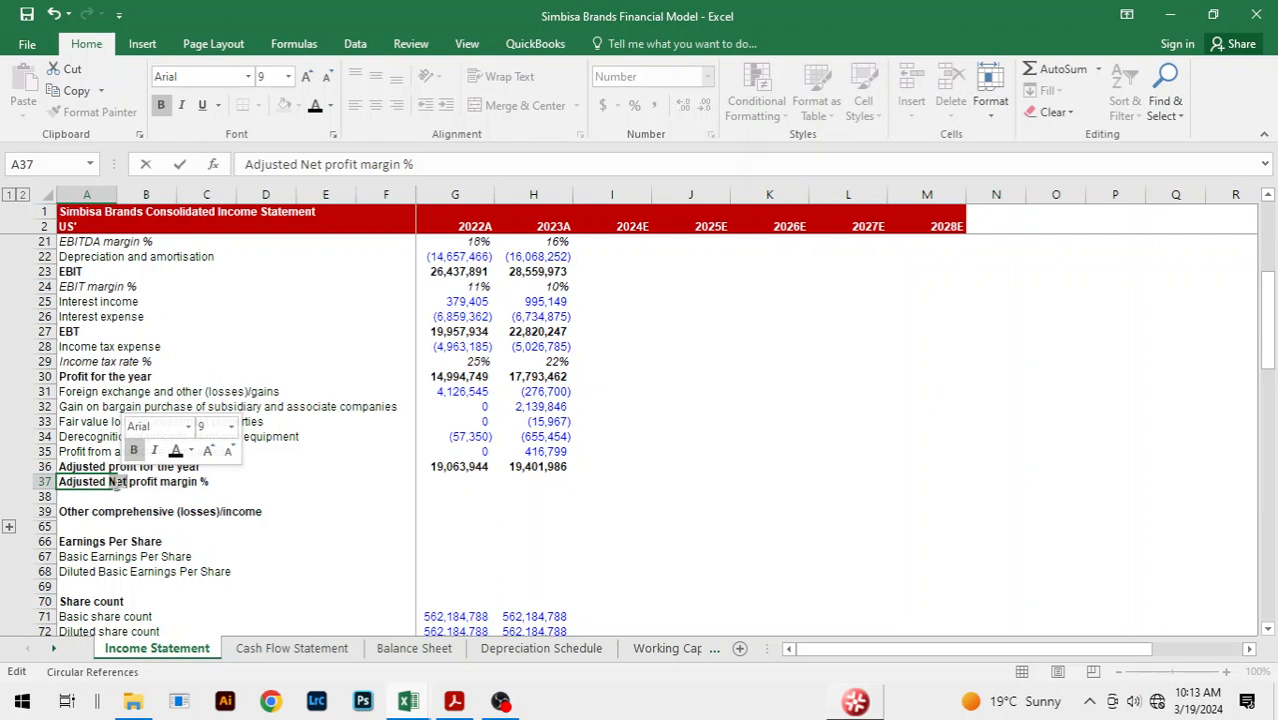
pyautogui.write(' n')
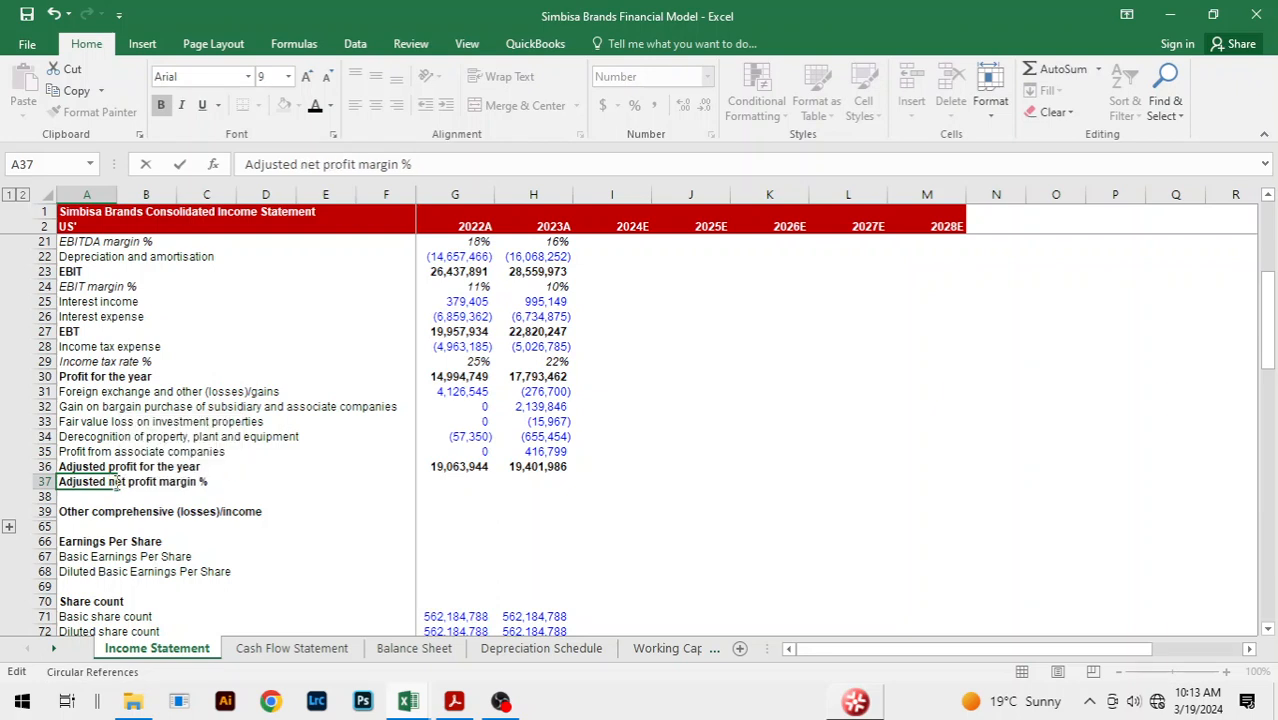
pyautogui.press('Return')
pyautogui.moveTo(117, 483); pyautogui.dragTo(960, 485)
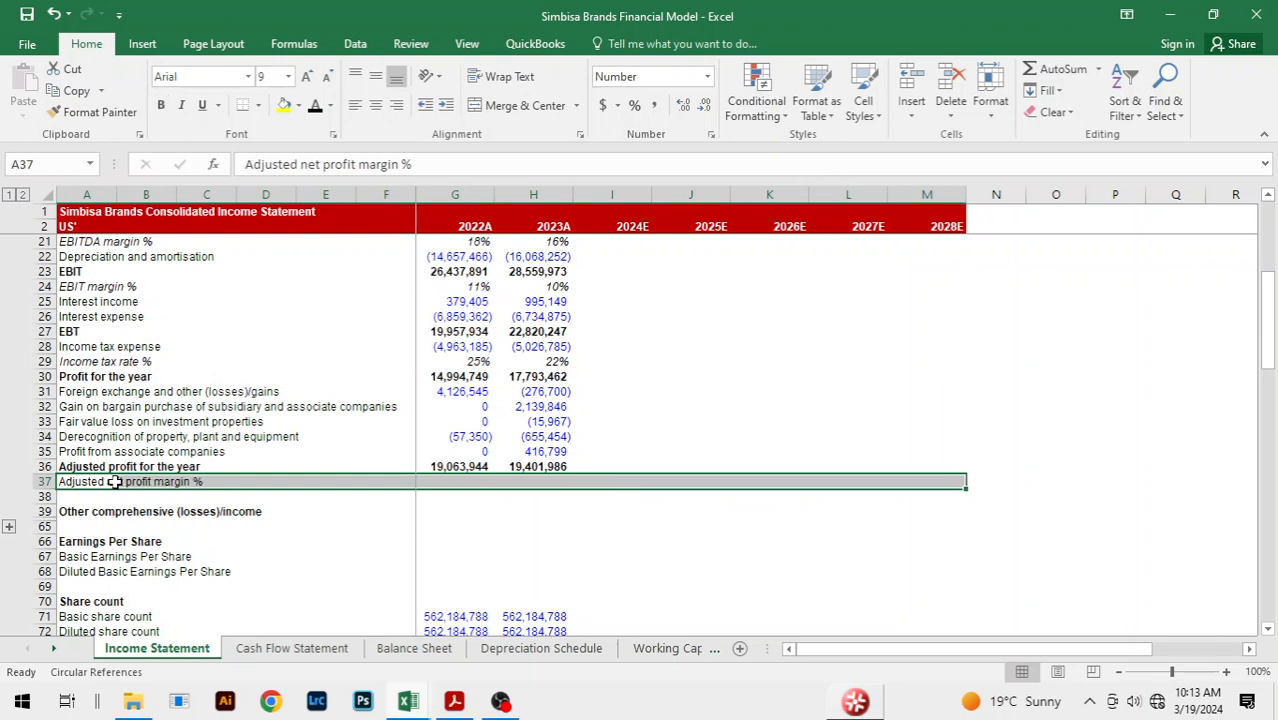
pyautogui.hotkey('ctrl', 'i')
# - Calculate the 2022A adjusted net profit margin in G37 as adjusted profit divided by total revenue, =G36/G9
pyautogui.click(476, 484)
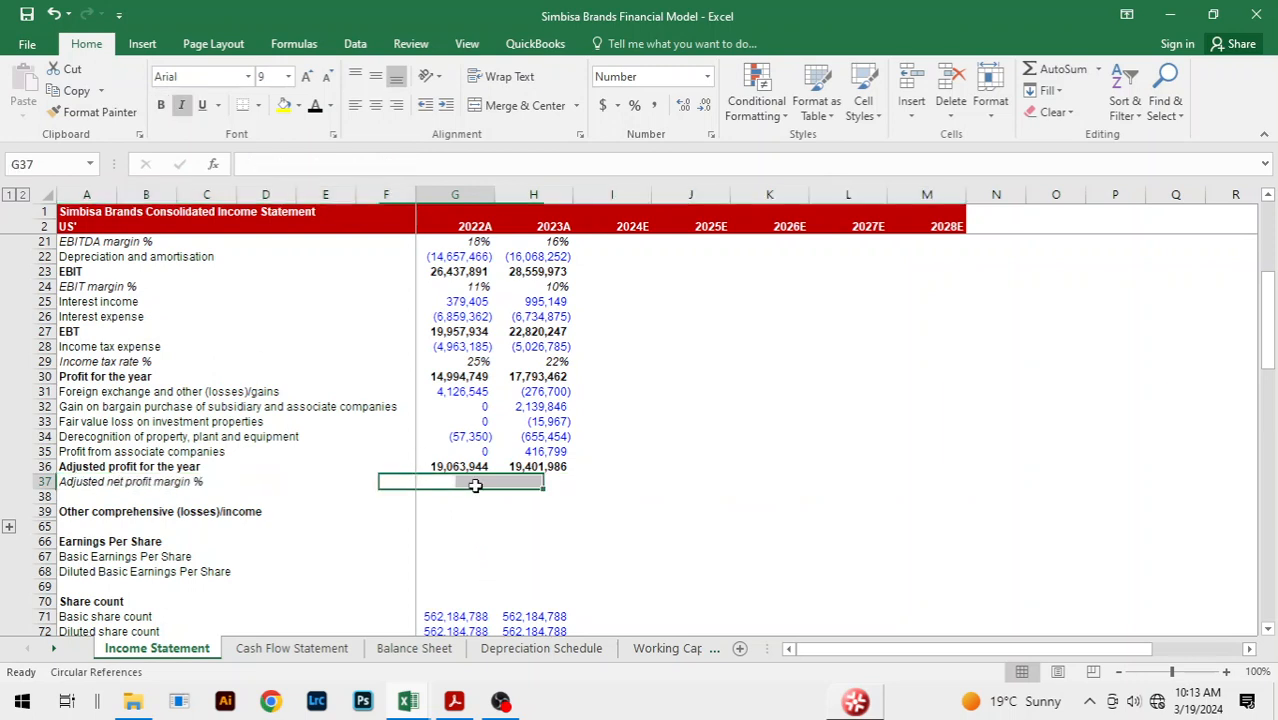
pyautogui.write('=')
pyautogui.press('Up')
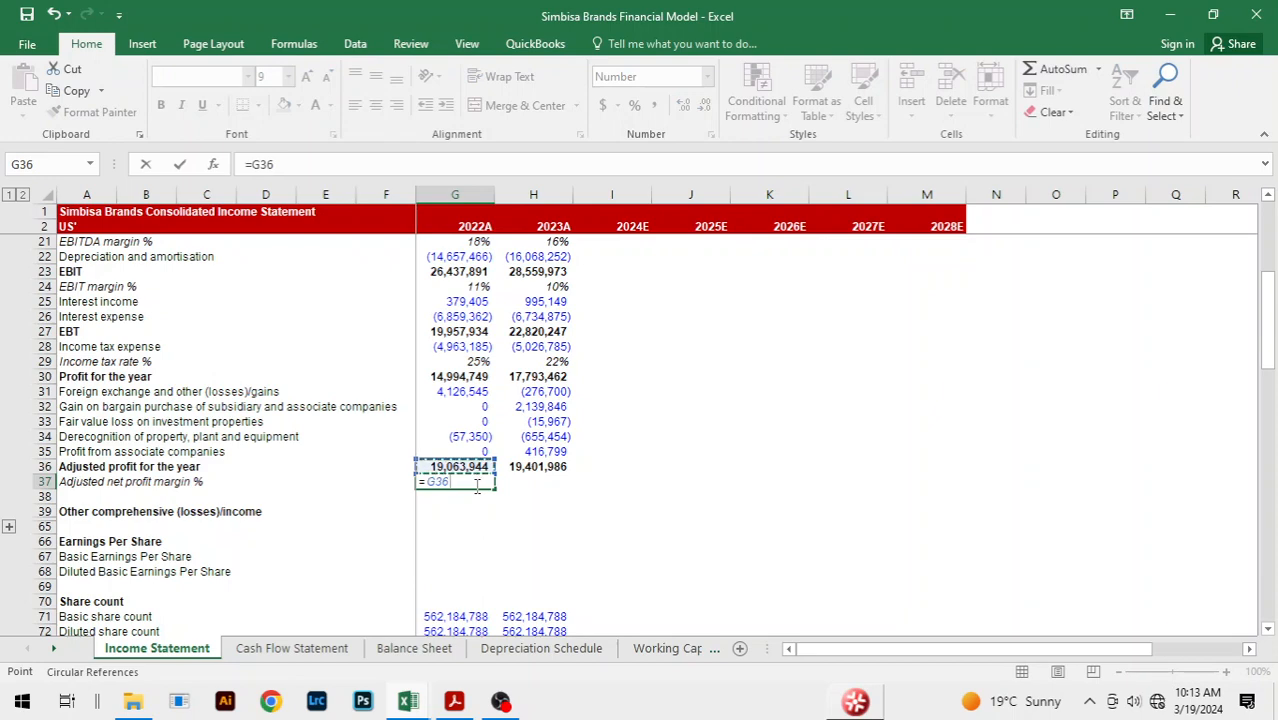
pyautogui.write('/')
pyautogui.scroll(6, 491, 440)
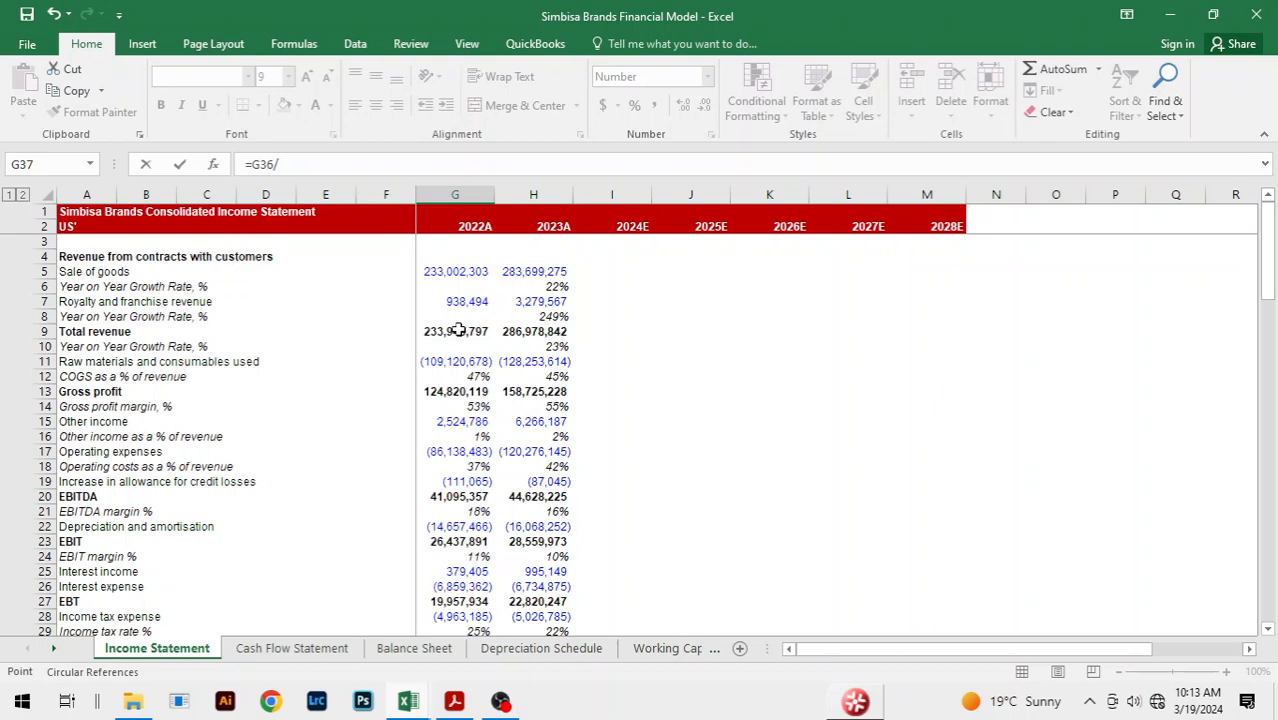
pyautogui.click(455, 331)
pyautogui.press('Return')
# - Copy the adjusted net profit margin formula across to 2023A and format both cells as percentages
pyautogui.press('Up')
pyautogui.hotkey('shift', 'Right')
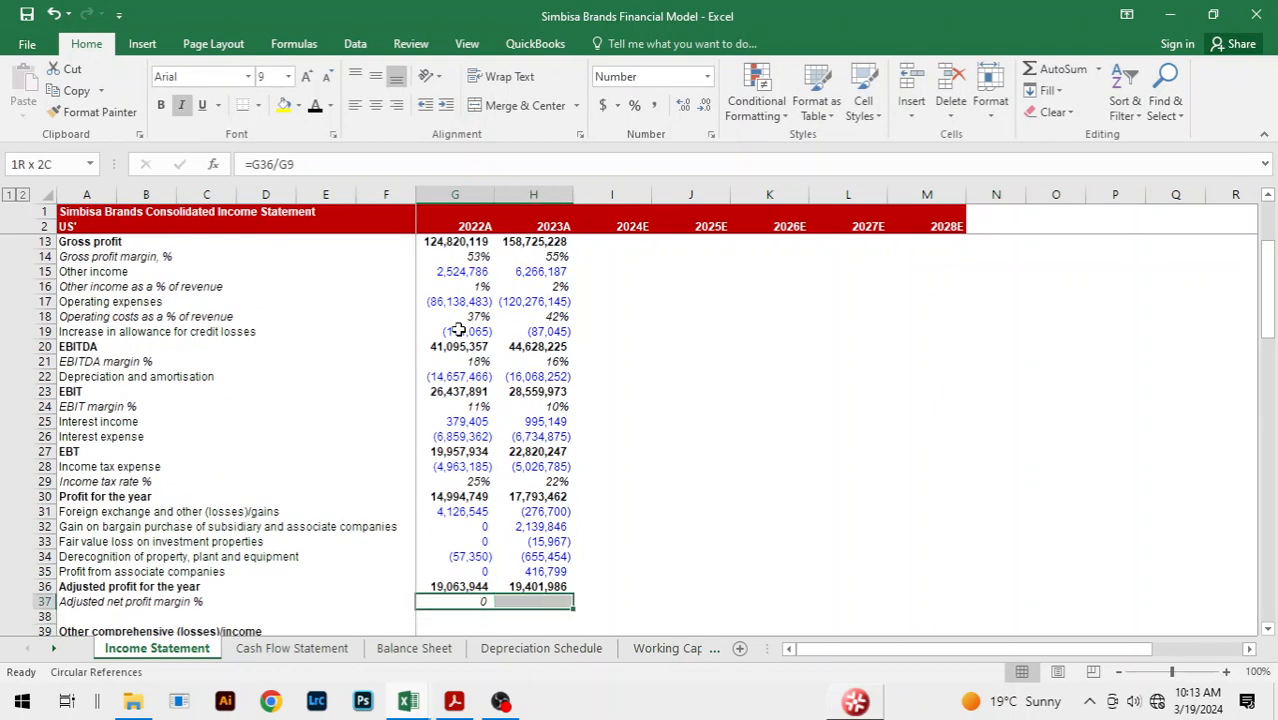
pyautogui.hotkey('ctrl', 'r')
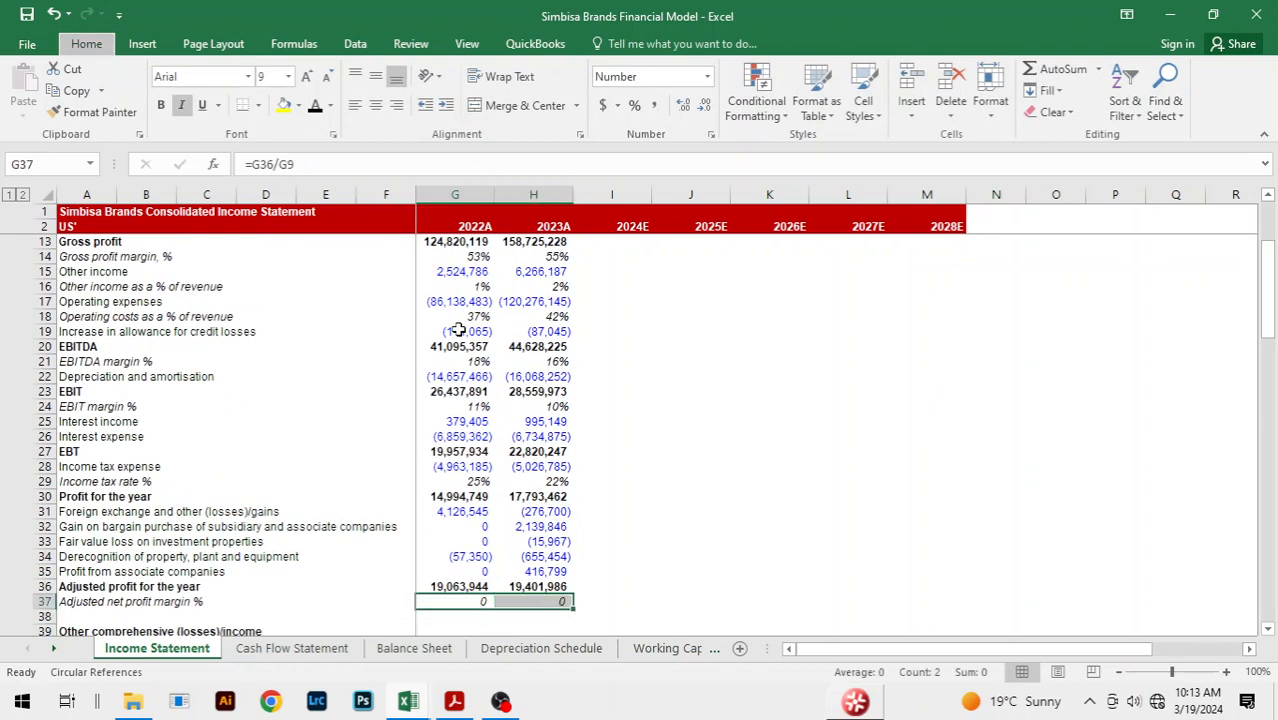
pyautogui.hotkey('ctrl', 'shift', '5')
pyautogui.click(714, 509)
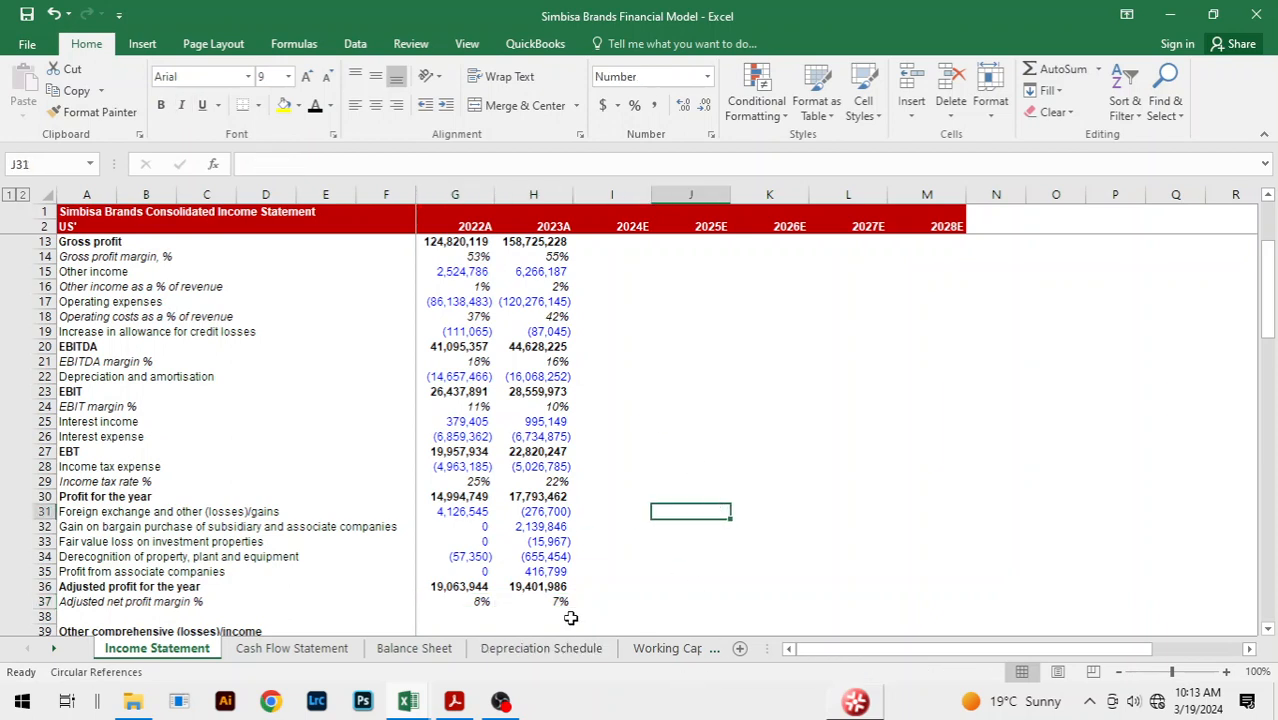
pyautogui.click(749, 438)
# - Insert a row above Foreign exchange and other (losses)/gains and label it "Net profit margin %"
pyautogui.click(84, 513)
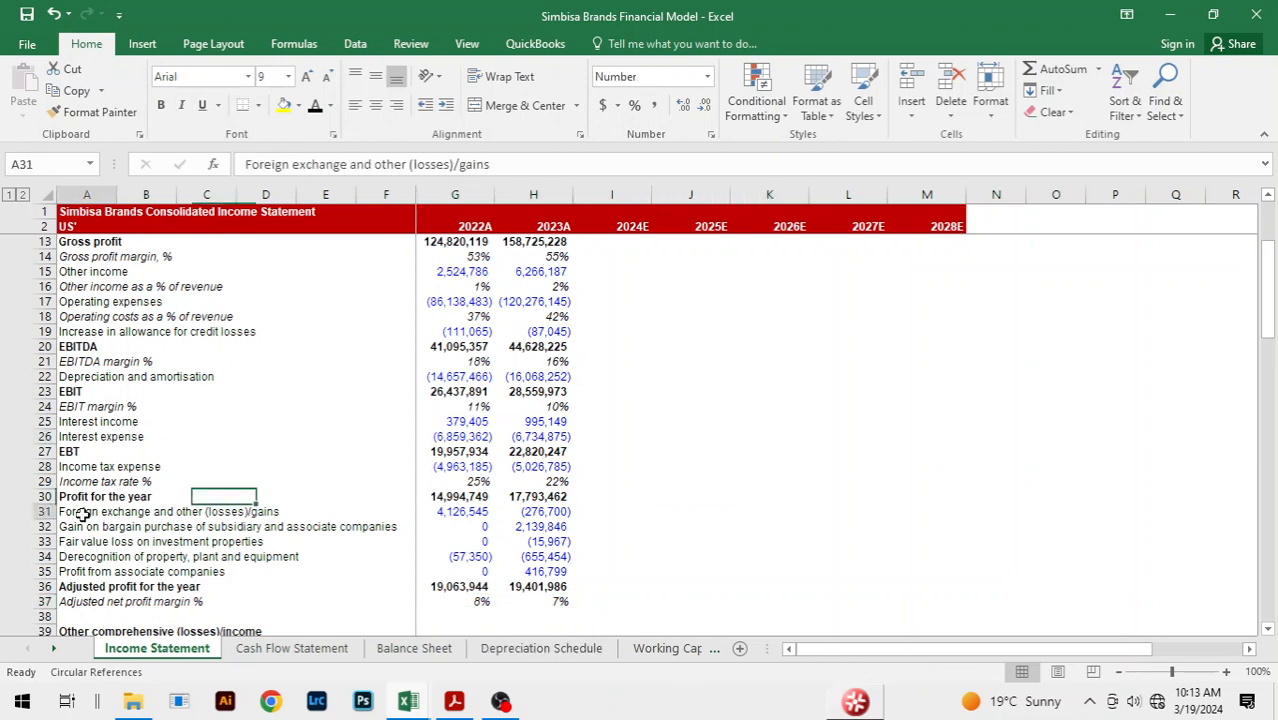
pyautogui.hotkey('alt', 'h')
pyautogui.write('ir')
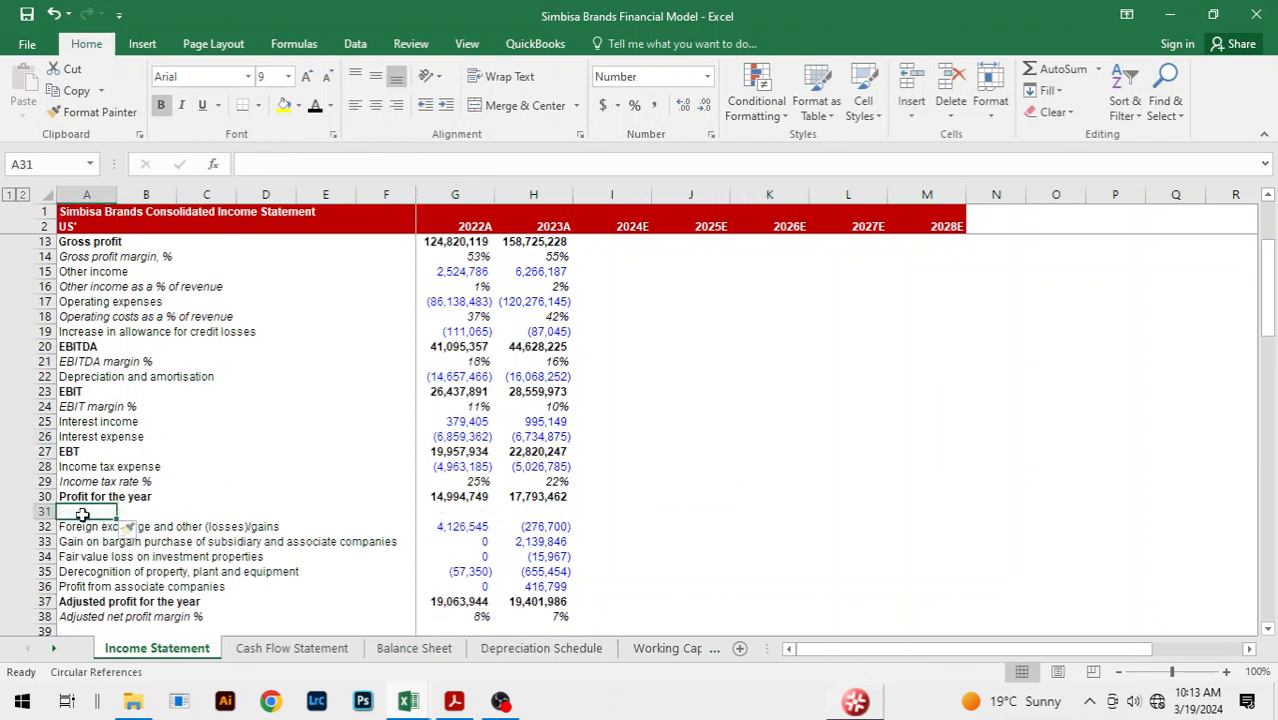
pyautogui.write('Net profi')
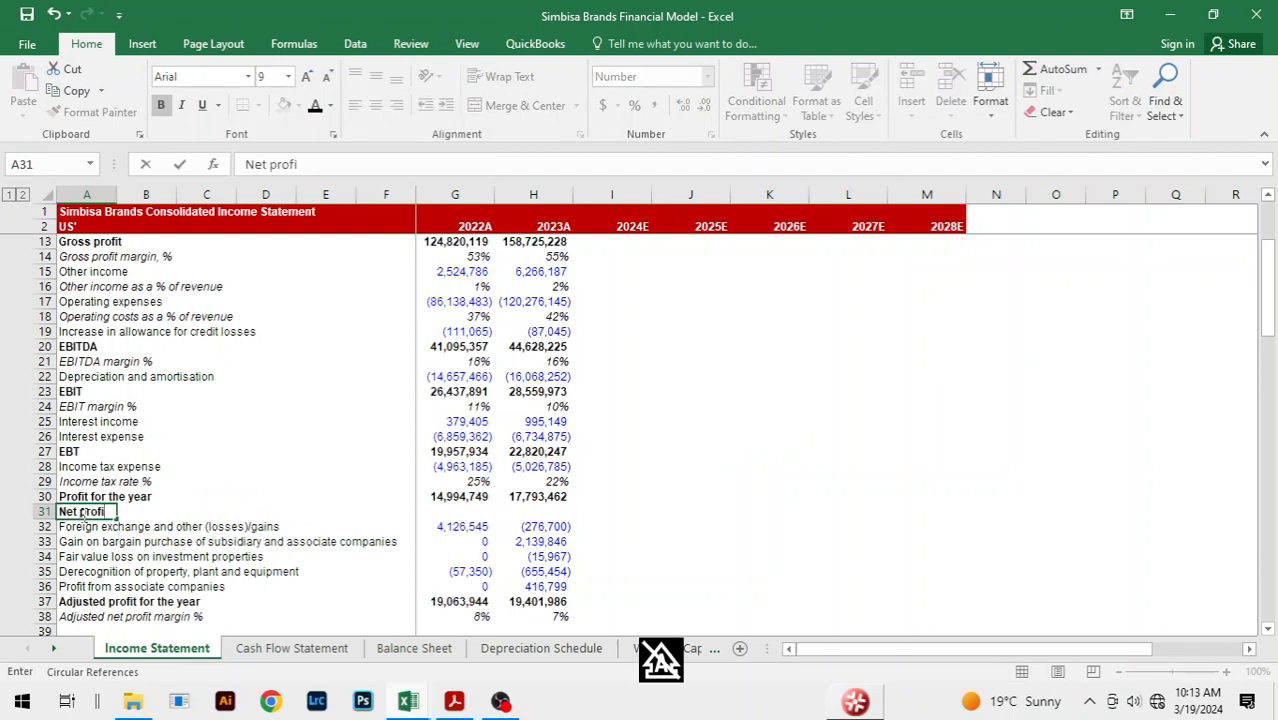
pyautogui.write('t mar')
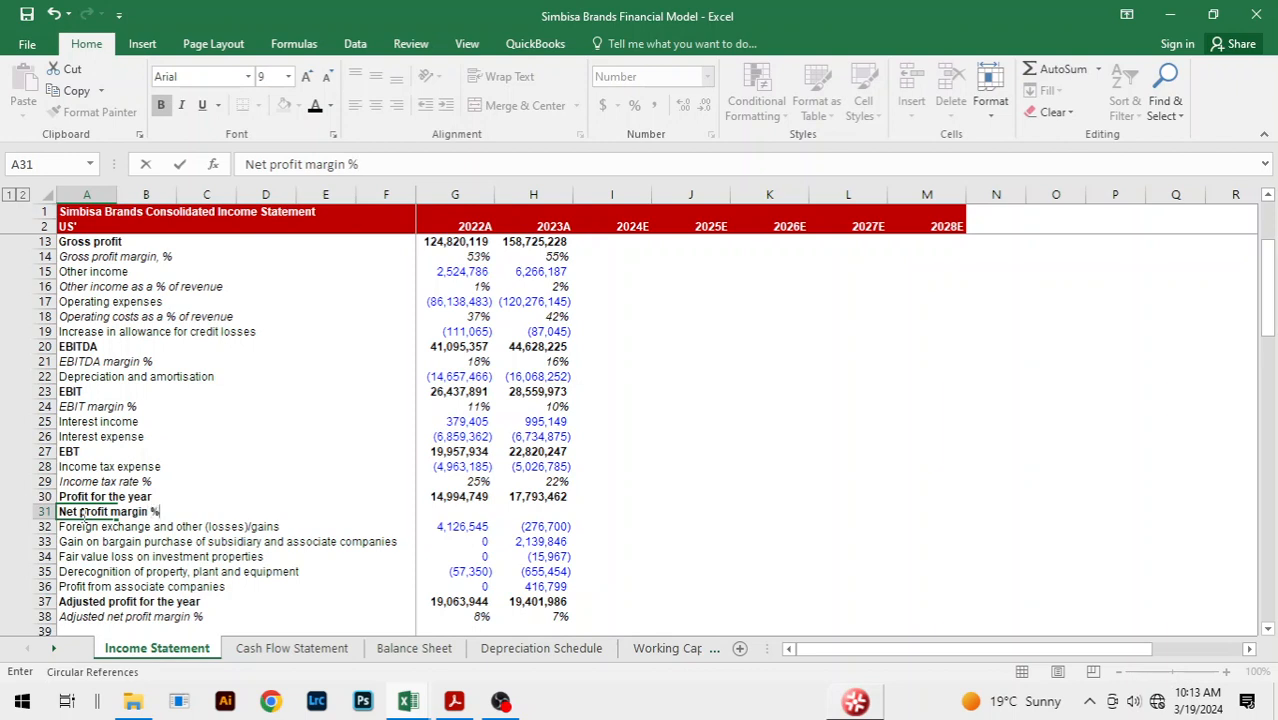
pyautogui.write('gin %')
pyautogui.press('Return')
# - Remove bold and apply italic to the Net profit margin % row across A31:M31
pyautogui.moveTo(83, 512); pyautogui.dragTo(565, 513)
pyautogui.moveTo(83, 512); pyautogui.dragTo(965, 515)
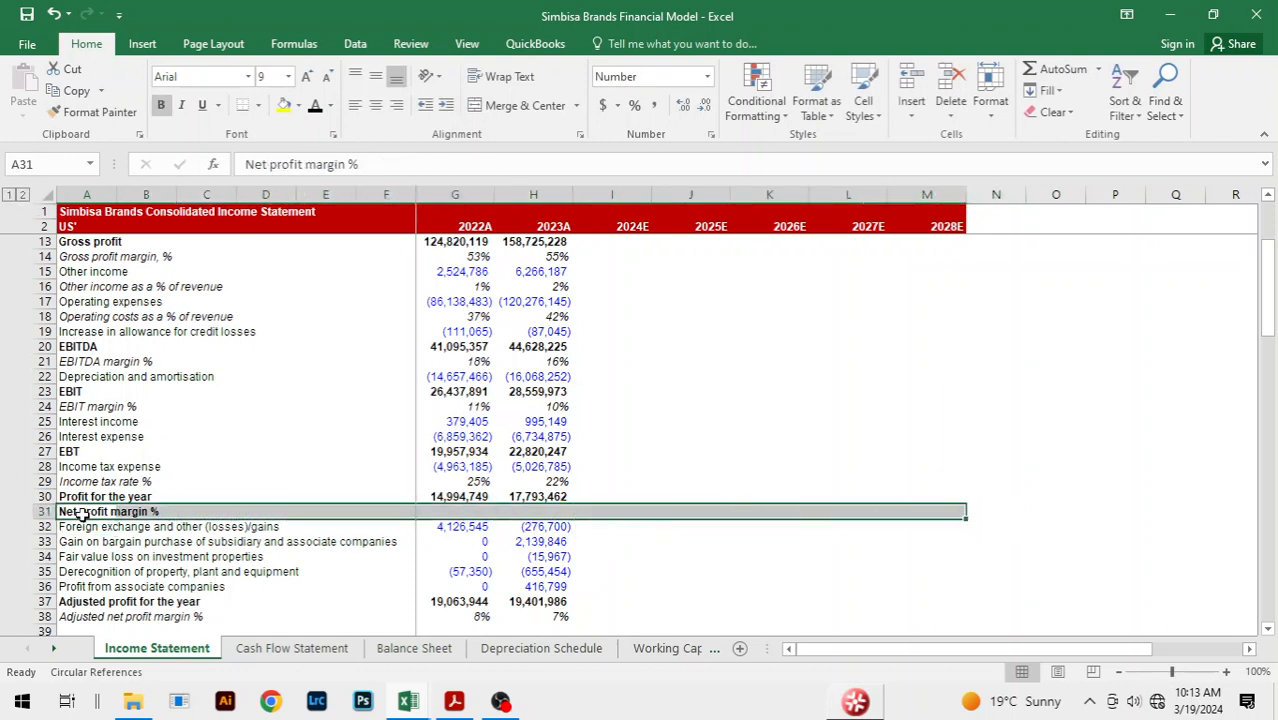
pyautogui.hotkey('ctrl', 'b')
pyautogui.hotkey('ctrl', 'i')
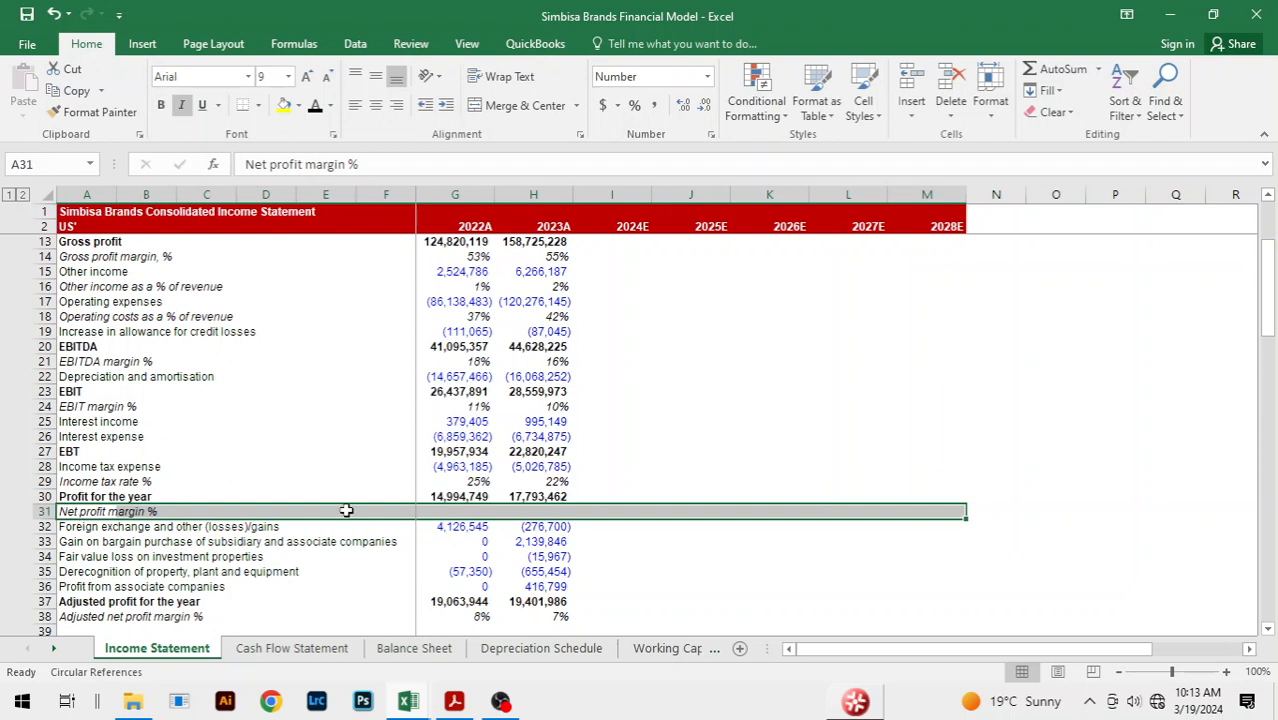
# - Calculate the 2022A net profit margin in G31 as profit for the year divided by total revenue, =G30/G9
pyautogui.click(473, 510)
pyautogui.write('=')
pyautogui.press('Up')
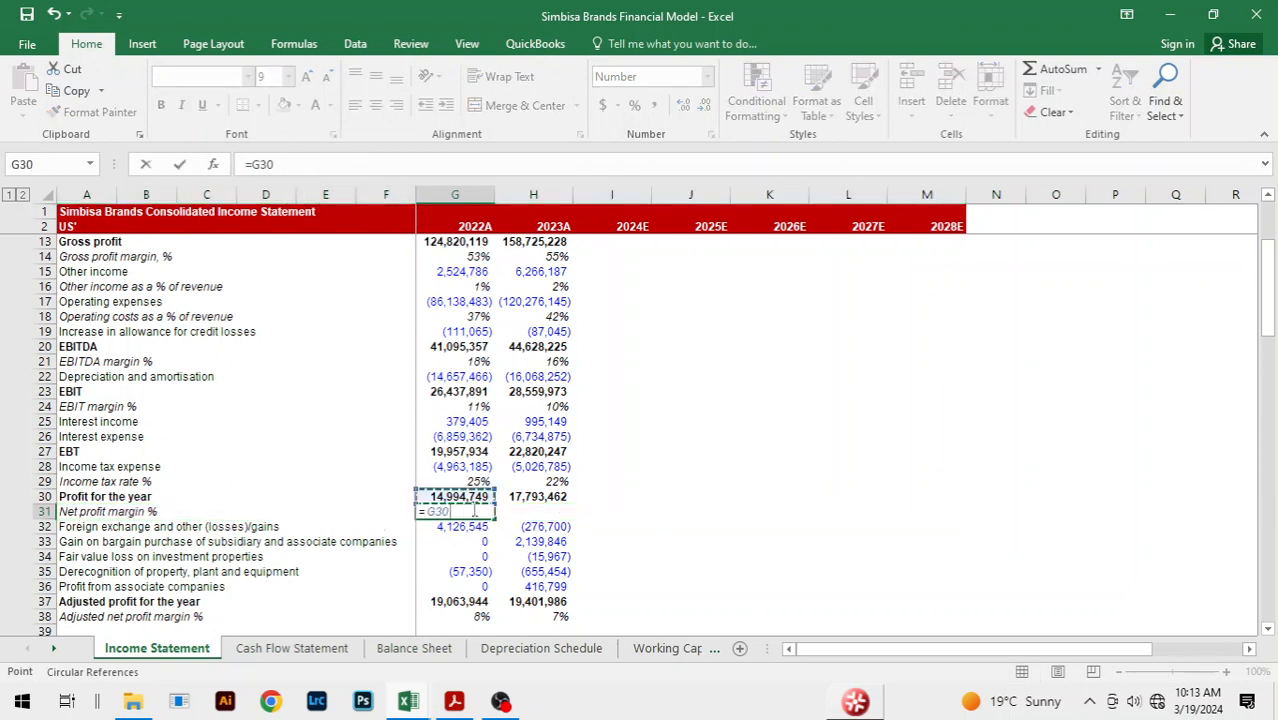
pyautogui.write('/')
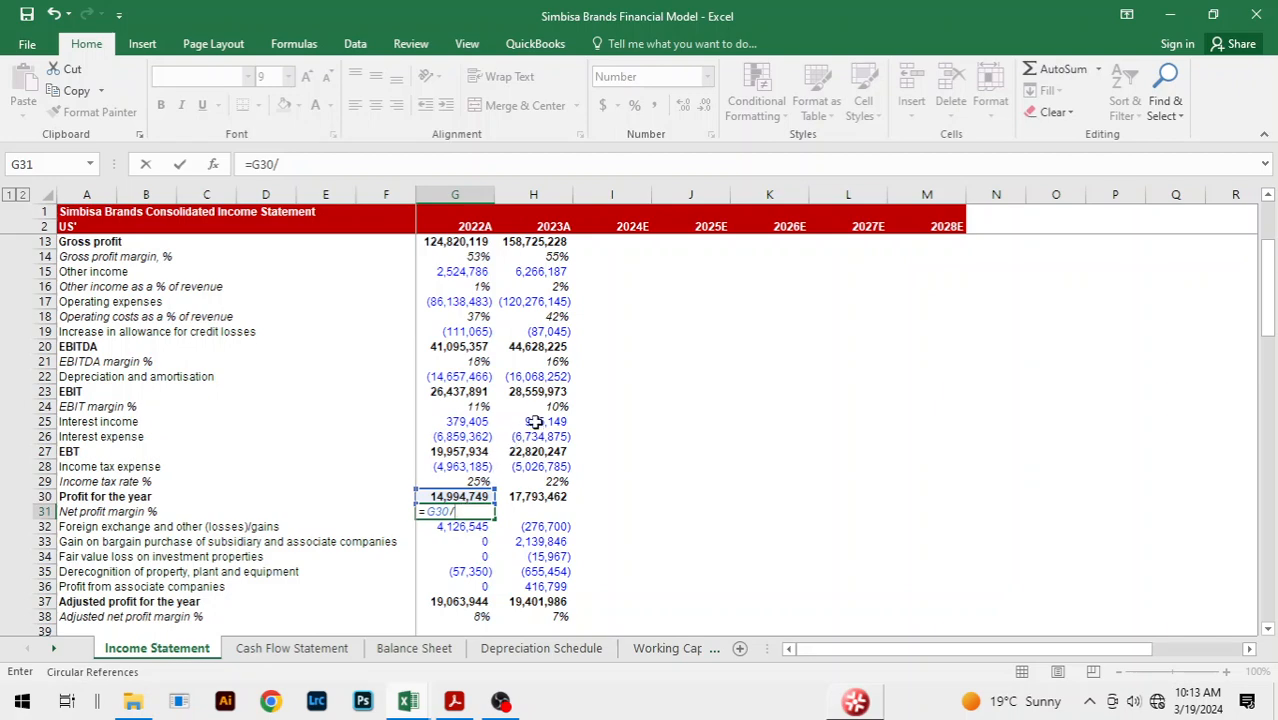
pyautogui.scroll(3, 537, 421)
pyautogui.click(456, 327)
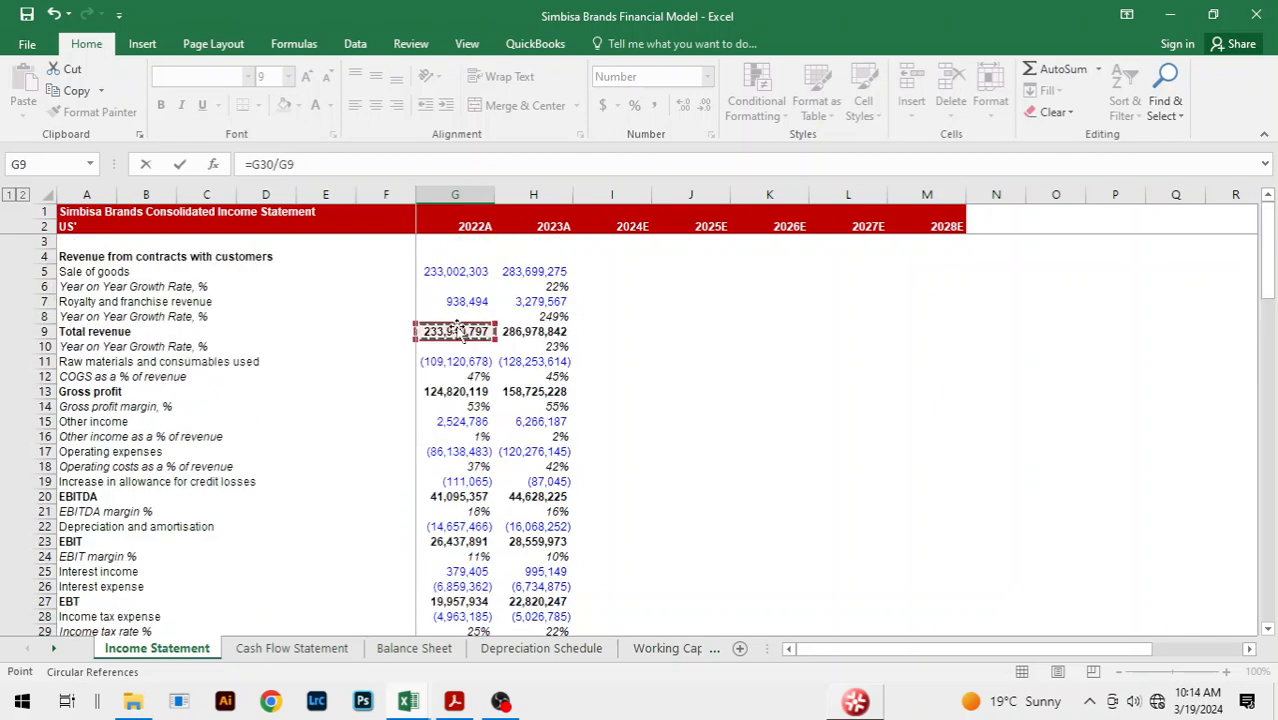
pyautogui.press('Return')
# - Copy the net profit margin formula from G31 across to 2023A and format both cells as percentages
pyautogui.press('Up')
pyautogui.hotkey('shift', 'Right')
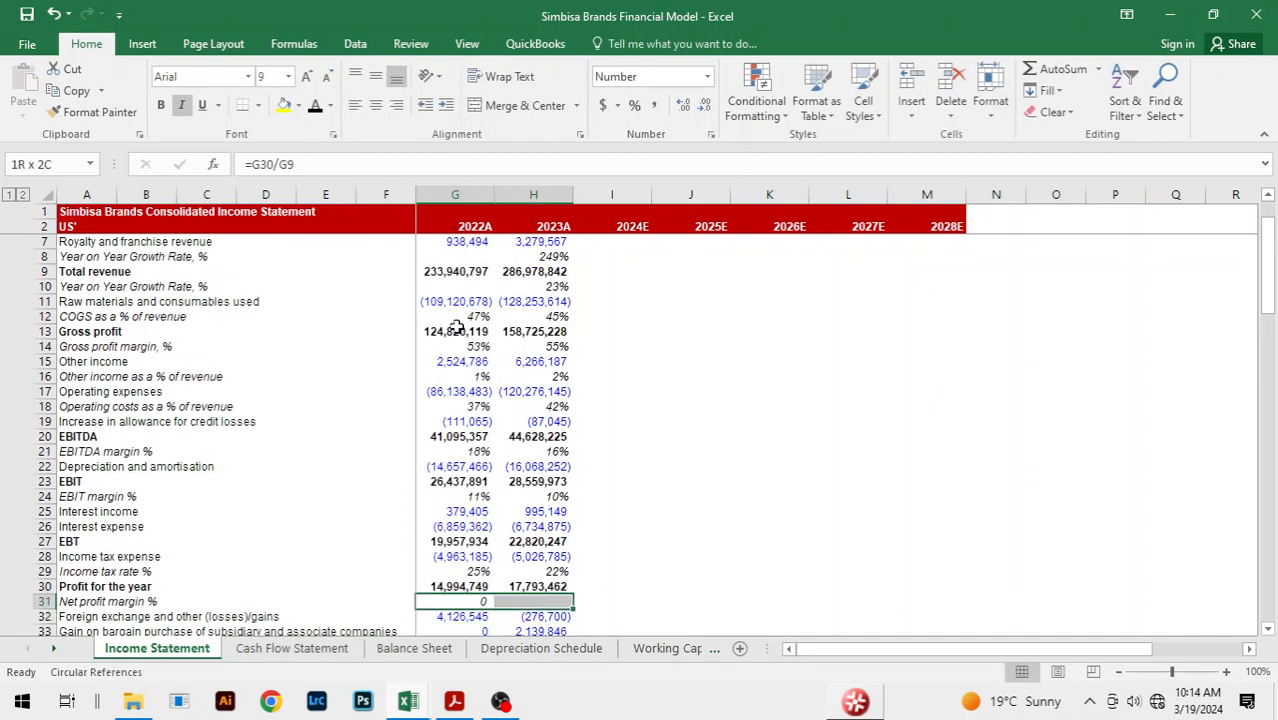
pyautogui.hotkey('ctrl', 'r')
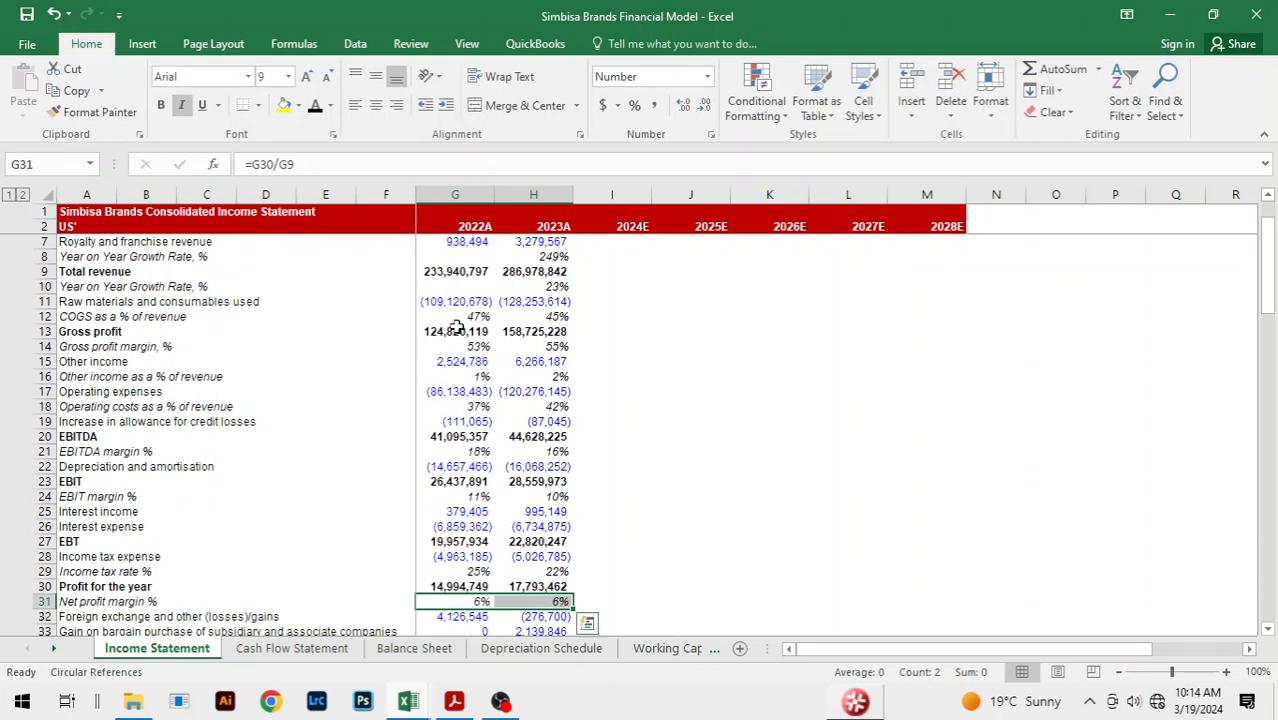
pyautogui.hotkey('ctrl', 'shift', '5')
# - Review the income statement from revenue through adjusted net profit margin, earnings per share and share count
pyautogui.click(721, 467)
pyautogui.click(694, 509)
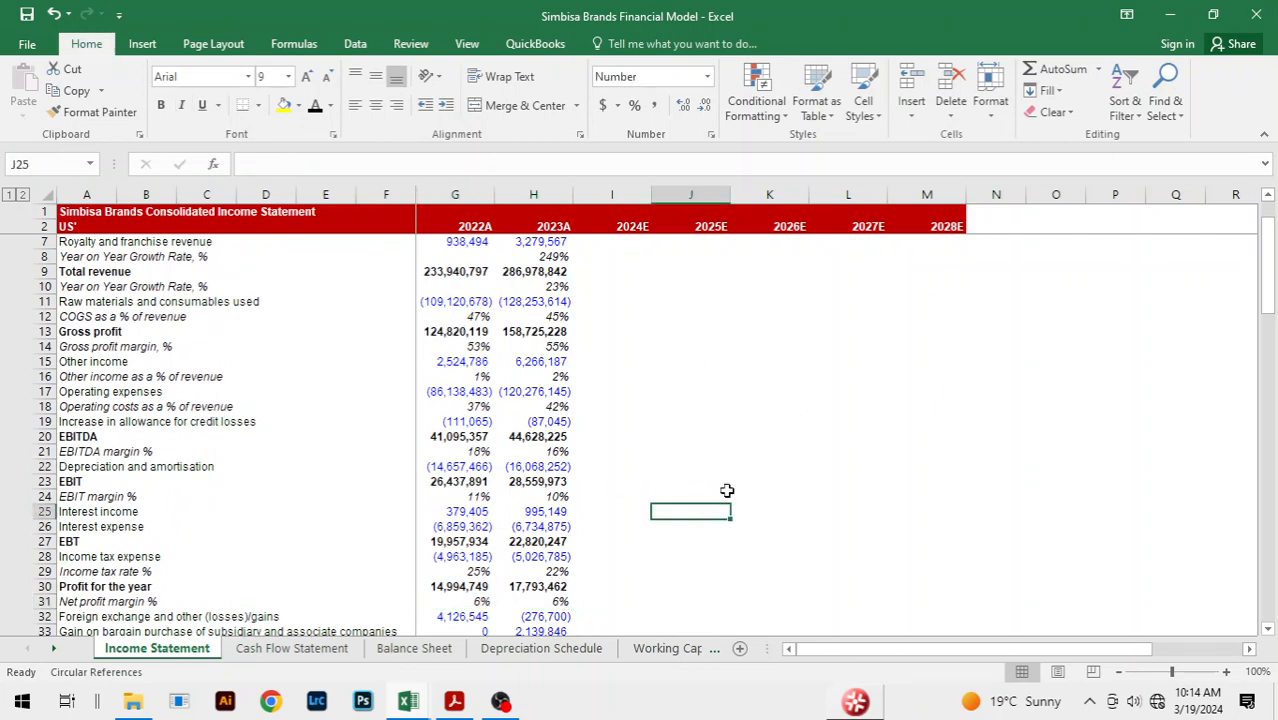
pyautogui.scroll(-2, 728, 486)
pyautogui.click(685, 556)
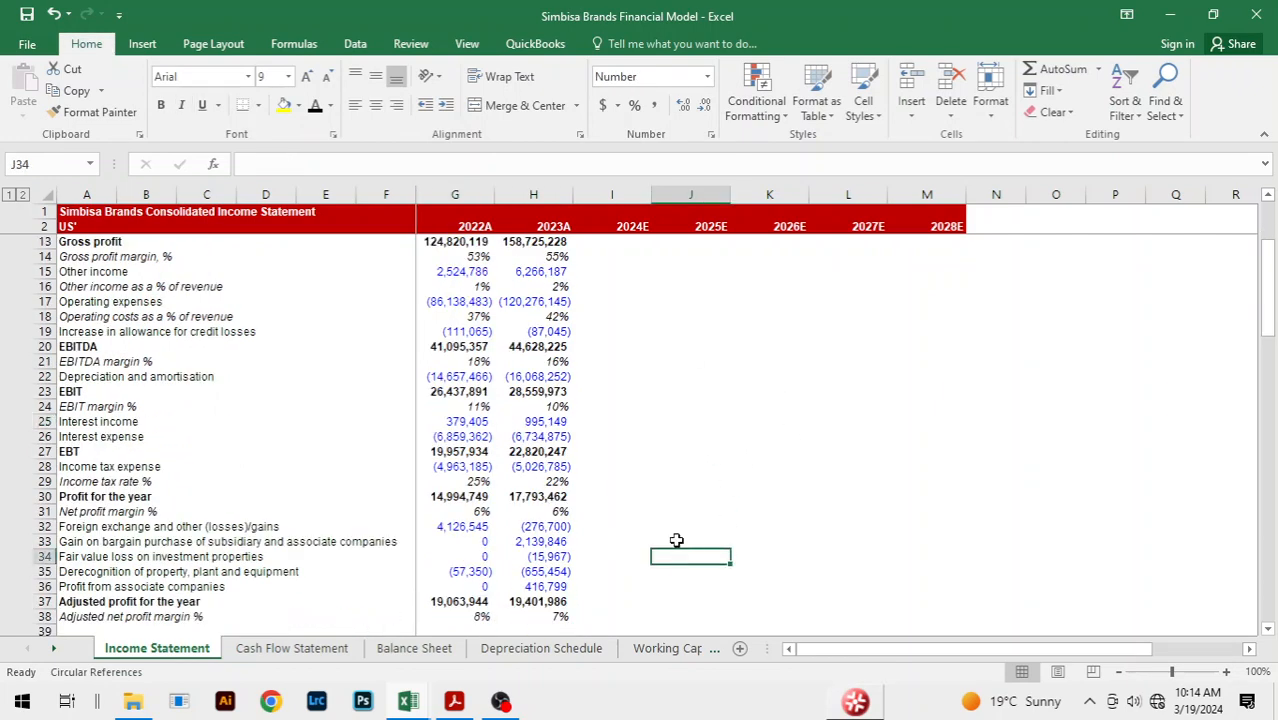
pyautogui.click(688, 512)
pyautogui.click(682, 467)
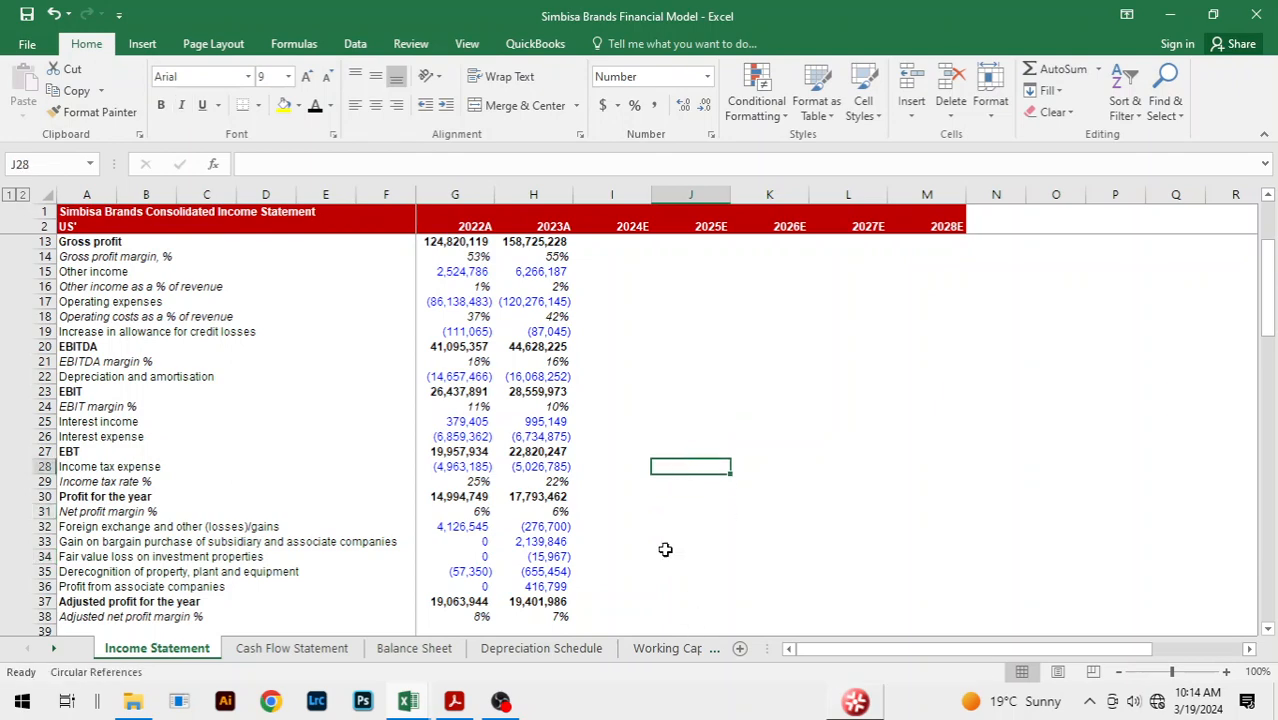
pyautogui.click(646, 511)
pyautogui.click(647, 437)
pyautogui.scroll(3, 673, 421)
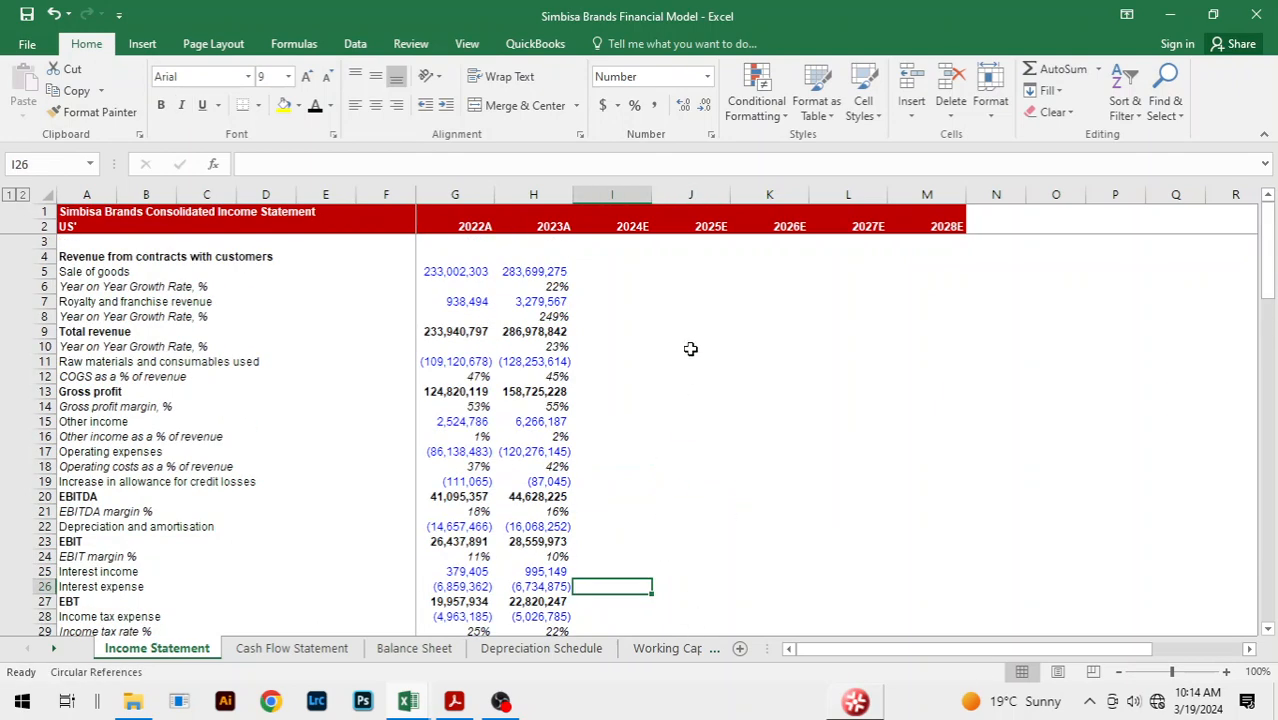
pyautogui.scroll(-5, 693, 298)
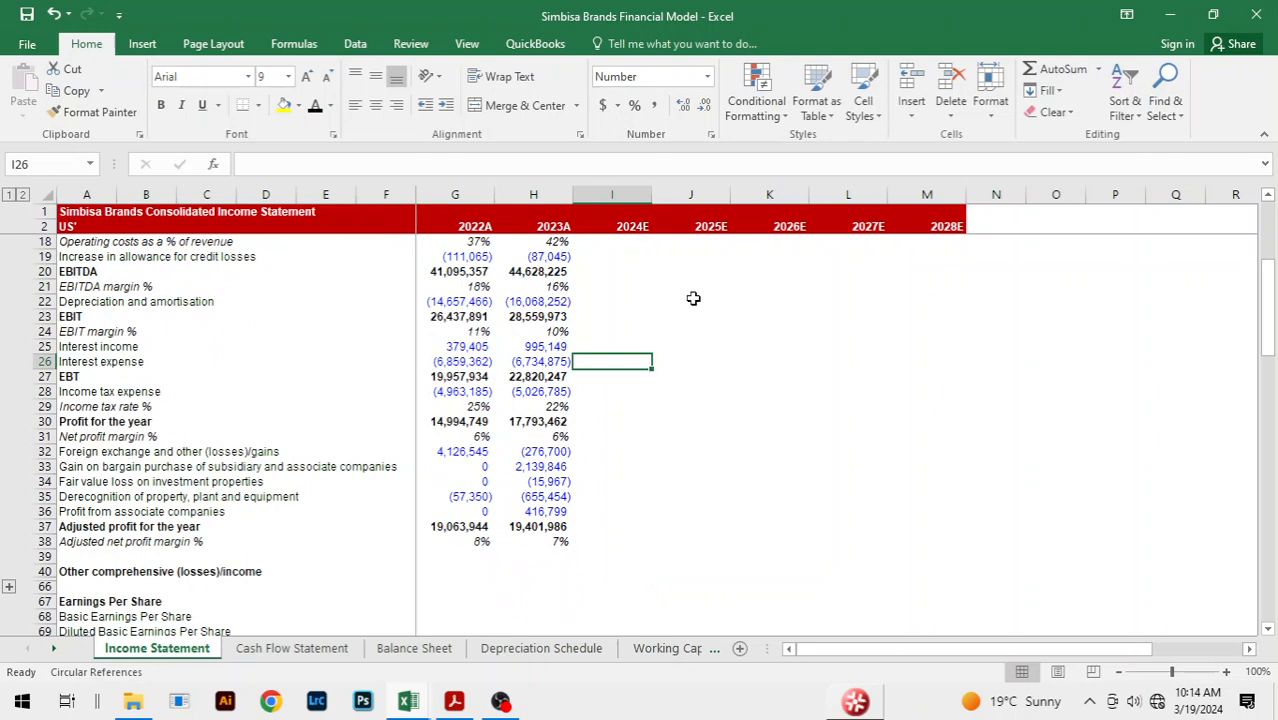
pyautogui.click(828, 374)
pyautogui.scroll(5, 829, 374)
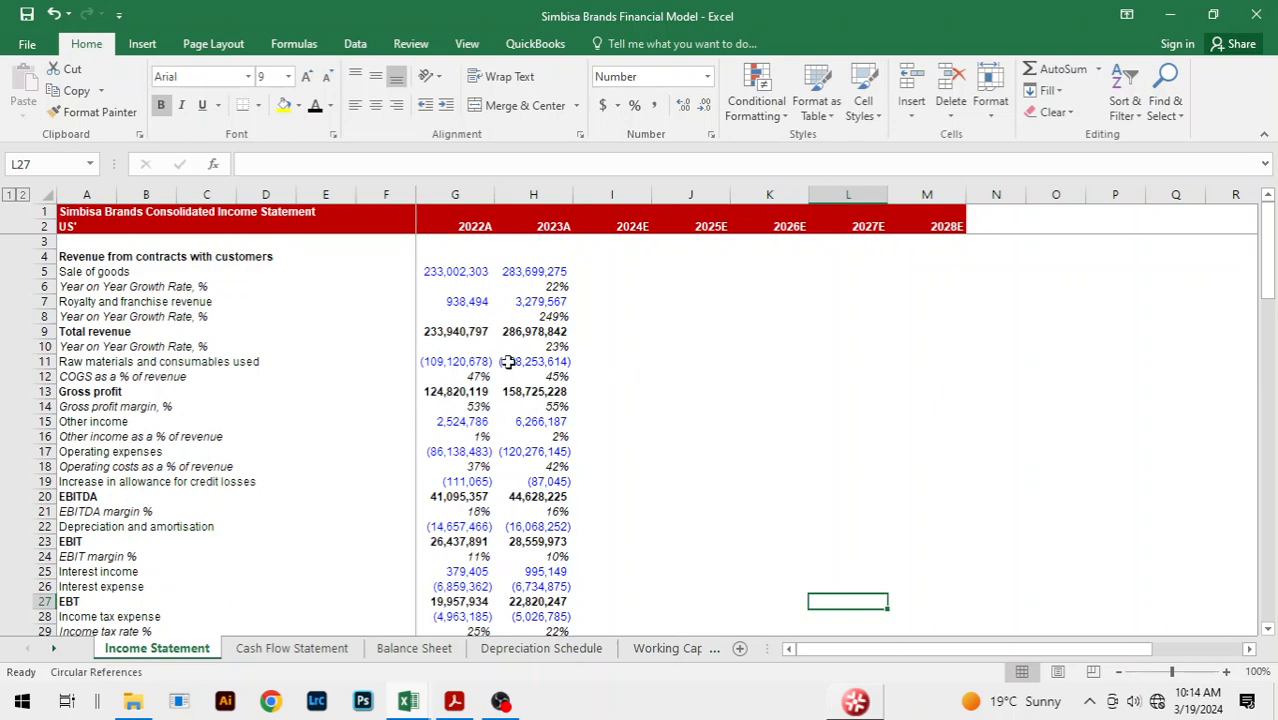
pyautogui.scroll(-6, 508, 362)
pyautogui.scroll(6, 508, 362)
pyautogui.scroll(-2, 676, 380)
pyautogui.scroll(2, 680, 390)
pyautogui.scroll(-10, 622, 362)
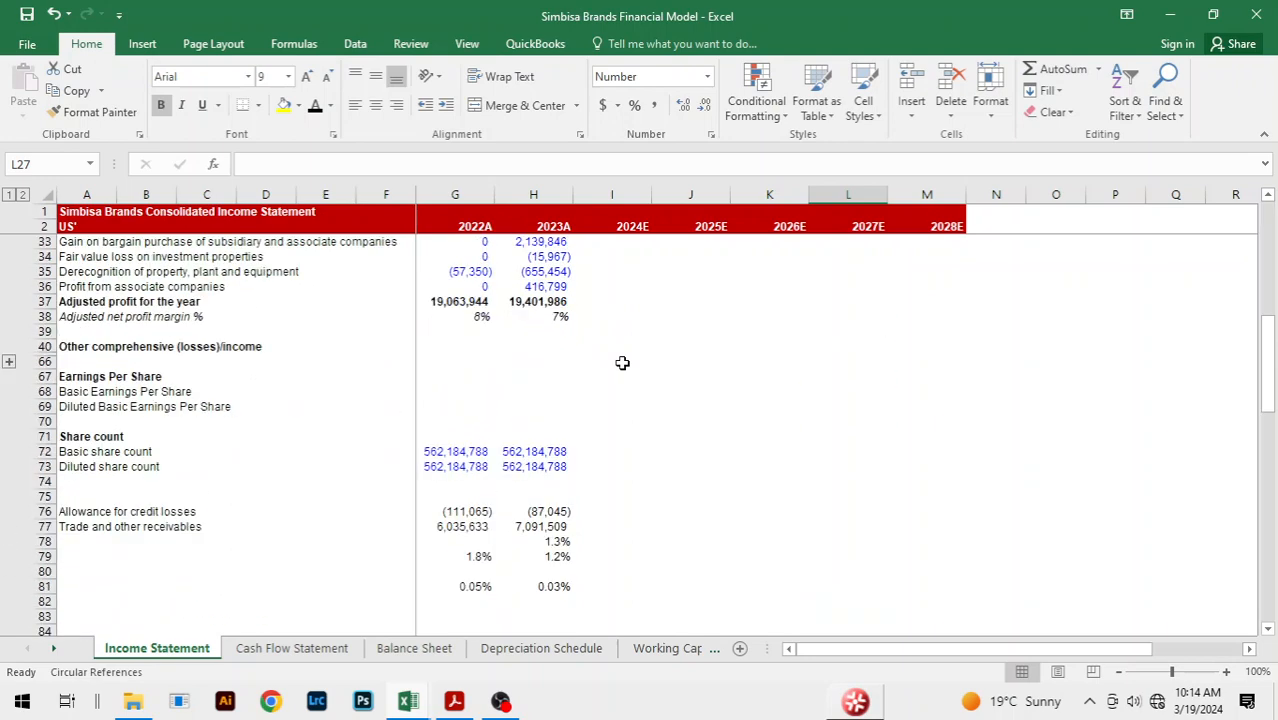
pyautogui.scroll(8, 622, 362)
pyautogui.scroll(-6, 622, 362)
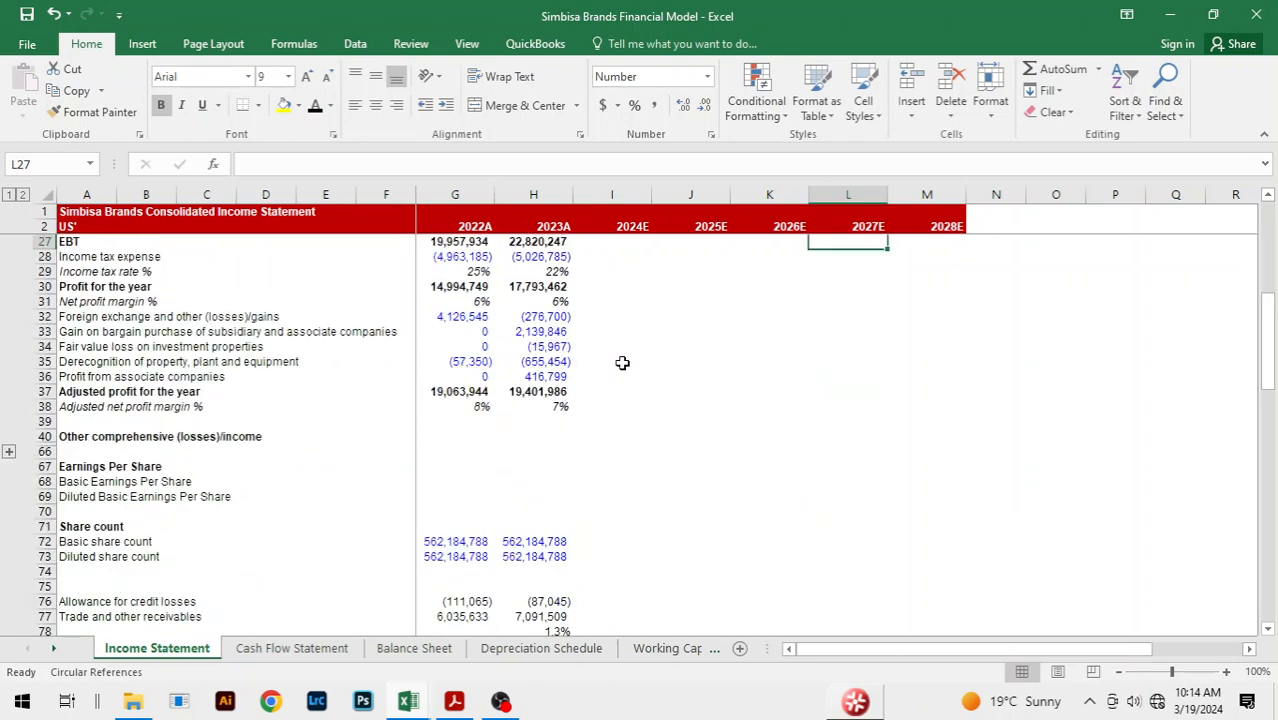
pyautogui.scroll(8, 626, 362)
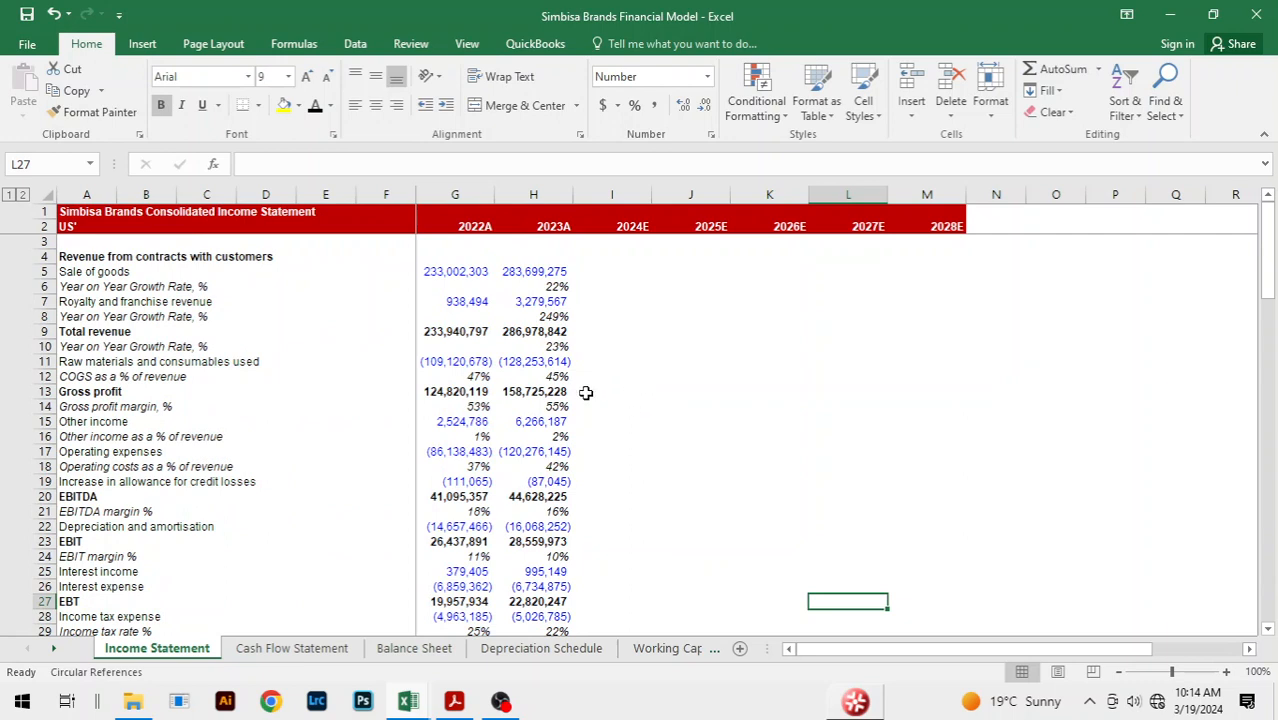
# - Add a top border to the Total revenue row across G9:M9
pyautogui.click(465, 331)
pyautogui.hotkey('shift', 'Right')
pyautogui.hotkey('shift', 'Right')
pyautogui.hotkey('shift', 'Right')
pyautogui.hotkey('shift', 'Right')
pyautogui.hotkey('shift', 'Right')
pyautogui.hotkey('shift', 'Right')
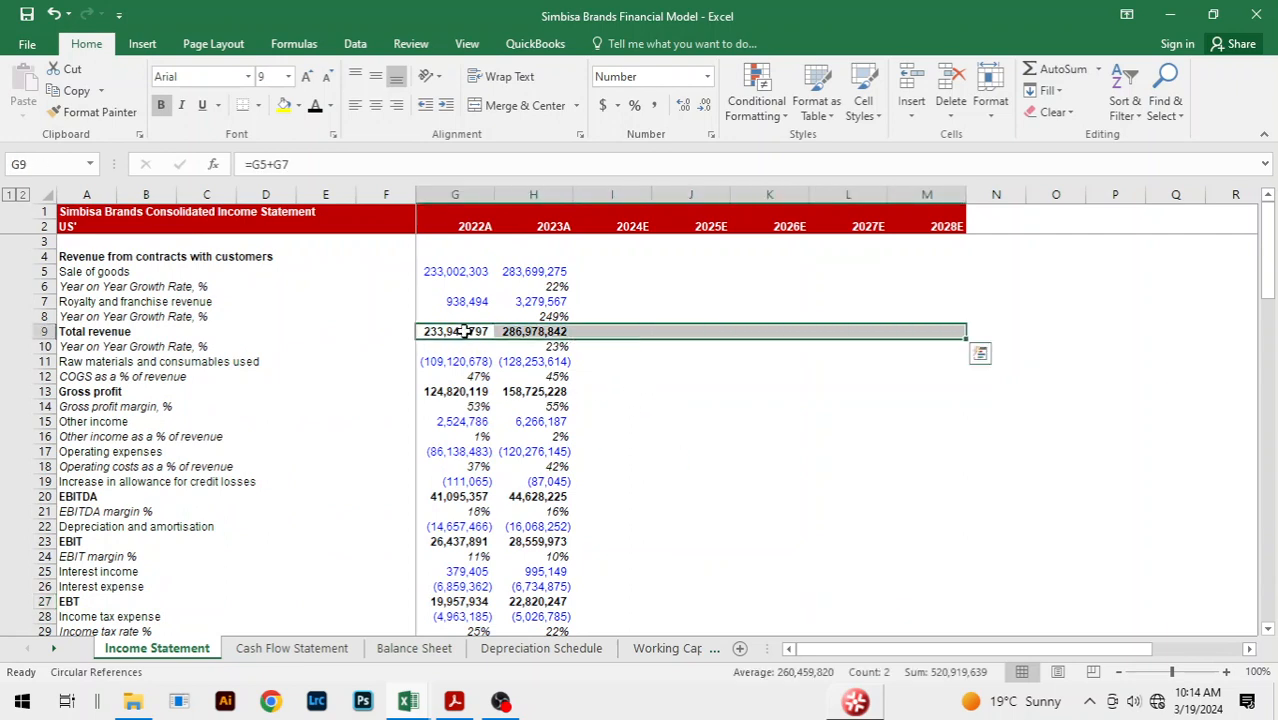
pyautogui.press('alt')
pyautogui.press('h')
pyautogui.press('b')
pyautogui.press('p')
# - Add a top border to the Gross profit row across G13:M13
pyautogui.press('Down')
pyautogui.press('Down')
pyautogui.press('Down')
pyautogui.press('Down')
pyautogui.hotkey('shift', 'Right')
pyautogui.hotkey('shift', 'Right')
pyautogui.hotkey('shift', 'Right')
pyautogui.hotkey('shift', 'Right')
pyautogui.hotkey('shift', 'Right')
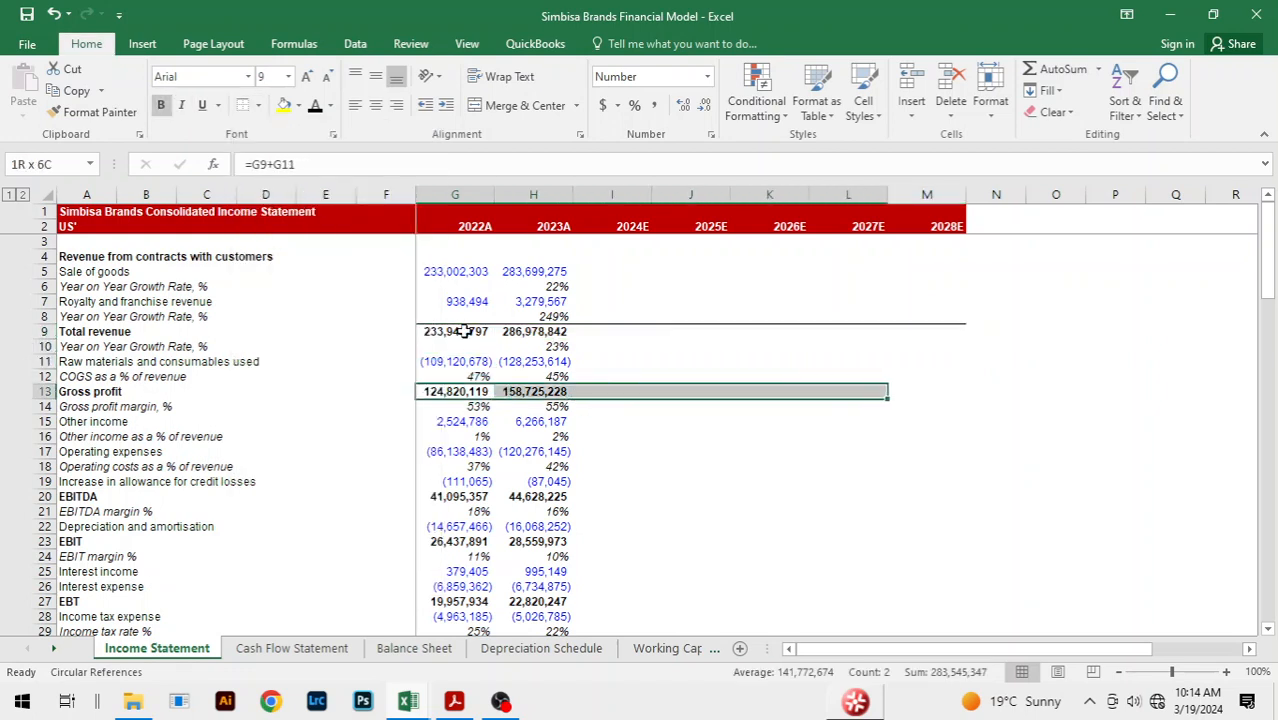
pyautogui.hotkey('shift', 'Right')
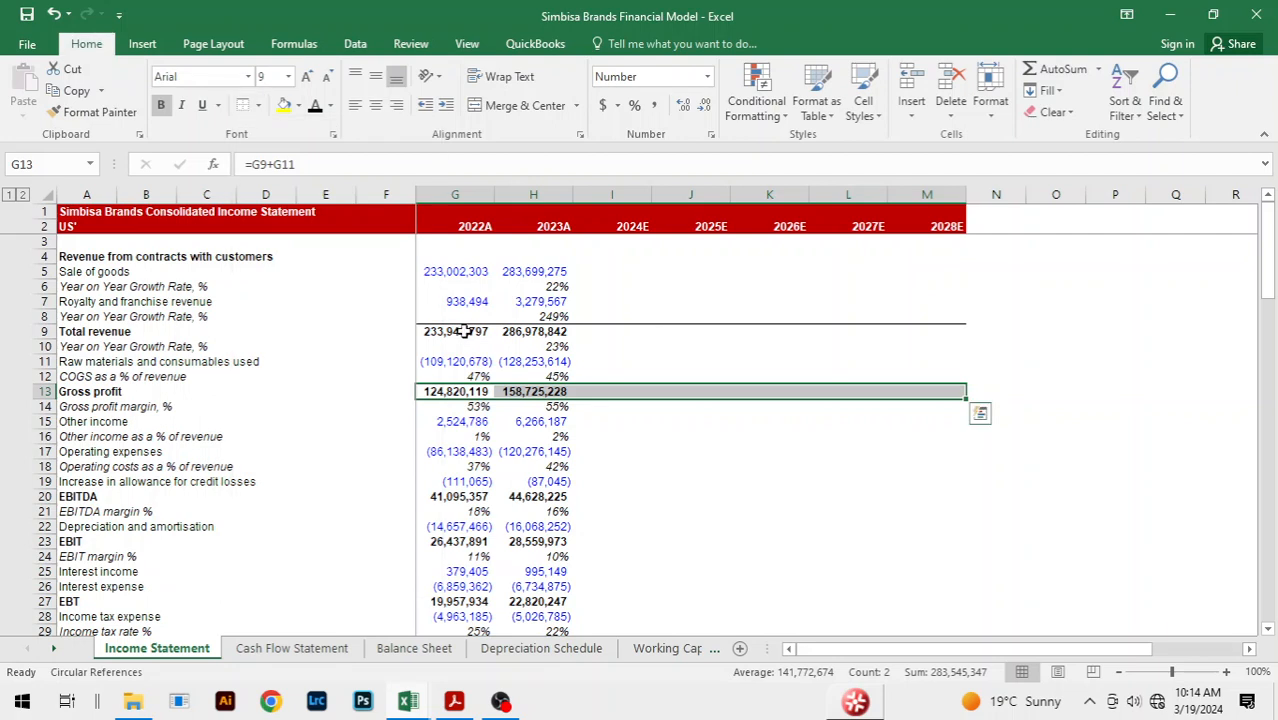
pyautogui.hotkey('alt', 'h')
pyautogui.press('b')
pyautogui.press('p')
# - Add a top border to the EBITDA row across G20:M20
pyautogui.press('Down')
pyautogui.press('Down')
pyautogui.press('Down')
pyautogui.press('Down')
pyautogui.press('Down')
pyautogui.press('Down')
pyautogui.press('Down')
pyautogui.hotkey('shift', 'Right')
pyautogui.hotkey('shift', 'Right')
pyautogui.hotkey('shift', 'Right')
pyautogui.hotkey('shift', 'Right')
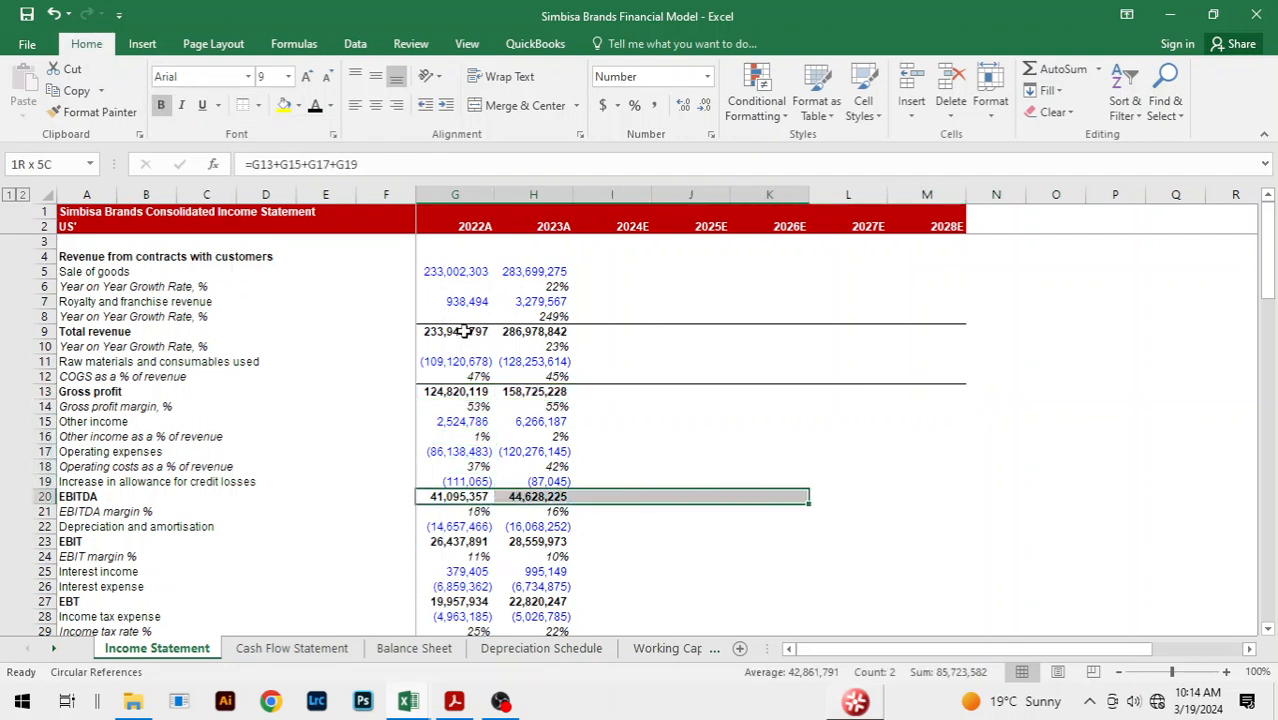
pyautogui.hotkey('shift', 'Right')
pyautogui.hotkey('shift', 'Right')
pyautogui.hotkey('alt', 'h')
pyautogui.press('b')
pyautogui.press('p')
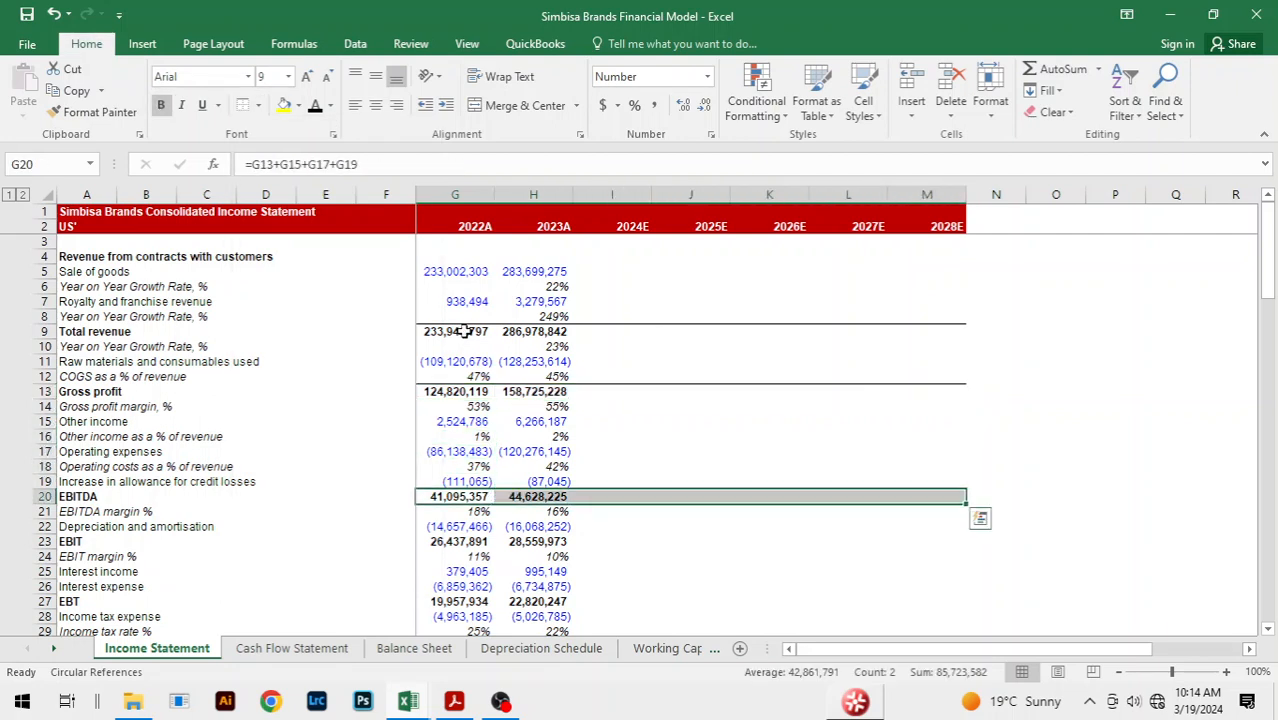
# - Add a top border to the EBIT row across G23:M23
pyautogui.press('Down')
pyautogui.press('Down')
pyautogui.press('Down')
pyautogui.hotkey('shift', 'Right')
pyautogui.hotkey('shift', 'Right')
pyautogui.hotkey('shift', 'Right')
pyautogui.hotkey('shift', 'Right')
pyautogui.hotkey('shift', 'Right')
pyautogui.hotkey('shift', 'Right')
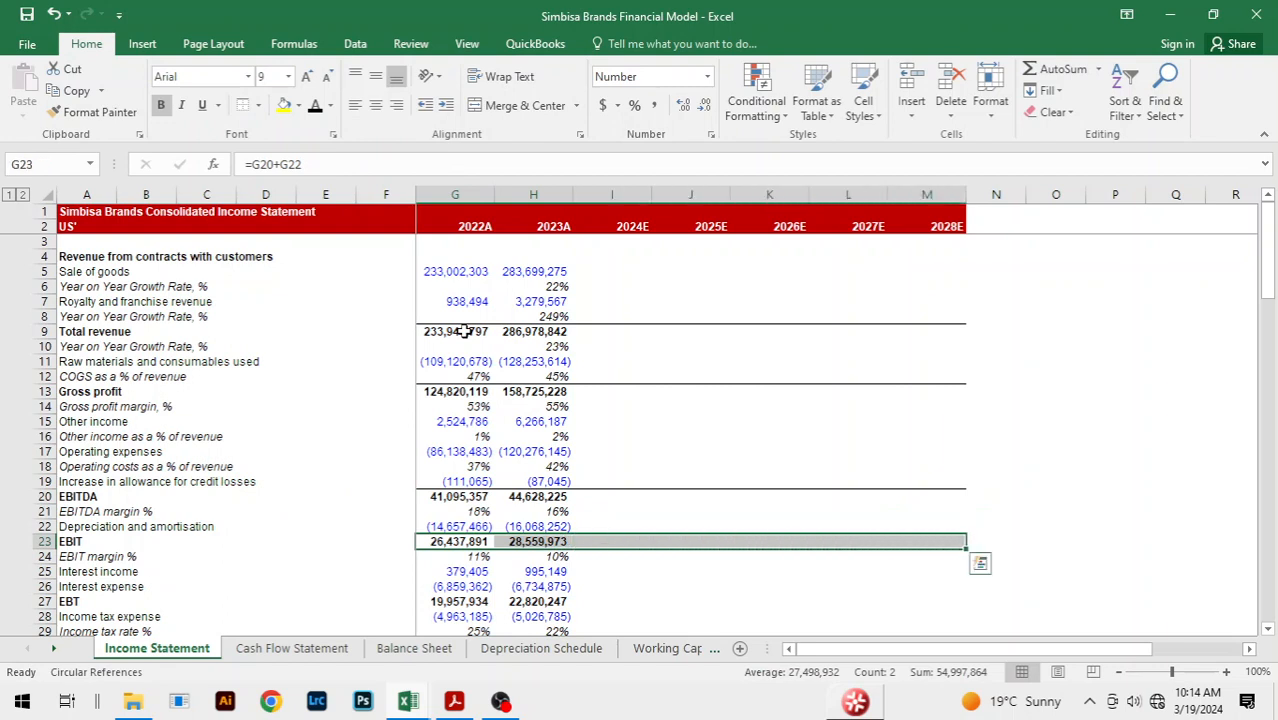
pyautogui.hotkey('alt', 'h')
pyautogui.press('b')
pyautogui.press('p')
# - Add a top border to the EBT row across G27:M27
pyautogui.press('Down')
pyautogui.press('Down')
pyautogui.press('Down')
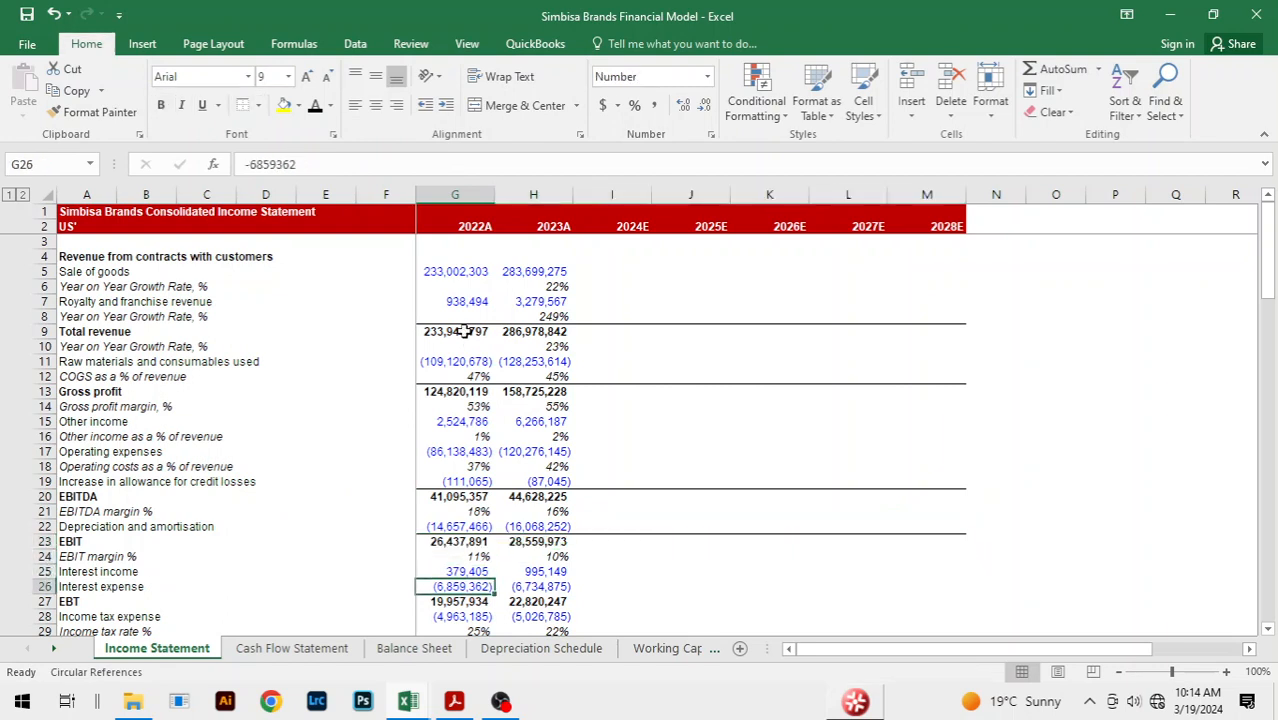
pyautogui.press('Down')
pyautogui.hotkey('shift', 'Right')
pyautogui.hotkey('shift', 'Right')
pyautogui.hotkey('shift', 'Right')
pyautogui.hotkey('shift', 'Right')
pyautogui.hotkey('shift', 'Right')
pyautogui.hotkey('shift', 'Right')
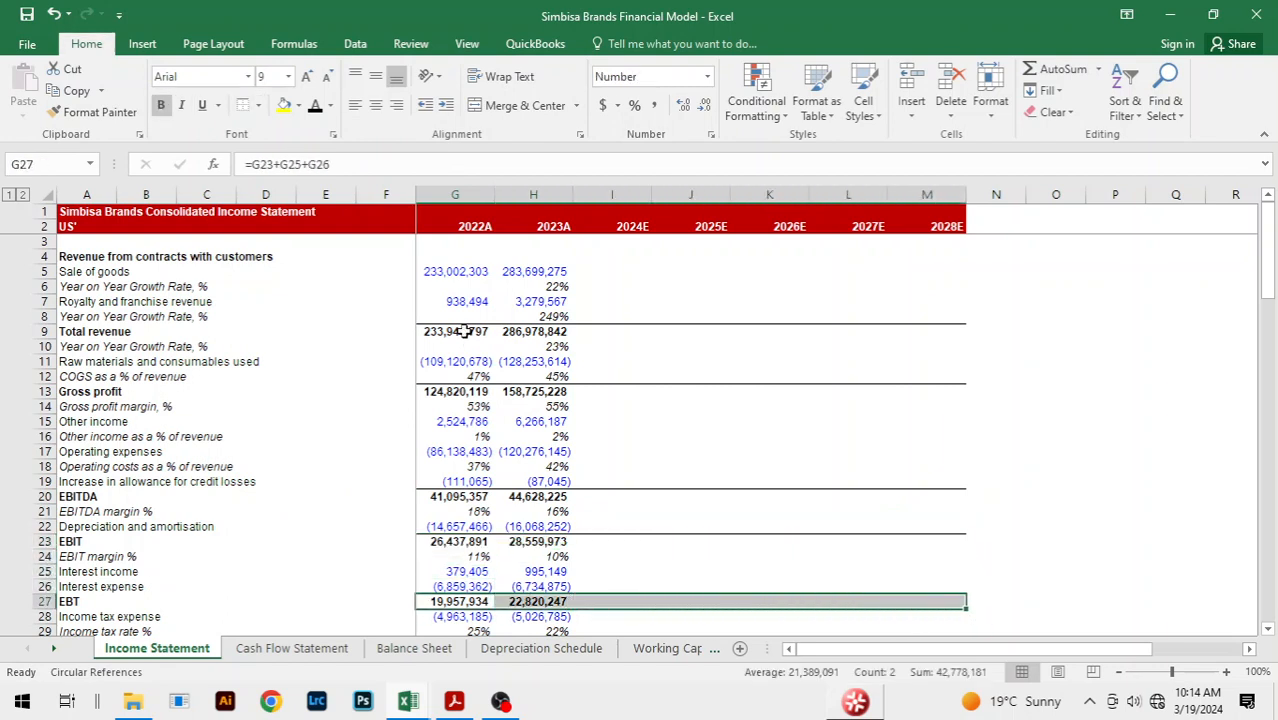
pyautogui.hotkey('alt', 'h')
pyautogui.press('b')
pyautogui.press('p')
# - Add a top border to the Profit for the year row across G30:M30
pyautogui.press('Down')
pyautogui.press('Down')
pyautogui.press('Down')
pyautogui.press('Down')
pyautogui.press('Down')
pyautogui.press('Down')
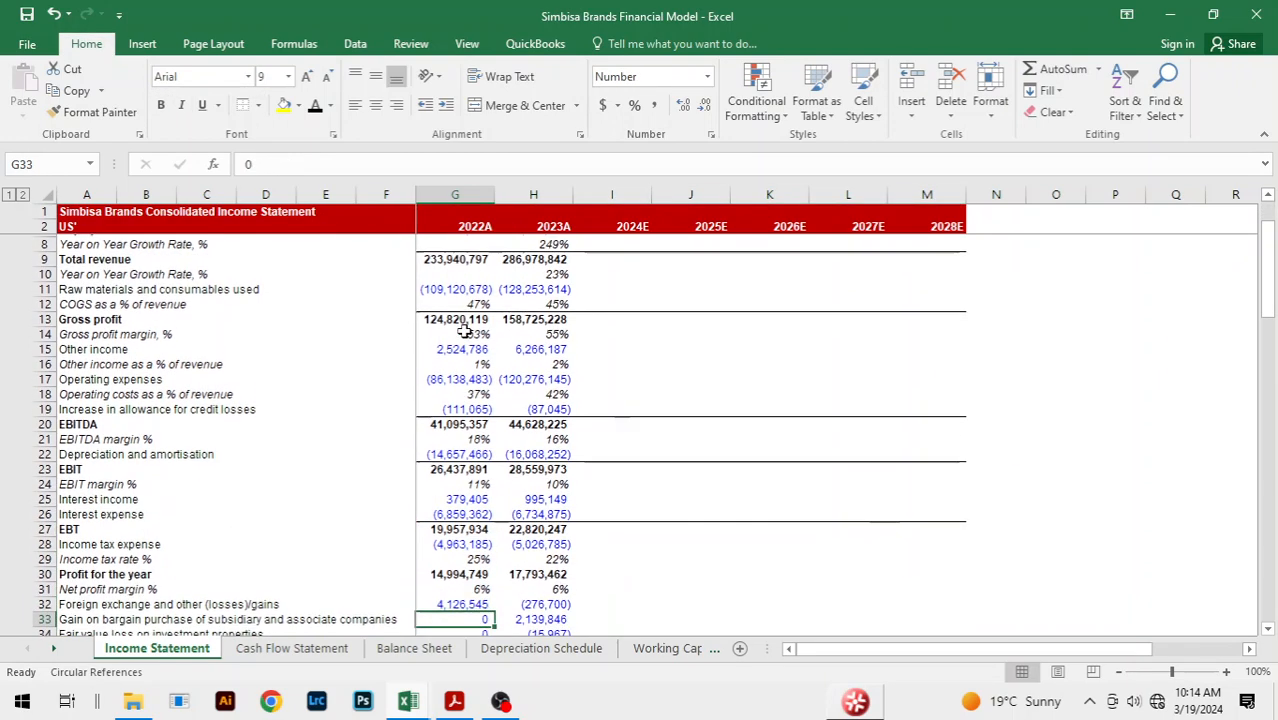
pyautogui.press('Up')
pyautogui.press('Up')
pyautogui.press('Up')
pyautogui.hotkey('shift', 'Right')
pyautogui.hotkey('shift', 'Right')
pyautogui.hotkey('shift', 'Right')
pyautogui.hotkey('shift', 'Right')
pyautogui.hotkey('shift', 'Right')
pyautogui.hotkey('shift', 'Right')
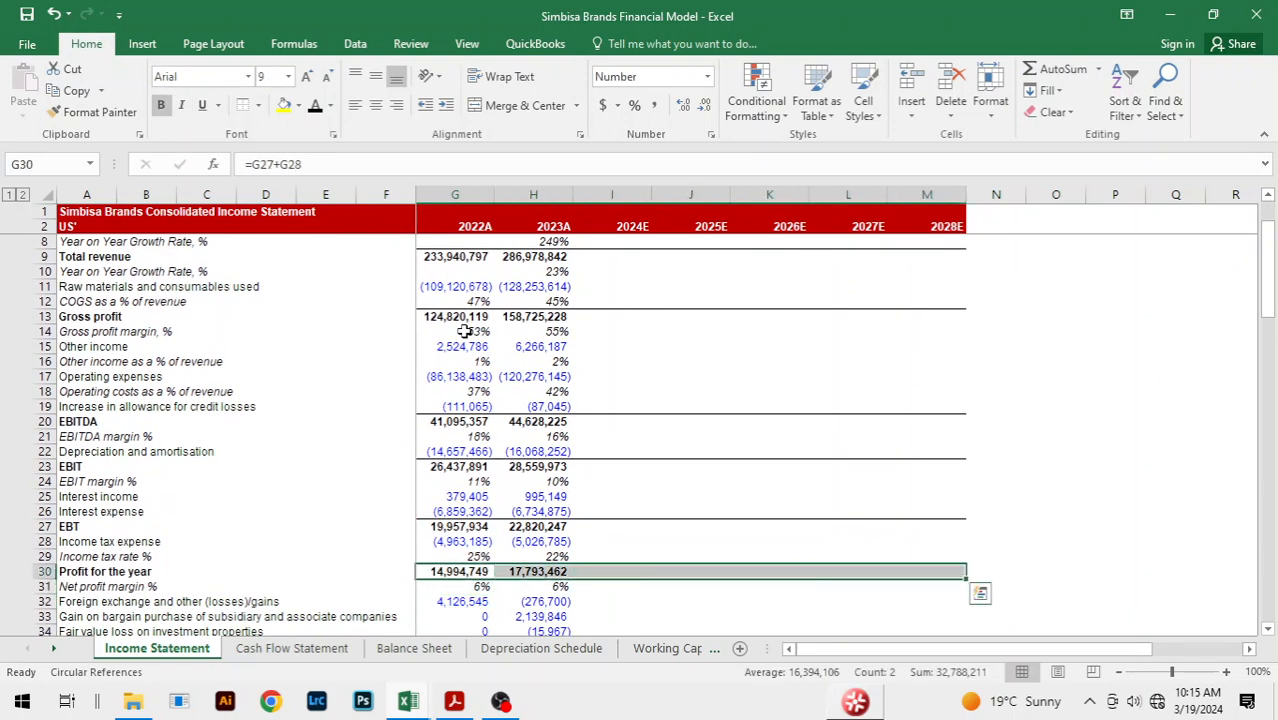
pyautogui.hotkey('alt', 'h')
pyautogui.press('b')
pyautogui.press('p')
# - Add a top border to the Adjusted profit for the year row across G37:M37
pyautogui.press('Down')
pyautogui.press('Down')
pyautogui.press('Down')
pyautogui.press('Down')
pyautogui.press('Down')
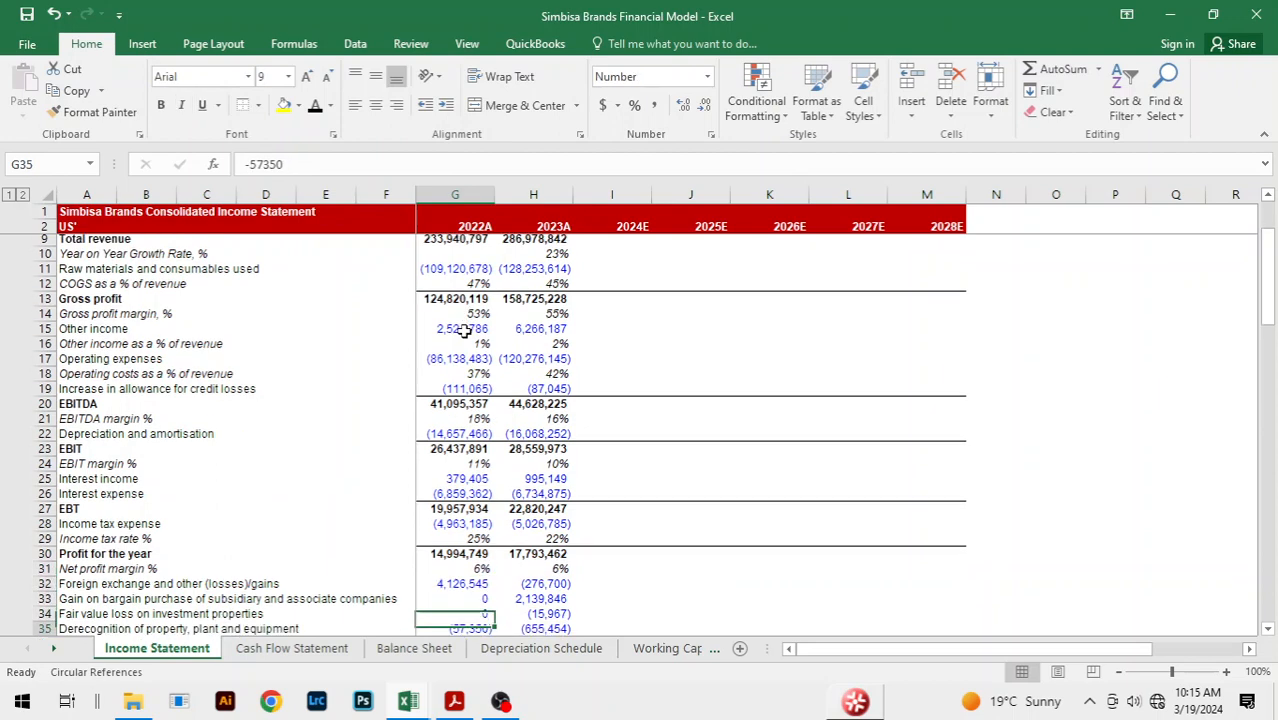
pyautogui.press('Down')
pyautogui.press('Down')
pyautogui.hotkey('ctrl', 'b')
pyautogui.hotkey('shift', 'Right')
pyautogui.hotkey('shift', 'Right')
pyautogui.hotkey('shift', 'Right')
pyautogui.hotkey('shift', 'Right')
pyautogui.hotkey('shift', 'Right')
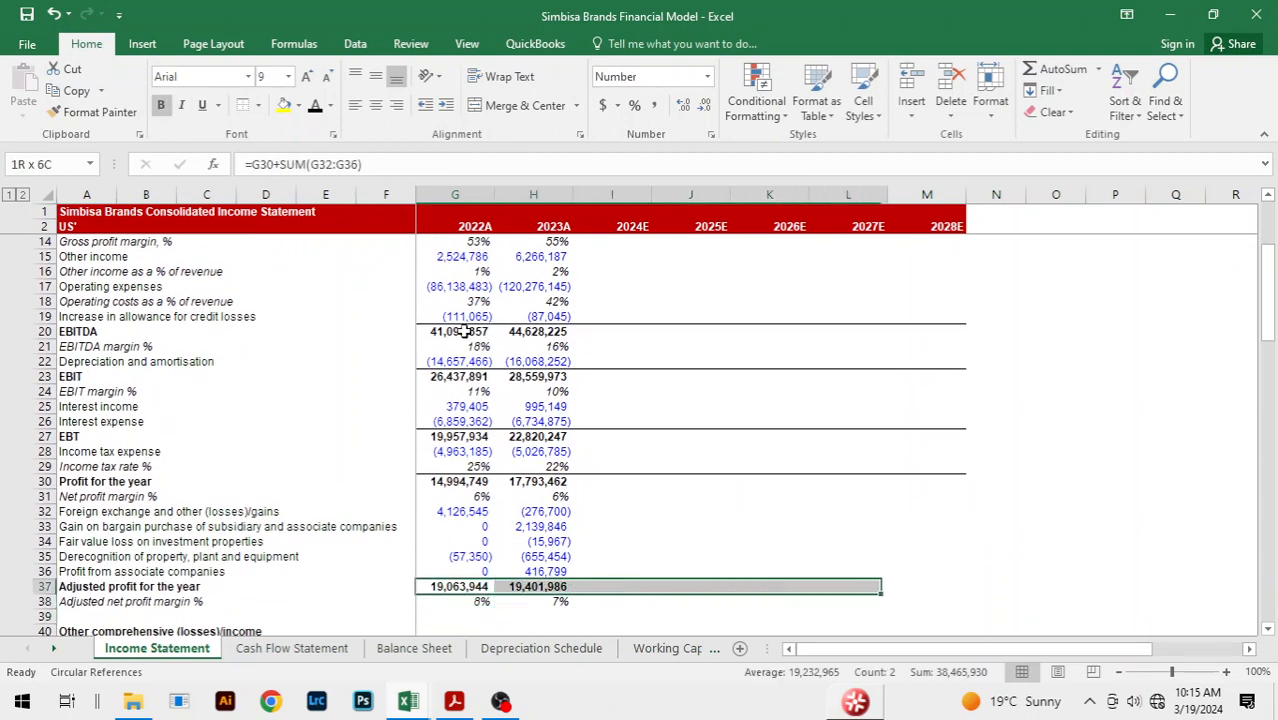
pyautogui.hotkey('shift', 'Right')
pyautogui.hotkey('alt', 'h')
pyautogui.press('b')
pyautogui.press('p')
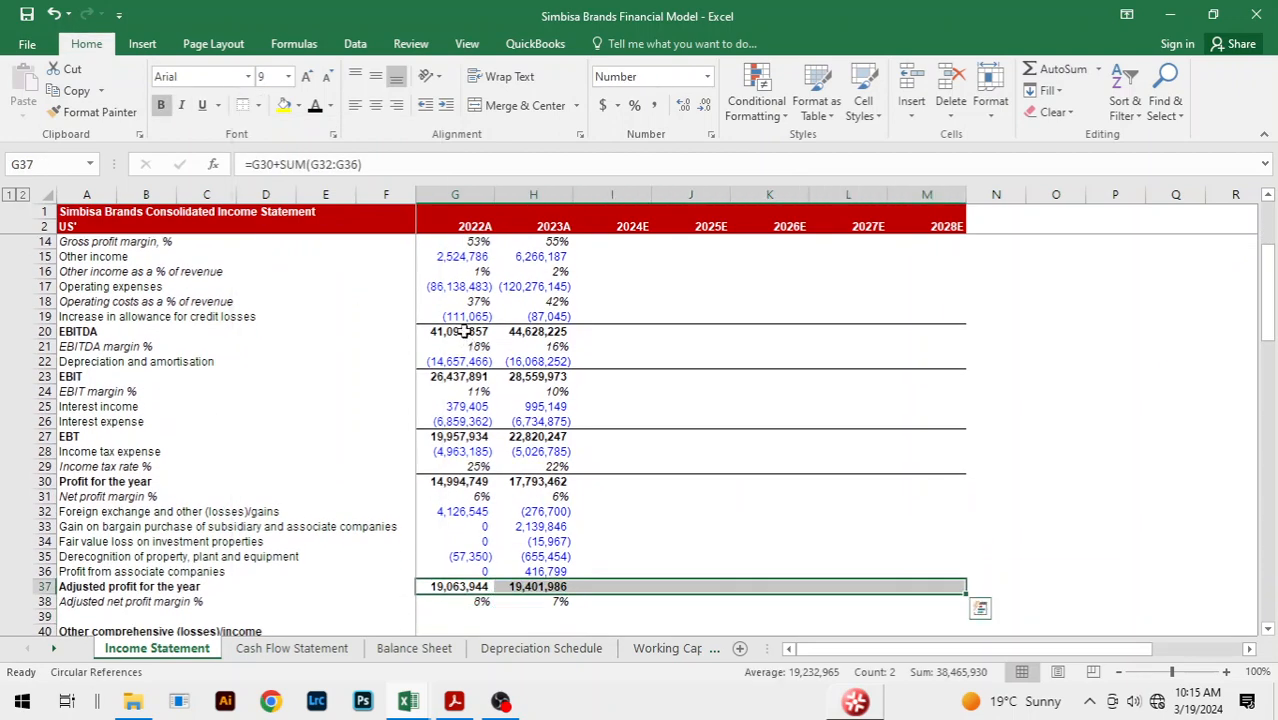
# - Go back up the 2022A column and inspect the Total revenue formula in G9 without changing it
pyautogui.press('Up')
pyautogui.press('Up')
pyautogui.press('Up')
pyautogui.press('Up')
pyautogui.press('Up')
pyautogui.press('Up')
pyautogui.press('Up')
pyautogui.press('Up')
pyautogui.press('Up')
pyautogui.press('Up')
pyautogui.press('Up')
pyautogui.press('Up')
pyautogui.press('Up')
pyautogui.press('Up')
pyautogui.press('Up')
pyautogui.press('Up')
pyautogui.press('Up')
pyautogui.press('Up')
pyautogui.press('Up')
pyautogui.press('Up')
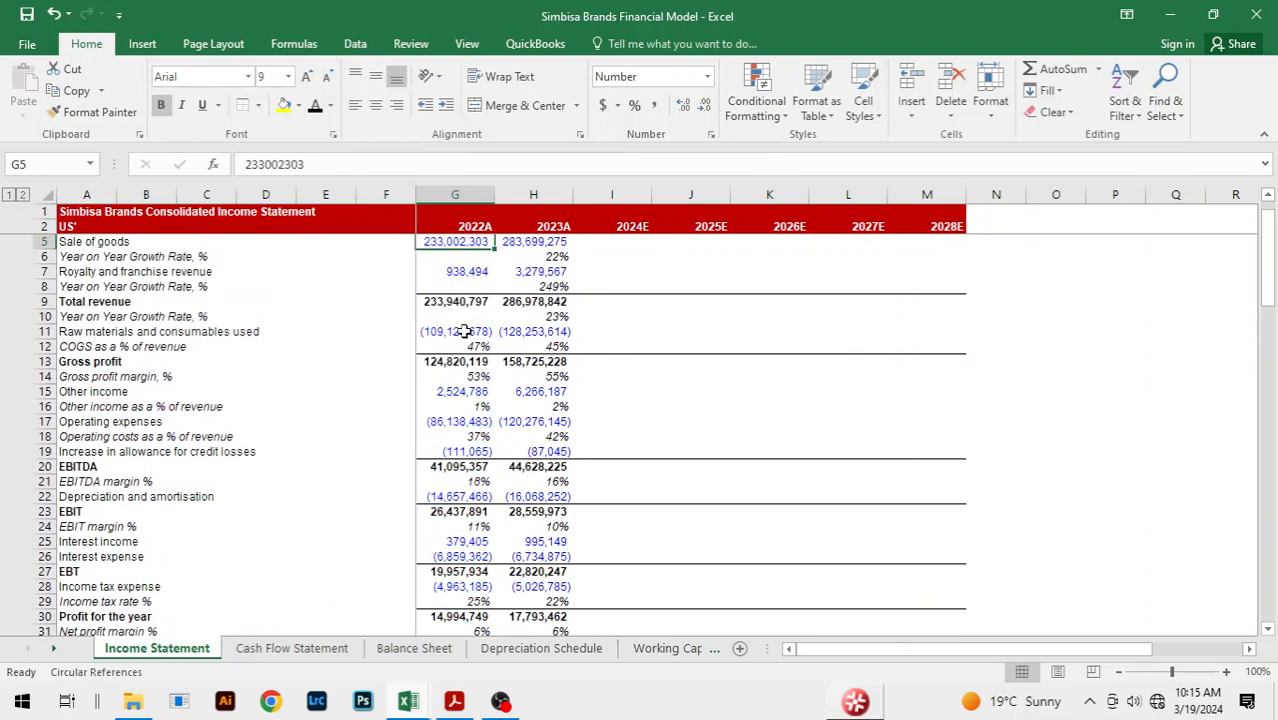
pyautogui.press('Up')
pyautogui.press('Up')
pyautogui.press('Down')
pyautogui.press('Down')
pyautogui.press('Down')
pyautogui.press('Down')
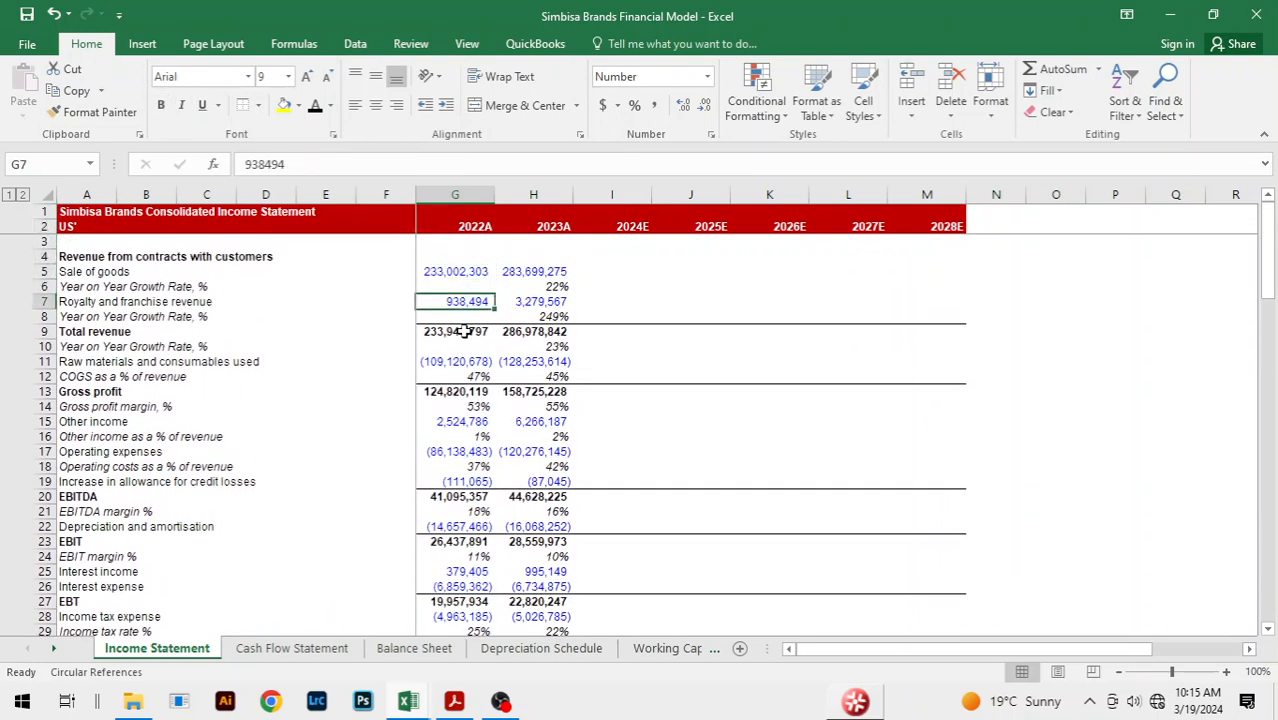
pyautogui.press('Down')
pyautogui.press('Down')
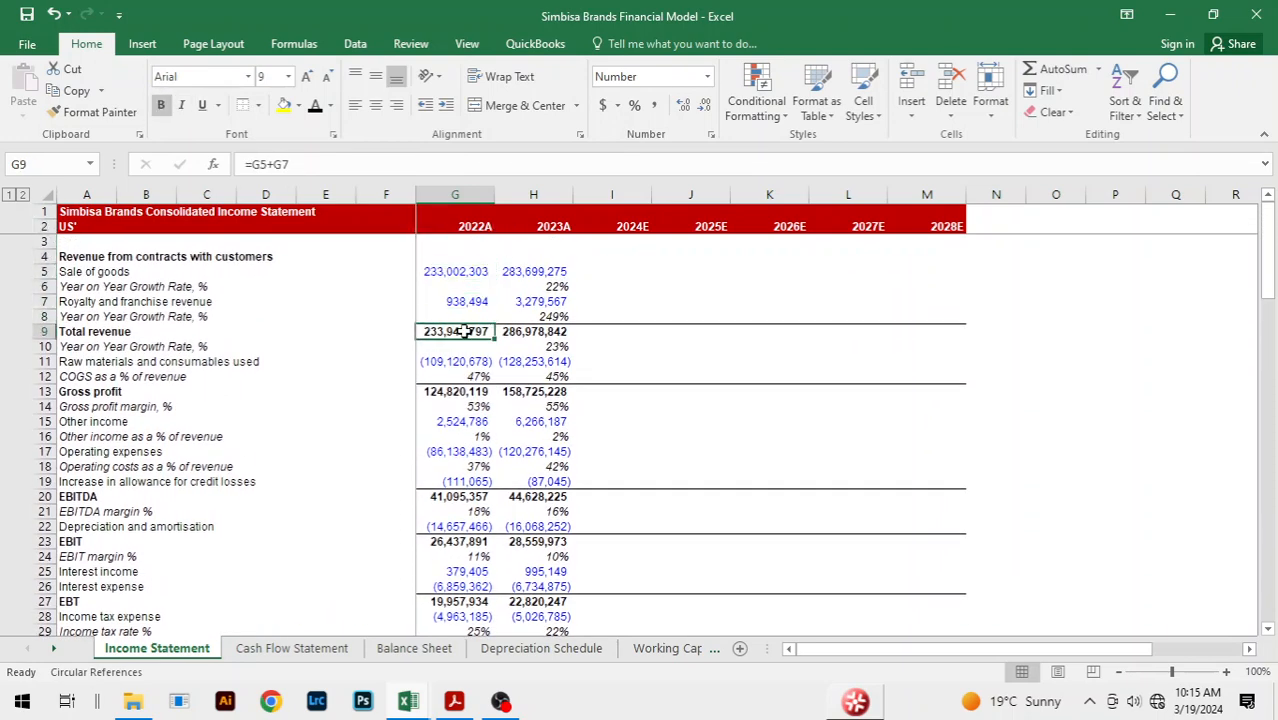
pyautogui.press('F2')
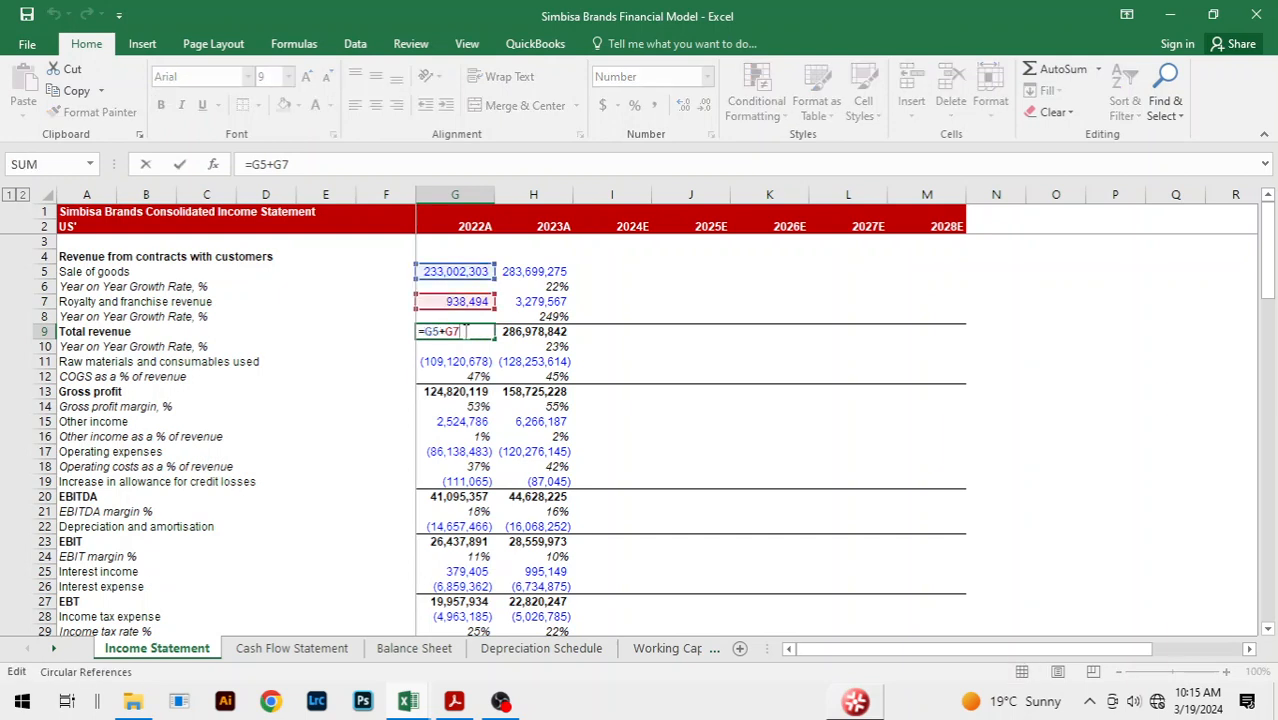
pyautogui.press('Escape')
pyautogui.hotkey('shift', 'Right')
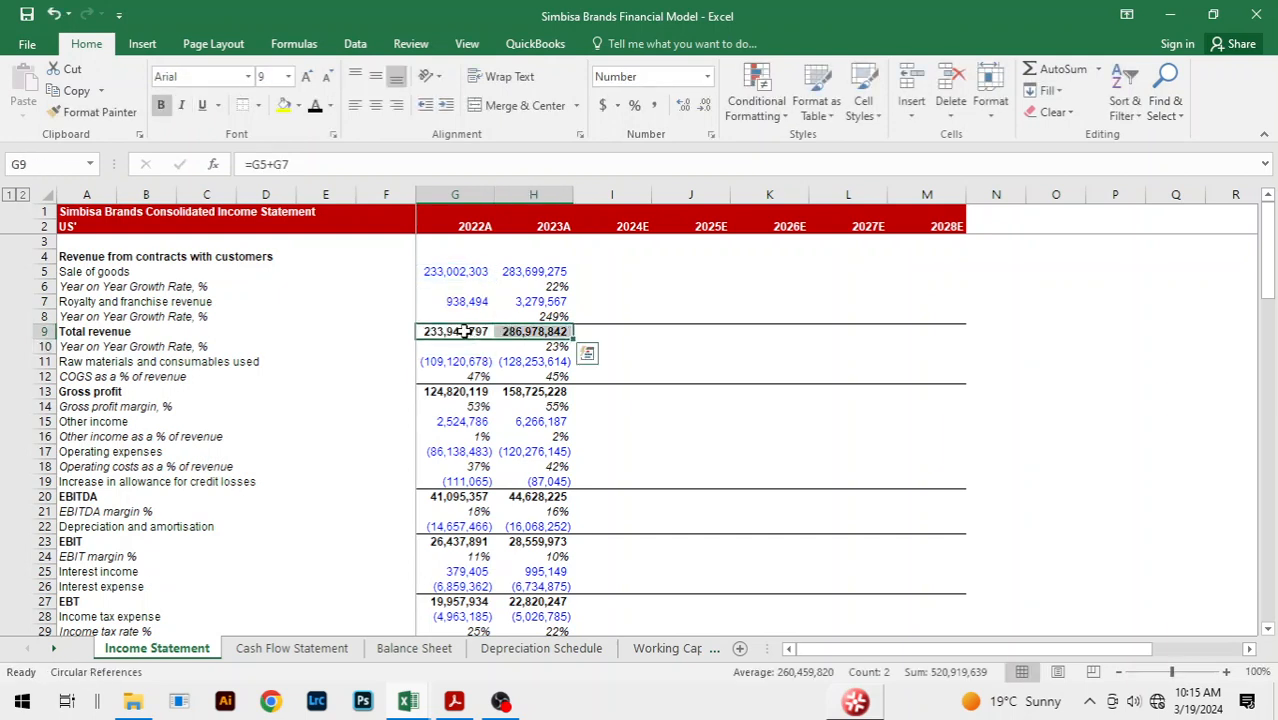
pyautogui.press('Down')
pyautogui.press('Down')
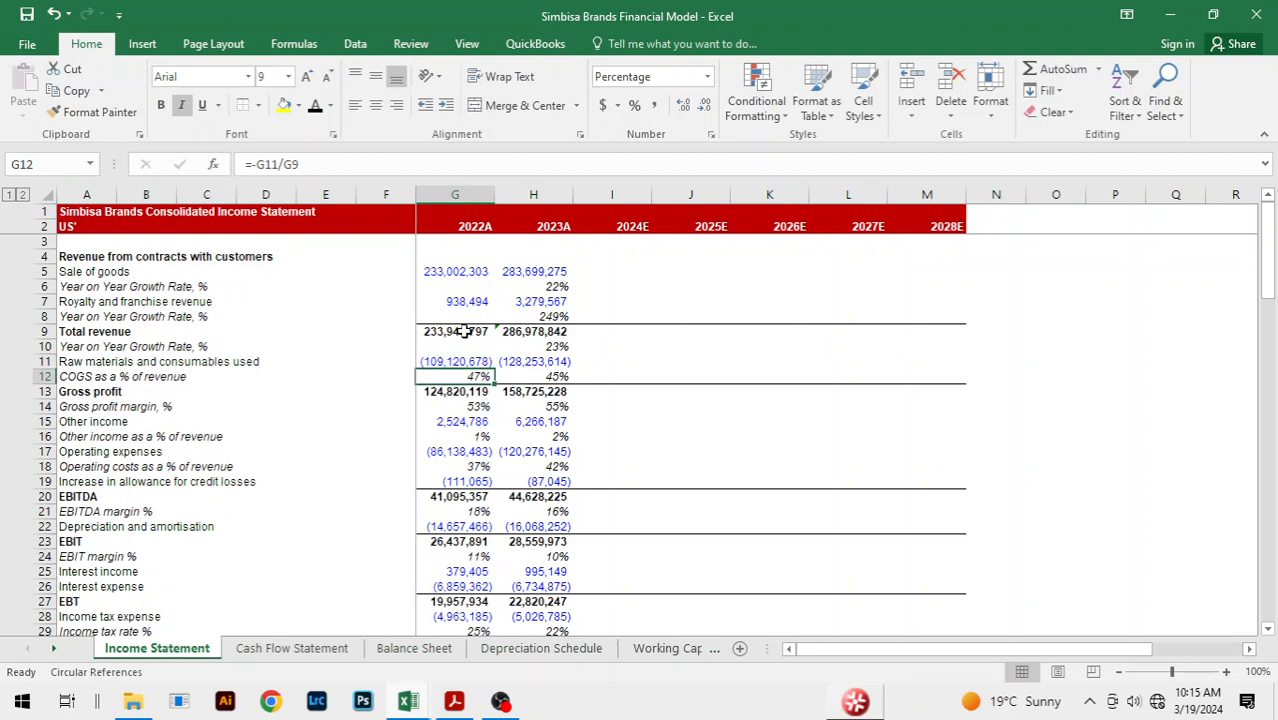
# - Ignore the formula error flagged on the 2023A Total revenue cell H9
pyautogui.press('Up')
pyautogui.press('Up')
pyautogui.press('Right')
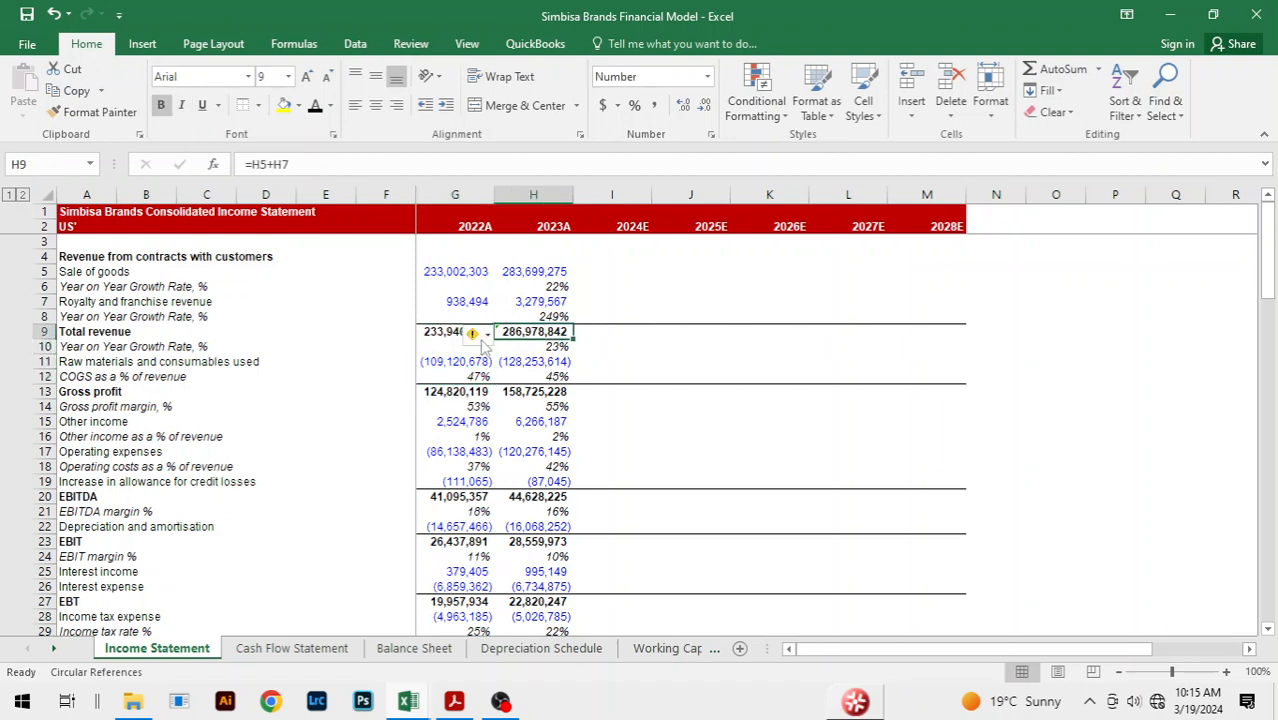
pyautogui.click(476, 334)
pyautogui.click(522, 426)
pyautogui.click(763, 363)
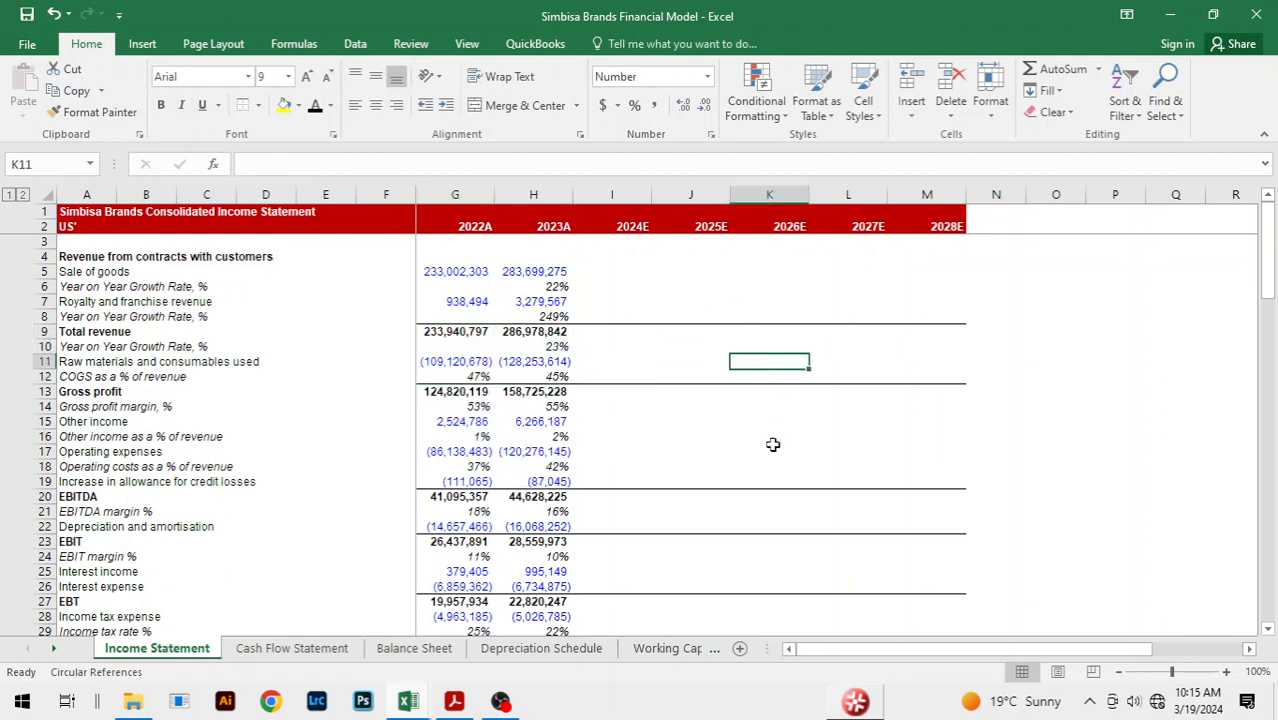
# - Inspect the Gross profit formulas for 2022A and 2023A in G13 and H13 without changing them
pyautogui.click(441, 394)
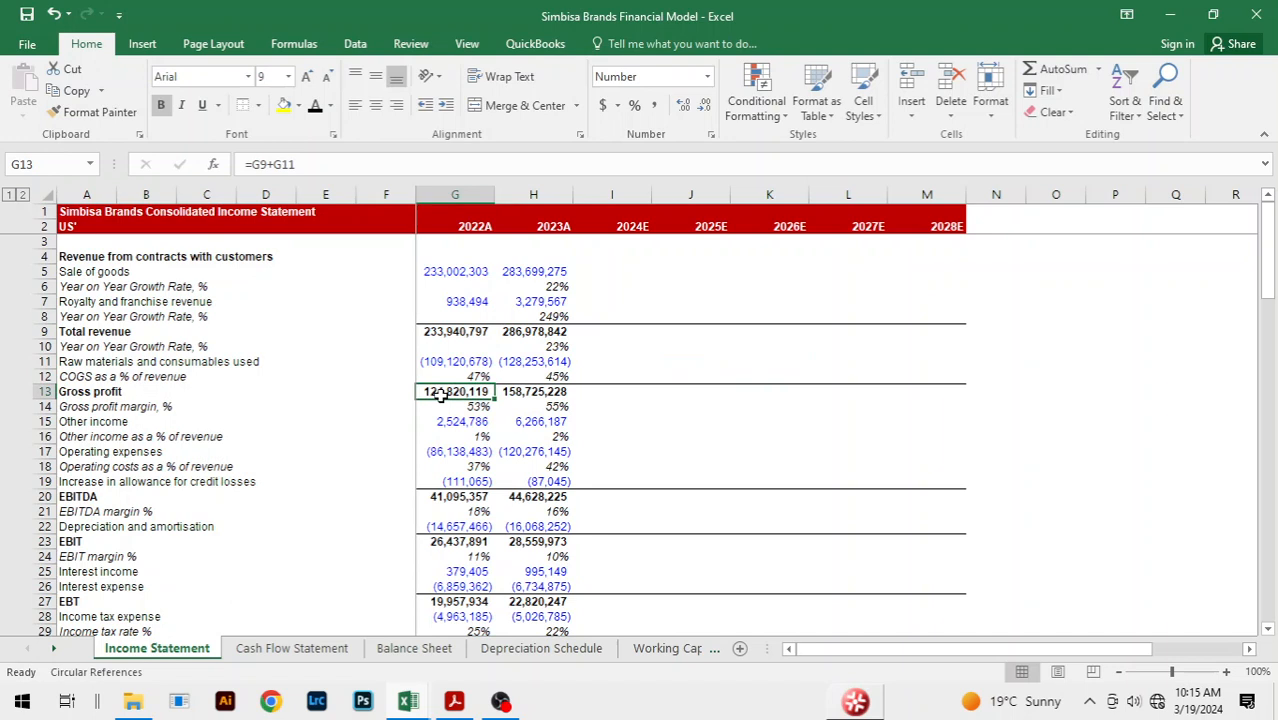
pyautogui.doubleClick(441, 394)
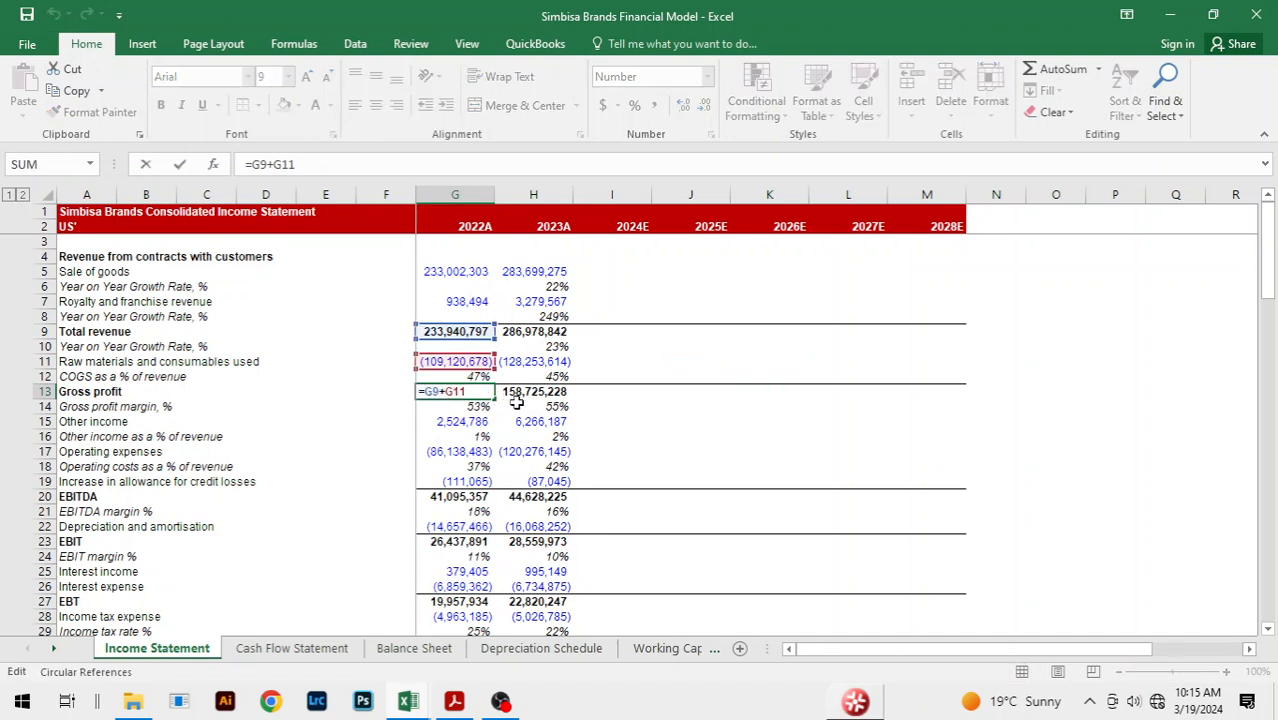
pyautogui.click(518, 396)
pyautogui.doubleClick(527, 394)
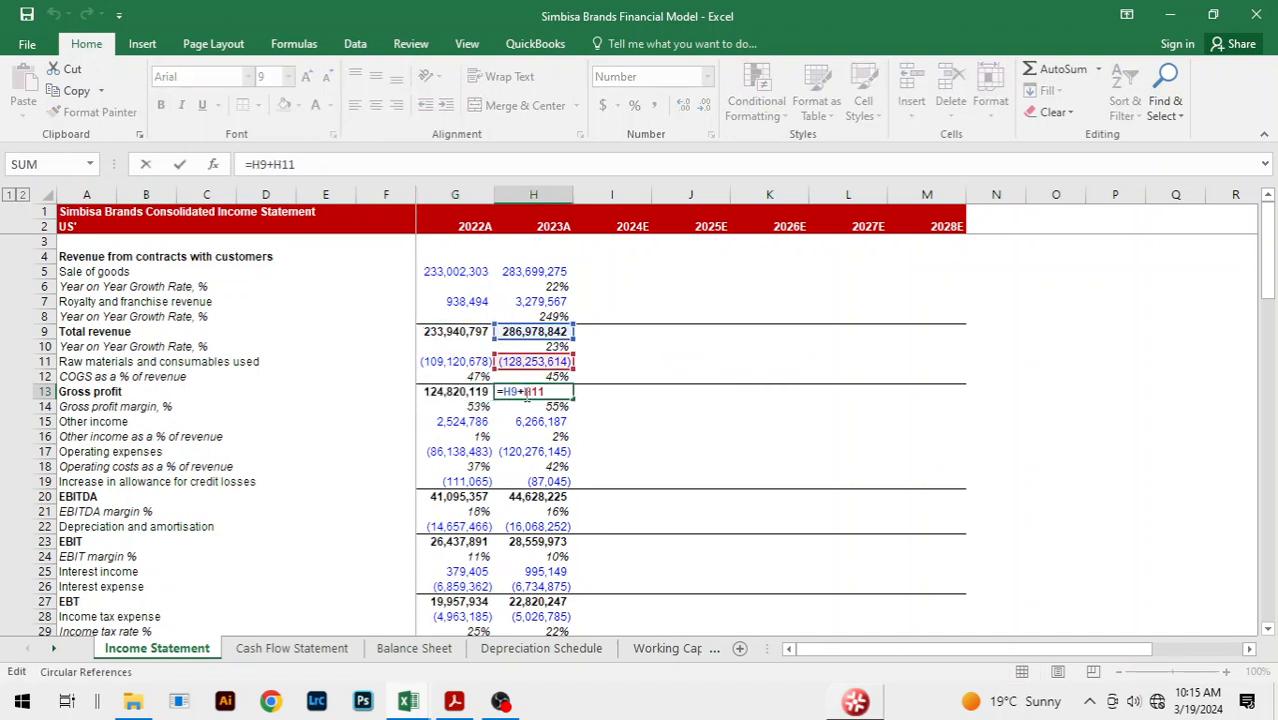
pyautogui.press('Return')
# - Inspect the EBITDA formulas in G20 and H20, checking which rows each one adds
pyautogui.press('Down')
pyautogui.press('Down')
pyautogui.press('Down')
pyautogui.press('Down')
pyautogui.press('Down')
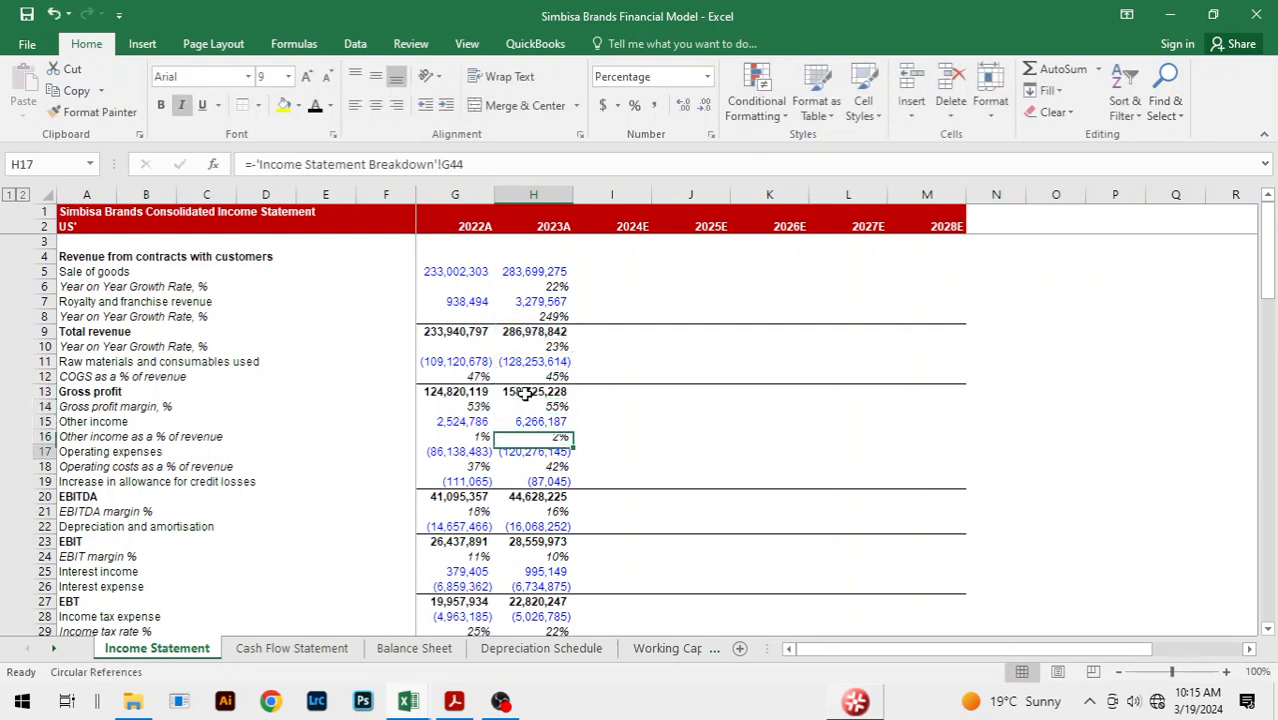
pyautogui.press('Left')
pyautogui.press('Down')
pyautogui.press('F2')
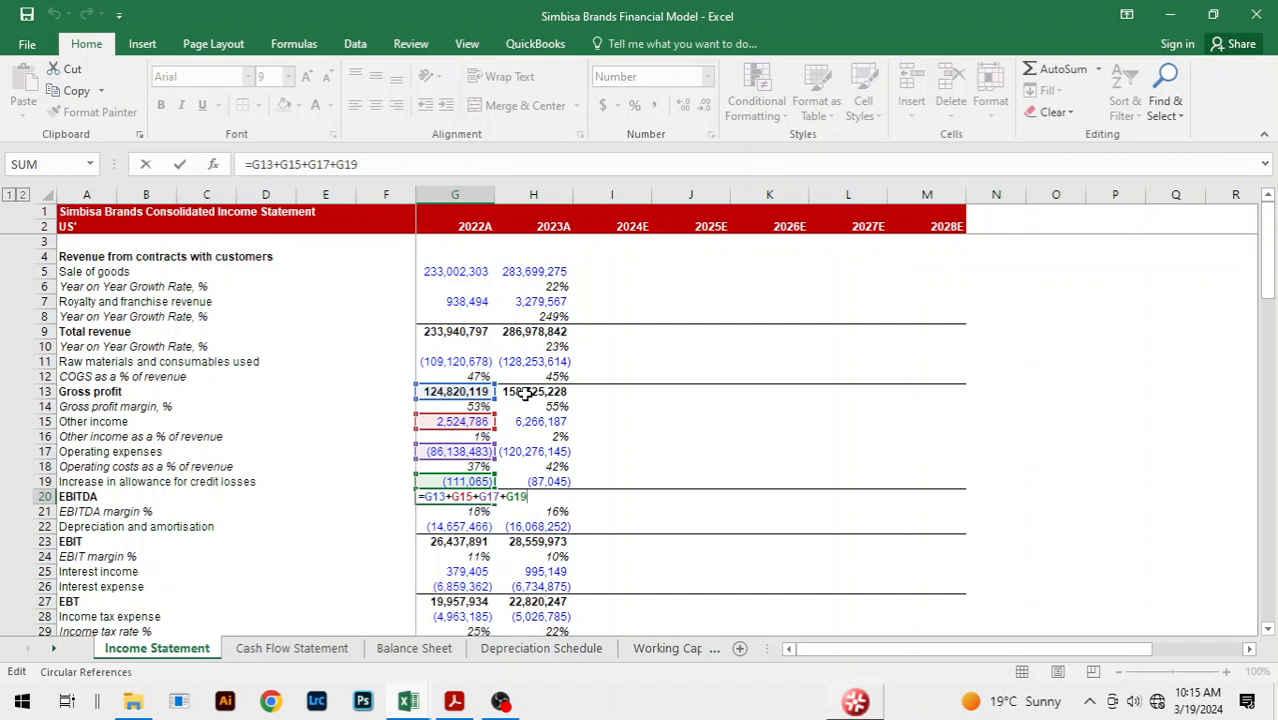
pyautogui.press('F2')
pyautogui.press('Return')
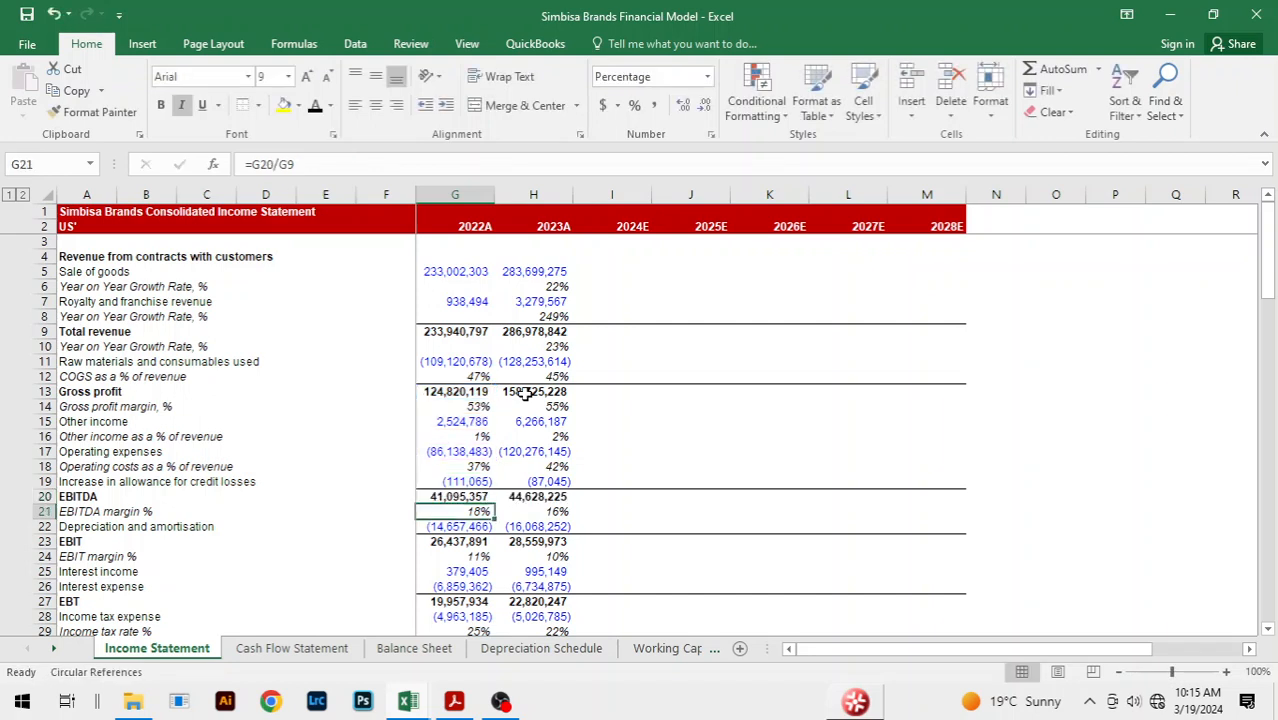
pyautogui.press('Up')
pyautogui.press('Right')
pyautogui.press('F2')
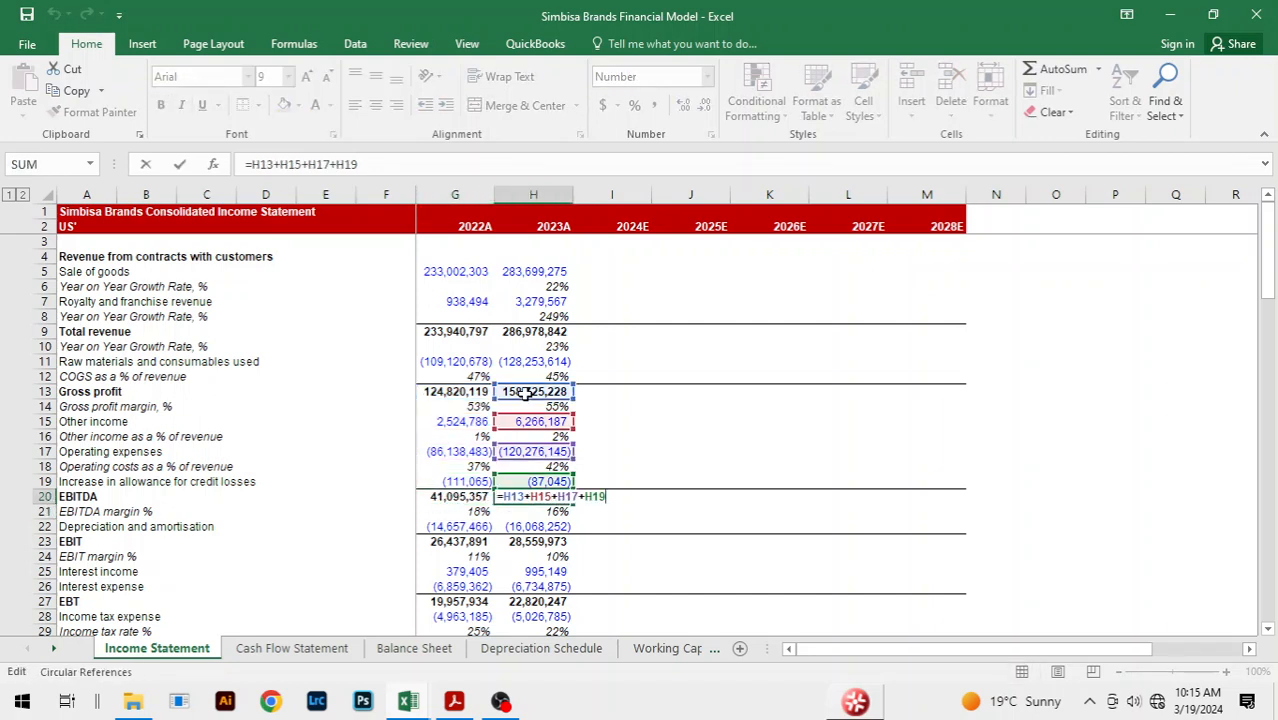
pyautogui.press('Return')
# - Inspect the EBIT formulas in G23 and H23 for both historical years, leaving them as they are
pyautogui.press('Down')
pyautogui.press('Down')
pyautogui.press('Left')
pyautogui.press('Left')
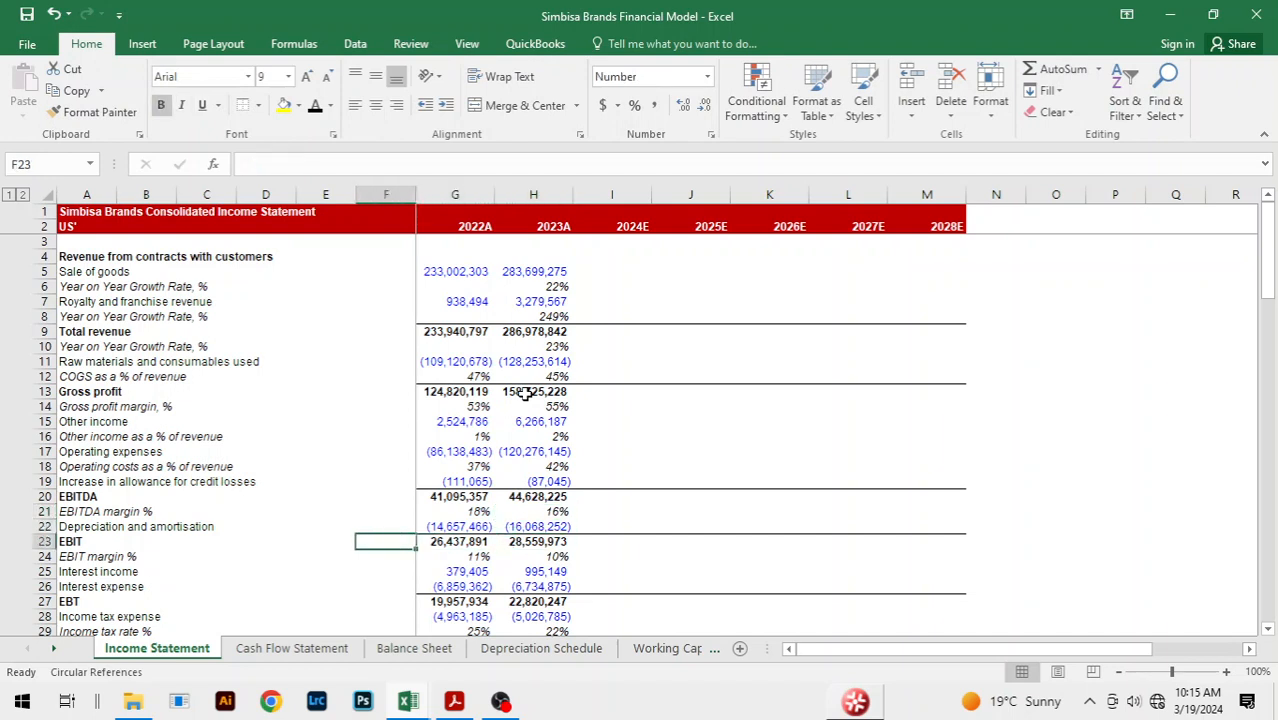
pyautogui.press('Right')
pyautogui.press('F2')
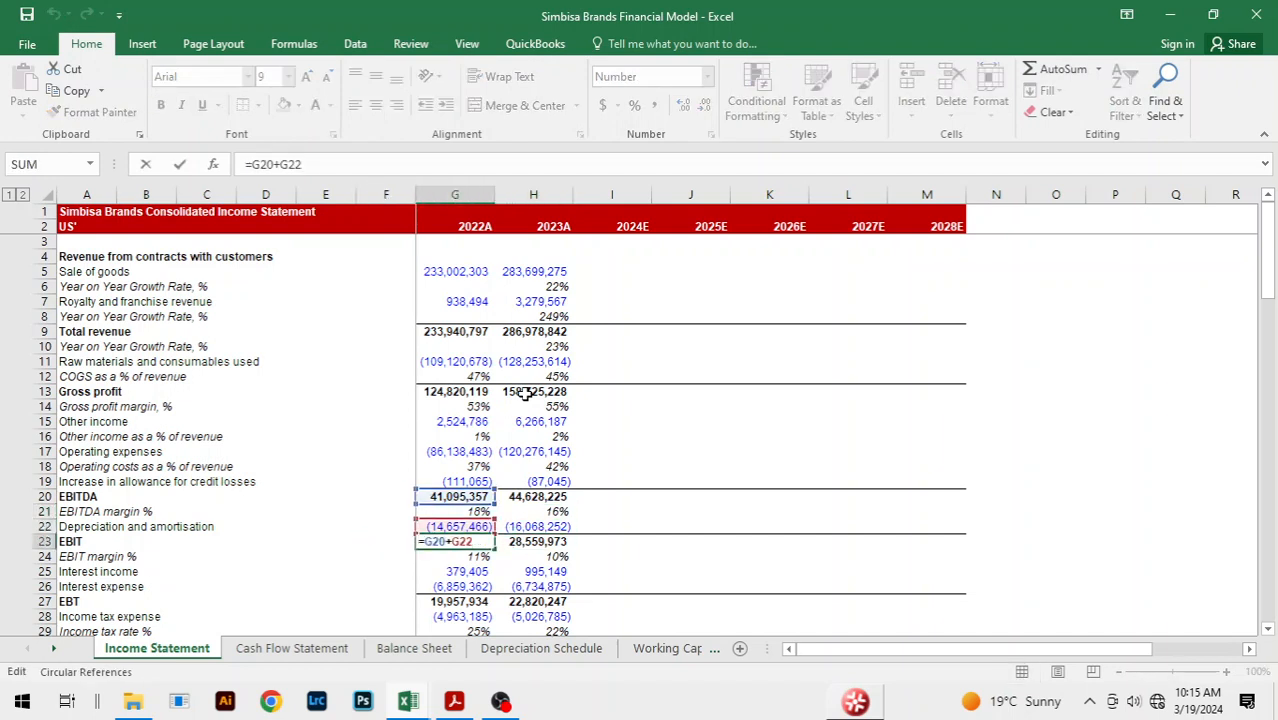
pyautogui.press('Escape')
pyautogui.press('Right')
pyautogui.press('F2')
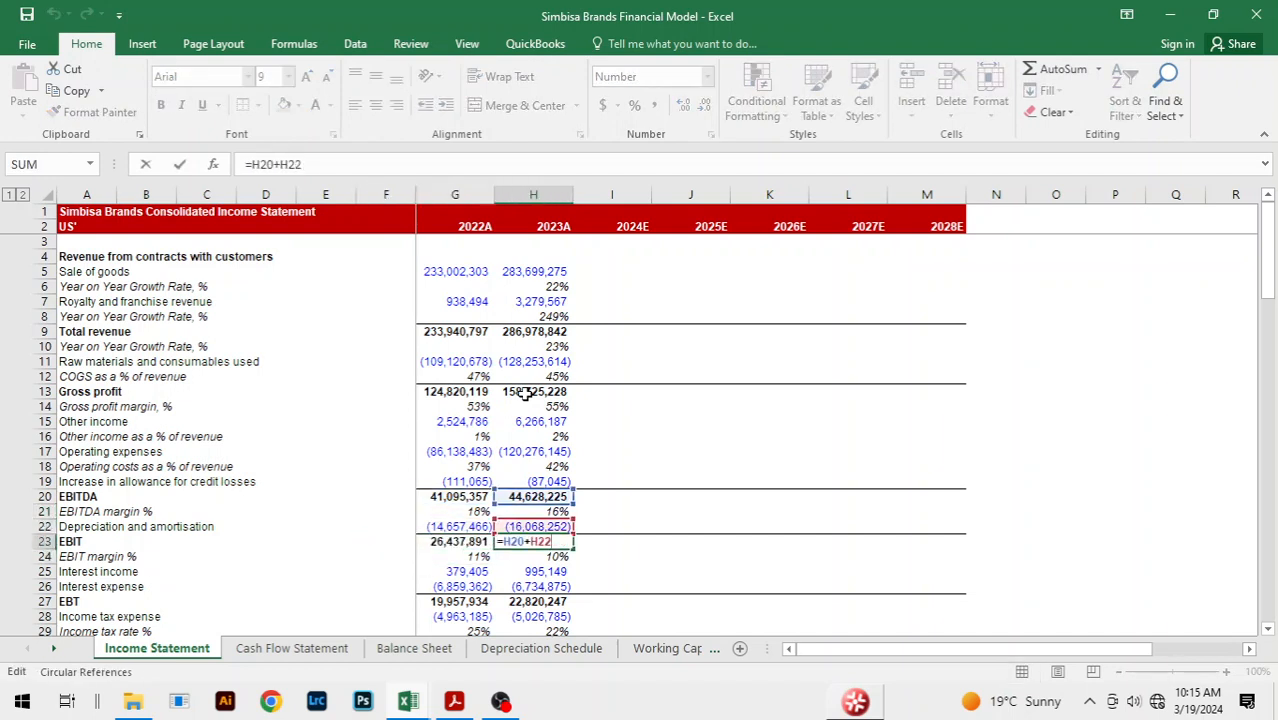
pyautogui.press('Escape')
# - Examine the EBT formulas in G27 and H27, checking their EBIT, interest income and interest expense references
pyautogui.press('Down')
pyautogui.press('Down')
pyautogui.press('Down')
pyautogui.press('Down')
pyautogui.press('Down')
pyautogui.press('Down')
pyautogui.press('Down')
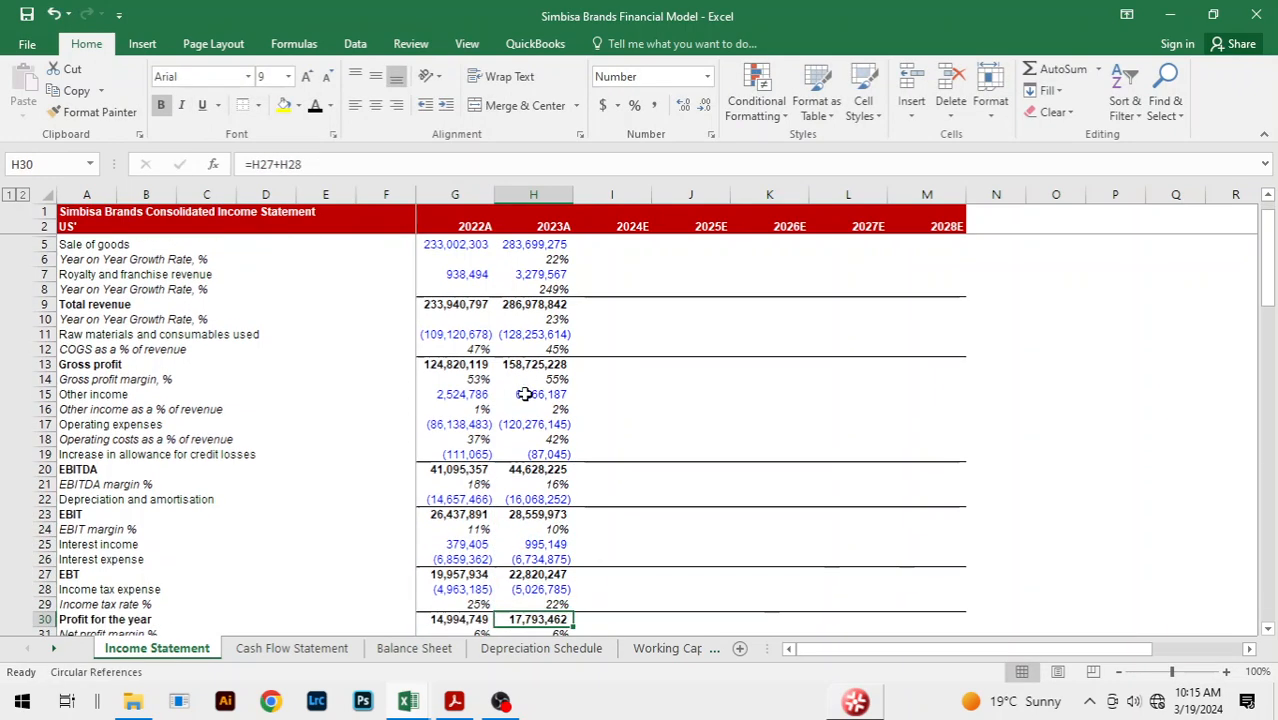
pyautogui.press('Down')
pyautogui.press('Down')
pyautogui.press('Down')
pyautogui.press('Down')
pyautogui.press('Up')
pyautogui.press('Up')
pyautogui.press('Up')
pyautogui.press('Up')
pyautogui.press('Up')
pyautogui.press('Up')
pyautogui.press('Up')
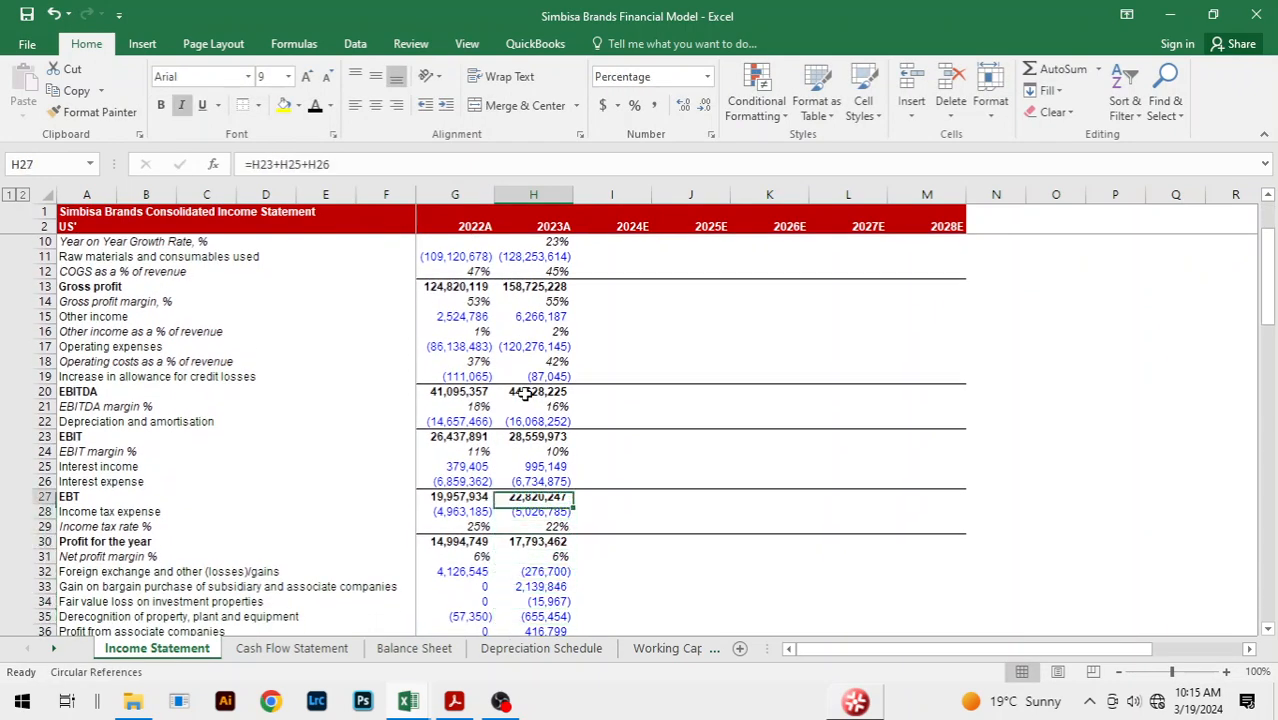
pyautogui.press('Left')
pyautogui.press('F2')
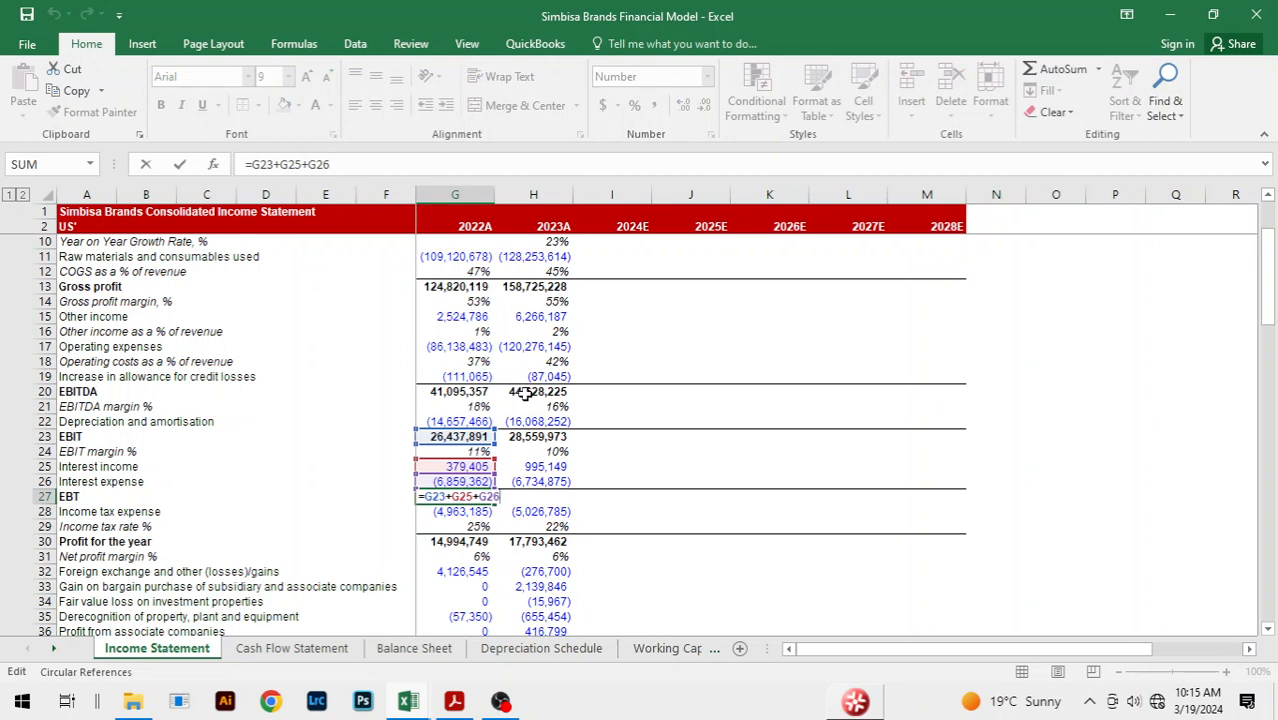
pyautogui.press('Return')
pyautogui.press('Up')
pyautogui.press('Right')
pyautogui.press('F2')
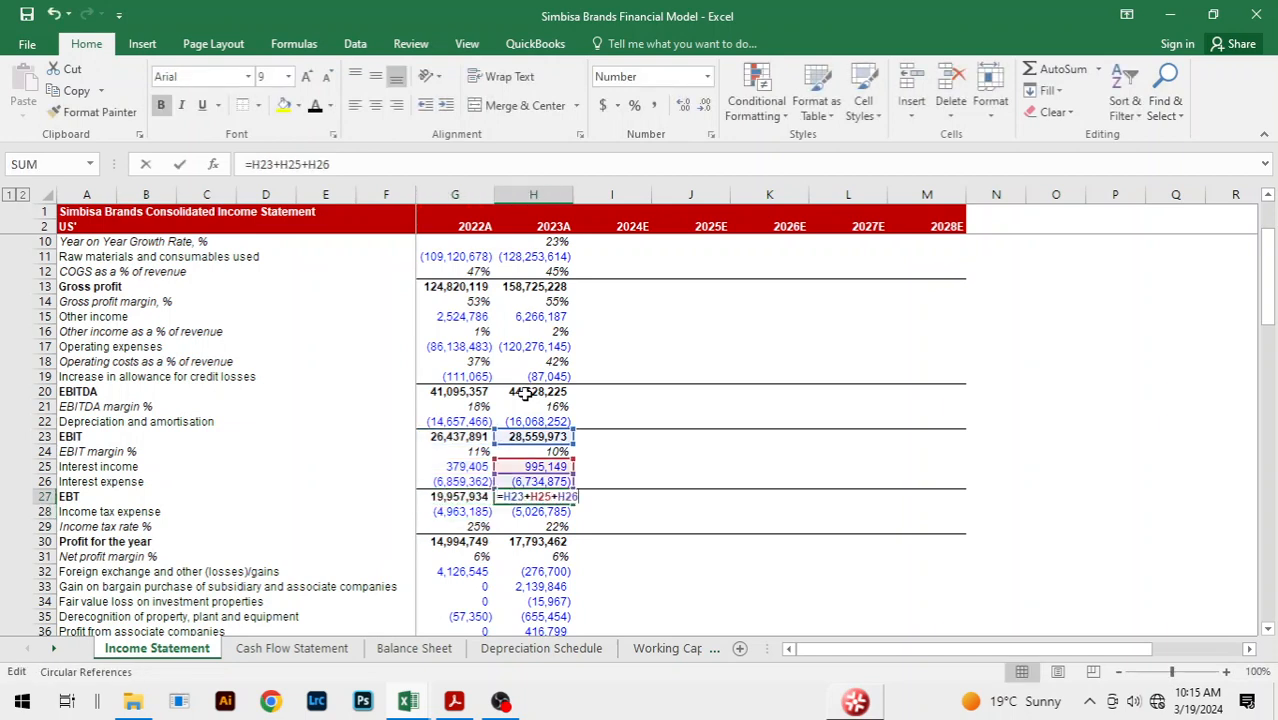
pyautogui.press('Return')
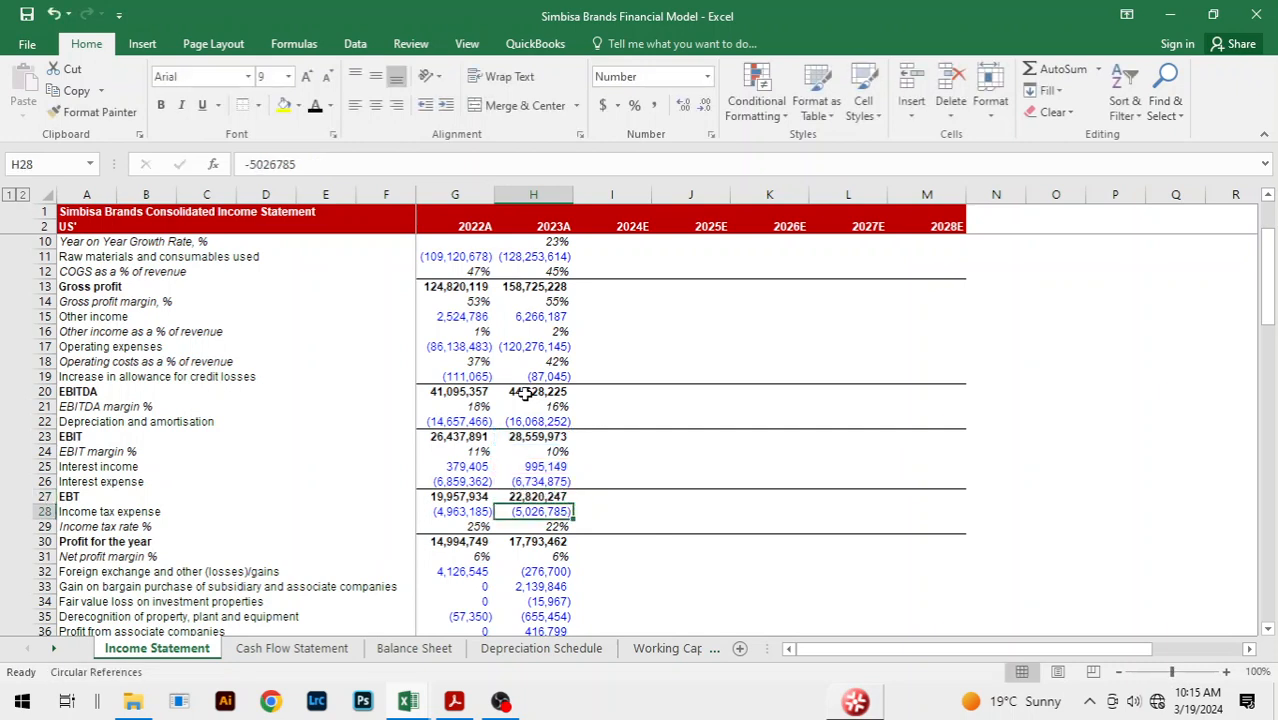
# - Check the Profit for the year formulas in G30 and H30 for 2022A and 2023A
pyautogui.press('Down')
pyautogui.press('Down')
pyautogui.press('Left')
pyautogui.press('F2')
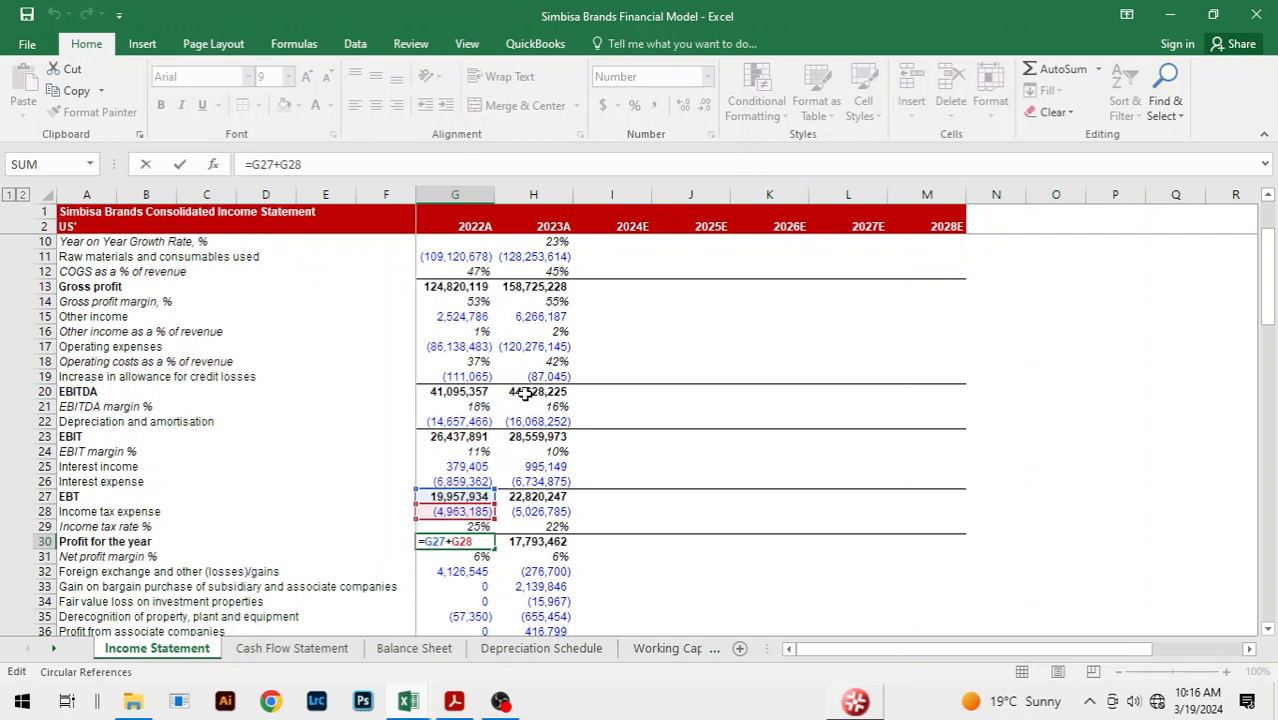
pyautogui.press('Return')
pyautogui.press('Up')
pyautogui.press('Right')
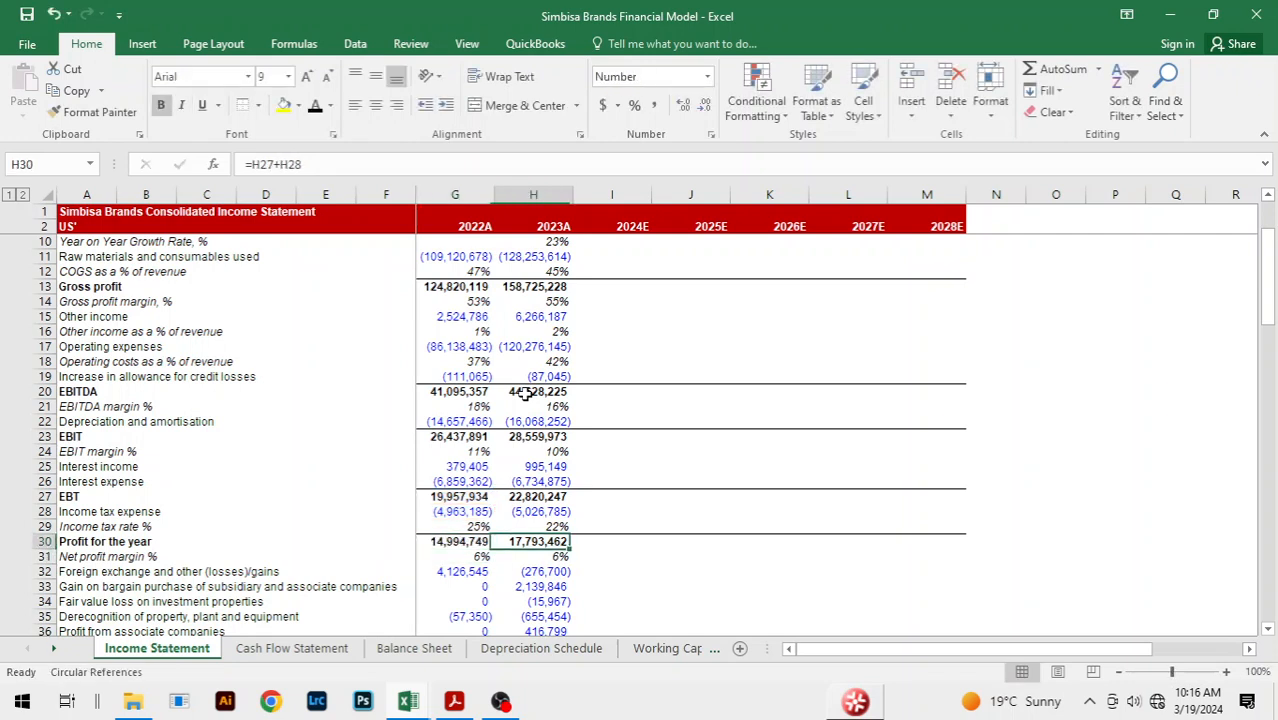
pyautogui.press('F2')
pyautogui.press('Return')
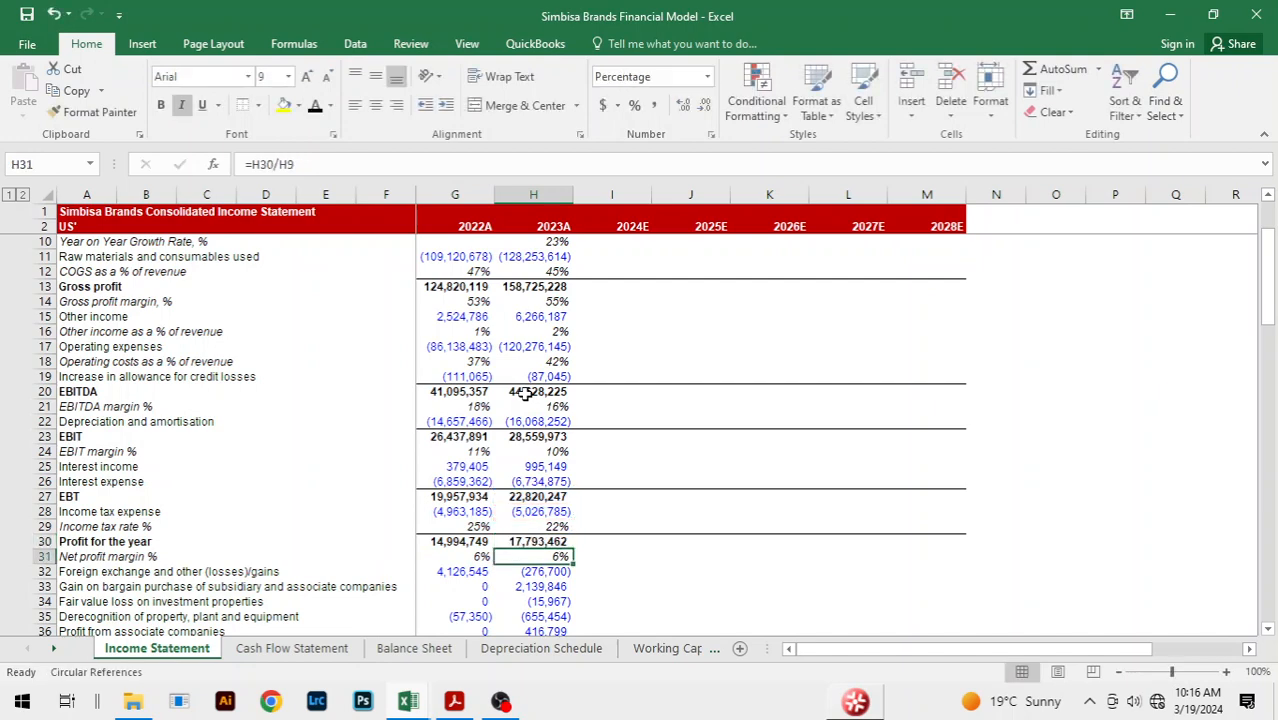
# - Inspect the 2022A Adjusted profit for the year formula in G37, then leave it unchanged
pyautogui.press('Down')
pyautogui.press('Down')
pyautogui.press('Down')
pyautogui.press('Down')
pyautogui.press('Down')
pyautogui.press('Down')
pyautogui.press('Down')
pyautogui.press('Down')
pyautogui.press('Down')
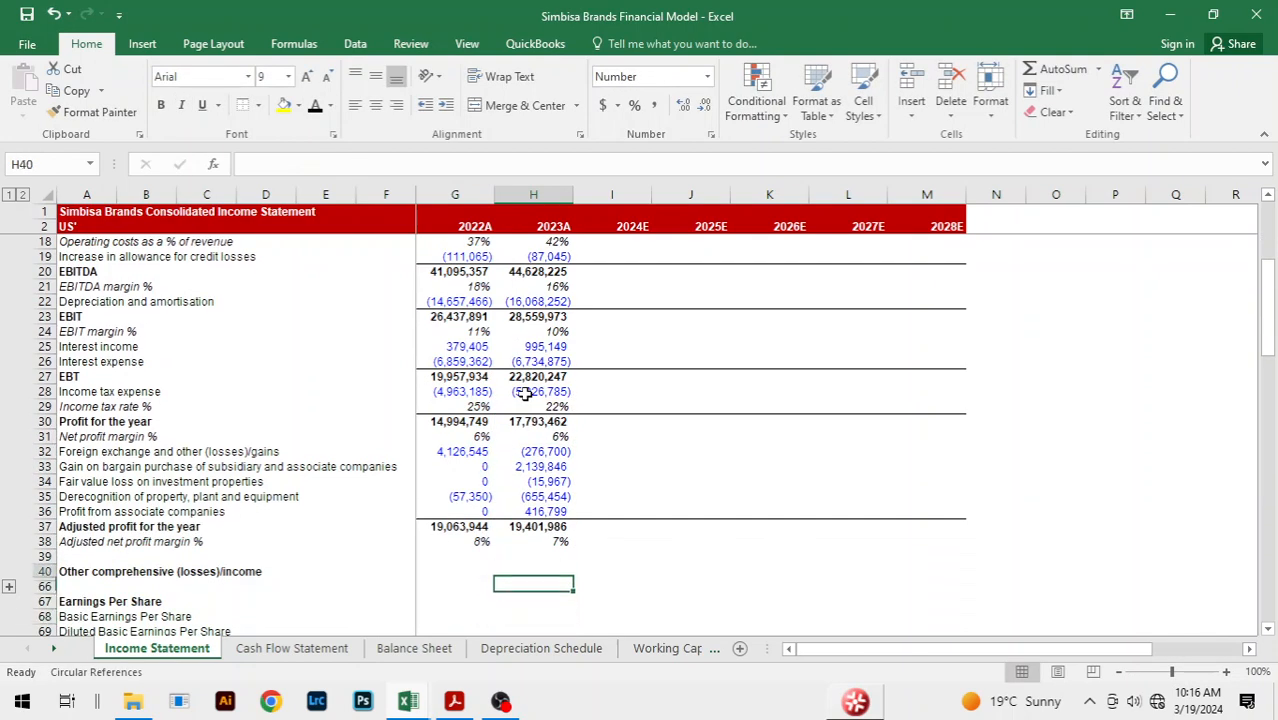
pyautogui.press('Up')
pyautogui.press('Up')
pyautogui.press('Up')
pyautogui.press('Left')
pyautogui.press('F2')
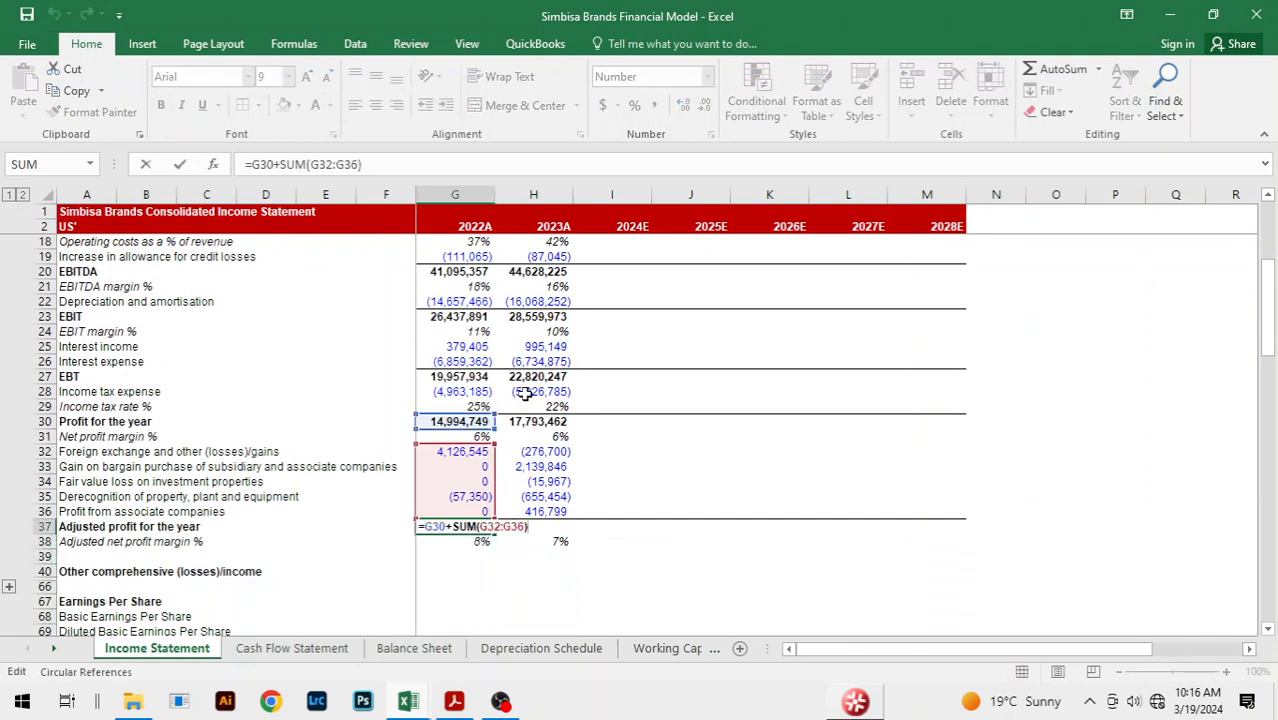
pyautogui.press('Return')
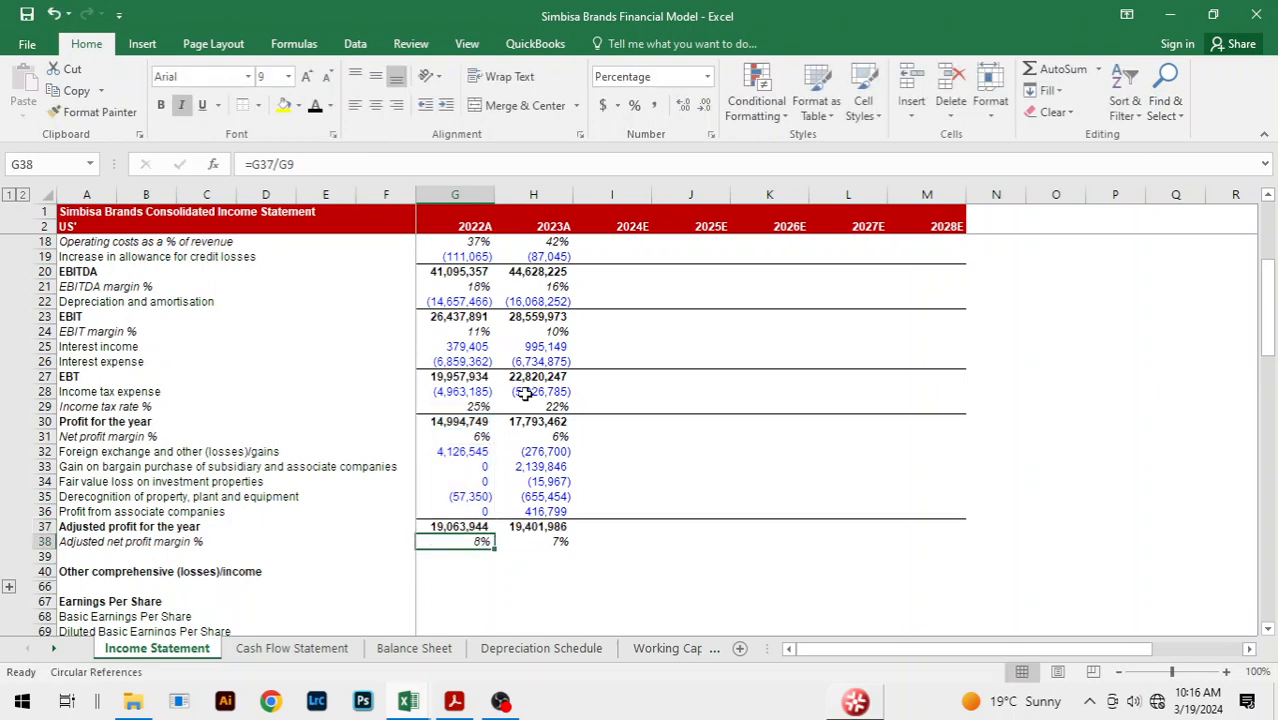
pyautogui.click(620, 405)
pyautogui.click(748, 444)
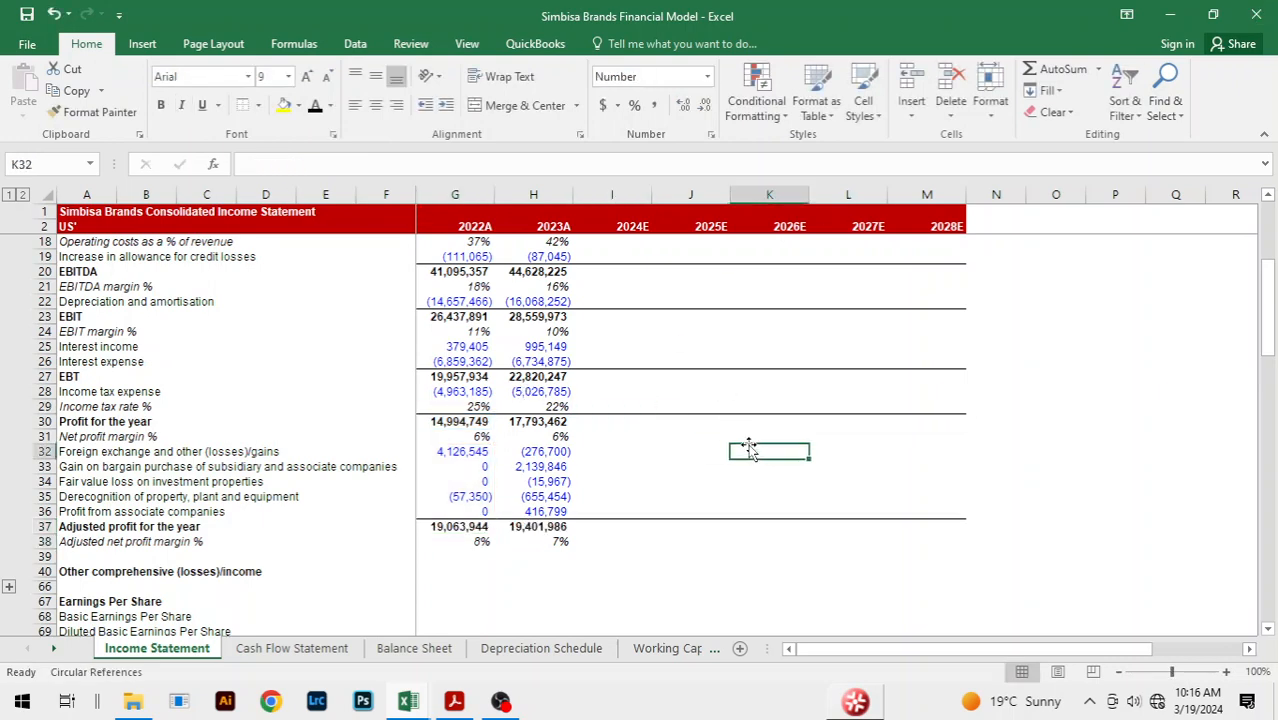
# - Select I10 as the destination, then copy the total revenue growth rates I10:M10 from the Income Statement in the simbisa_vx_financial_data copy workbook
pyautogui.scroll(5, 748, 390)
pyautogui.click(645, 255)
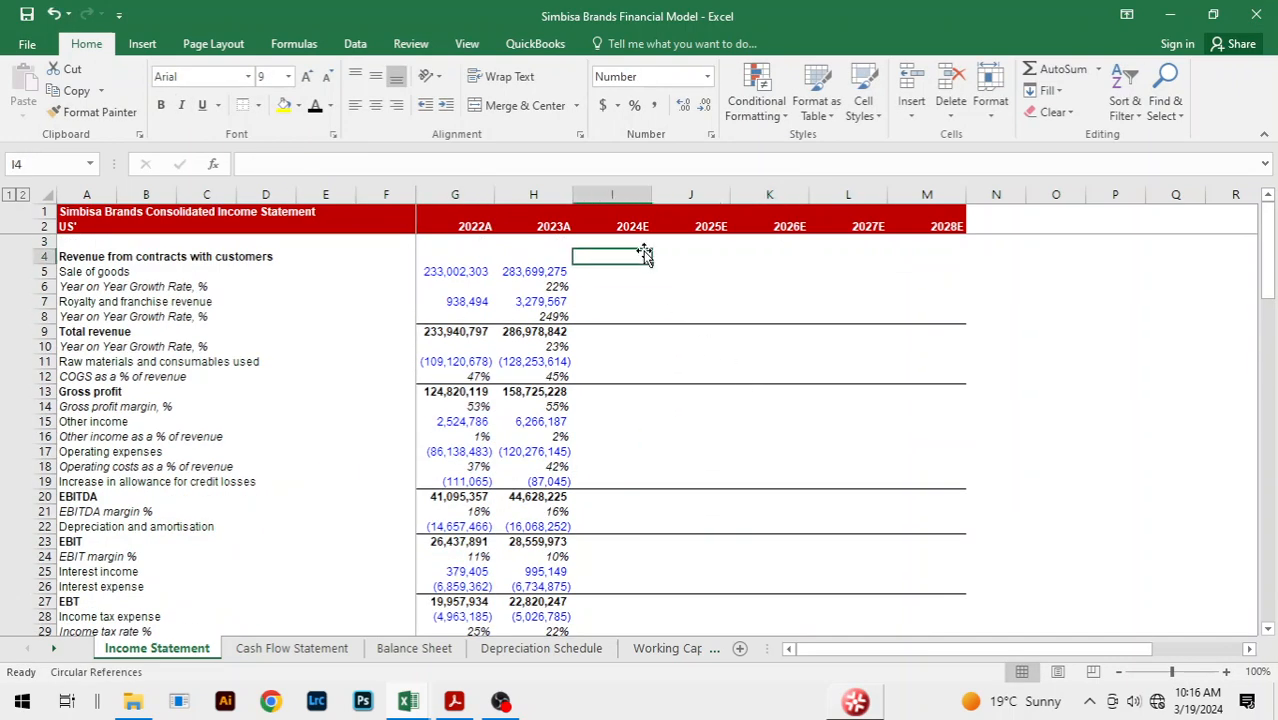
pyautogui.click(641, 316)
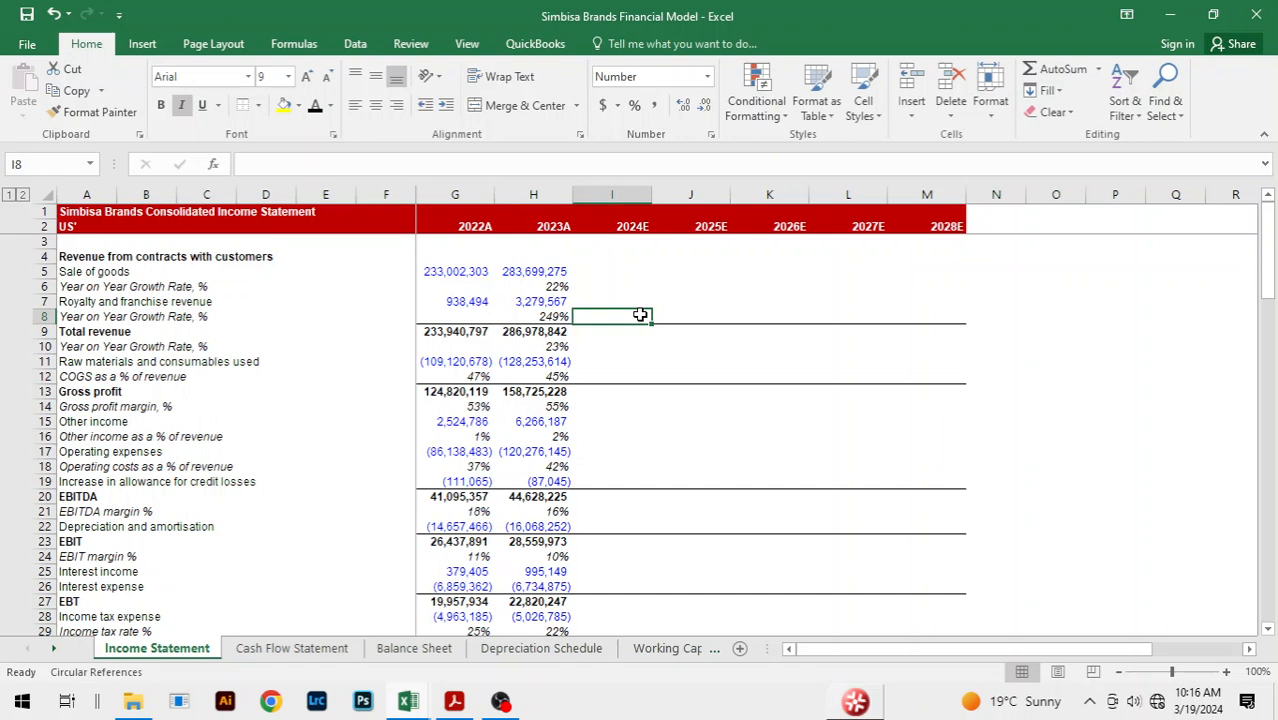
pyautogui.press('Down')
pyautogui.press('Down')
pyautogui.press('Down')
pyautogui.press('Up')
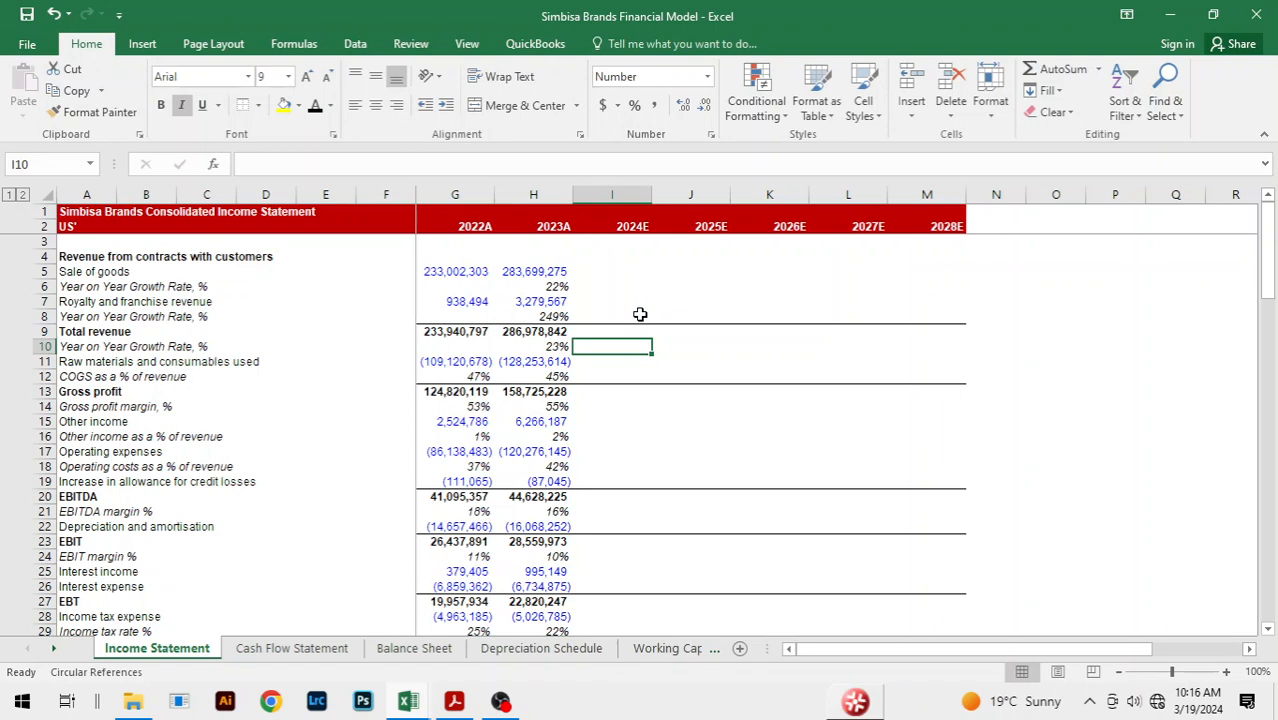
pyautogui.hotkey('alt', 'Tab')
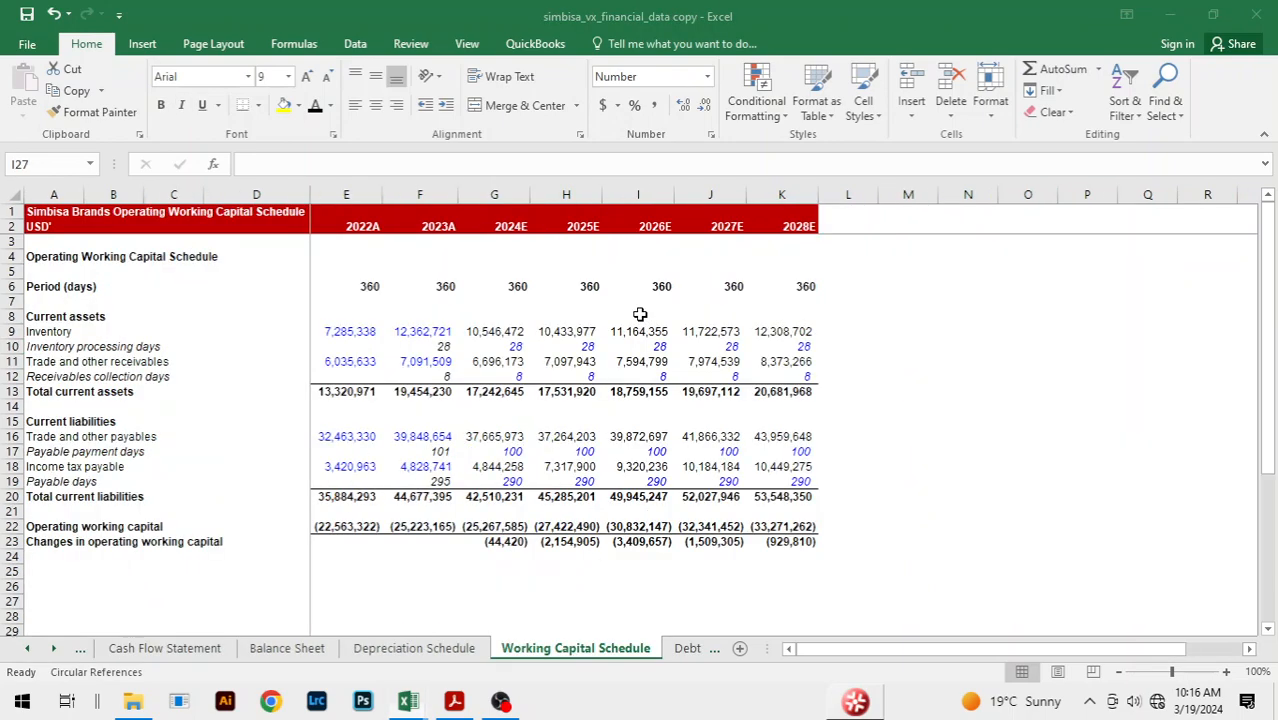
pyautogui.hotkey('ctrl', 'pageup')
pyautogui.hotkey('ctrl', 'pageup')
pyautogui.hotkey('ctrl', 'pageup')
pyautogui.hotkey('ctrl', 'pageup')
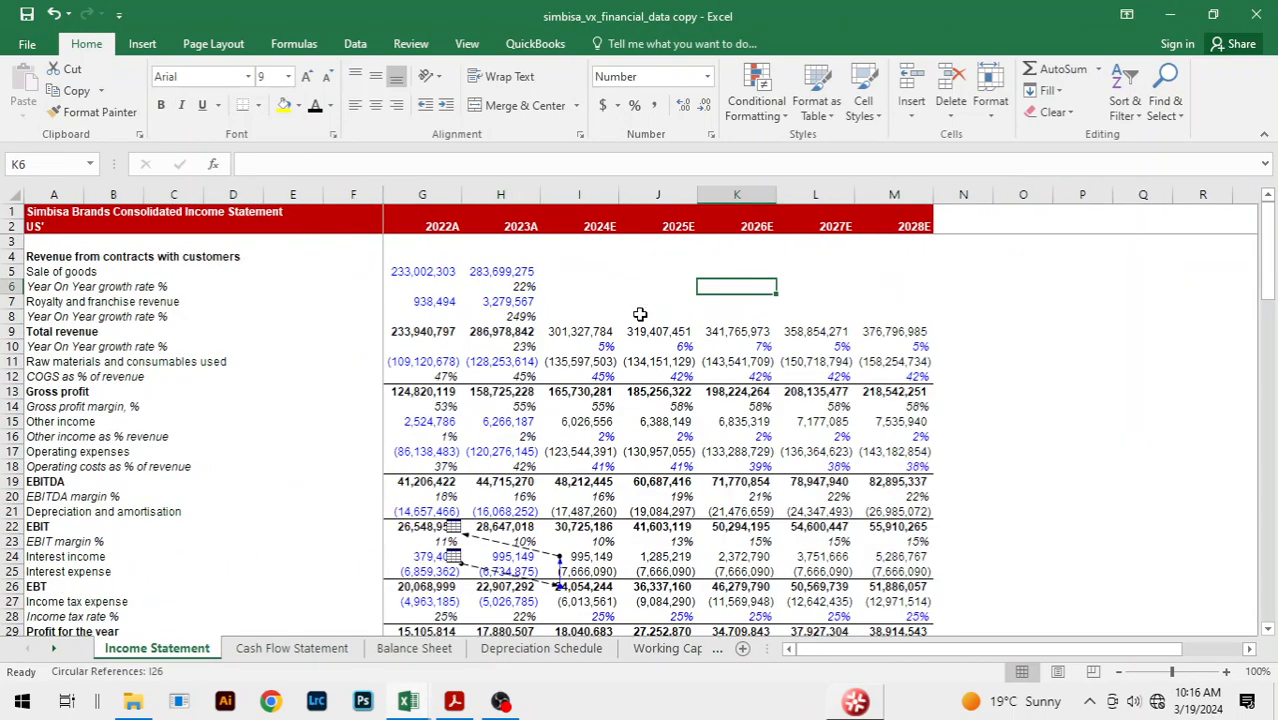
pyautogui.click(640, 314)
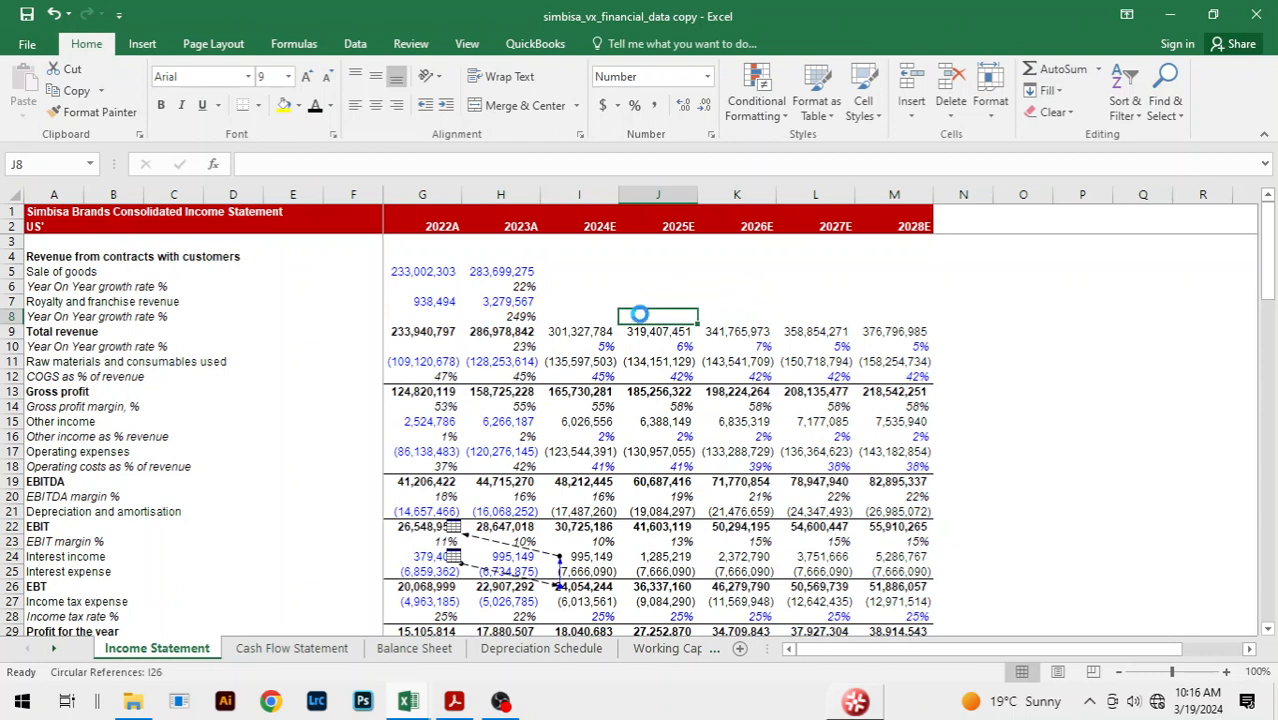
pyautogui.click(603, 347)
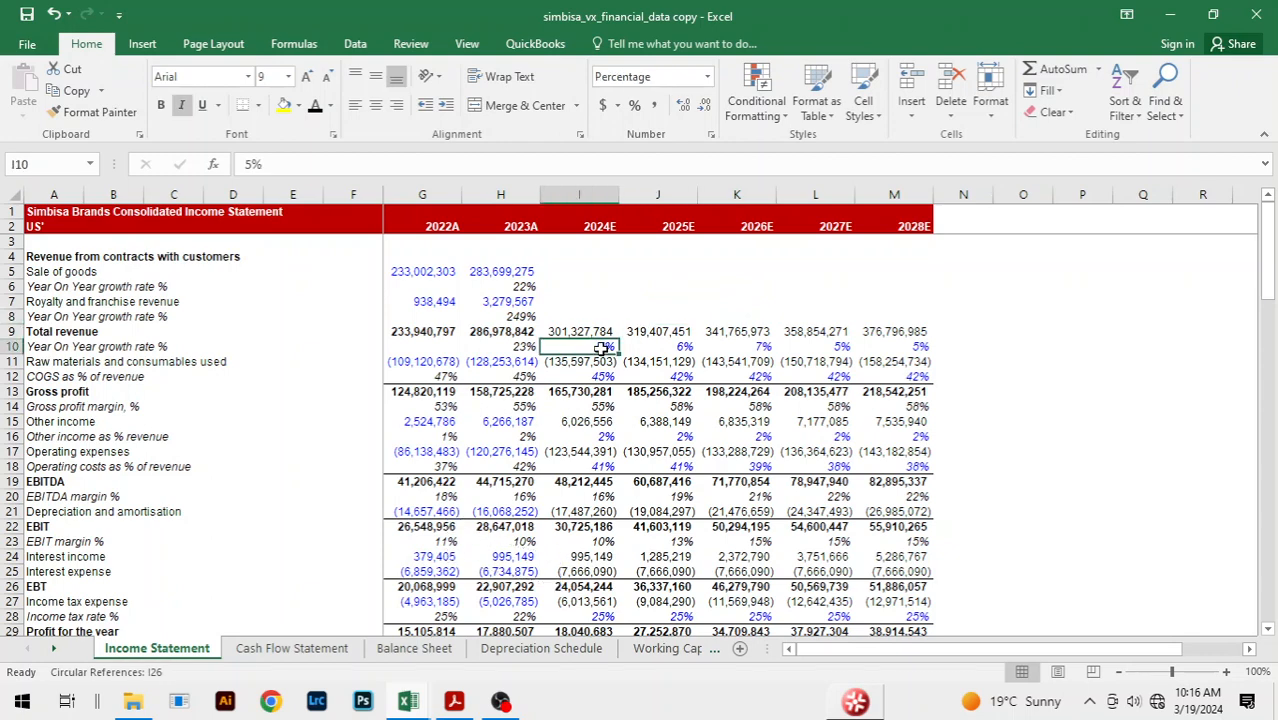
pyautogui.hotkey('ctrl', 'shift', 'Right')
pyautogui.hotkey('ctrl', 'c')
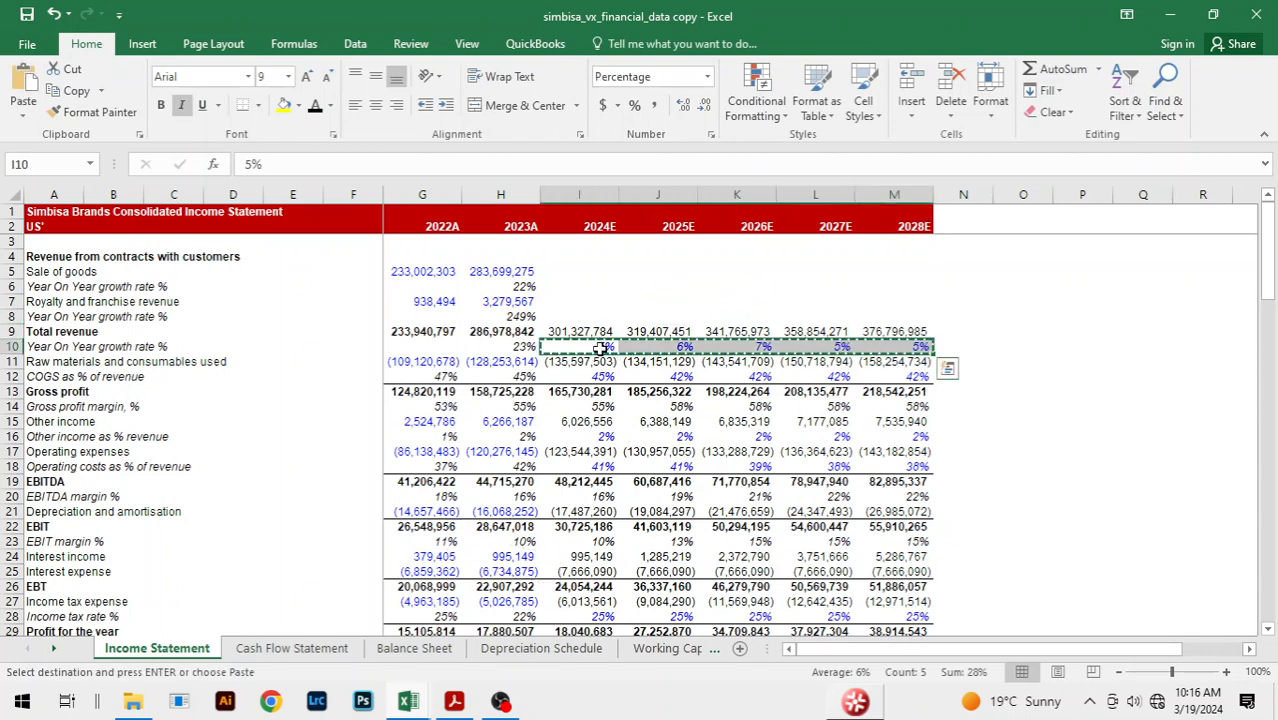
# - Switch back to the Simbisa Brands Financial Model and paste the 2024E–2028E revenue growth rates (5%, 6%, 7%, 5%, 5%) into I10:M10
pyautogui.hotkey('alt', 'Tab')
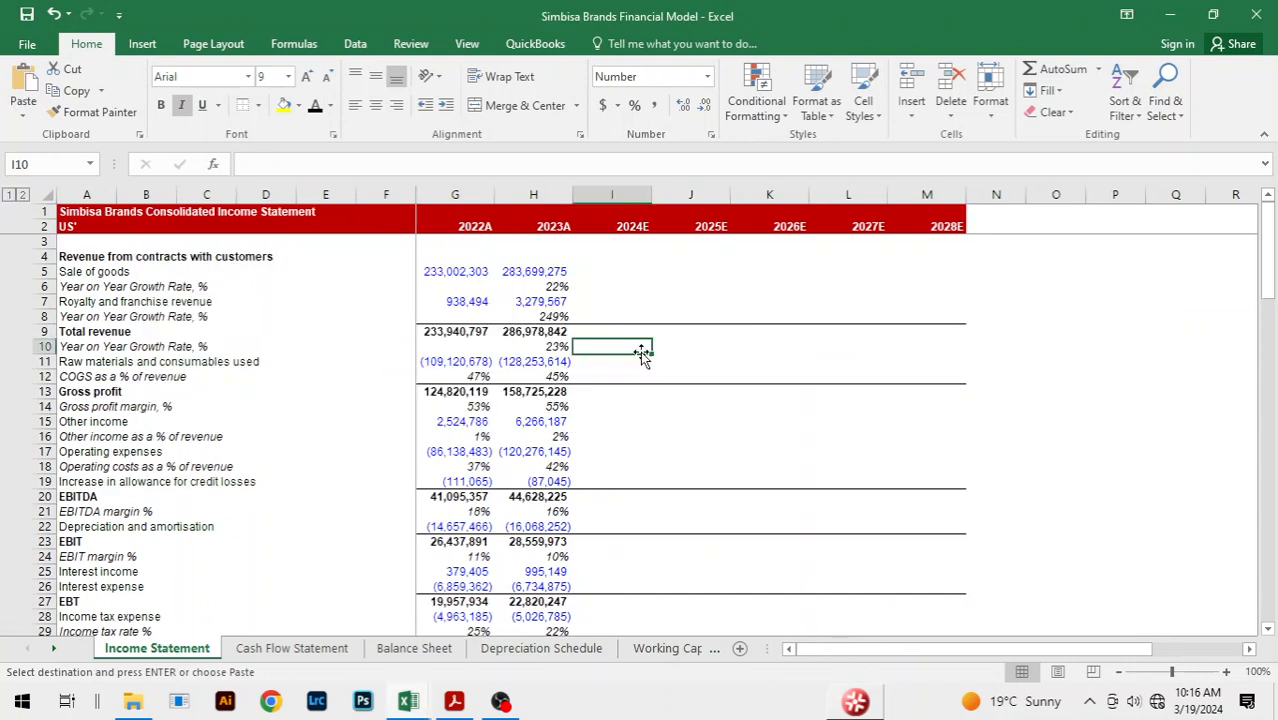
pyautogui.hotkey('ctrl', 'v')
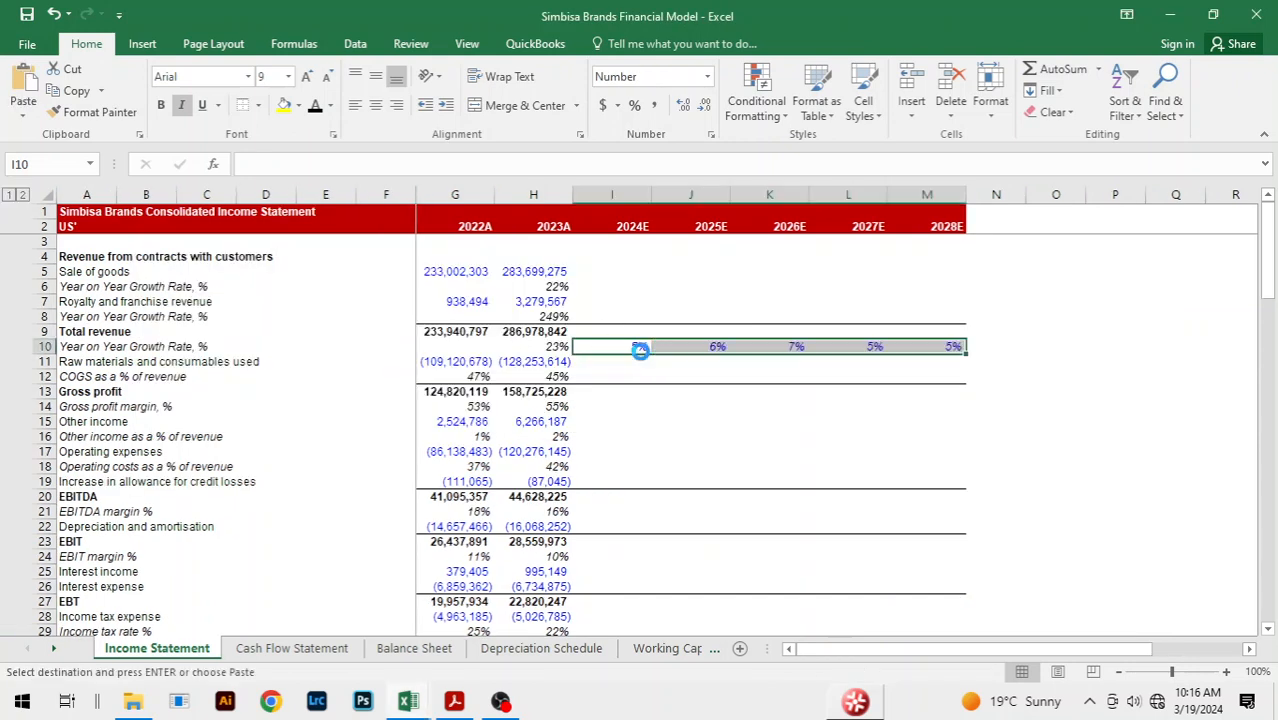
pyautogui.click(696, 362)
pyautogui.click(831, 376)
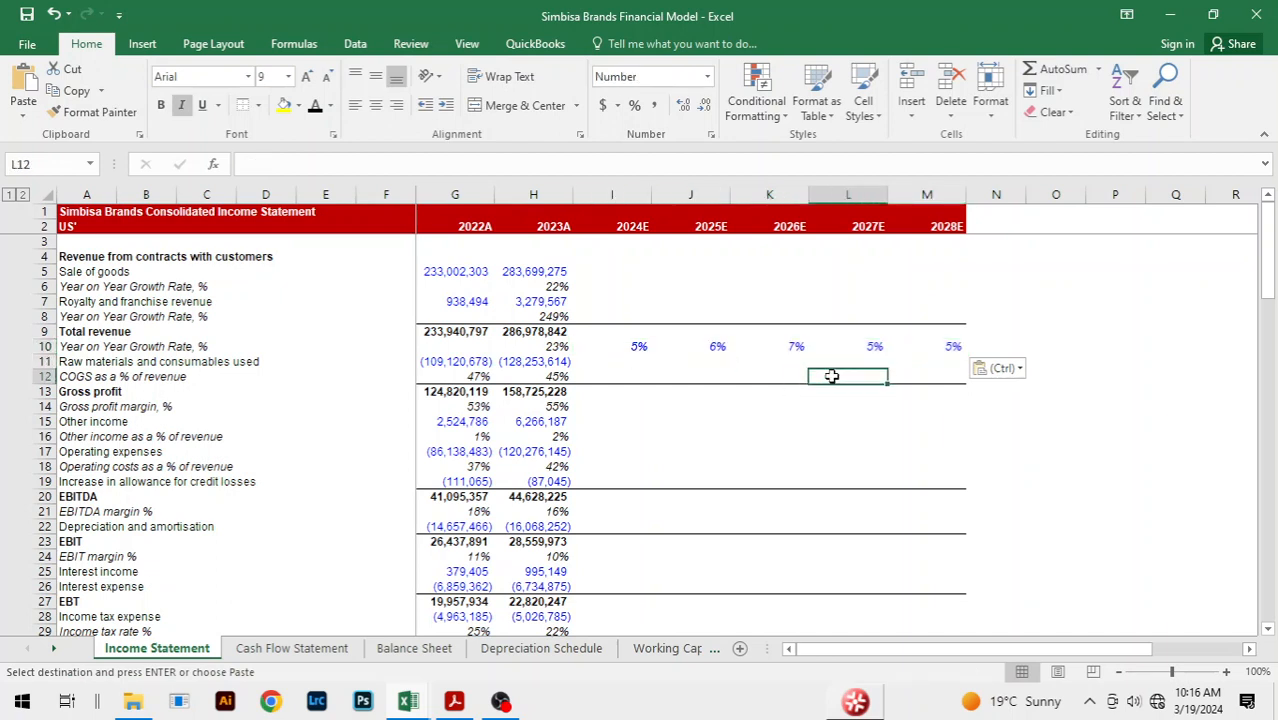
# - Review the pasted 2024E–2026E total revenue growth rates in row 10 of the Income Statement
pyautogui.press('Escape')
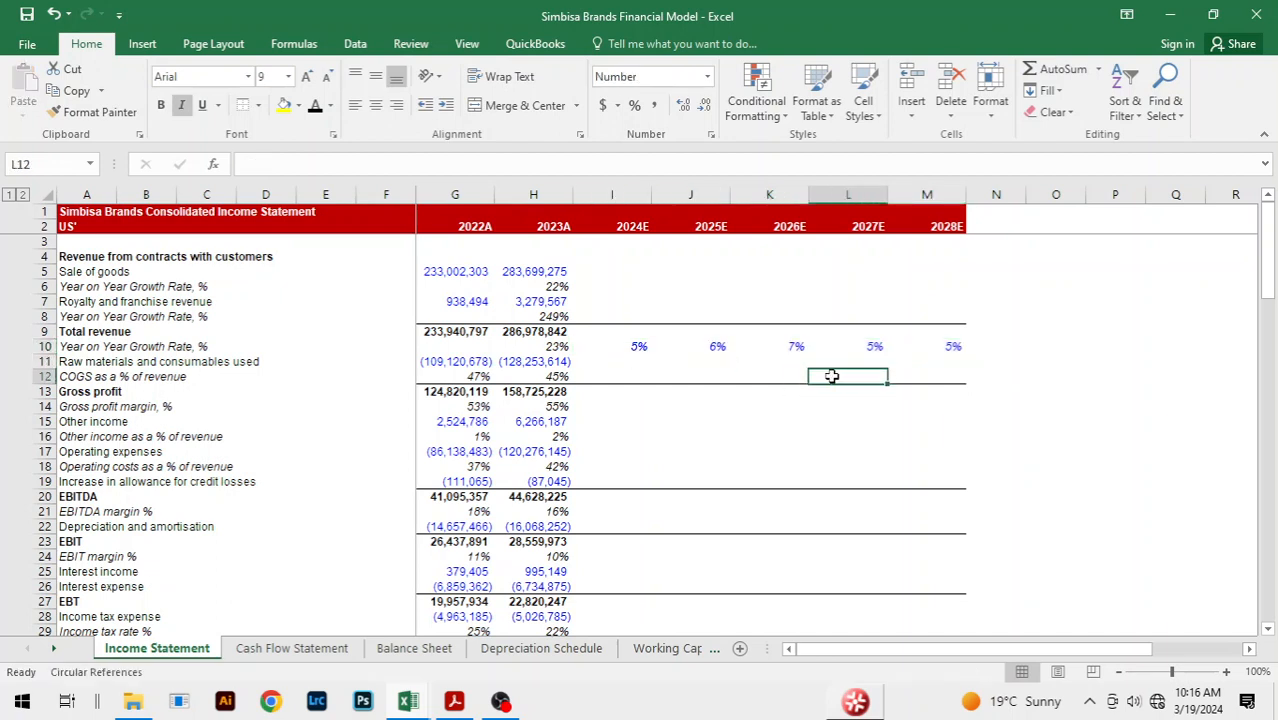
pyautogui.click(650, 347)
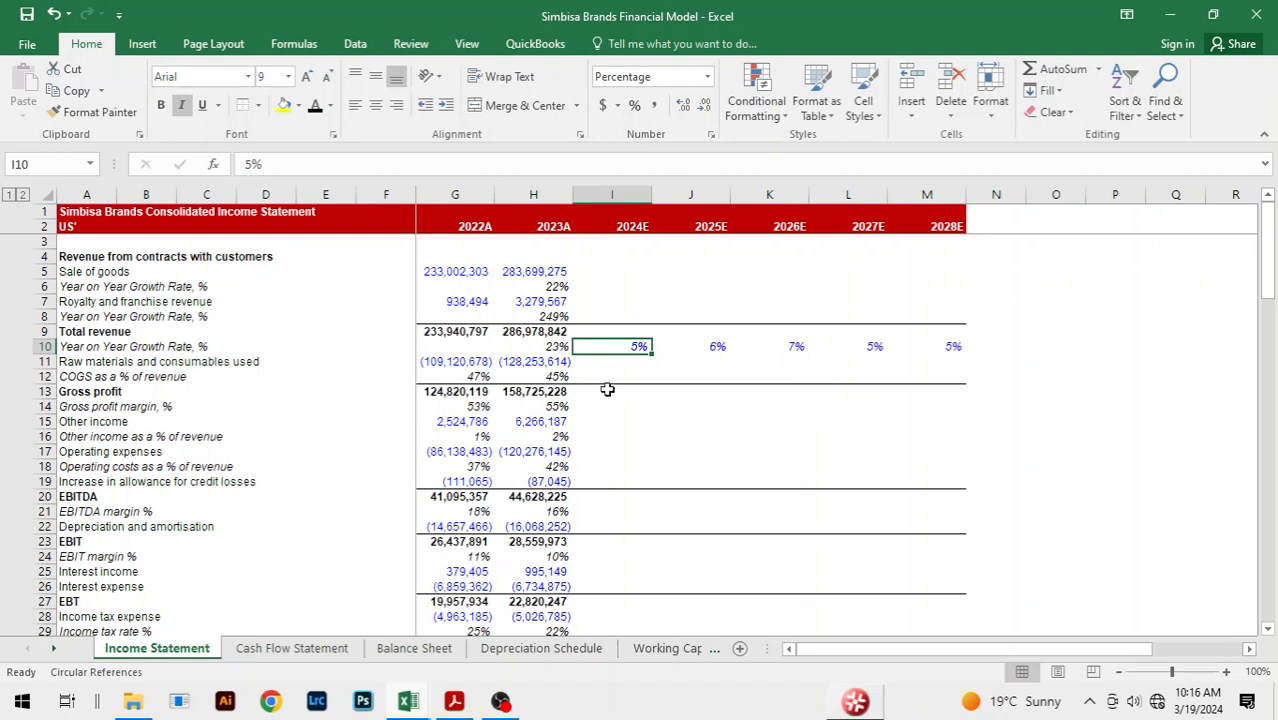
pyautogui.click(669, 391)
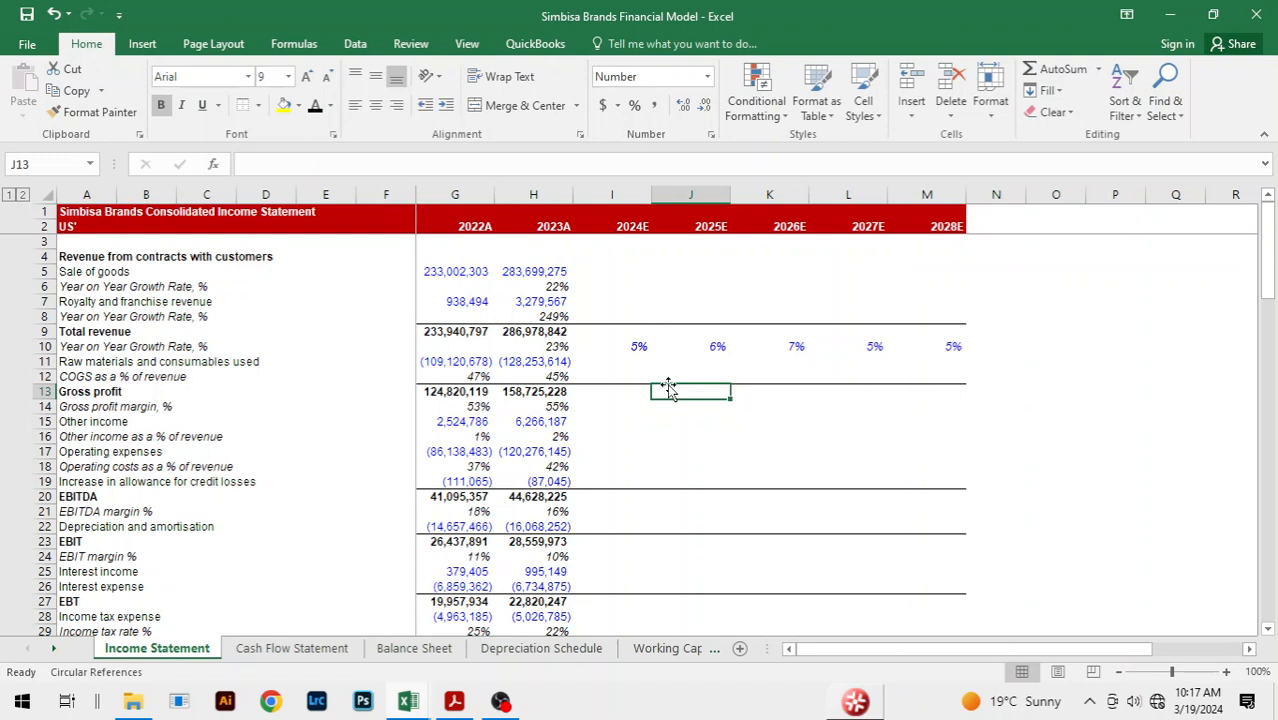
pyautogui.press('Up')
pyautogui.press('Up')
pyautogui.press('Up')
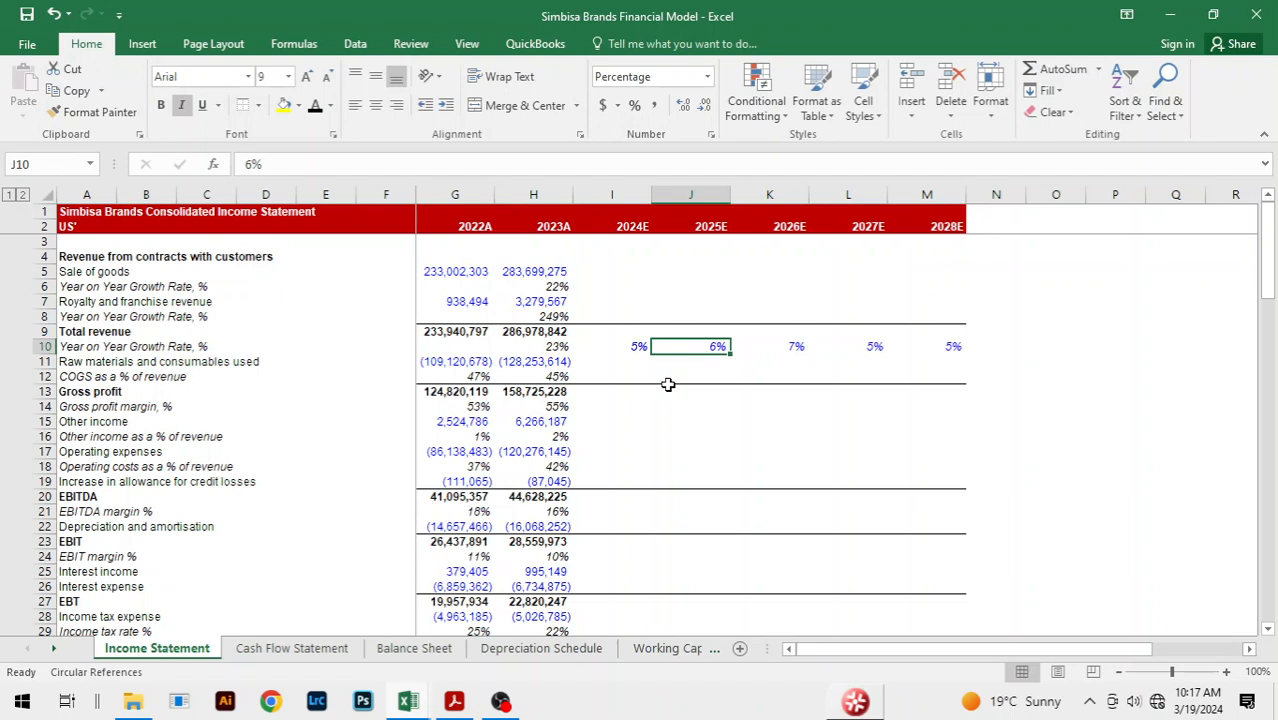
pyautogui.press('Right')
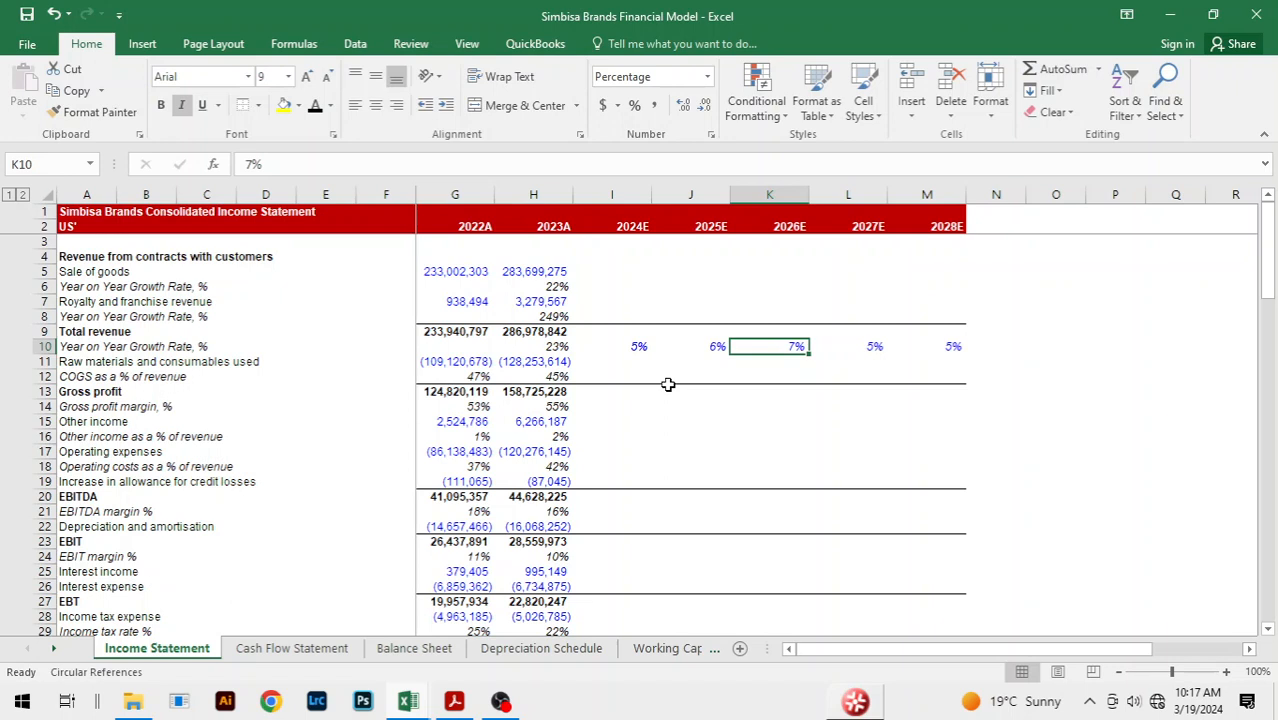
pyautogui.press('Left')
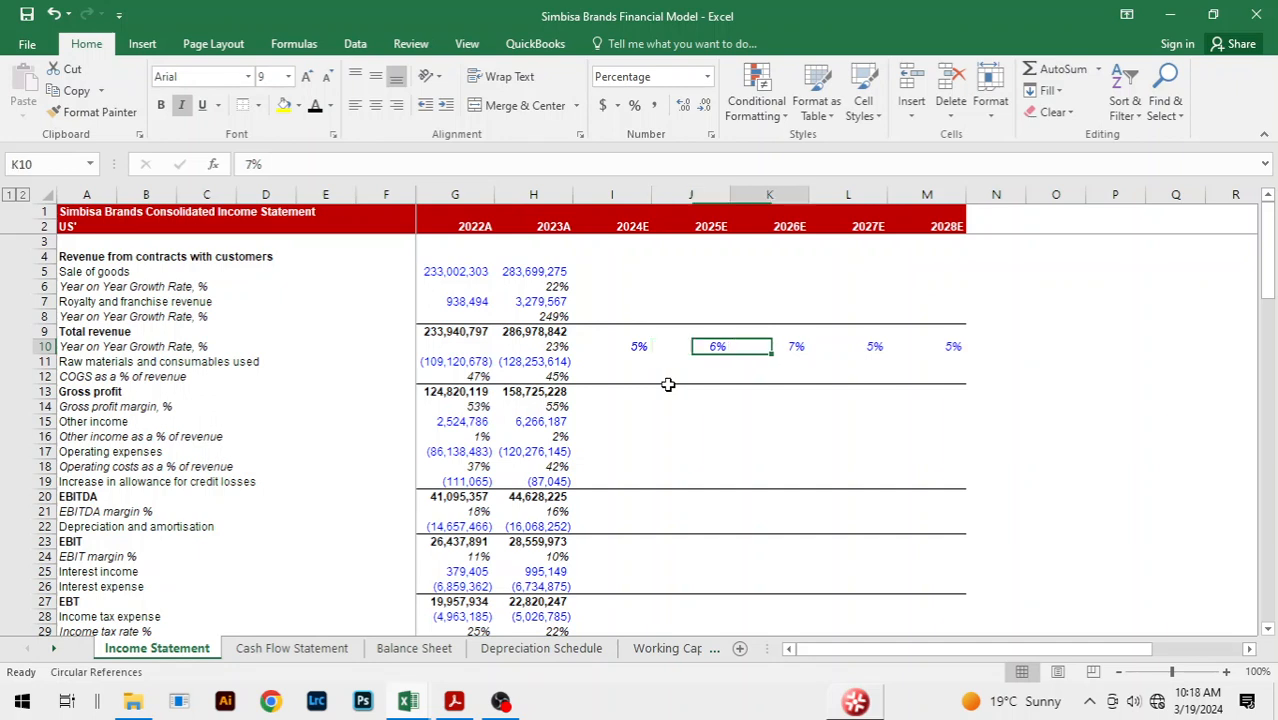
pyautogui.press('Right')
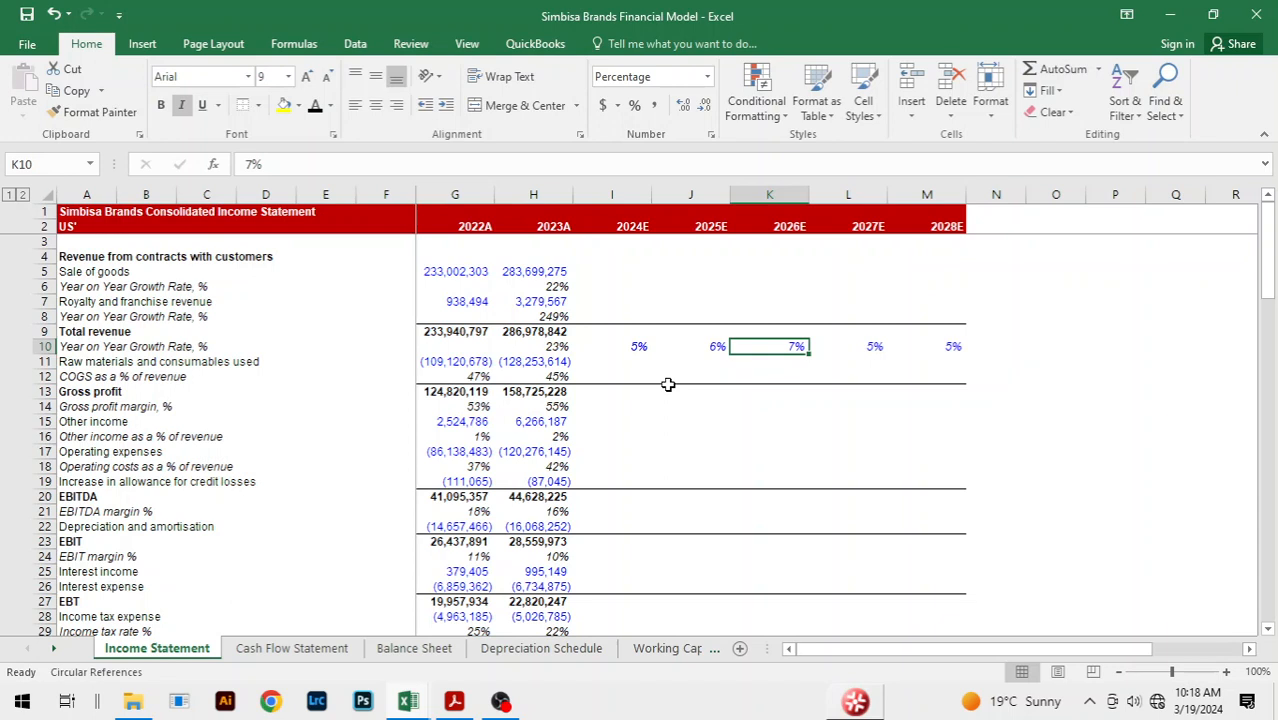
# - Switch to the simbisa_vx_financial_data copy workbook and copy the COGS as % of revenue assumptions in I12:M12
pyautogui.press('Down')
pyautogui.press('Left')
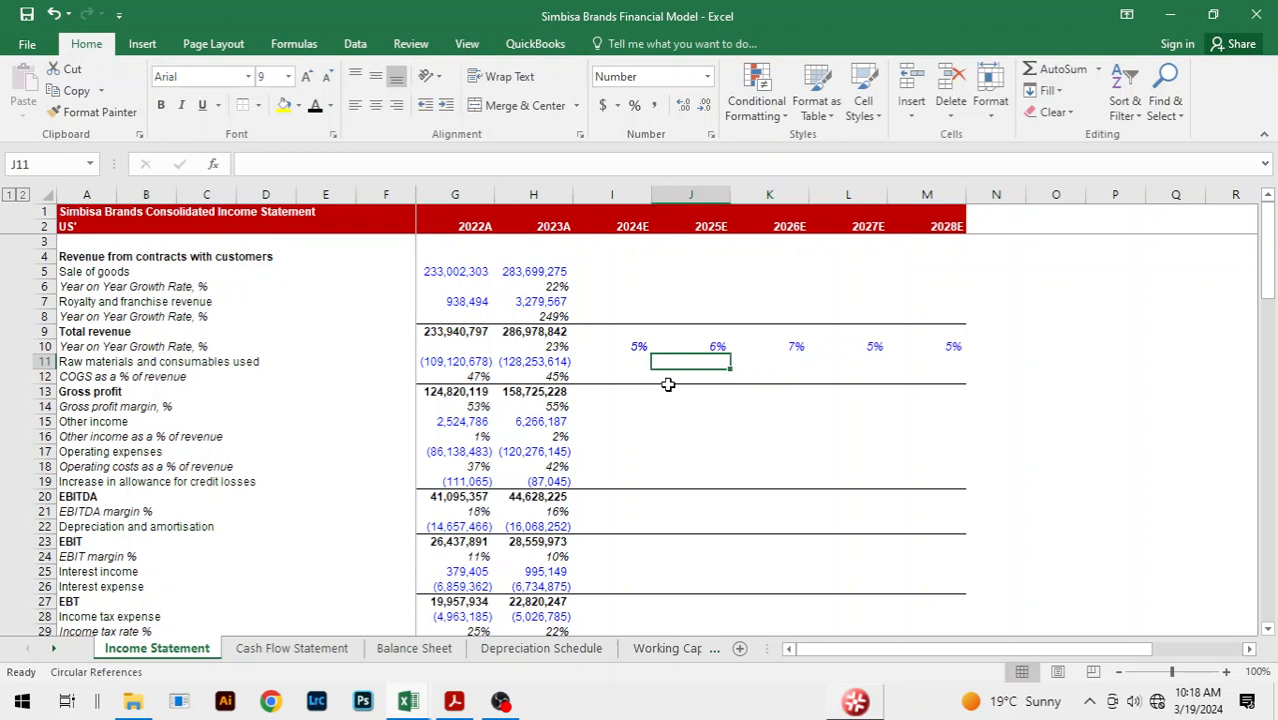
pyautogui.press('Left')
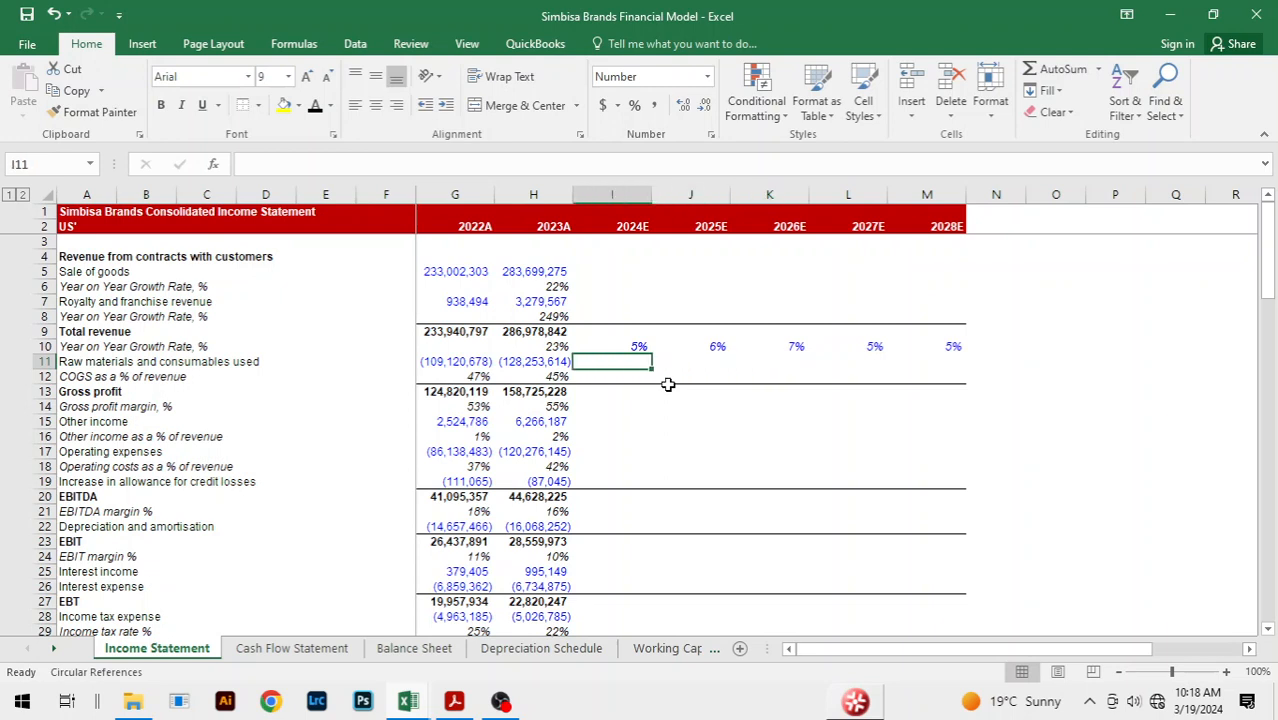
pyautogui.press('Down')
pyautogui.press('Up')
pyautogui.hotkey('ctrl', 'Tab')
pyautogui.press('Down')
pyautogui.press('Down')
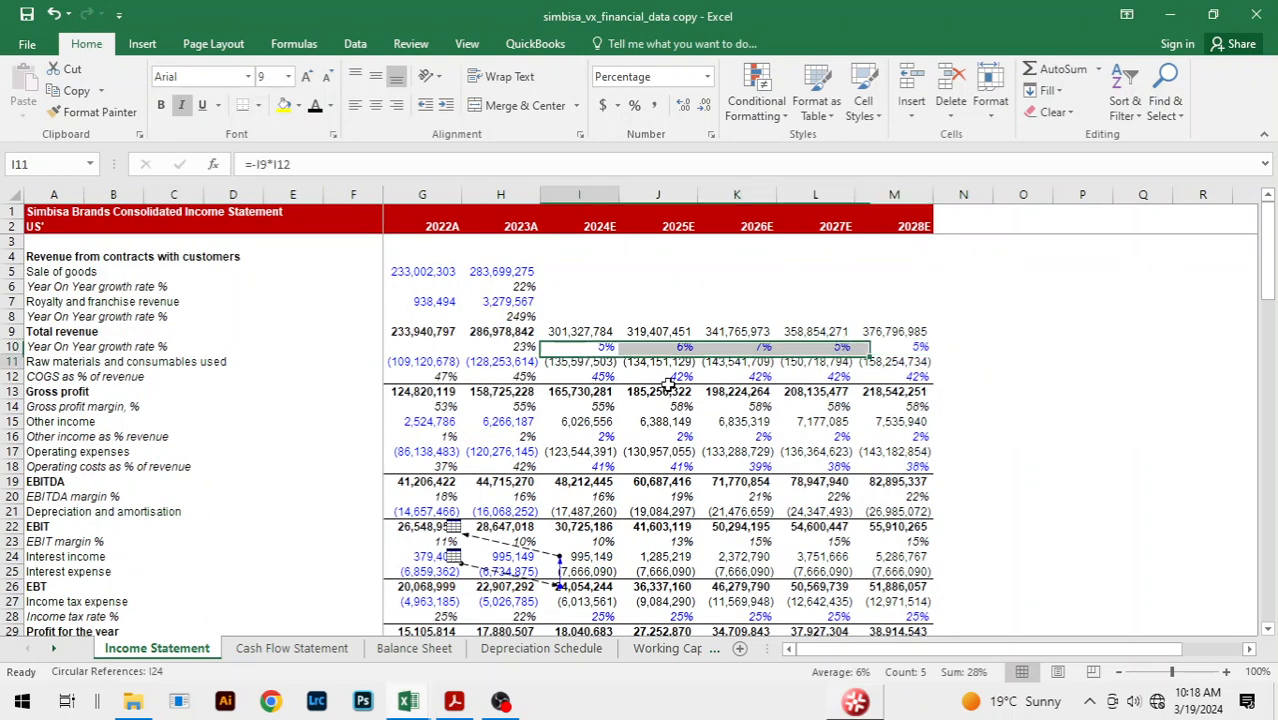
pyautogui.hotkey('ctrl', 'shift', 'Right')
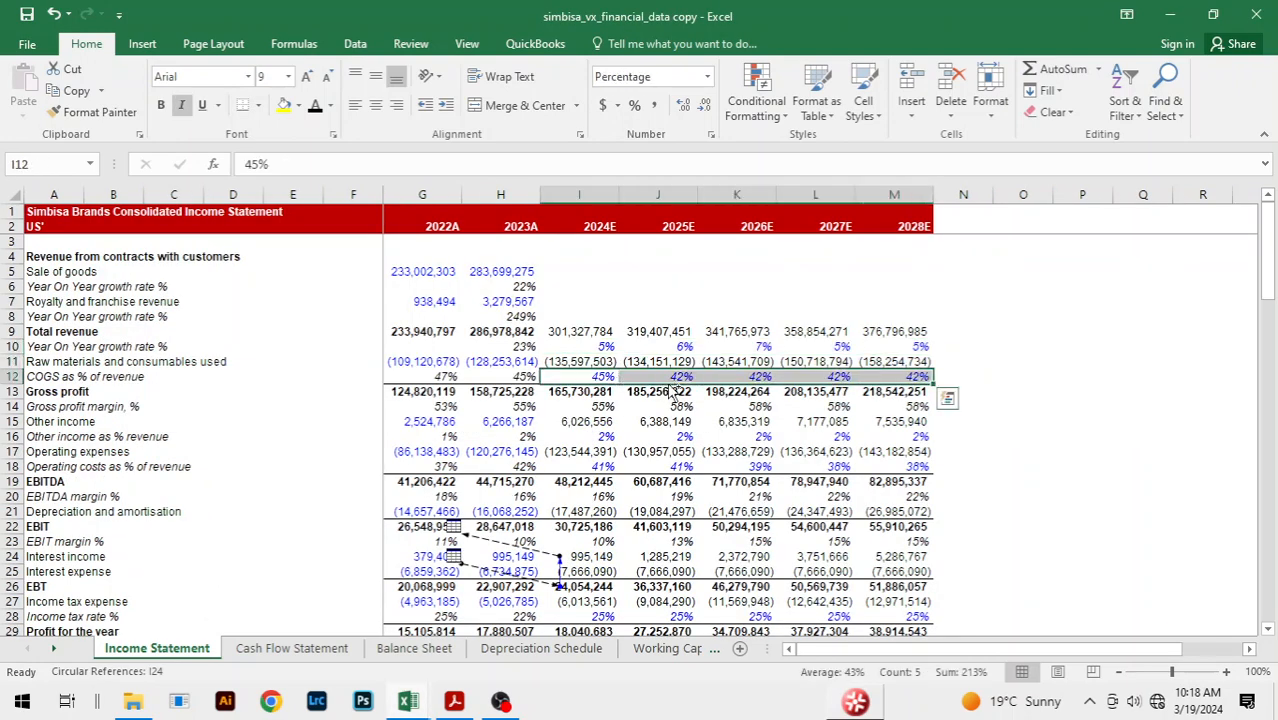
pyautogui.hotkey('ctrl', 'c')
# - Return to the Simbisa Brands Financial Model and paste the COGS percentages (45%, 42%, 42%, 42%, 42%) into I12:M12
pyautogui.hotkey('ctrl', 'Tab')
pyautogui.press('Down')
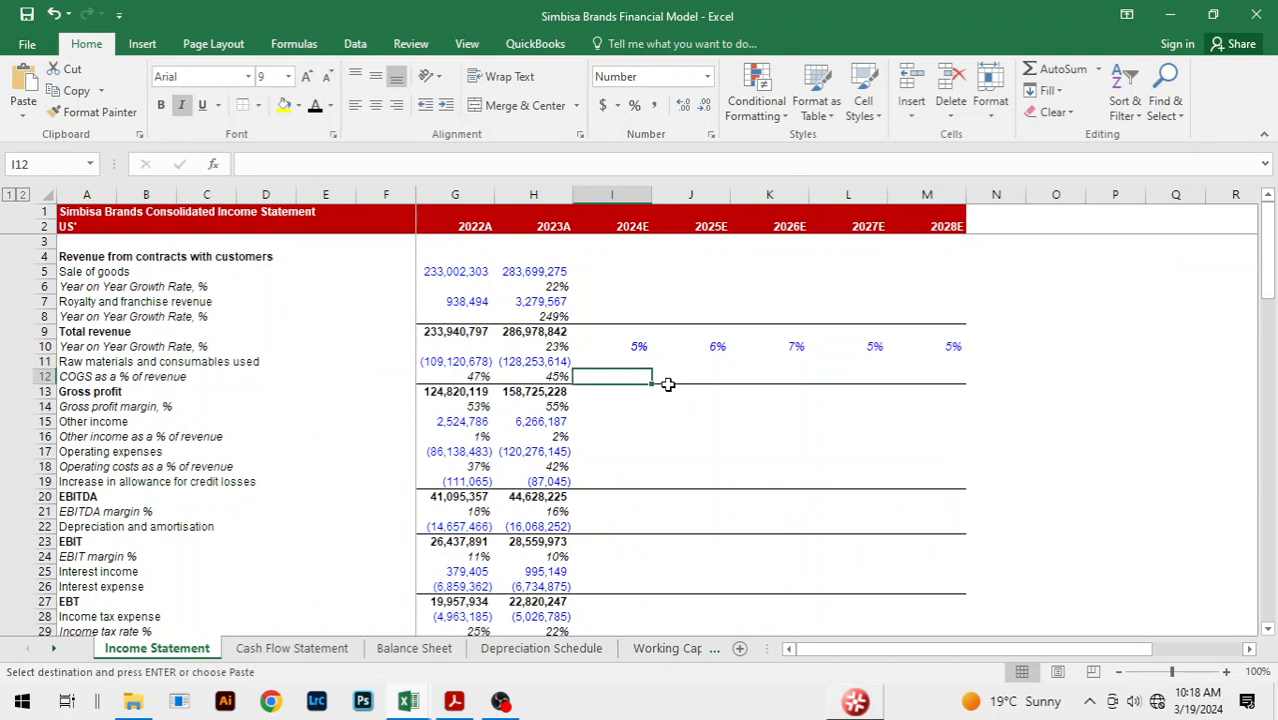
pyautogui.hotkey('ctrl', 'v')
pyautogui.press('Down')
pyautogui.hotkey('shift', 'Right')
pyautogui.hotkey('shift', 'Left')
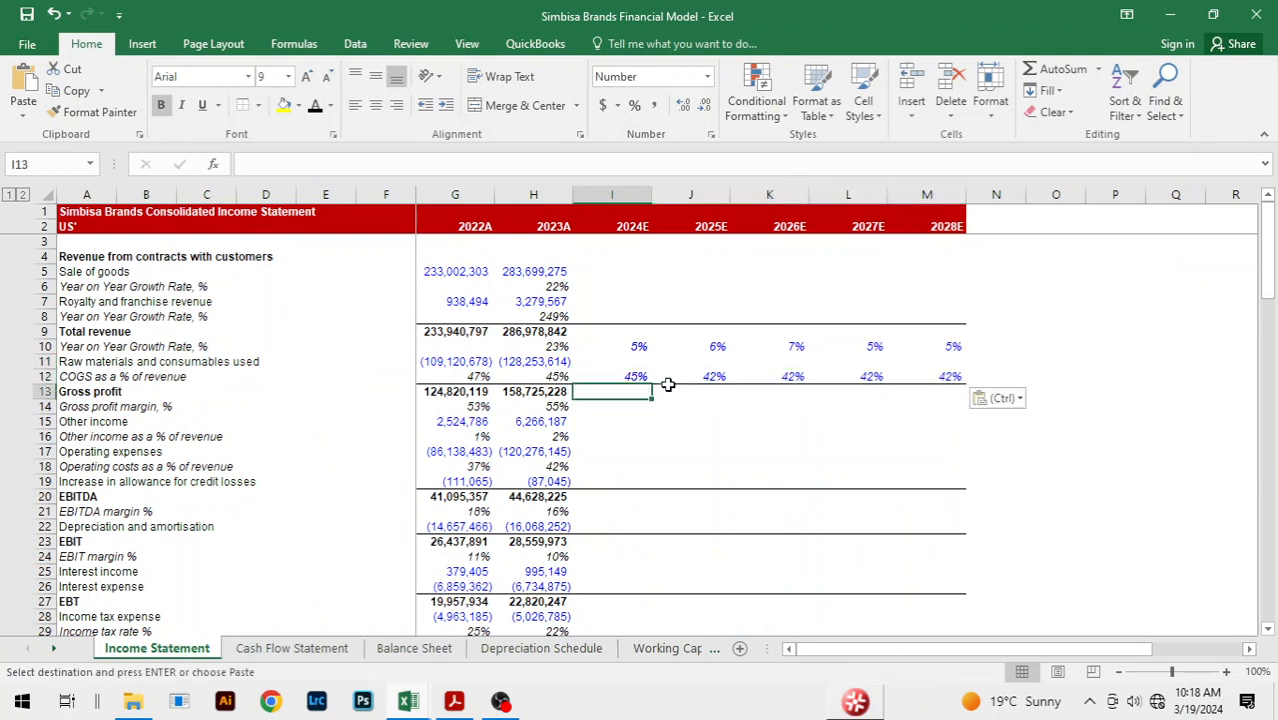
# - Copy the operating costs as % of revenue assumptions in I18:M18 from the simbisa_vx_financial_data copy workbook
pyautogui.press('Down')
pyautogui.press('Down')
pyautogui.press('Down')
pyautogui.press('Down')
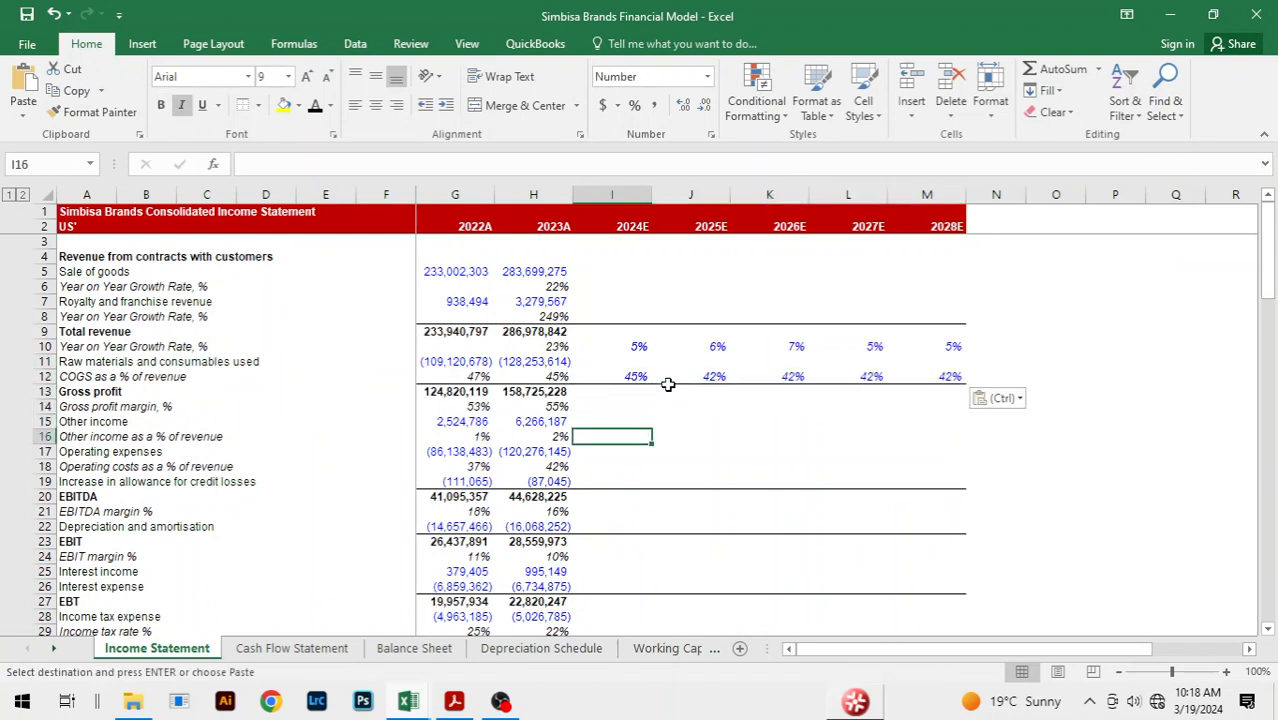
pyautogui.press('Up')
pyautogui.press('Down')
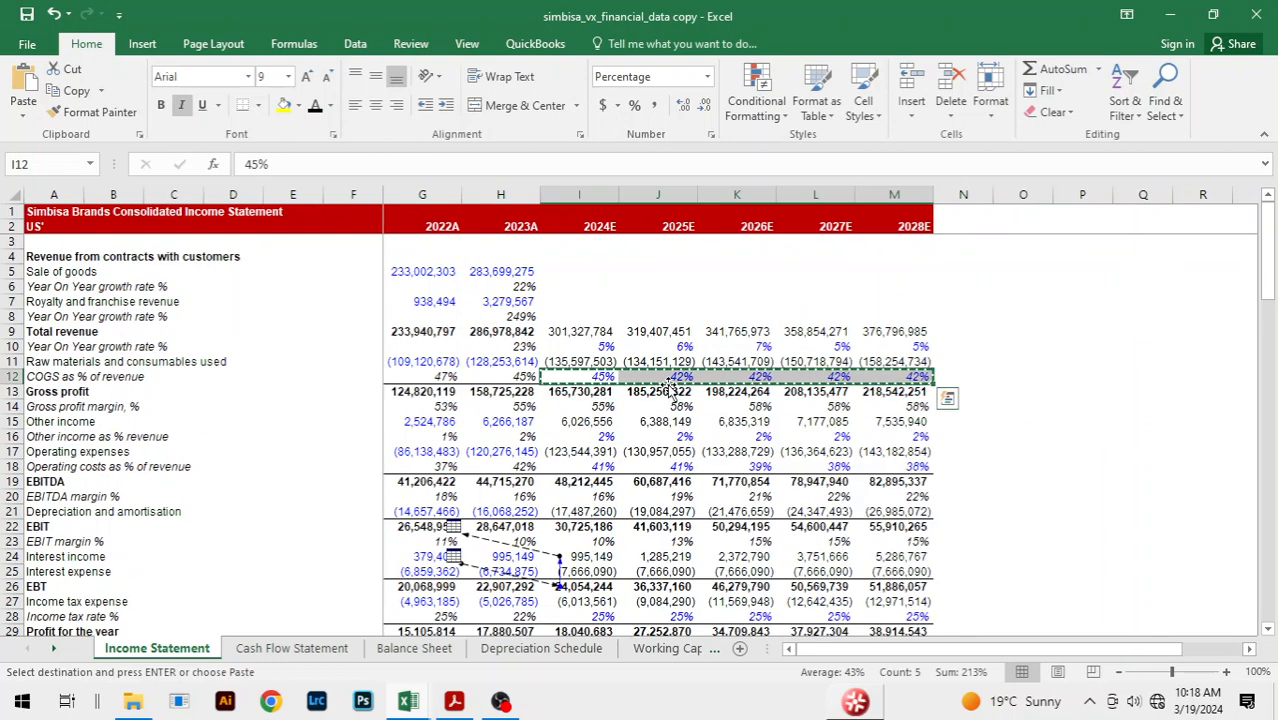
pyautogui.press('Down')
pyautogui.press('Down')
pyautogui.press('Down')
pyautogui.press('Down')
pyautogui.press('Down')
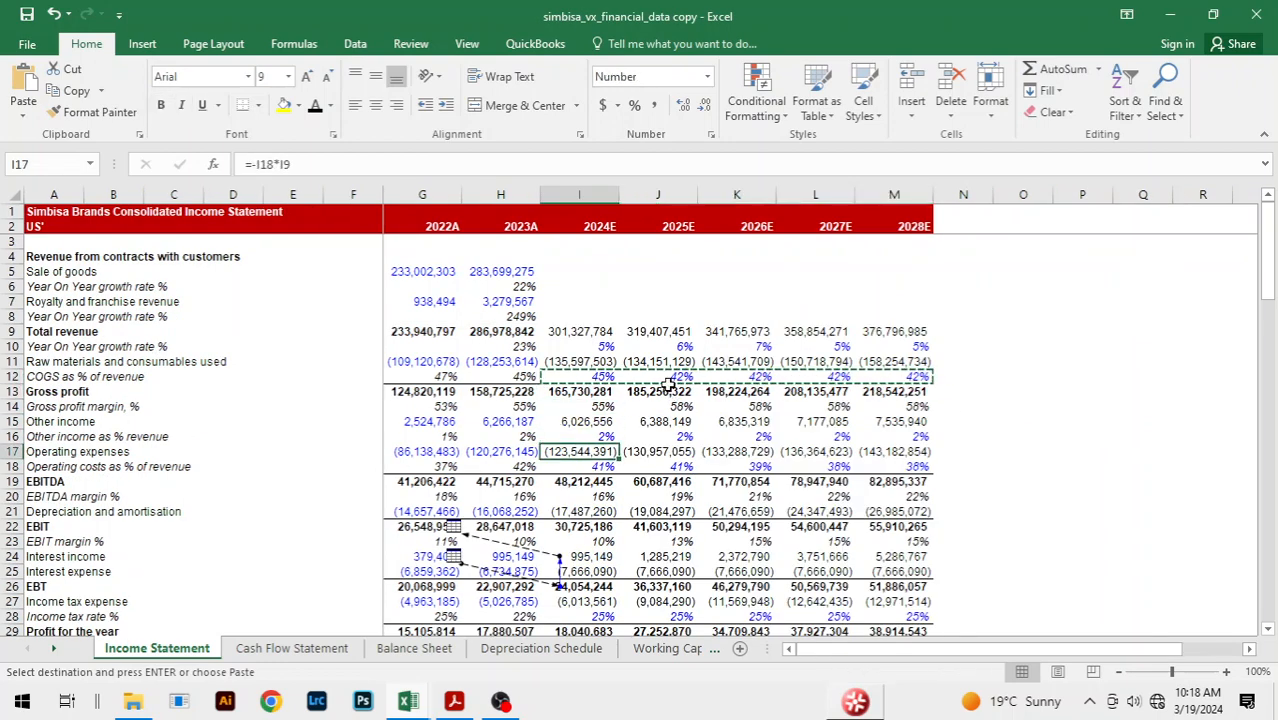
pyautogui.press('Down')
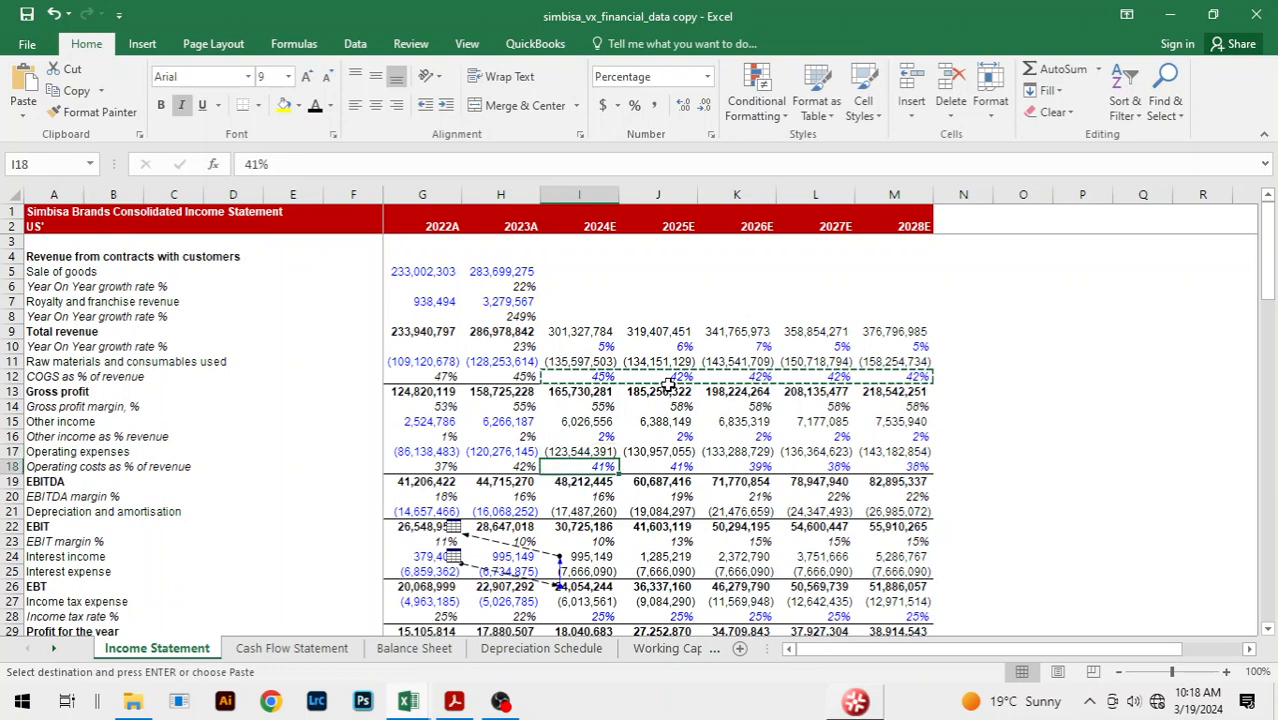
pyautogui.hotkey('ctrl', 'shift', 'Right')
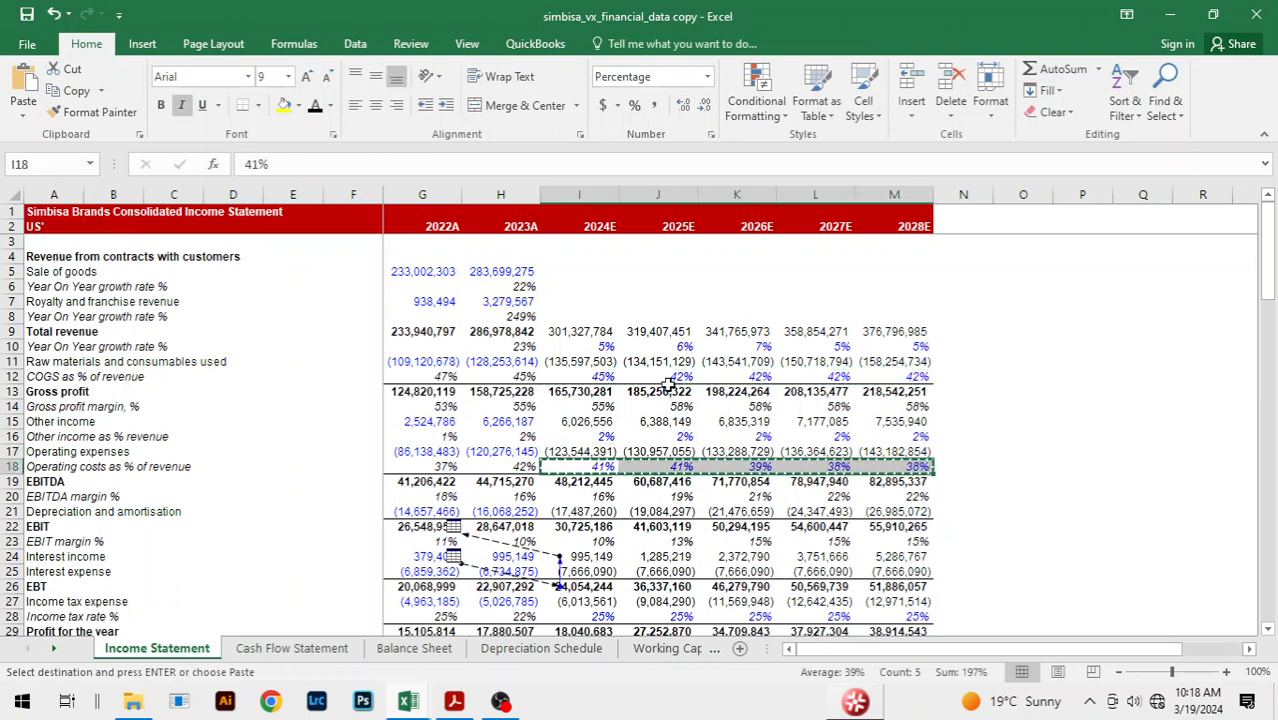
# - Switch back to the Simbisa Brands Financial Model and paste the operating cost percentages (41%, 41%, 39%, 38%, 38%) into I18:M18
pyautogui.hotkey('ctrl', 'Tab')
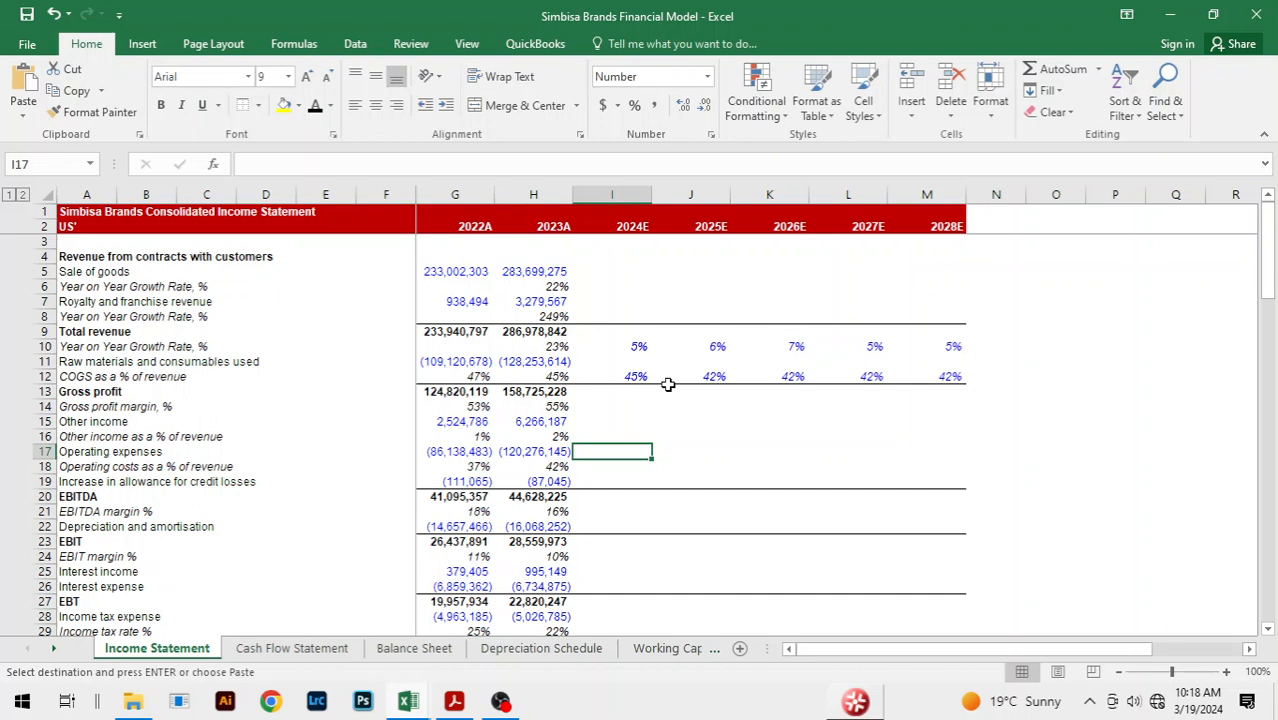
pyautogui.press('Down')
pyautogui.hotkey('ctrl', 'v')
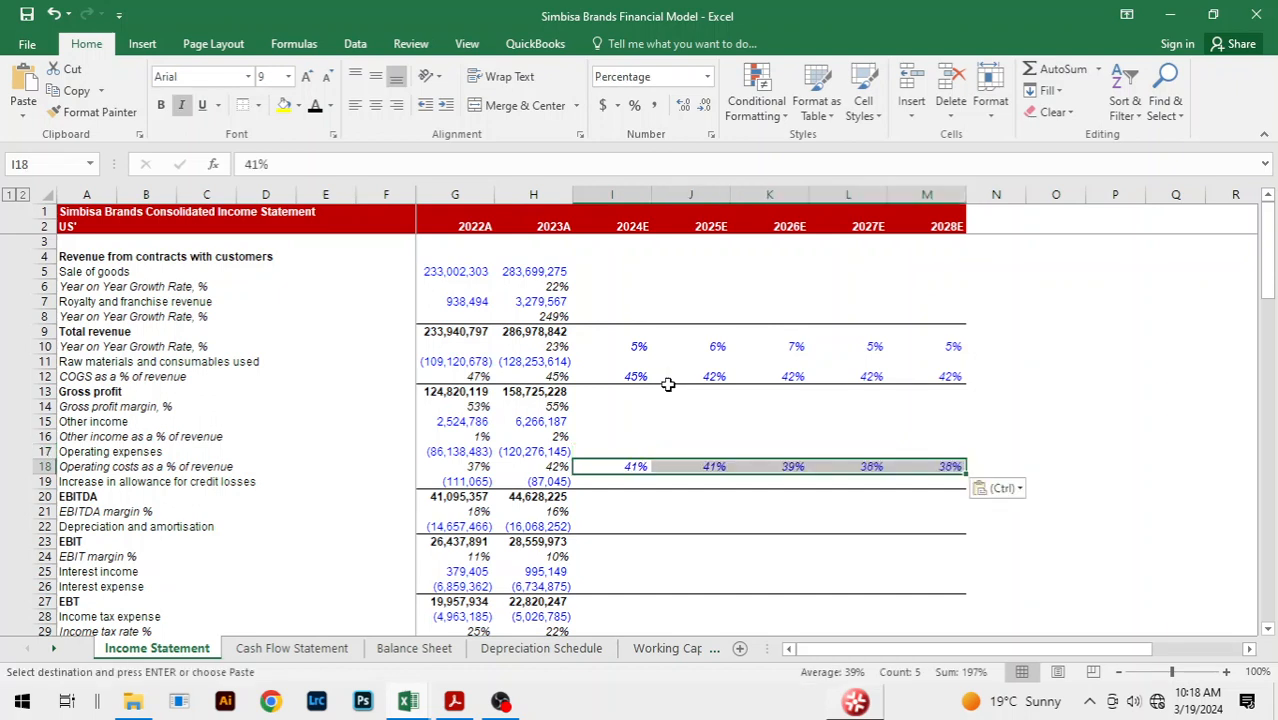
# - Fill other income as a % of revenue in I16:M16 with 2% for 2024E–2028E, copied from the simbisa_vx_financial_data copy workbook
pyautogui.press('Up')
pyautogui.press('Up')
pyautogui.press('Up')
pyautogui.press('Down')
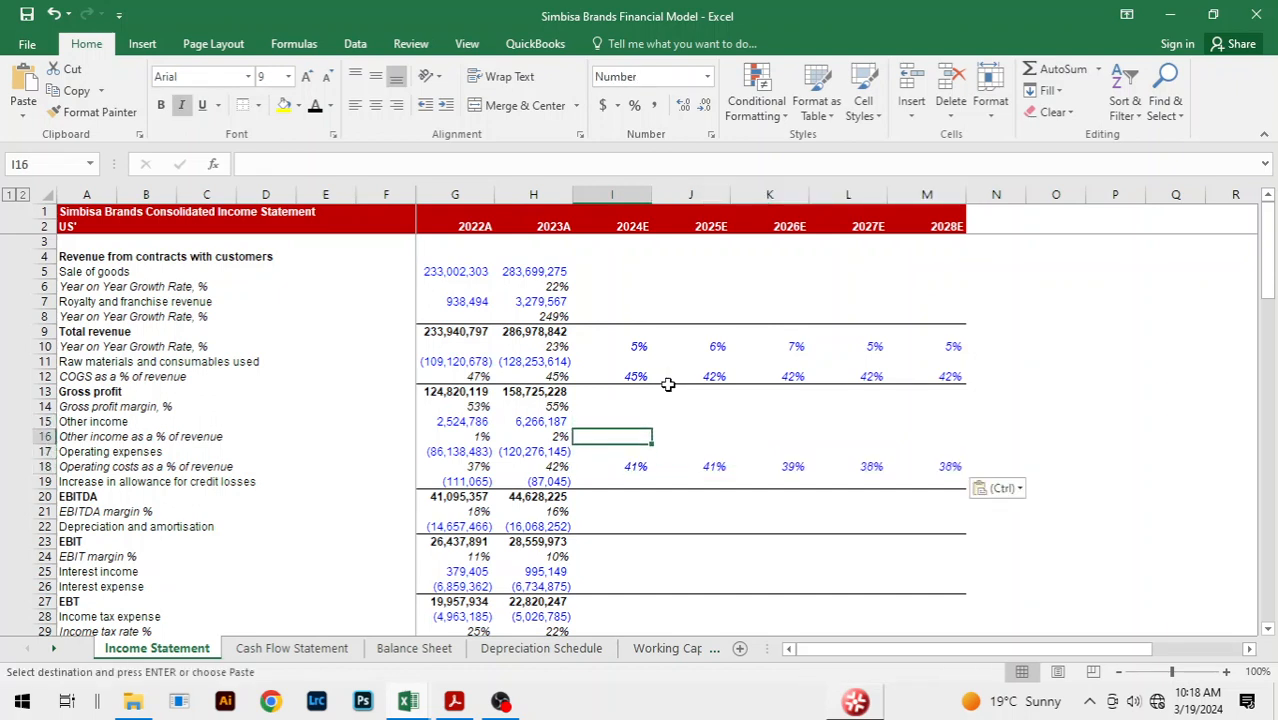
pyautogui.write('2')
pyautogui.press('Return')
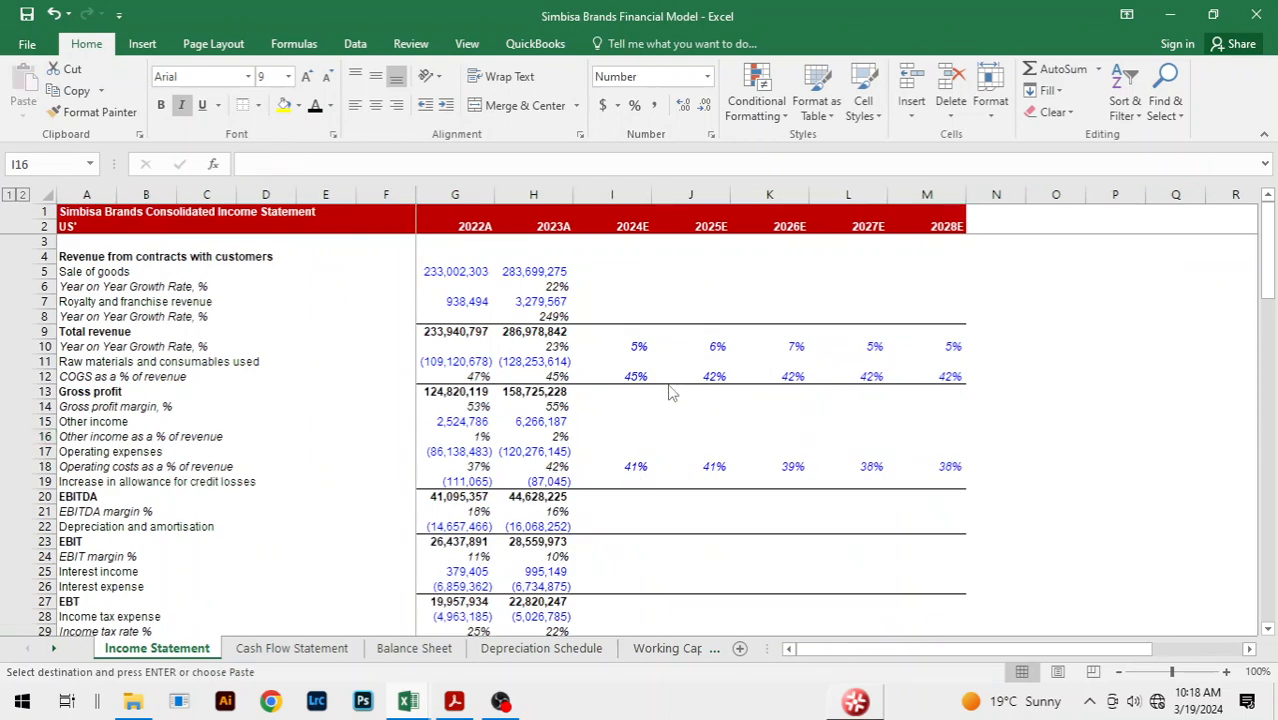
pyautogui.hotkey('ctrl', 'v')
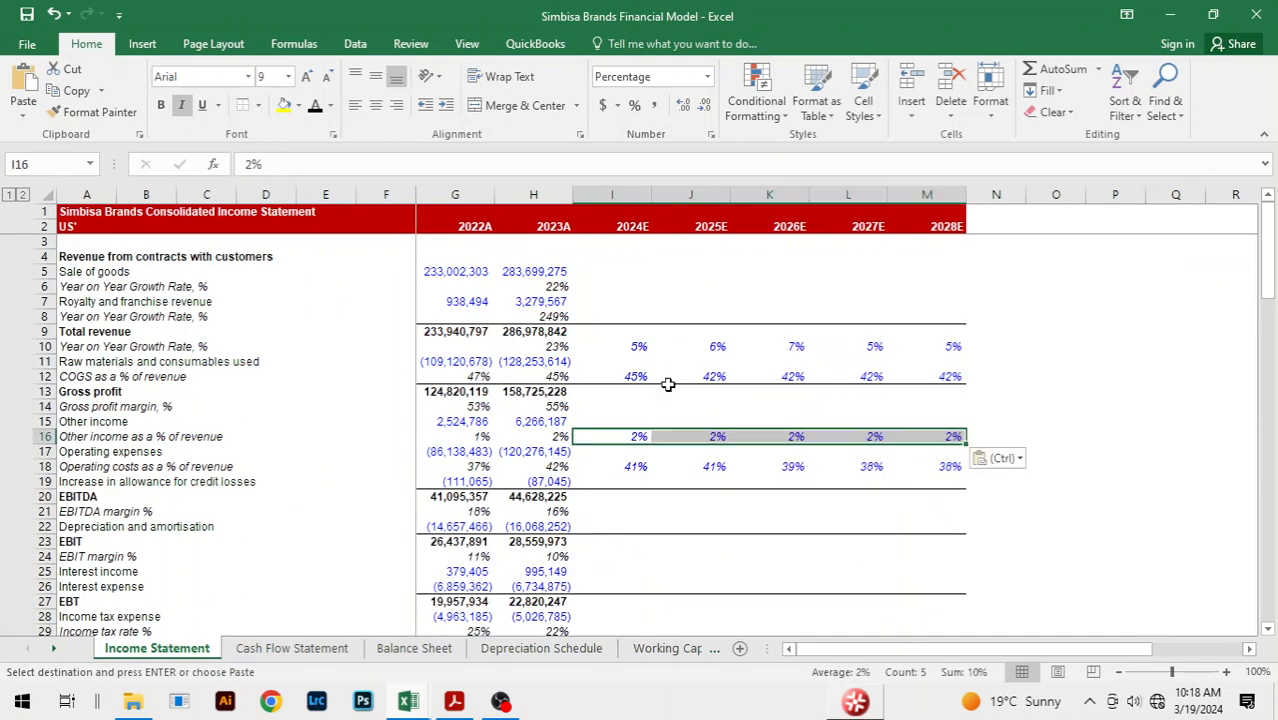
# - Copy the 25% income tax rates in I28:M28 from the simbisa_vx_financial_data copy workbook into I29:M29 of the Simbisa Brands Financial Model
pyautogui.press('Down')
pyautogui.press('Down')
pyautogui.press('Down')
pyautogui.press('Down')
pyautogui.press('Down')
pyautogui.press('Down')
pyautogui.press('Down')
pyautogui.press('Down')
pyautogui.press('Down')
pyautogui.press('Down')
pyautogui.press('Down')
pyautogui.press('Down')
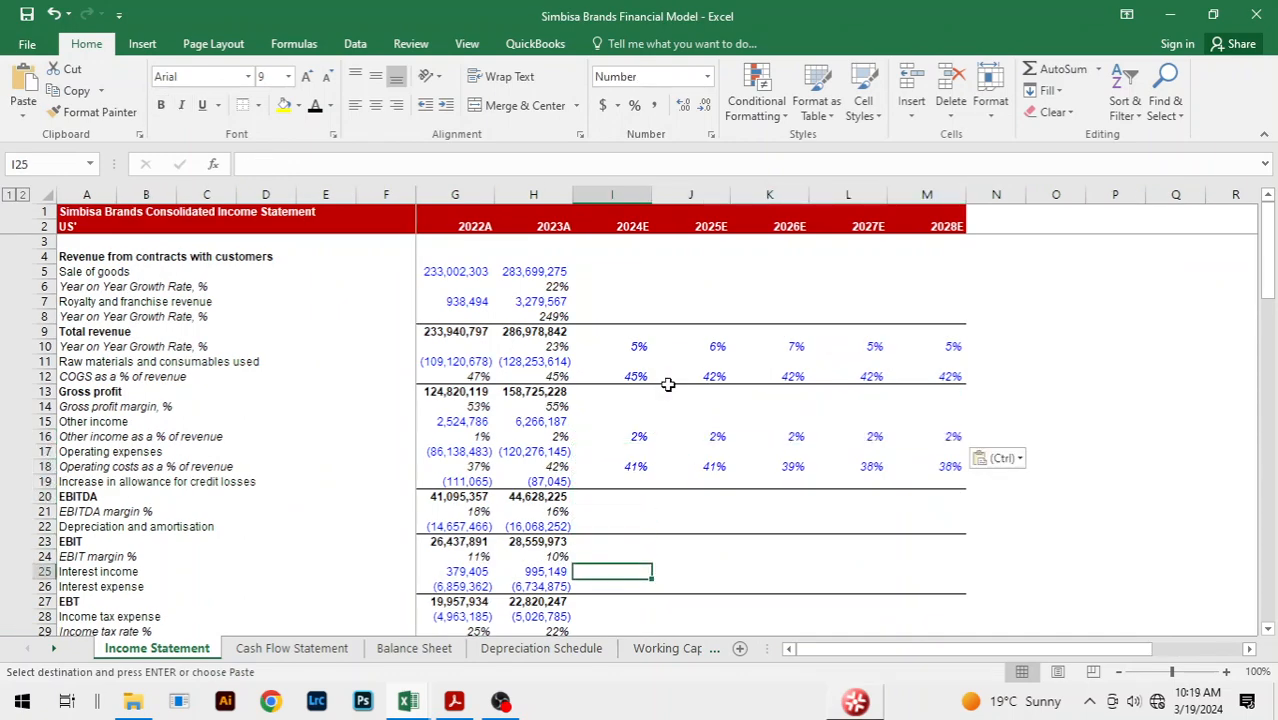
pyautogui.press('Down')
pyautogui.press('Down')
pyautogui.press('Down')
pyautogui.press('Down')
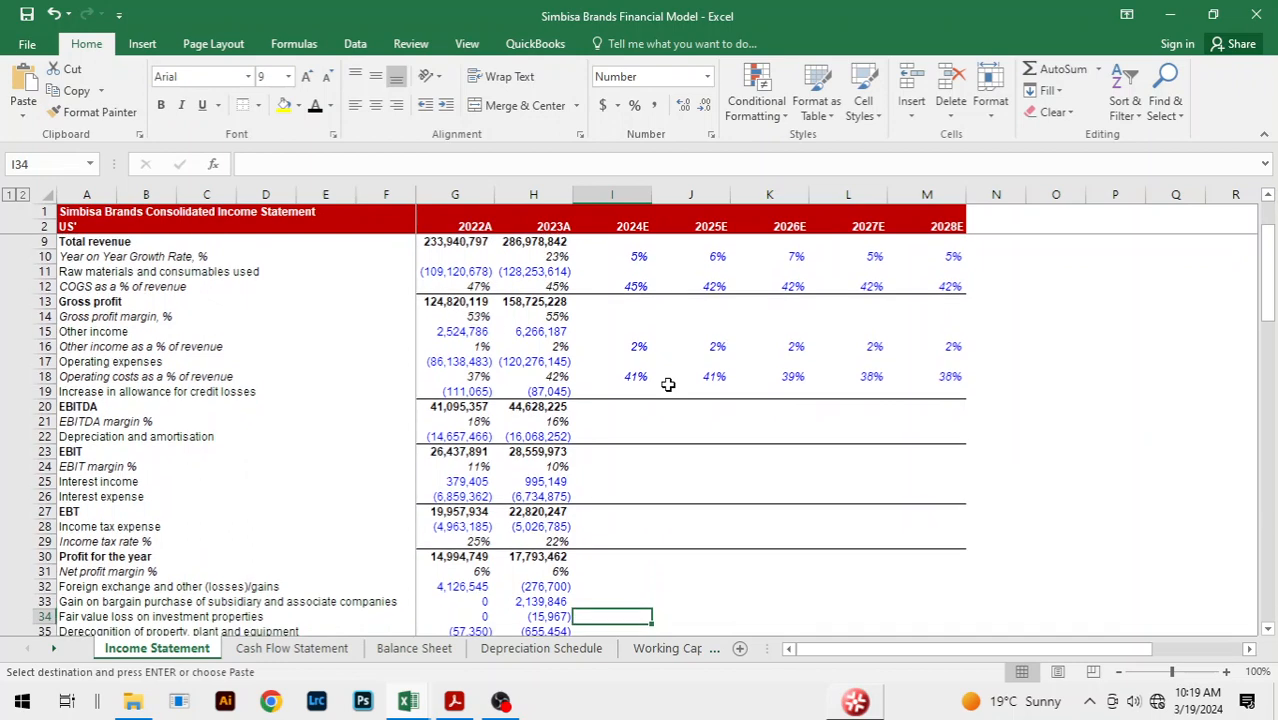
pyautogui.press('Up')
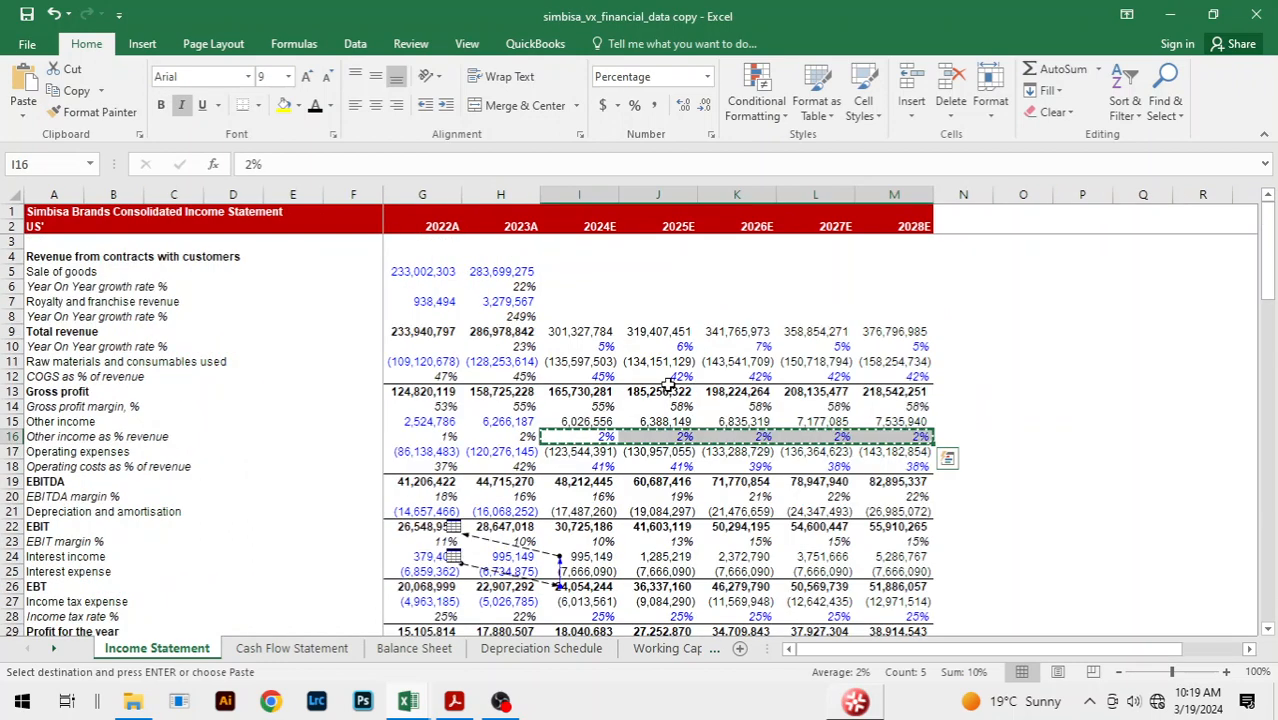
pyautogui.press('Down')
pyautogui.press('Down')
pyautogui.press('Down')
pyautogui.press('Down')
pyautogui.press('Down')
pyautogui.press('Down')
pyautogui.press('Down')
pyautogui.press('Down')
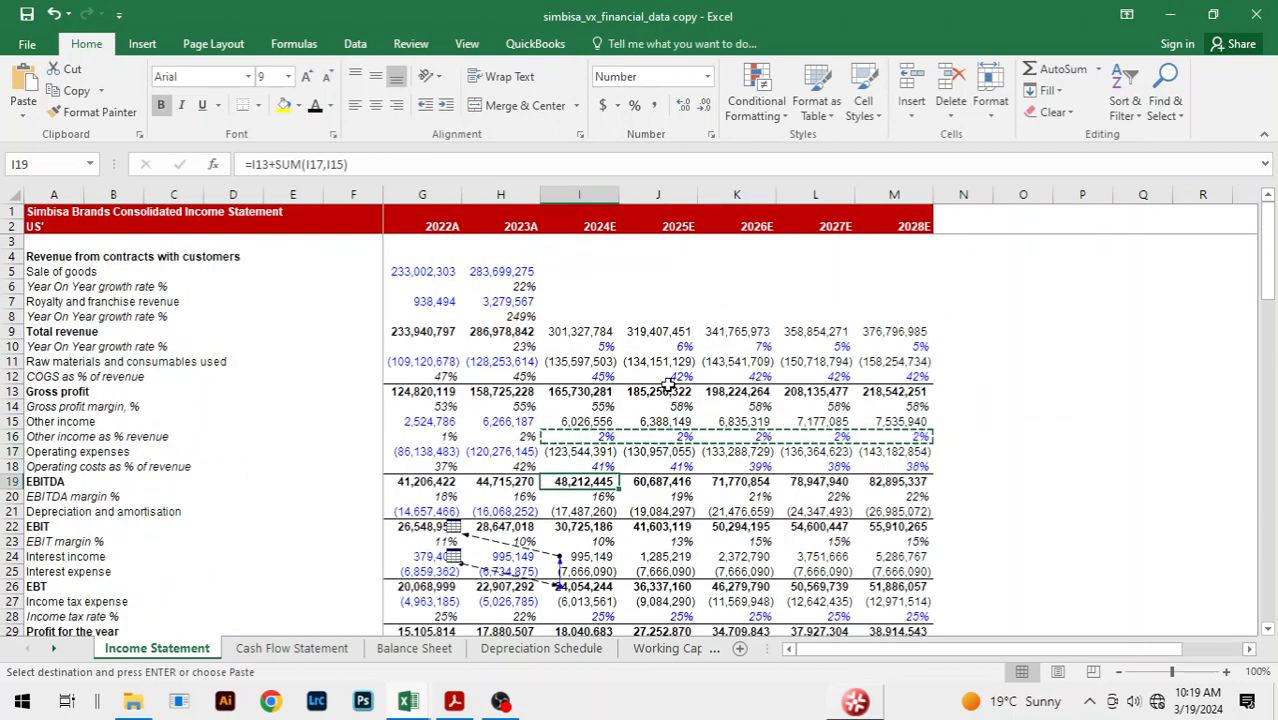
pyautogui.press('Down')
pyautogui.press('Down')
pyautogui.press('Down')
pyautogui.press('Down')
pyautogui.hotkey('ctrl', 'shift', 'Right')
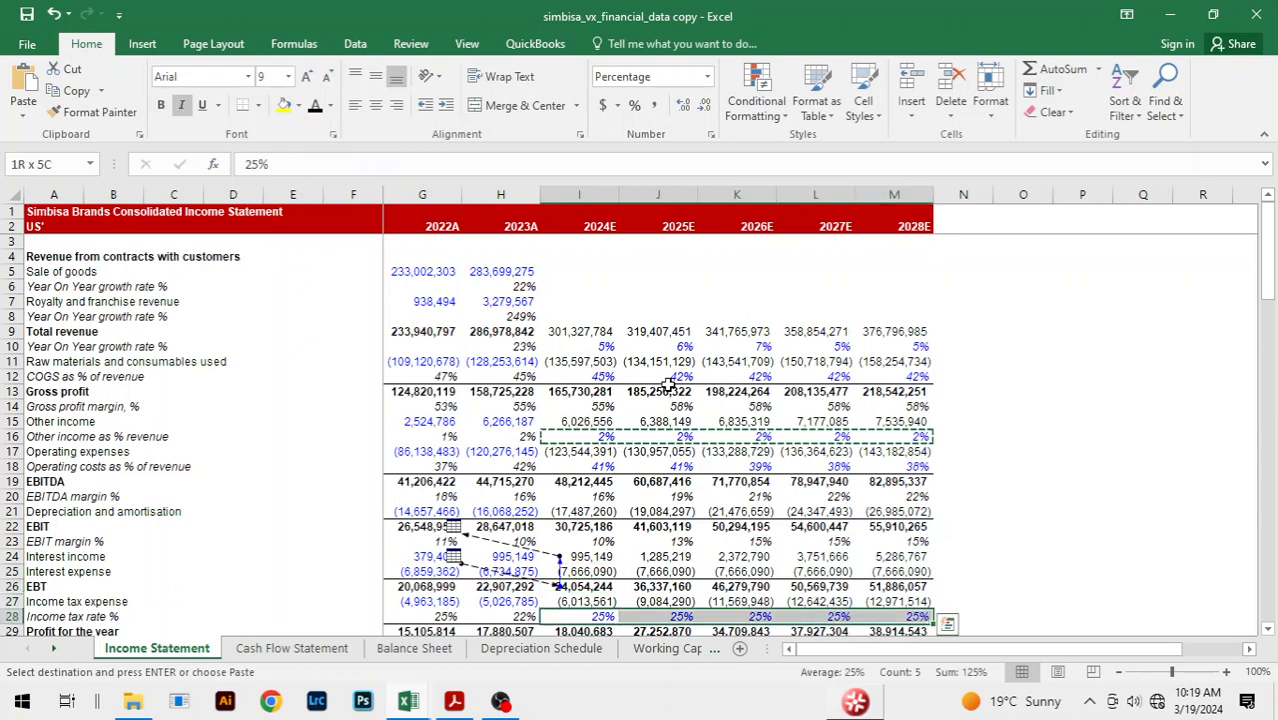
pyautogui.hotkey('ctrl', 'c')
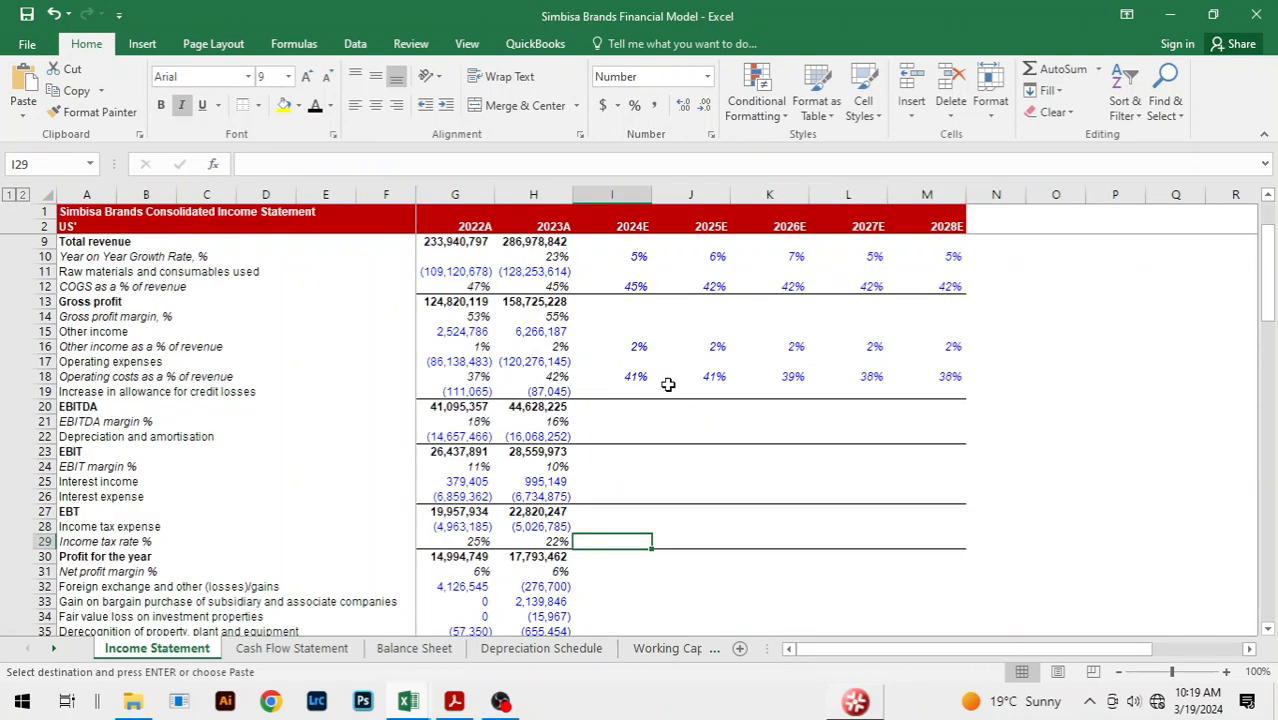
pyautogui.hotkey('ctrl', 'v')
# - Review the 2024E column of the income statement from total revenue to income tax rate for the pasted assumptions and remaining blank lines
pyautogui.press('Up')
pyautogui.press('Up')
pyautogui.press('Up')
pyautogui.press('Up')
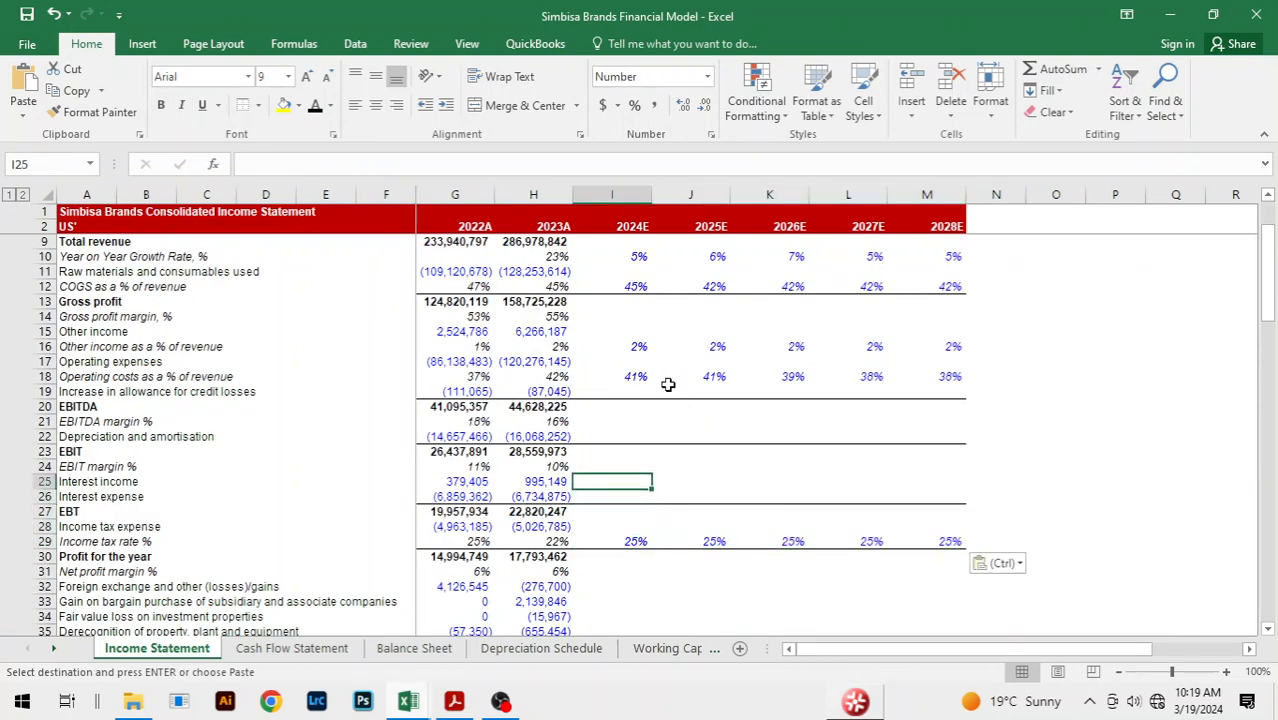
pyautogui.press('Up')
pyautogui.press('Up')
pyautogui.press('Up')
pyautogui.press('Up')
pyautogui.press('Up')
pyautogui.press('Up')
pyautogui.press('Up')
pyautogui.press('Up')
pyautogui.press('Up')
pyautogui.press('Up')
pyautogui.press('Up')
pyautogui.press('Up')
pyautogui.press('Up')
pyautogui.press('Up')
pyautogui.press('Up')
pyautogui.press('Up')
pyautogui.press('Up')
pyautogui.press('Up')
pyautogui.press('Up')
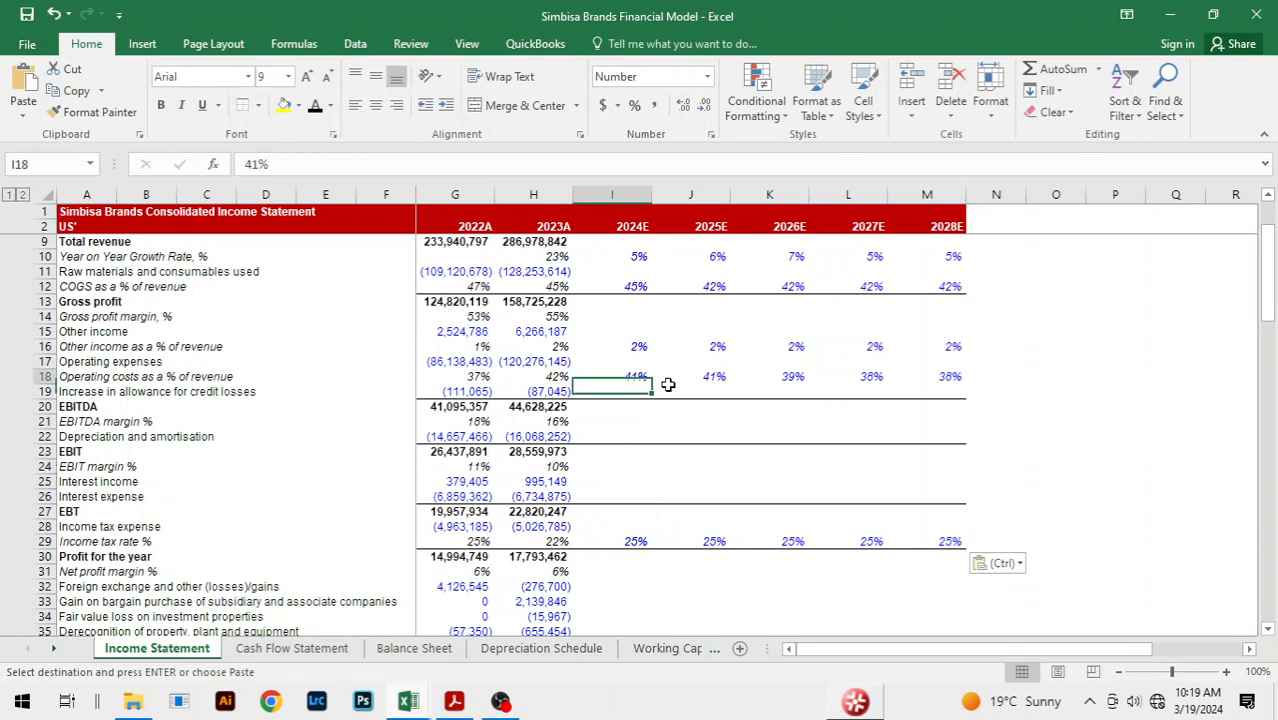
pyautogui.press('Down')
pyautogui.press('Down')
pyautogui.press('Down')
pyautogui.press('Down')
pyautogui.press('Down')
pyautogui.press('Down')
pyautogui.press('Down')
pyautogui.press('Down')
pyautogui.press('Down')
pyautogui.press('Down')
pyautogui.press('Down')
pyautogui.press('Down')
pyautogui.press('Down')
pyautogui.press('Down')
pyautogui.press('Down')
pyautogui.press('Down')
pyautogui.press('Down')
pyautogui.press('Down')
pyautogui.press('Down')
pyautogui.press('Down')
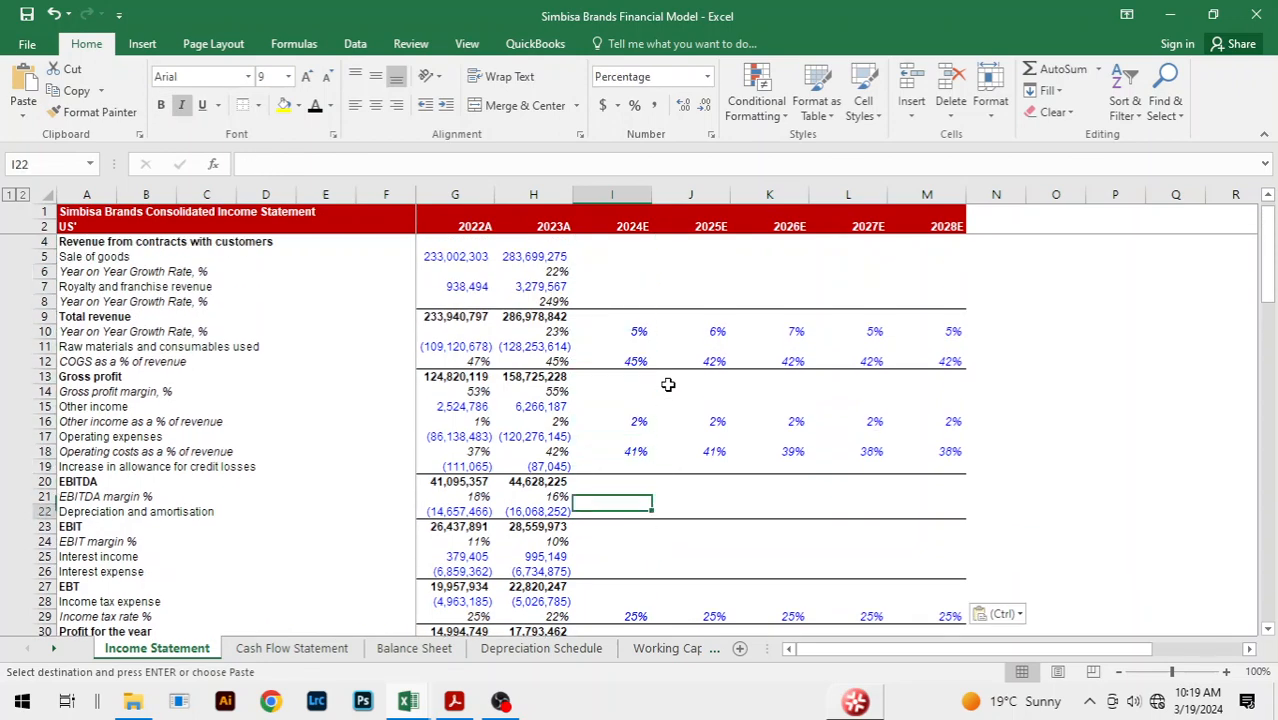
pyautogui.press('Up')
pyautogui.press('Up')
pyautogui.press('Up')
pyautogui.press('Up')
pyautogui.press('Up')
pyautogui.press('Up')
pyautogui.press('Up')
pyautogui.press('Up')
pyautogui.press('Up')
pyautogui.press('Up')
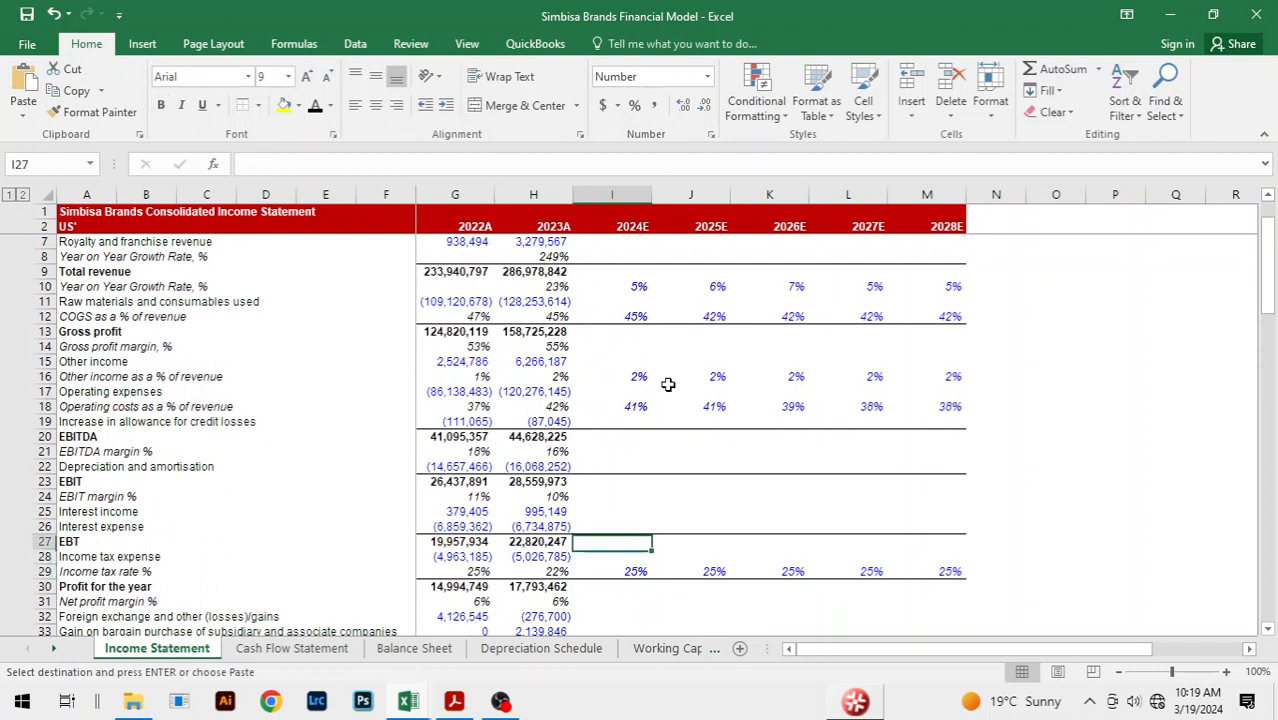
pyautogui.press('Up')
pyautogui.press('Up')
pyautogui.press('Up')
pyautogui.press('Up')
pyautogui.press('Up')
pyautogui.press('Up')
pyautogui.press('Up')
pyautogui.press('Up')
pyautogui.press('Up')
pyautogui.press('Up')
pyautogui.press('Up')
pyautogui.press('Up')
pyautogui.press('Up')
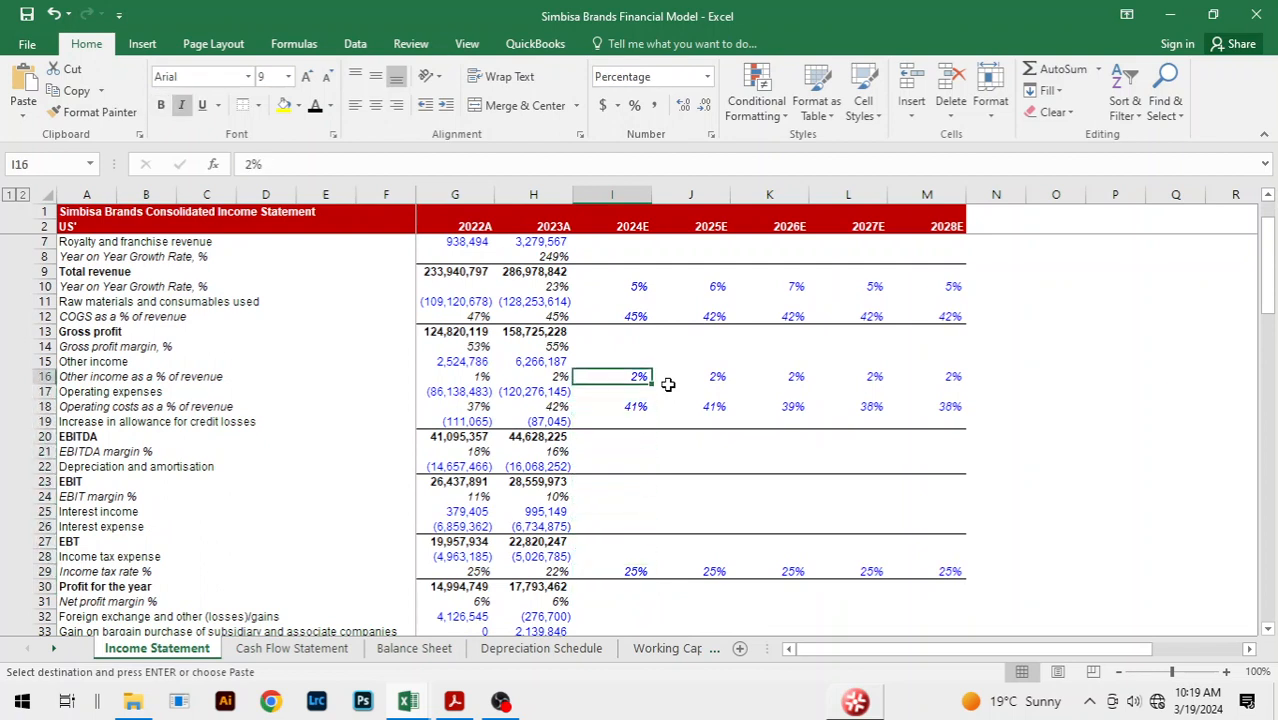
pyautogui.press('Down')
pyautogui.press('Down')
pyautogui.press('Down')
pyautogui.press('Down')
pyautogui.press('Down')
pyautogui.press('Down')
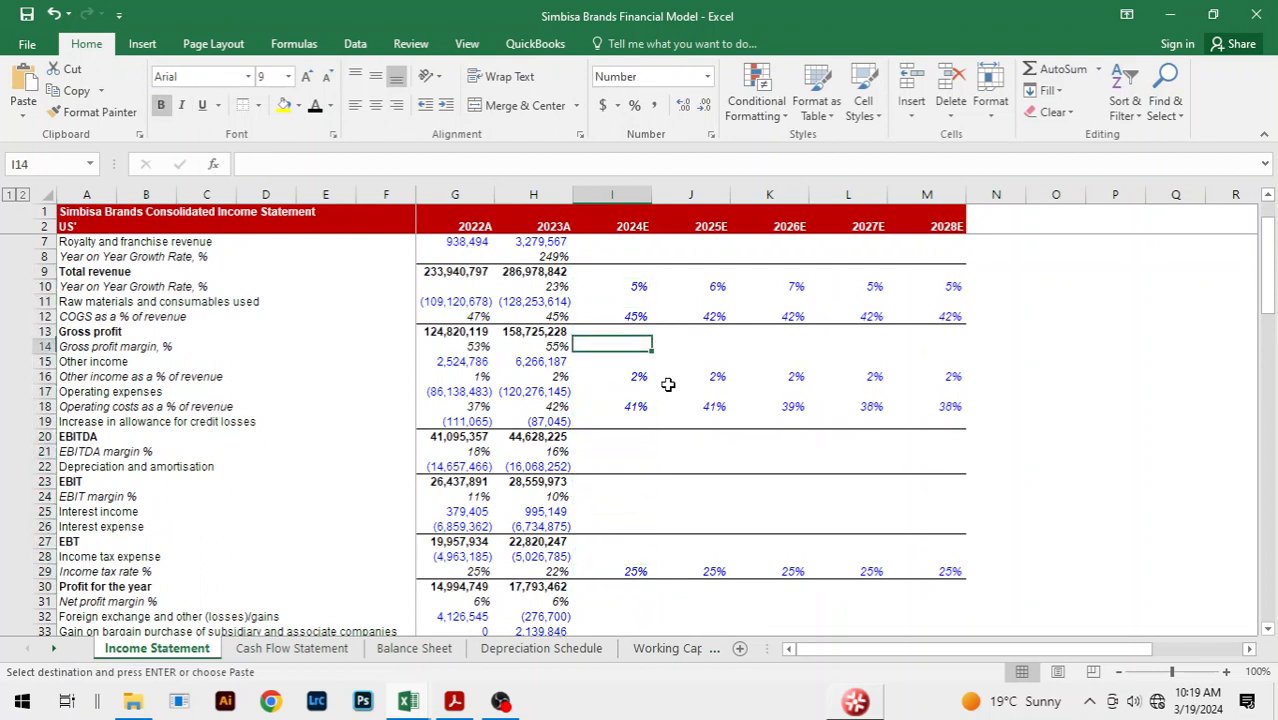
# - Cancel the pending copy and review the 2024E revenue growth, COGS, other income and operating cost assumptions in rows 5 to 18
pyautogui.press('Up')
pyautogui.press('Up')
pyautogui.press('Up')
pyautogui.press('Up')
pyautogui.press('Up')
pyautogui.press('Up')
pyautogui.press('Up')
pyautogui.press('Up')
pyautogui.press('Up')
pyautogui.press('Up')
pyautogui.press('Up')
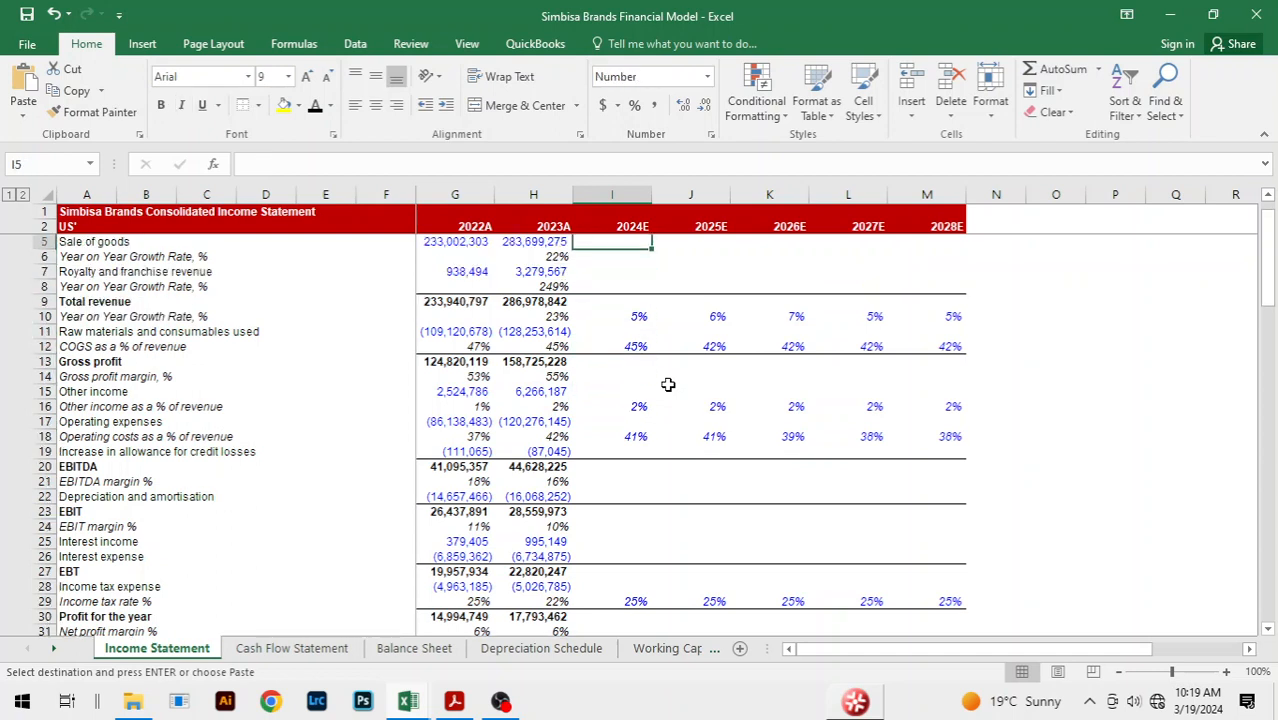
pyautogui.press('Down')
pyautogui.press('Down')
pyautogui.press('Down')
pyautogui.press('Escape')
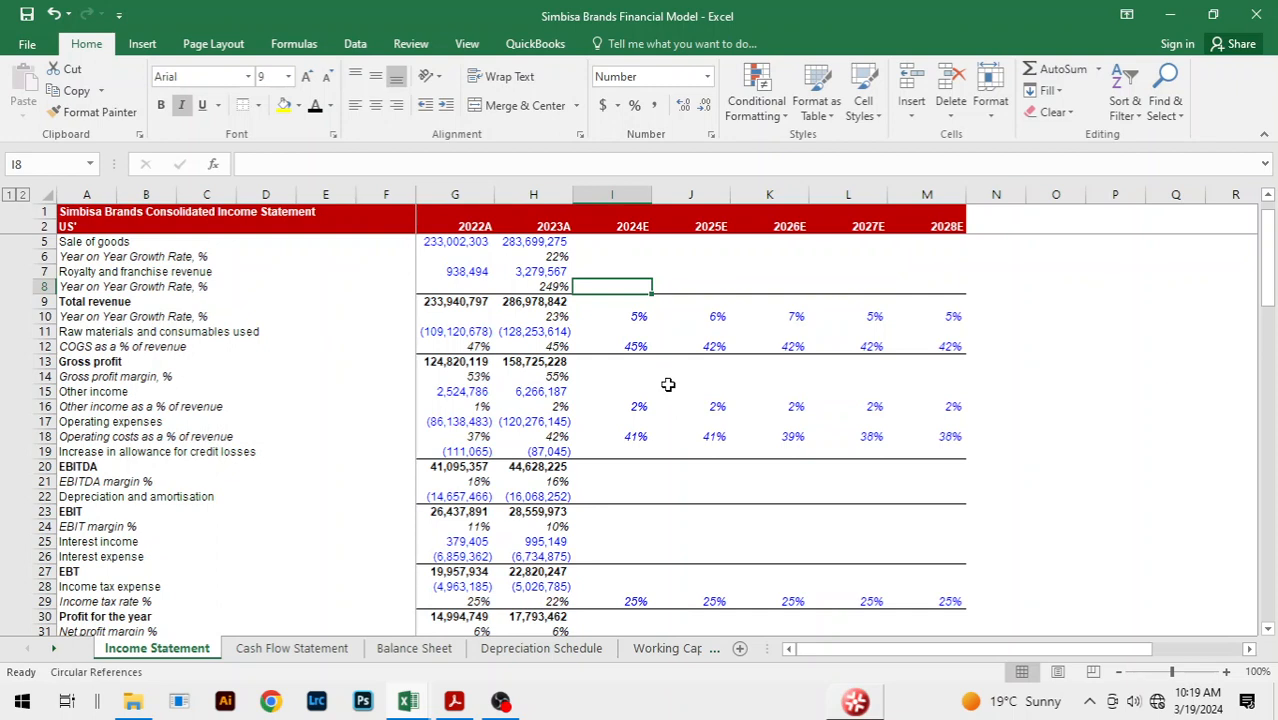
pyautogui.press('Down')
pyautogui.press('Down')
pyautogui.press('Down')
pyautogui.press('Down')
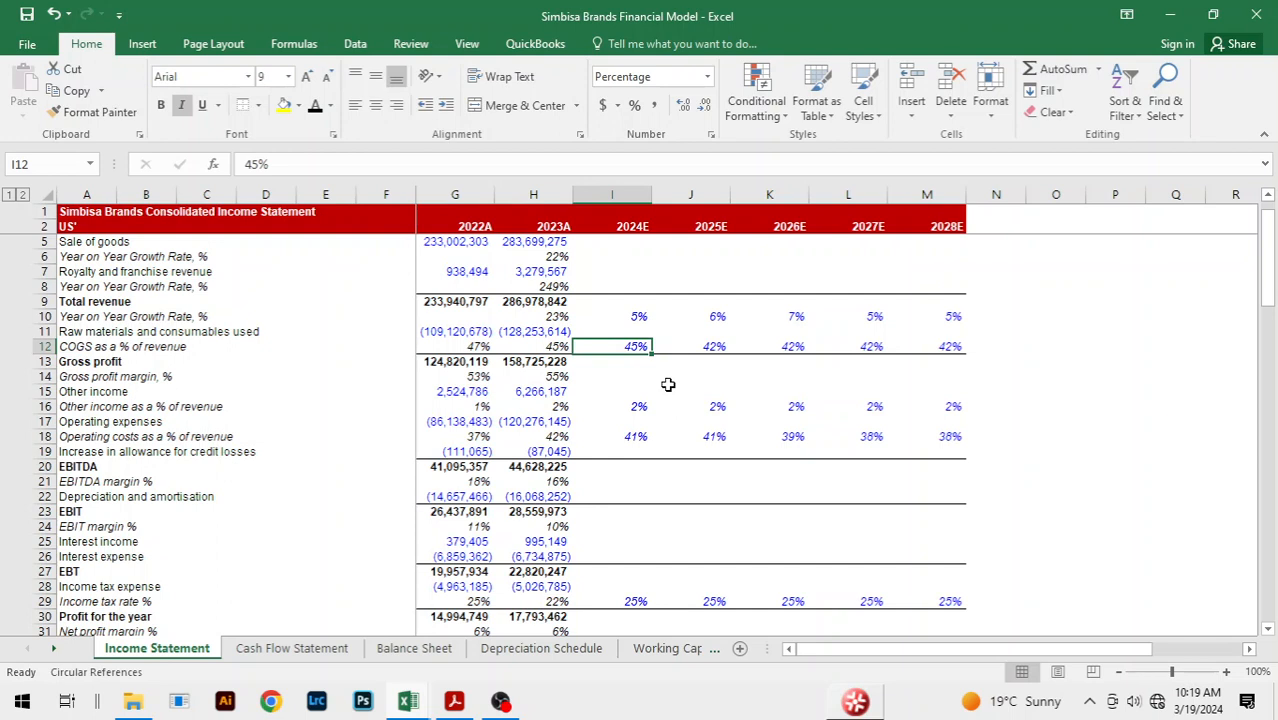
pyautogui.press('Down')
pyautogui.press('Down')
pyautogui.press('Down')
pyautogui.press('Down')
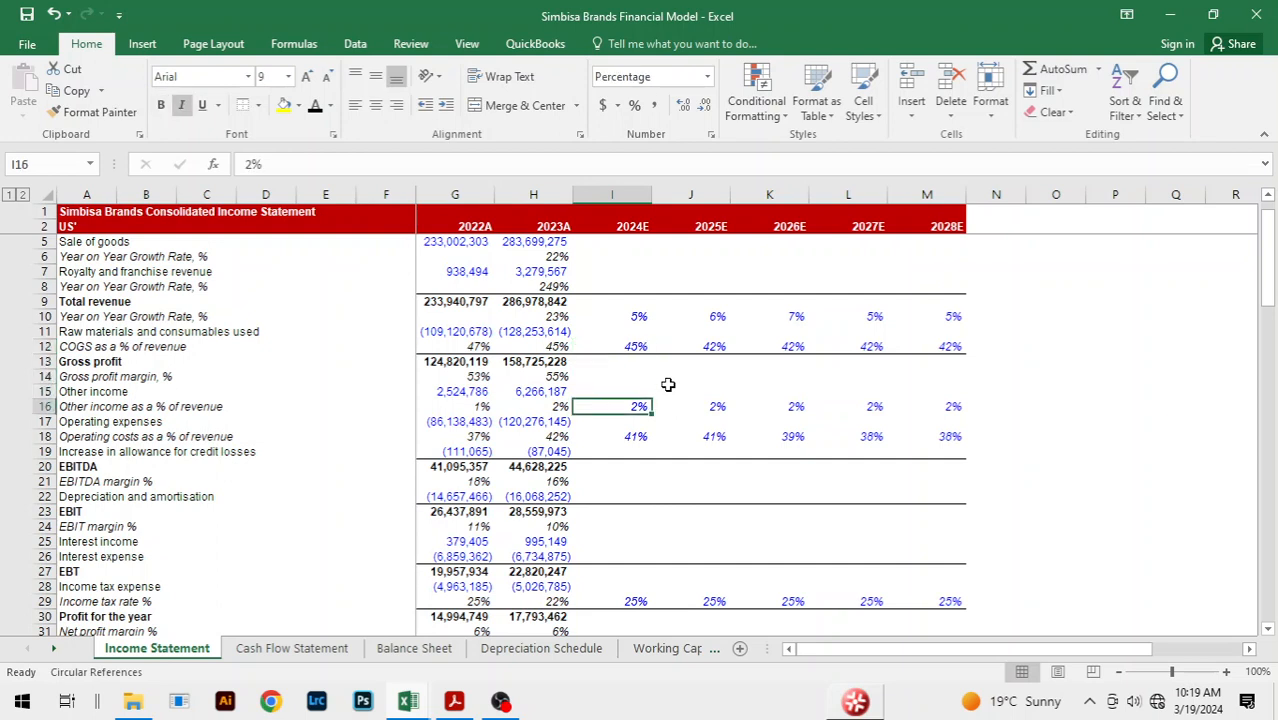
pyautogui.press('Down')
pyautogui.press('Down')
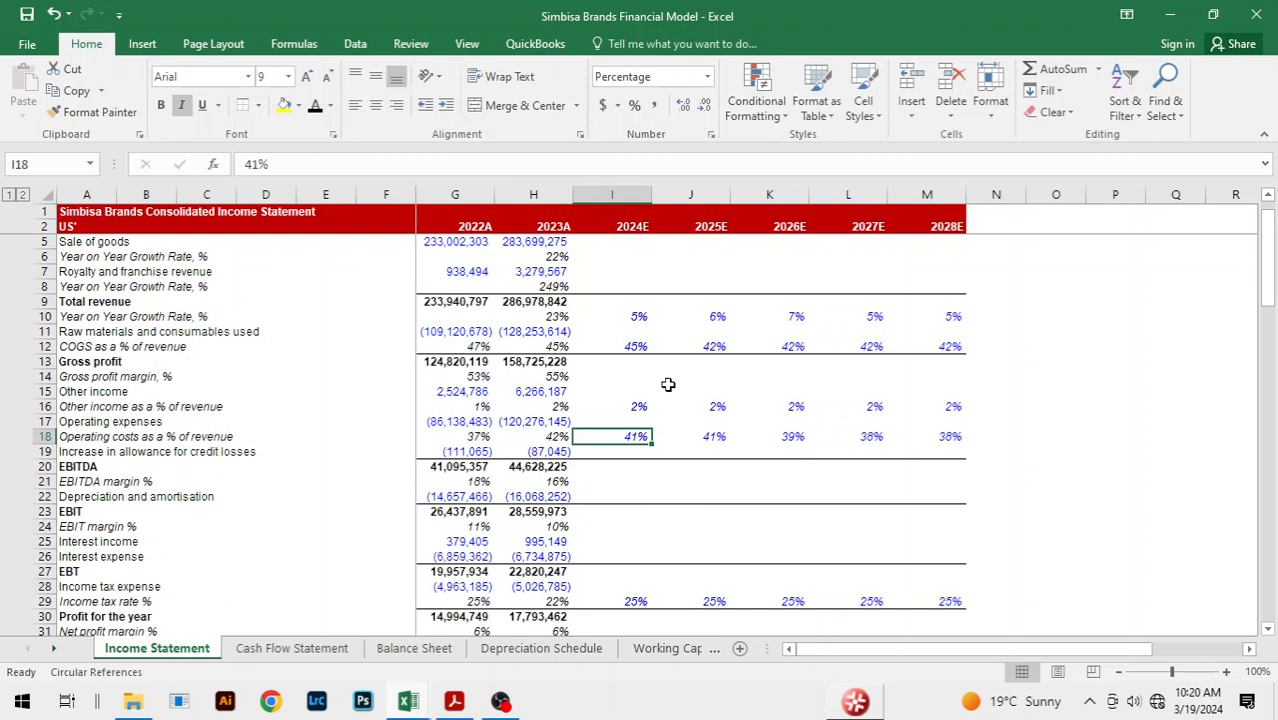
pyautogui.press('Down')
pyautogui.press('Down')
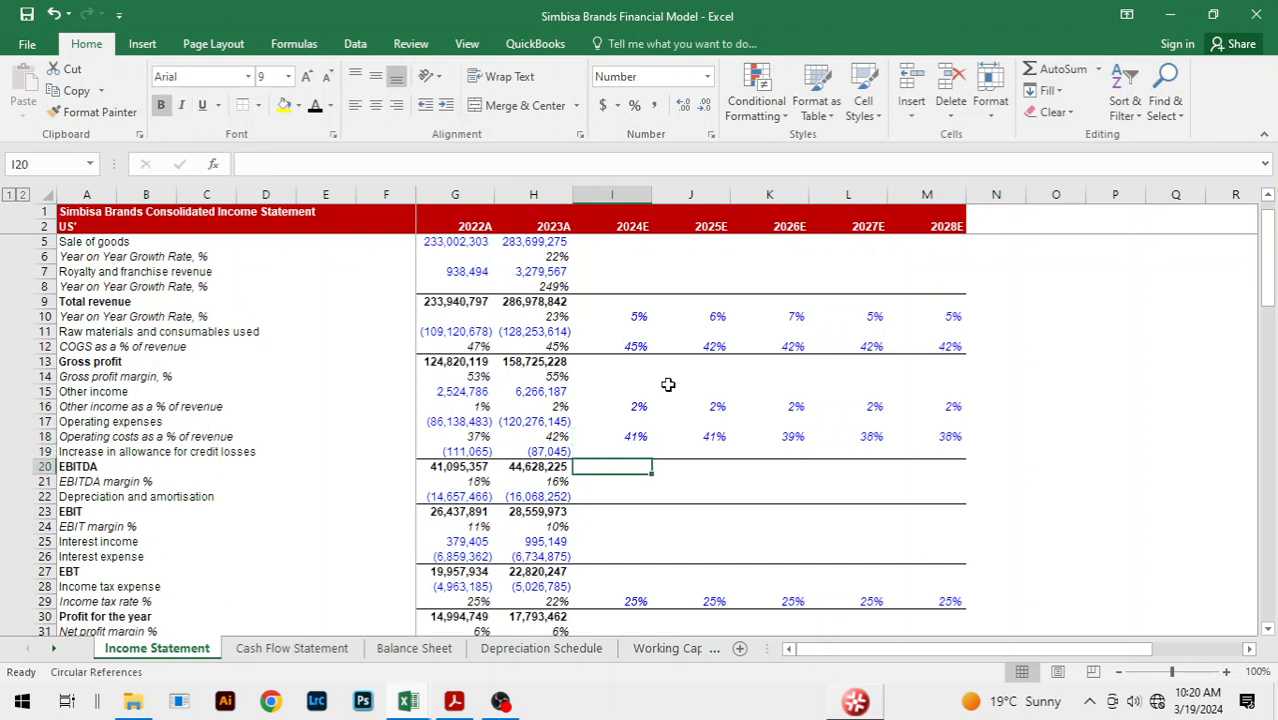
# - Review the 2024E column from the allowance for credit losses through depreciation, interest and tax to the adjusted profit lines
pyautogui.press('Up')
pyautogui.press('Up')
pyautogui.press('Down')
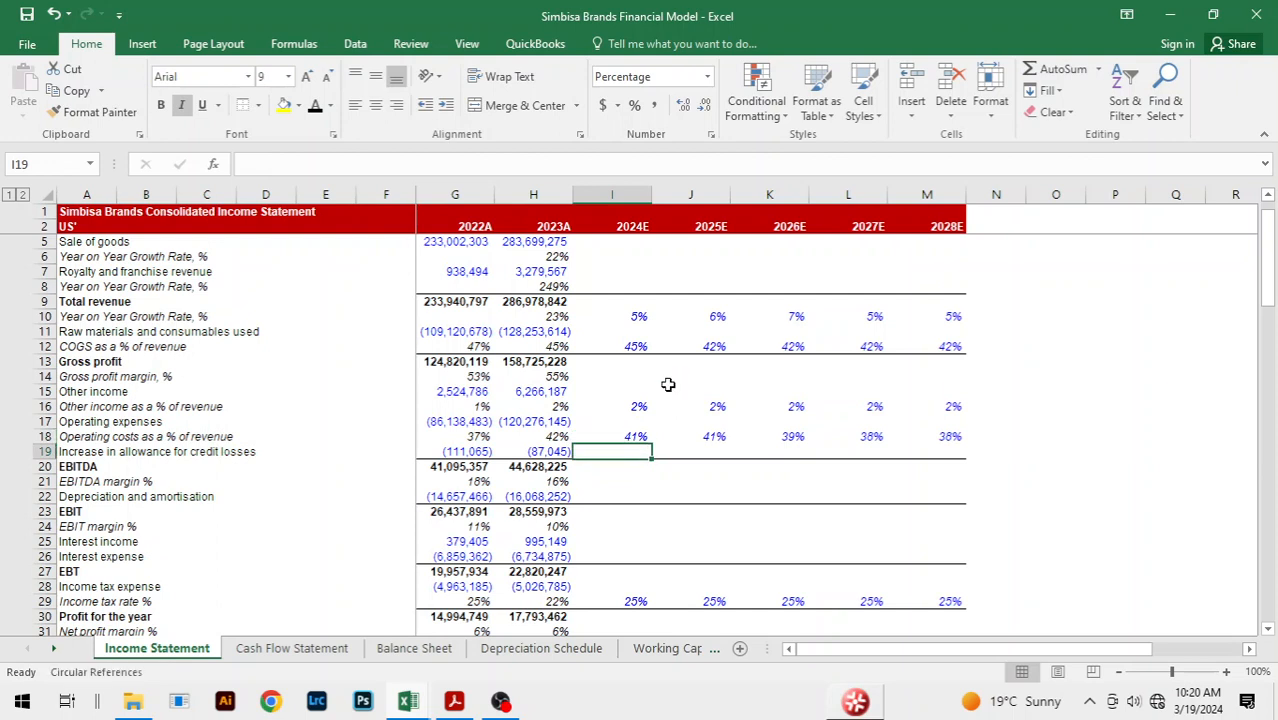
pyautogui.press('Down')
pyautogui.press('Down')
pyautogui.press('Down')
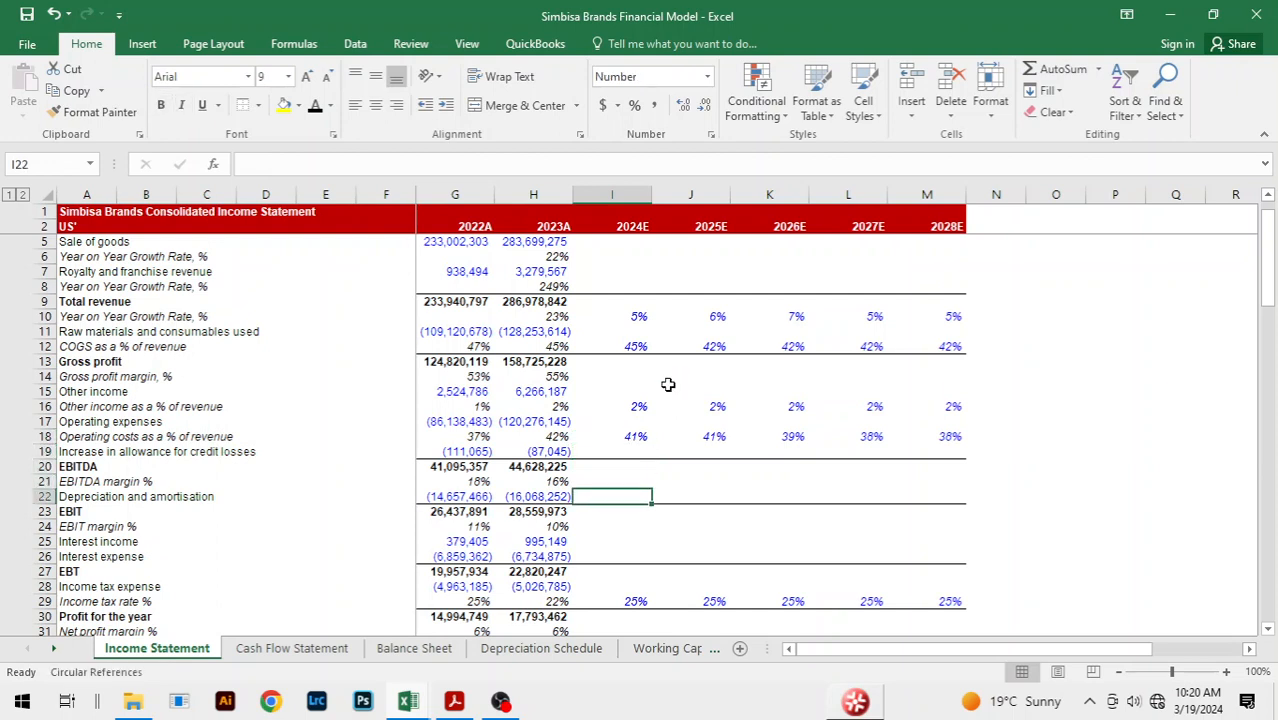
pyautogui.press('Down')
pyautogui.press('Down')
pyautogui.press('Down')
pyautogui.press('Down')
pyautogui.press('Down')
pyautogui.press('Down')
pyautogui.press('Down')
pyautogui.press('Down')
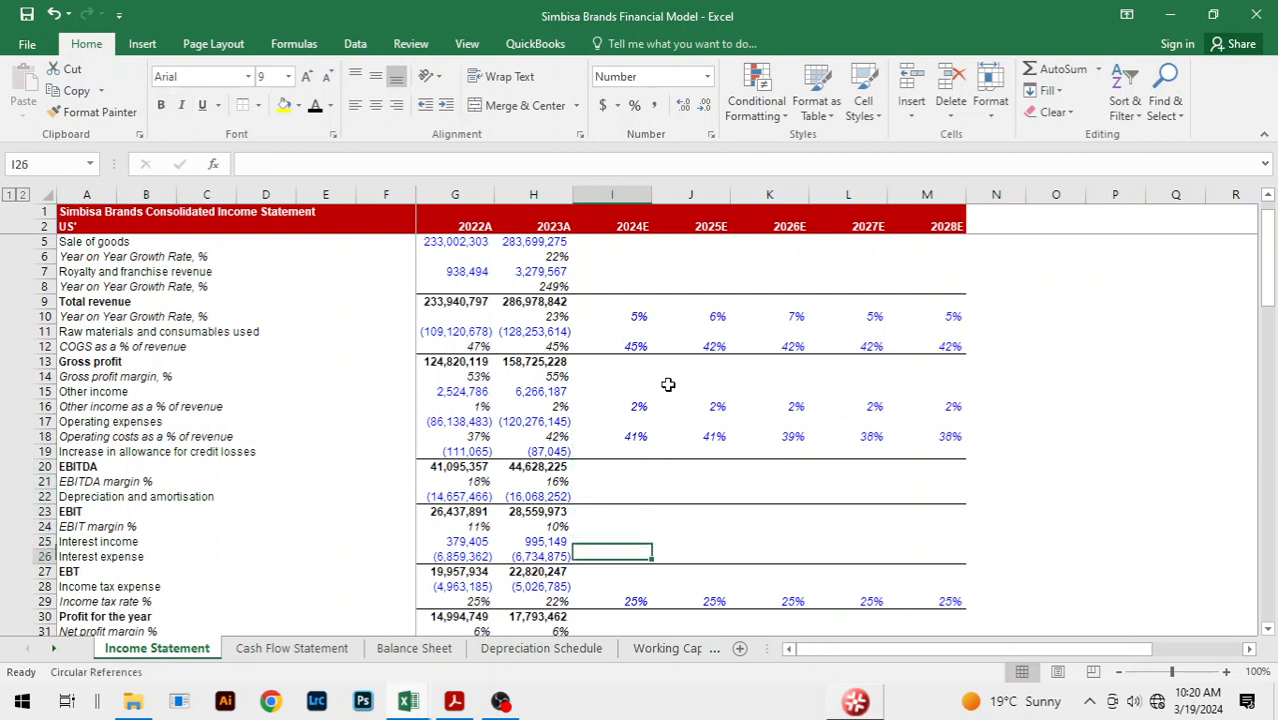
pyautogui.press('Down')
pyautogui.press('Down')
pyautogui.press('Up')
pyautogui.press('Up')
pyautogui.press('Up')
pyautogui.press('Up')
pyautogui.press('Up')
pyautogui.press('Up')
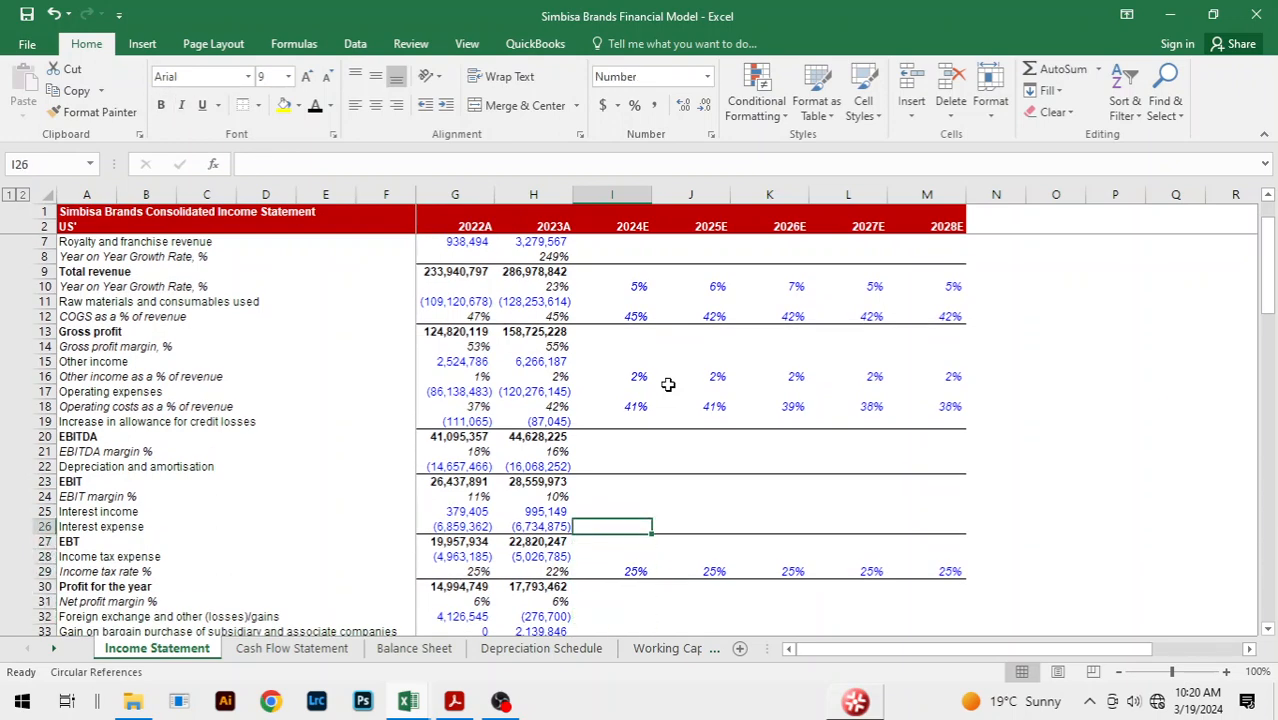
pyautogui.press('Down')
pyautogui.press('Down')
pyautogui.press('Up')
pyautogui.press('Up')
pyautogui.press('Up')
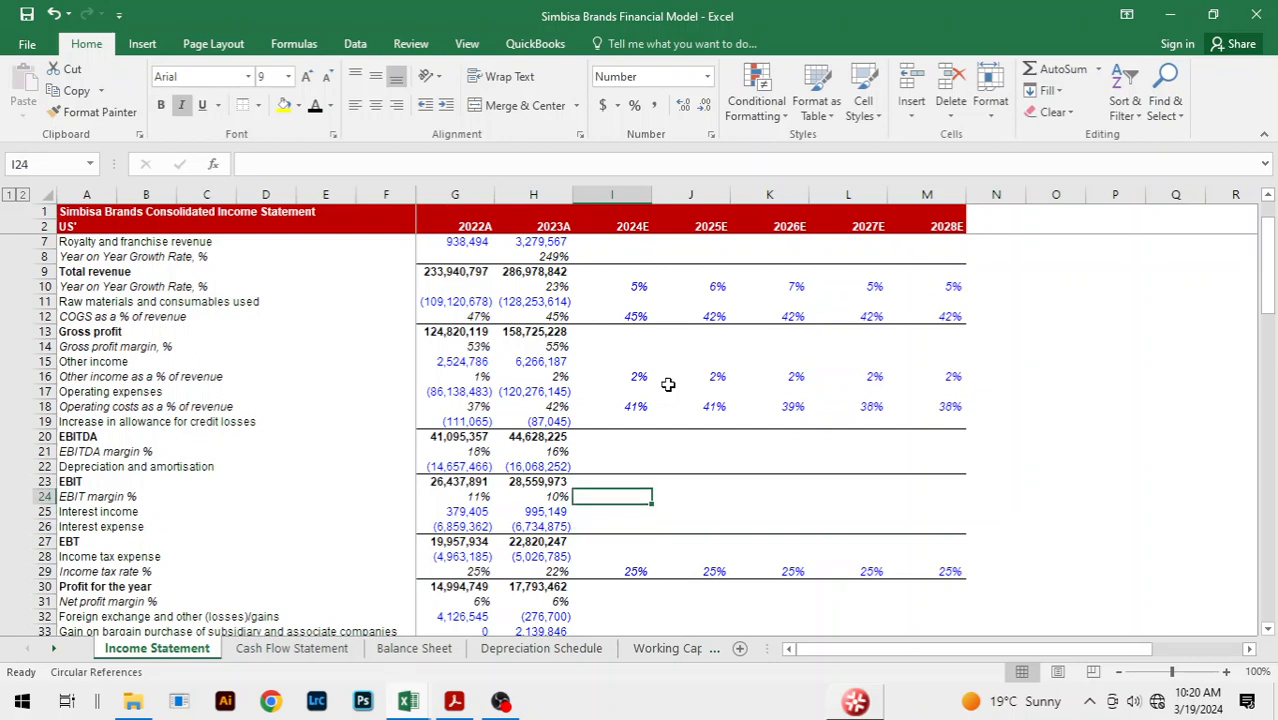
pyautogui.press('Down')
pyautogui.press('Down')
pyautogui.press('Down')
pyautogui.press('Down')
pyautogui.press('Down')
pyautogui.press('Down')
pyautogui.press('Down')
pyautogui.press('Down')
pyautogui.press('Down')
pyautogui.press('Down')
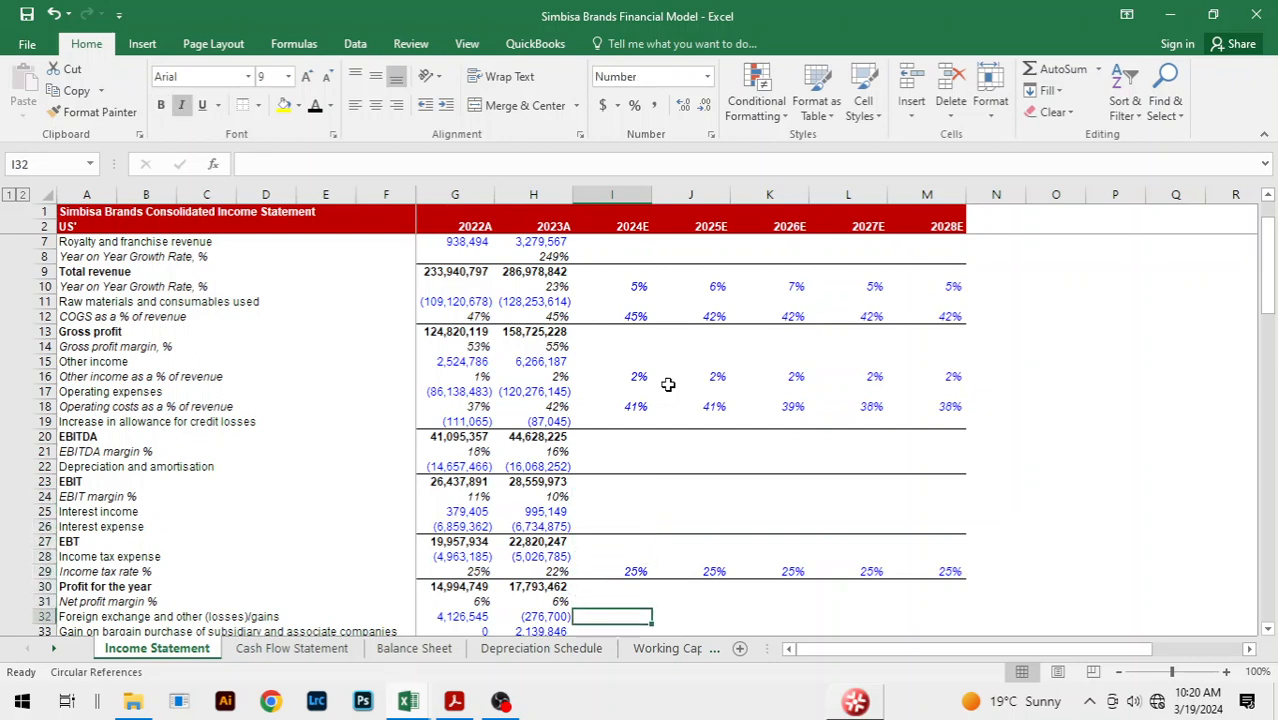
pyautogui.press('Down')
pyautogui.press('Down')
pyautogui.press('Down')
# - Enter 0 for 2024E in I32:I36, from foreign exchange (losses)/gains to profit from associate companies
pyautogui.press('Up')
pyautogui.press('Up')
pyautogui.press('Up')
pyautogui.press('Up')
pyautogui.press('Up')
pyautogui.press('Up')
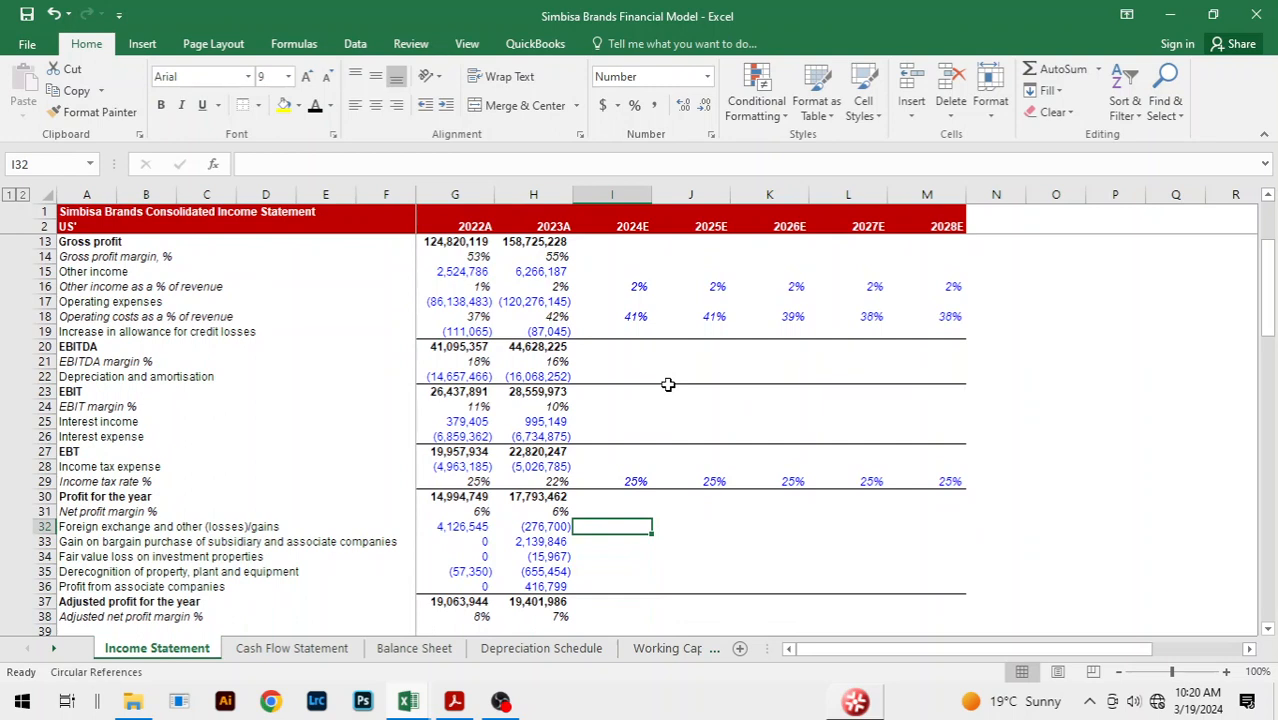
pyautogui.write('0')
pyautogui.press('Return')
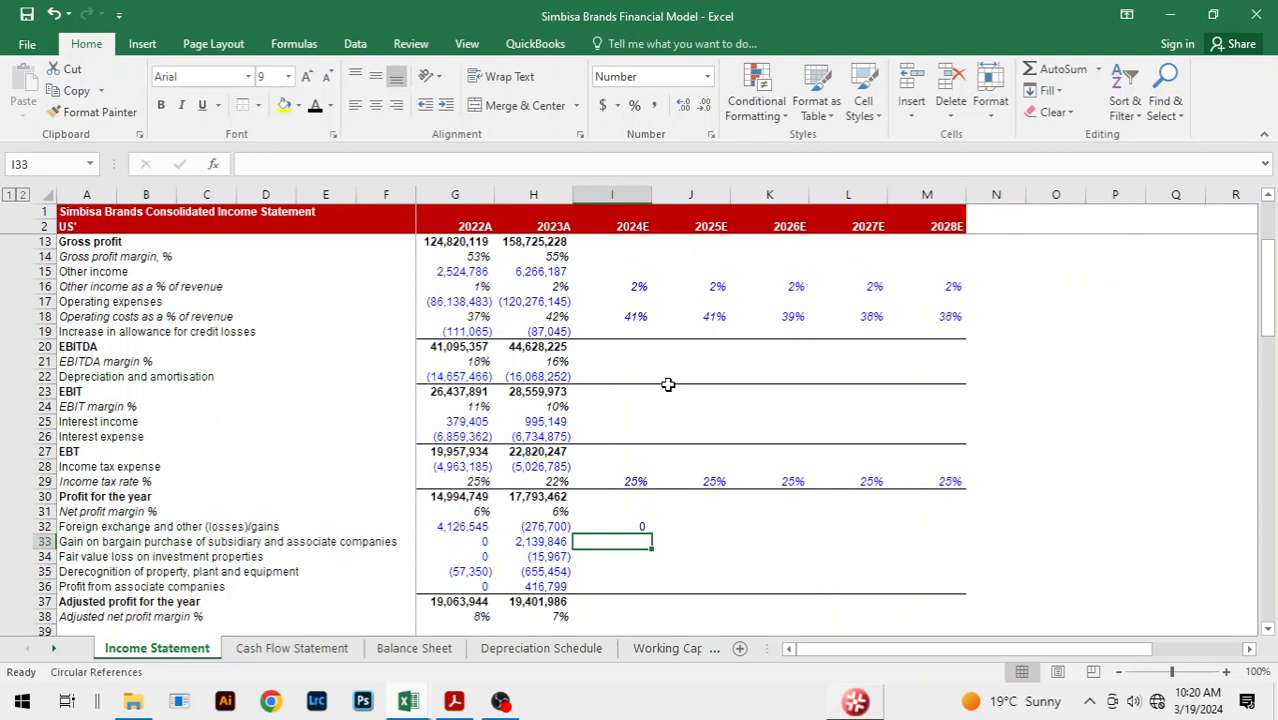
pyautogui.write('0')
pyautogui.press('Return')
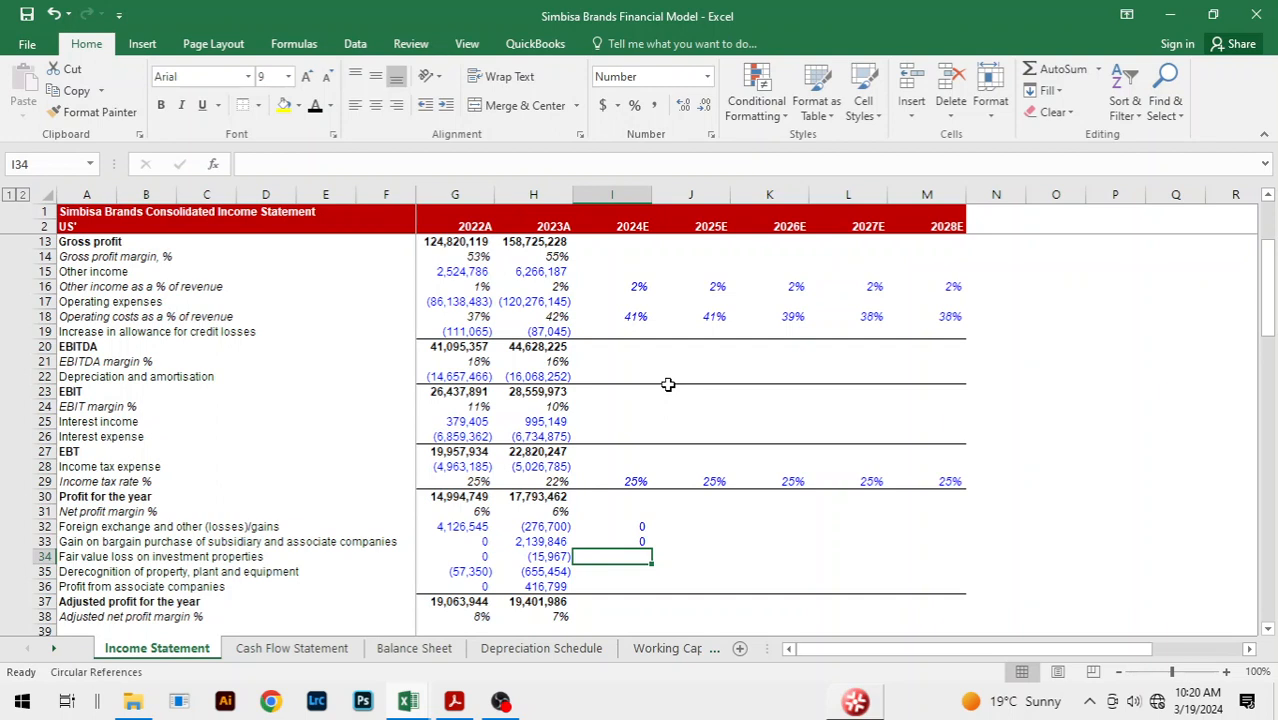
pyautogui.write('0')
pyautogui.press('Return')
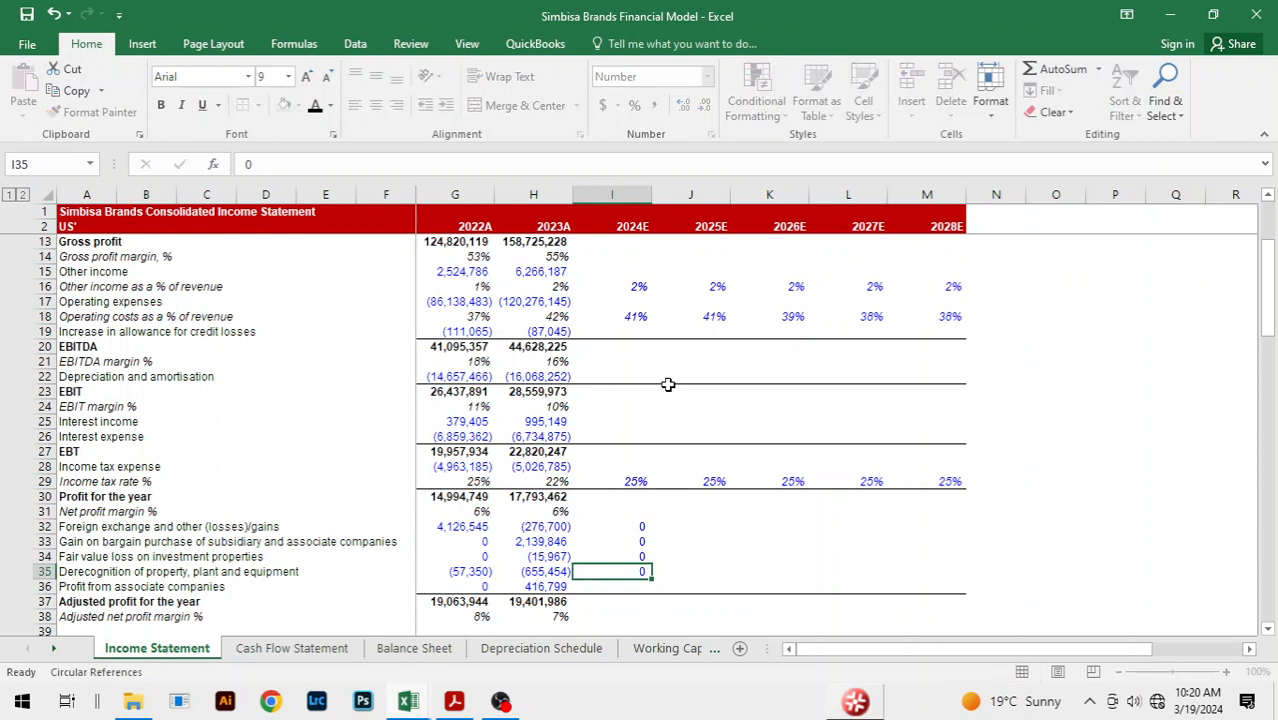
pyautogui.write('0')
pyautogui.press('Return')
pyautogui.press('Return')
pyautogui.press('Up')
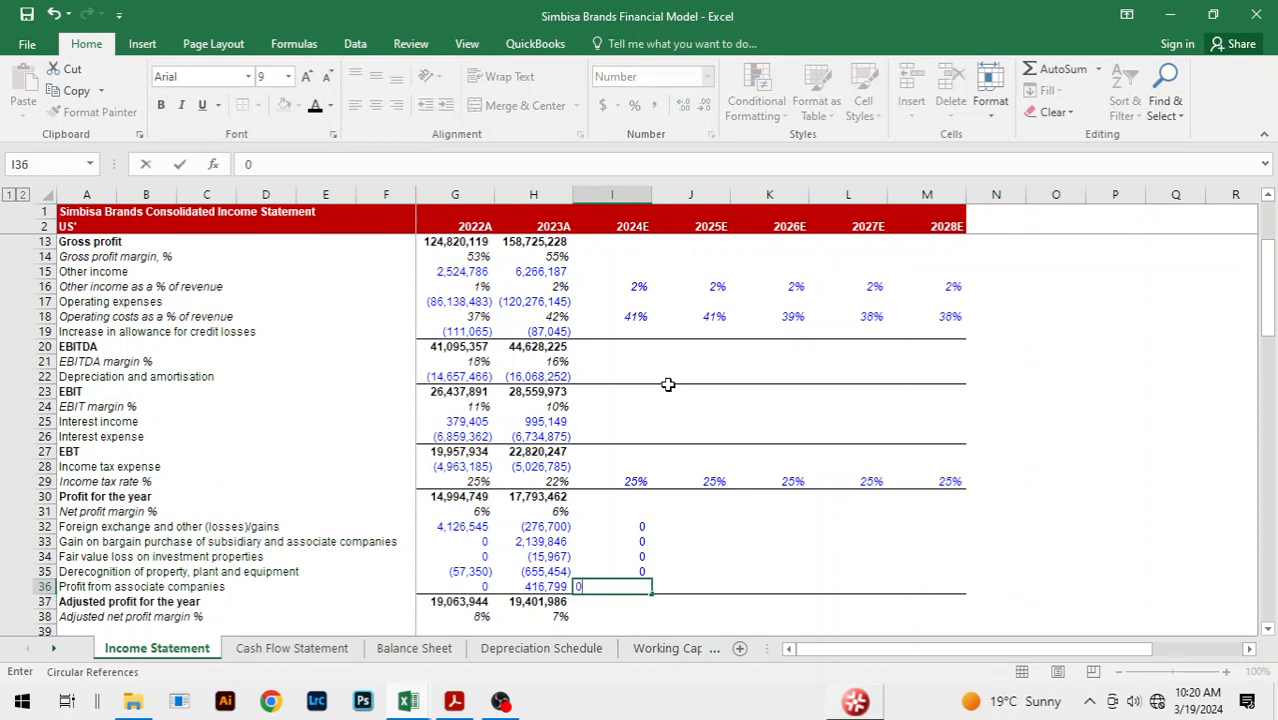
pyautogui.write('0')
# - Fill the 2024E zeros in I32:I36 across to 2028E in column M
pyautogui.press('Up')
pyautogui.press('Up')
pyautogui.press('Up')
pyautogui.press('Up')
pyautogui.hotkey('shift', 'Down')
pyautogui.hotkey('shift', 'Down')
pyautogui.hotkey('shift', 'Down')
pyautogui.hotkey('shift', 'Down')
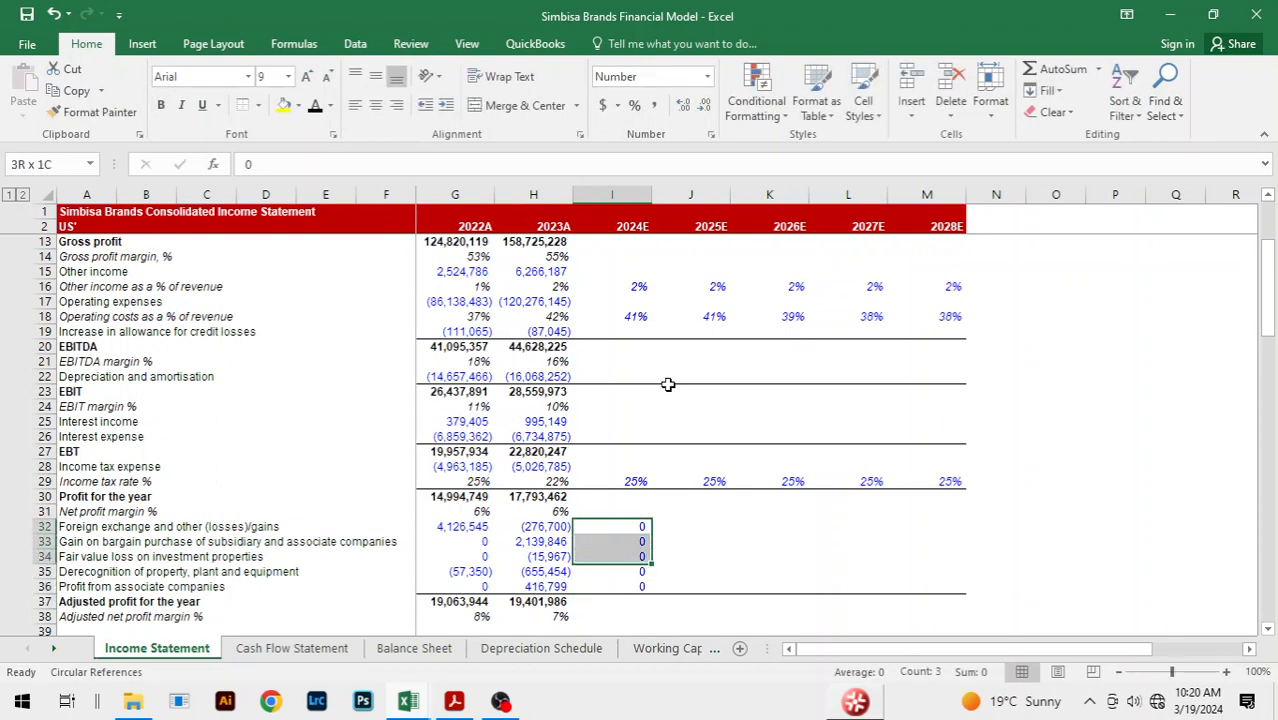
pyautogui.hotkey('shift', 'Right')
pyautogui.hotkey('shift', 'Right')
pyautogui.hotkey('shift', 'Right')
pyautogui.hotkey('shift', 'Right')
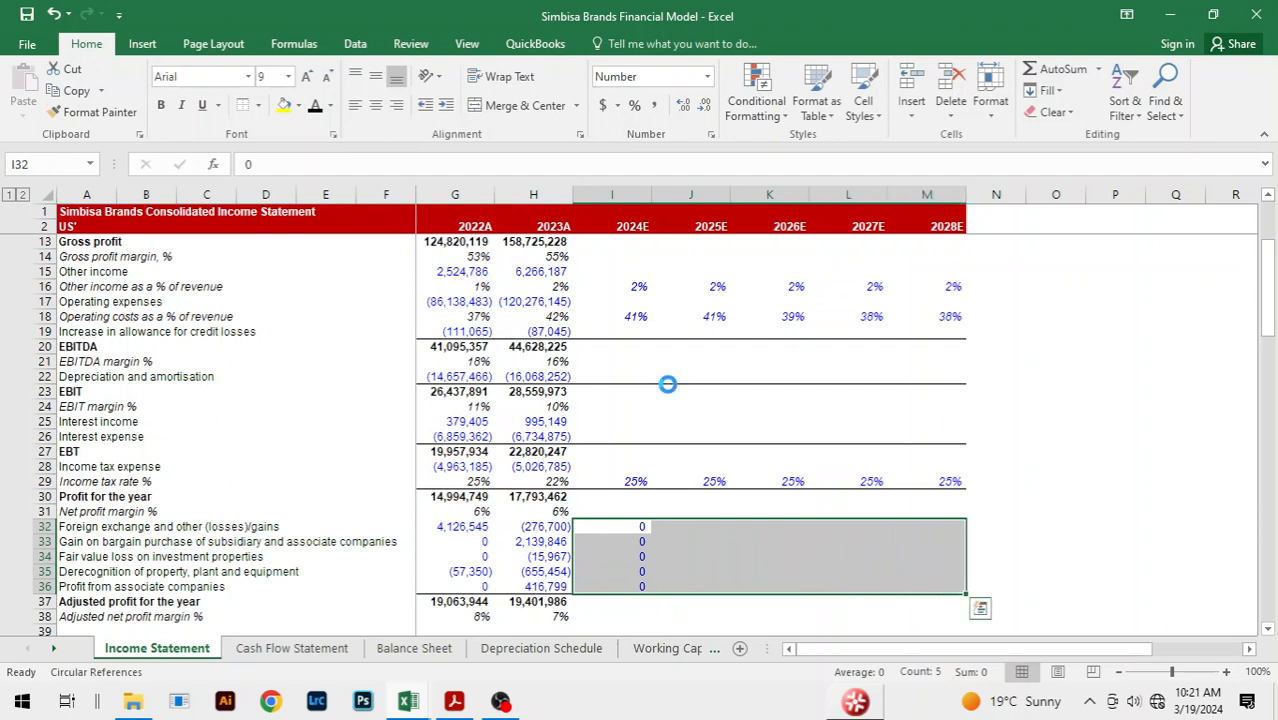
pyautogui.hotkey('ctrl', 'r')
# - Remove the top border from the 2024E–2028E total revenue cells I9:M9
pyautogui.press('Down')
pyautogui.press('Down')
pyautogui.press('Down')
pyautogui.press('Down')
pyautogui.press('Down')
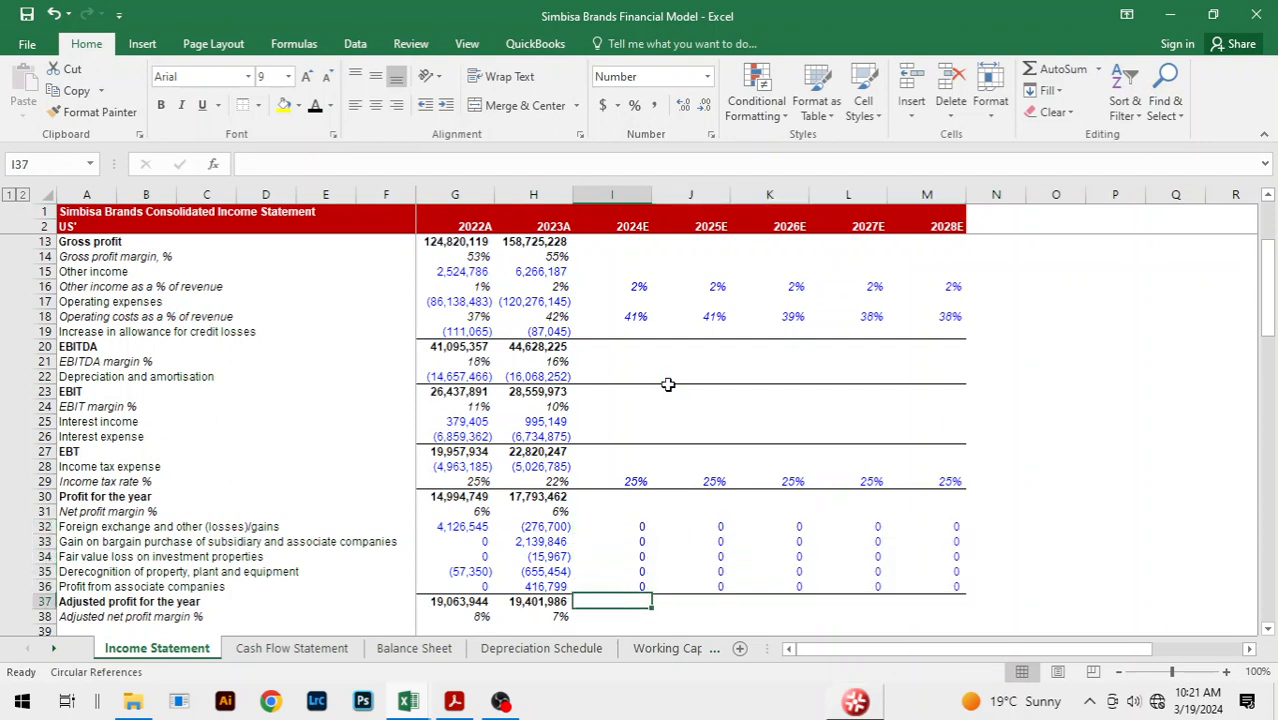
pyautogui.press('Up')
pyautogui.press('Up')
pyautogui.press('Up')
pyautogui.press('Up')
pyautogui.press('Up')
pyautogui.press('Up')
pyautogui.press('Up')
pyautogui.press('Up')
pyautogui.press('Up')
pyautogui.press('Up')
pyautogui.press('Up')
pyautogui.press('Up')
pyautogui.press('Up')
pyautogui.press('Up')
pyautogui.press('Up')
pyautogui.press('Up')
pyautogui.press('Up')
pyautogui.press('Up')
pyautogui.press('Up')
pyautogui.press('Up')
pyautogui.press('Up')
pyautogui.press('Up')
pyautogui.press('Up')
pyautogui.press('Up')
pyautogui.press('Up')
pyautogui.press('Up')
pyautogui.press('Up')
pyautogui.press('Up')
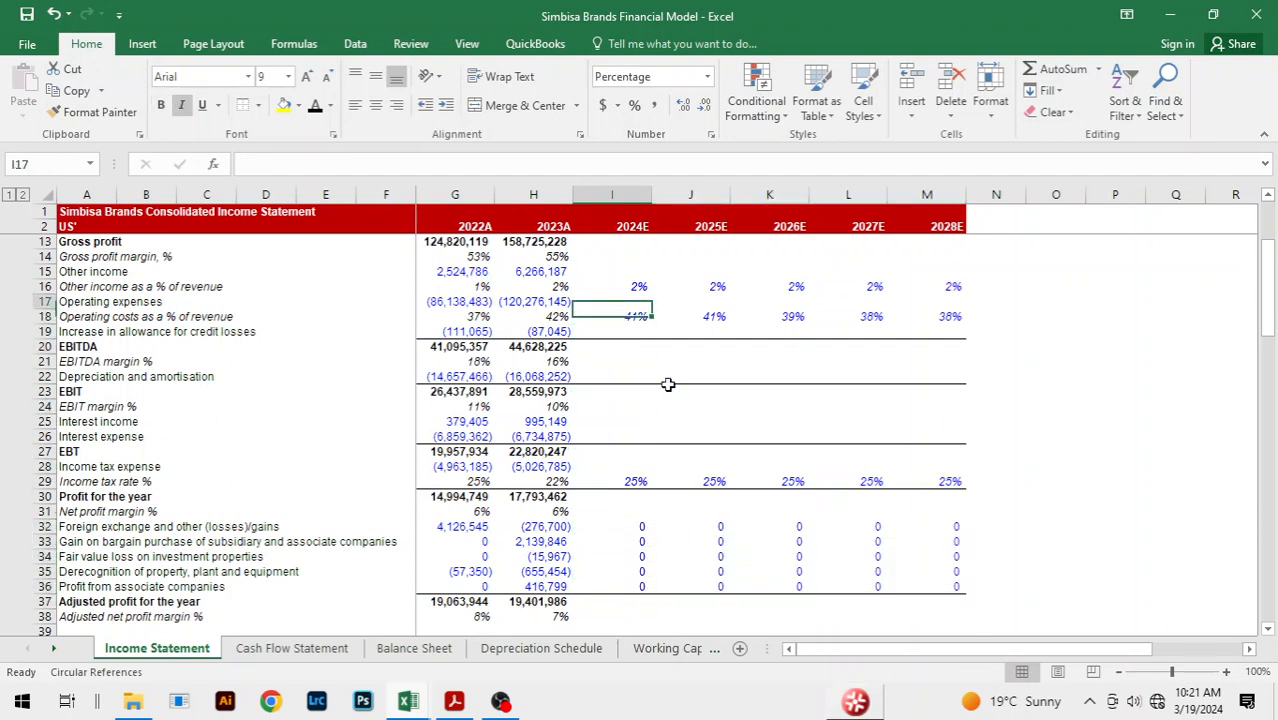
pyautogui.press('Up')
pyautogui.press('Up')
pyautogui.press('Up')
pyautogui.press('Up')
pyautogui.press('Up')
pyautogui.press('Up')
pyautogui.press('Up')
pyautogui.press('Up')
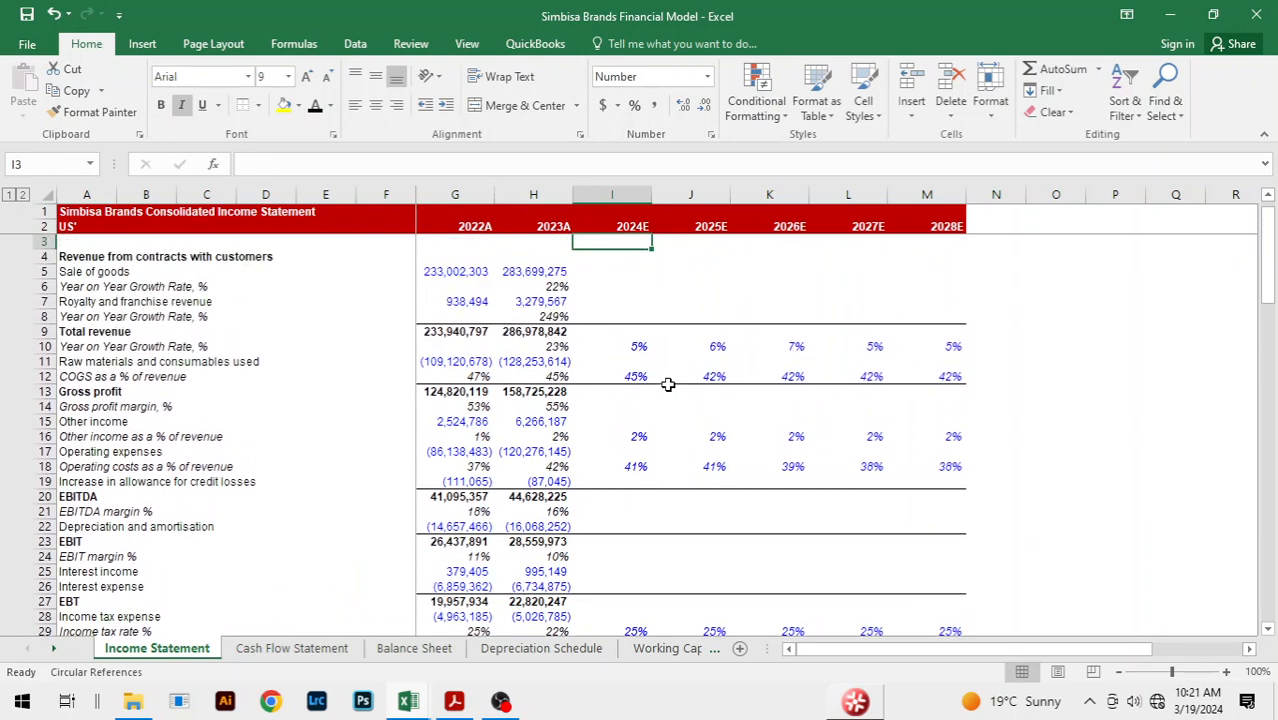
pyautogui.press('Down')
pyautogui.press('Down')
pyautogui.press('Down')
pyautogui.press('Down')
pyautogui.press('Down')
pyautogui.press('Down')
pyautogui.press('Down')
pyautogui.press('Down')
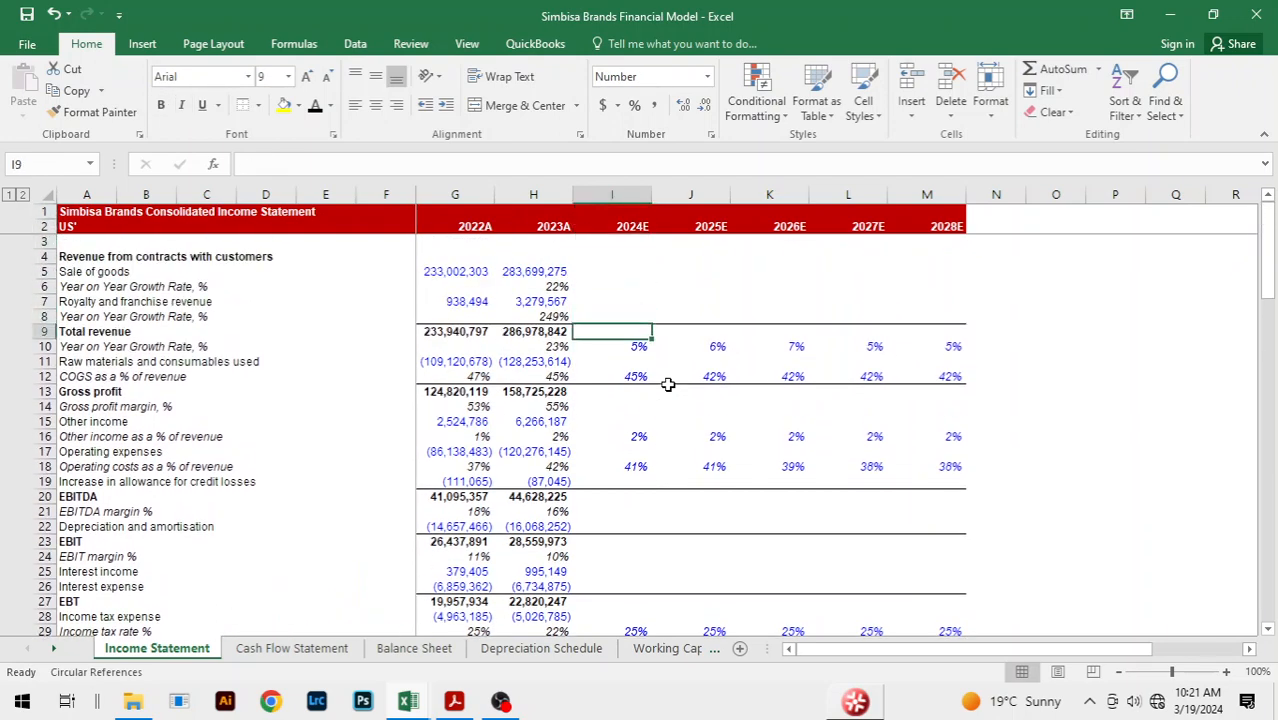
pyautogui.hotkey('shift', 'Right')
pyautogui.hotkey('shift', 'Right')
pyautogui.hotkey('shift', 'Right')
pyautogui.hotkey('shift', 'Right')
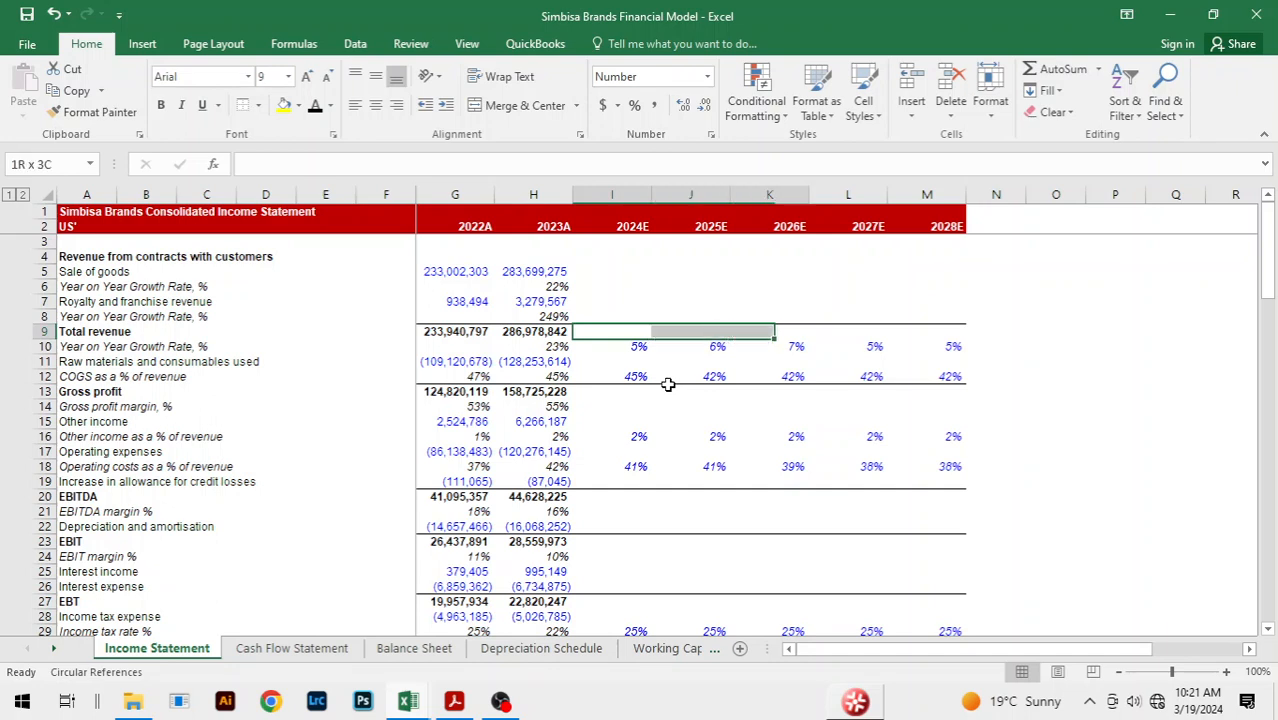
pyautogui.hotkey('alt', 'h')
pyautogui.press('b')
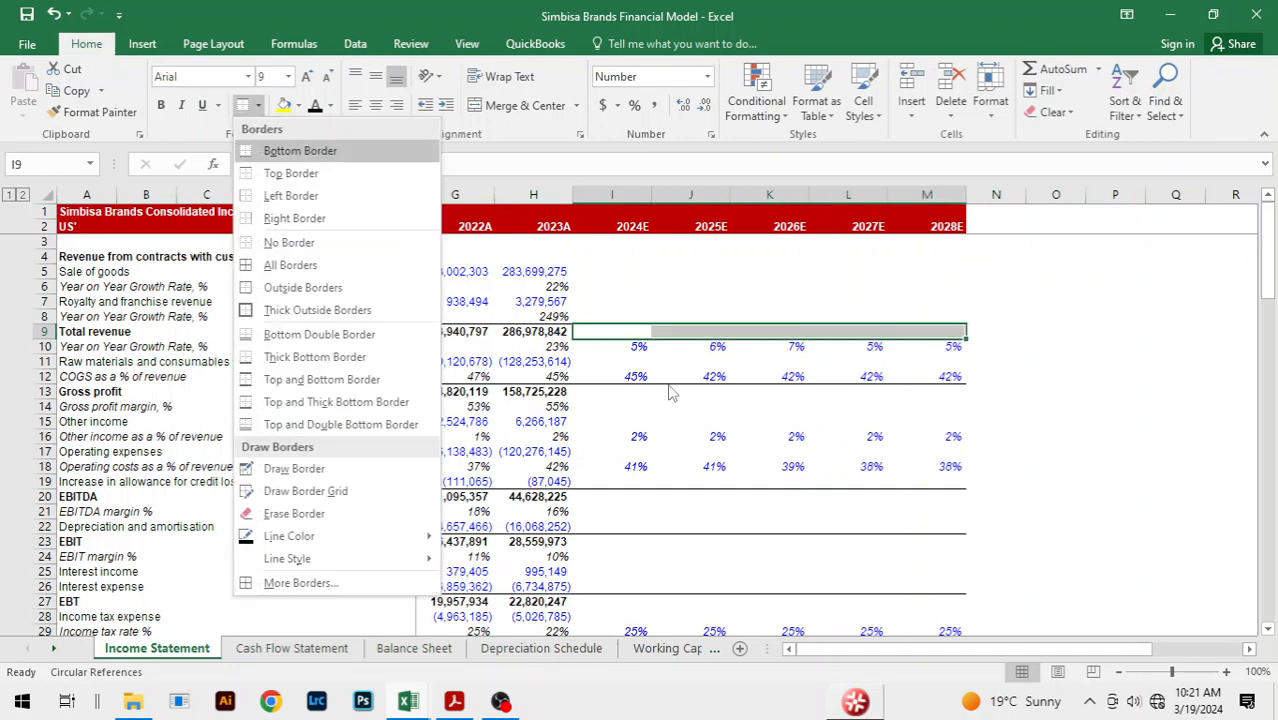
pyautogui.press('p')
pyautogui.press('Down')
pyautogui.press('Down')
pyautogui.press('Down')
pyautogui.press('Down')
pyautogui.press('Down')
pyautogui.press('Down')
pyautogui.press('Down')
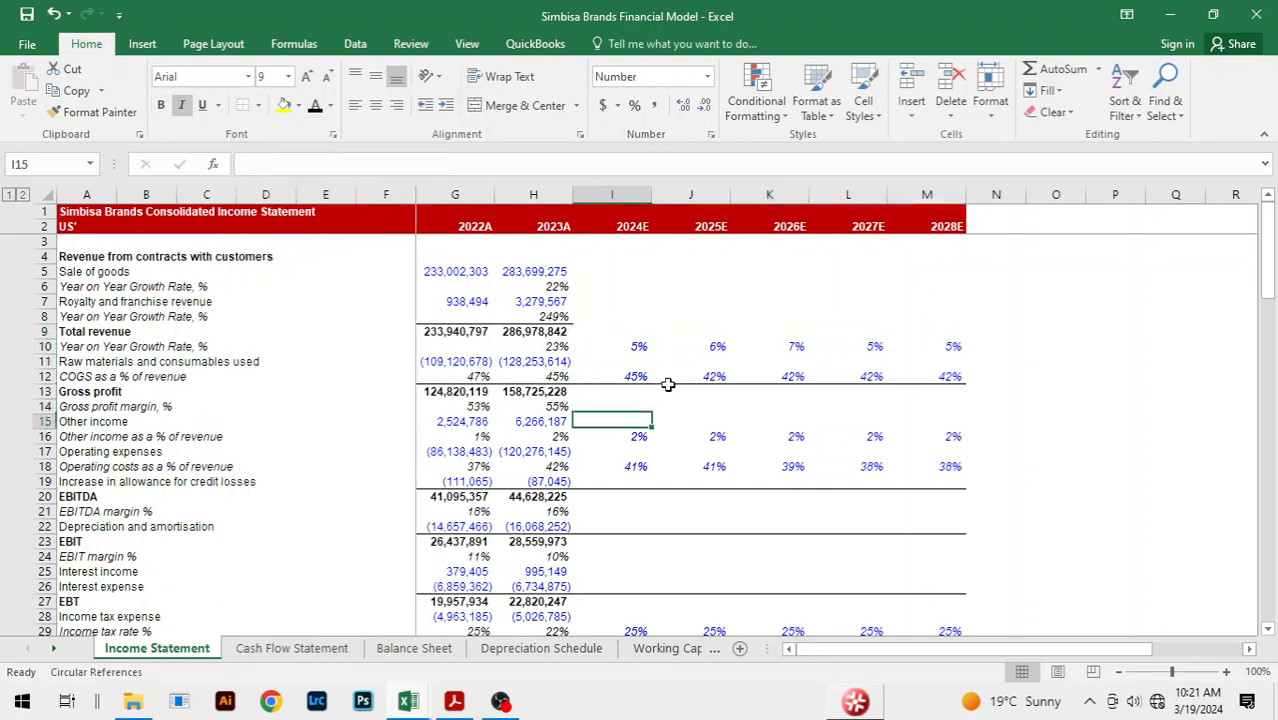
# - Review the income statement line items in column A from operating expenses down to the share count rows and back up to the title
pyautogui.press('Left')
pyautogui.press('Left')
pyautogui.press('Left')
pyautogui.press('Left')
pyautogui.press('Left')
pyautogui.press('Left')
pyautogui.press('Left')
pyautogui.press('Left')
pyautogui.press('Down')
pyautogui.press('Down')
pyautogui.press('Down')
pyautogui.press('Down')
pyautogui.press('Down')
pyautogui.press('Down')
pyautogui.press('Down')
pyautogui.press('Down')
pyautogui.press('Down')
pyautogui.press('Down')
pyautogui.press('Down')
pyautogui.press('Down')
pyautogui.press('Down')
pyautogui.press('Down')
pyautogui.press('Down')
pyautogui.press('Down')
pyautogui.press('Down')
pyautogui.press('Down')
pyautogui.press('Down')
pyautogui.press('Down')
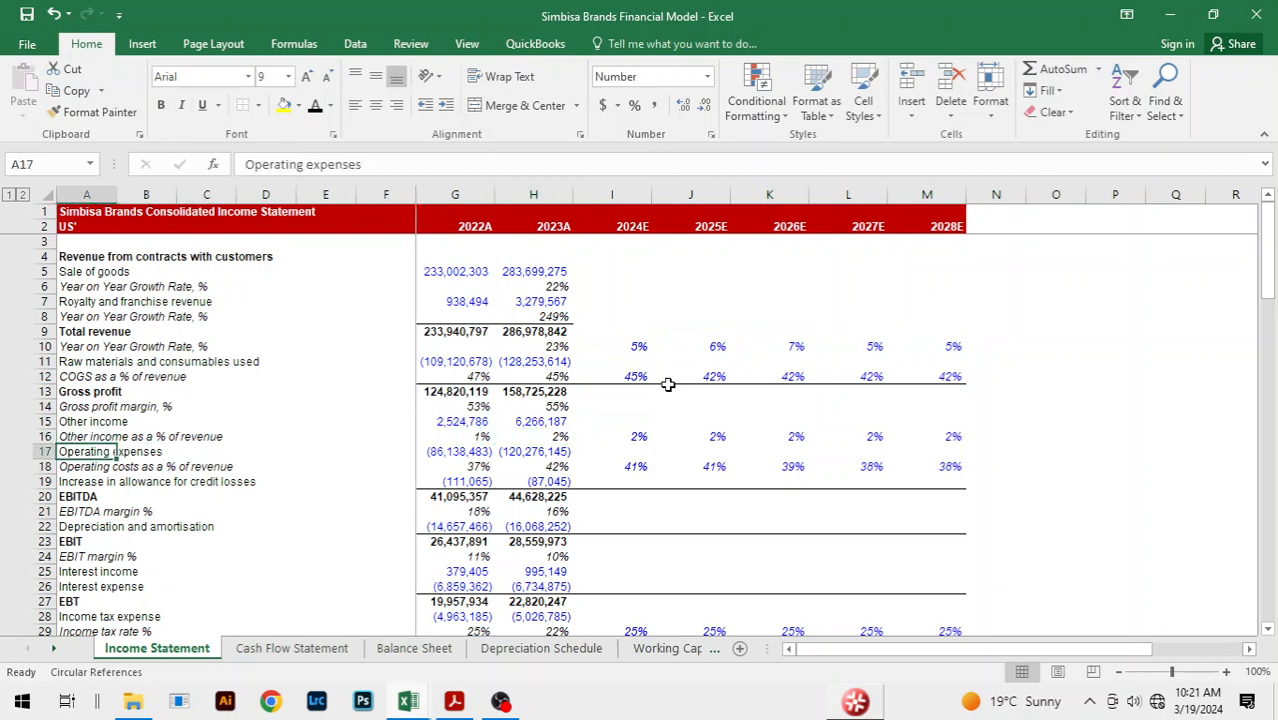
pyautogui.press('Down')
pyautogui.press('Down')
pyautogui.press('Down')
pyautogui.press('Down')
pyautogui.press('Up')
pyautogui.press('Up')
pyautogui.press('Up')
pyautogui.press('Up')
pyautogui.press('Up')
pyautogui.press('Up')
pyautogui.press('Up')
pyautogui.press('Up')
pyautogui.press('Up')
pyautogui.press('Up')
pyautogui.press('Up')
pyautogui.press('Up')
pyautogui.press('Up')
pyautogui.press('Up')
pyautogui.press('Up')
pyautogui.press('Up')
pyautogui.press('Up')
pyautogui.press('Up')
pyautogui.press('Up')
pyautogui.press('Up')
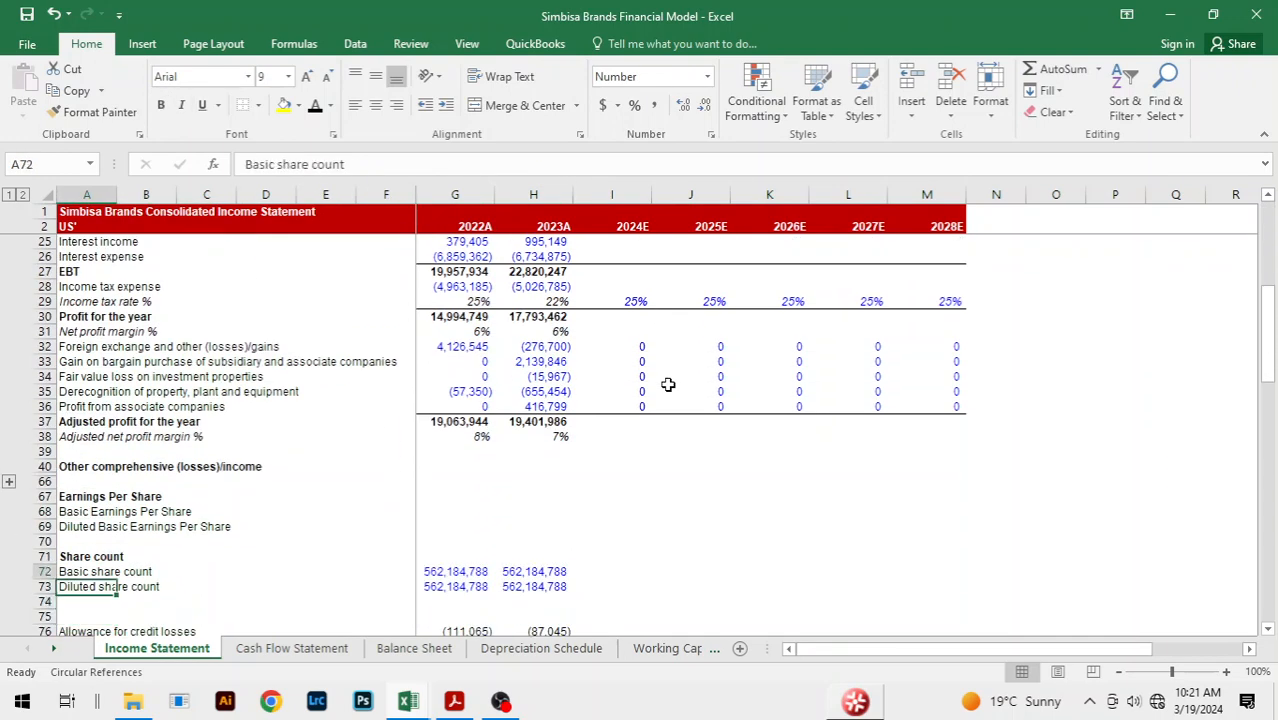
pyautogui.press('Up')
pyautogui.press('Up')
pyautogui.press('Up')
pyautogui.press('Up')
pyautogui.press('Up')
pyautogui.press('Up')
pyautogui.press('Up')
pyautogui.press('Up')
pyautogui.press('Up')
pyautogui.press('Up')
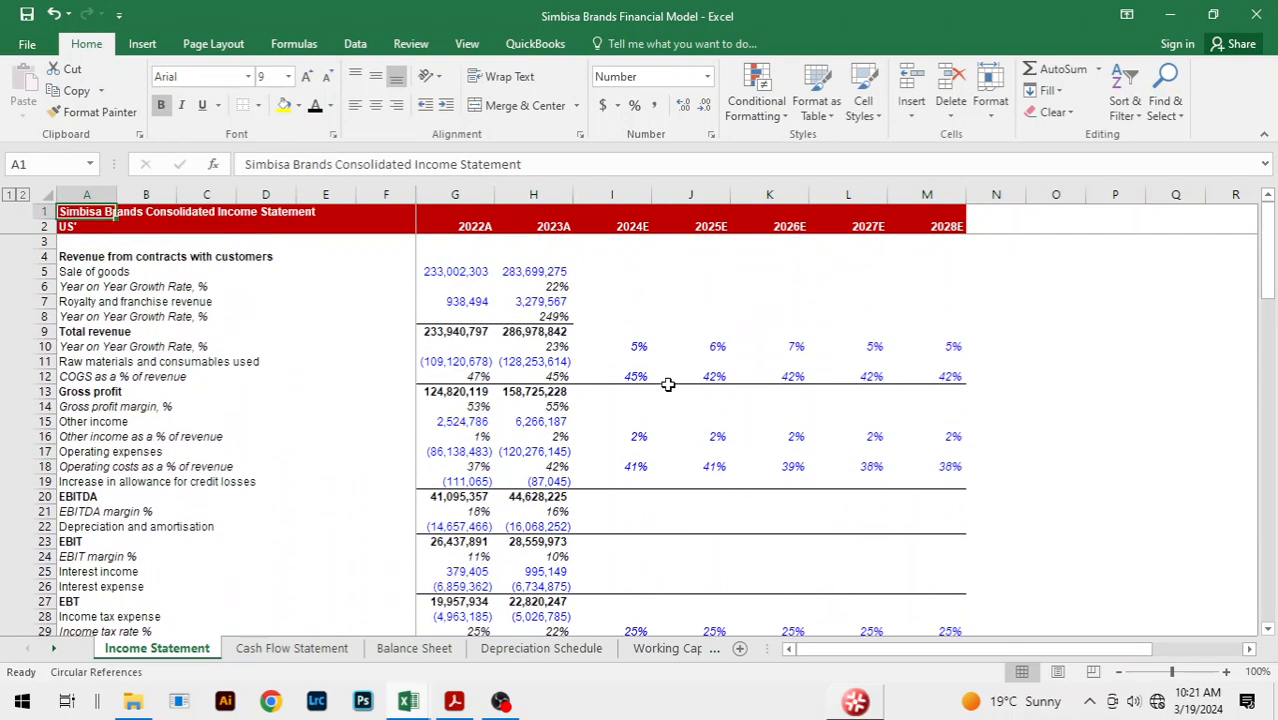
# - Enter the 2024E total revenue formula =H9*(1+I10) in I9, growing the 2023A revenue by the growth rate assumption
pyautogui.press('Down')
pyautogui.press('Down')
pyautogui.press('Right')
pyautogui.press('Right')
pyautogui.press('Right')
pyautogui.press('Right')
pyautogui.press('Right')
pyautogui.press('Right')
pyautogui.press('Right')
pyautogui.press('Right')
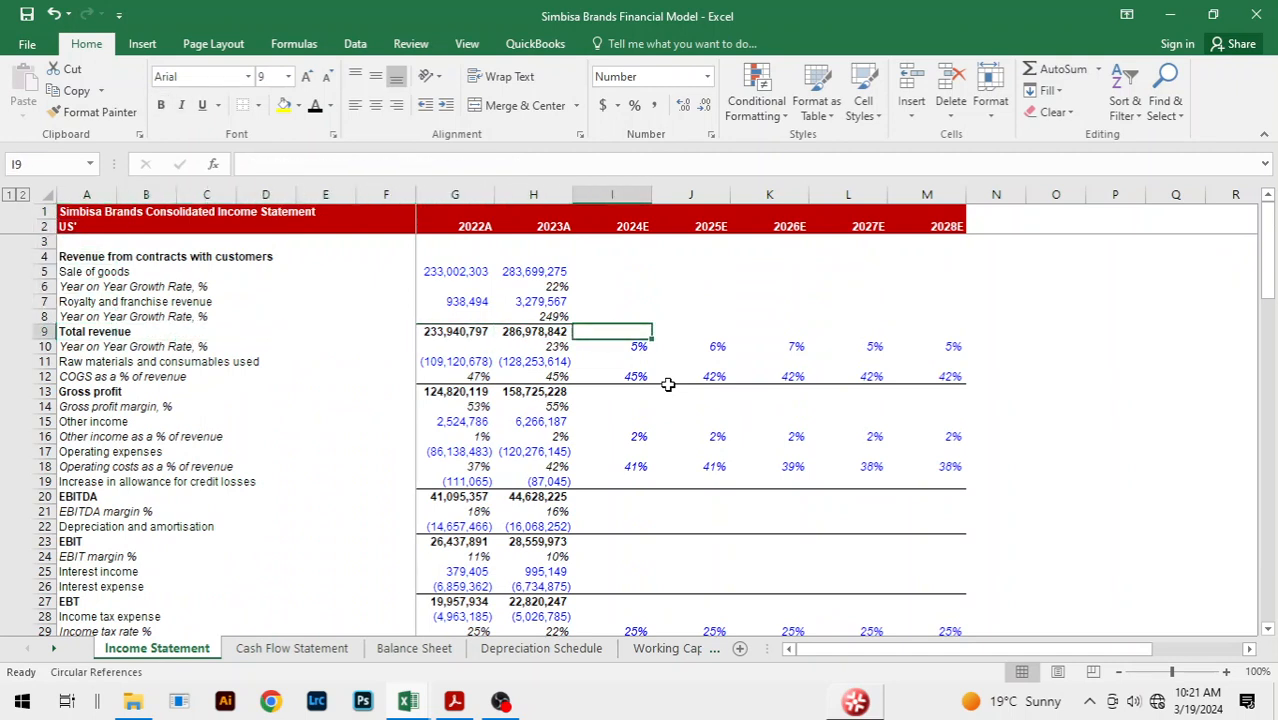
pyautogui.write('=')
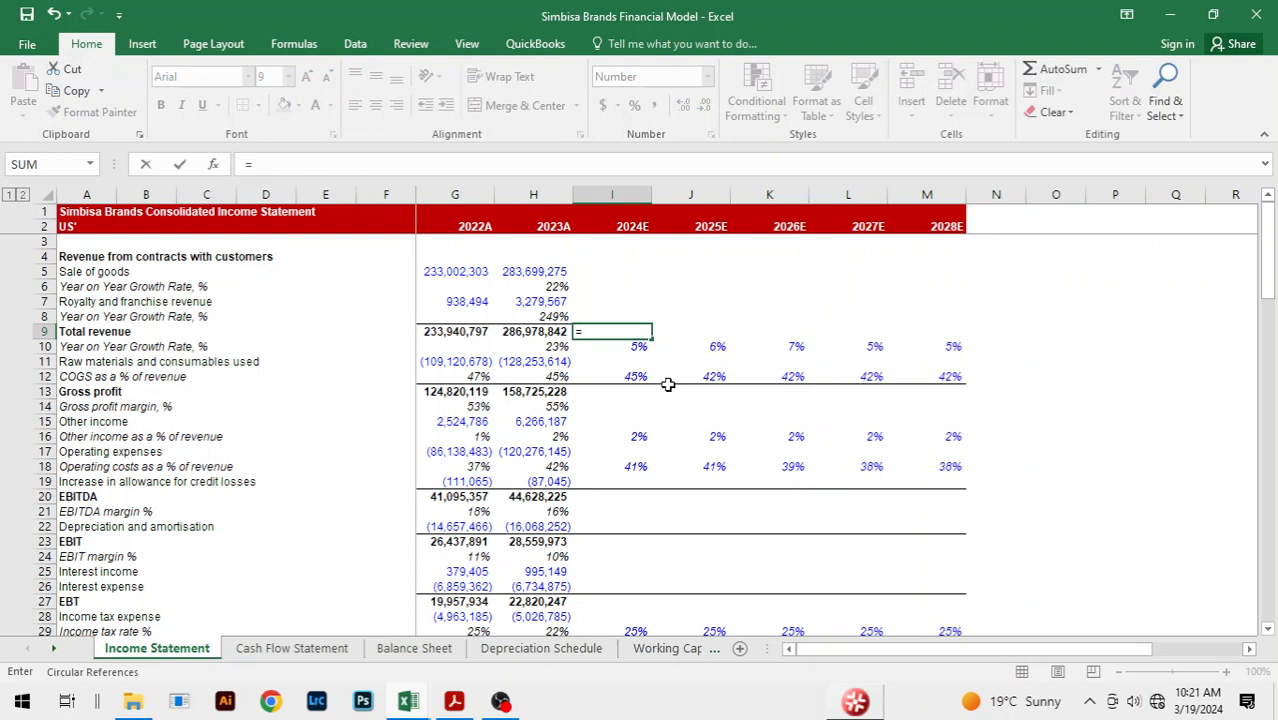
pyautogui.press('Left')
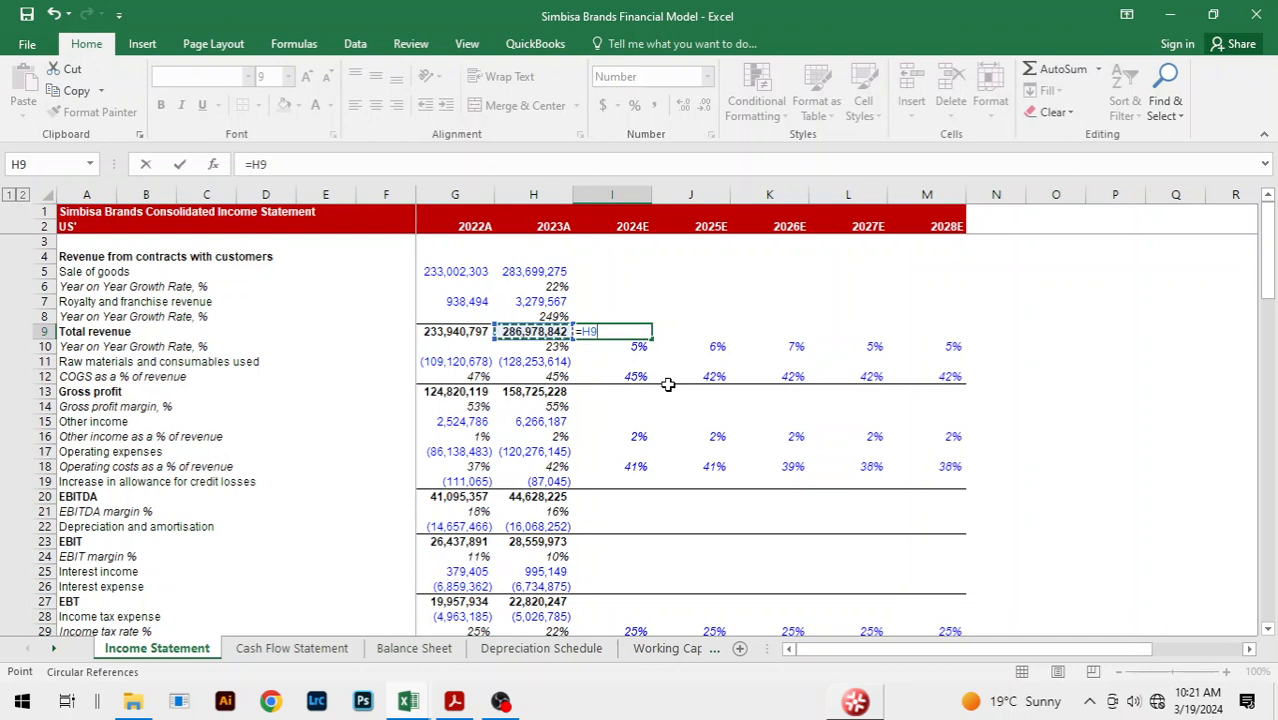
pyautogui.write('*(1+')
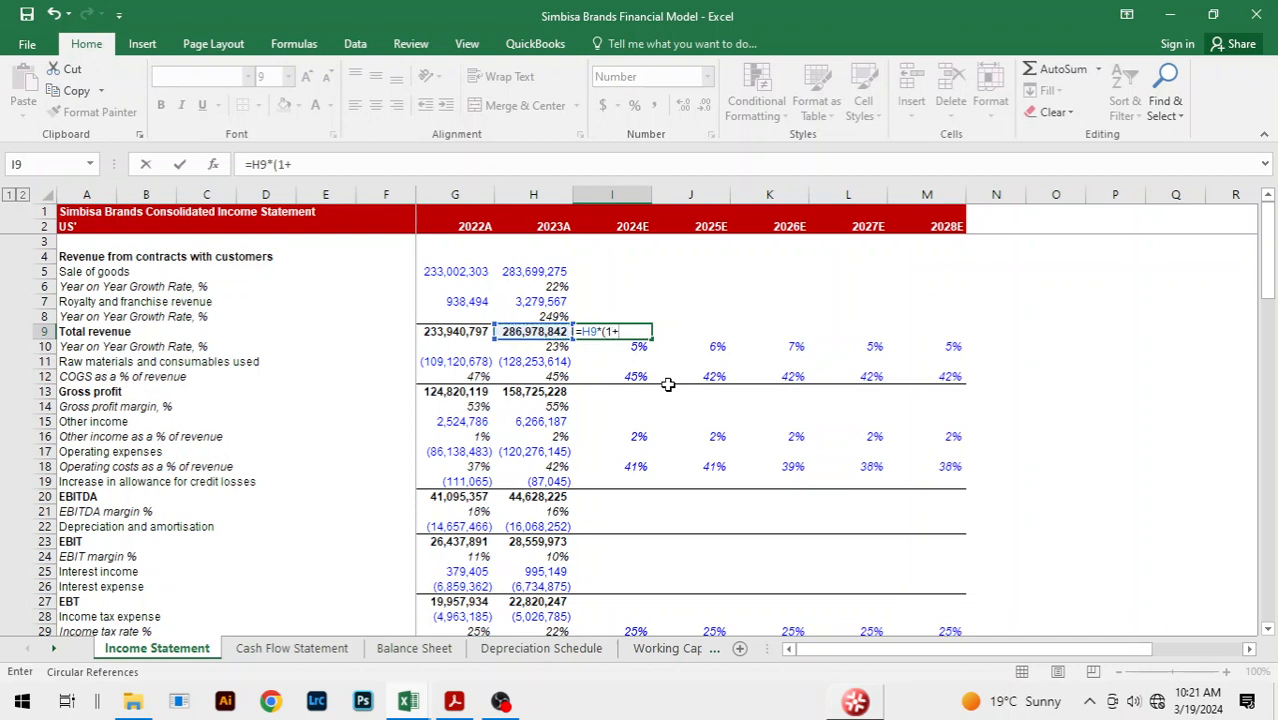
pyautogui.press('Down')
pyautogui.write(')')
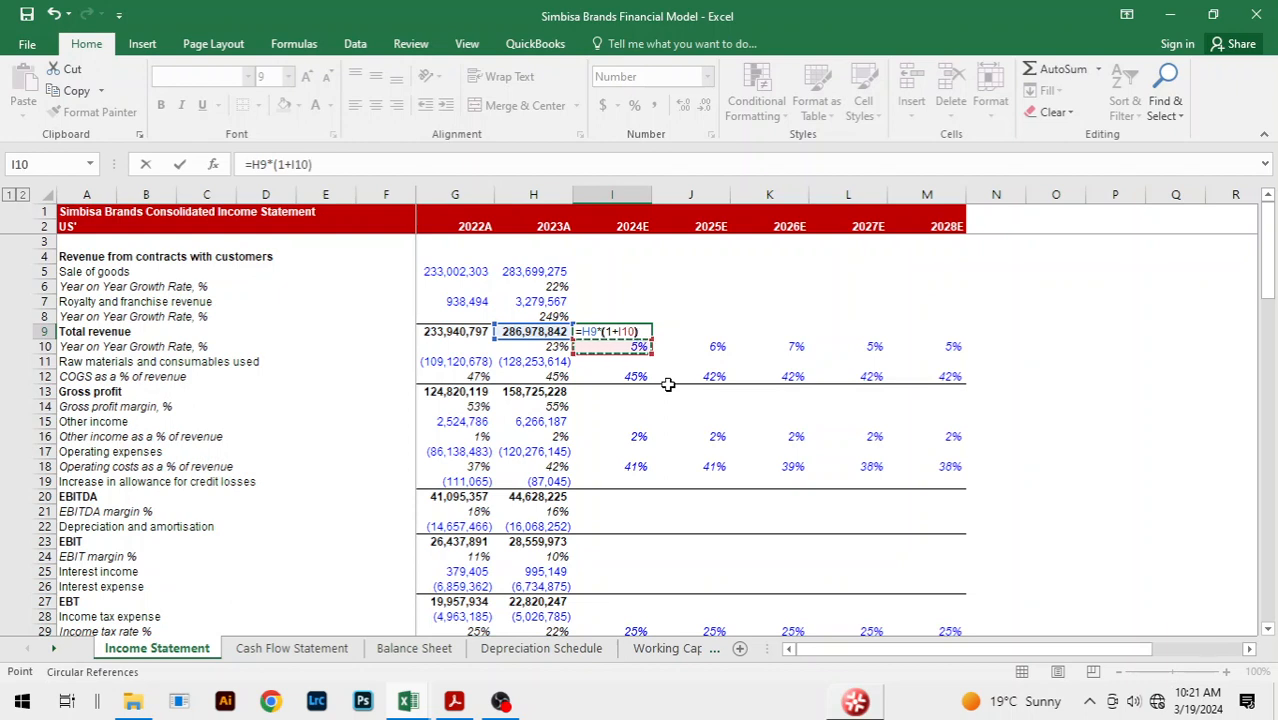
pyautogui.press('Return')
# - Fill the 2024E total revenue formula across to 2028E in I9:M9
pyautogui.press('Up')
pyautogui.hotkey('shift', 'Right')
pyautogui.hotkey('shift', 'Right')
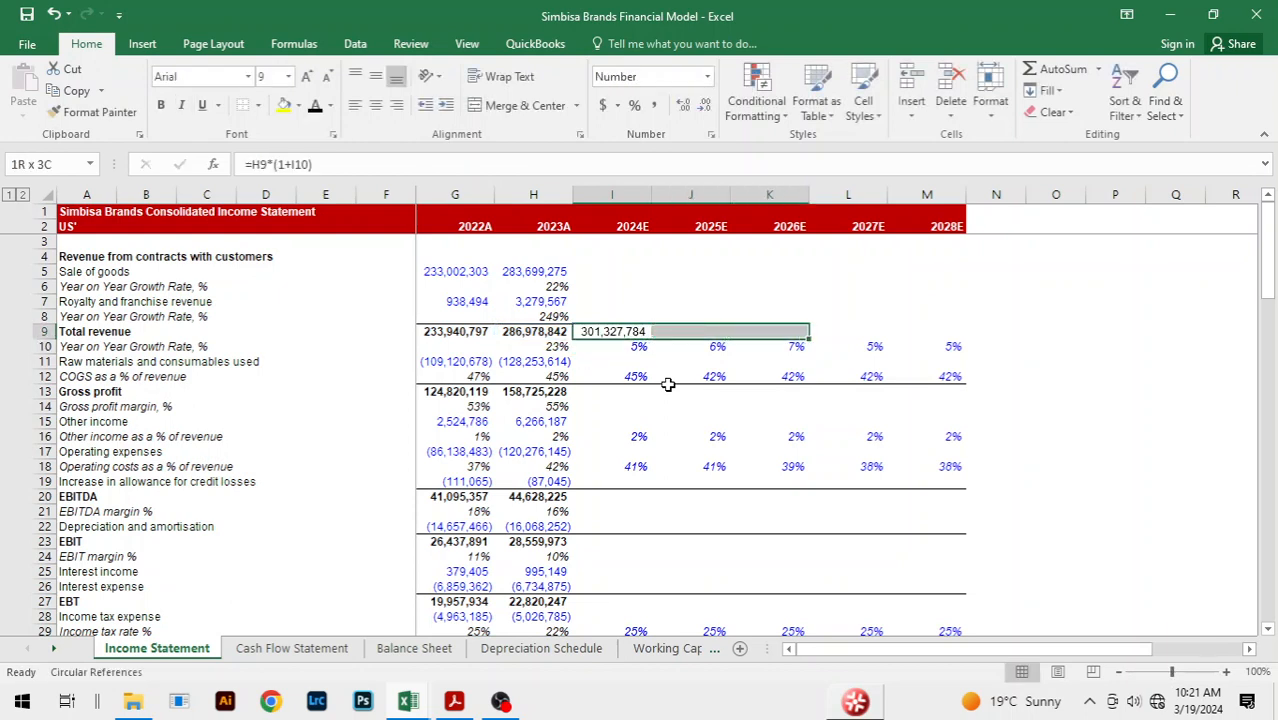
pyautogui.hotkey('shift', 'Right')
pyautogui.hotkey('shift', 'Right')
pyautogui.hotkey('ctrl', 'r')
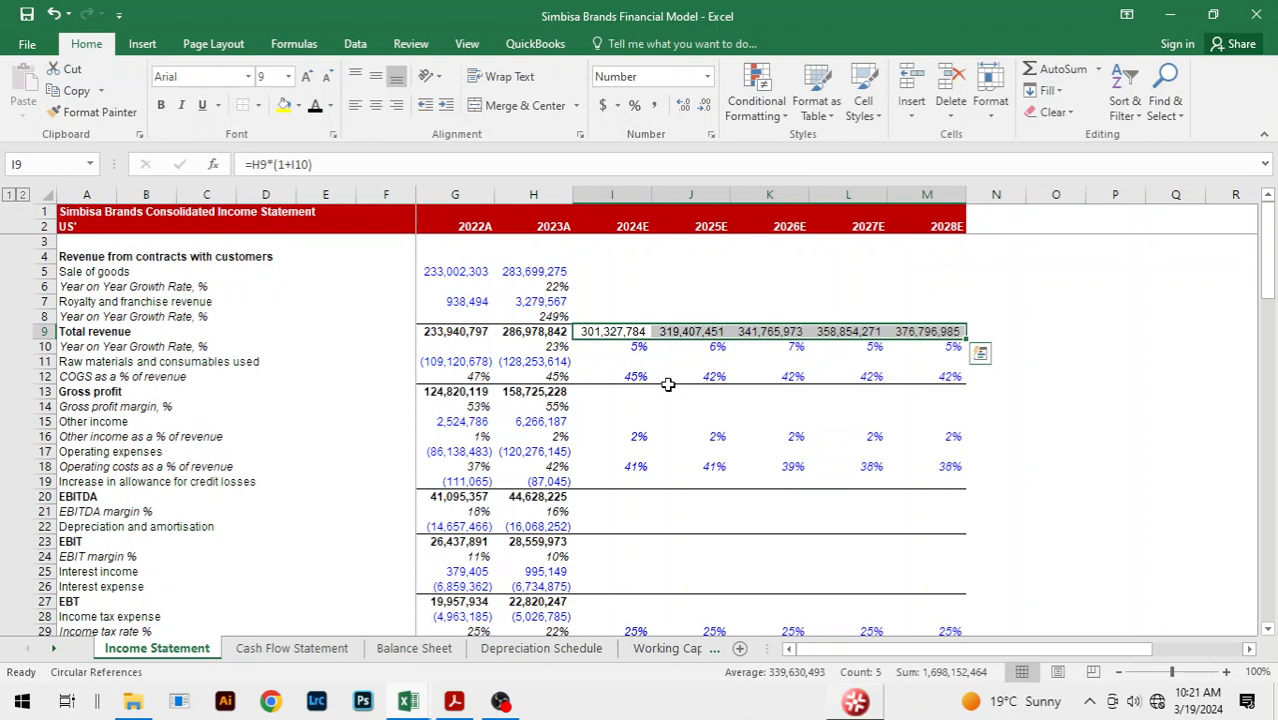
# - Enter the 2024E raw materials and consumables formula =-I12*I9 in I11
pyautogui.press('Down')
pyautogui.press('Down')
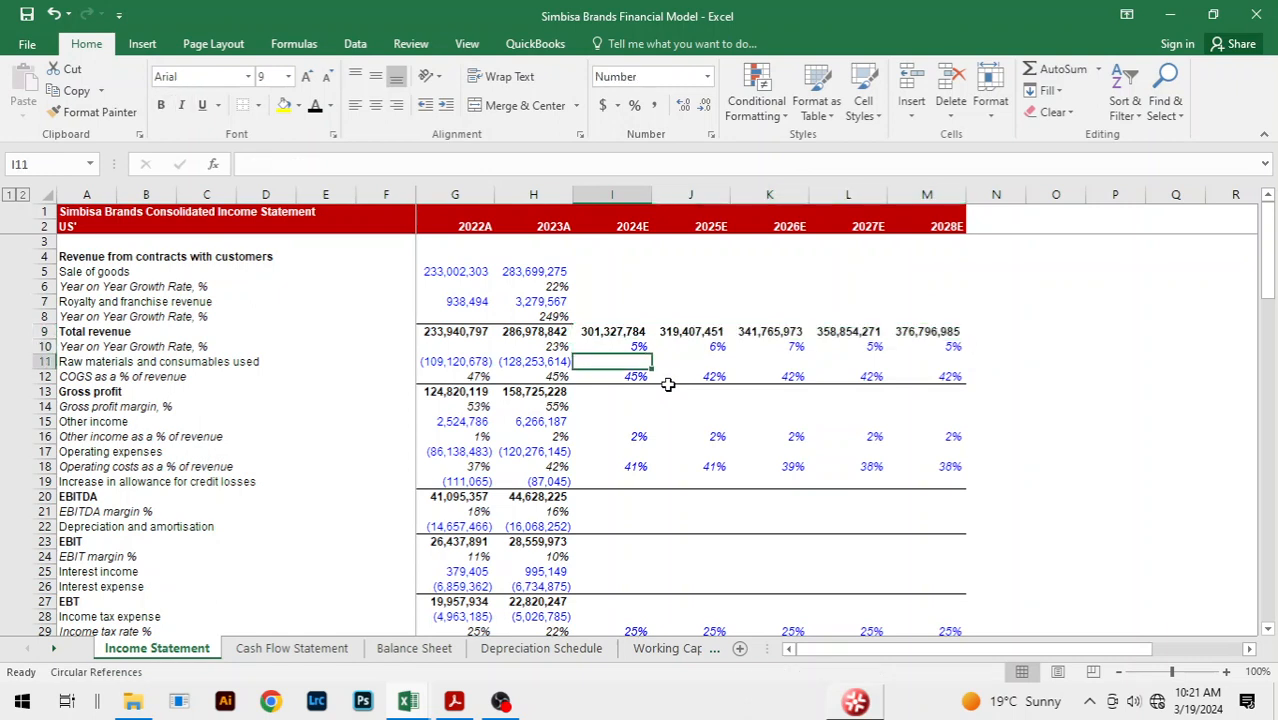
pyautogui.write('=')
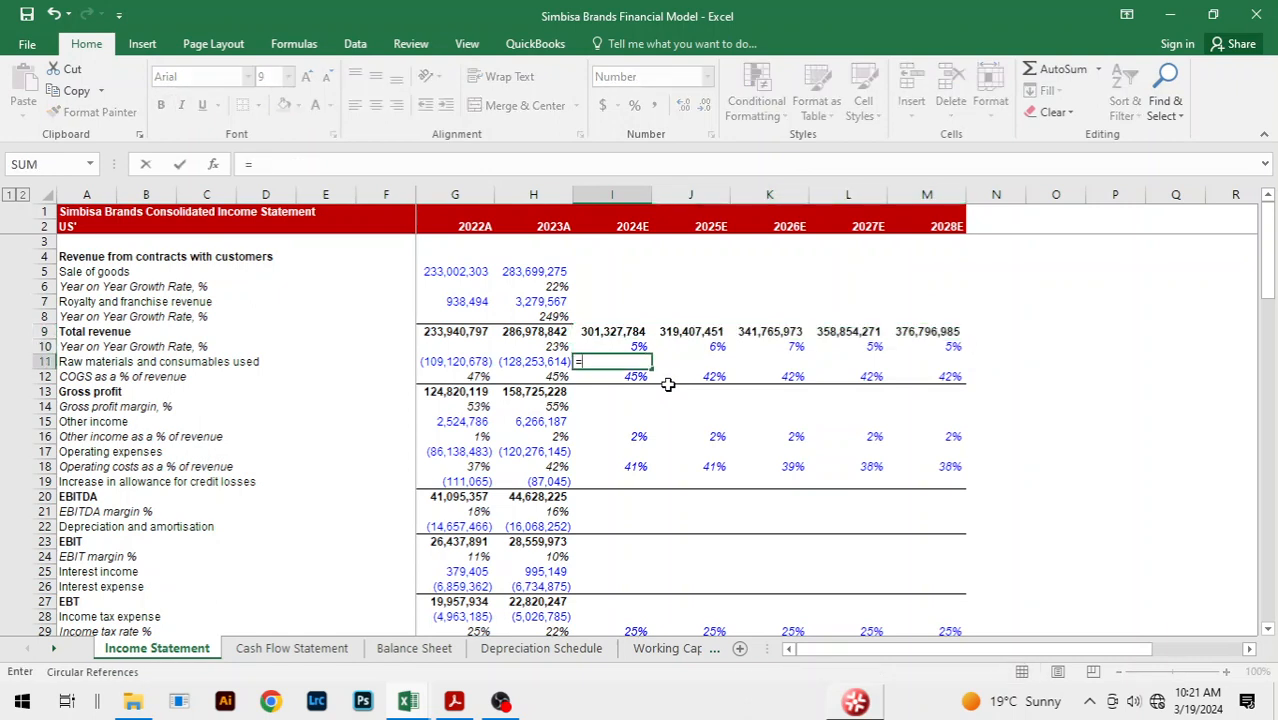
pyautogui.write('-')
pyautogui.press('Down')
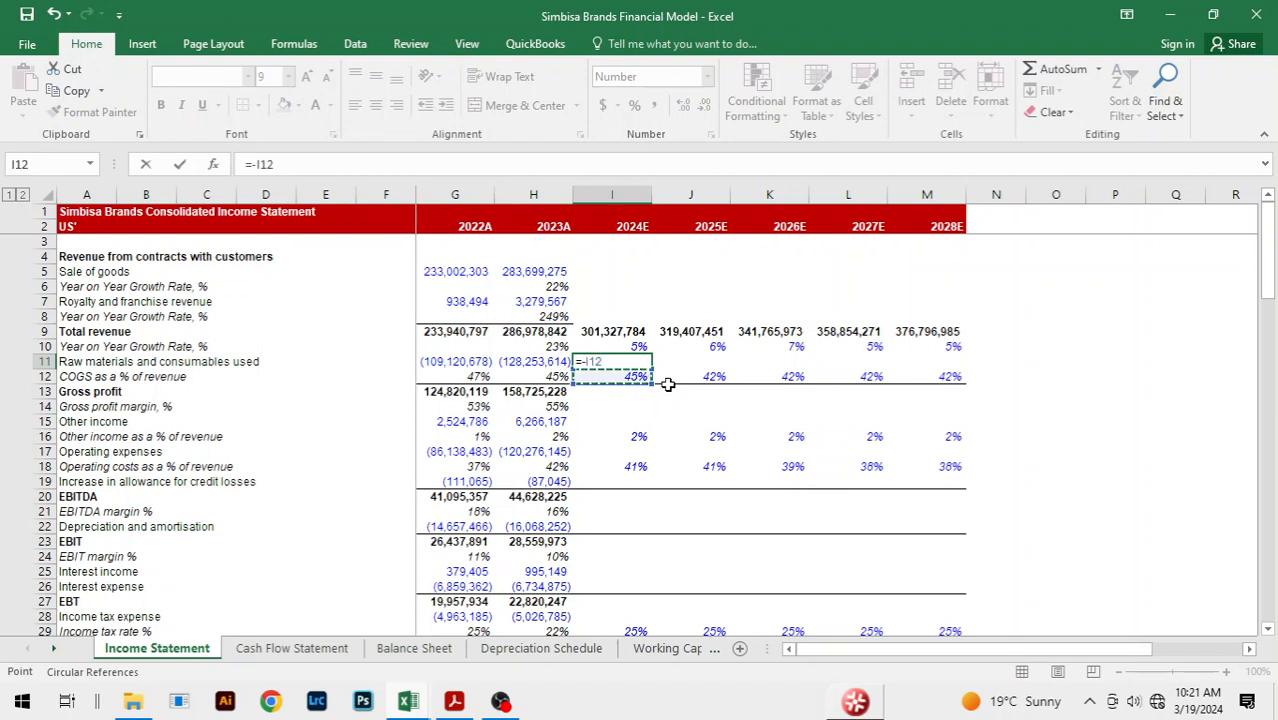
pyautogui.write('*')
pyautogui.press('Up')
pyautogui.press('Up')
pyautogui.press('Up')
pyautogui.press('Return')
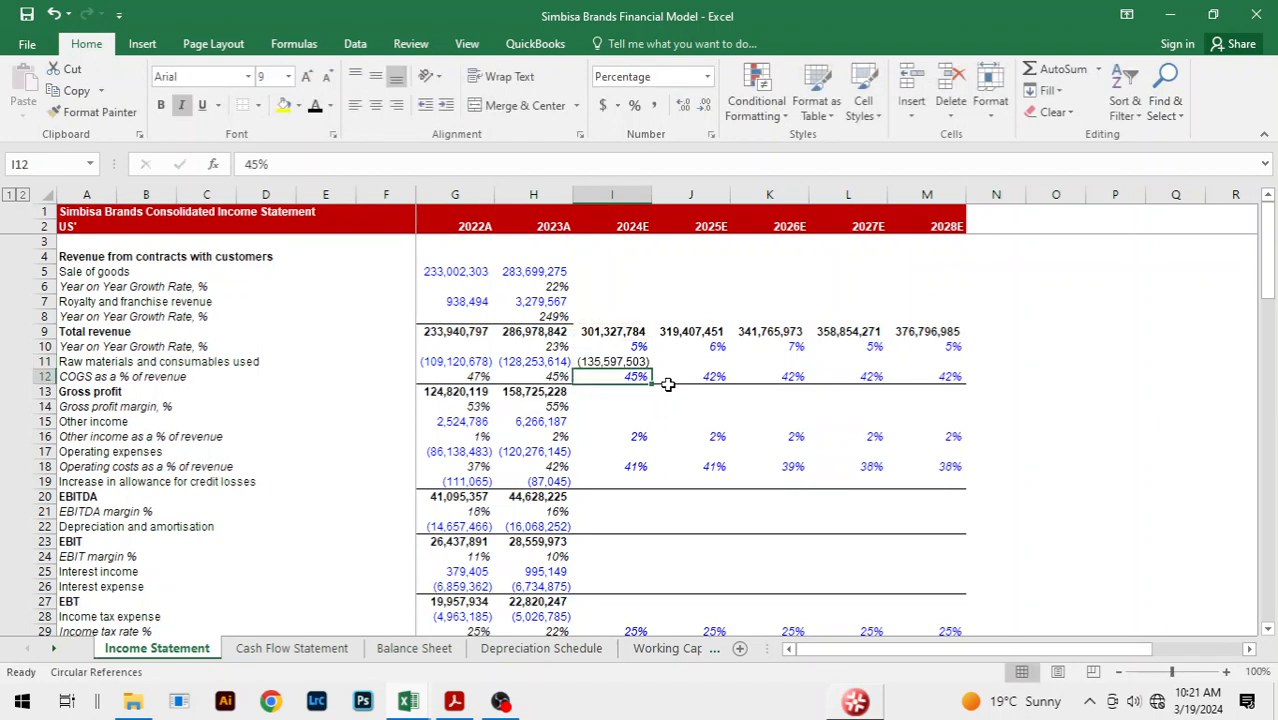
# - Fill the 2024E raw materials and consumables formula across to 2028E in I11:M11
pyautogui.press('Up')
pyautogui.hotkey('shift', 'Right')
pyautogui.hotkey('shift', 'Right')
pyautogui.hotkey('shift', 'Right')
pyautogui.hotkey('shift', 'Right')
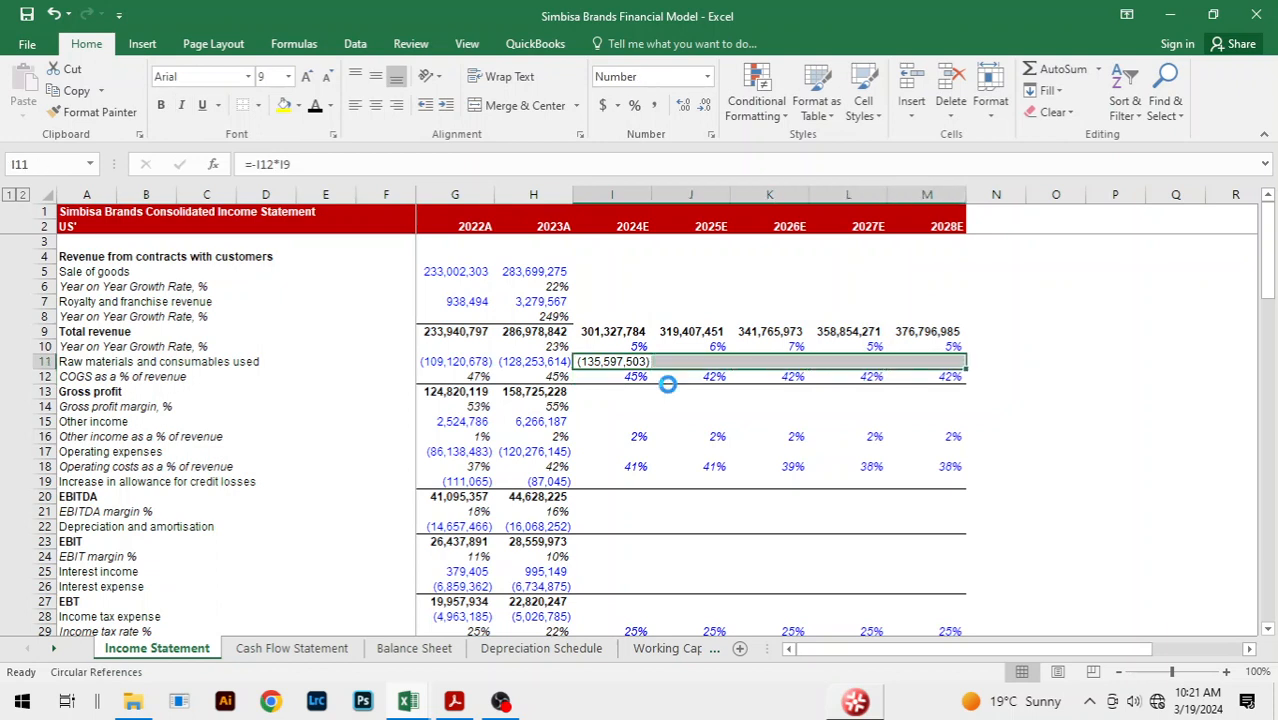
pyautogui.hotkey('ctrl', 'r')
# - Fill the 2023A gross profit formula from H13 across the forecast years to 2028E in M13
pyautogui.press('Down')
pyautogui.press('Down')
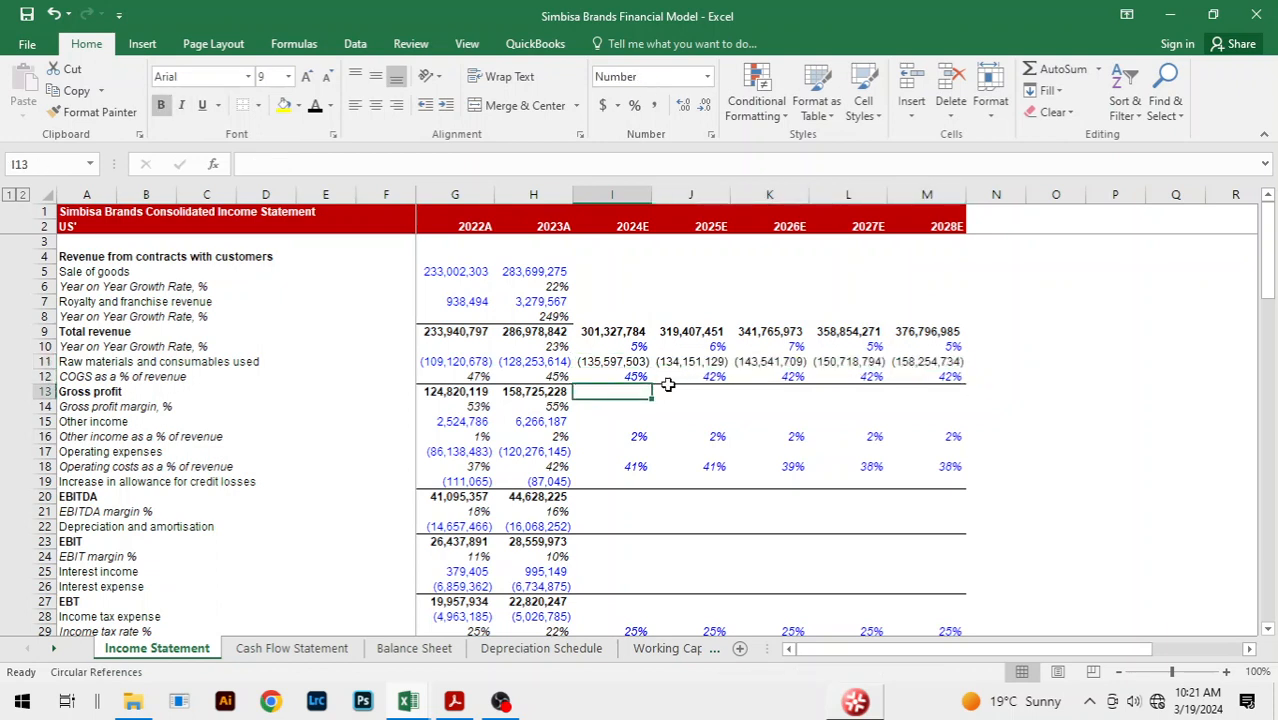
pyautogui.press('Left')
pyautogui.hotkey('shift', 'Right')
pyautogui.hotkey('shift', 'Right')
pyautogui.hotkey('shift', 'Right')
pyautogui.hotkey('shift', 'Right')
pyautogui.hotkey('shift', 'Right')
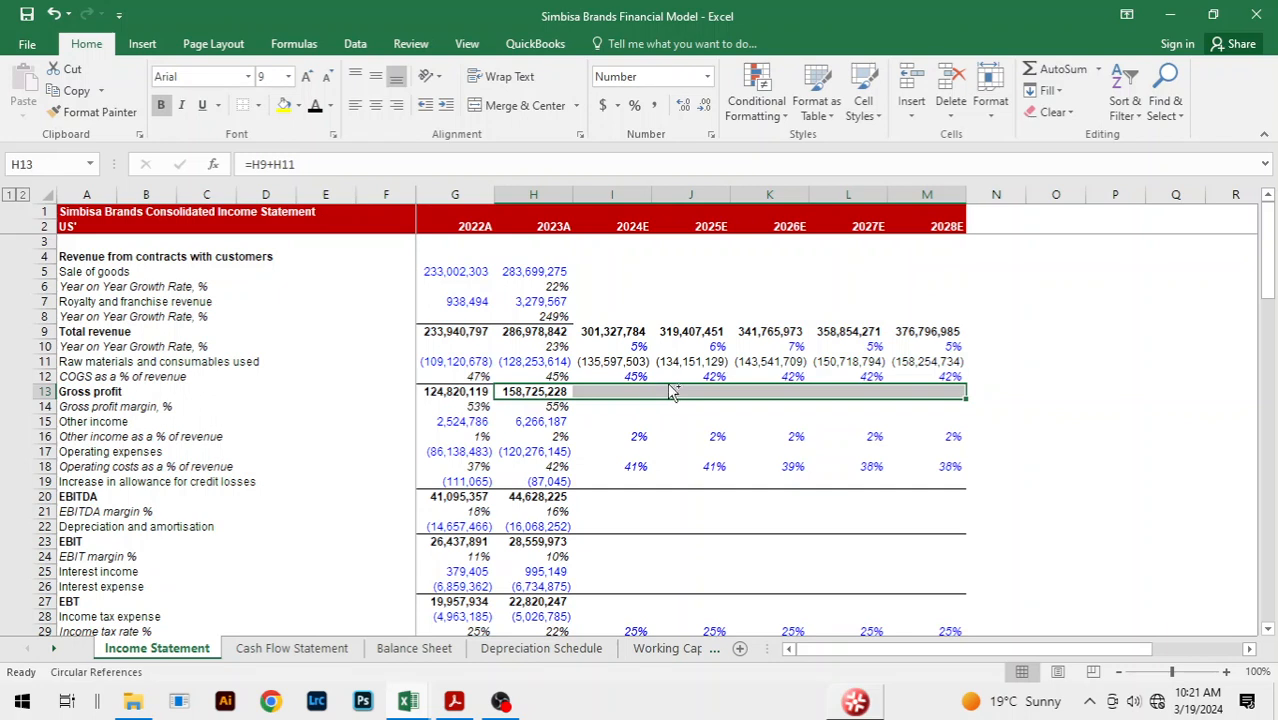
pyautogui.hotkey('ctrl', 'r')
# - Fill the 2023A gross profit margin formula from H14 across the forecast years to 2028E in M14
pyautogui.press('Down')
pyautogui.press('Down')
pyautogui.press('Up')
pyautogui.hotkey('shift', 'Right')
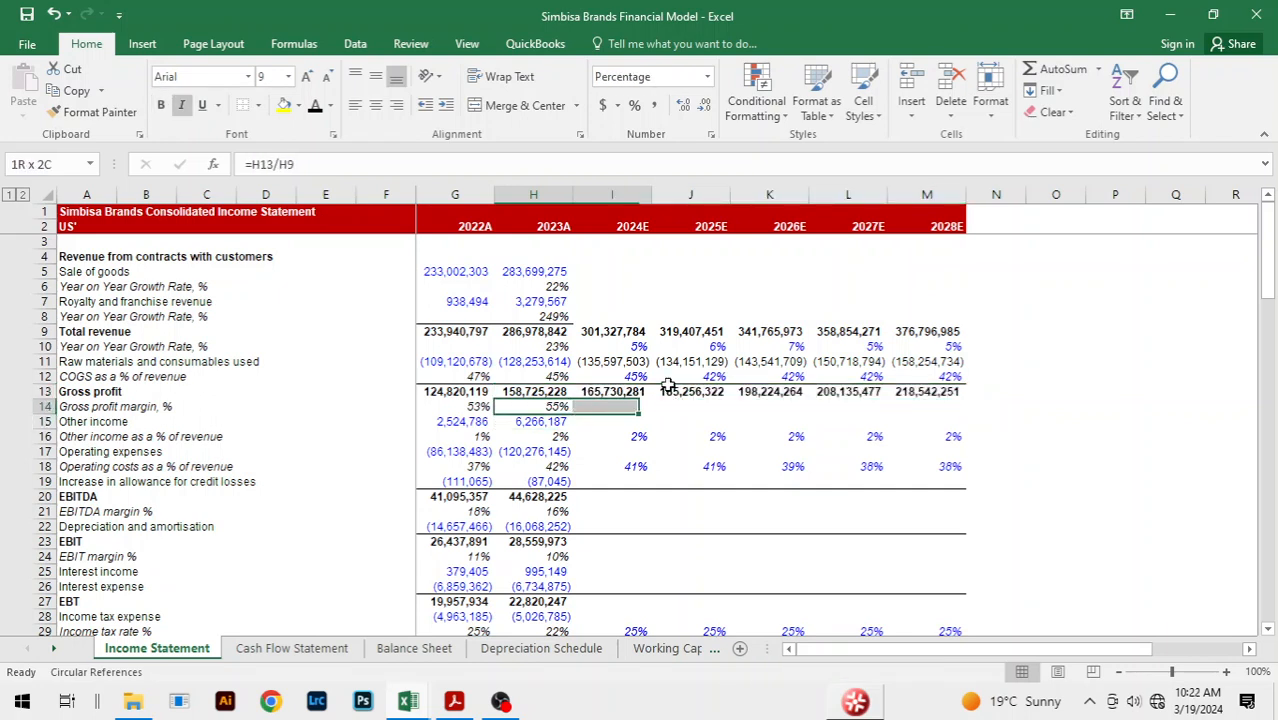
pyautogui.hotkey('shift', 'Right')
pyautogui.hotkey('shift', 'Right')
pyautogui.hotkey('shift', 'Right')
pyautogui.hotkey('shift', 'Right')
pyautogui.hotkey('ctrl', 'r')
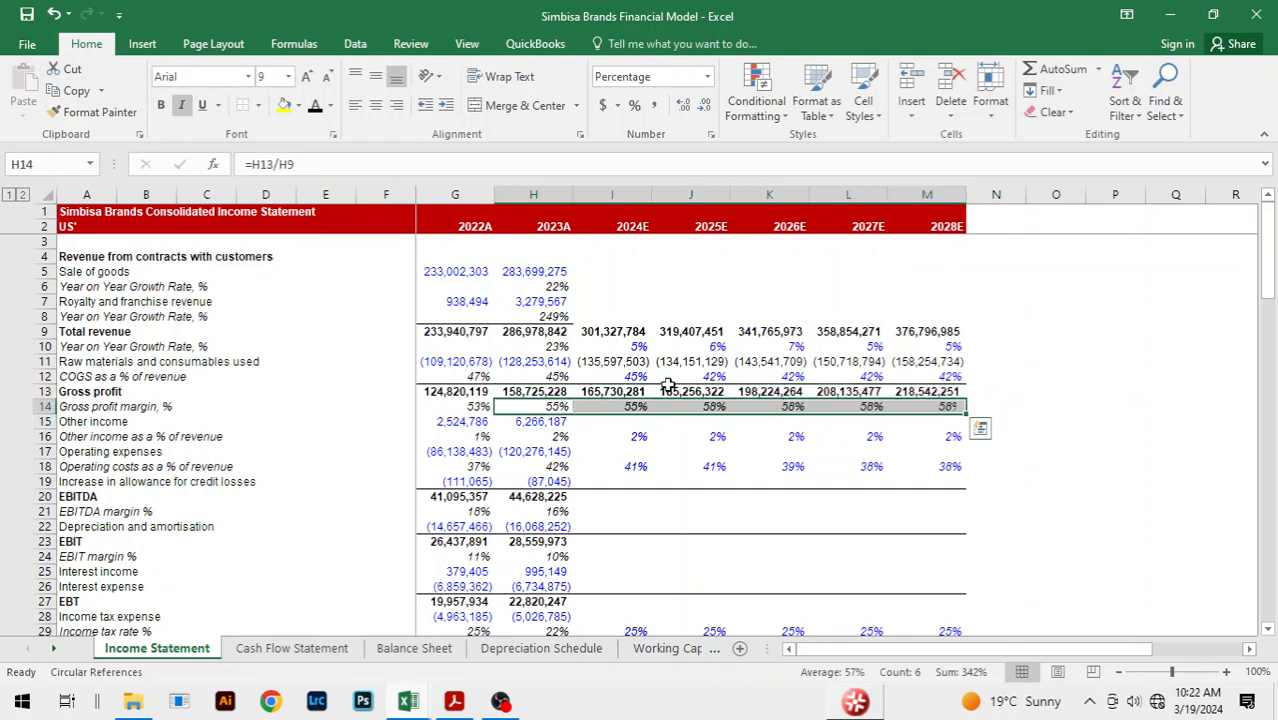
# - Enter the 2024E other income formula =I16*I9 in I15
pyautogui.press('Down')
pyautogui.press('Down')
pyautogui.press('Up')
pyautogui.press('Right')
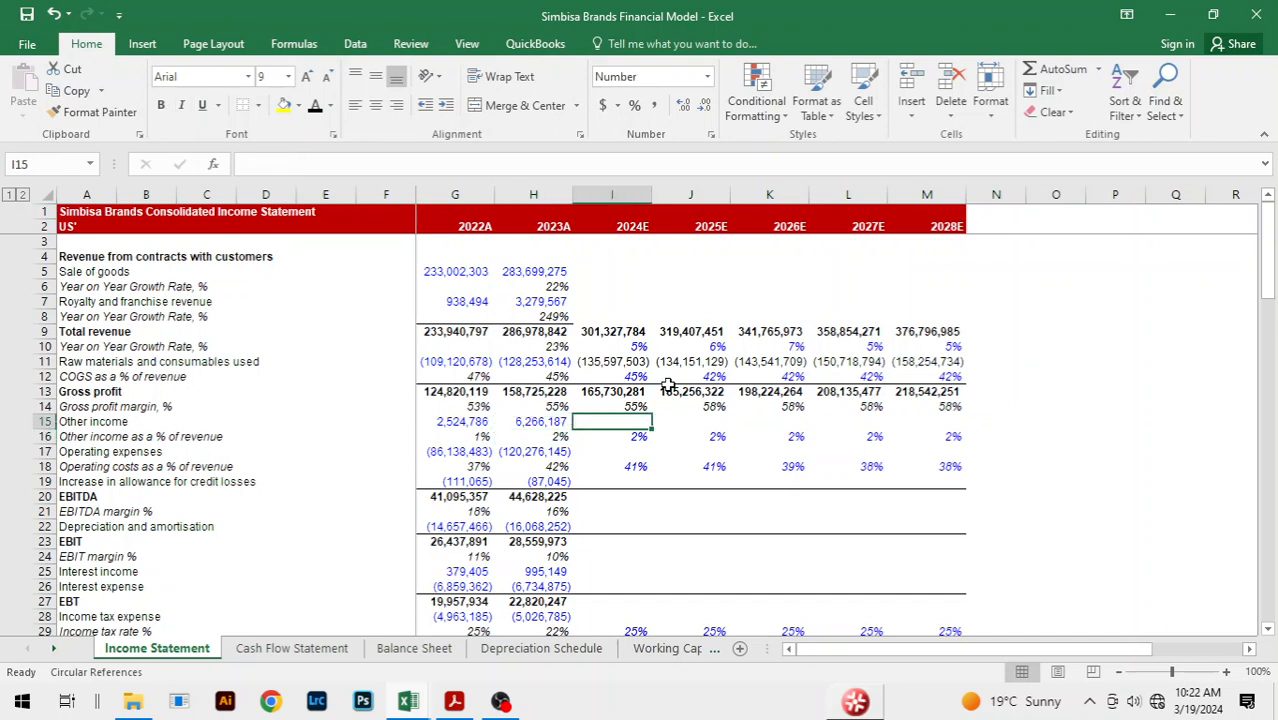
pyautogui.write('=')
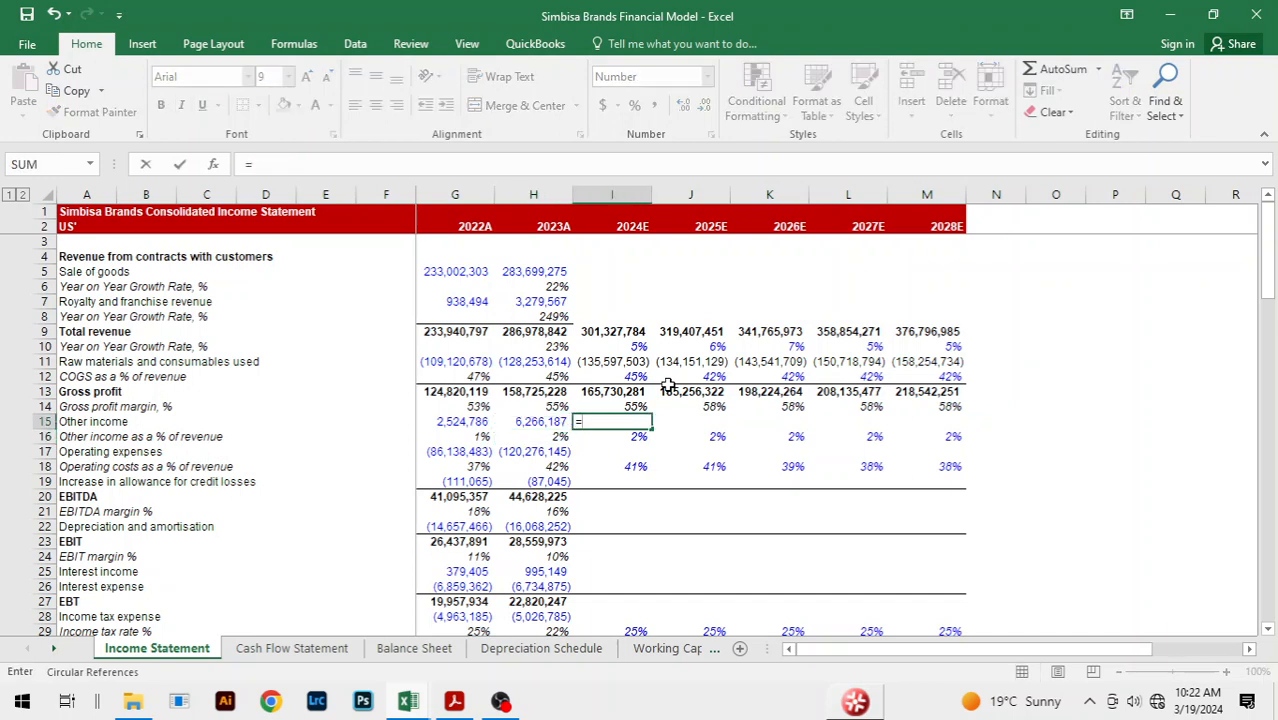
pyautogui.press('Down')
pyautogui.write('*')
pyautogui.press('Up')
pyautogui.press('Up')
pyautogui.press('Up')
pyautogui.press('Up')
pyautogui.press('Up')
pyautogui.press('Up')
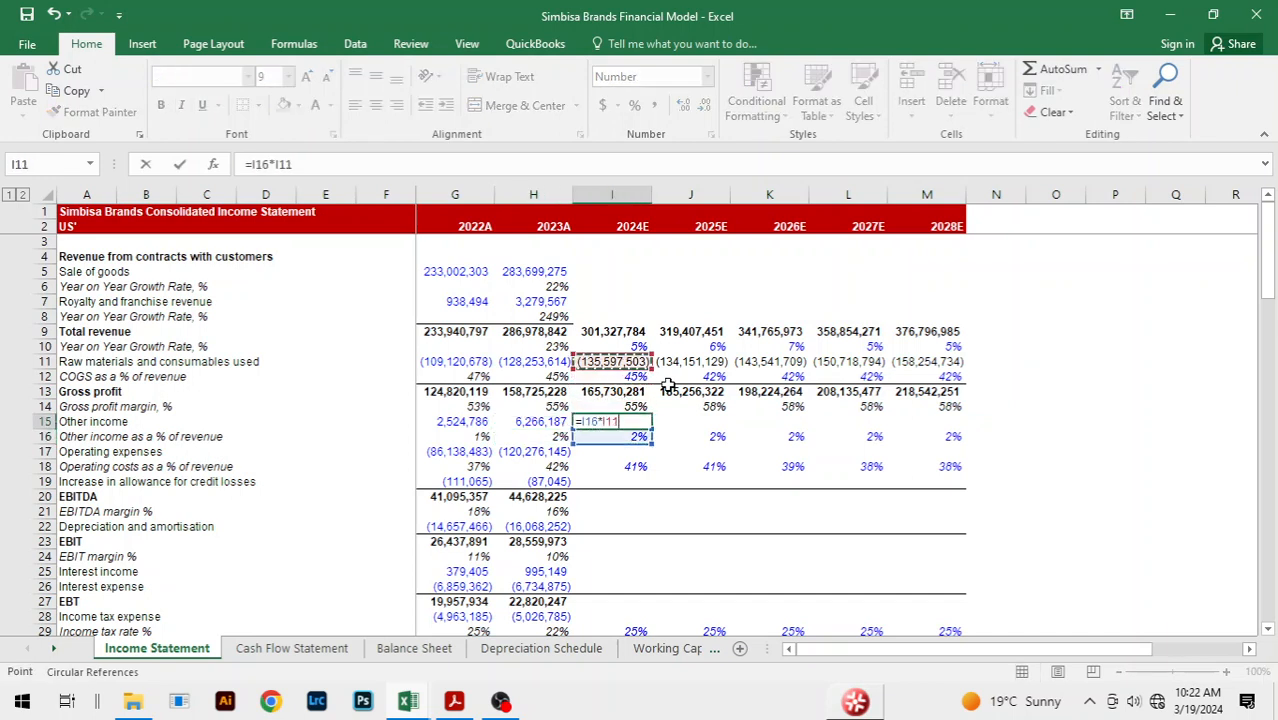
pyautogui.press('Return')
# - Fill the 2024E other income formula across to 2028E in I15:M15
pyautogui.press('Up')
pyautogui.hotkey('shift', 'Right')
pyautogui.hotkey('shift', 'Right')
pyautogui.hotkey('shift', 'Right')
pyautogui.hotkey('shift', 'Right')
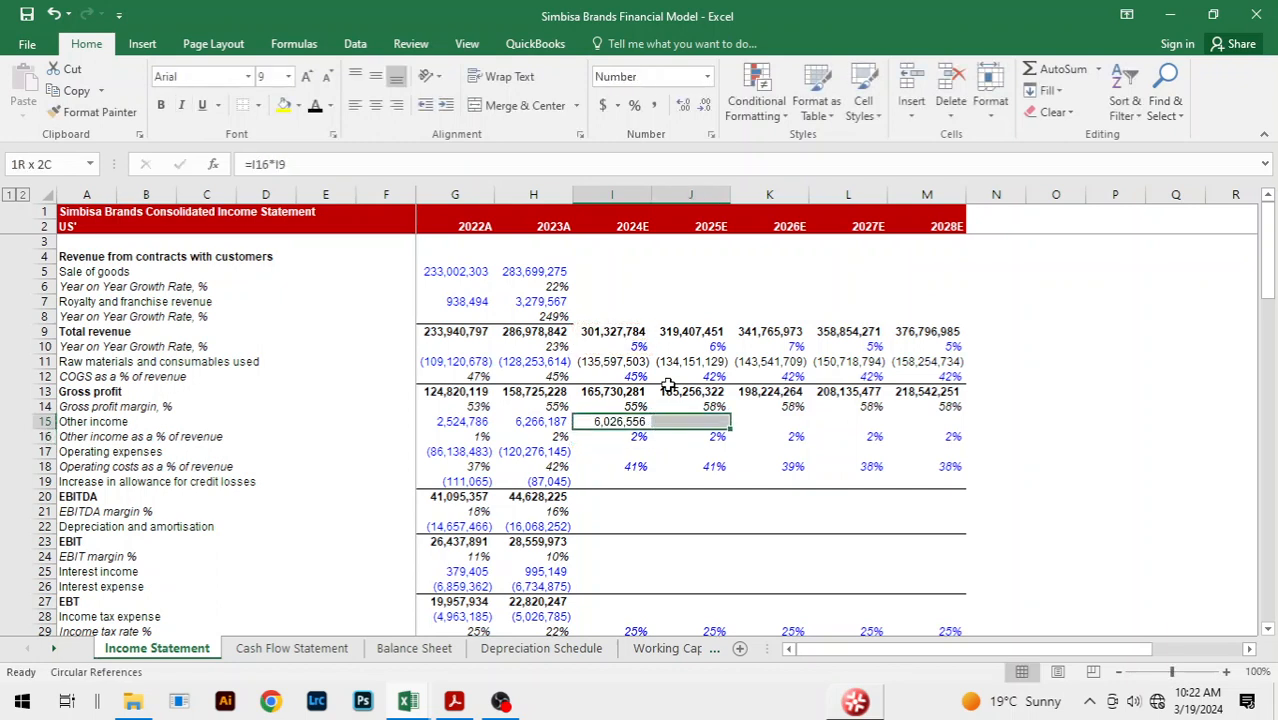
pyautogui.hotkey('ctrl', 'r')
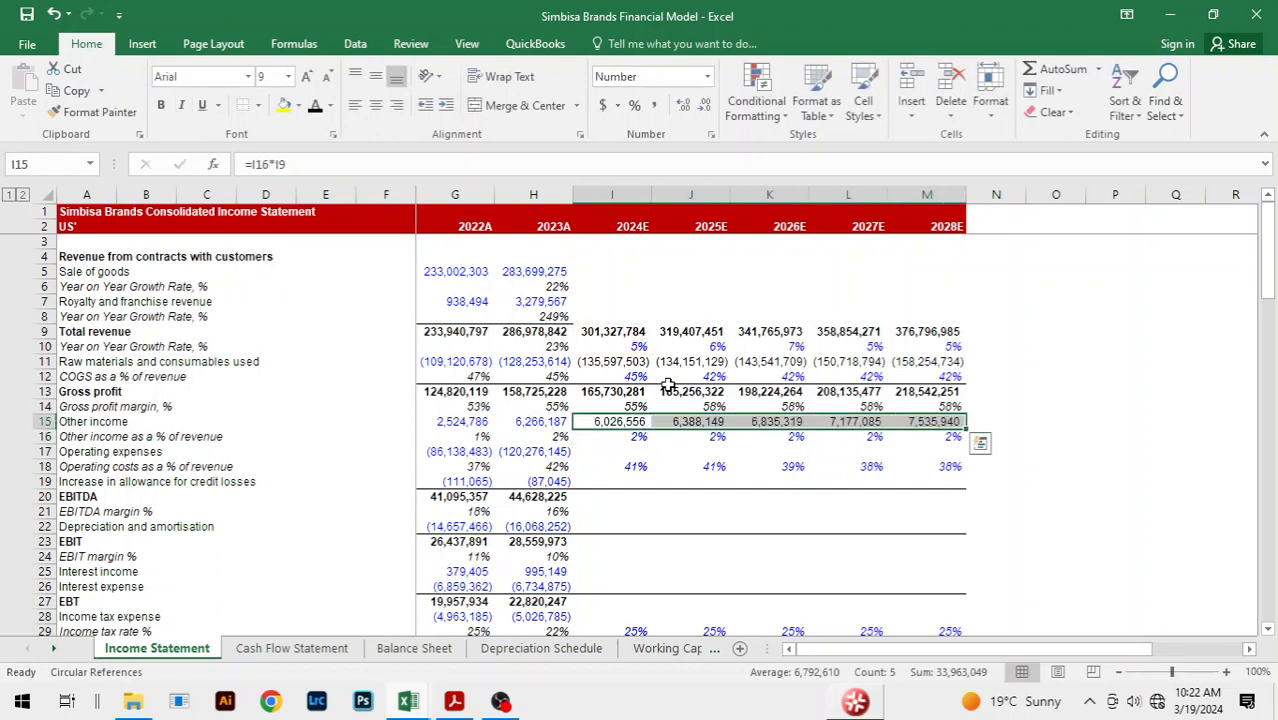
# - Enter the 2024E operating expenses formula =-I18*I9 in I17
pyautogui.press('Down')
pyautogui.press('Down')
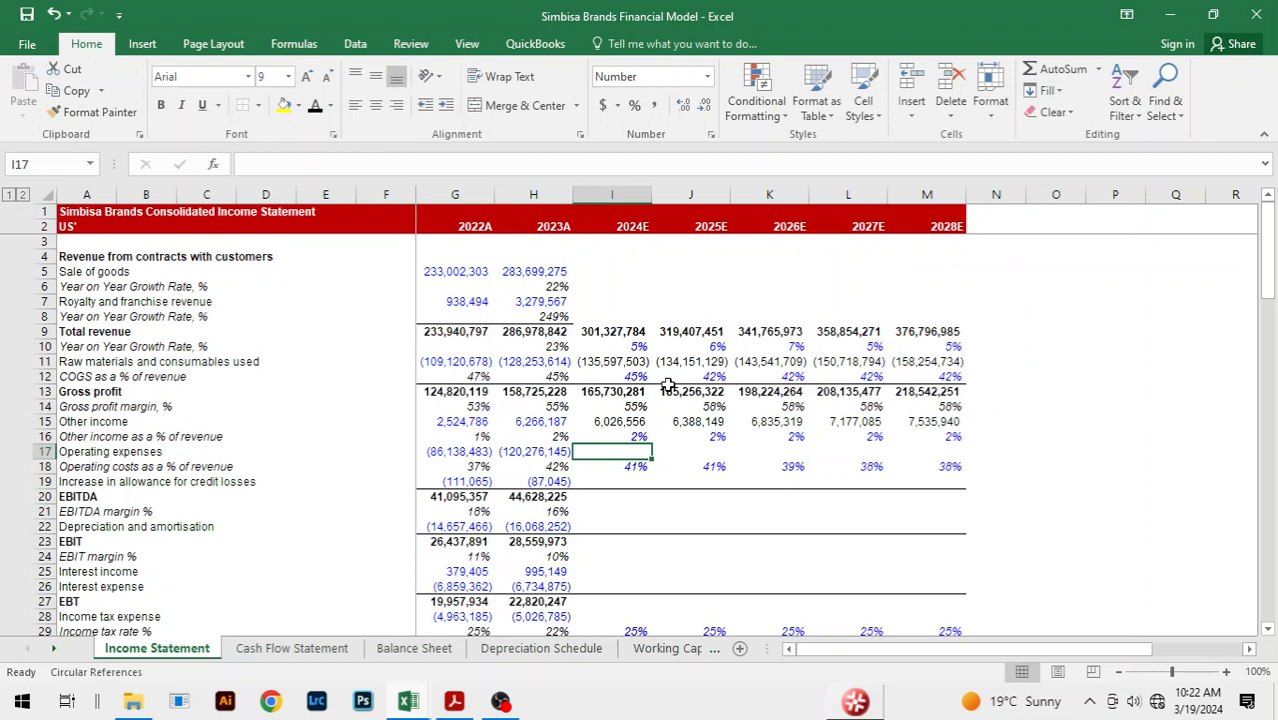
pyautogui.write('=')
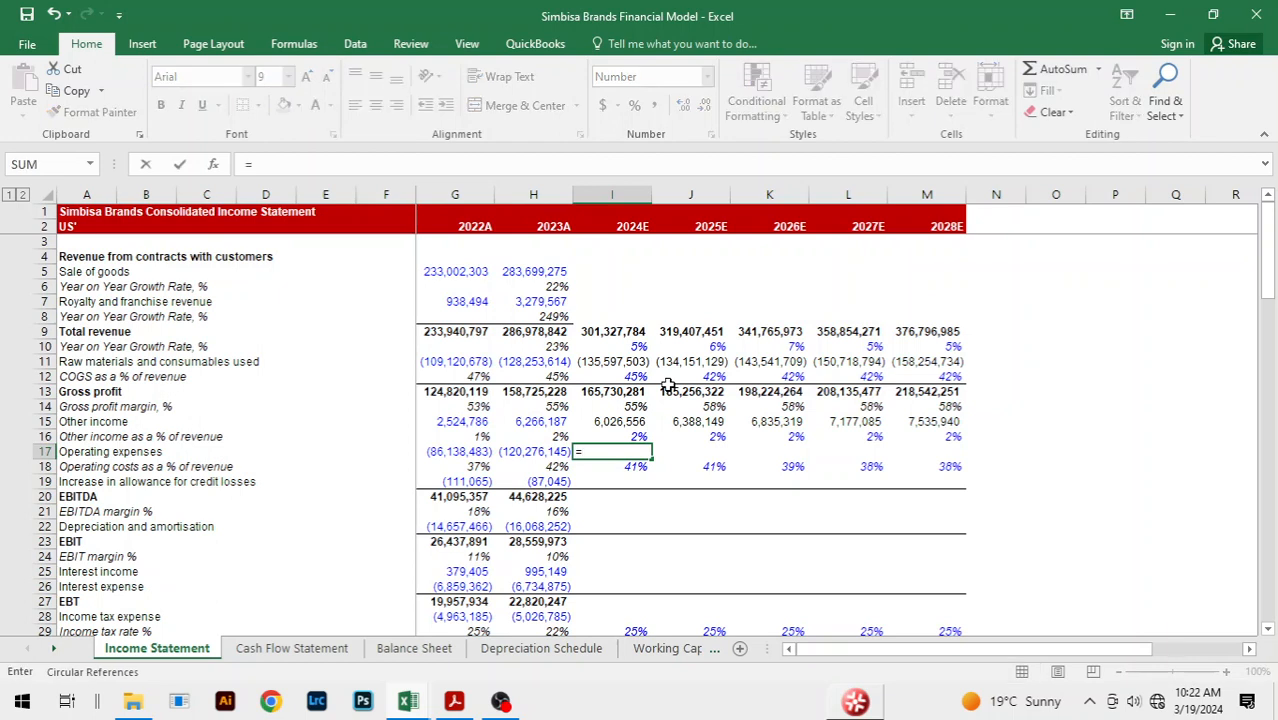
pyautogui.write('-')
pyautogui.press('Down')
pyautogui.write('*')
pyautogui.press('Up')
pyautogui.press('Up')
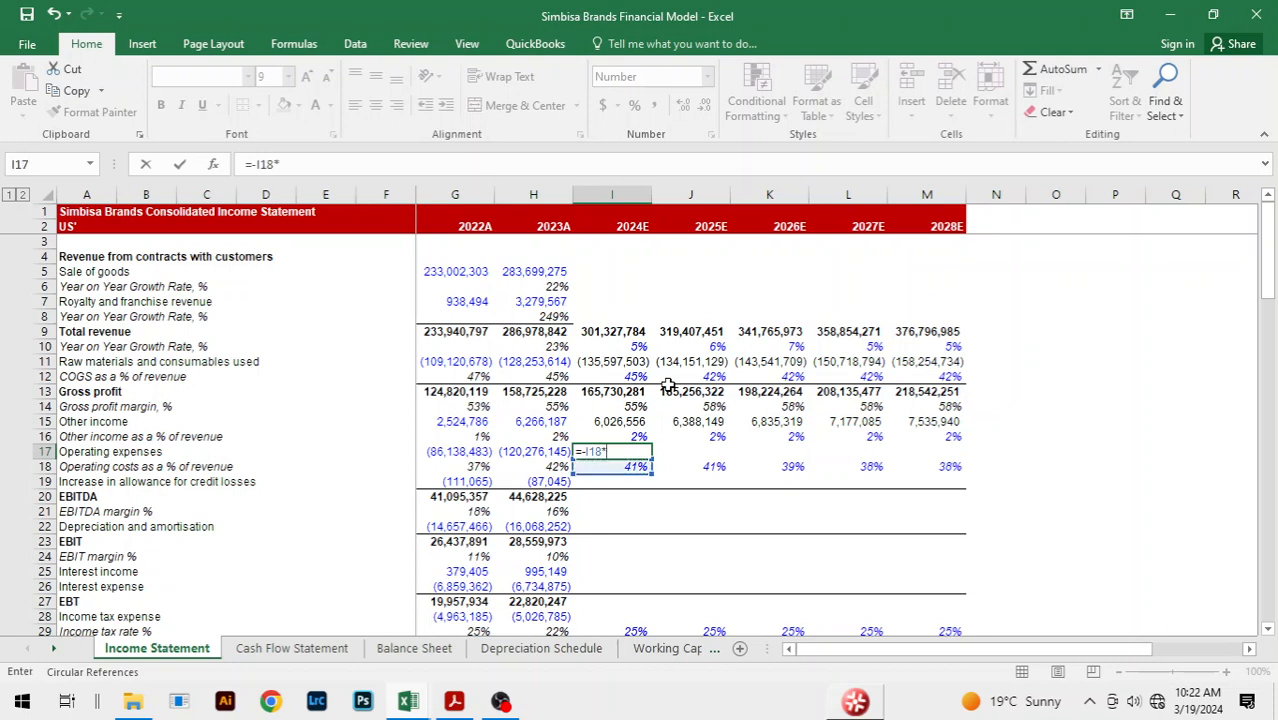
pyautogui.press('Up')
pyautogui.press('Up')
pyautogui.press('Up')
pyautogui.press('Up')
pyautogui.press('Up')
pyautogui.press('Up')
pyautogui.press('Up')
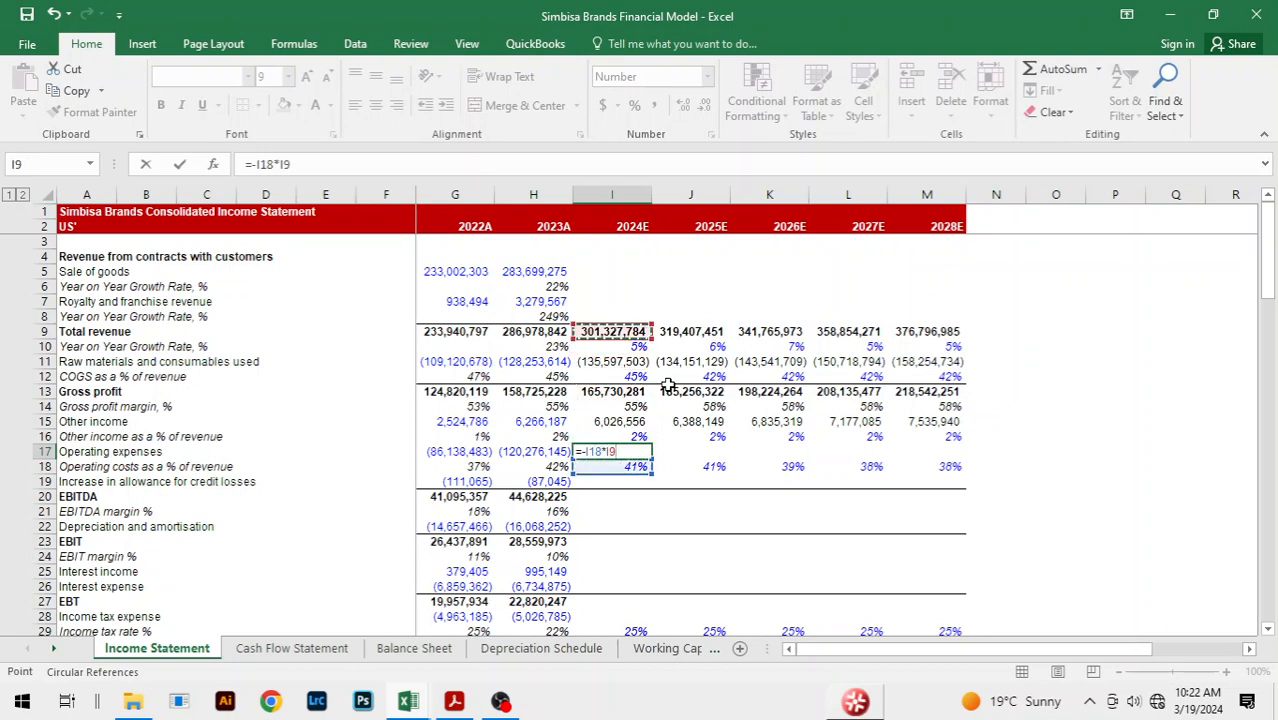
pyautogui.press('Return')
# - Fill the 2024E operating expenses formula across the forecast years to 2028E in I17:M17
pyautogui.press('Up')
pyautogui.hotkey('shift', 'Right')
pyautogui.hotkey('shift', 'Right')
pyautogui.hotkey('shift', 'Right')
pyautogui.hotkey('shift', 'Right')
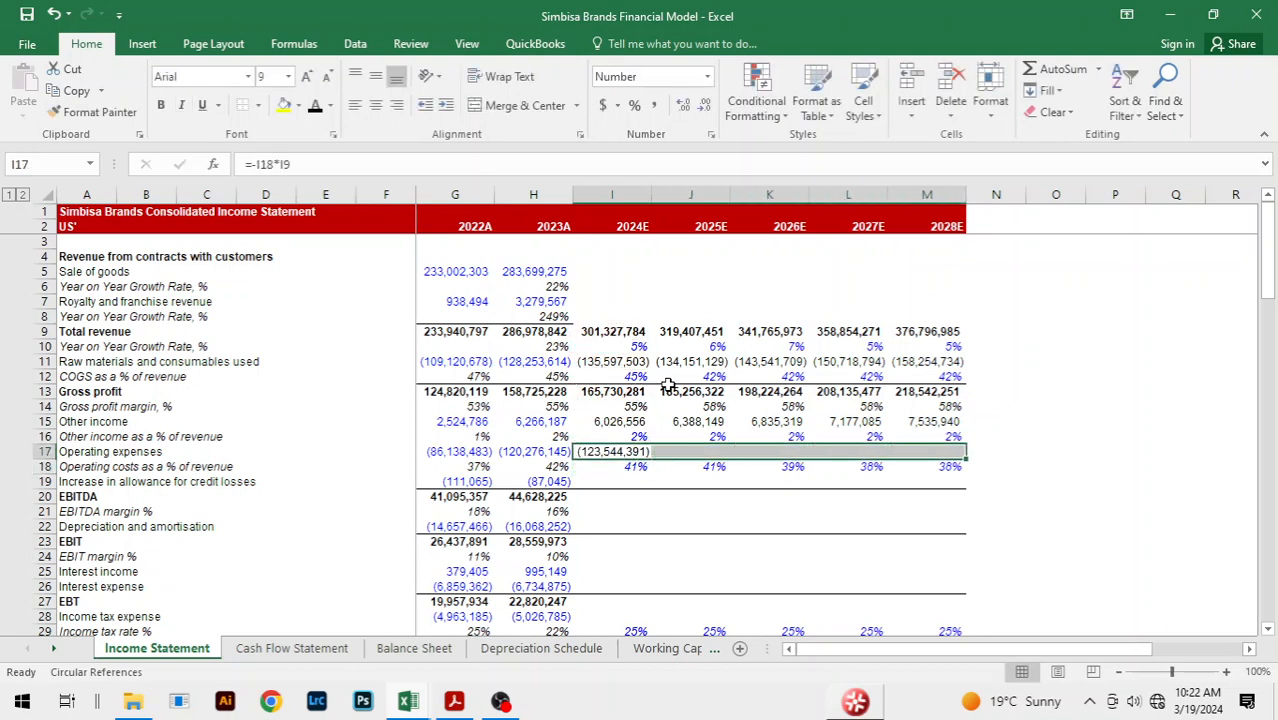
pyautogui.hotkey('ctrl', 'r')
# - Fill the 2023A EBITDA and EBITDA margin formulas from H20:H21 across the forecast years to 2028E in column M
pyautogui.press('Down')
pyautogui.press('Down')
pyautogui.press('Left')
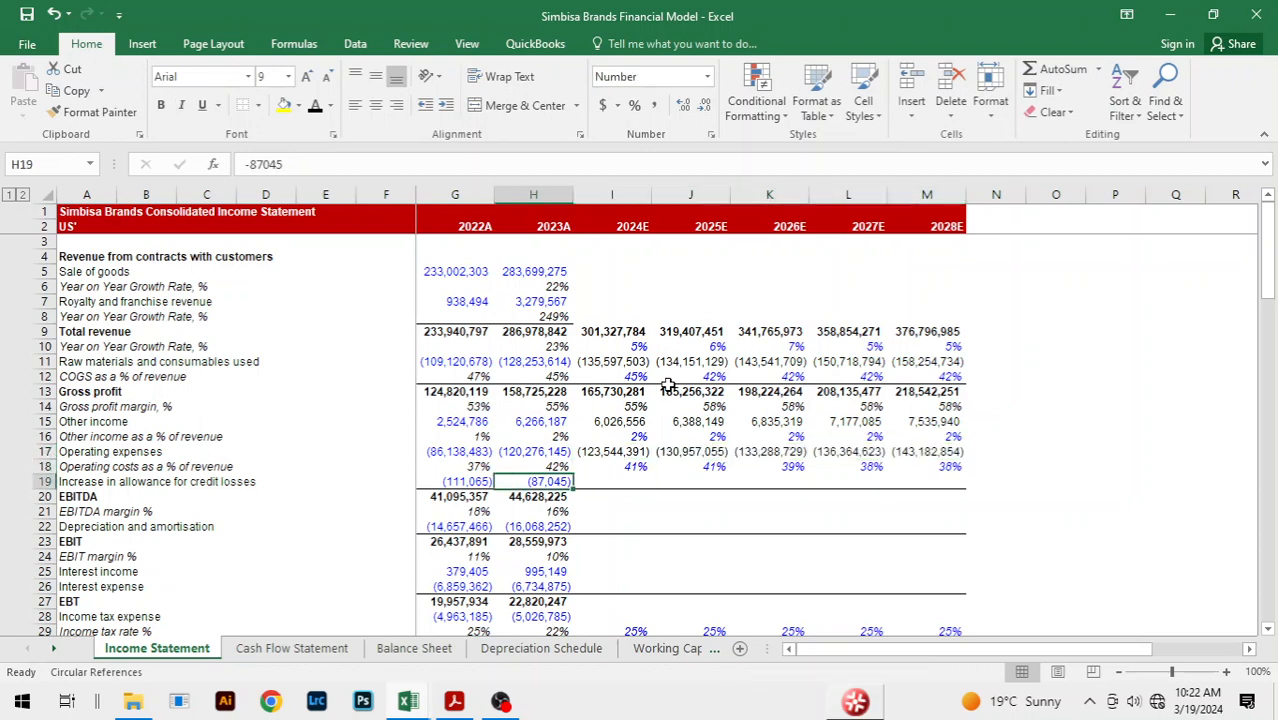
pyautogui.hotkey('shift', 'Right')
pyautogui.hotkey('shift', 'Right')
pyautogui.press('Right')
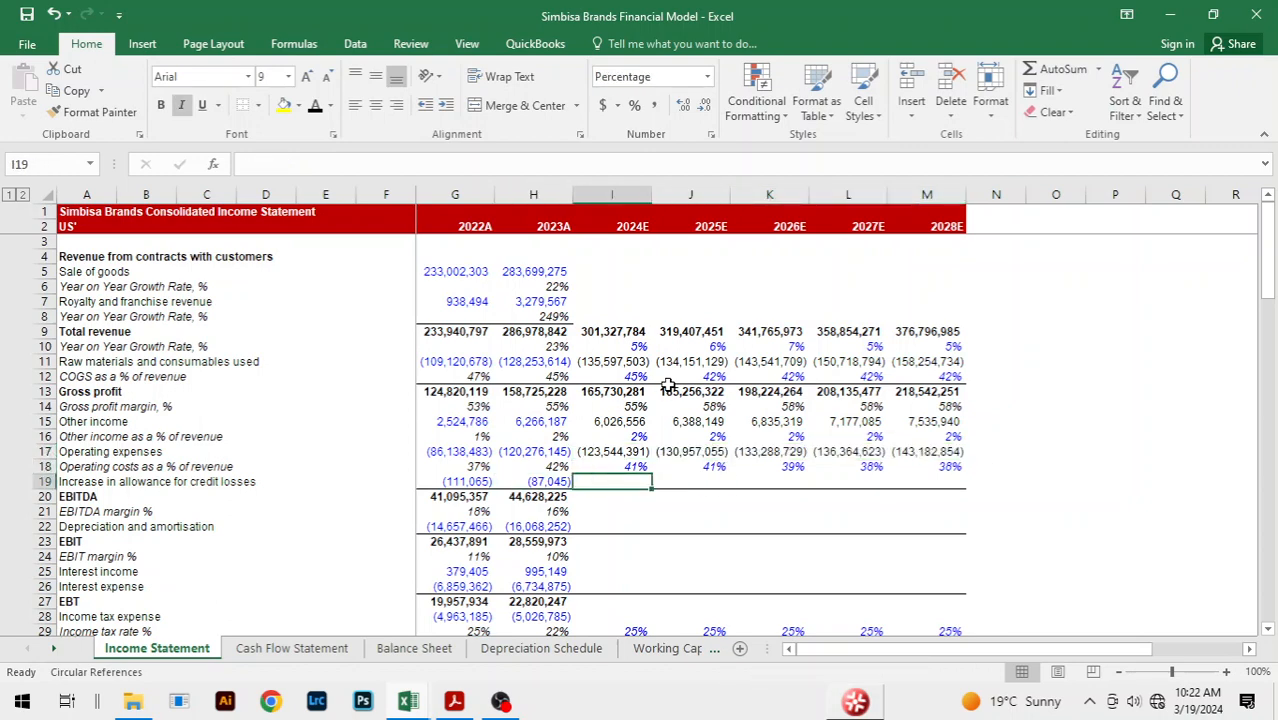
pyautogui.press('Left')
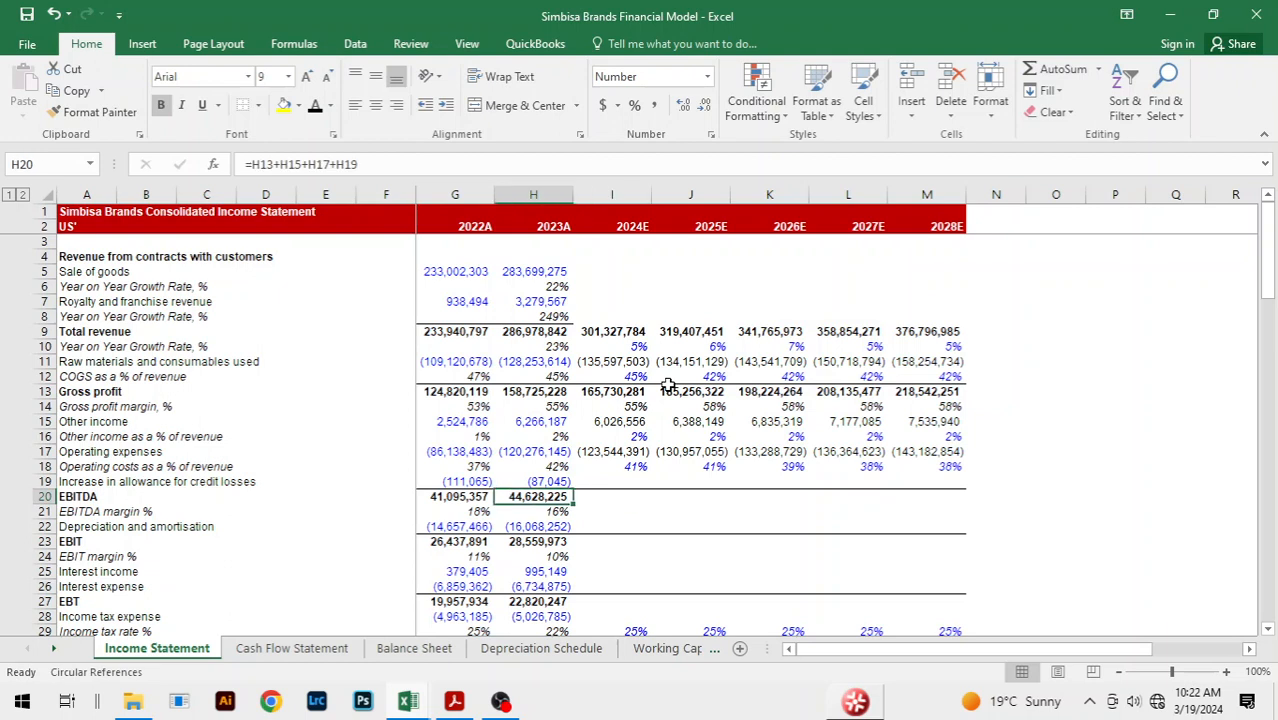
pyautogui.hotkey('shift', 'Down')
pyautogui.hotkey('shift', 'Right')
pyautogui.hotkey('shift', 'Right')
pyautogui.hotkey('shift', 'Right')
pyautogui.hotkey('shift', 'Right')
pyautogui.hotkey('shift', 'Right')
pyautogui.hotkey('ctrl', 'r')
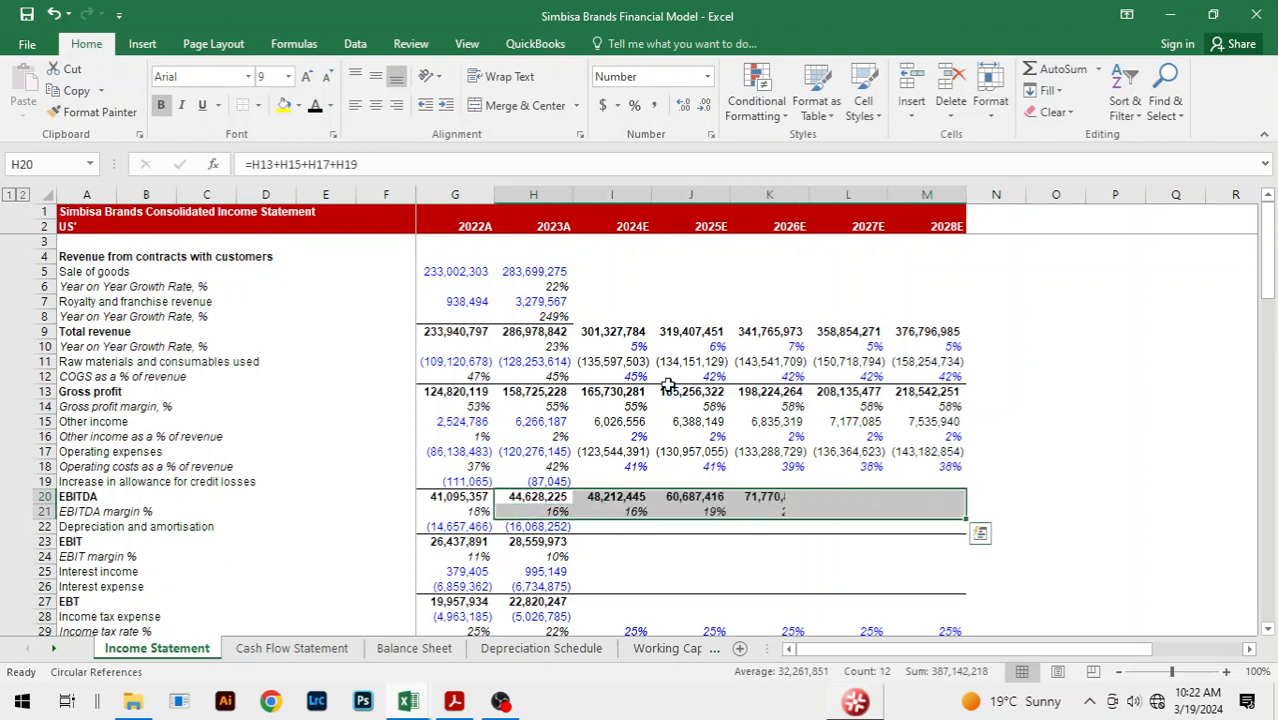
# - Fill the 2023A EBIT and EBIT margin formulas from H23:H24 across the forecast years to 2028E in column M
pyautogui.press('Down')
pyautogui.press('Down')
pyautogui.press('Down')
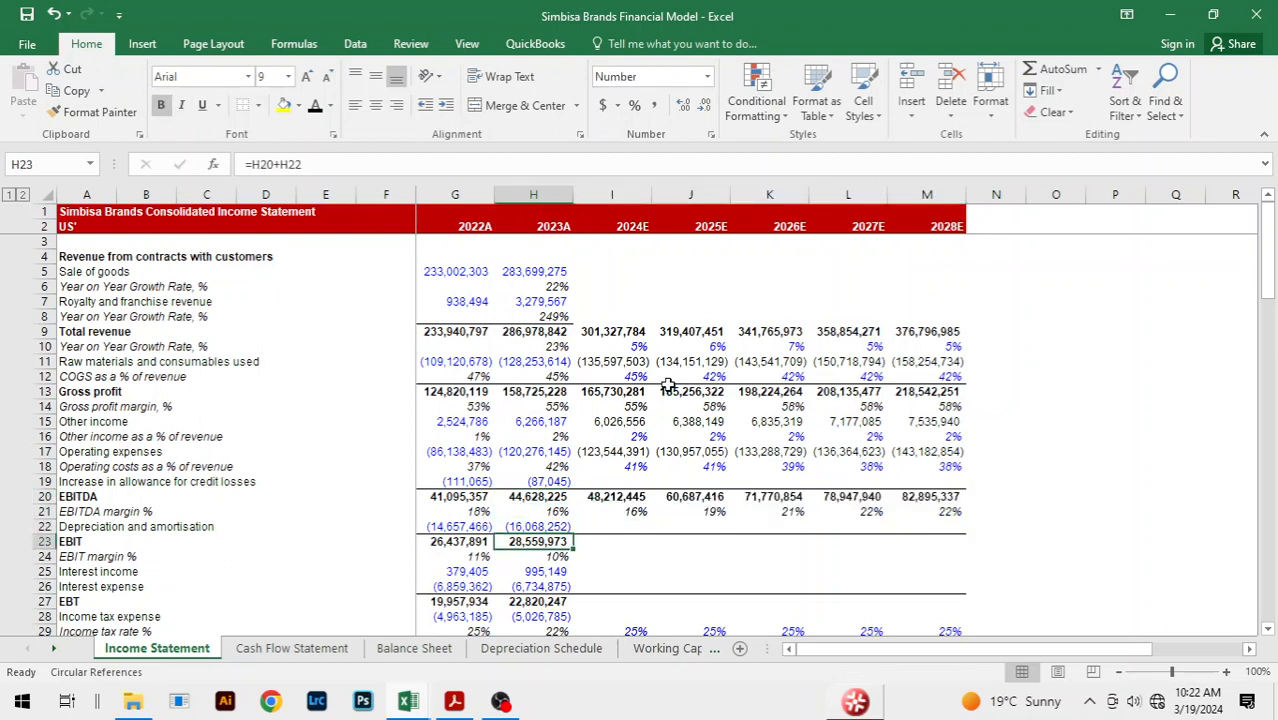
pyautogui.hotkey('shift', 'Down')
pyautogui.hotkey('shift', 'Right')
pyautogui.hotkey('shift', 'Right')
pyautogui.hotkey('shift', 'Right')
pyautogui.hotkey('shift', 'Right')
pyautogui.hotkey('shift', 'Right')
pyautogui.hotkey('ctrl', 'r')
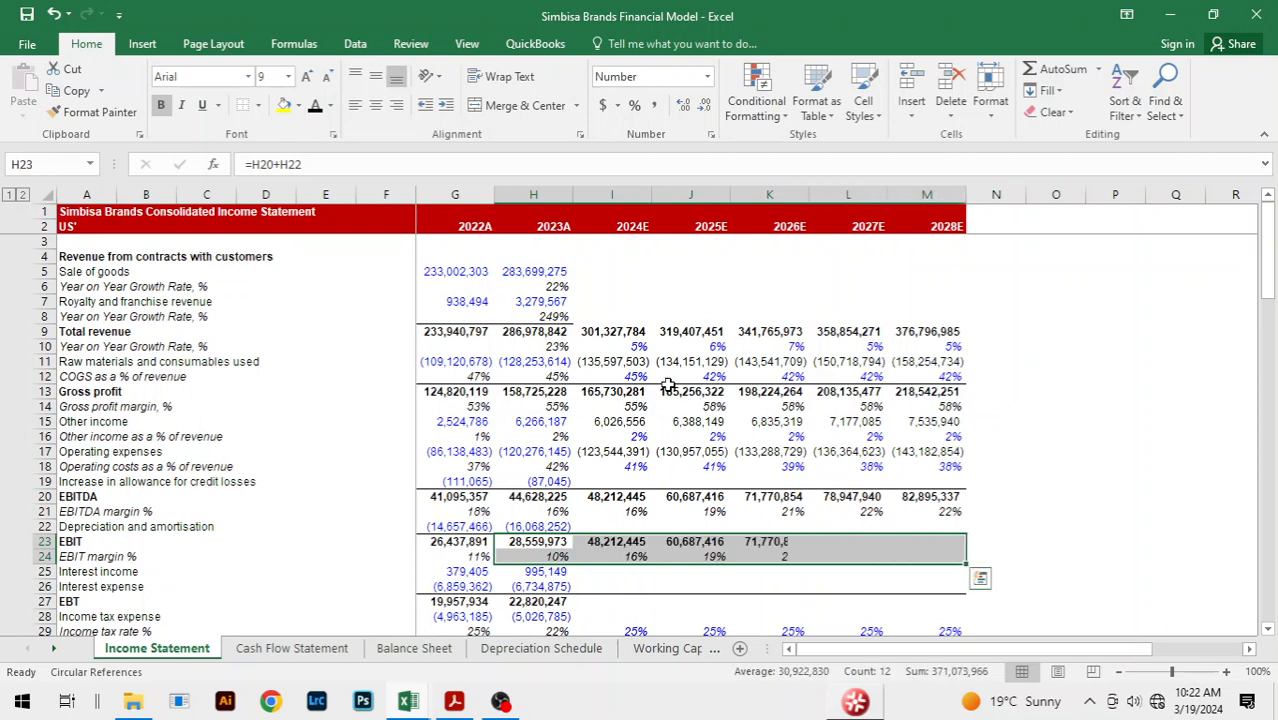
# - Fill the 2023A EBT formula from H27 across the forecast years to 2028E in M27
pyautogui.press('Down')
pyautogui.press('Down')
pyautogui.press('Down')
pyautogui.press('Down')
pyautogui.press('Down')
pyautogui.press('Down')
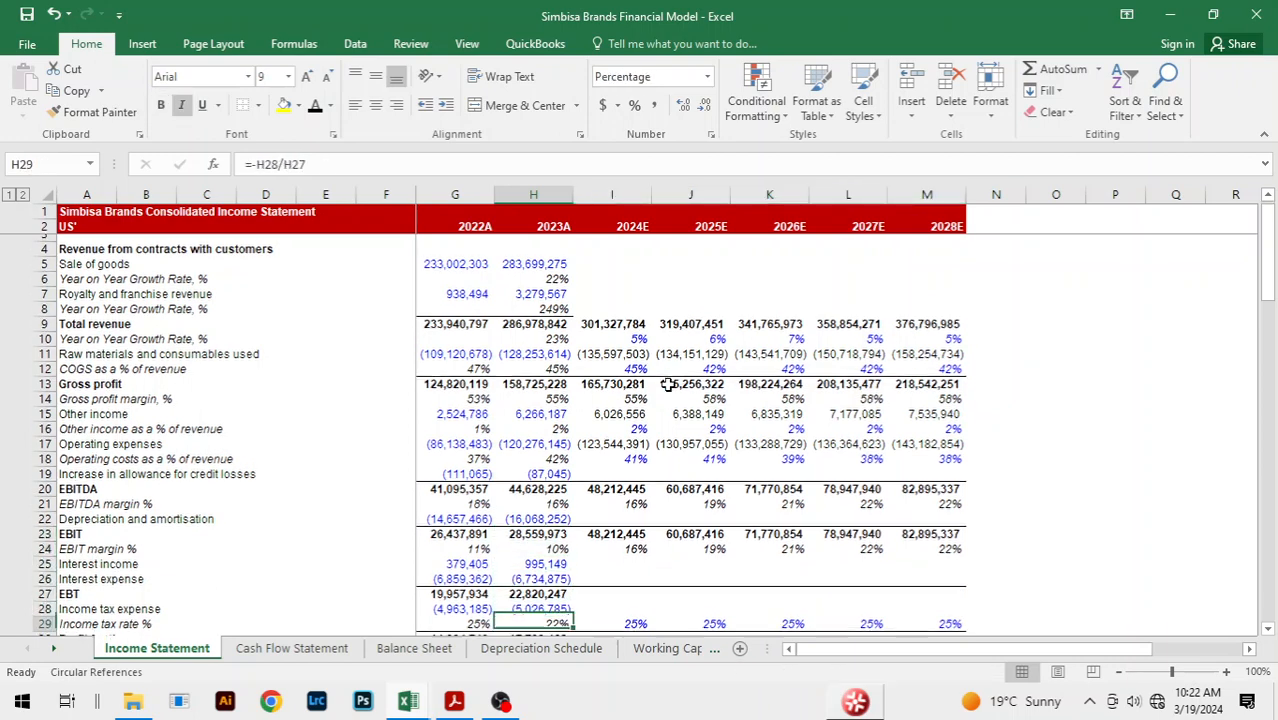
pyautogui.scroll(-1, 668, 384)
pyautogui.press('Up')
pyautogui.press('Up')
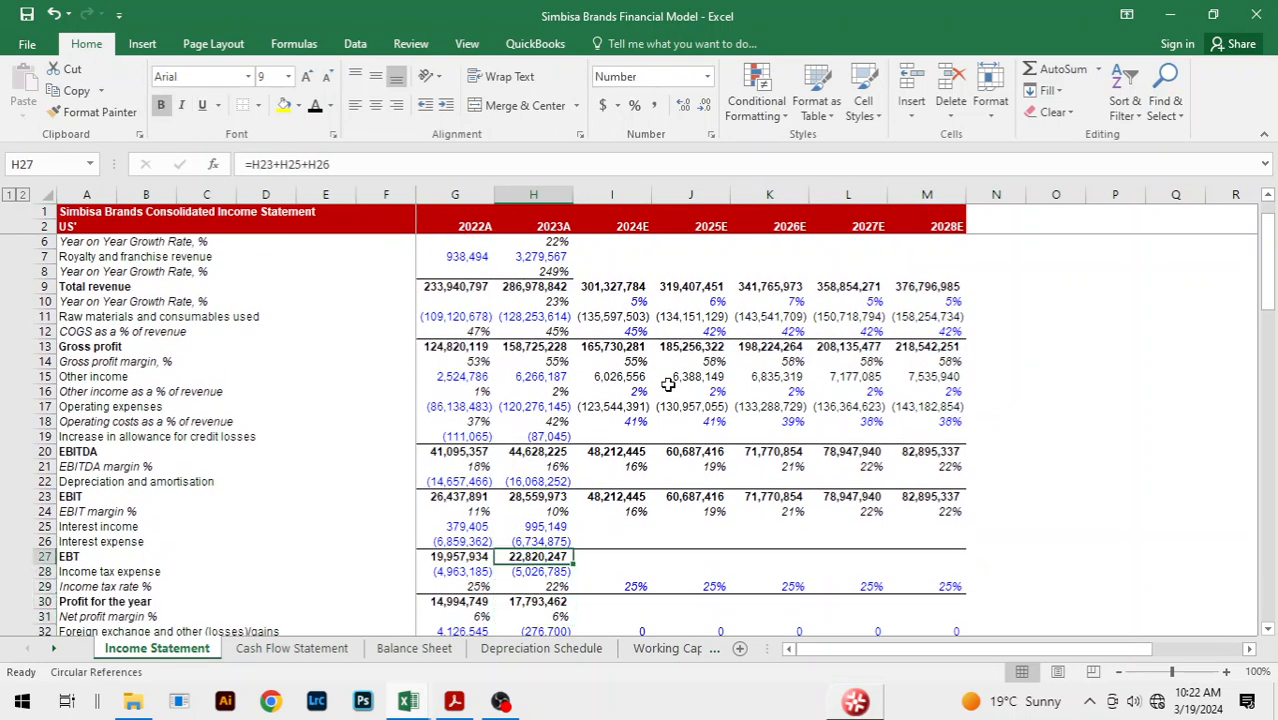
pyautogui.hotkey('shift', 'Right')
pyautogui.hotkey('shift', 'Right')
pyautogui.hotkey('shift', 'Right')
pyautogui.hotkey('shift', 'Right')
pyautogui.hotkey('shift', 'Right')
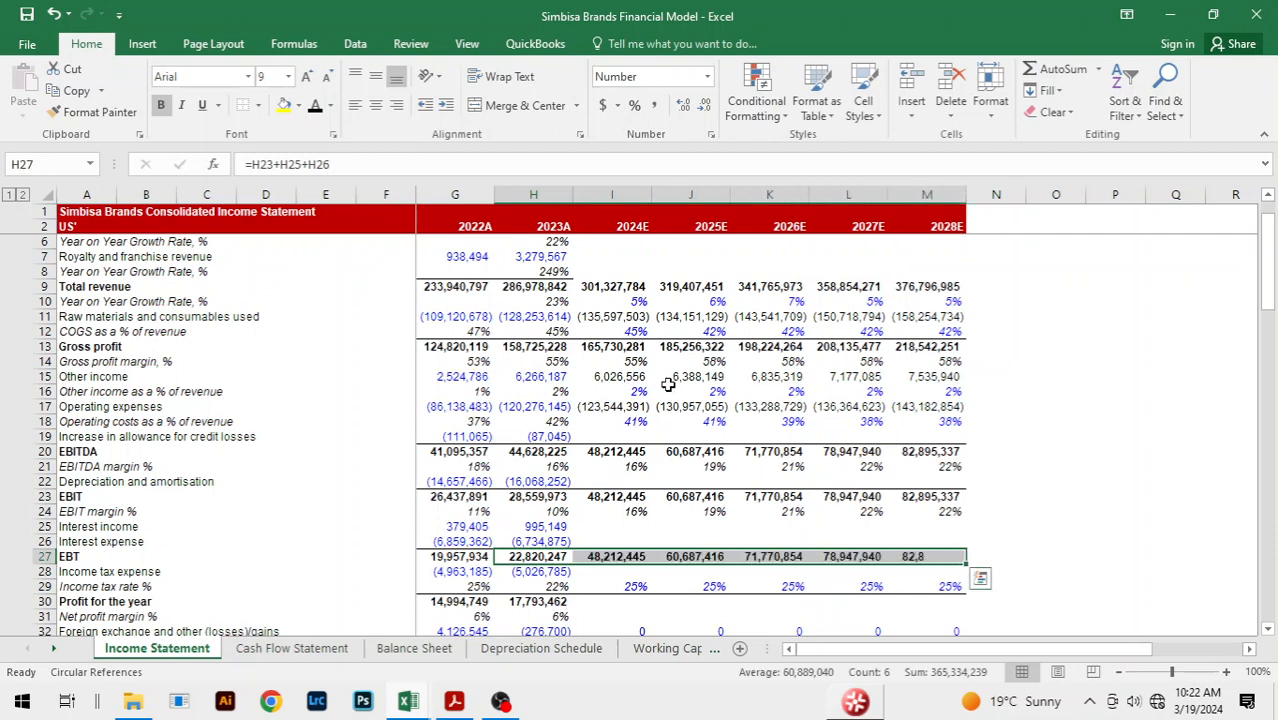
pyautogui.hotkey('ctrl', 'r')
# - Enter the 2024E income tax expense formula =-I29*I27 in I28
pyautogui.press('Down')
pyautogui.press('Down')
pyautogui.press('Down')
pyautogui.press('Up')
pyautogui.press('Up')
pyautogui.press('Right')
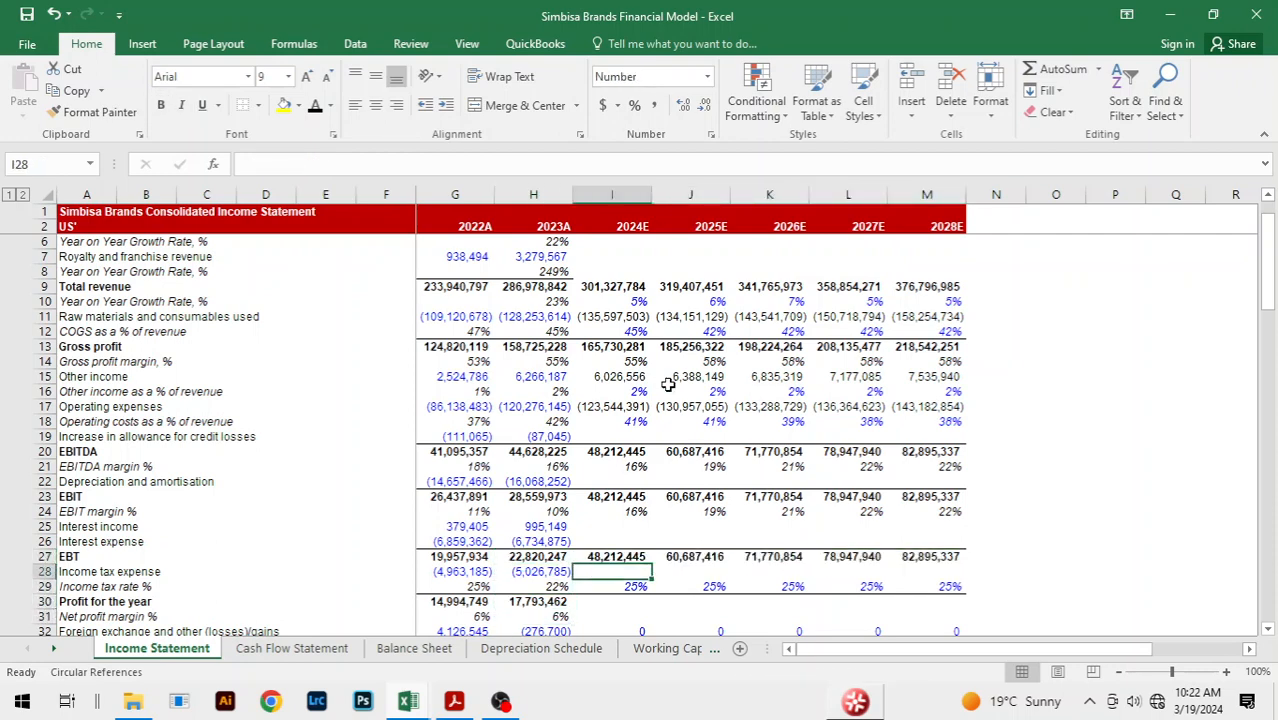
pyautogui.write('=-')
pyautogui.press('Down')
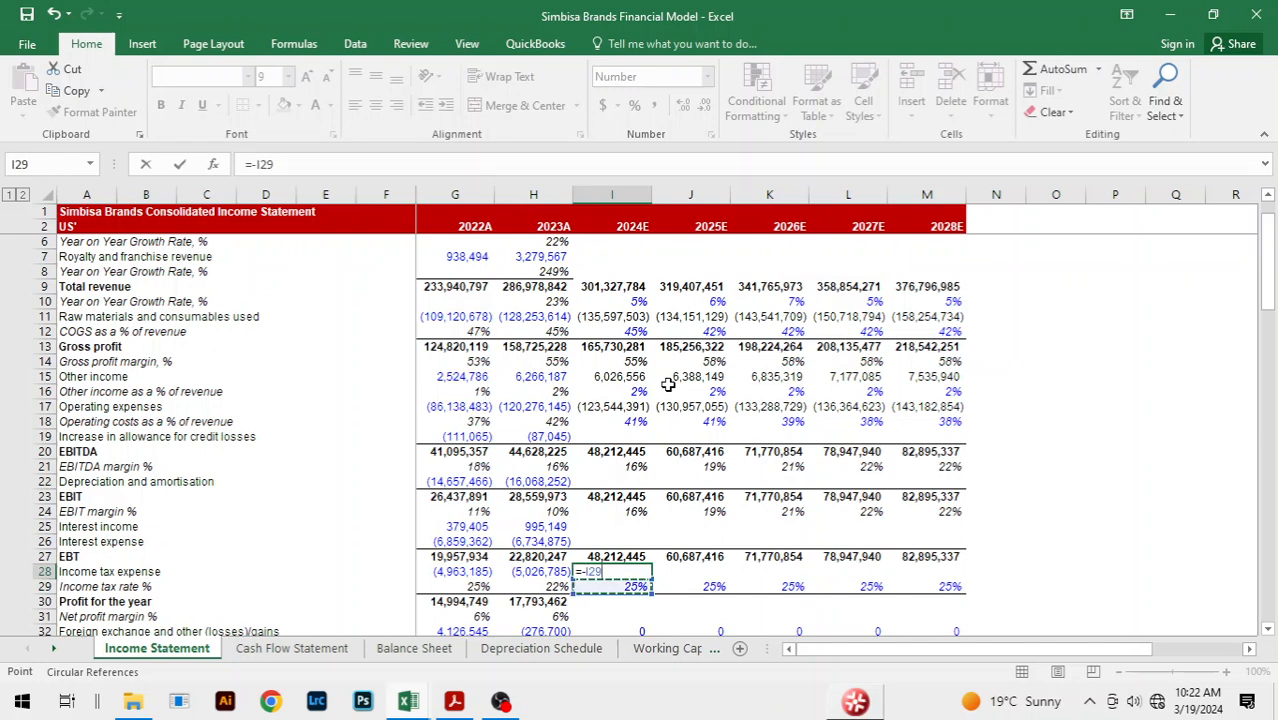
pyautogui.write('*')
pyautogui.press('Up')
pyautogui.hotkey('ctrl', 'Return')
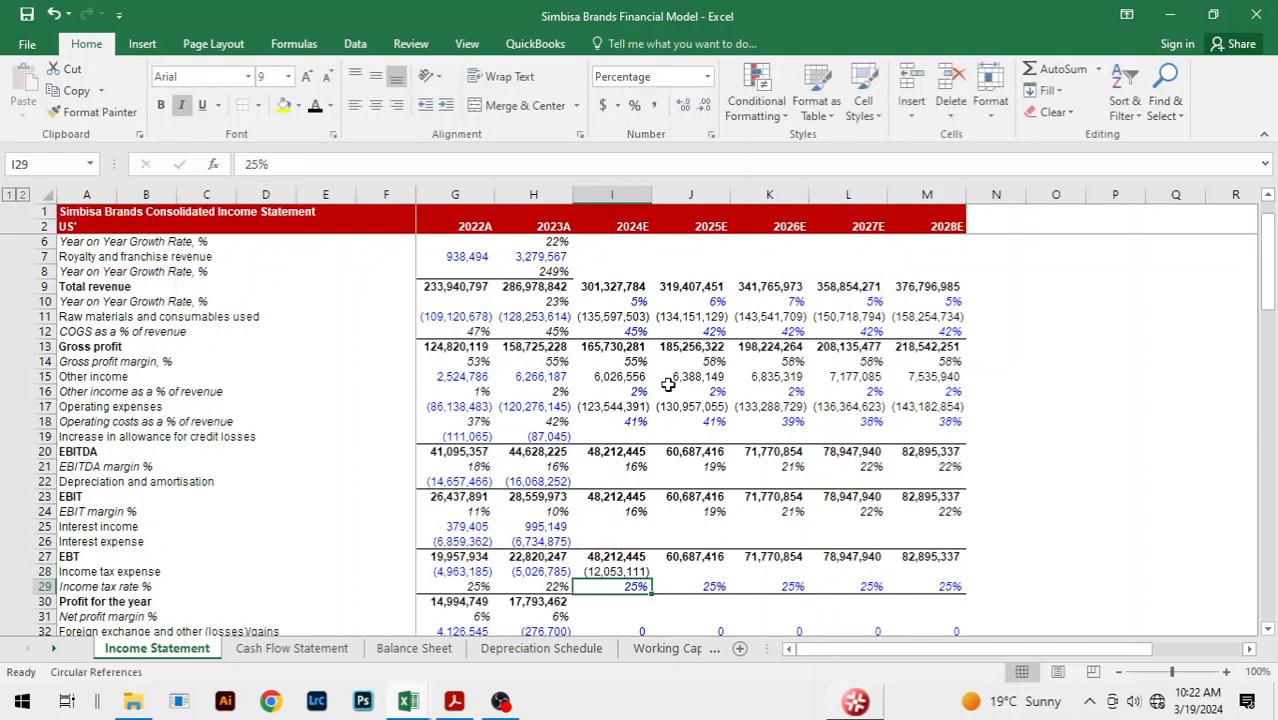
# - Fill the 2024E income tax expense formula across to 2028E in I28:M28
pyautogui.hotkey('shift', 'Right')
pyautogui.hotkey('shift', 'Right')
pyautogui.hotkey('shift', 'Right')
pyautogui.hotkey('shift', 'Right')
pyautogui.hotkey('ctrl', 'r')
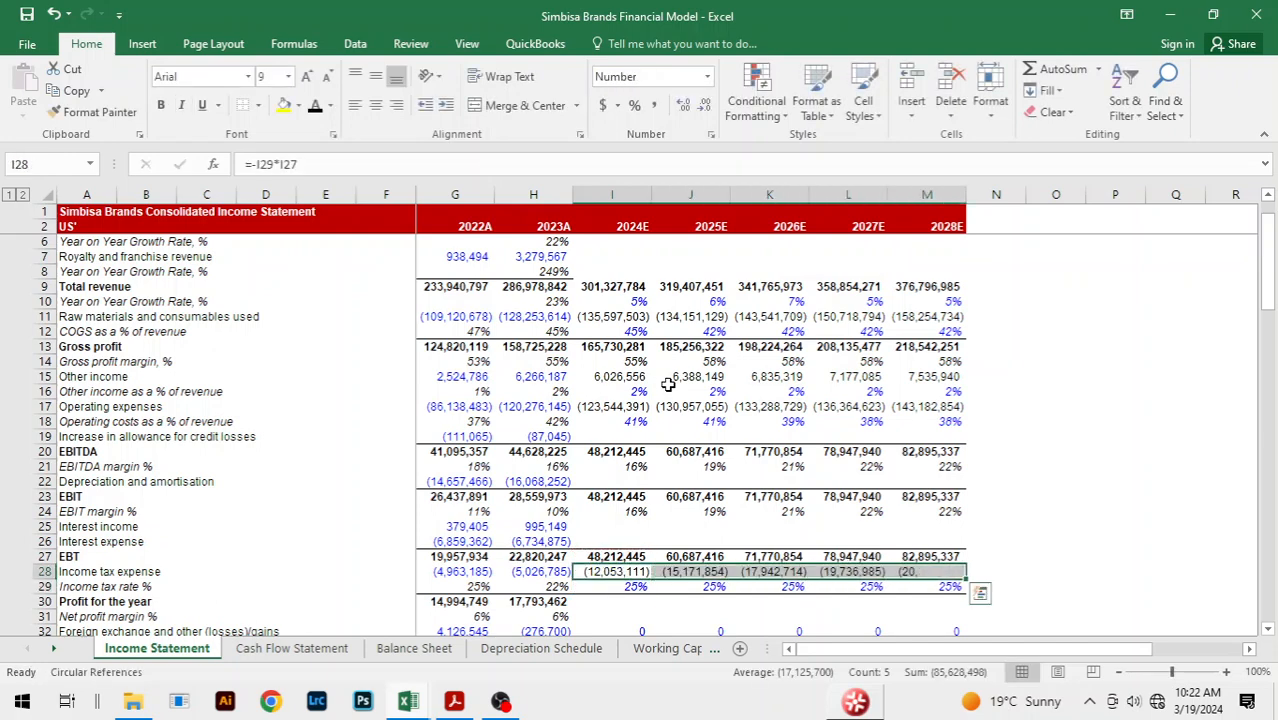
# - Fill the 2023A profit for the year and net profit margin formulas from H30:H31 across to 2028E in column M
pyautogui.press('Down')
pyautogui.press('Down')
pyautogui.press('Down')
pyautogui.press('Down')
pyautogui.press('Down')
pyautogui.press('Down')
pyautogui.press('Down')
pyautogui.press('Down')
pyautogui.press('Up')
pyautogui.press('Up')
pyautogui.press('Up')
pyautogui.press('Up')
pyautogui.press('Up')
pyautogui.press('Up')
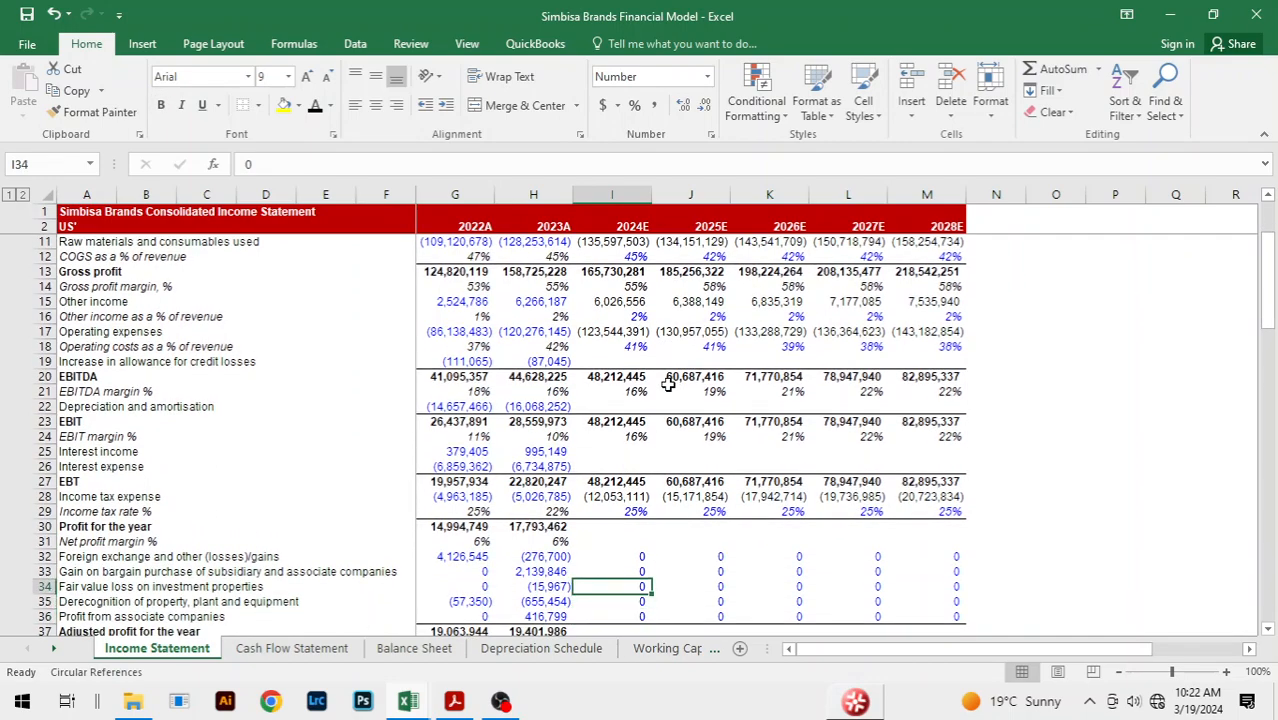
pyautogui.press('Left')
pyautogui.hotkey('shift', 'Down')
pyautogui.hotkey('shift', 'Right')
pyautogui.hotkey('shift', 'Right')
pyautogui.hotkey('shift', 'Right')
pyautogui.hotkey('shift', 'Right')
pyautogui.hotkey('shift', 'Right')
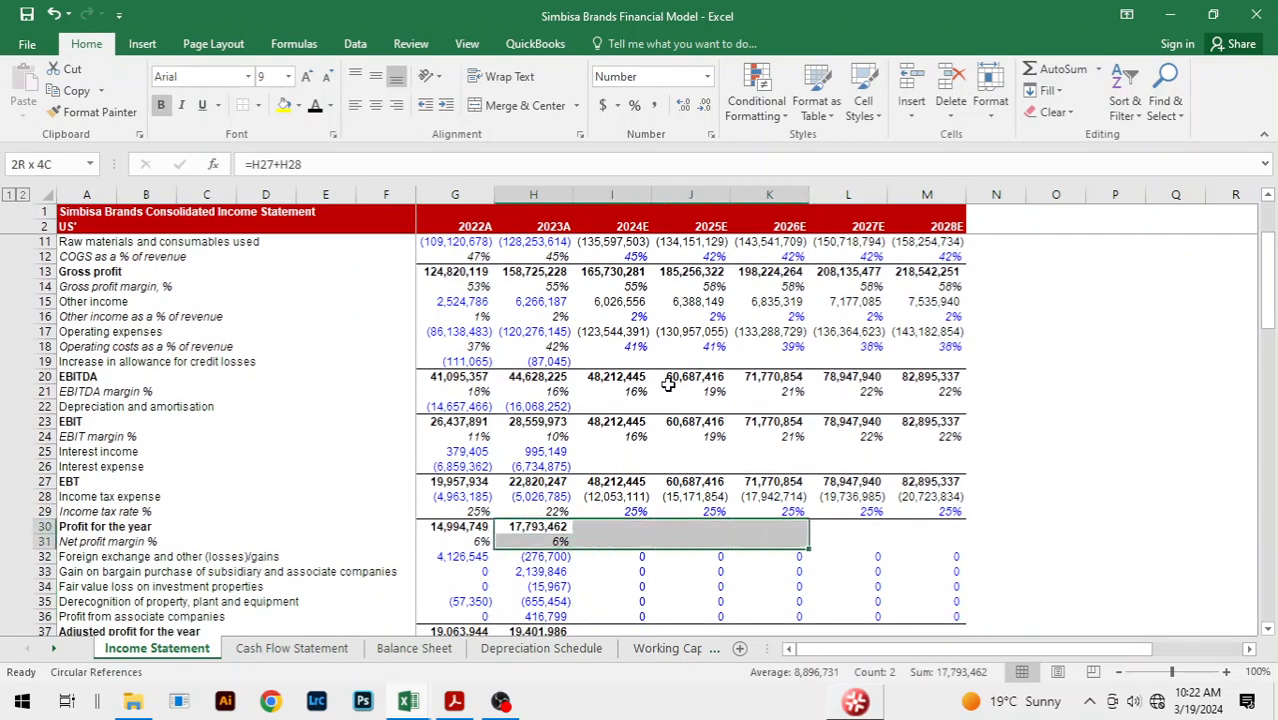
pyautogui.hotkey('ctrl', 'r')
# - Fill the 2023A adjusted profit and adjusted net profit margin formulas from H37:H38 across to 2028E in column M
pyautogui.press('Down')
pyautogui.press('Down')
pyautogui.press('Down')
pyautogui.press('Down')
pyautogui.press('Down')
pyautogui.press('Down')
pyautogui.press('Down')
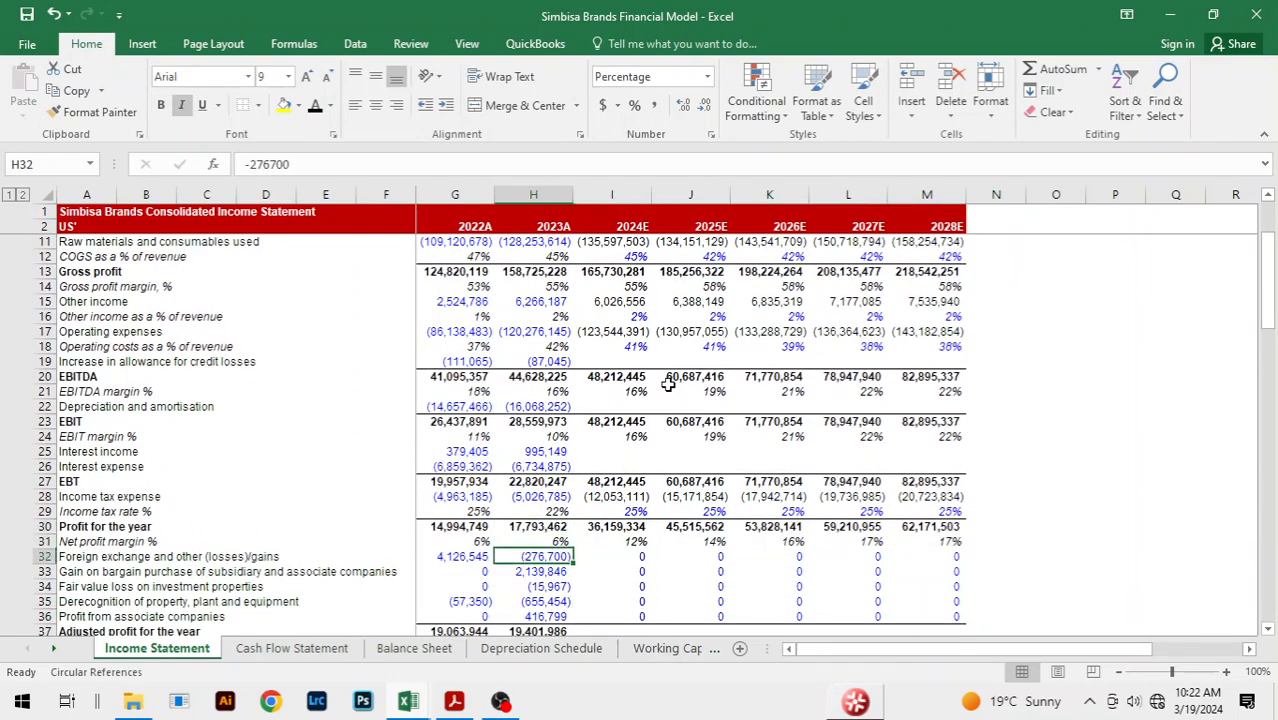
pyautogui.hotkey('shift', 'Down')
pyautogui.hotkey('shift', 'Right')
pyautogui.hotkey('shift', 'Right')
pyautogui.hotkey('shift', 'Right')
pyautogui.hotkey('shift', 'Right')
pyautogui.hotkey('shift', 'Right')
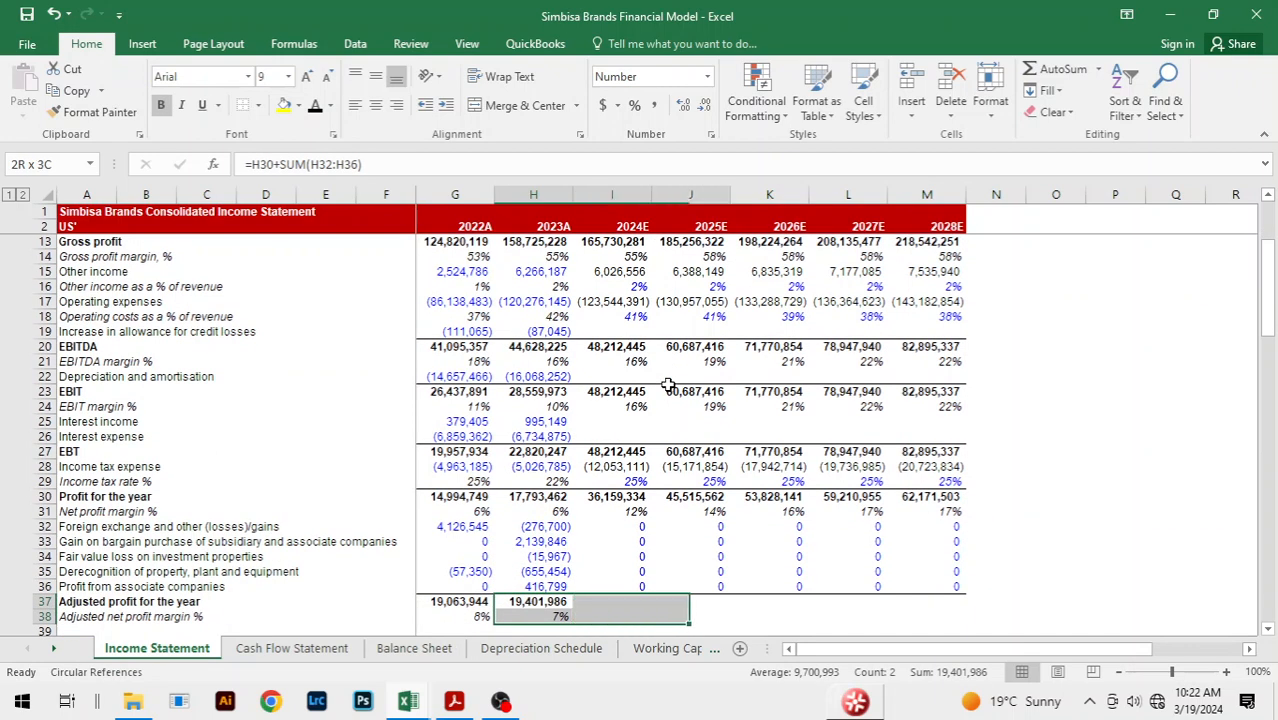
pyautogui.hotkey('ctrl', 'r')
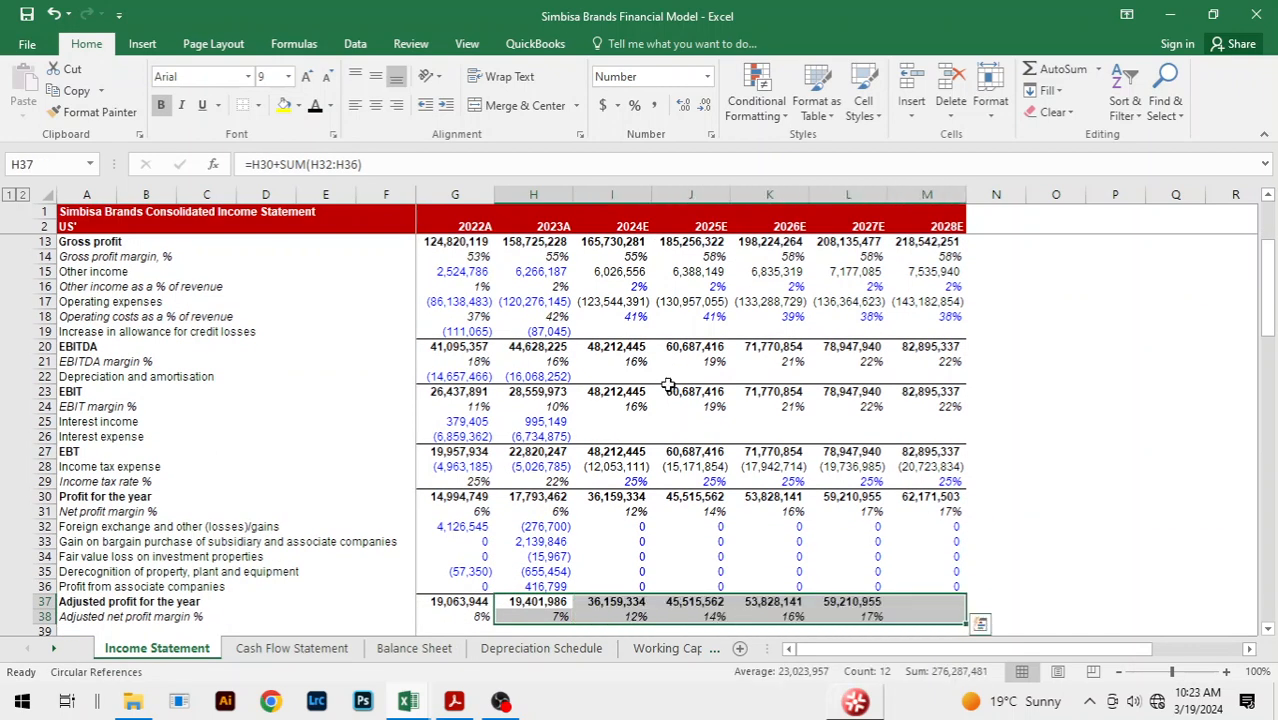
pyautogui.press('Down')
pyautogui.press('Down')
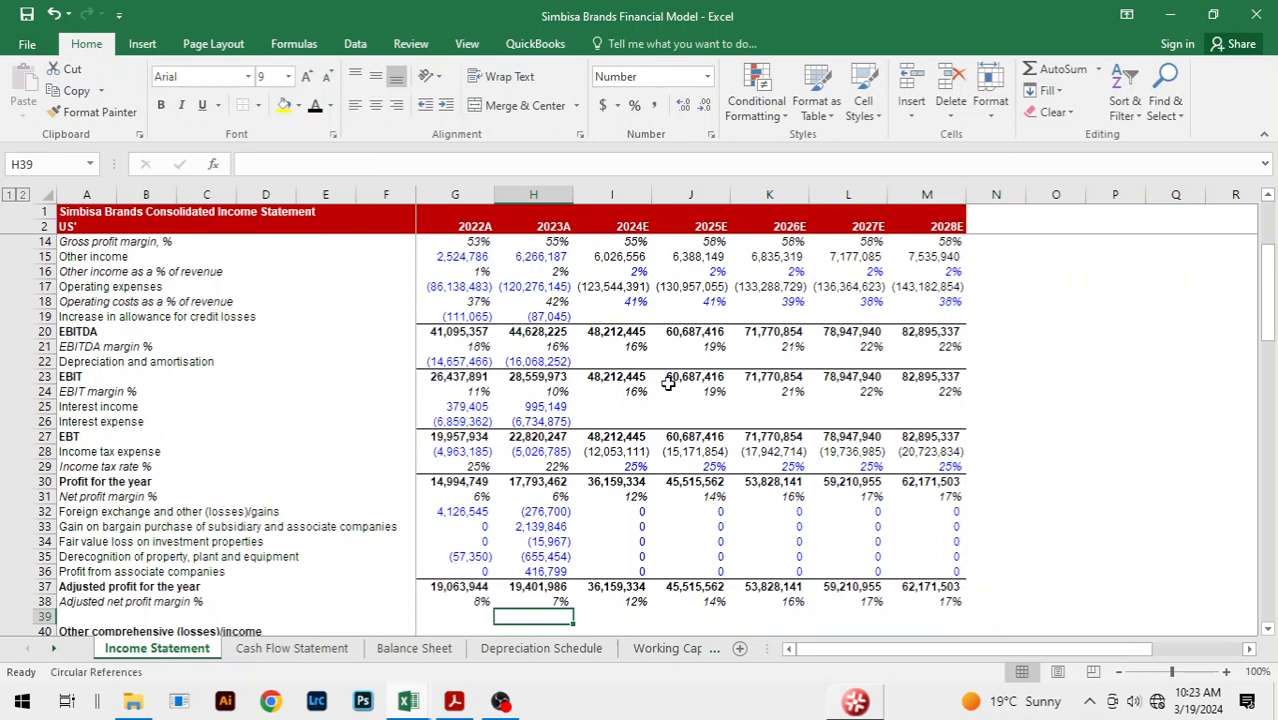
# - Review the forecast columns for credit loss allowance, depreciation and amortisation, interest income and interest expense, and the rows down to the share count
pyautogui.click(995, 408)
pyautogui.click(1058, 334)
pyautogui.scroll(2, 1060, 336)
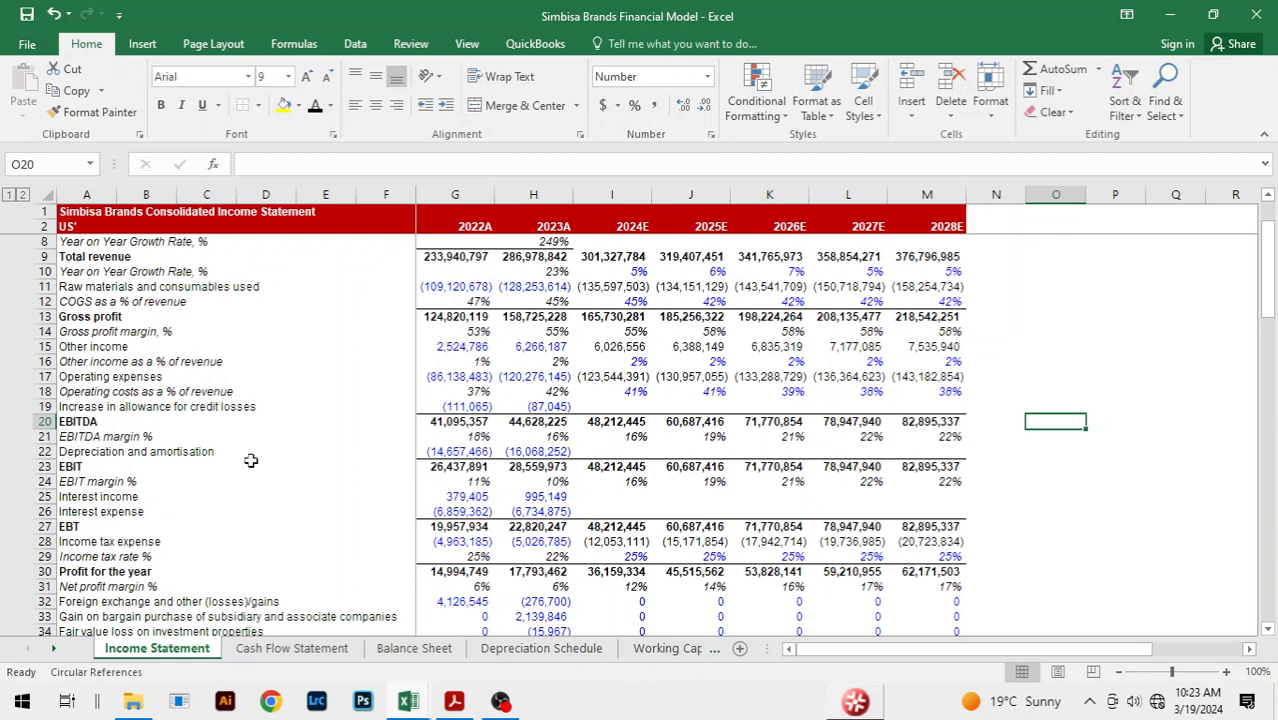
pyautogui.click(625, 456)
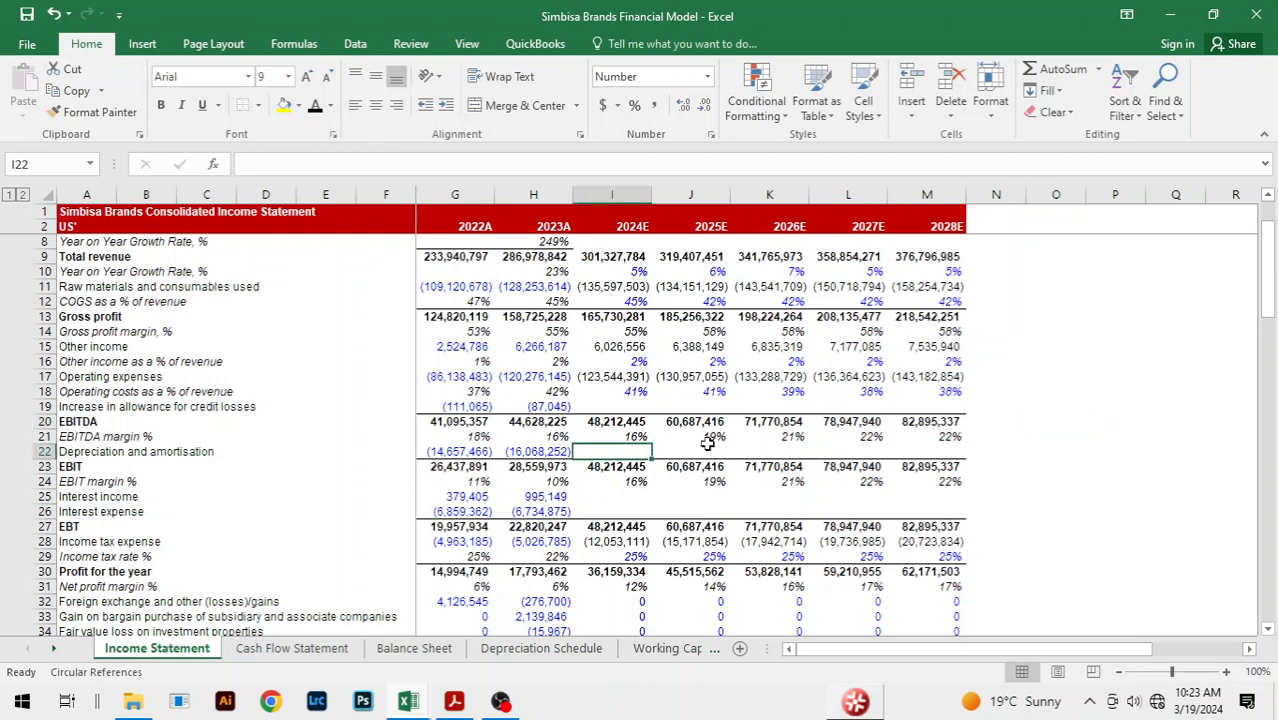
pyautogui.click(605, 405)
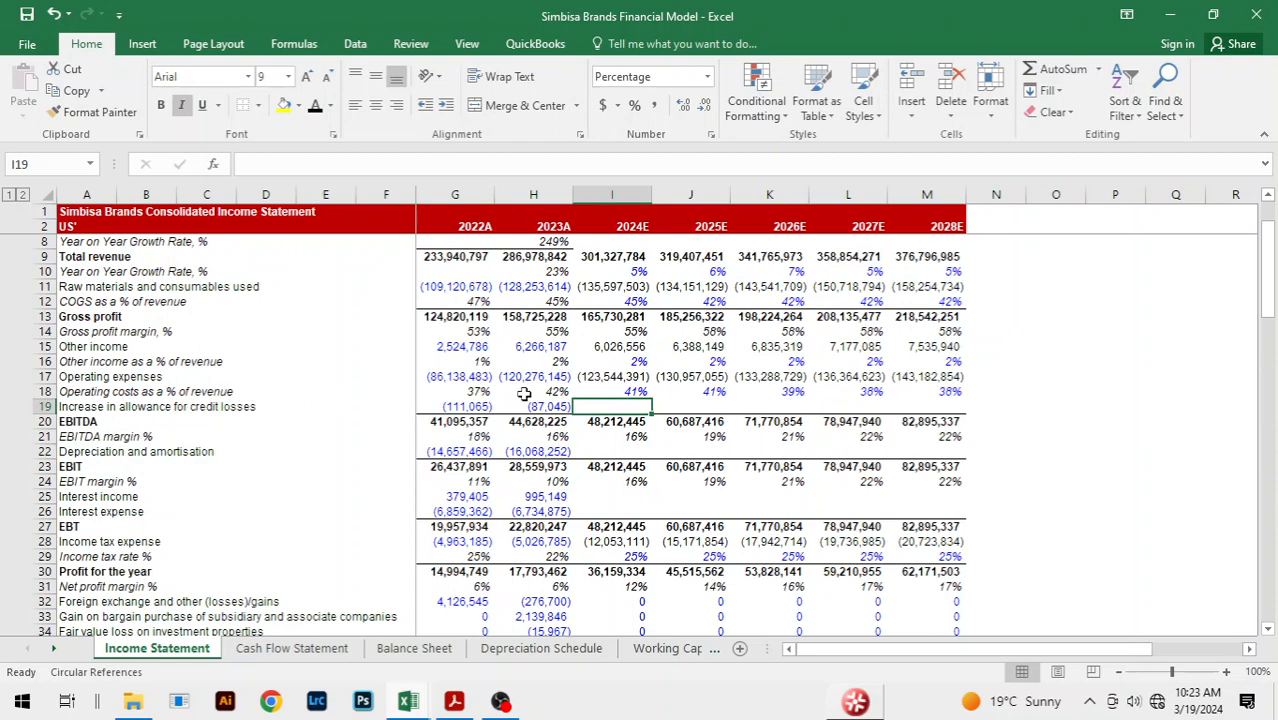
pyautogui.click(1040, 366)
pyautogui.scroll(-4, 1040, 362)
pyautogui.scroll(3, 780, 424)
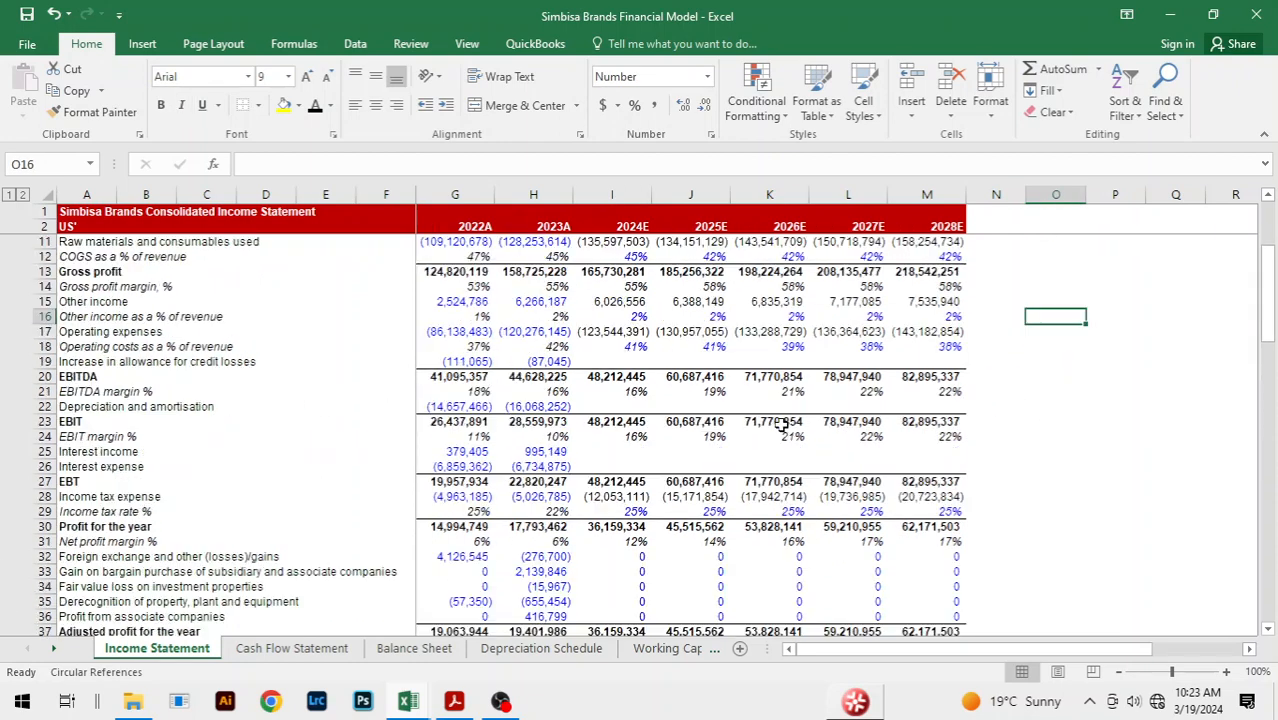
pyautogui.click(759, 465)
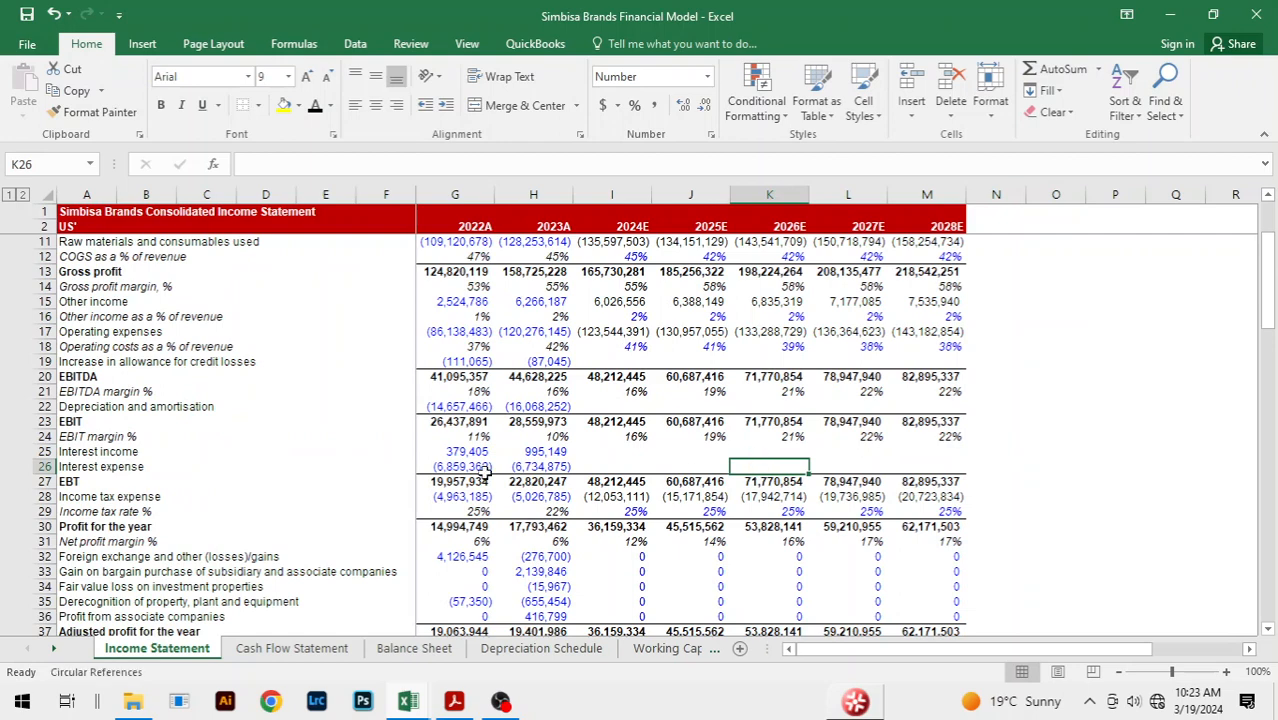
pyautogui.click(105, 451)
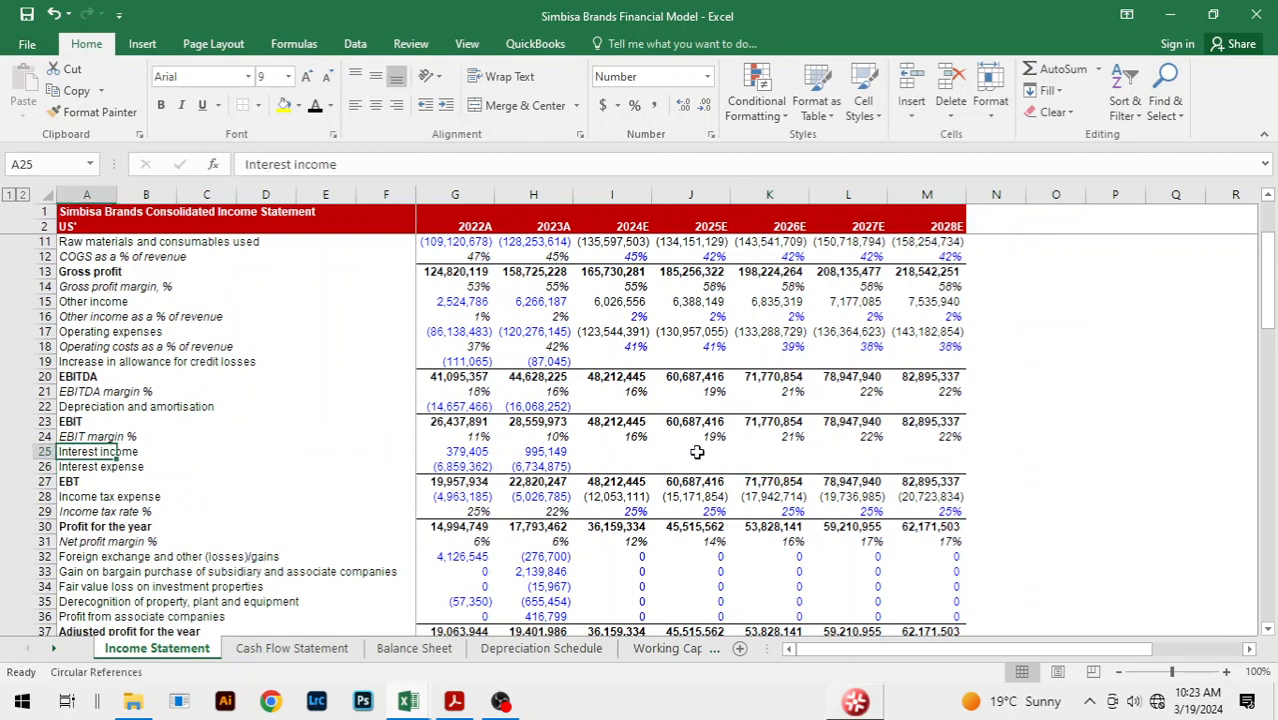
pyautogui.click(1027, 456)
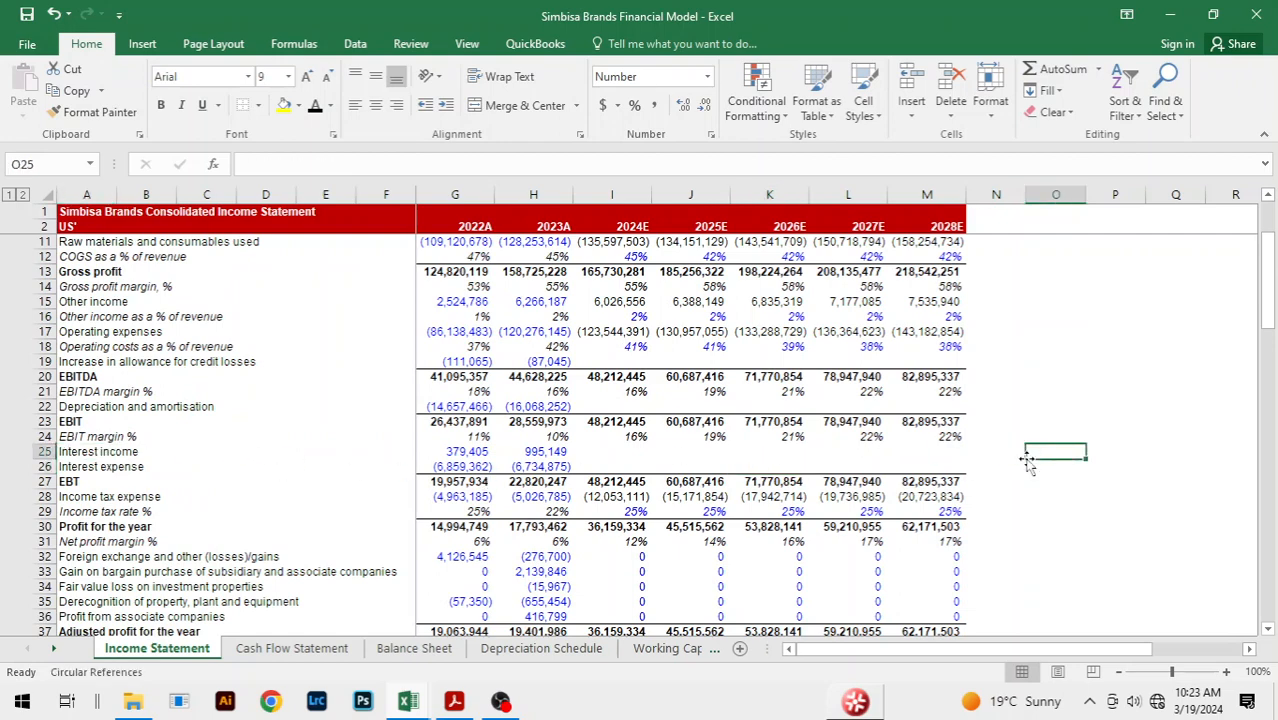
pyautogui.click(726, 452)
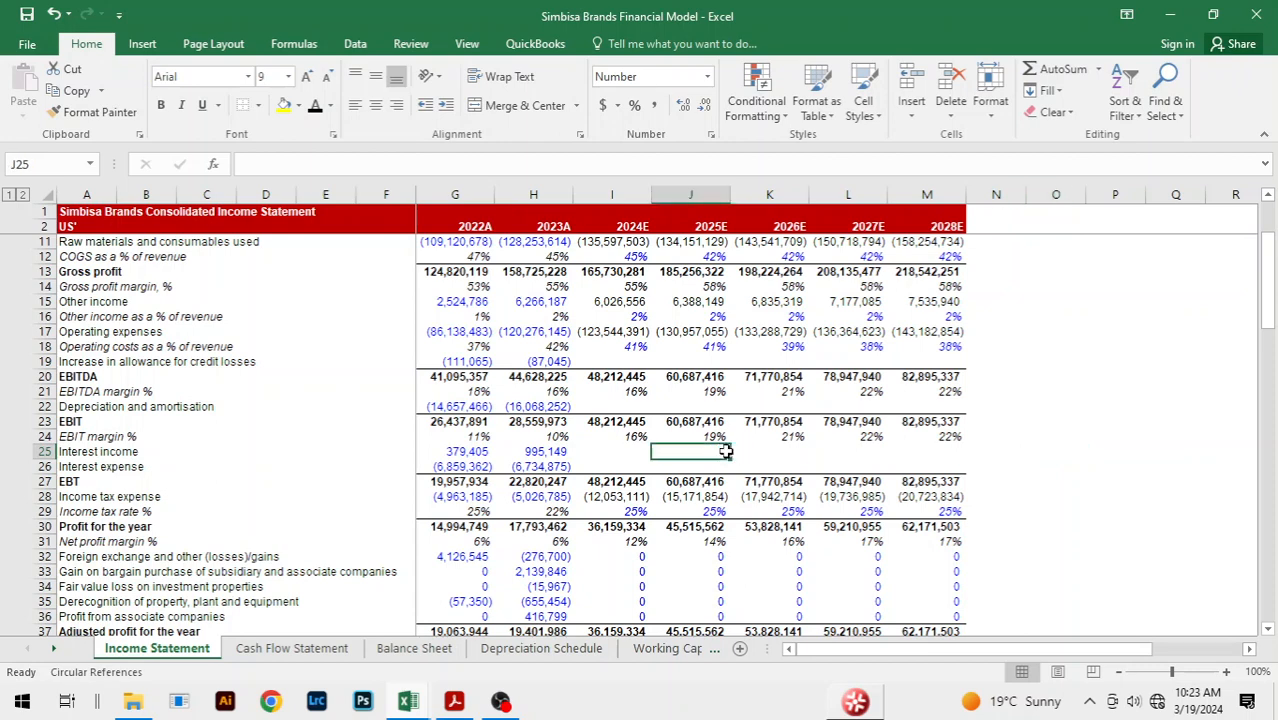
pyautogui.click(813, 456)
pyautogui.scroll(-6, 813, 461)
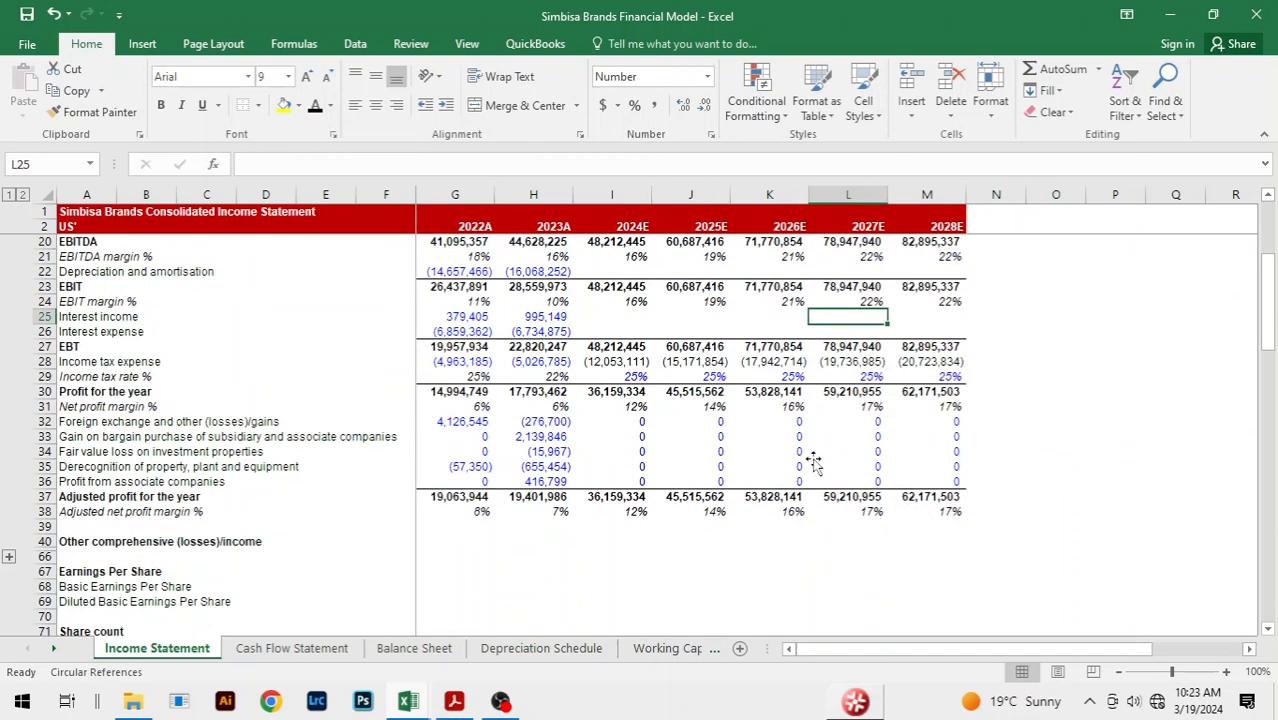
pyautogui.scroll(-1, 832, 544)
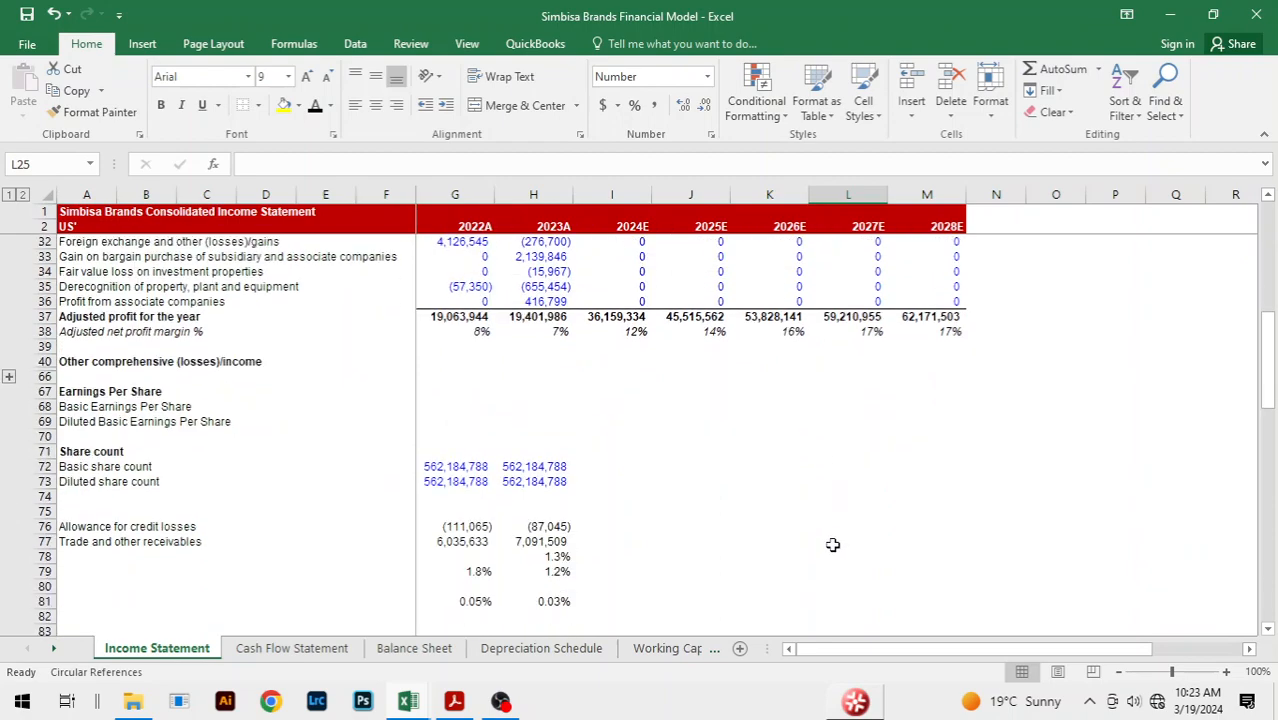
pyautogui.scroll(2, 832, 544)
pyautogui.scroll(1, 777, 518)
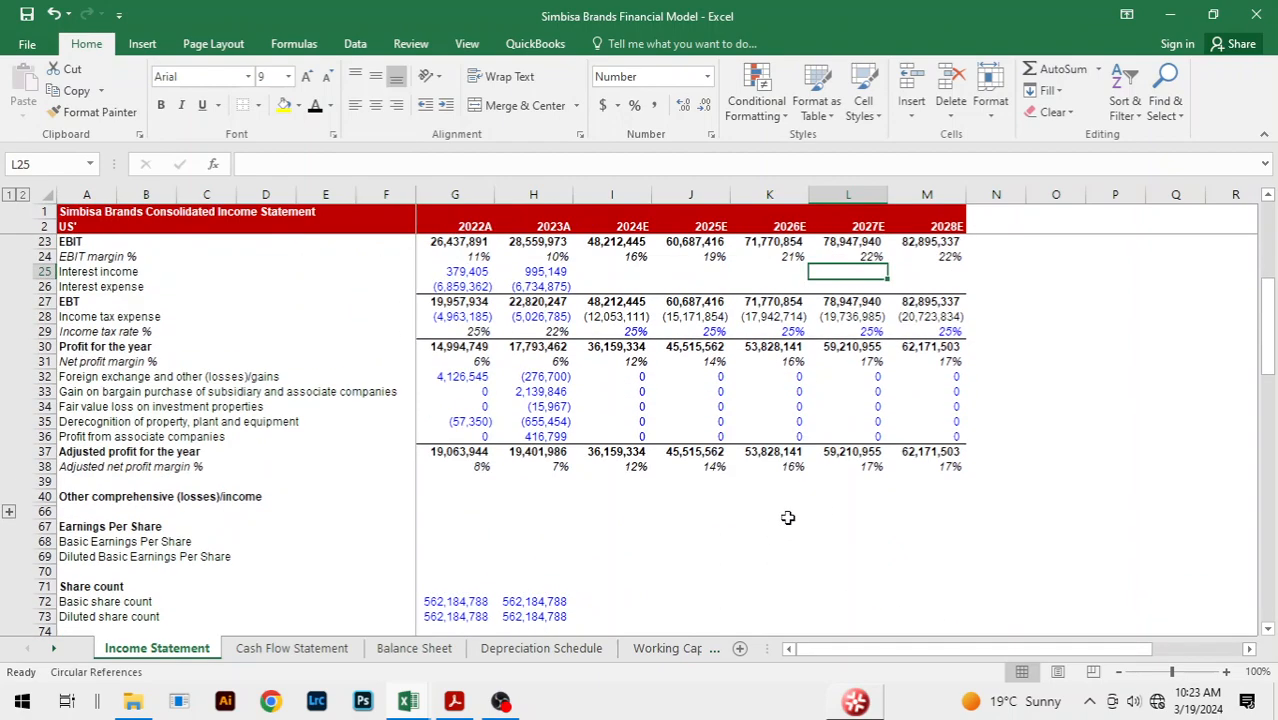
pyautogui.scroll(7, 788, 517)
pyautogui.click(1059, 465)
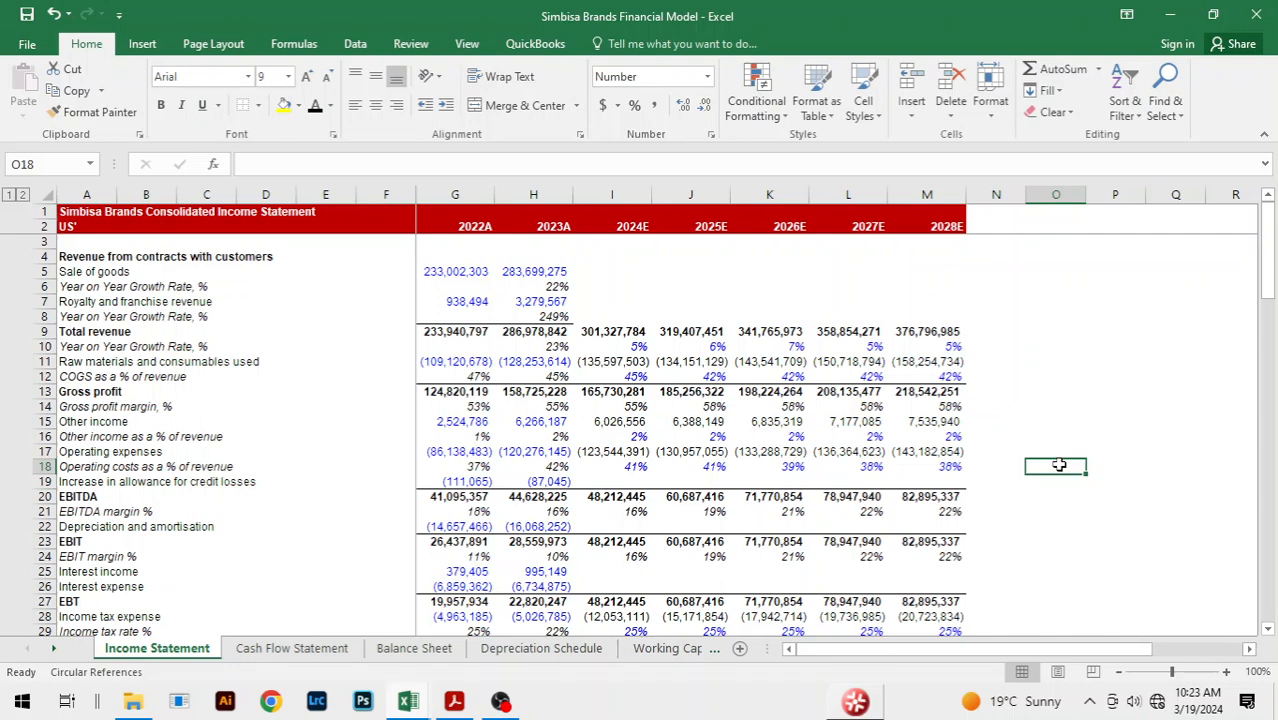
# - Enter the 2022A basic earnings per share formula =G37/G72*100 in G68
pyautogui.scroll(-7, 1059, 465)
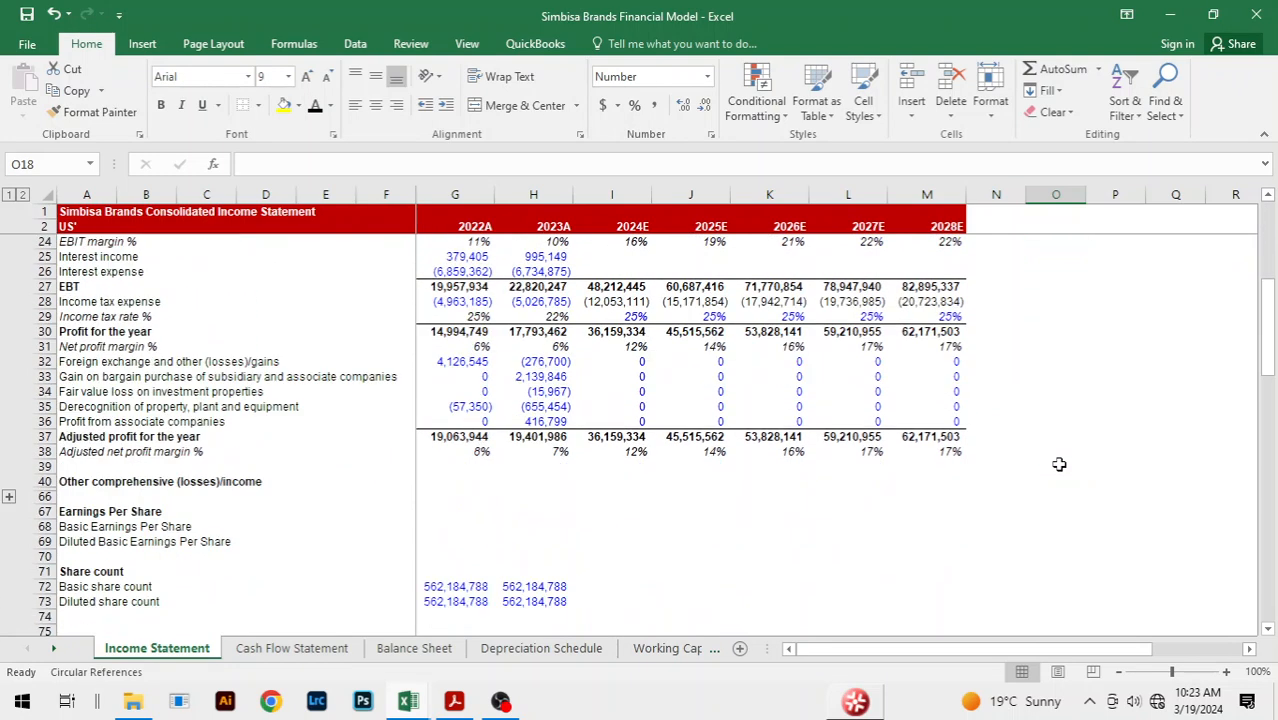
pyautogui.click(465, 529)
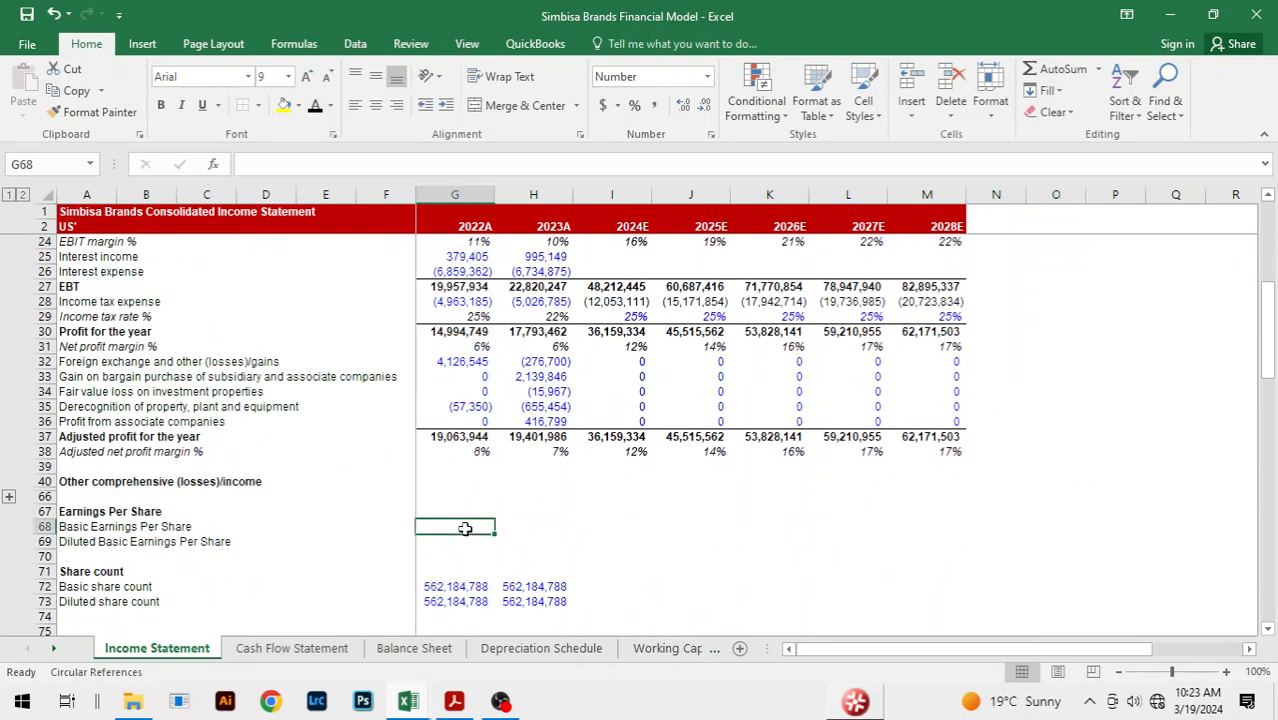
pyautogui.write('=')
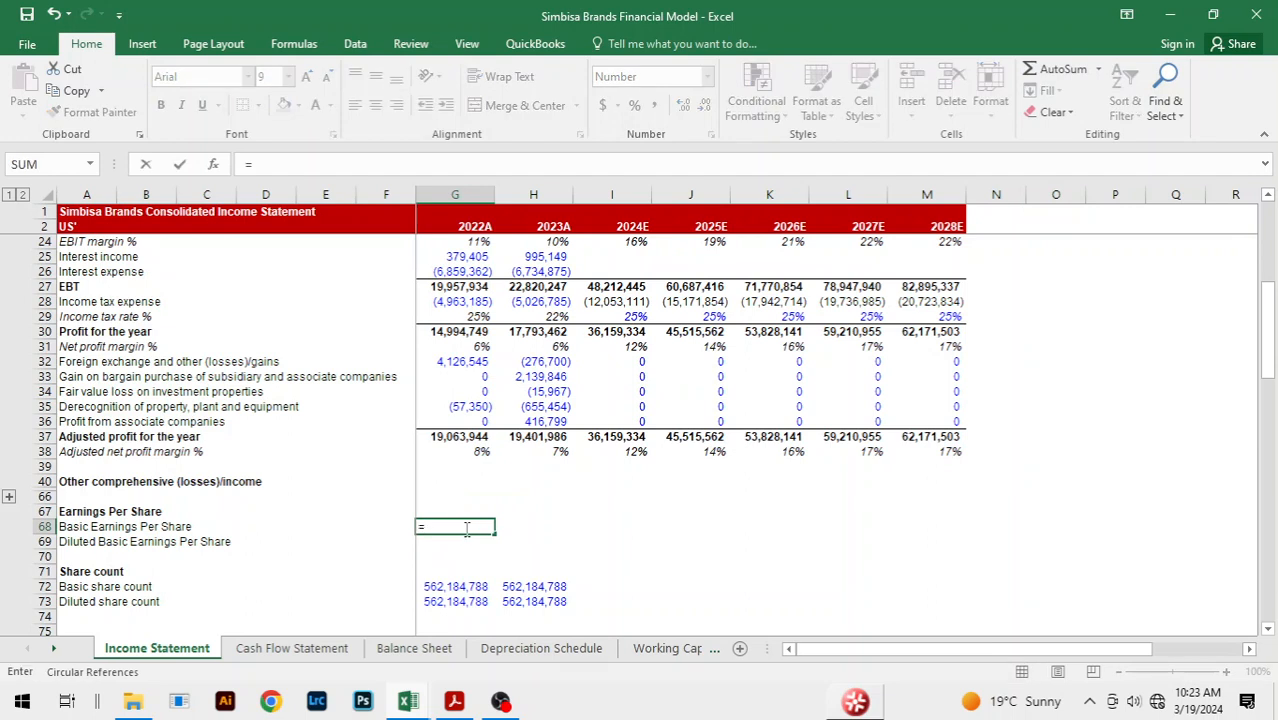
pyautogui.press('Up')
pyautogui.press('Up')
pyautogui.press('Up')
pyautogui.press('Up')
pyautogui.press('Up')
pyautogui.press('Up')
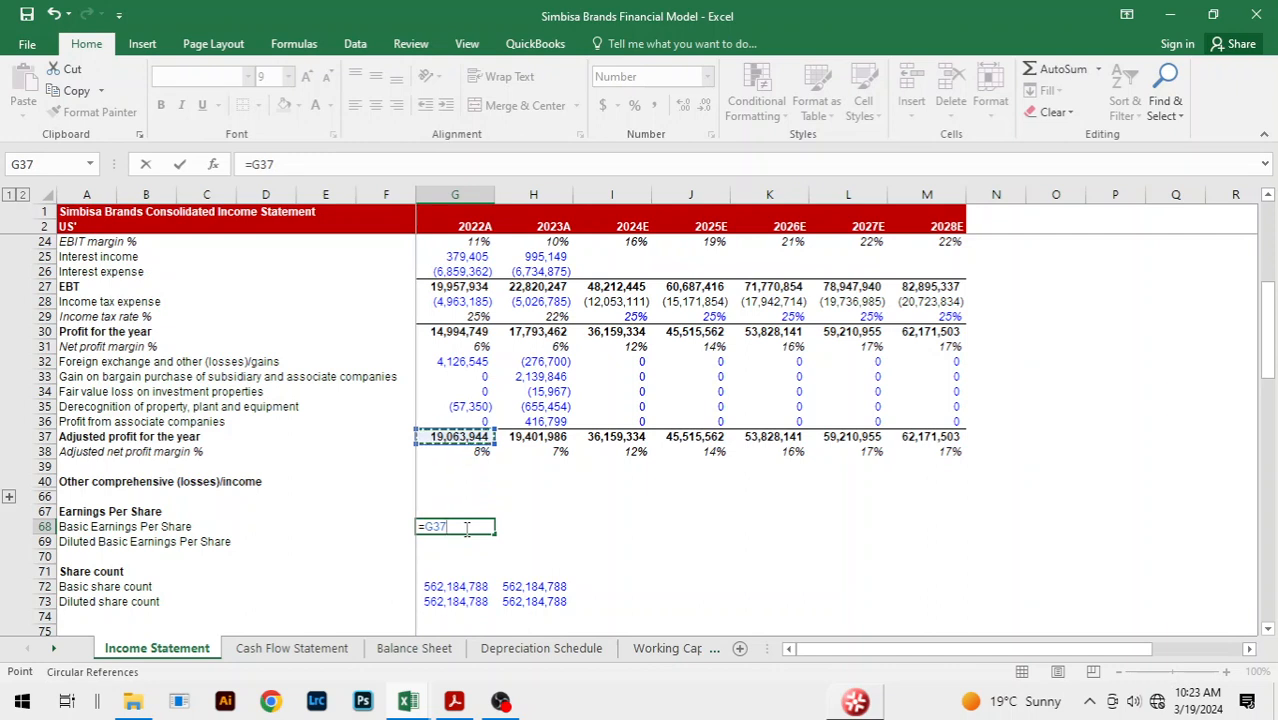
pyautogui.write('/')
pyautogui.press('Down')
pyautogui.press('Down')
pyautogui.press('Down')
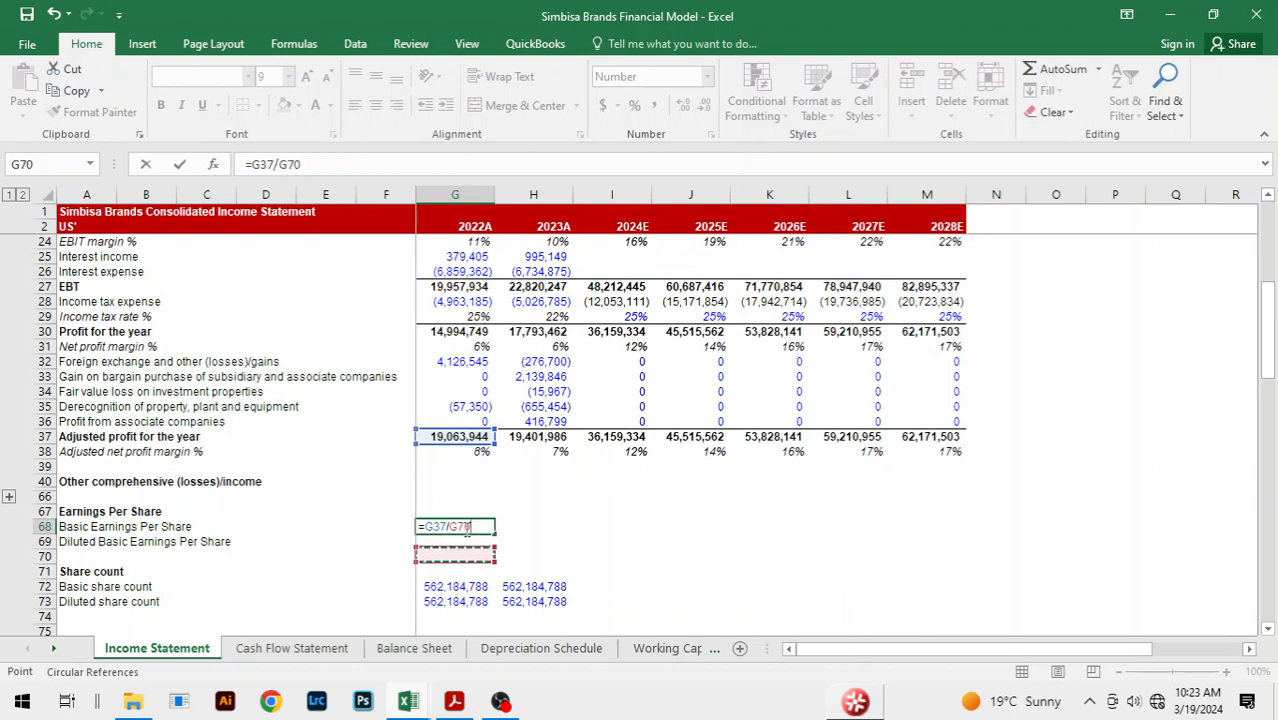
pyautogui.press('Down')
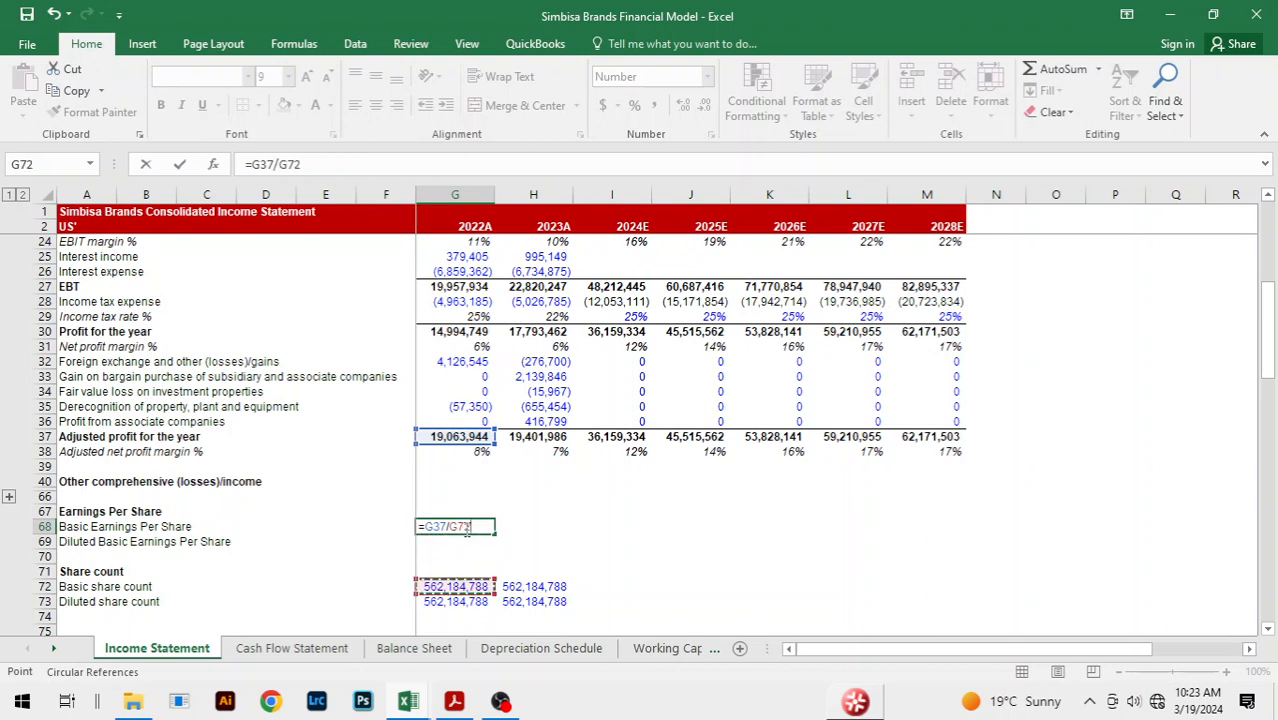
pyautogui.write('*')
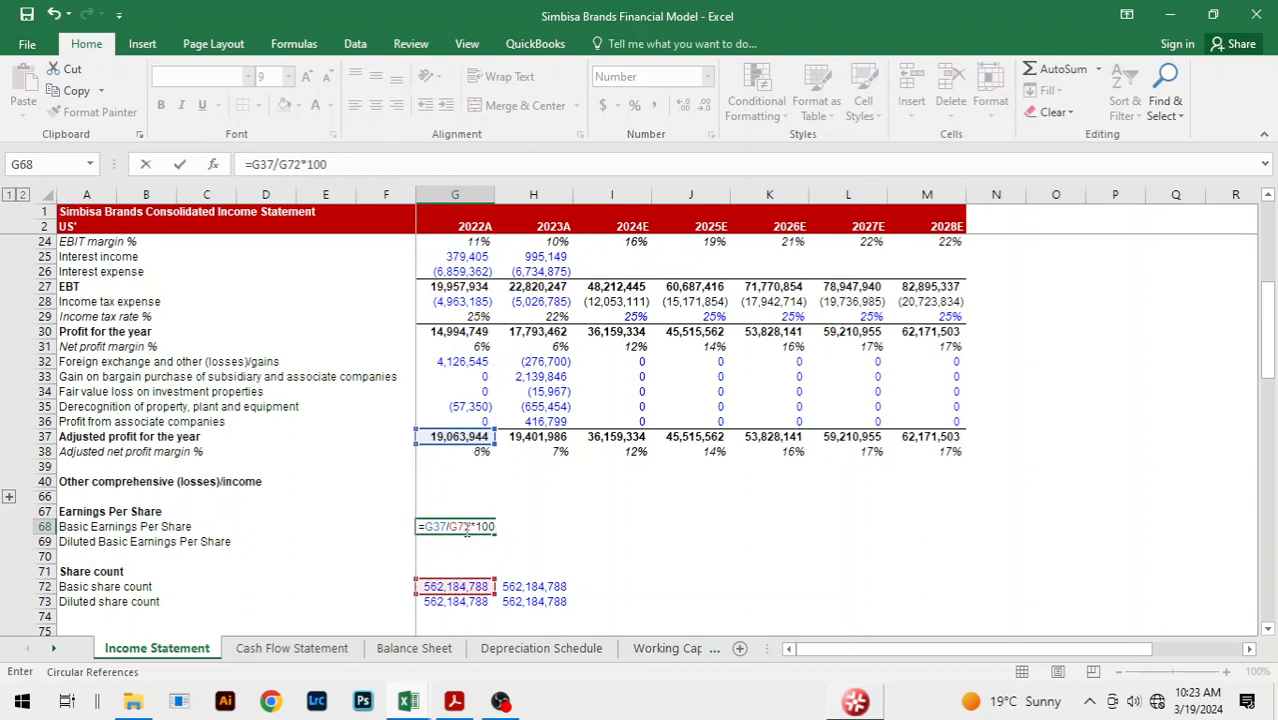
pyautogui.press('Return')
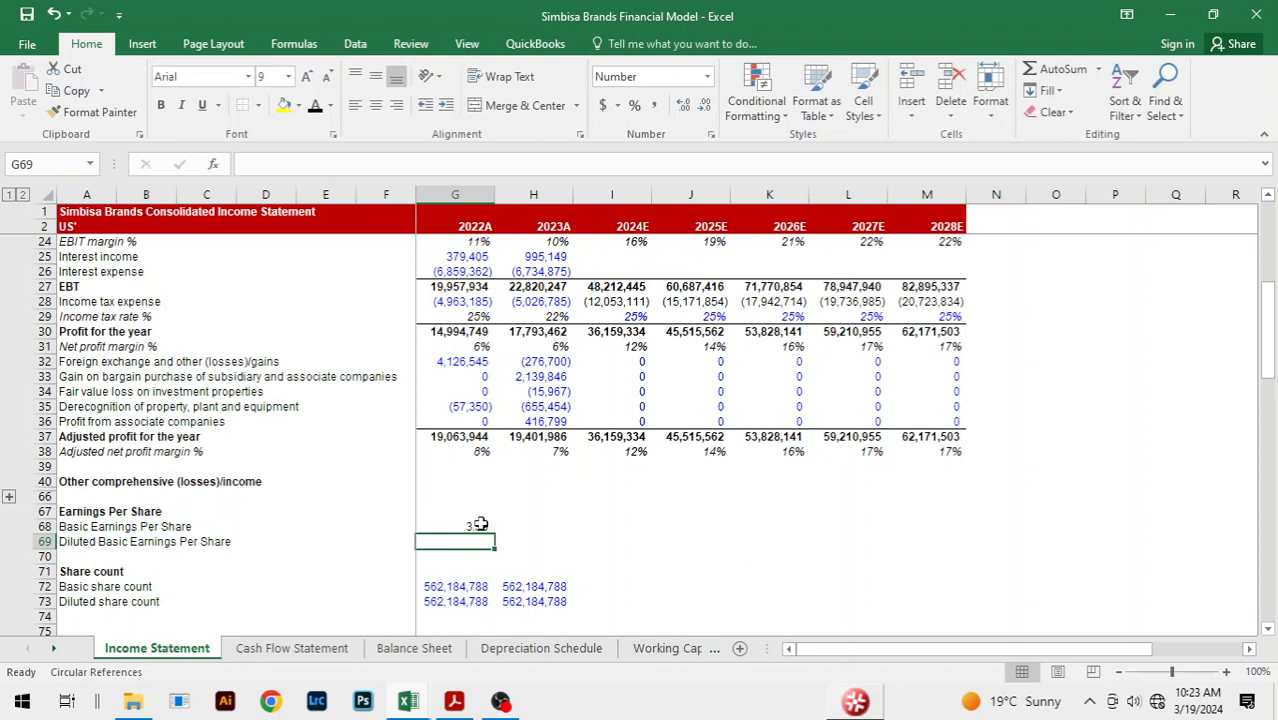
# - Fill the 2022A basic earnings per share formula from G68 across to 2028E in M68
pyautogui.click(478, 528)
pyautogui.hotkey('shift', 'Right')
pyautogui.hotkey('shift', 'Right')
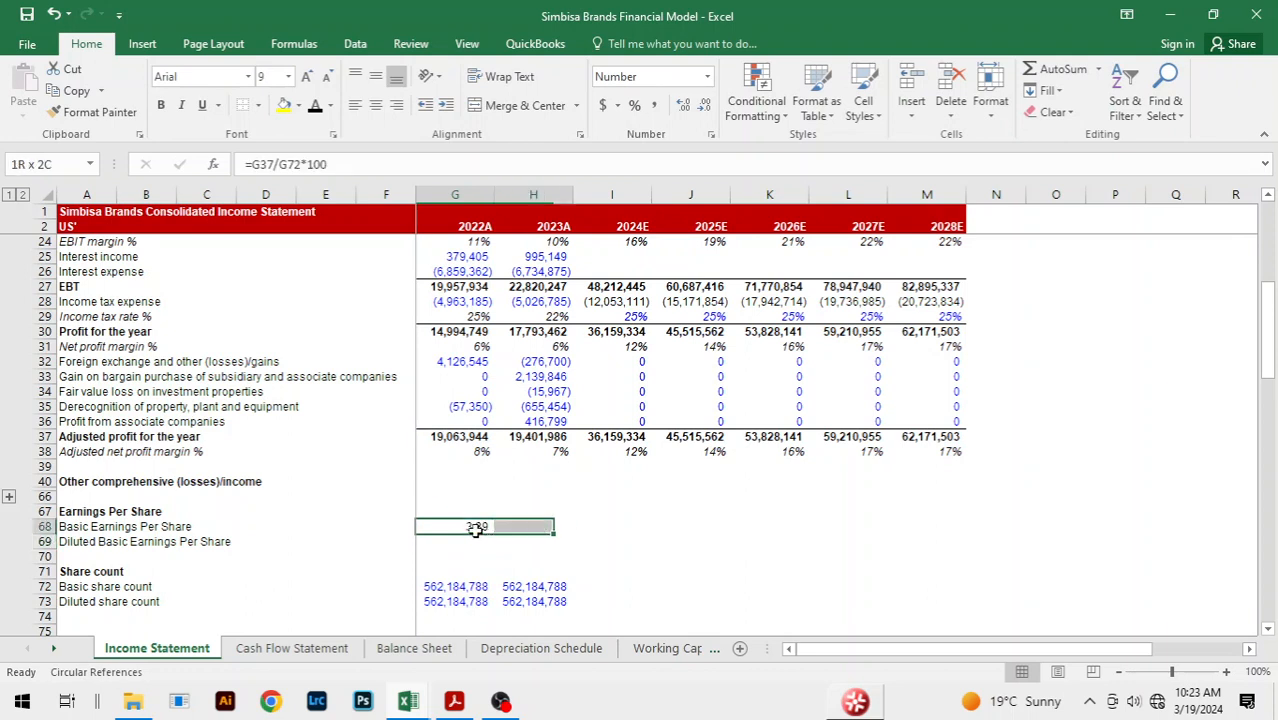
pyautogui.hotkey('shift', 'Right')
pyautogui.hotkey('shift', 'Right')
pyautogui.hotkey('shift', 'Right')
pyautogui.hotkey('shift', 'Right')
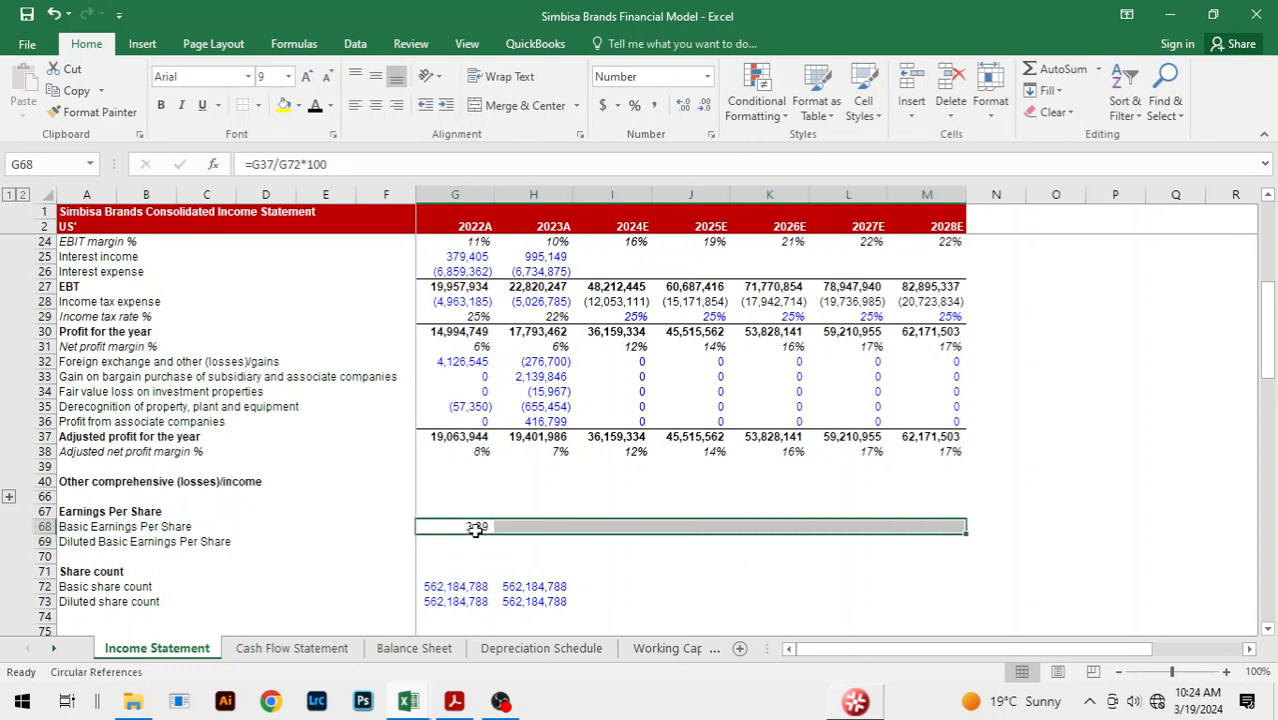
pyautogui.hotkey('ctrl', 'r')
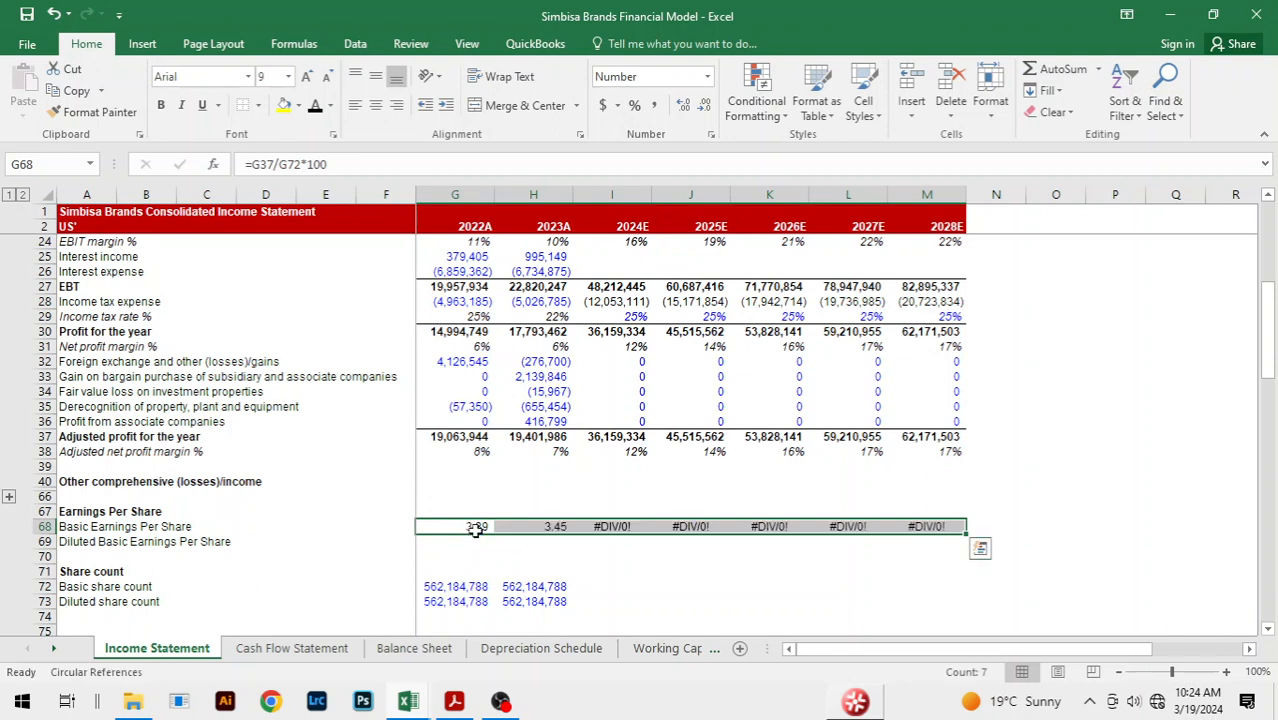
# - Fill the 2023A basic and diluted share counts from H72:H73 across to 2028E in column M
pyautogui.press('Down')
pyautogui.press('Down')
pyautogui.press('Down')
pyautogui.press('Down')
pyautogui.press('Right')
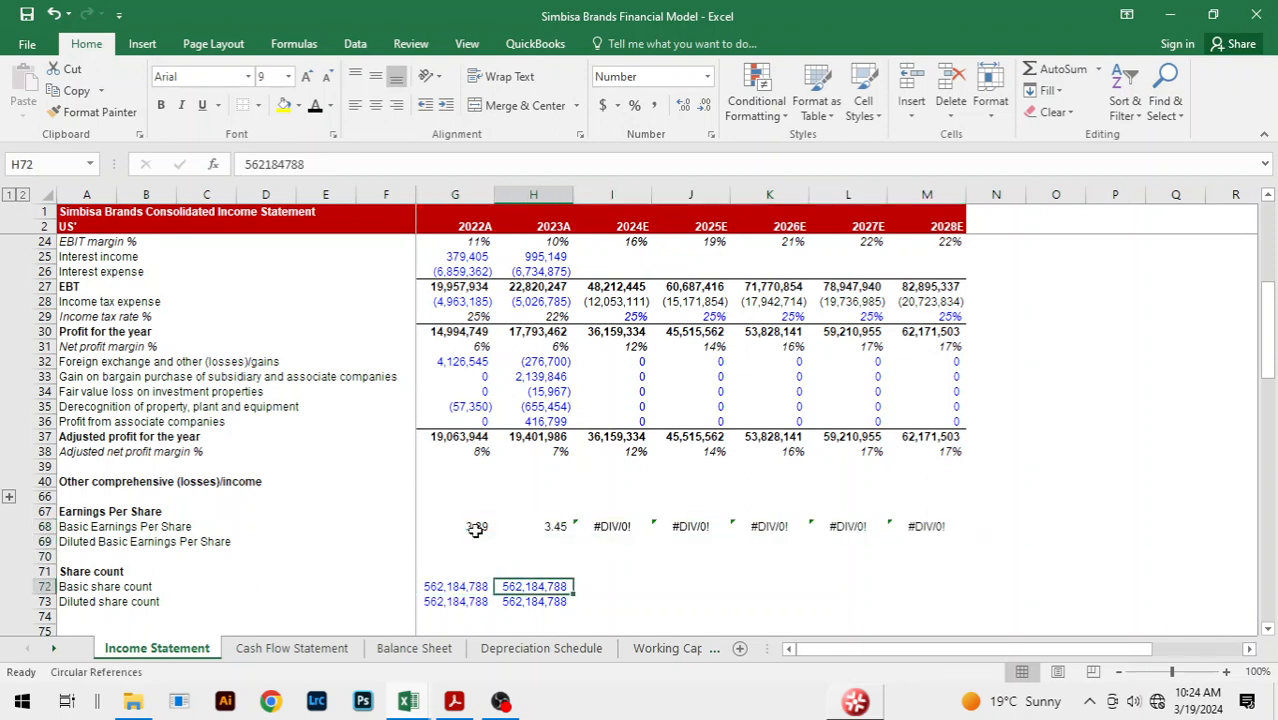
pyautogui.hotkey('shift', 'Down')
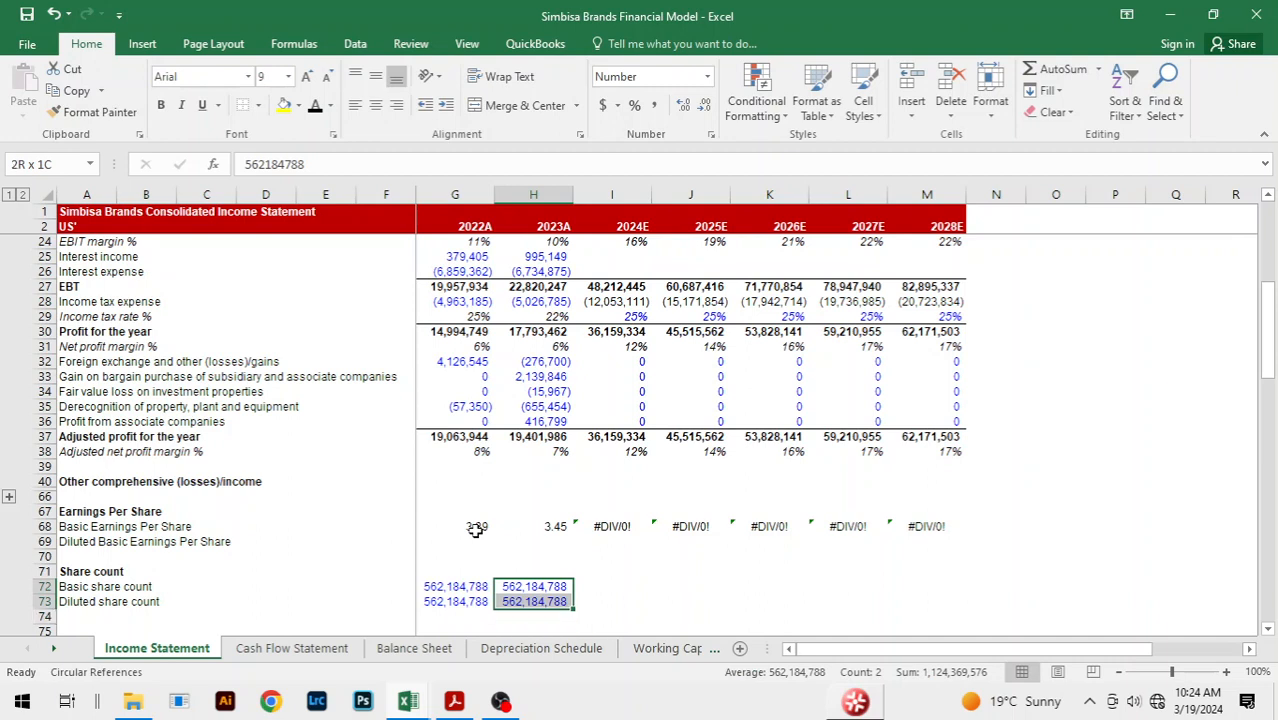
pyautogui.hotkey('shift', 'Right')
pyautogui.hotkey('shift', 'Right')
pyautogui.hotkey('shift', 'Right')
pyautogui.hotkey('shift', 'Right')
pyautogui.hotkey('shift', 'Right')
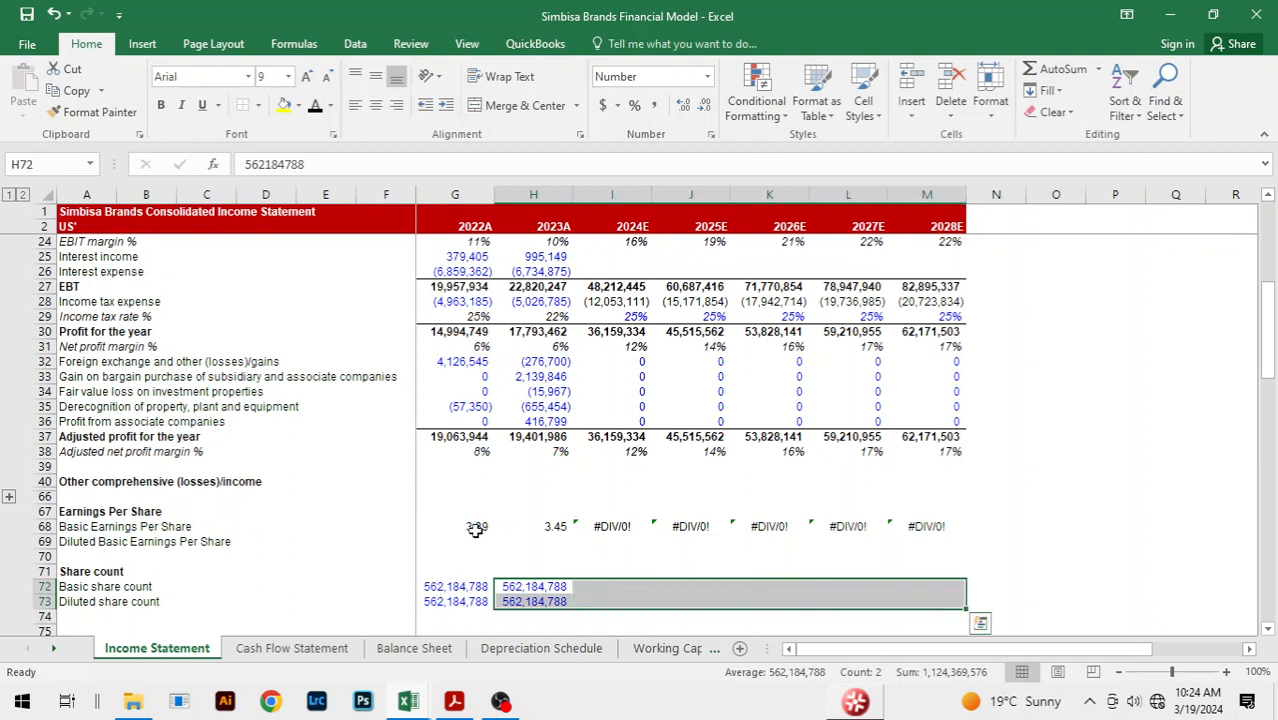
pyautogui.hotkey('ctrl', 'r')
pyautogui.click(955, 545)
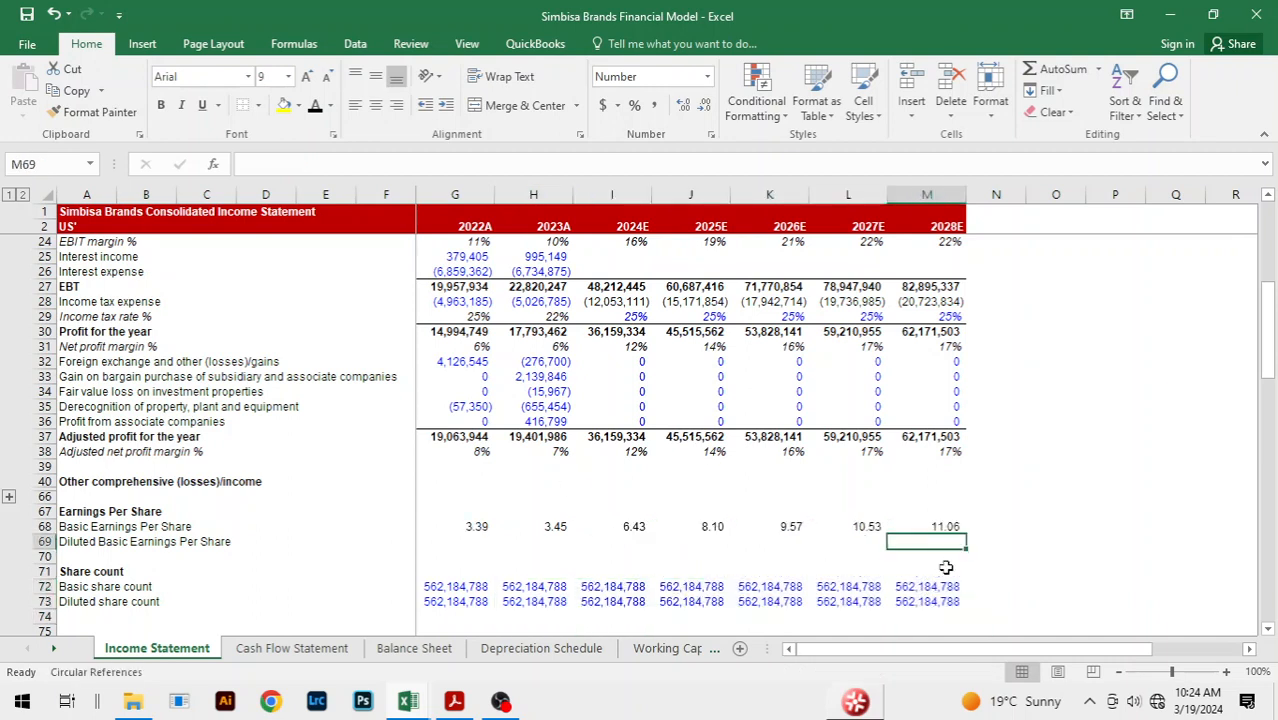
# - Enter the 2022A diluted earnings per share formula =G37/G73*100 in G69
pyautogui.click(485, 540)
pyautogui.write('=')
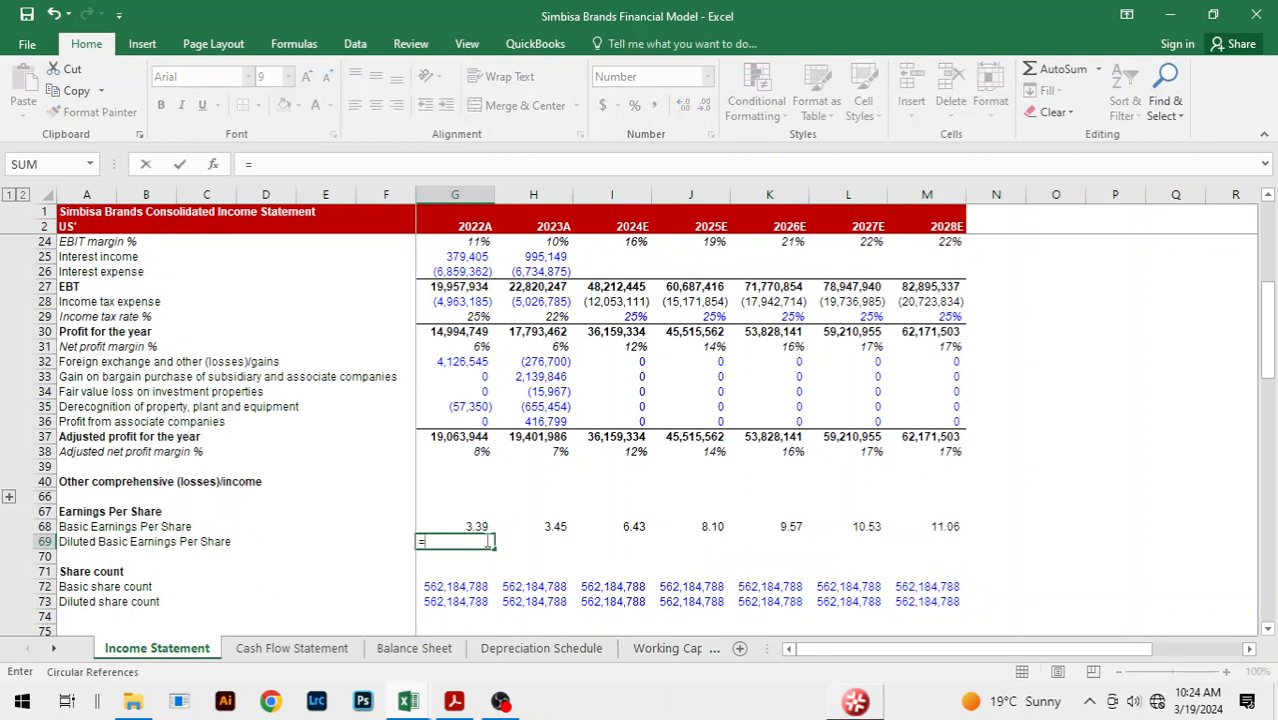
pyautogui.press('Up')
pyautogui.press('Up')
pyautogui.press('Up')
pyautogui.press('Up')
pyautogui.press('Up')
pyautogui.press('Up')
pyautogui.press('Up')
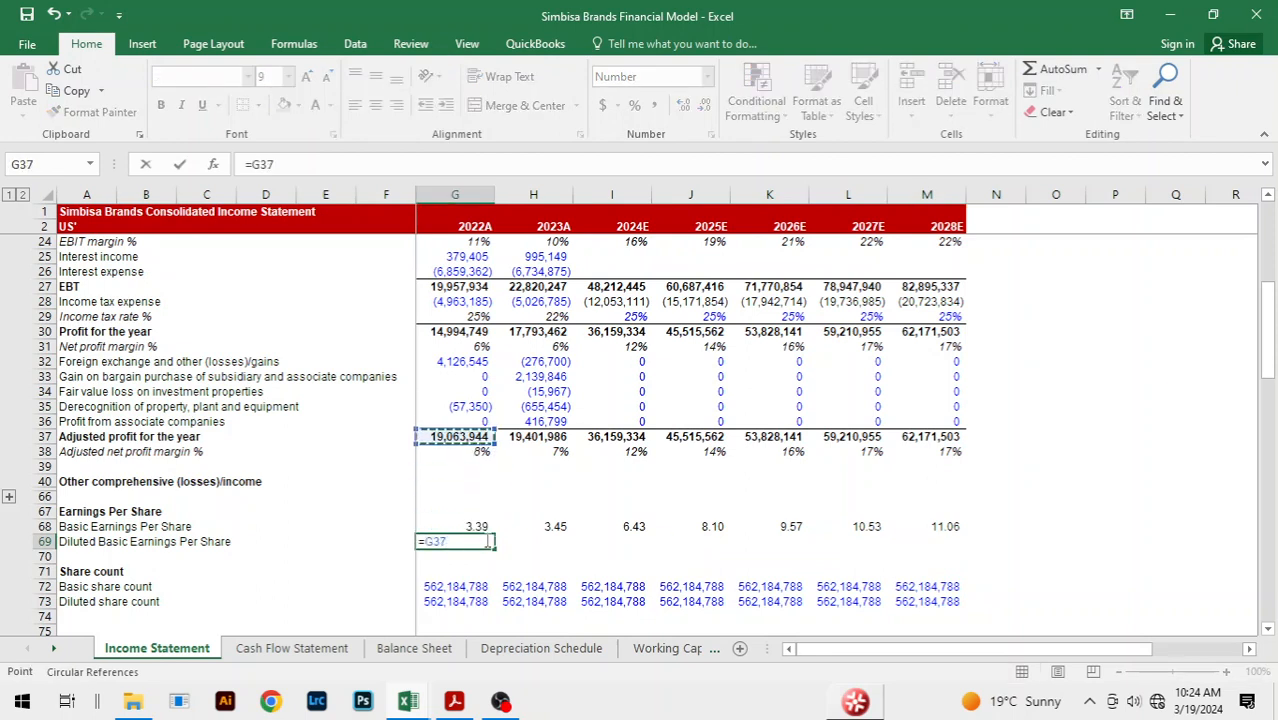
pyautogui.write('/')
pyautogui.press('Down')
pyautogui.press('Down')
pyautogui.press('Down')
pyautogui.press('Down')
pyautogui.write('*')
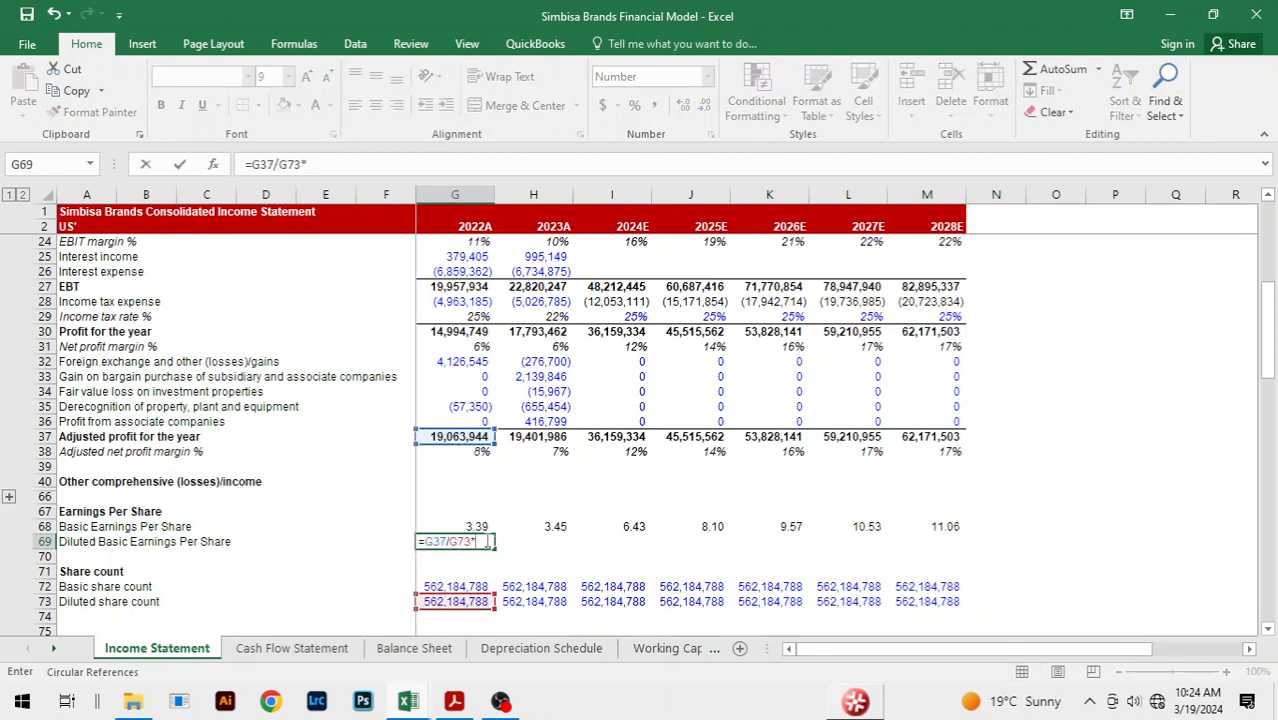
pyautogui.write('100')
pyautogui.press('Return')
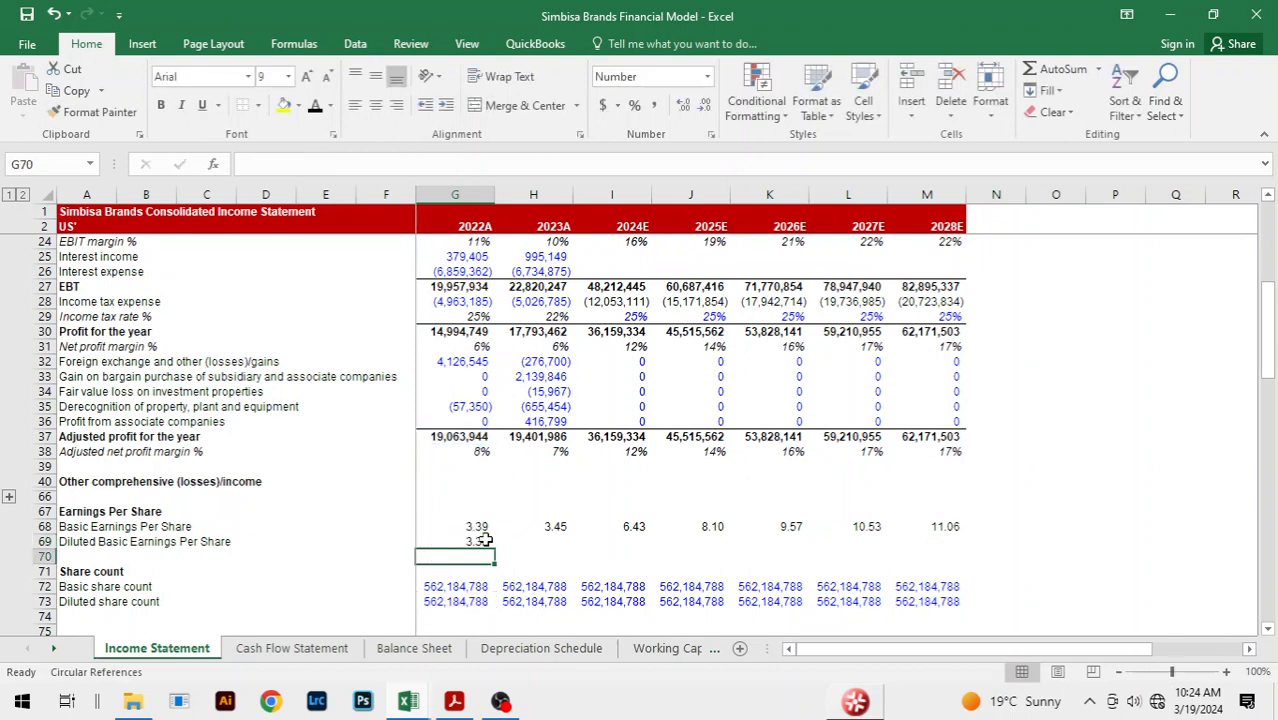
# - Fill the 2022A diluted earnings per share formula from G69 across to 2028E in M69
pyautogui.press('Up')
pyautogui.hotkey('shift', 'Right')
pyautogui.hotkey('shift', 'Right')
pyautogui.hotkey('shift', 'Right')
pyautogui.hotkey('shift', 'Right')
pyautogui.hotkey('shift', 'Right')
pyautogui.hotkey('shift', 'Right')
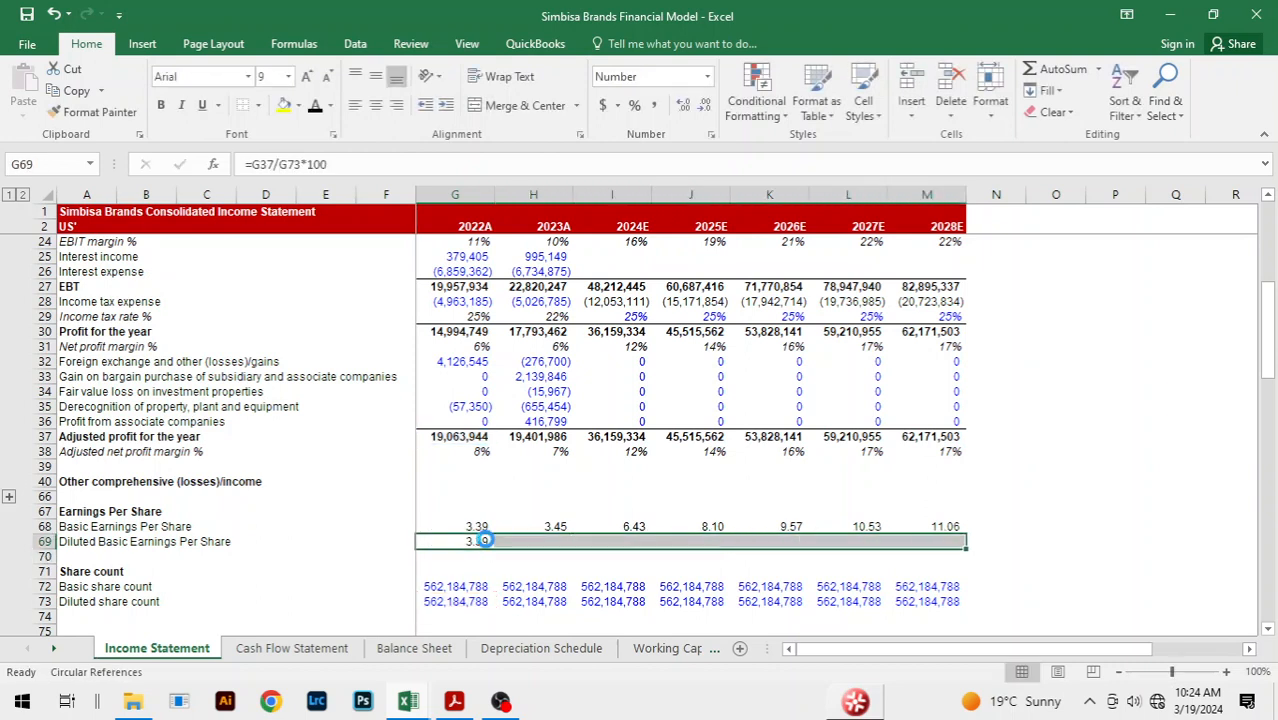
pyautogui.hotkey('ctrl', 'r')
pyautogui.click(705, 500)
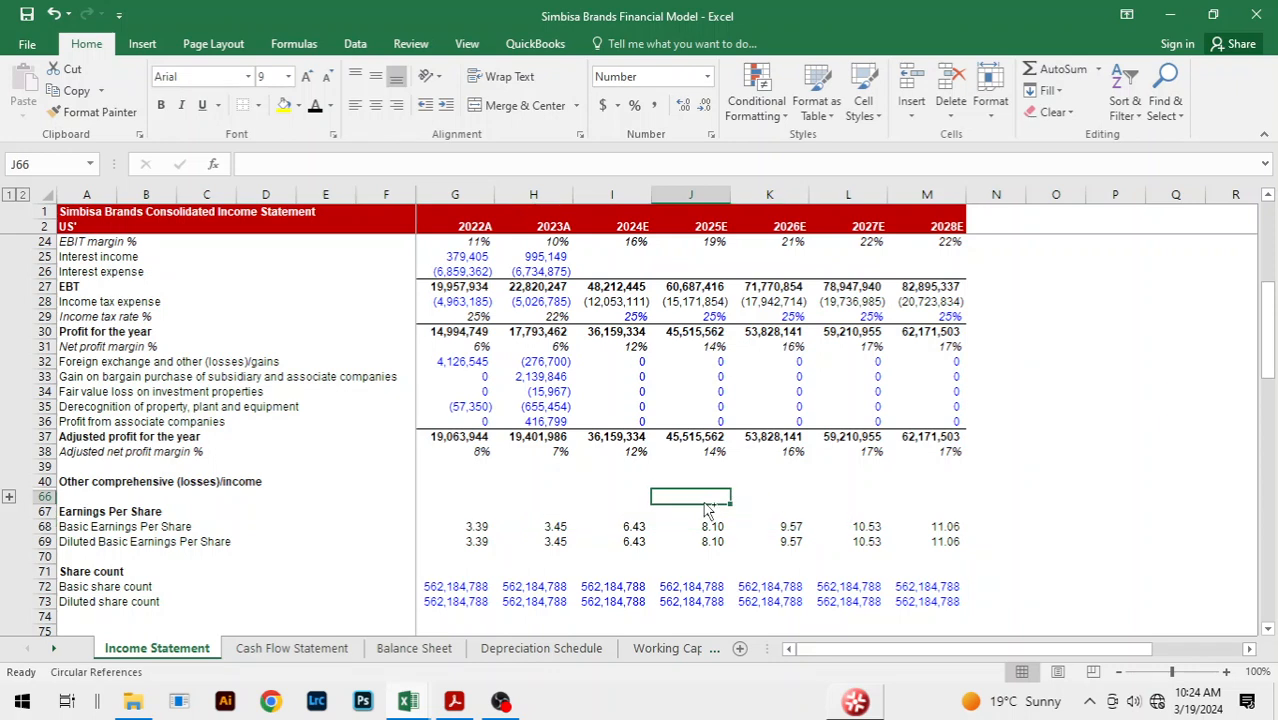
# - Review the income statement forecast from total revenue down to earnings per share, including the line items still left blank
pyautogui.click(804, 497)
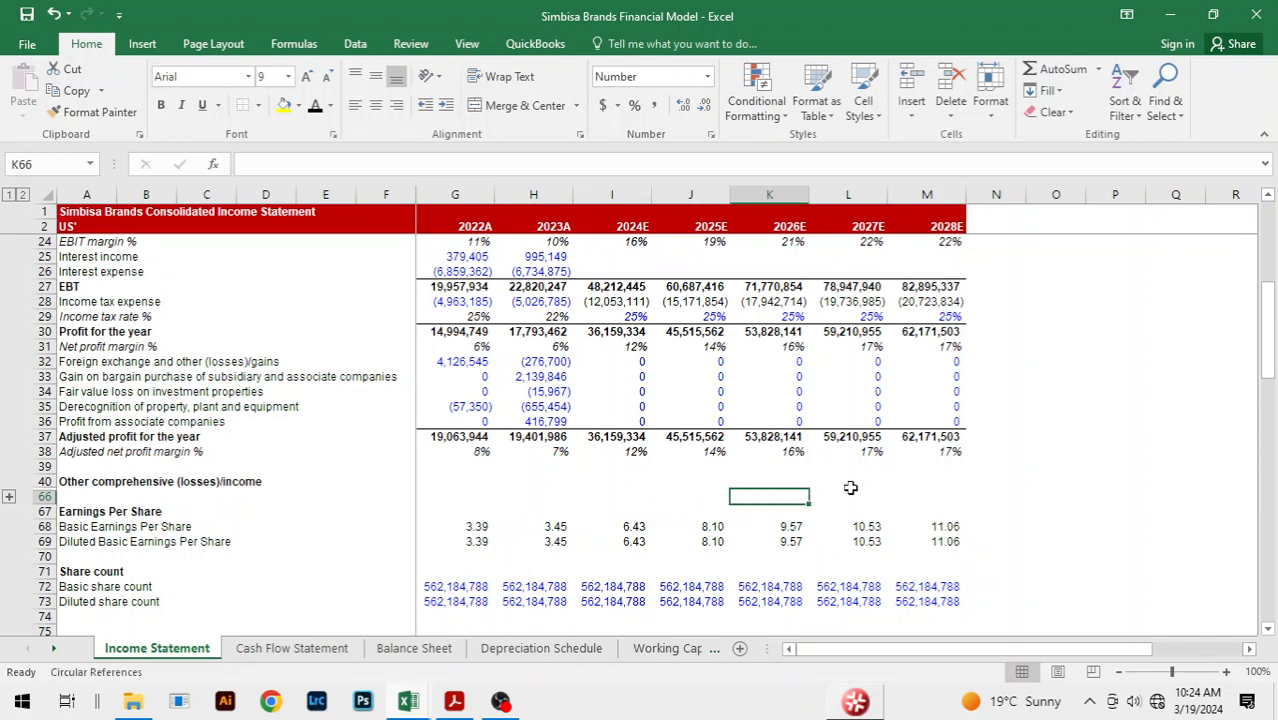
pyautogui.click(1042, 467)
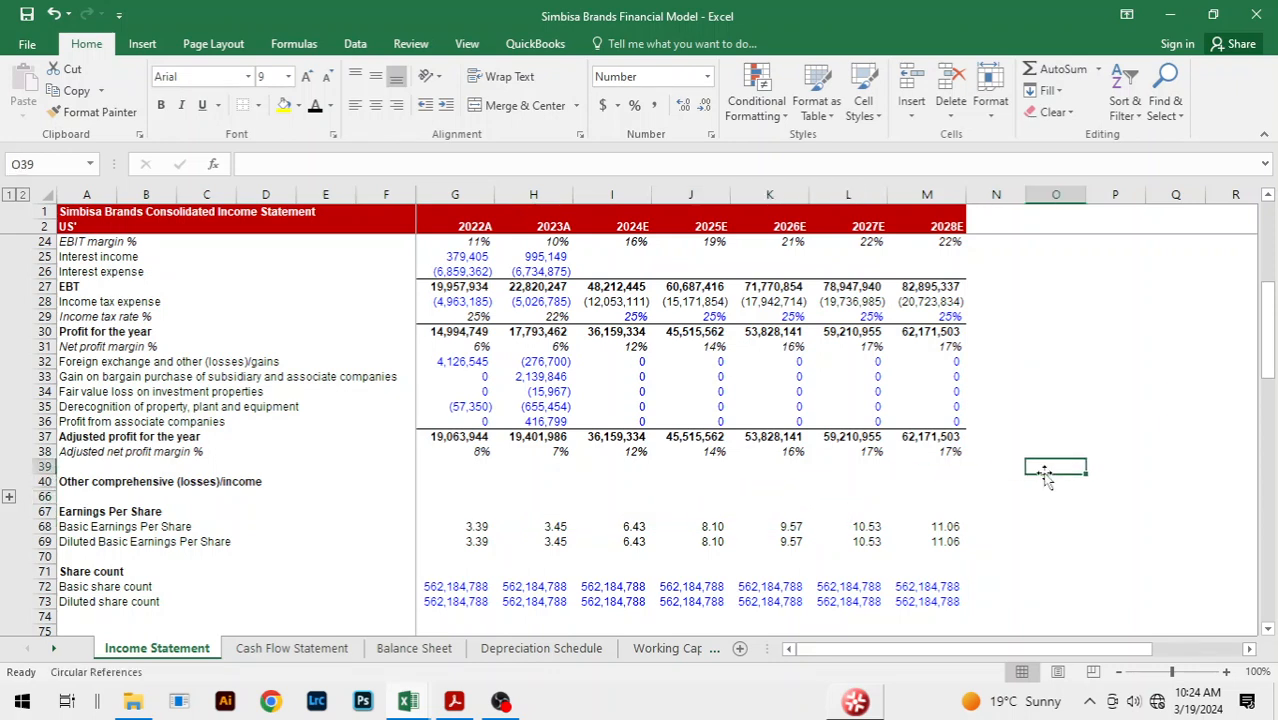
pyautogui.click(933, 499)
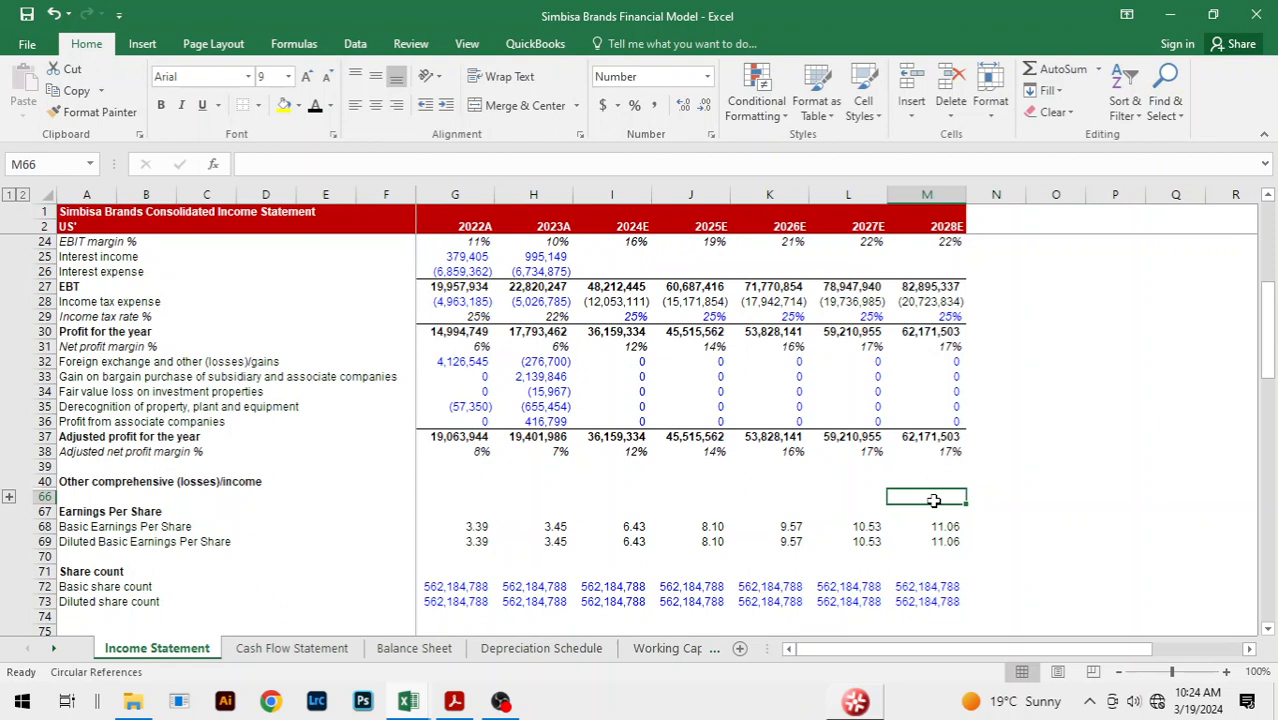
pyautogui.click(850, 496)
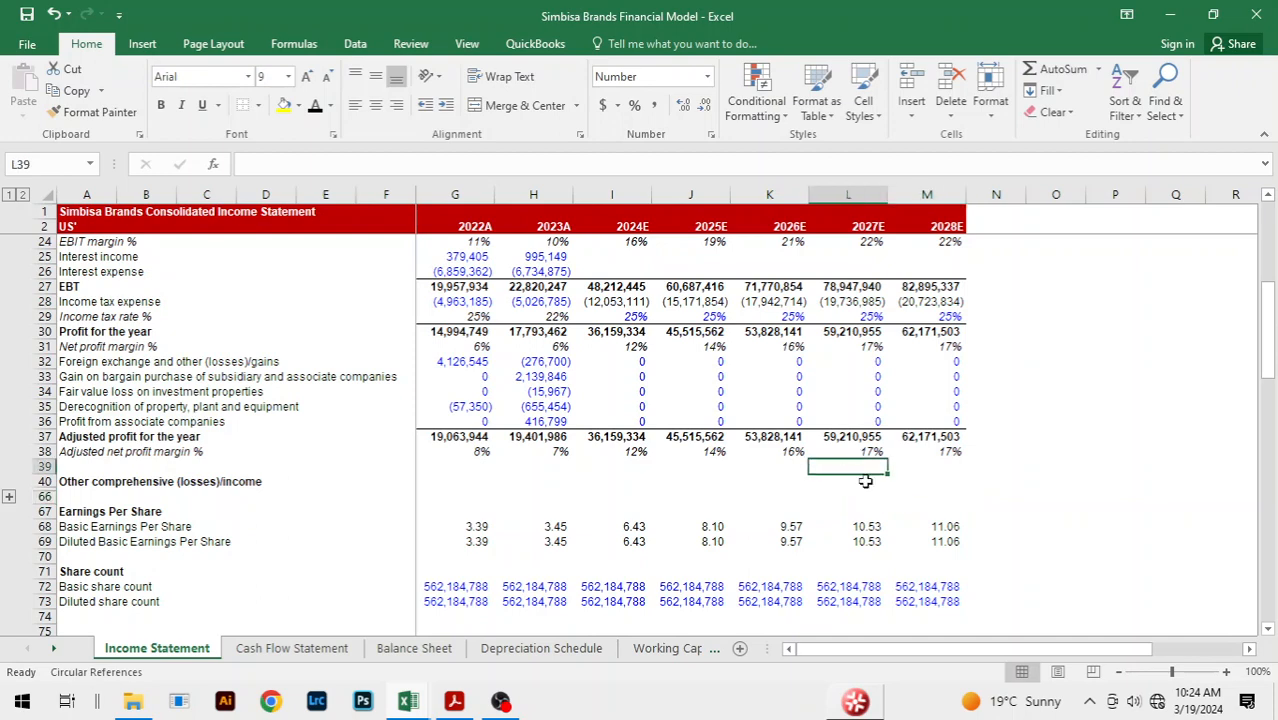
pyautogui.scroll(7, 979, 464)
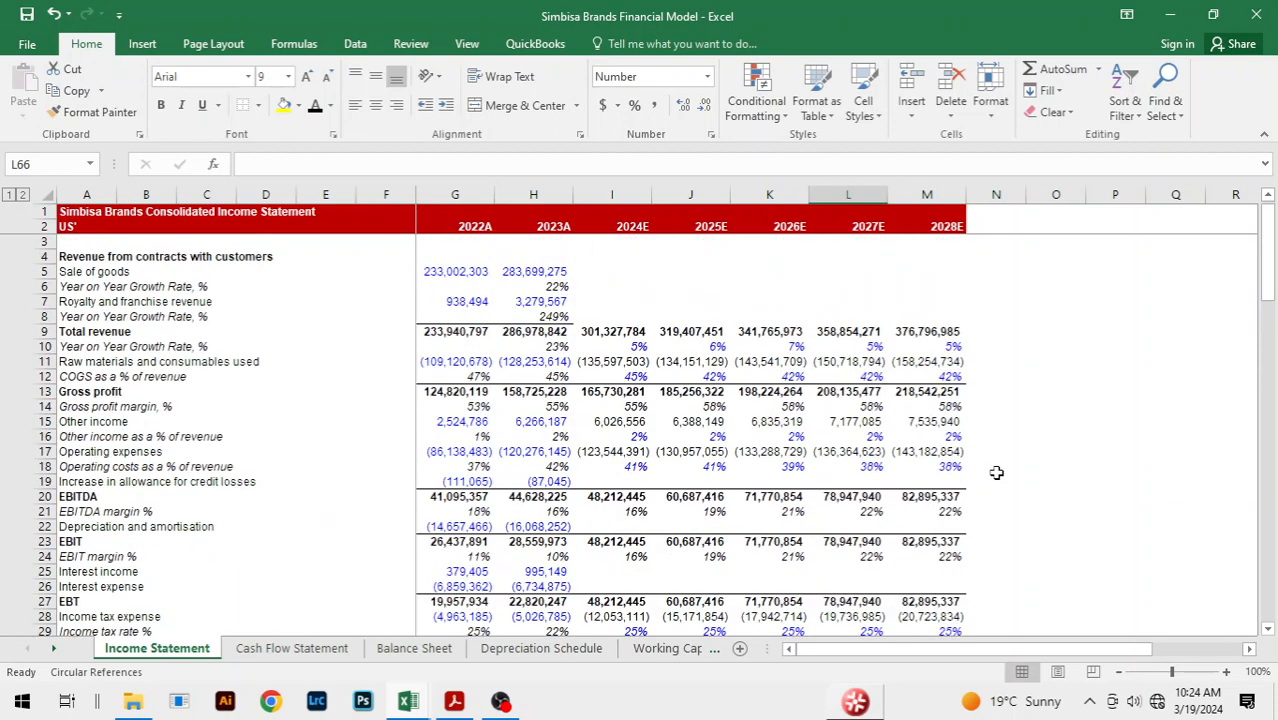
pyautogui.click(803, 306)
pyautogui.click(986, 300)
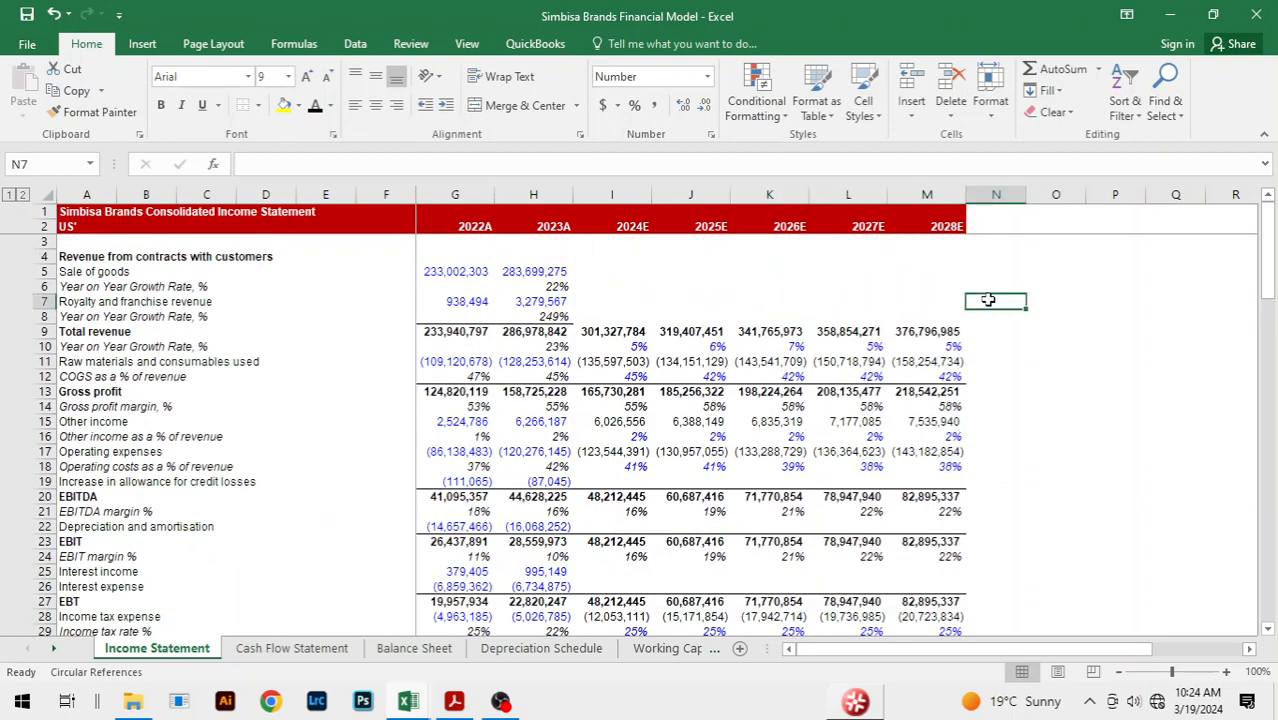
pyautogui.click(1025, 470)
pyautogui.scroll(-2, 1025, 474)
pyautogui.click(1025, 474)
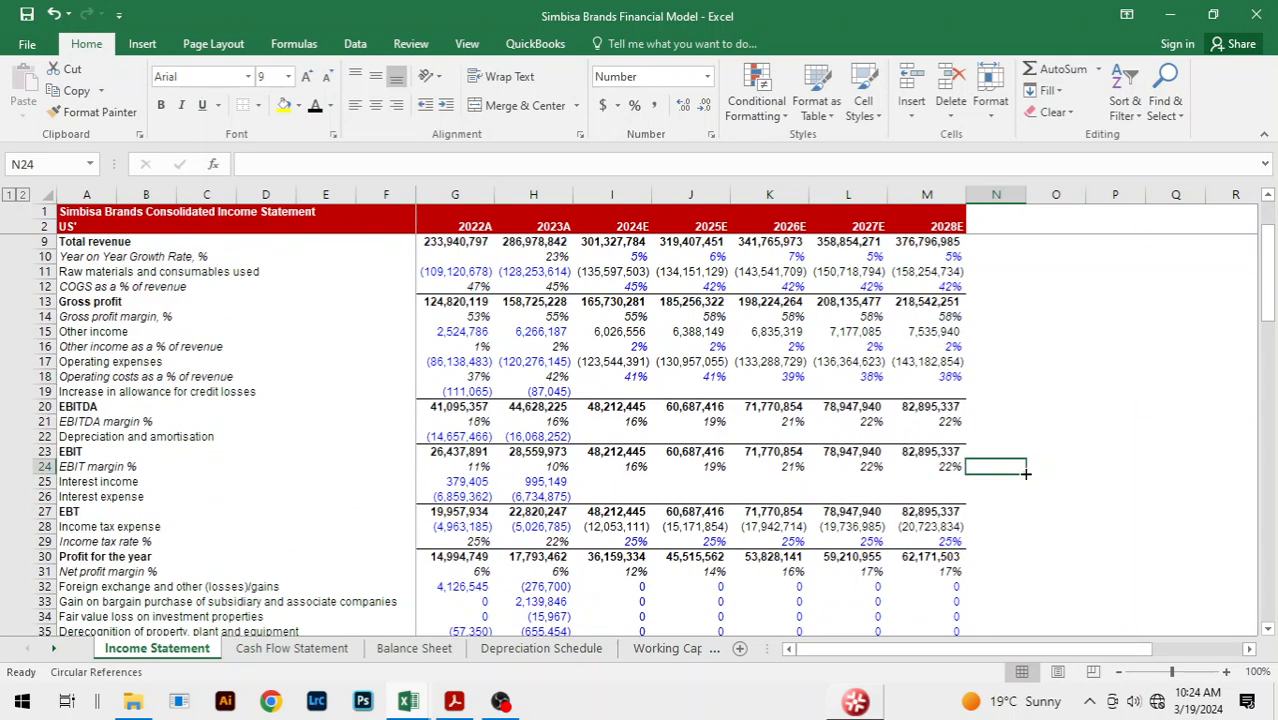